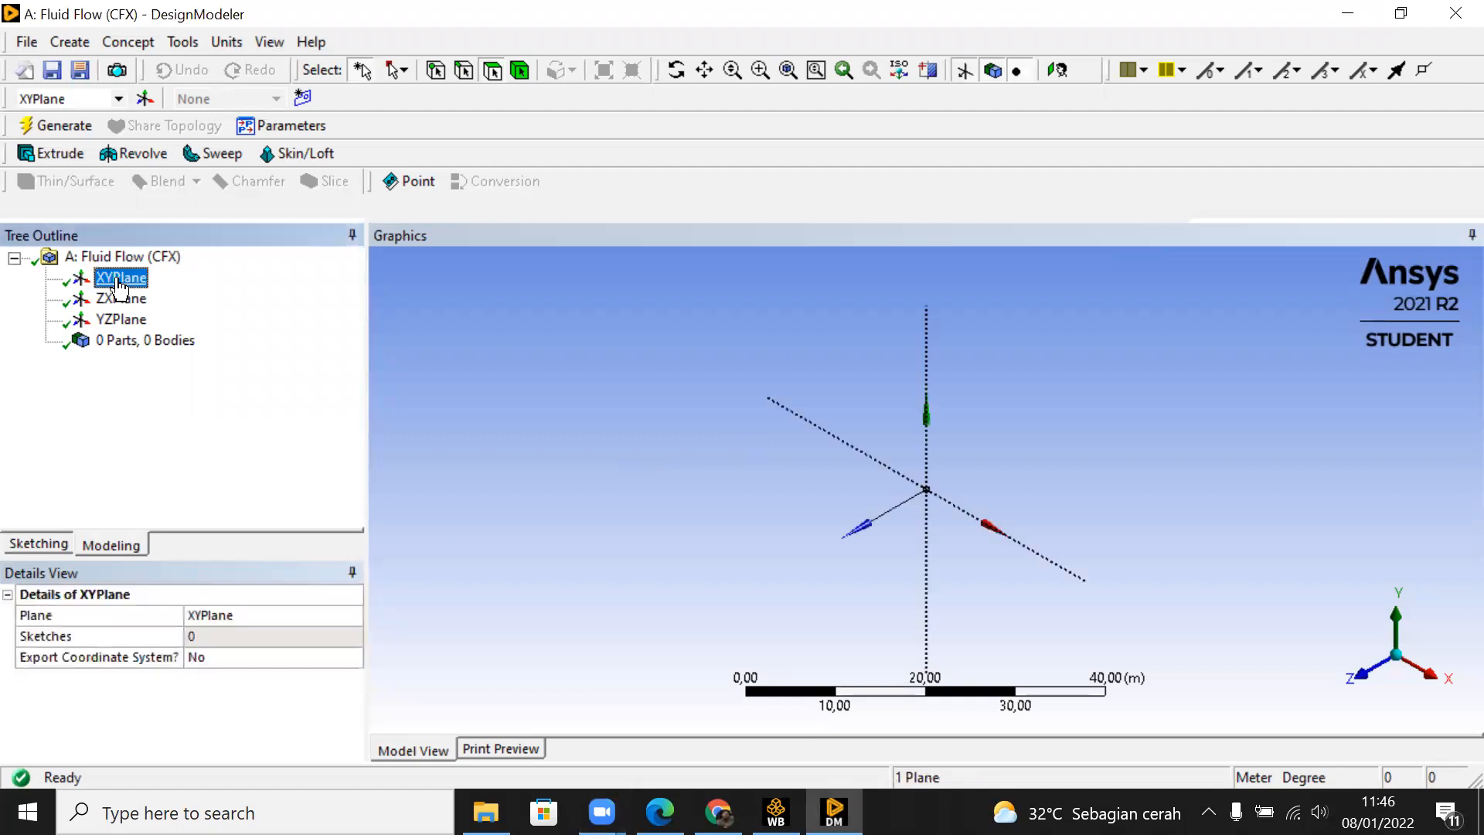
Step: Sketch a rectangle about 77 m long and 2.3 m high on the XYPlane, starting at the origin
{"action": "right_click", "coordinate": [120, 280]}
{"action": "left_click", "coordinate": [137, 284]}
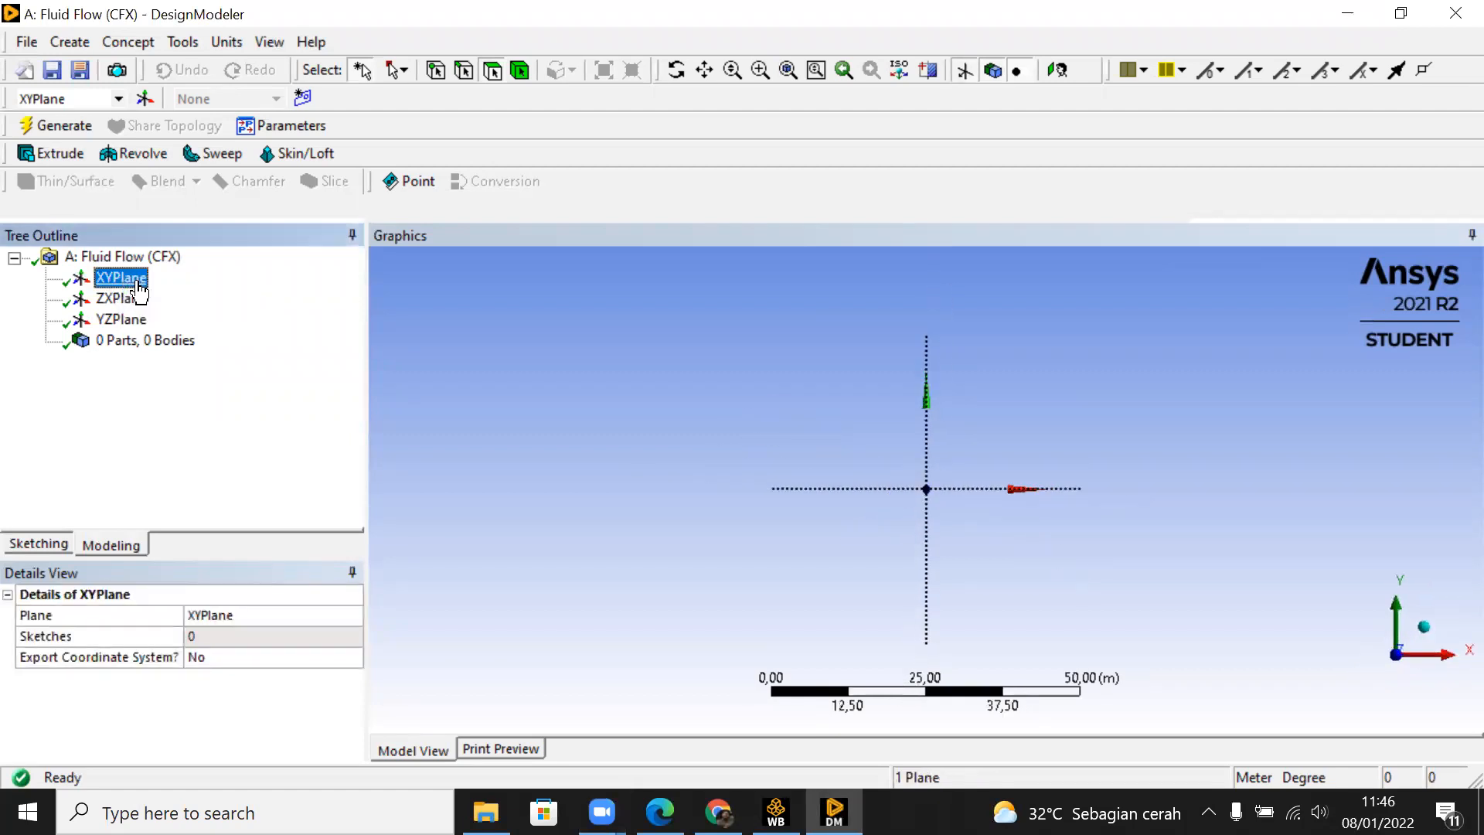
{"action": "left_click", "coordinate": [54, 544]}
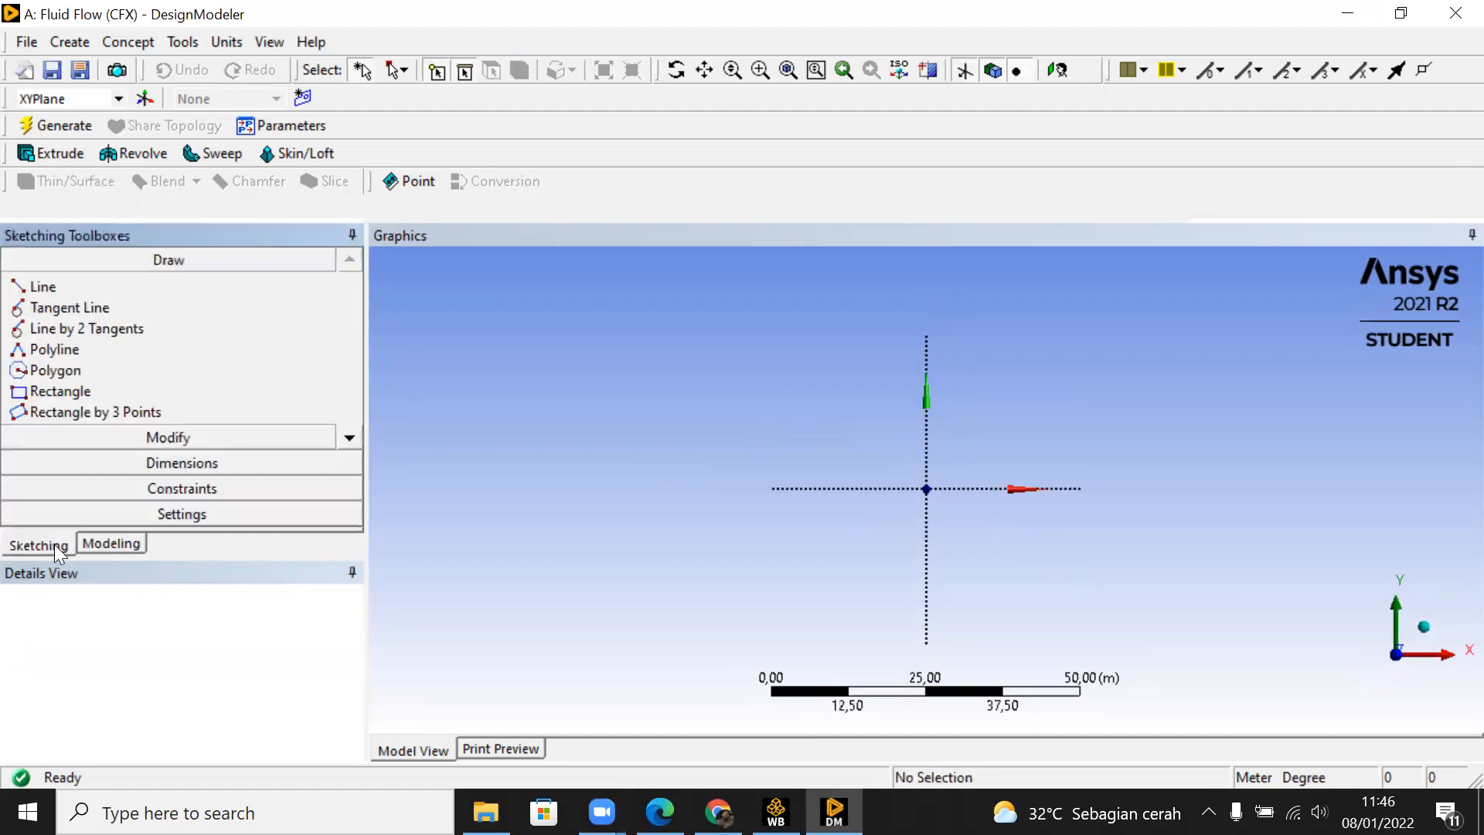
{"action": "left_click", "coordinate": [62, 391]}
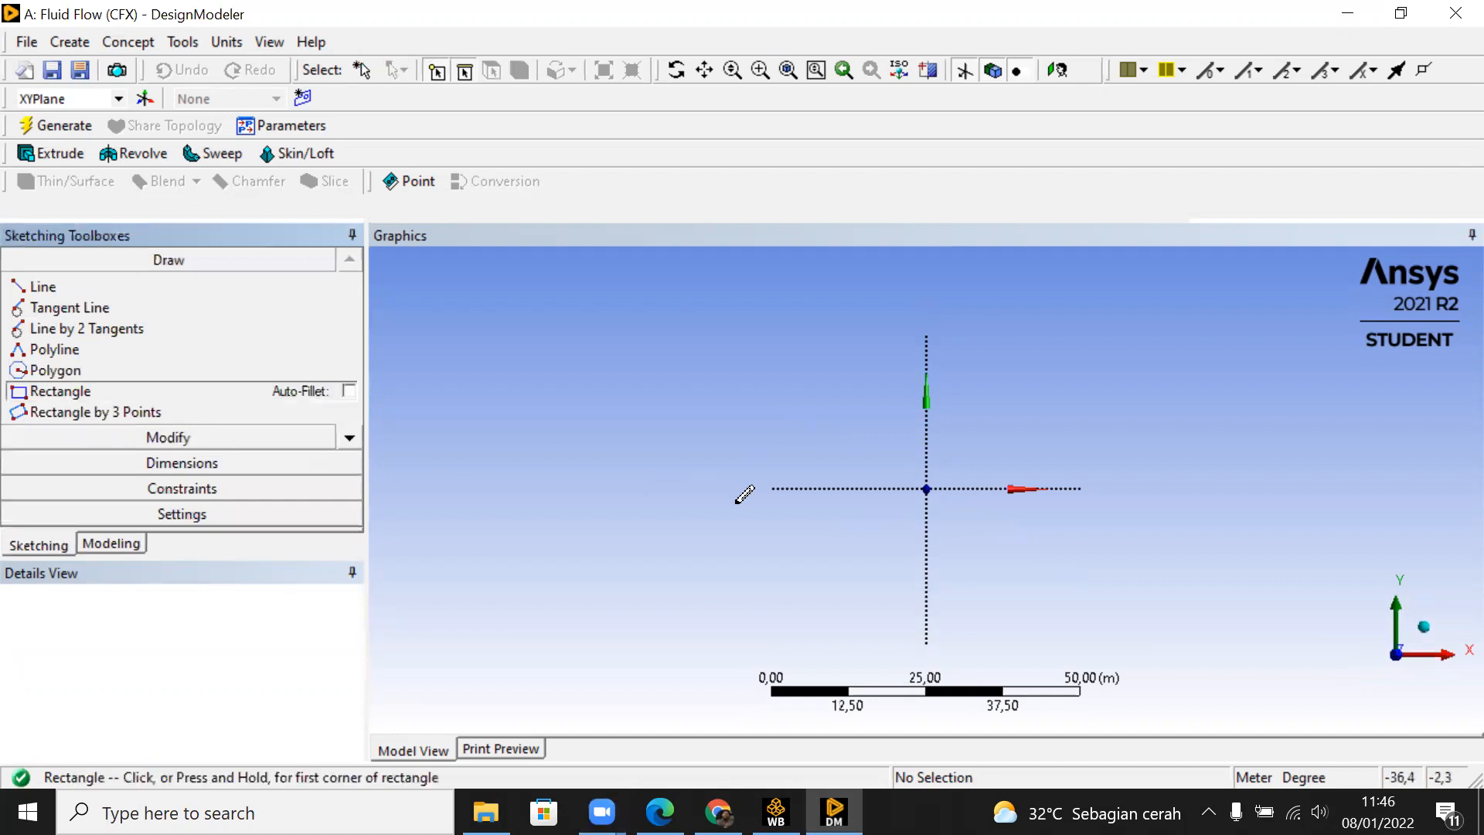
{"action": "left_click", "coordinate": [926, 488]}
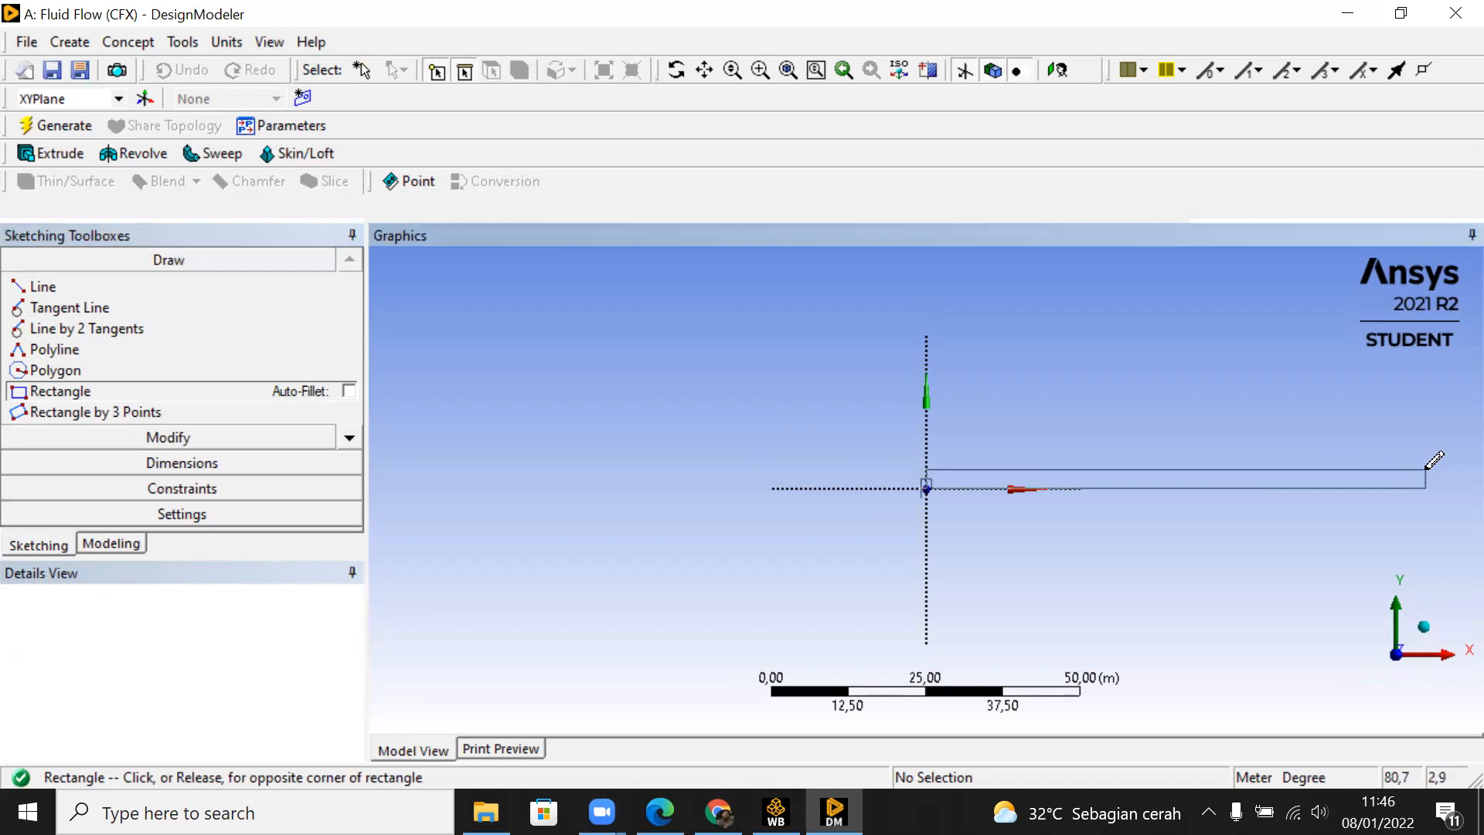
{"action": "left_click", "coordinate": [1402, 473]}
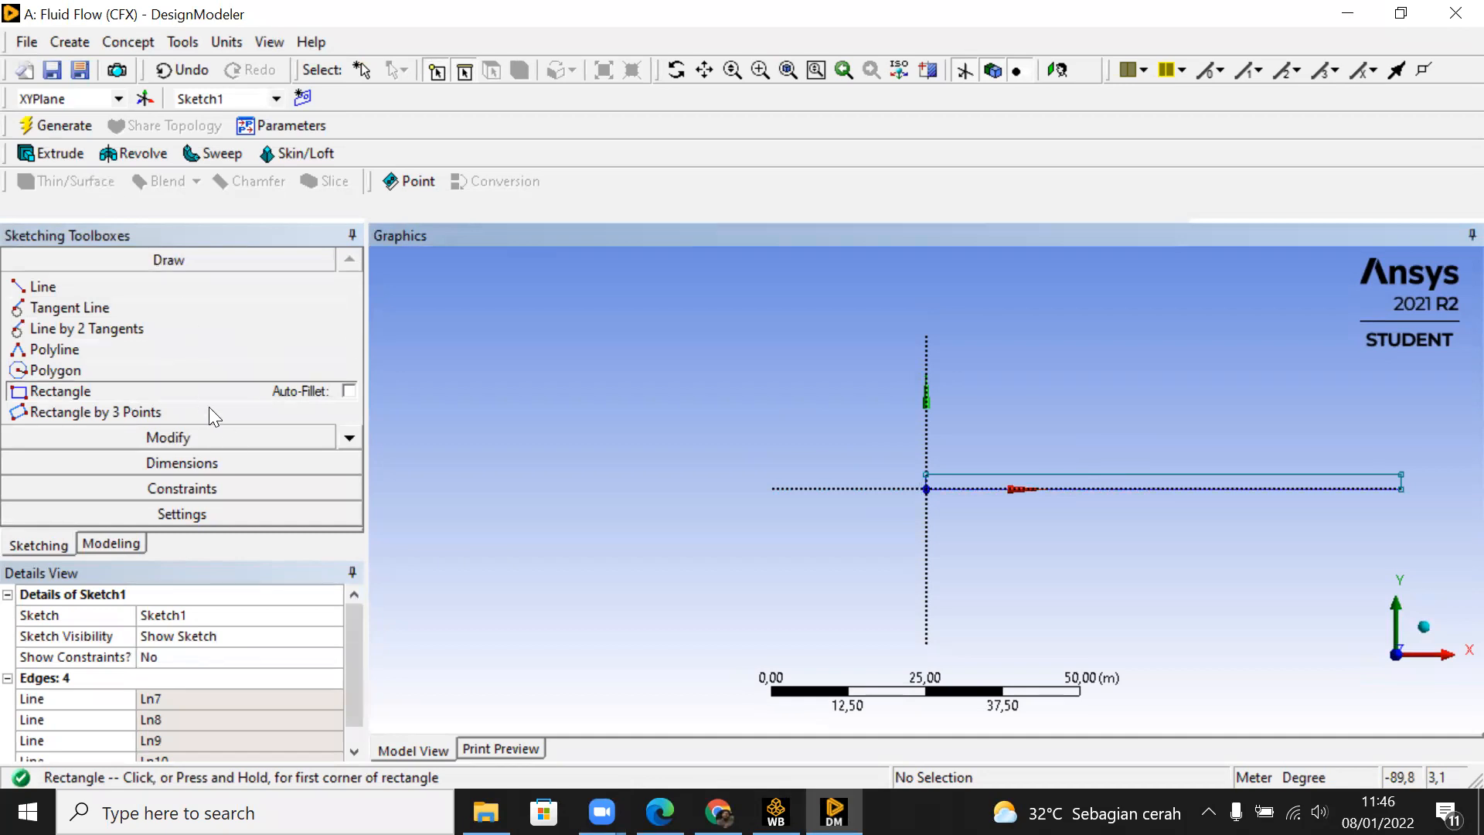
Step: Add dimensions for the rectangle's height and length, placed beside its short edge on the Y axis and below its bottom edge
{"action": "left_click", "coordinate": [229, 462]}
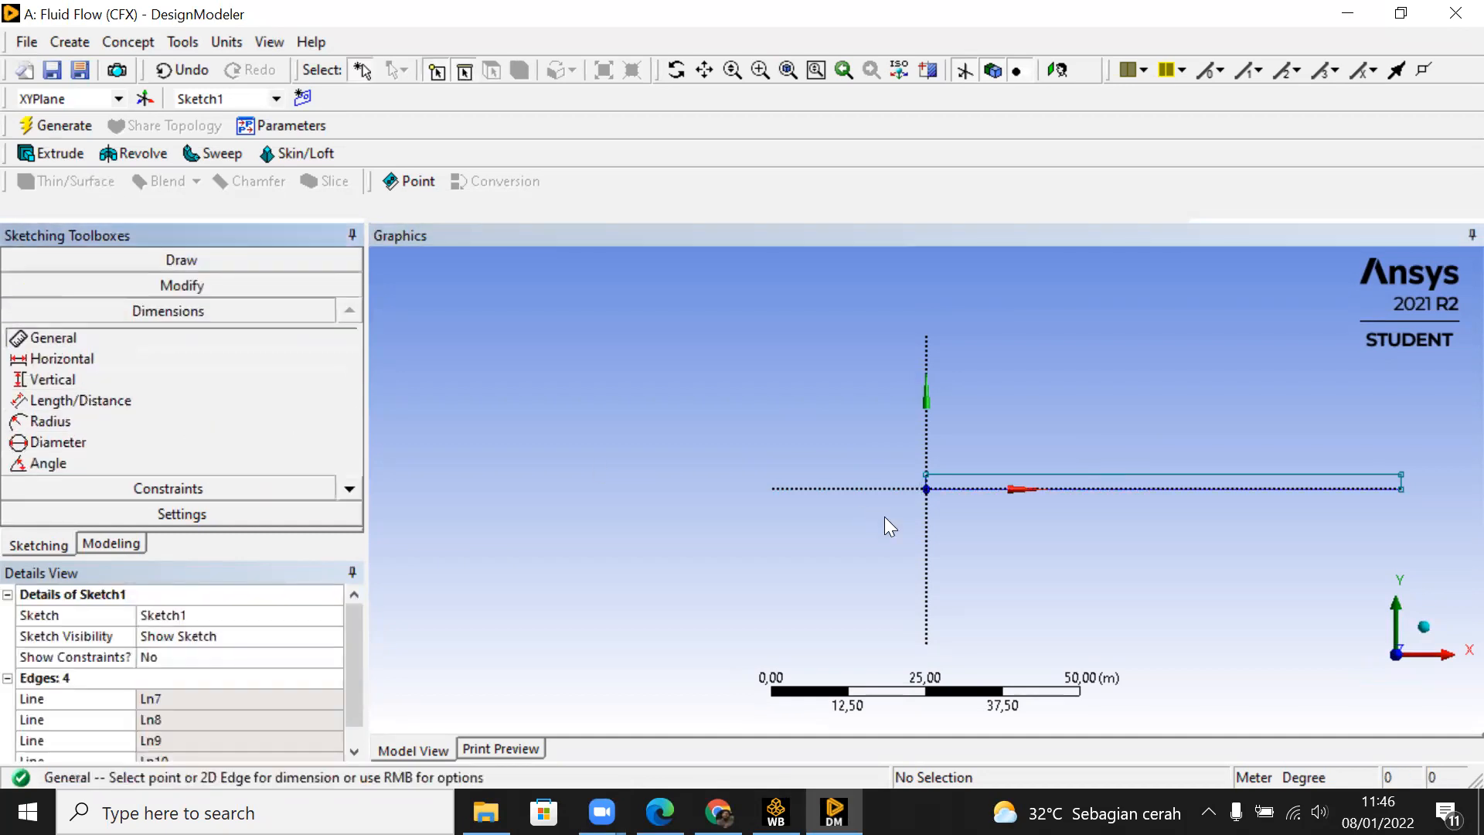
{"action": "scroll", "coordinate": [975, 529], "scroll_direction": "up", "scroll_amount": 5}
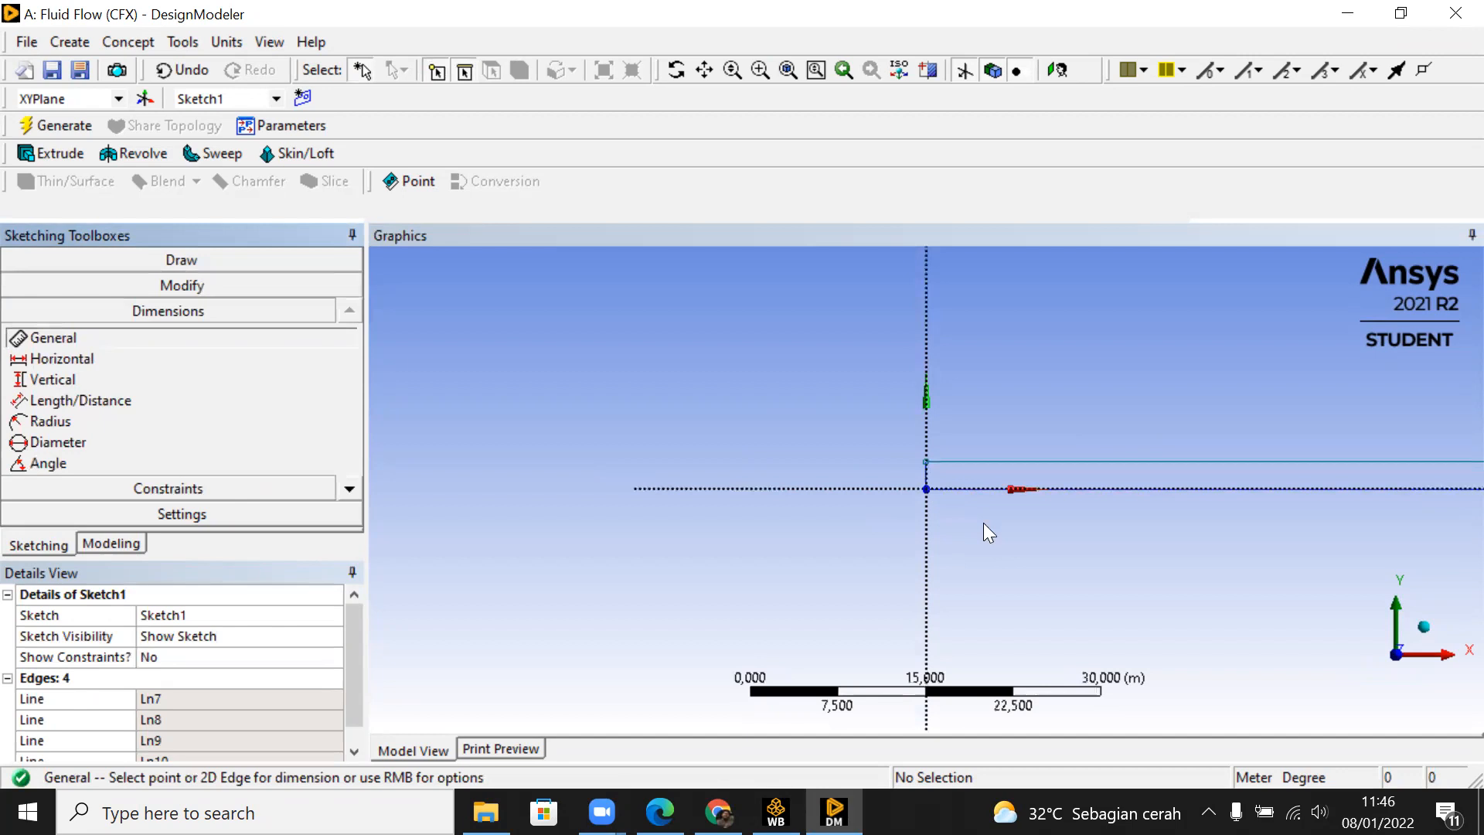
{"action": "left_click", "coordinate": [927, 448]}
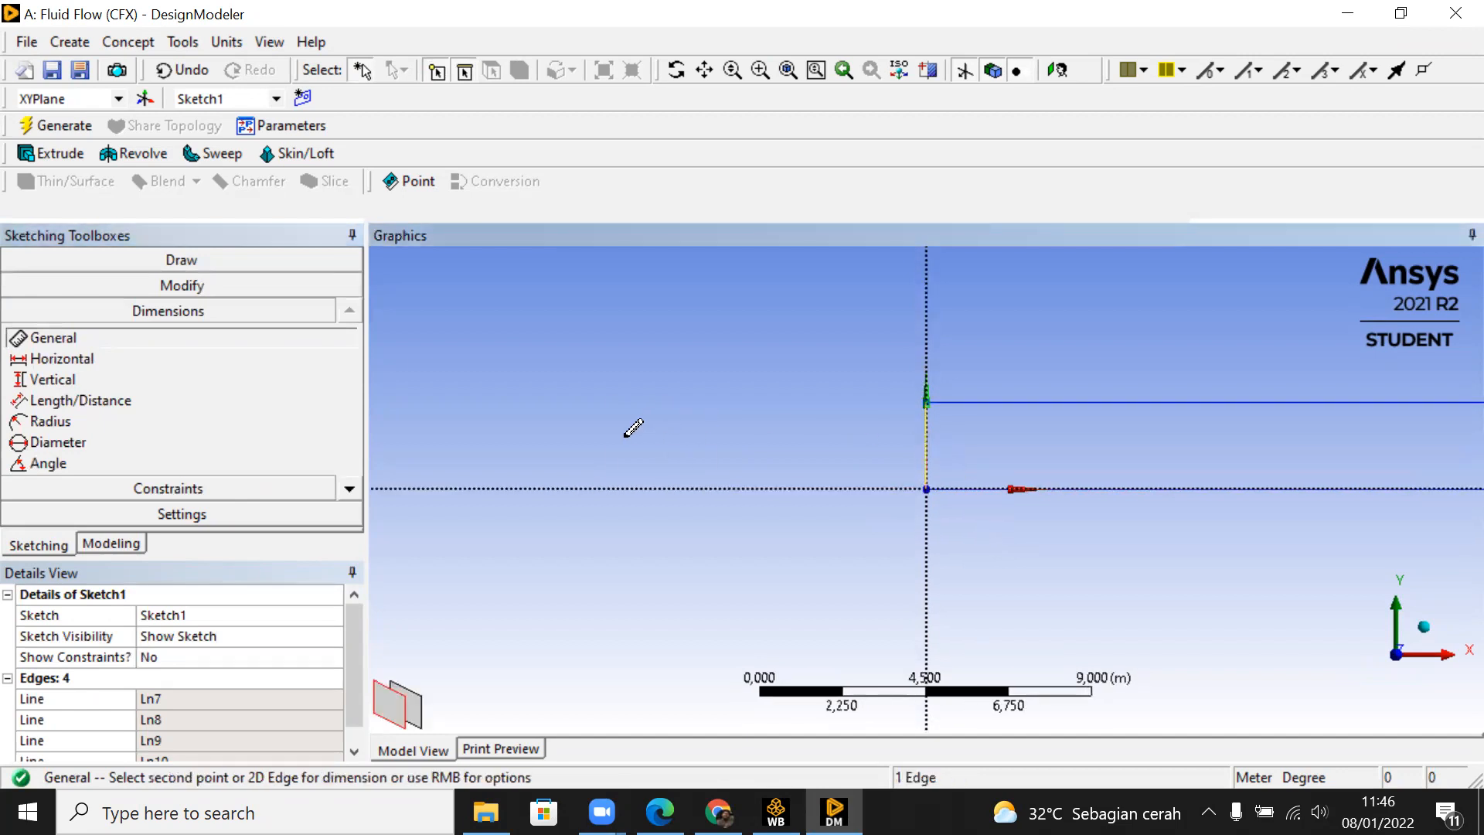
{"action": "left_click", "coordinate": [618, 434]}
{"action": "left_click", "coordinate": [1154, 490]}
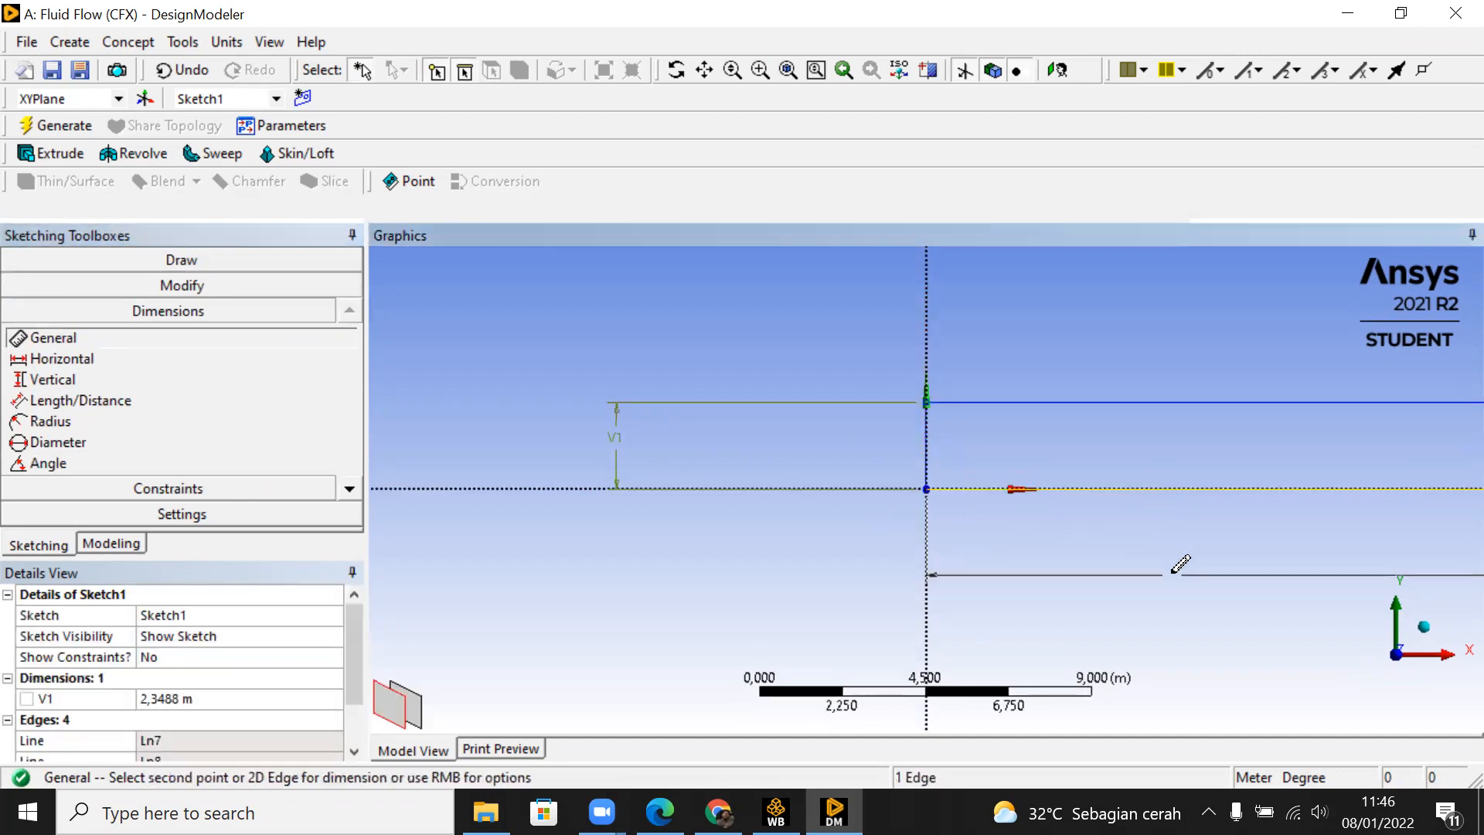
{"action": "left_click", "coordinate": [1168, 583]}
{"action": "scroll", "coordinate": [1169, 582], "scroll_direction": "down", "scroll_amount": 3}
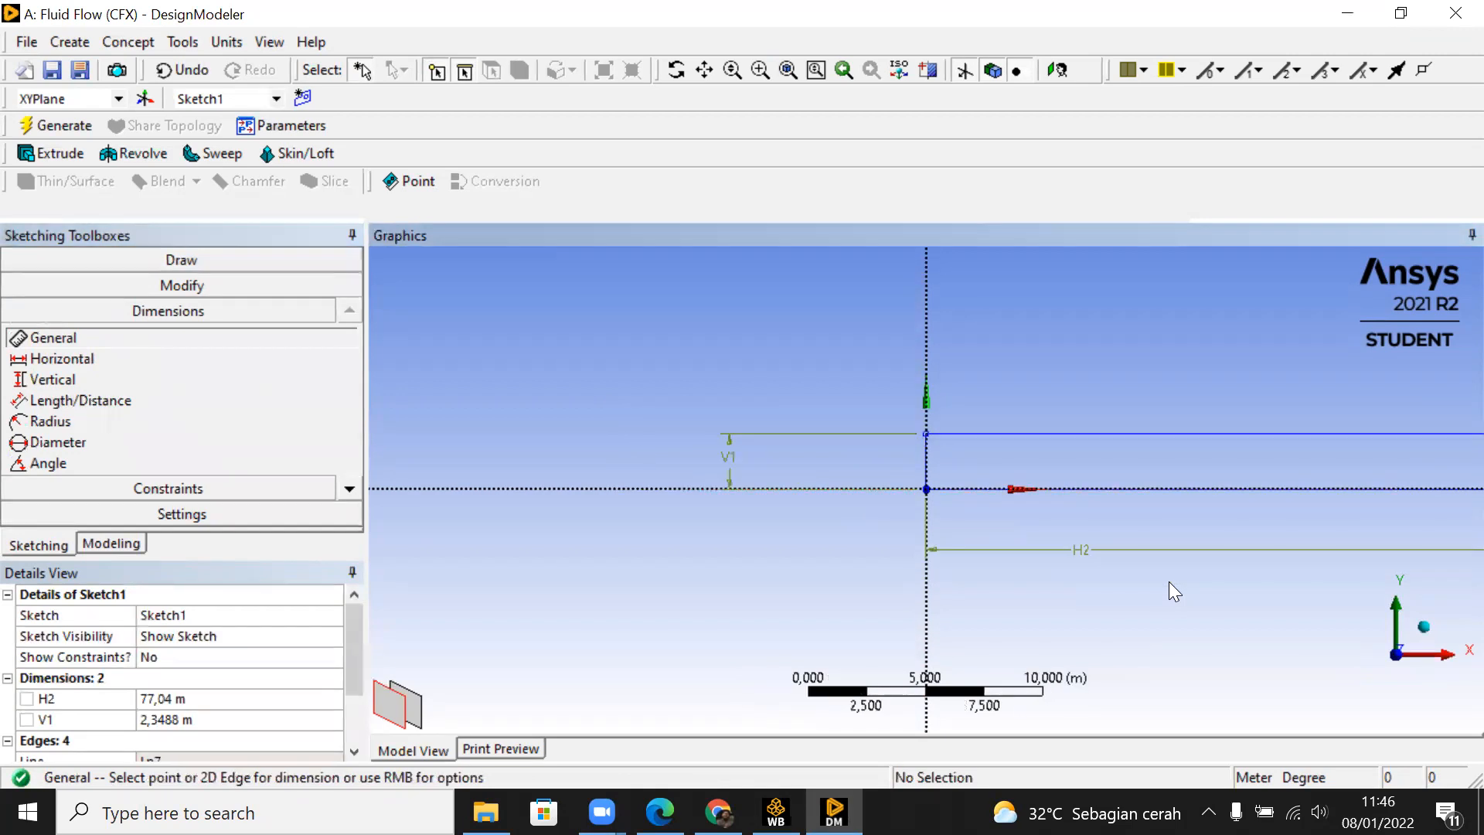
{"action": "scroll", "coordinate": [1165, 576], "scroll_direction": "down", "scroll_amount": 1}
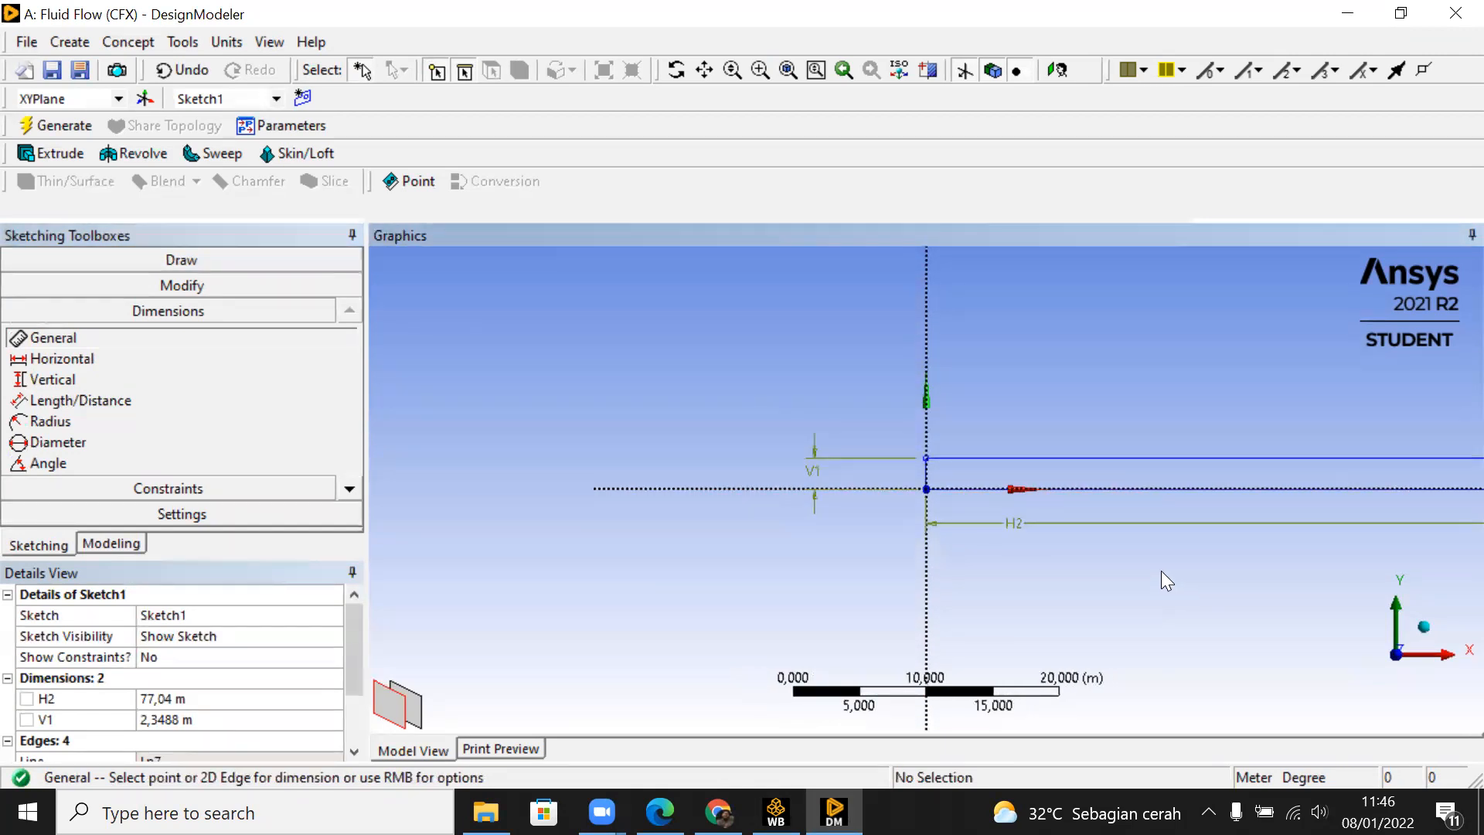
Step: Switch the model units to millimetres and size the sketched rectangle 20 mm high by 1000 mm long
{"action": "left_click", "coordinate": [225, 42]}
{"action": "left_click", "coordinate": [297, 116]}
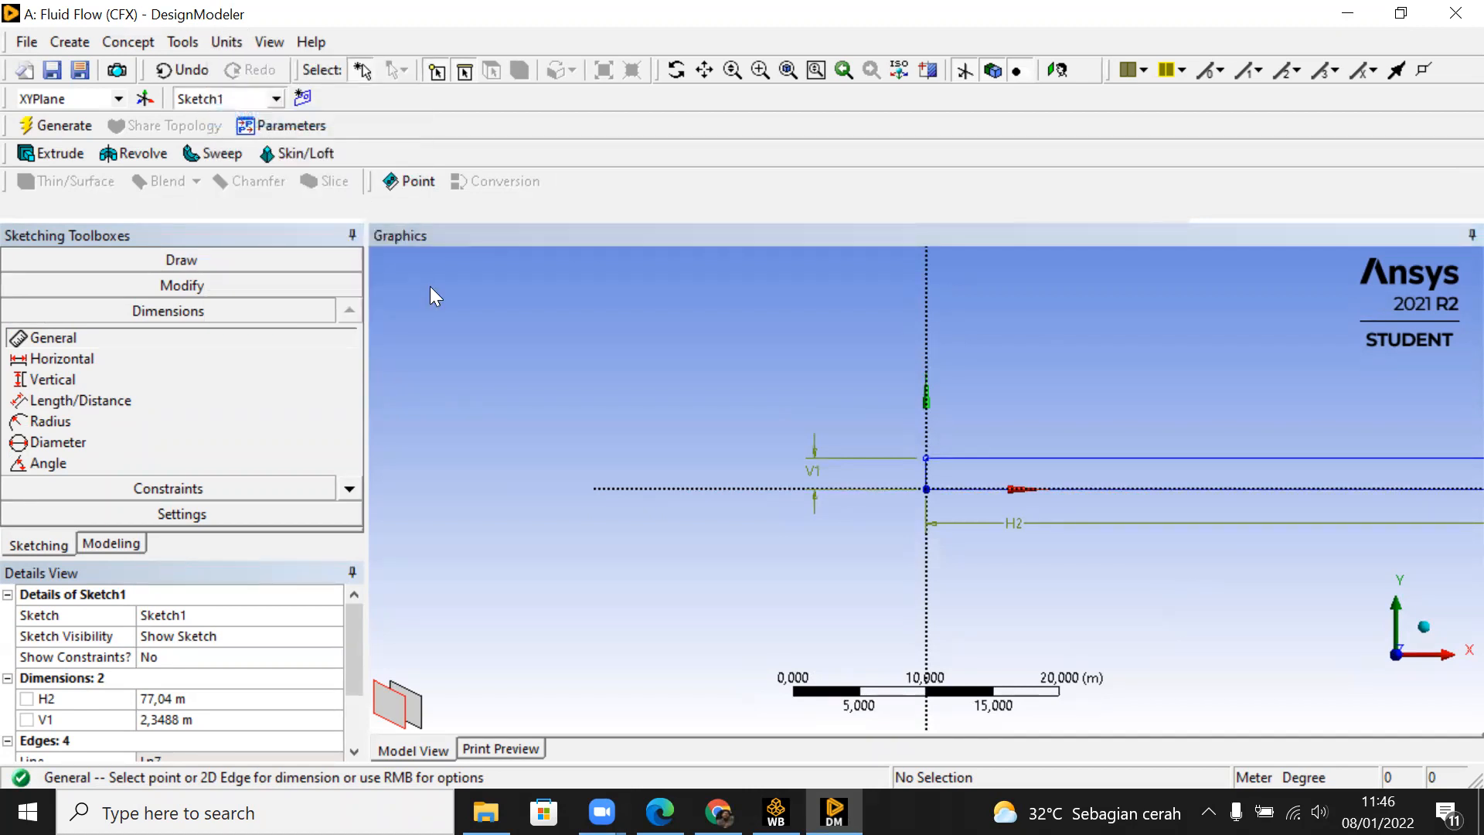
{"action": "left_click", "coordinate": [263, 719]}
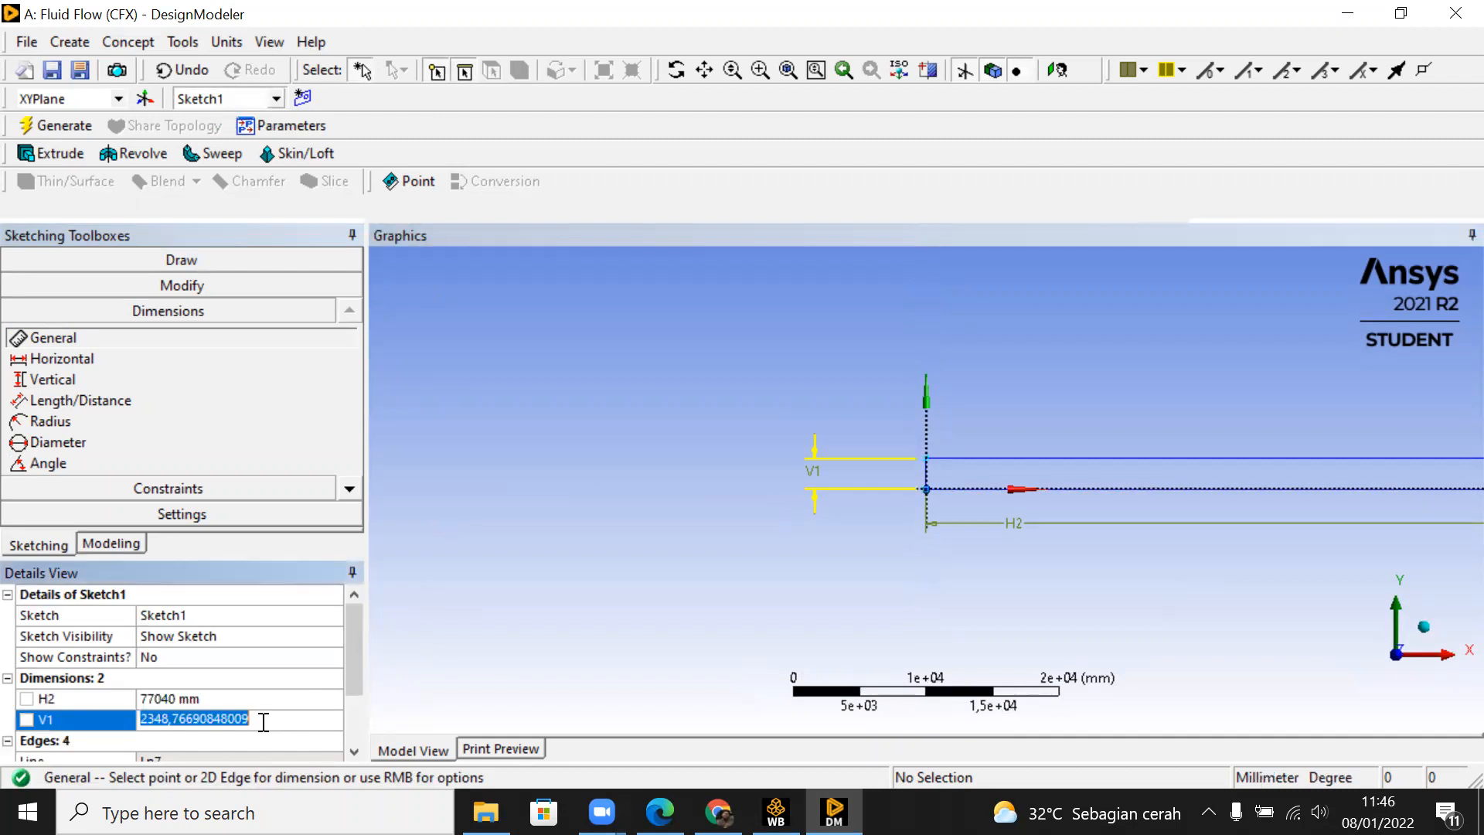
{"action": "type", "text": "20"}
{"action": "key", "text": "Return"}
{"action": "left_click", "coordinate": [299, 699]}
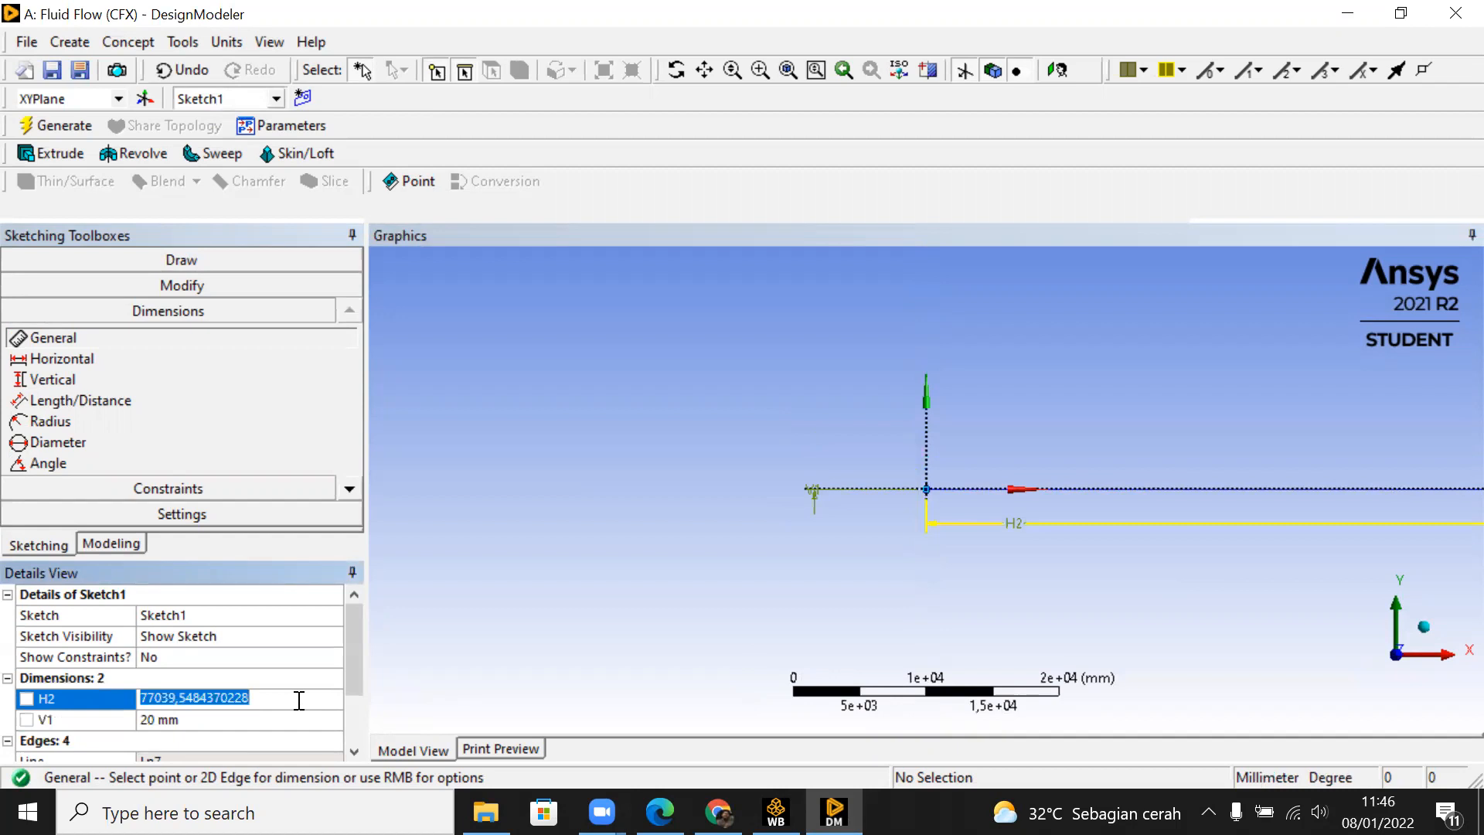
{"action": "type", "text": "1000"}
{"action": "key", "text": "Return"}
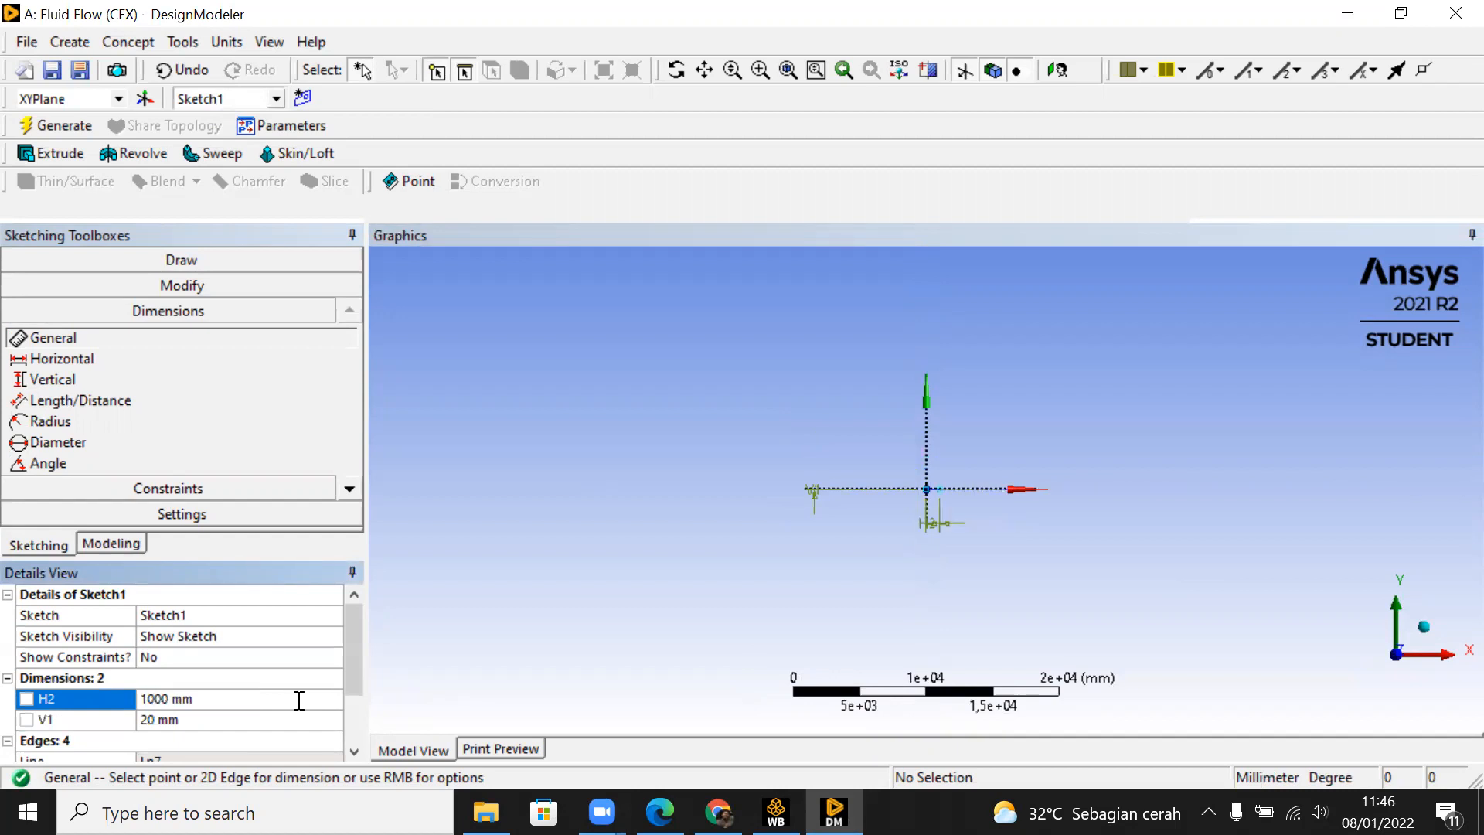
Step: Extrude the rectangle sketch to a depth of 200 mm as added material and generate the solid
{"action": "scroll", "coordinate": [980, 513], "scroll_direction": "up", "scroll_amount": 5}
{"action": "scroll", "coordinate": [973, 512], "scroll_direction": "up", "scroll_amount": 4}
{"action": "scroll", "coordinate": [973, 512], "scroll_direction": "up", "scroll_amount": 1}
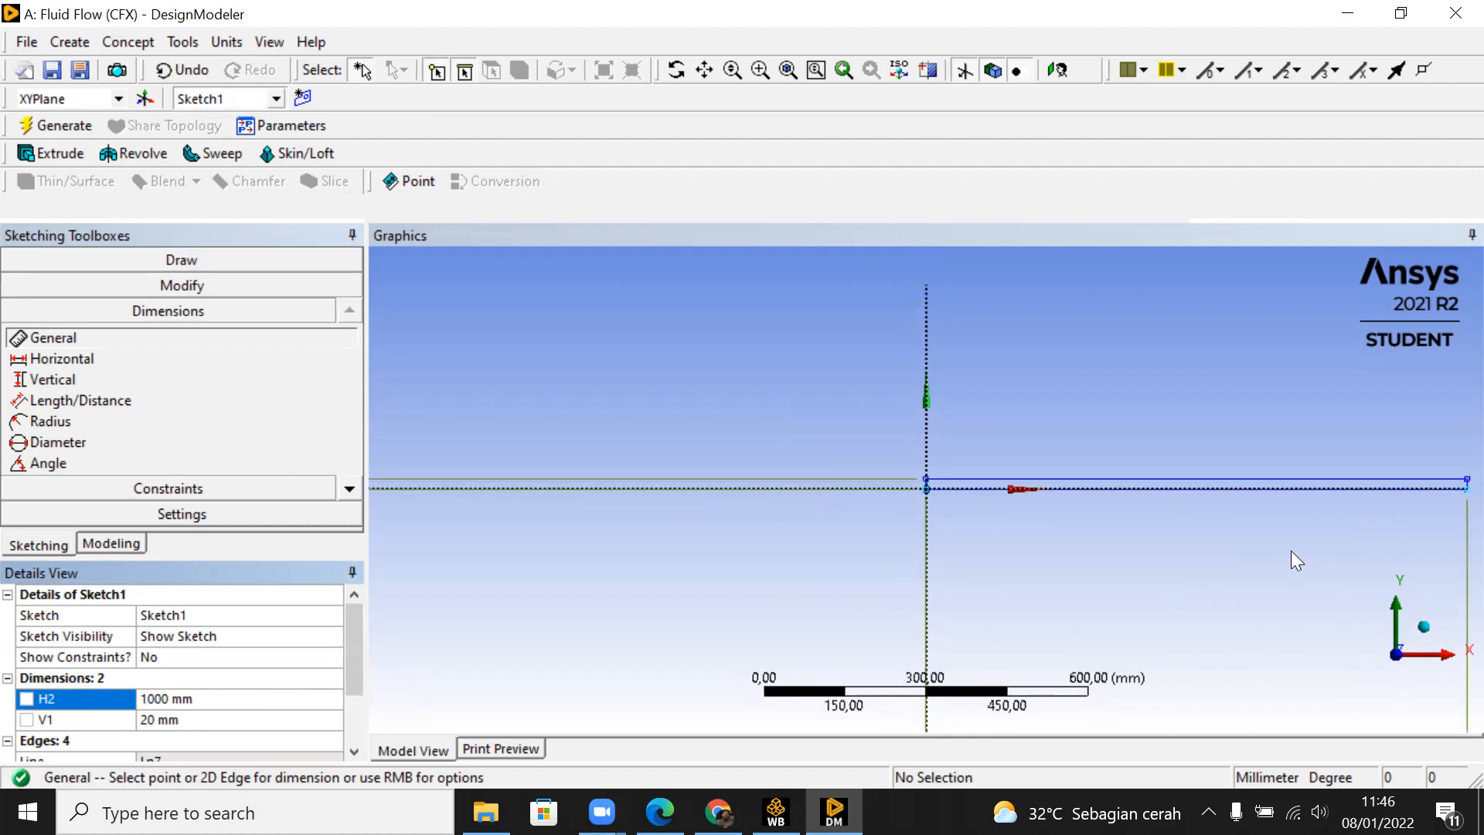
{"action": "left_click", "coordinate": [37, 152]}
{"action": "left_click", "coordinate": [181, 634]}
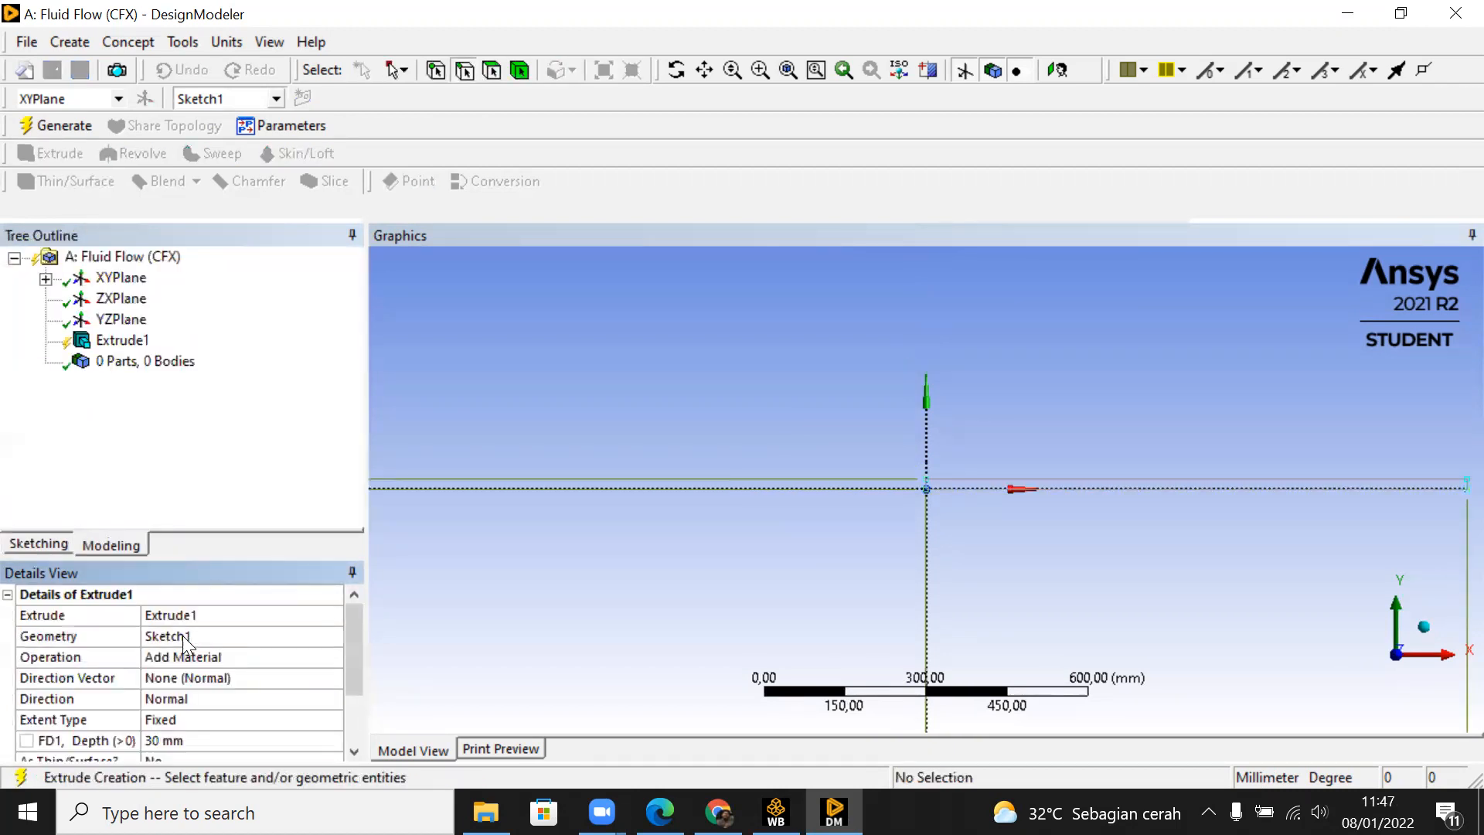
{"action": "left_click", "coordinate": [198, 742]}
{"action": "type", "text": "200"}
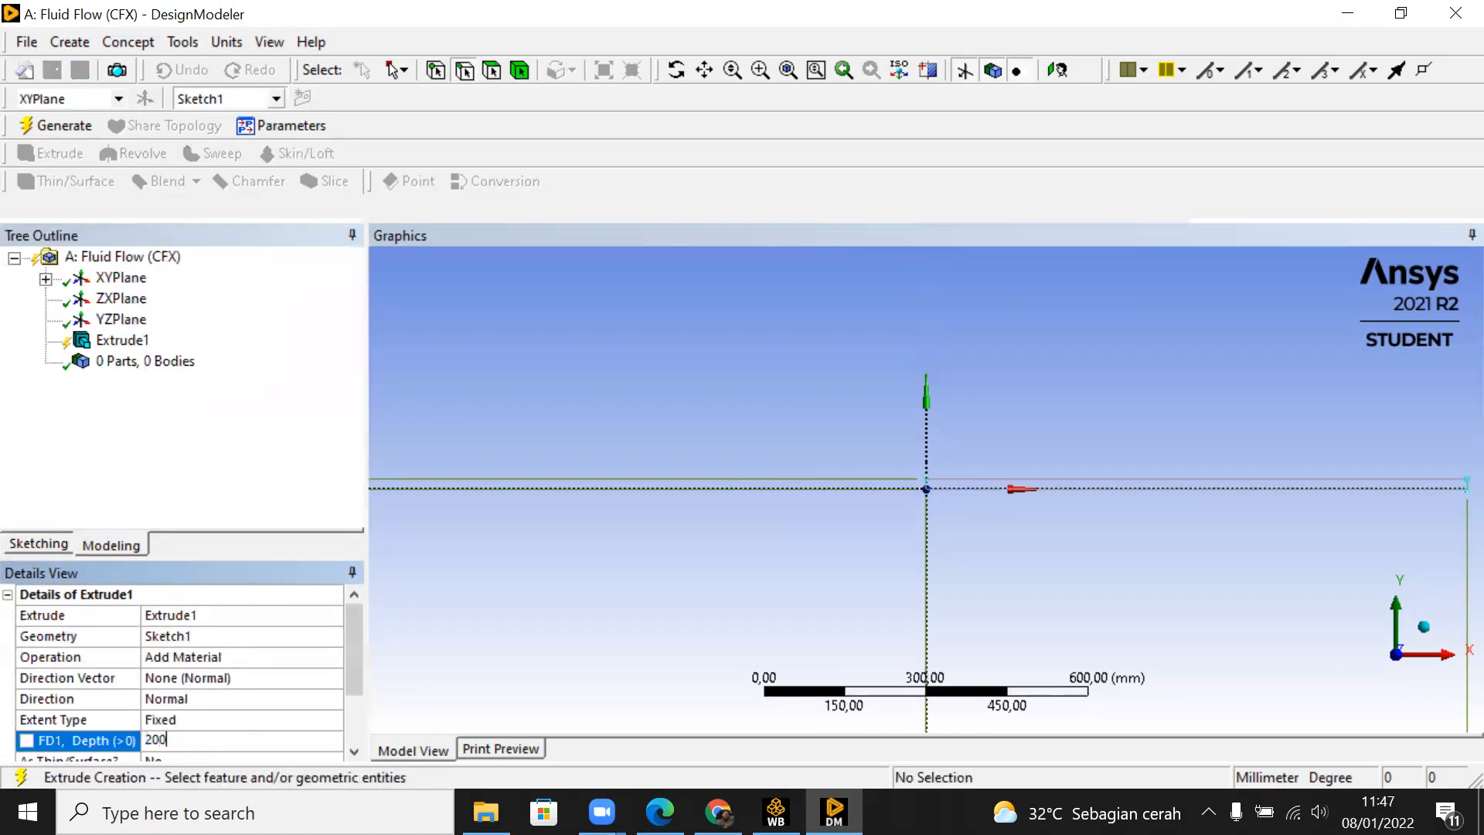
{"action": "key", "text": "Return"}
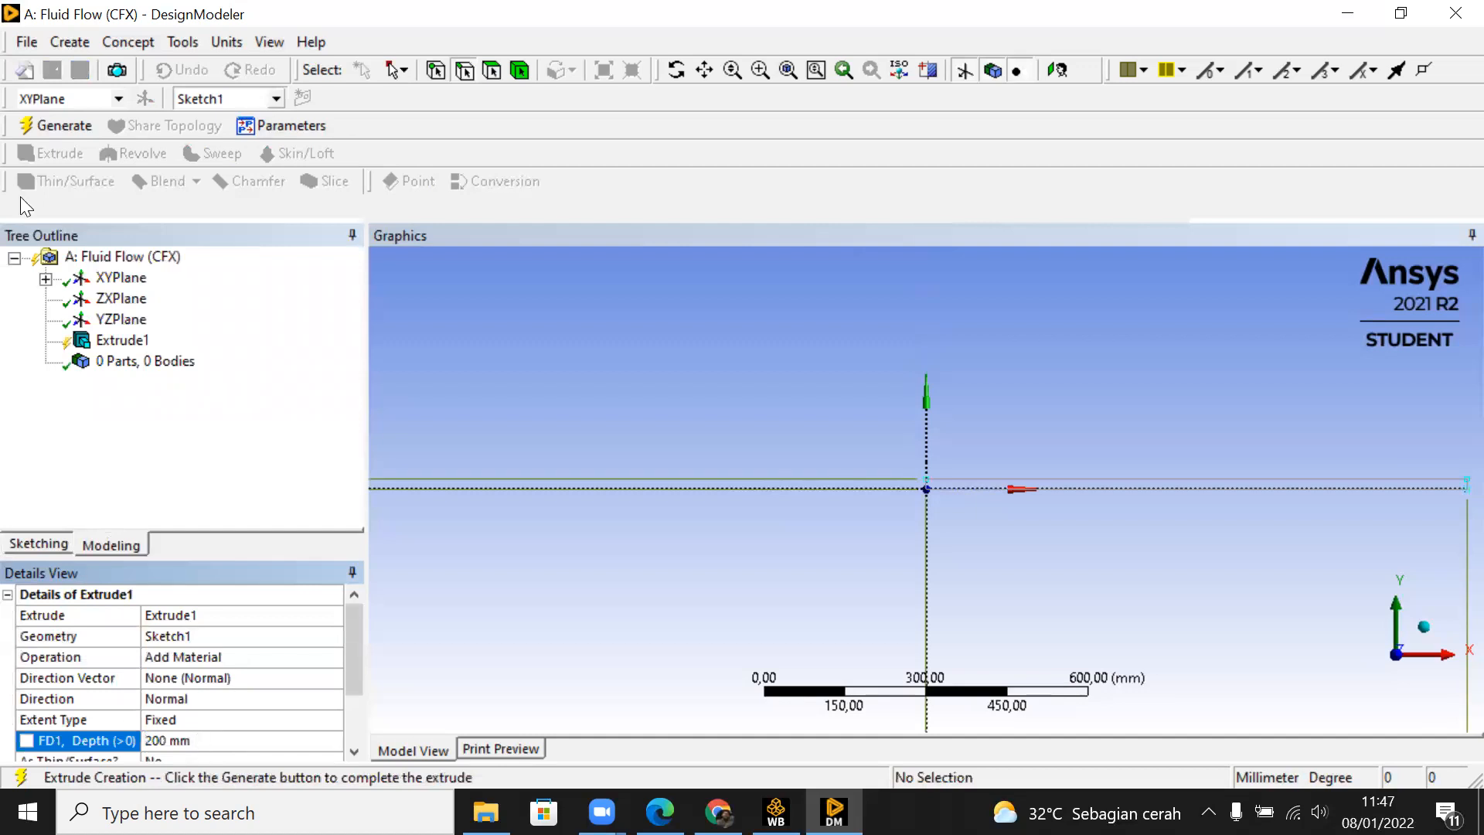
{"action": "left_click", "coordinate": [52, 127]}
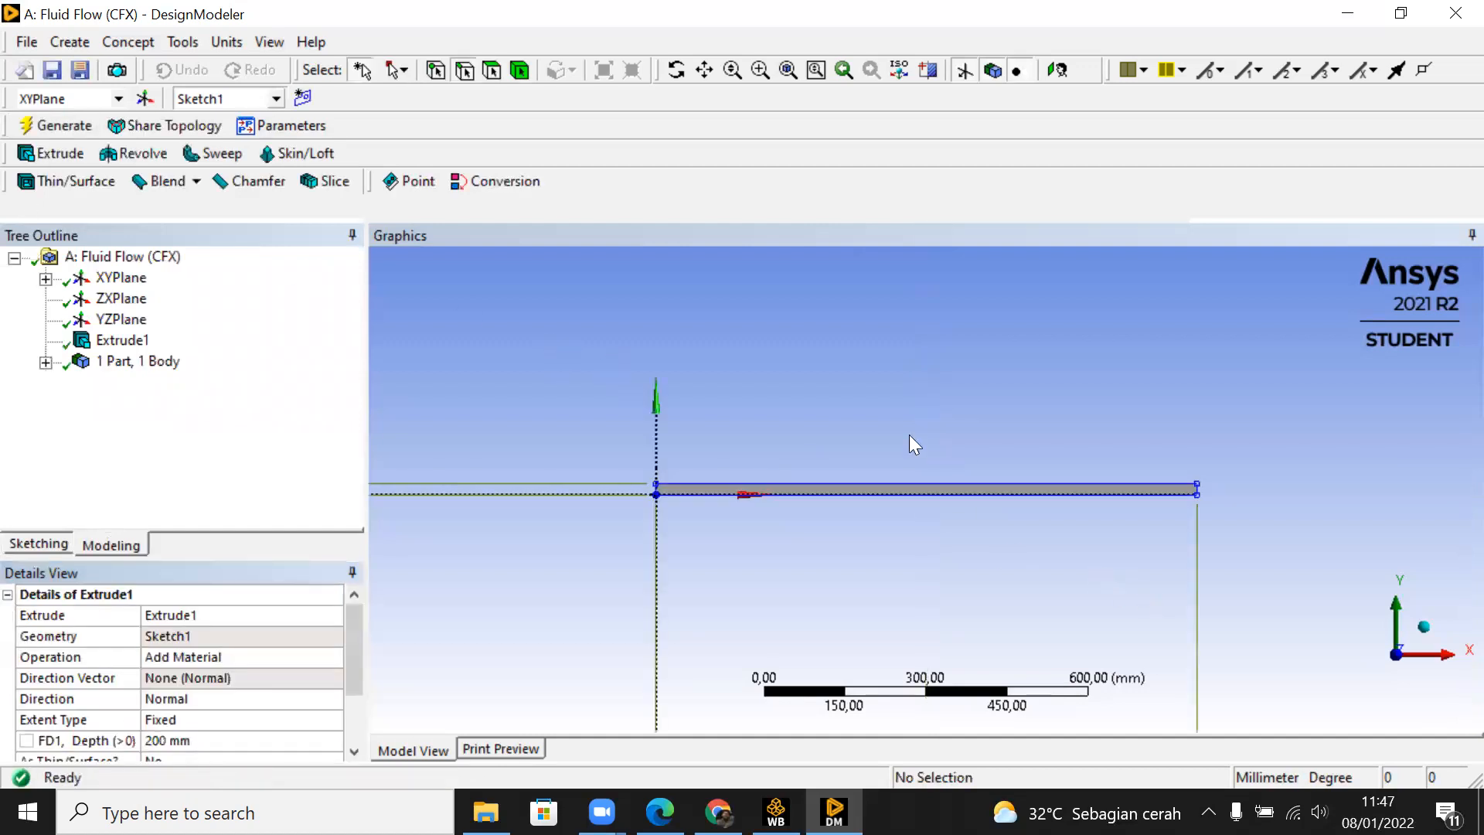
Step: Examine the extruded plate from several angles
{"action": "middle_click_drag", "start_coordinate": [712, 464], "coordinate": [775, 512]}
{"action": "middle_click_drag", "start_coordinate": [686, 477], "coordinate": [653, 474]}
{"action": "middle_click_drag", "start_coordinate": [775, 585], "coordinate": [1133, 518]}
{"action": "scroll", "coordinate": [934, 514], "scroll_direction": "up", "scroll_amount": 3}
{"action": "middle_click_drag", "start_coordinate": [840, 550], "coordinate": [704, 555]}
{"action": "scroll", "coordinate": [704, 555], "scroll_direction": "down", "scroll_amount": 3}
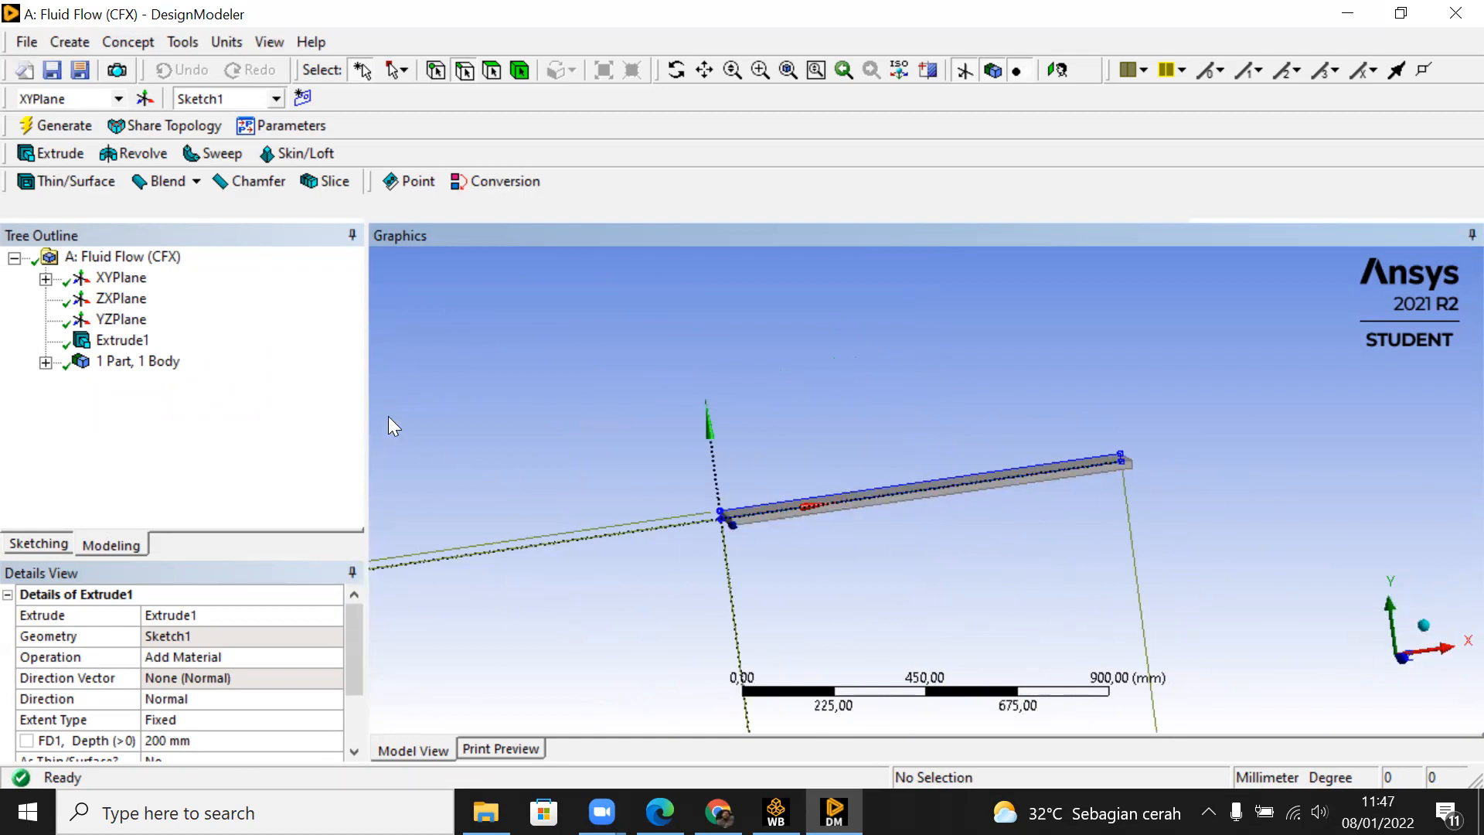
{"action": "middle_click_drag", "start_coordinate": [791, 414], "coordinate": [837, 428]}
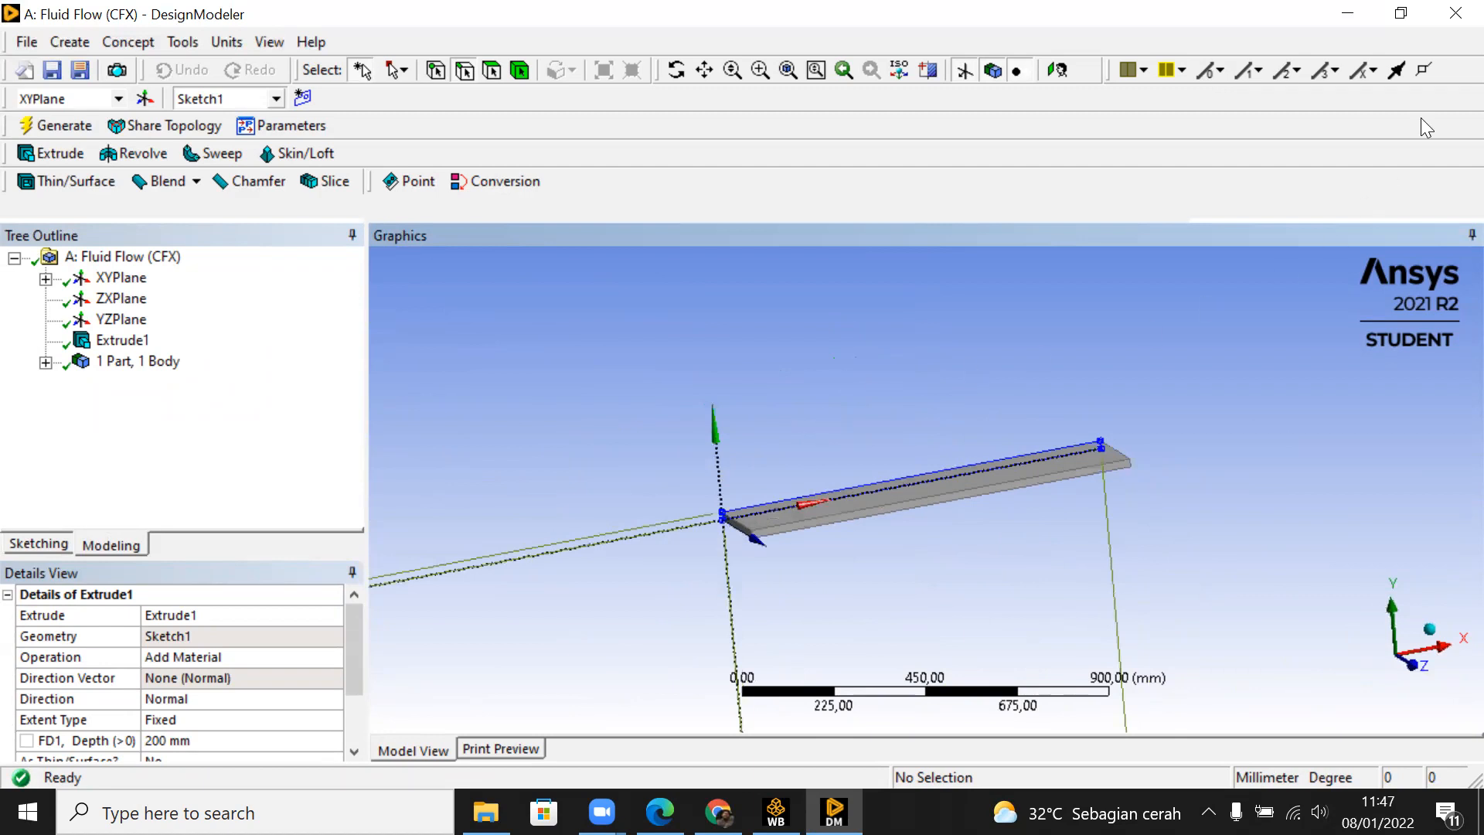
Step: Close the geometry editor and open the Mesh component of the Fluid Flow (CFX) system from Workbench
{"action": "left_click", "coordinate": [1449, 16]}
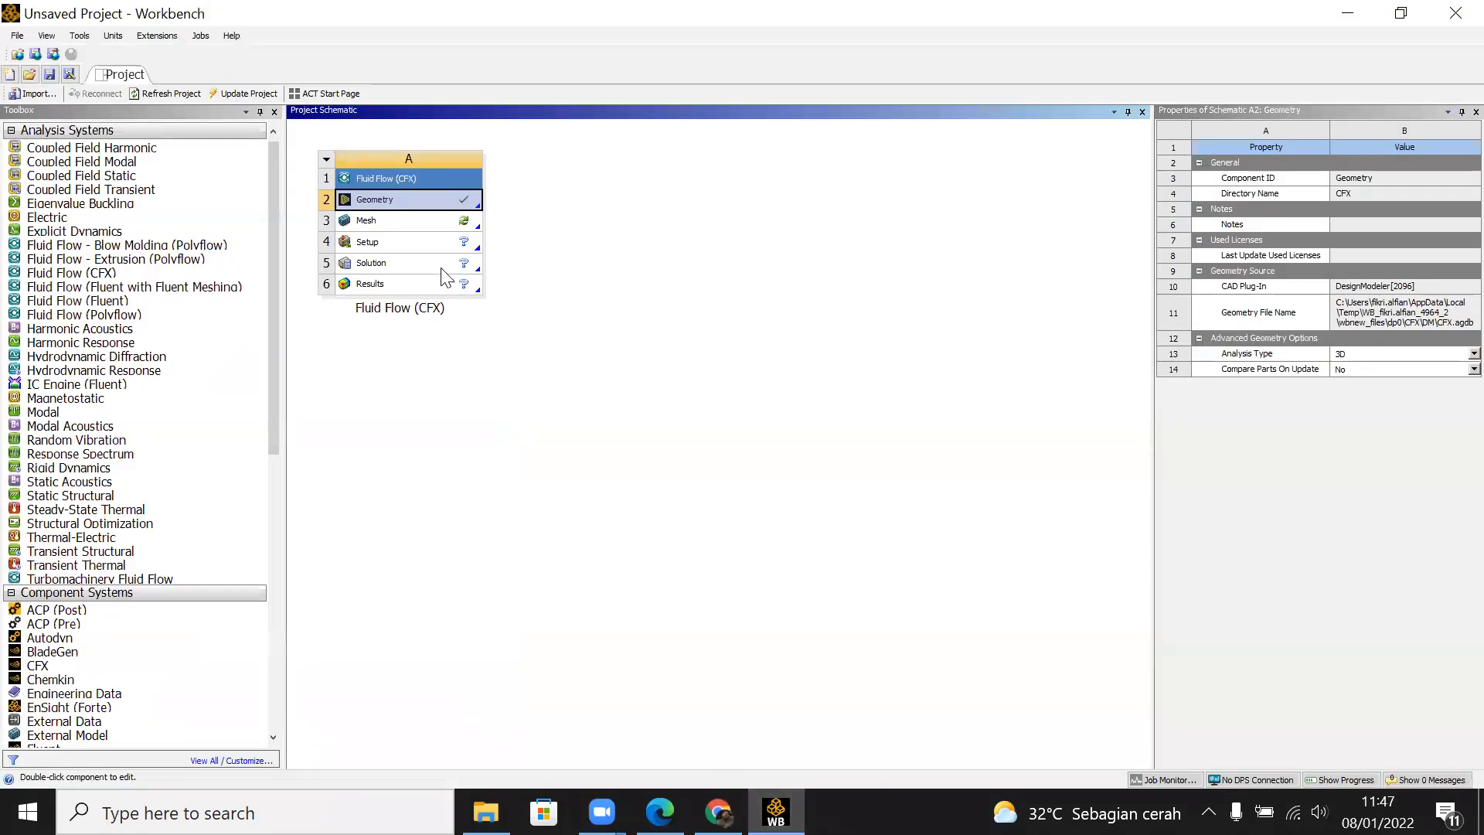
{"action": "double_click", "coordinate": [418, 223]}
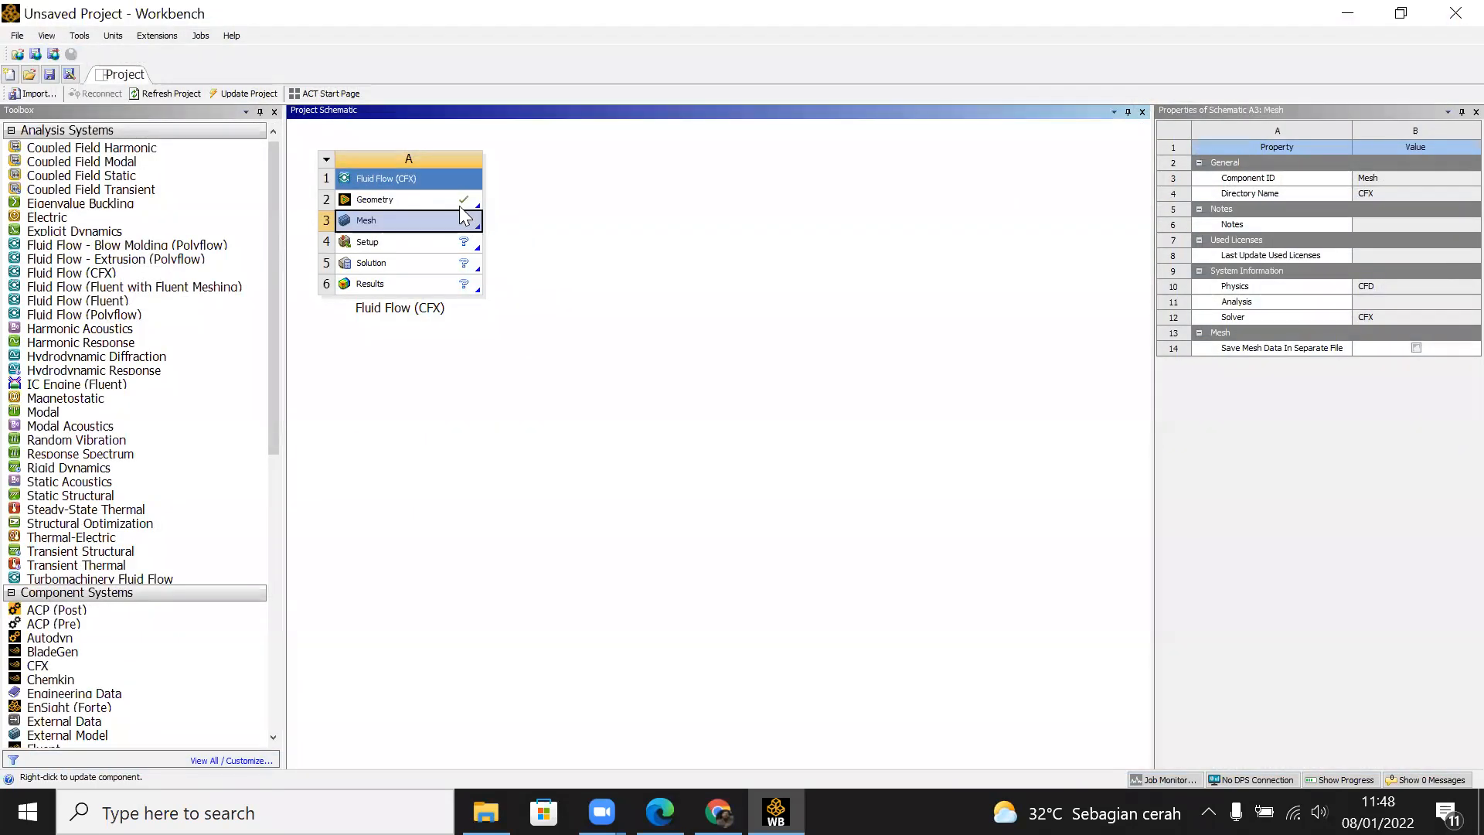
Step: Reopen the Fluid Flow (CFX) geometry in DesignModeler and add a box-shaped Enclosure feature around the plate
{"action": "double_click", "coordinate": [445, 196]}
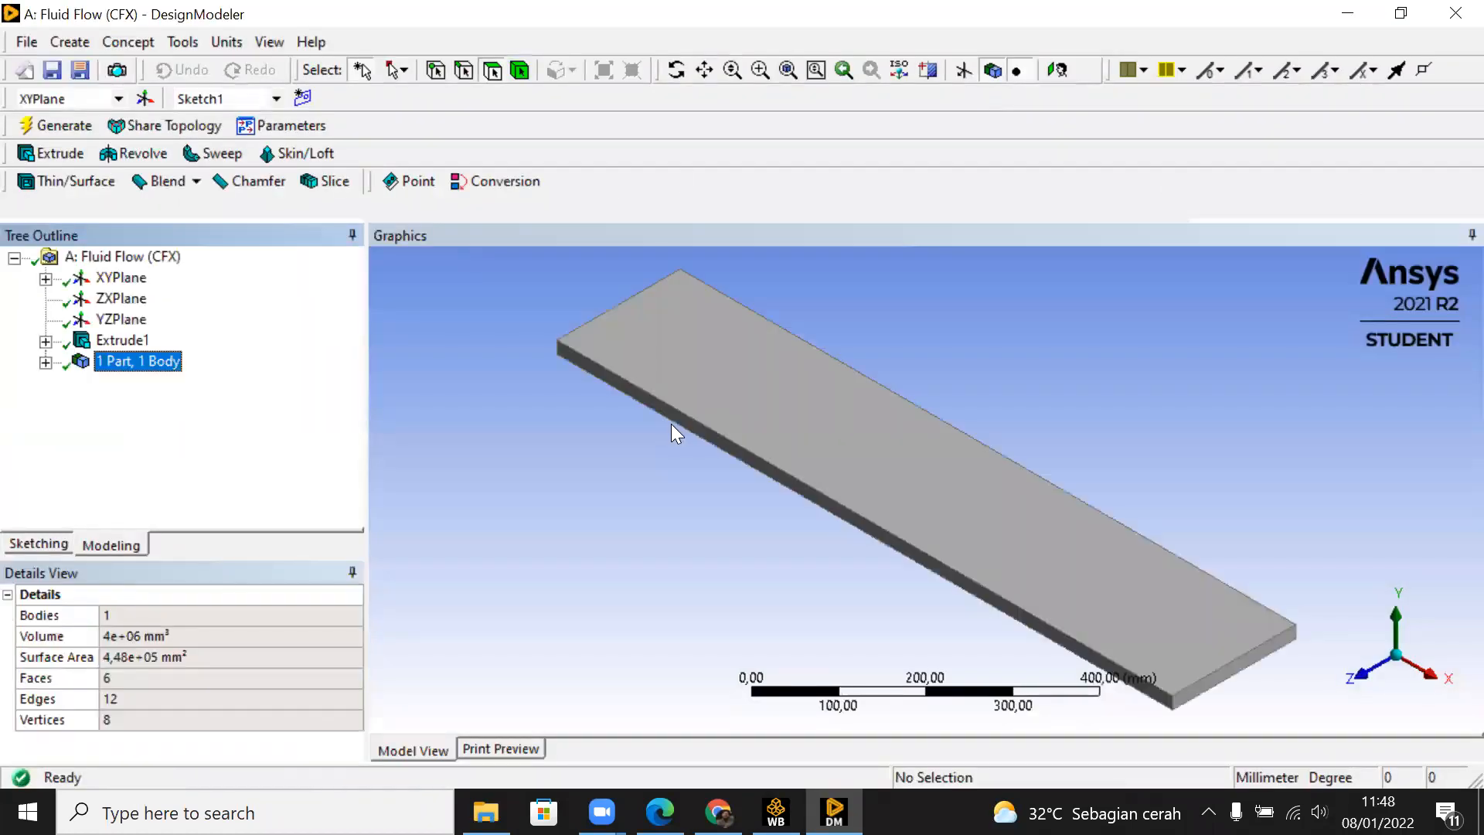
{"action": "middle_click_drag", "start_coordinate": [870, 417], "coordinate": [966, 442]}
{"action": "scroll", "coordinate": [1153, 430], "scroll_direction": "down", "scroll_amount": 3}
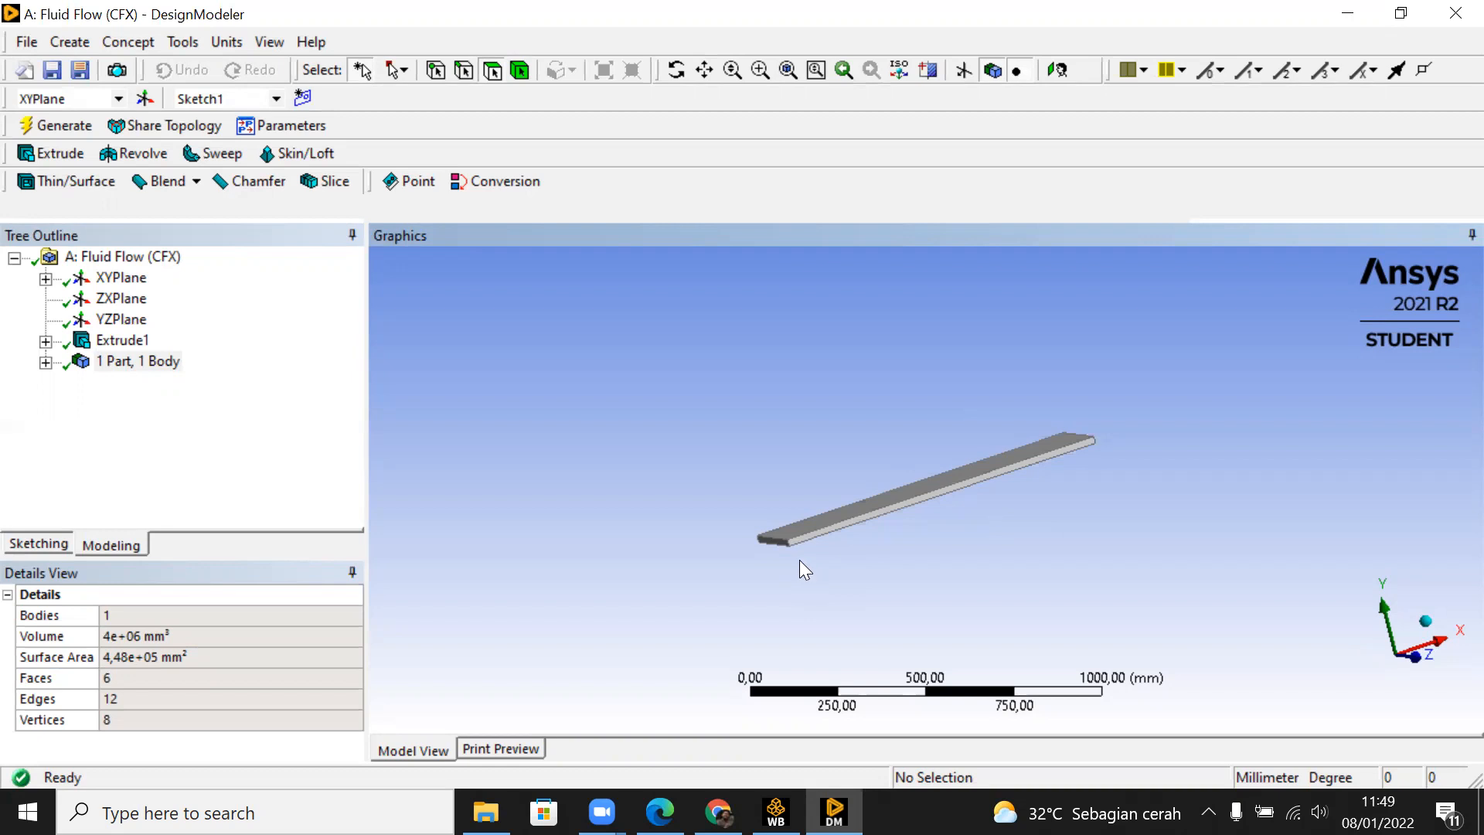
{"action": "middle_click_drag", "start_coordinate": [1196, 671], "coordinate": [1129, 458]}
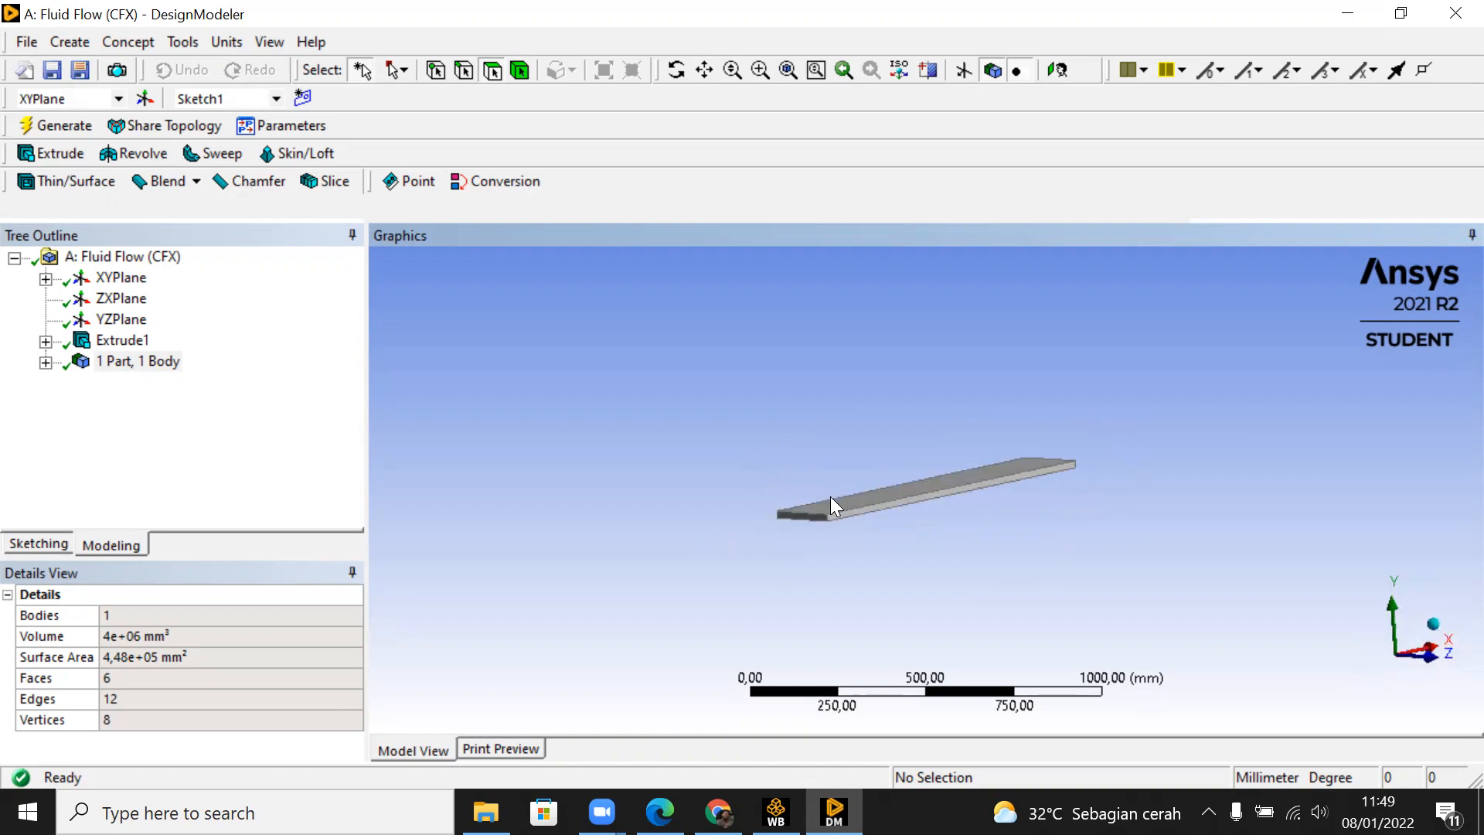
{"action": "middle_click_drag", "start_coordinate": [776, 481], "coordinate": [870, 470]}
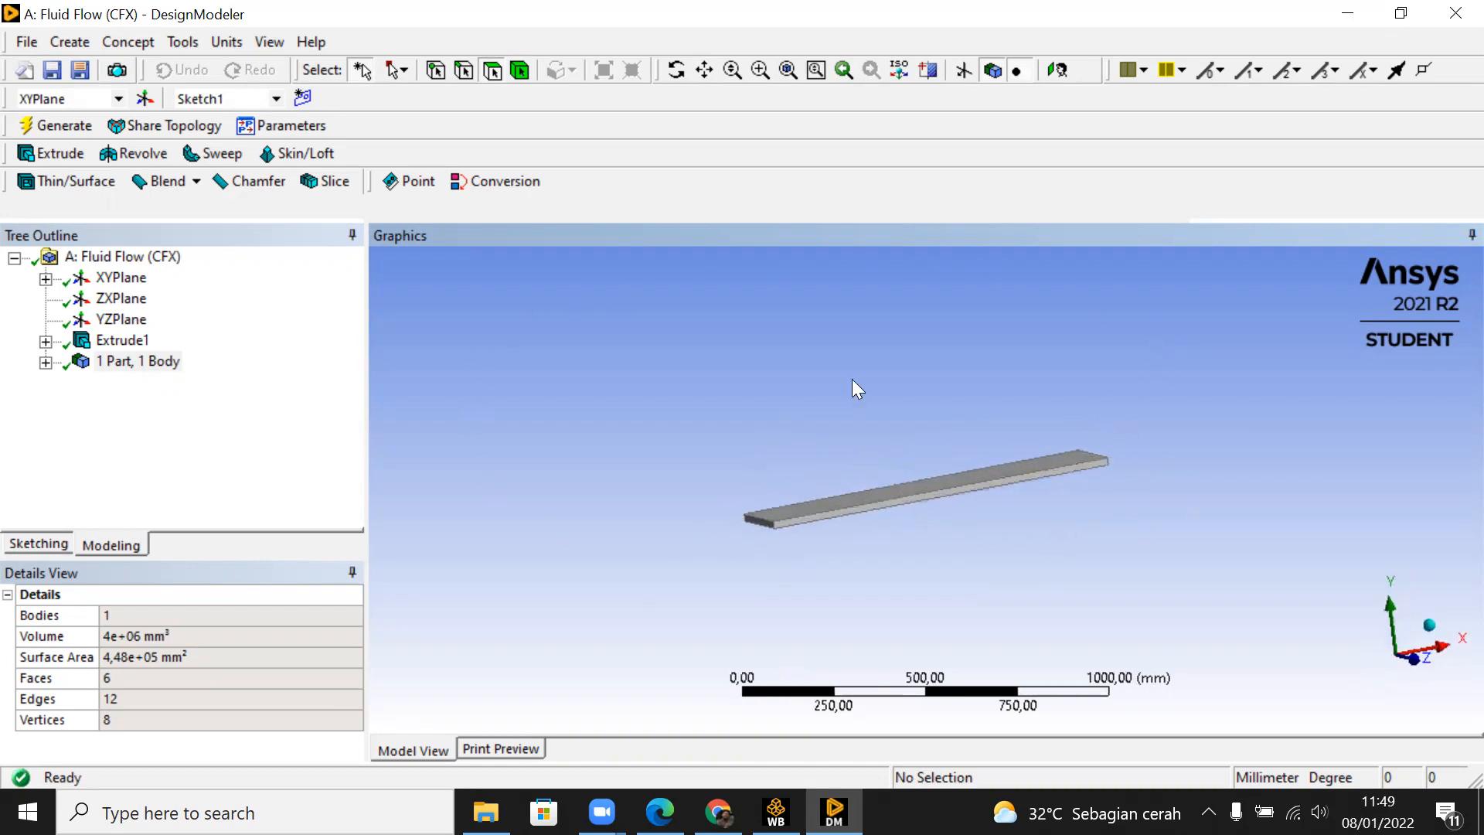
{"action": "left_click", "coordinate": [223, 48]}
{"action": "mouse_move", "coordinate": [172, 42]}
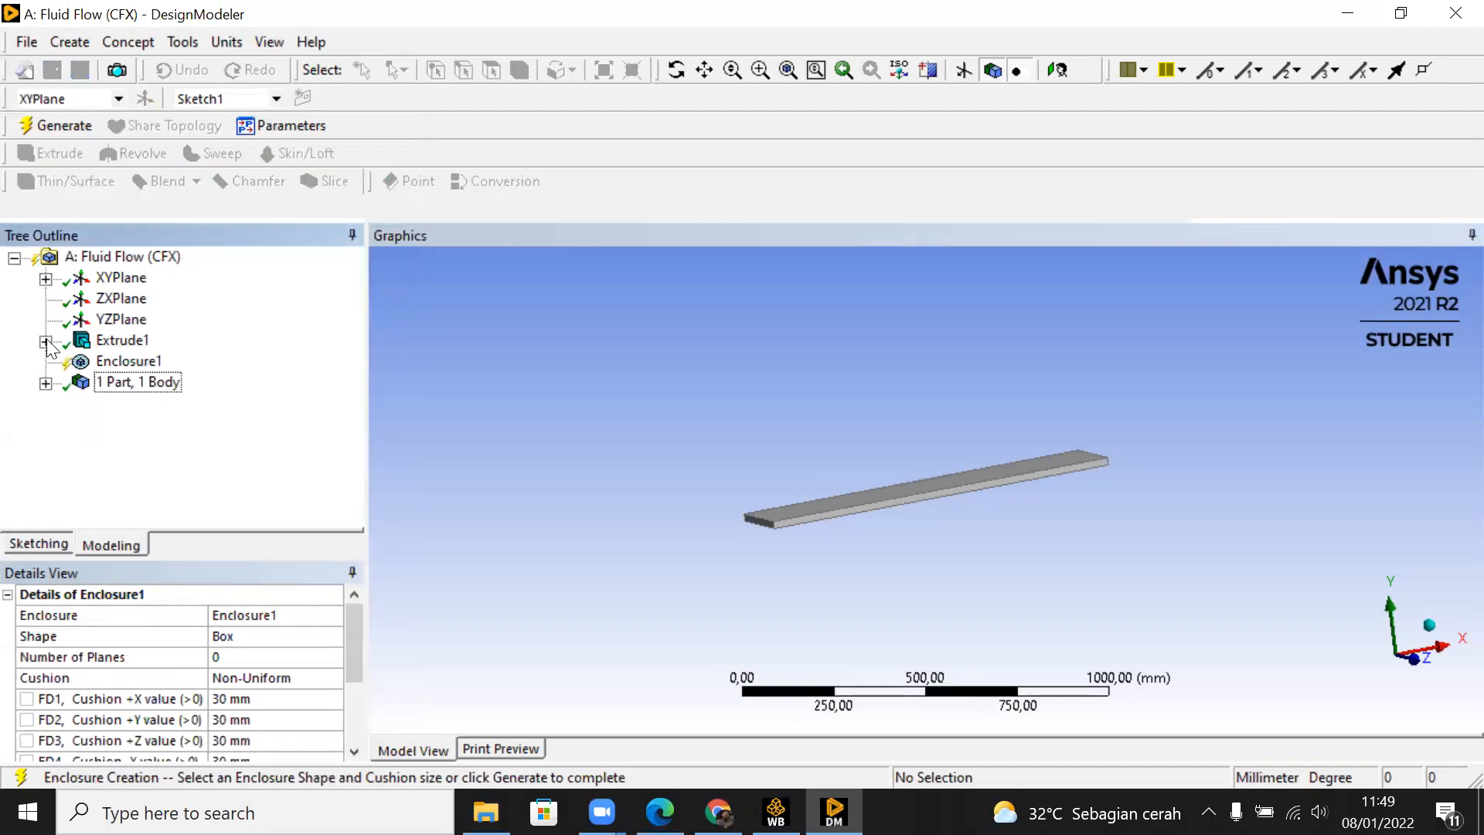
Step: Examine the enclosure's cushion type options and the plate's orientation relative to the XYPlane axes
{"action": "left_click", "coordinate": [116, 280]}
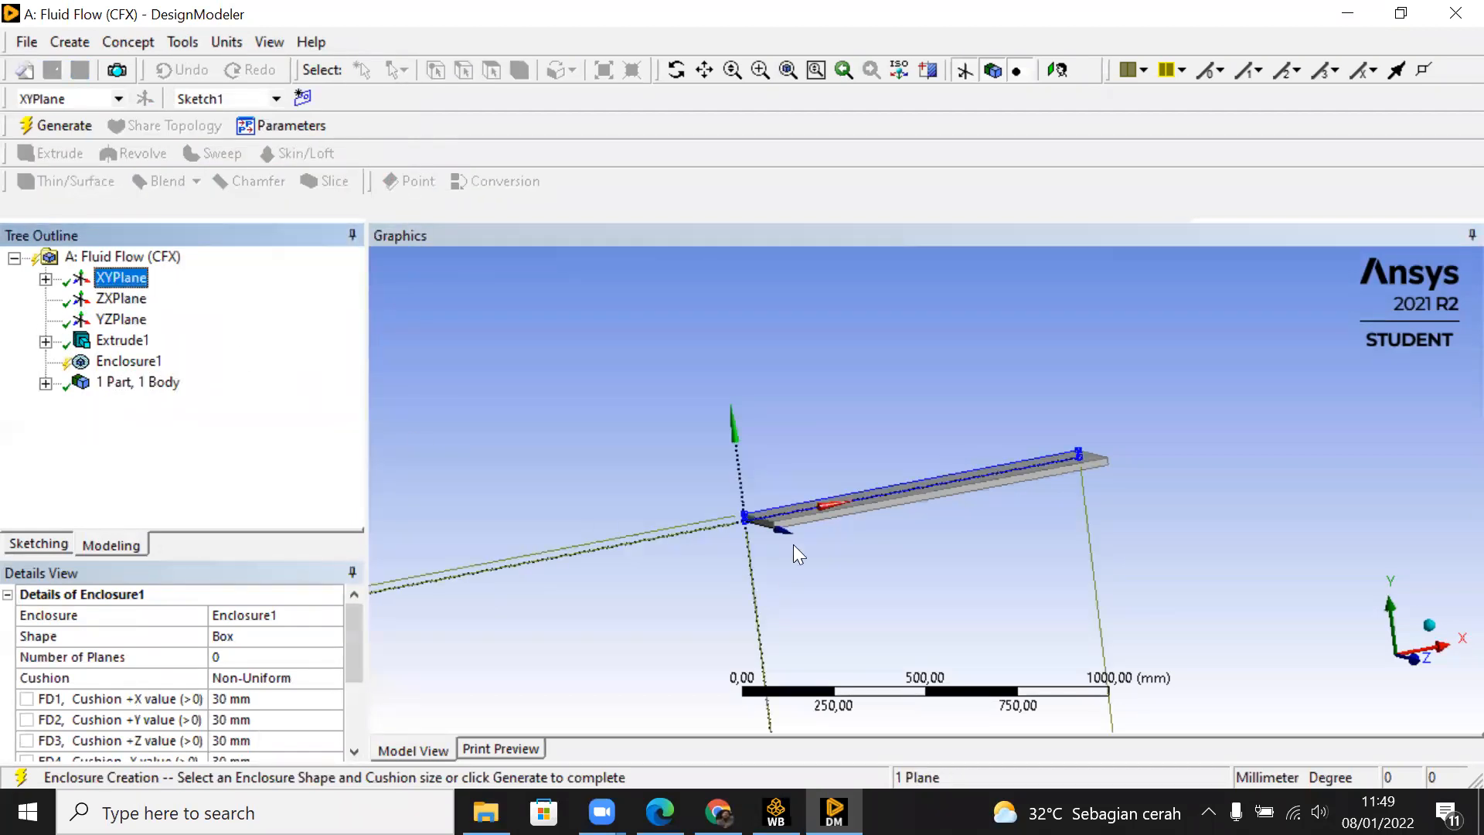
{"action": "left_click", "coordinate": [137, 369]}
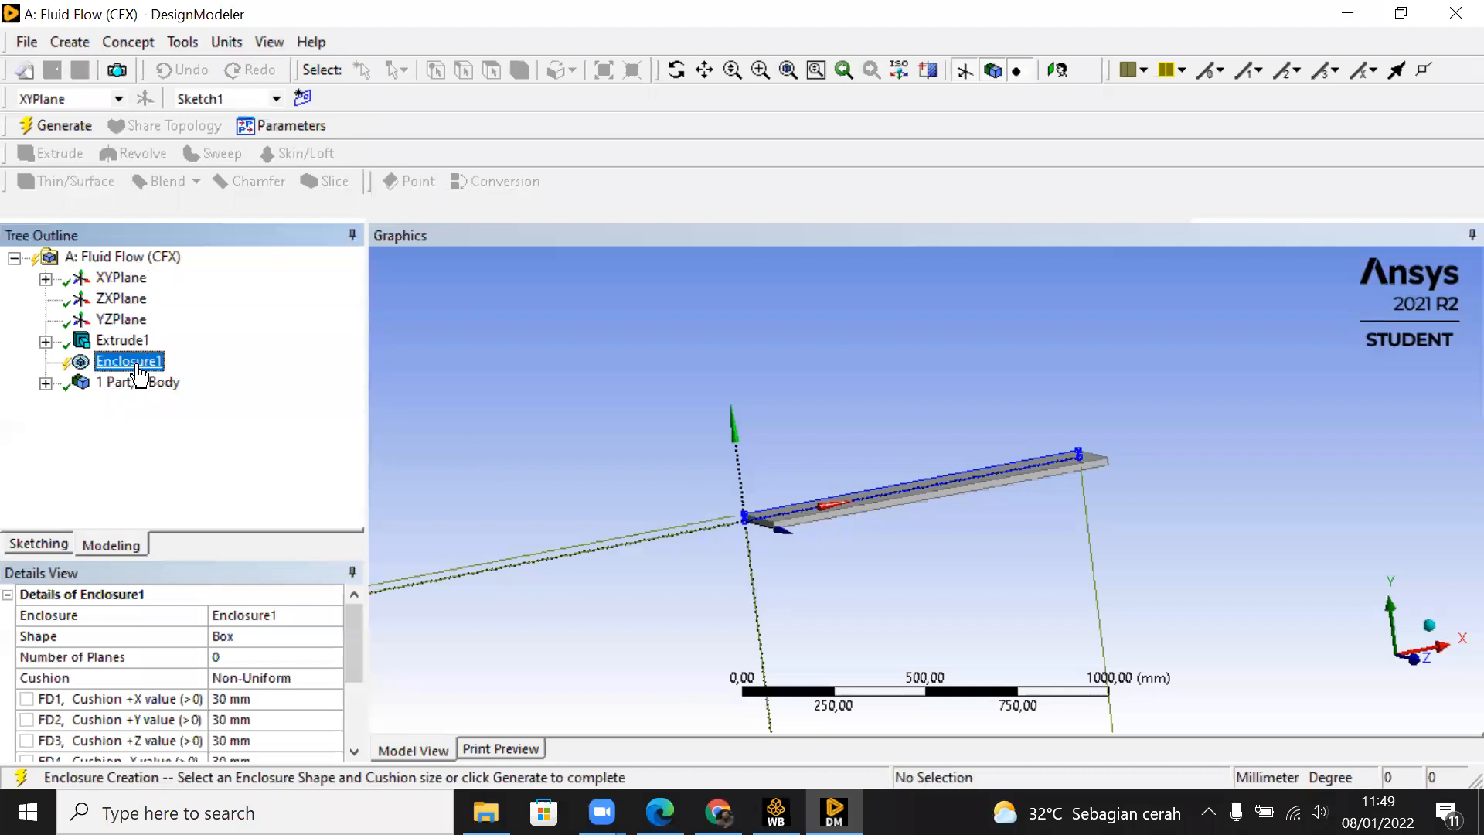
{"action": "left_click", "coordinate": [328, 679]}
{"action": "left_click", "coordinate": [332, 678]}
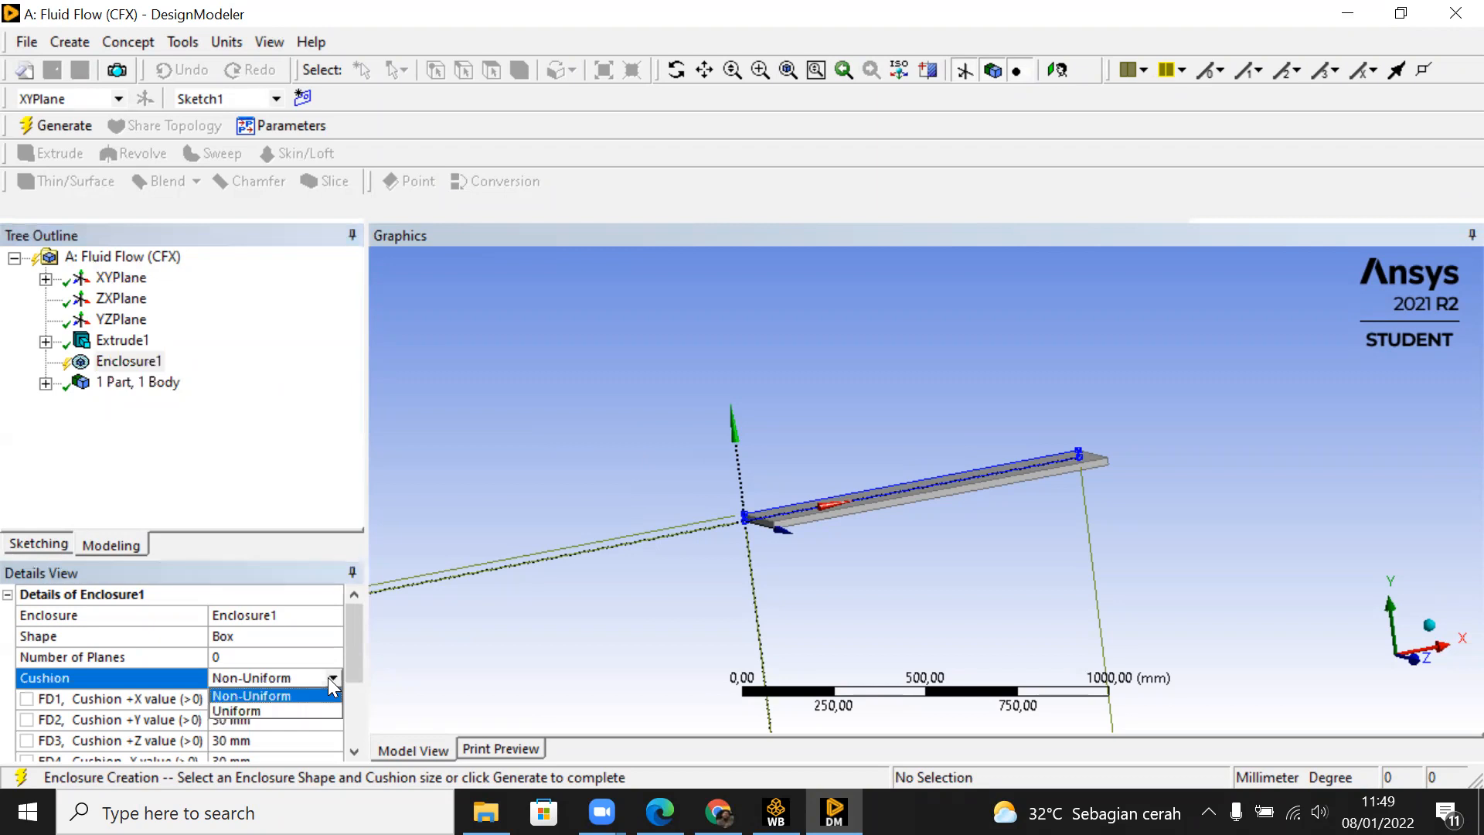
{"action": "left_click", "coordinate": [349, 652]}
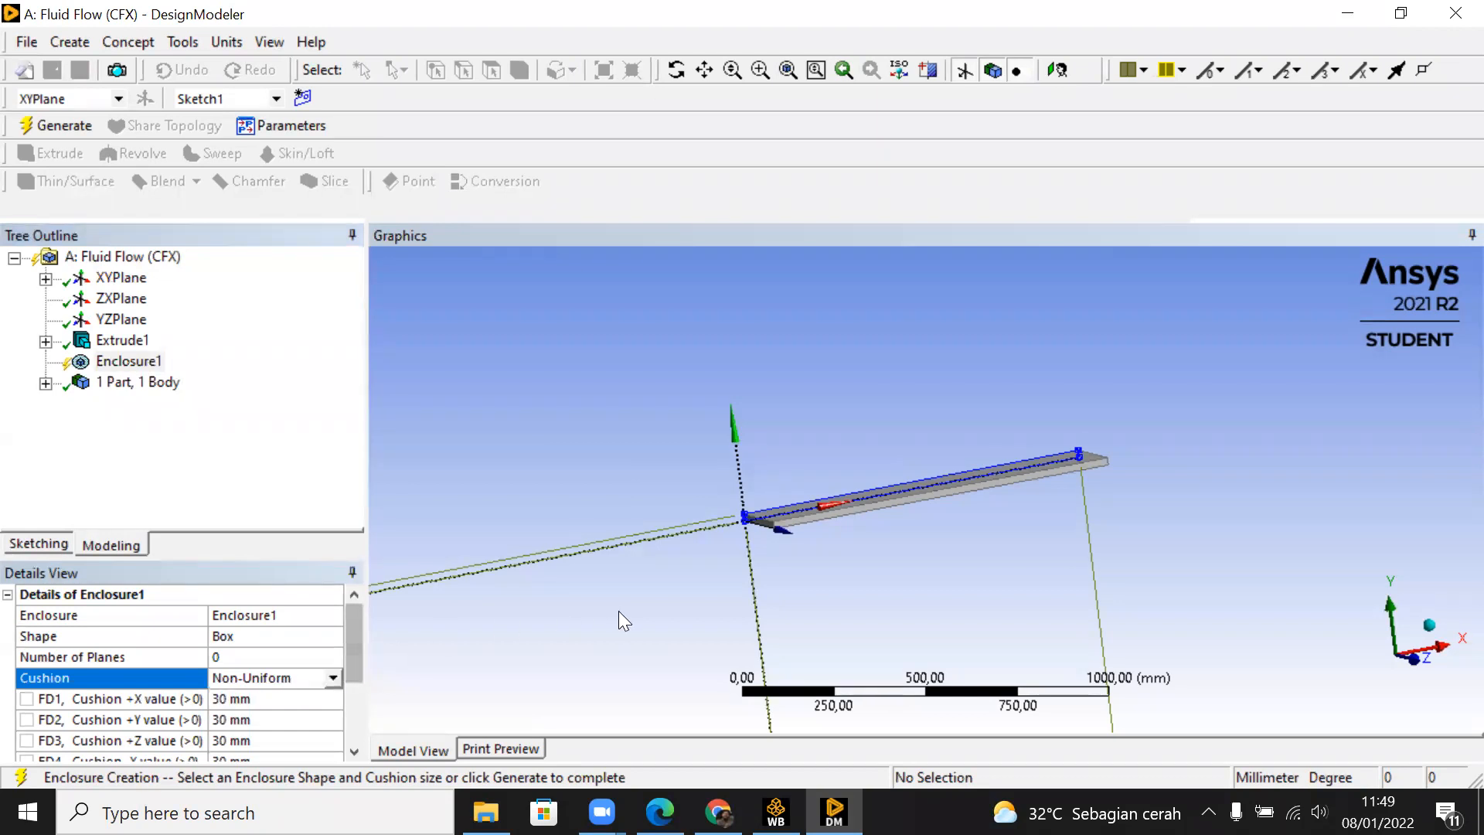
{"action": "middle_click_drag", "start_coordinate": [1020, 583], "coordinate": [819, 606]}
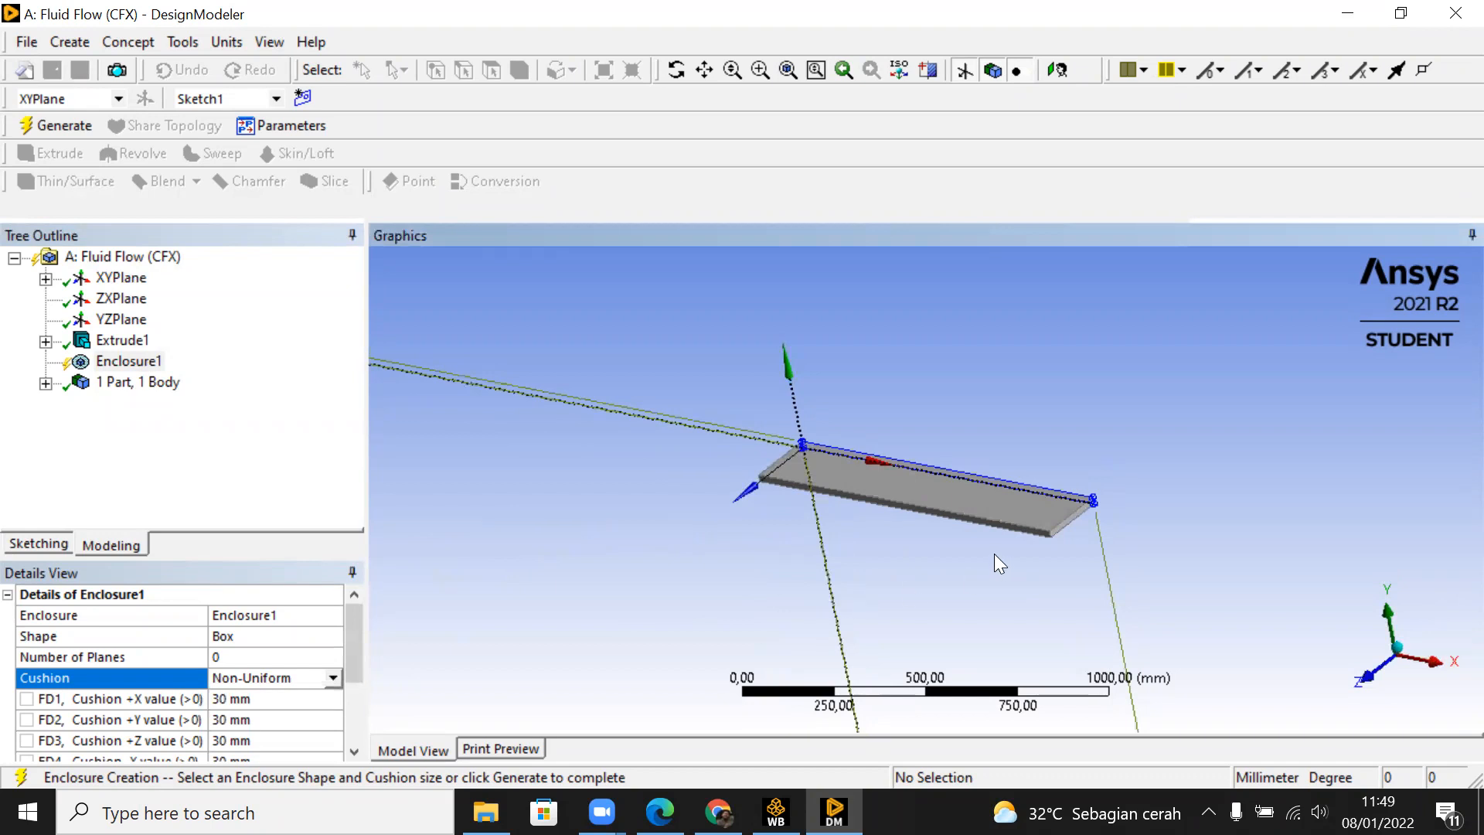
{"action": "middle_click_drag", "start_coordinate": [1033, 490], "coordinate": [946, 451]}
{"action": "scroll", "coordinate": [665, 529], "scroll_direction": "up", "scroll_amount": 5}
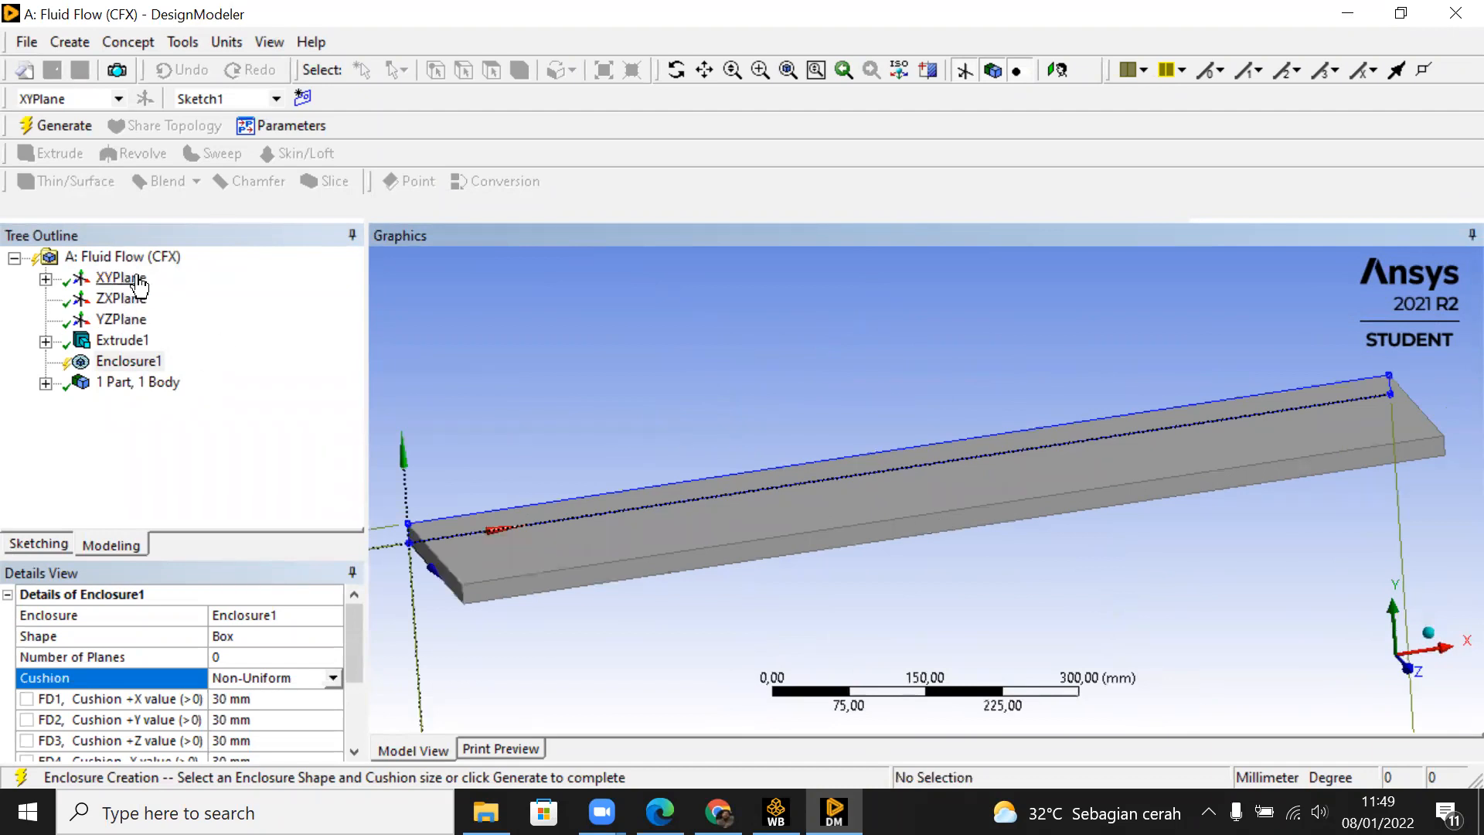
Step: Check the plate against the XYPlane axes and set the enclosure's +X cushion to 2000 mm
{"action": "left_click", "coordinate": [120, 278]}
{"action": "middle_click_drag", "start_coordinate": [924, 568], "coordinate": [773, 591]}
{"action": "scroll", "coordinate": [773, 591], "scroll_direction": "down", "scroll_amount": 2}
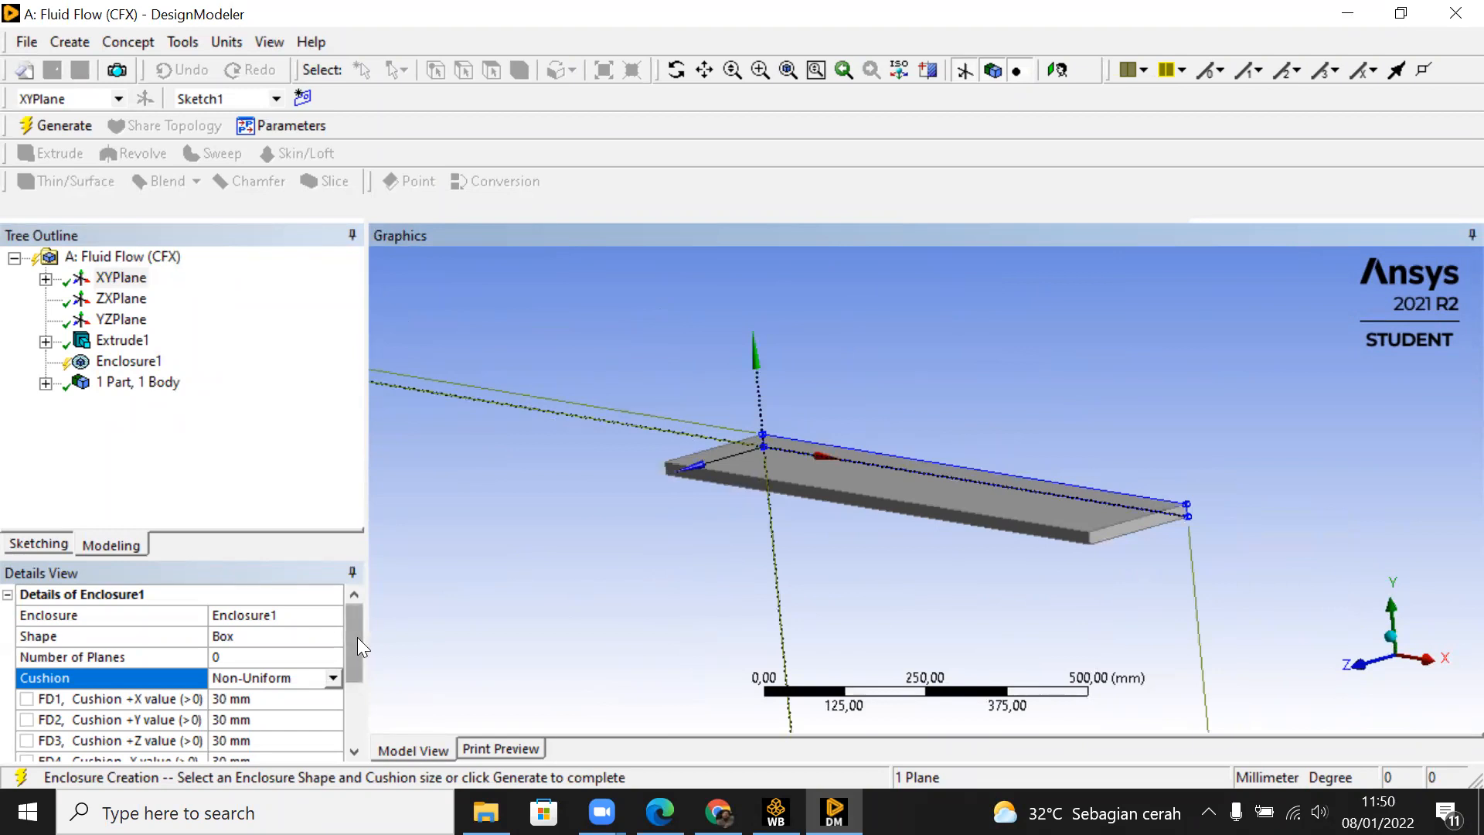
{"action": "left_click_drag", "start_coordinate": [357, 637], "coordinate": [363, 665]}
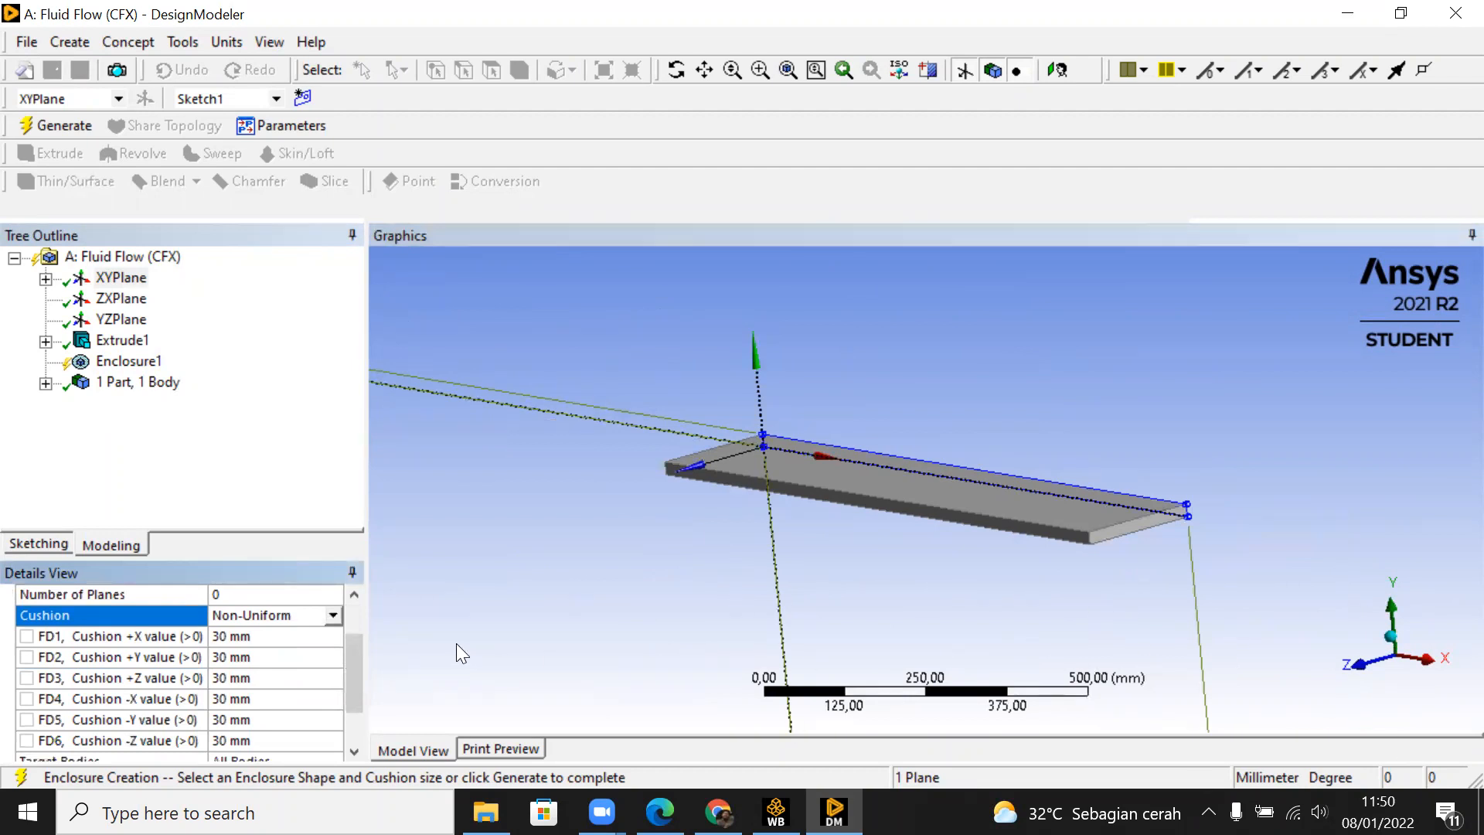
{"action": "left_click", "coordinate": [291, 634]}
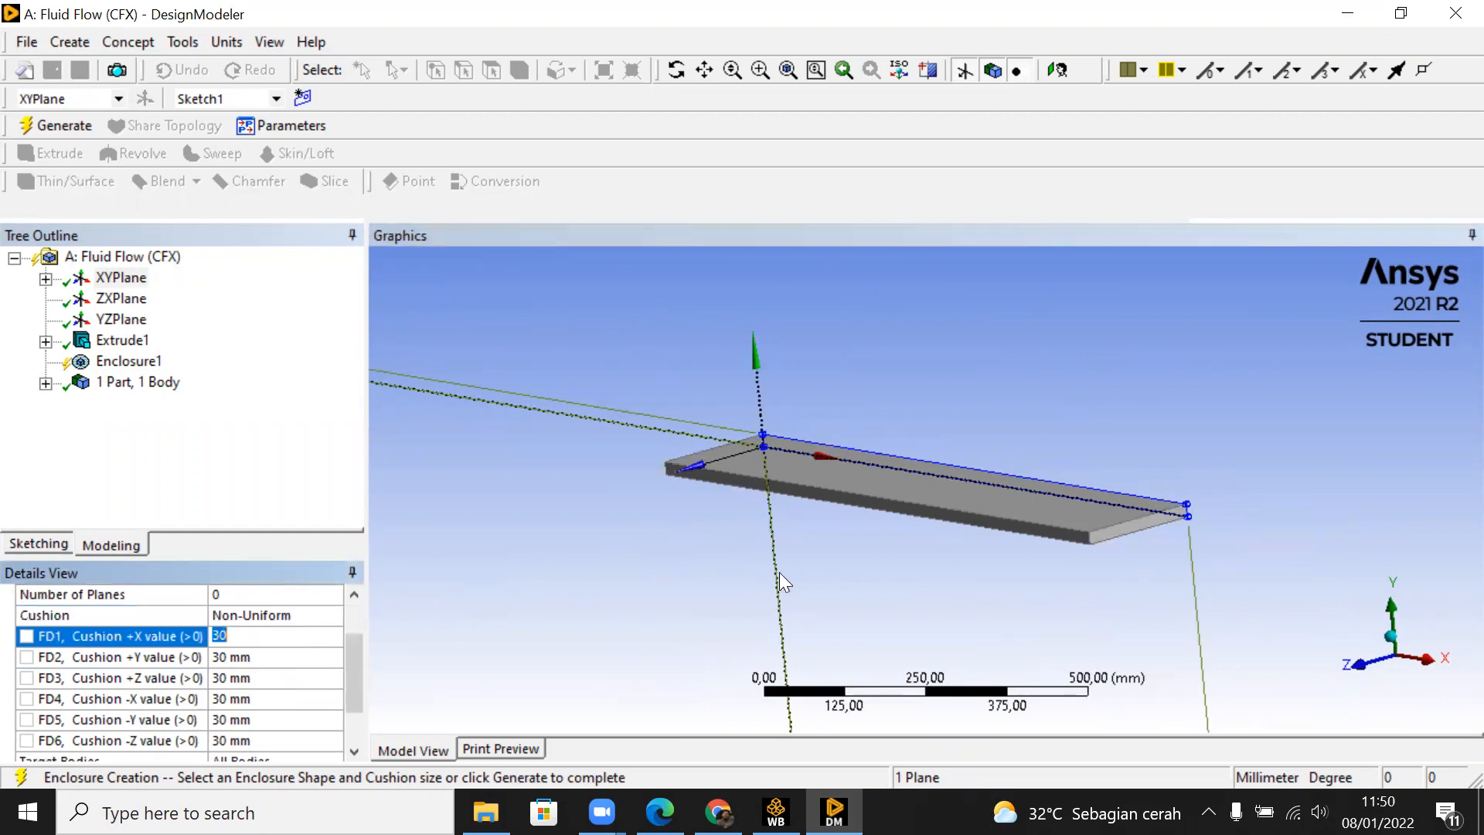
{"action": "type", "text": "2000"}
{"action": "key", "text": "Return"}
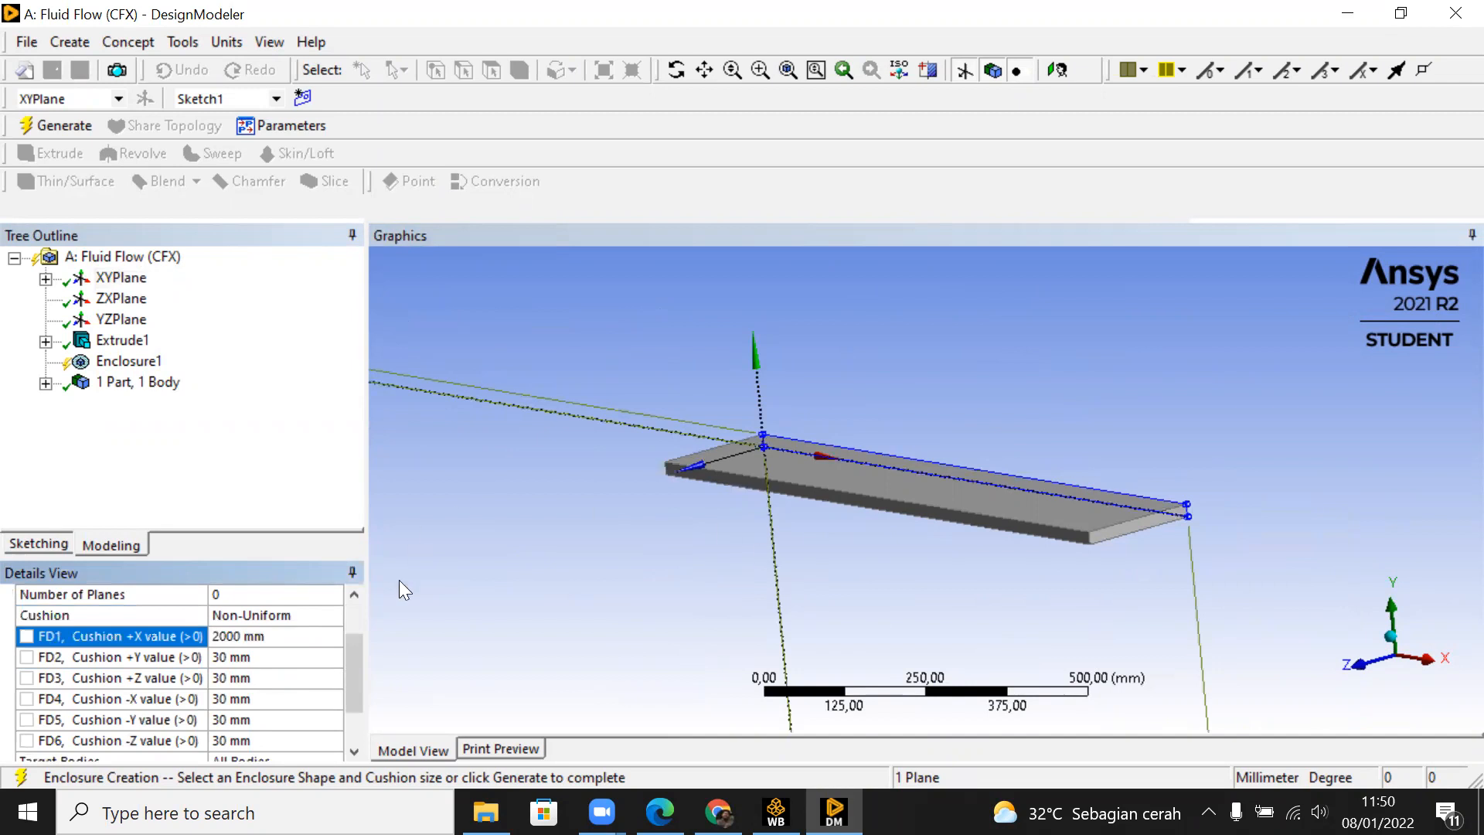
Step: Set the enclosure's +X and -X cushion values to 3000 mm each
{"action": "left_click", "coordinate": [272, 640]}
{"action": "type", "text": "3000"}
{"action": "key", "text": "Return"}
{"action": "left_click", "coordinate": [283, 699]}
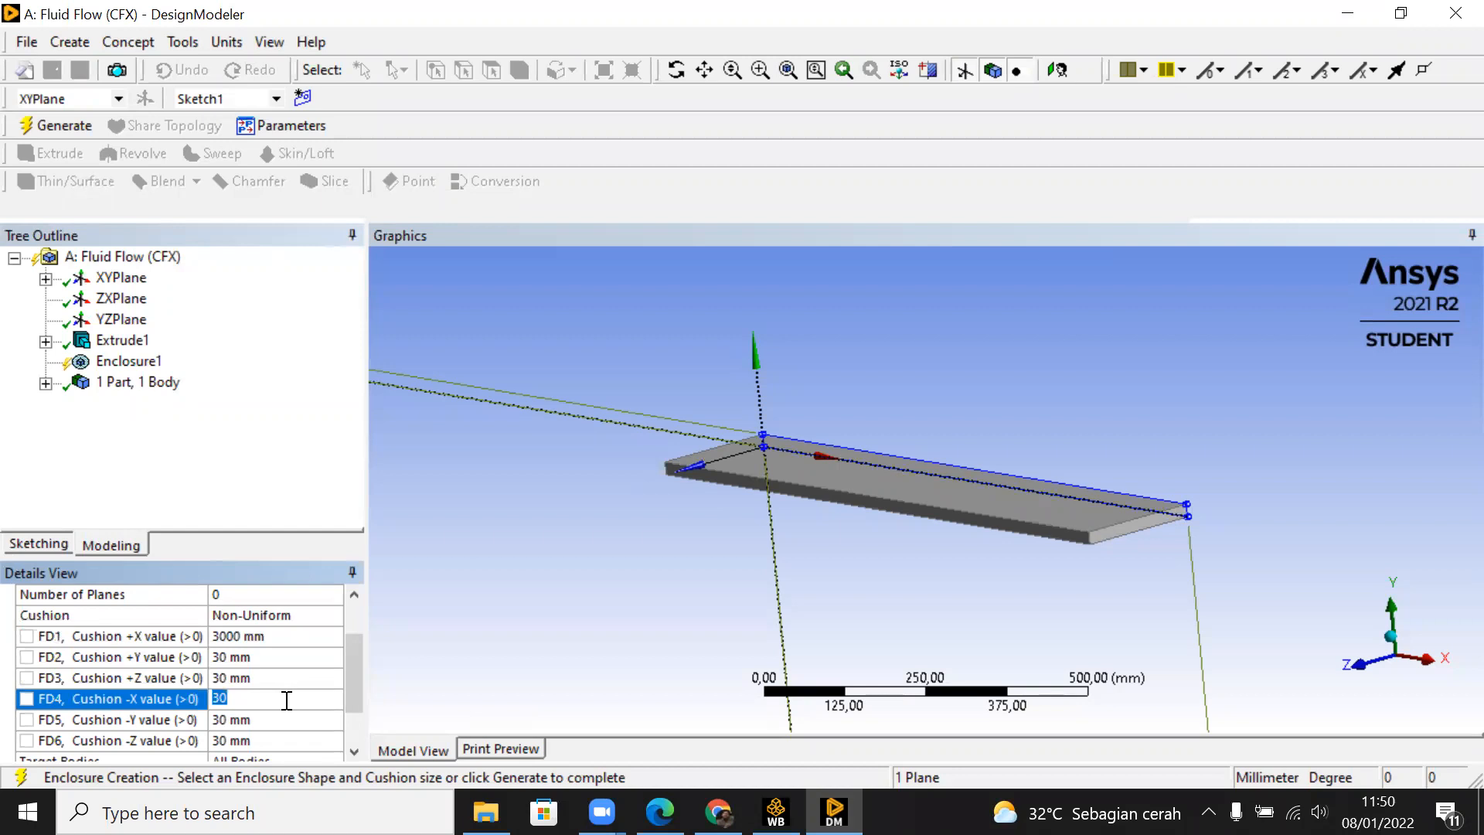
{"action": "type", "text": "3000"}
{"action": "key", "text": "Return"}
Step: Set the enclosure's +Y and -Y cushion values to 2000 mm each
{"action": "scroll", "coordinate": [773, 464], "scroll_direction": "down", "scroll_amount": 10}
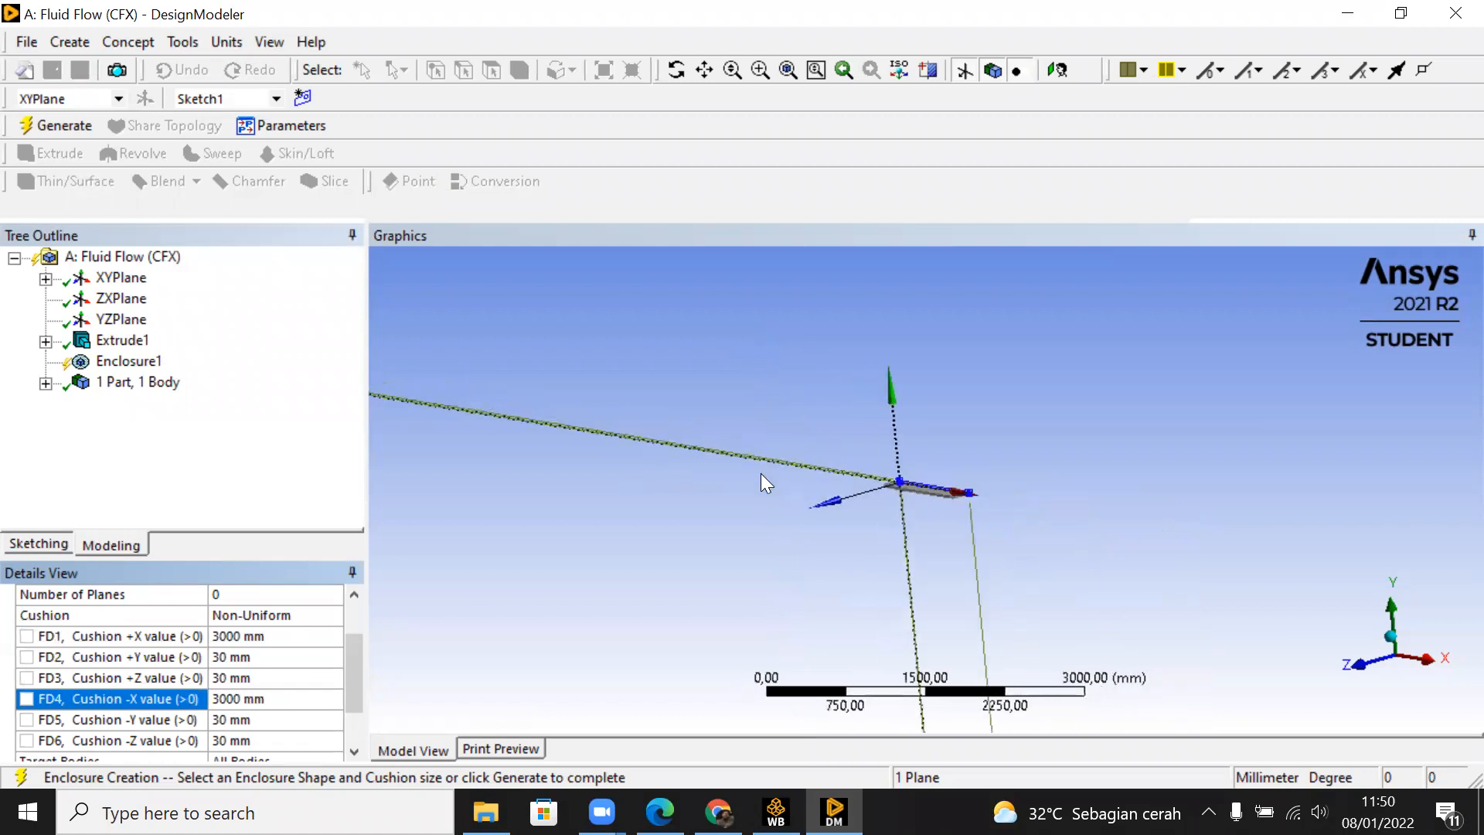
{"action": "mouse_move", "coordinate": [844, 503]}
{"action": "middle_mouse_down"}
{"action": "mouse_move", "coordinate": [1010, 487]}
{"action": "mouse_move", "coordinate": [866, 489]}
{"action": "middle_mouse_up"}
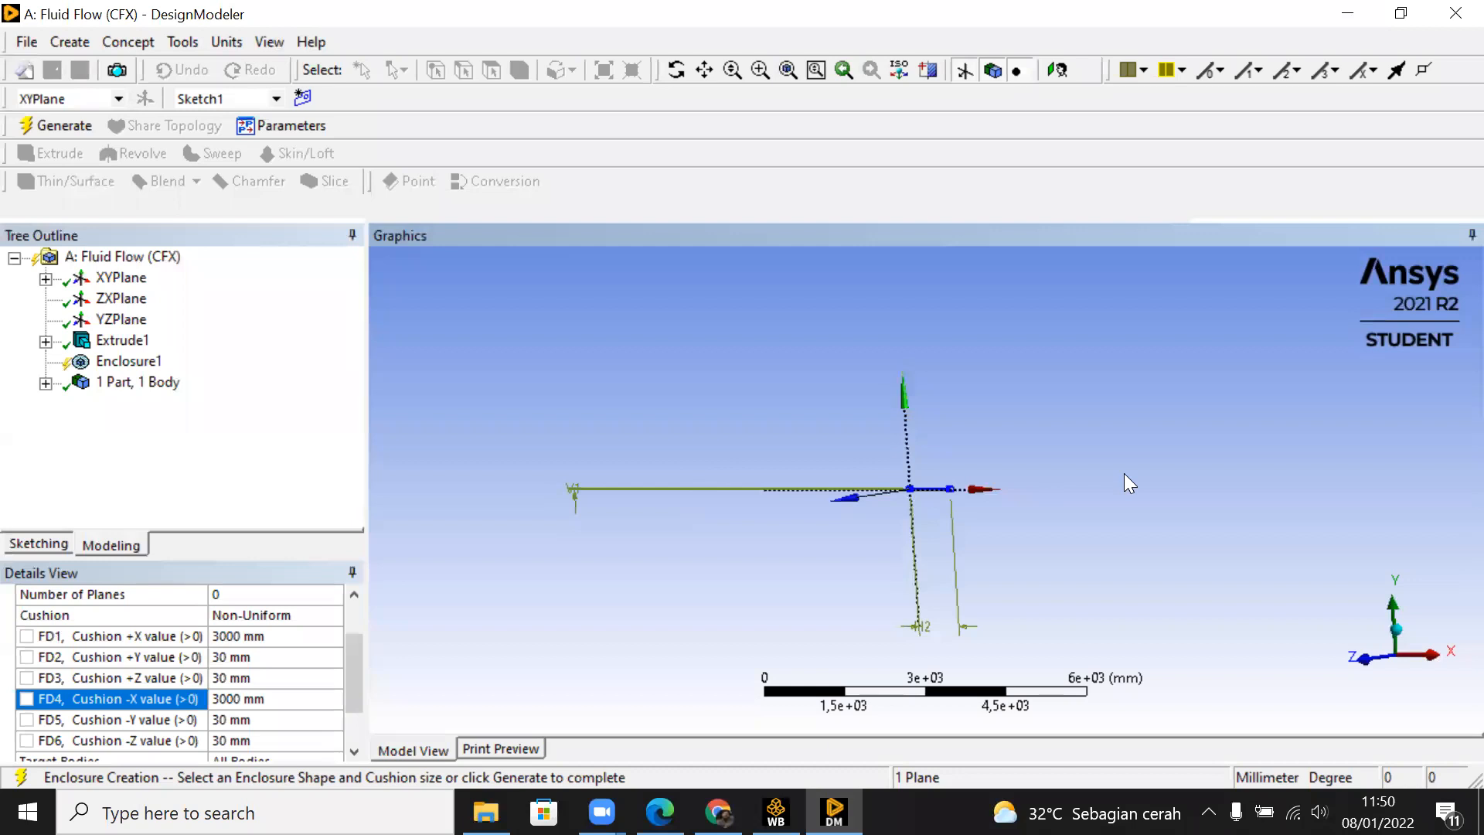
{"action": "middle_click_drag", "start_coordinate": [1123, 512], "coordinate": [897, 506]}
{"action": "scroll", "coordinate": [912, 499], "scroll_direction": "up", "scroll_amount": 4}
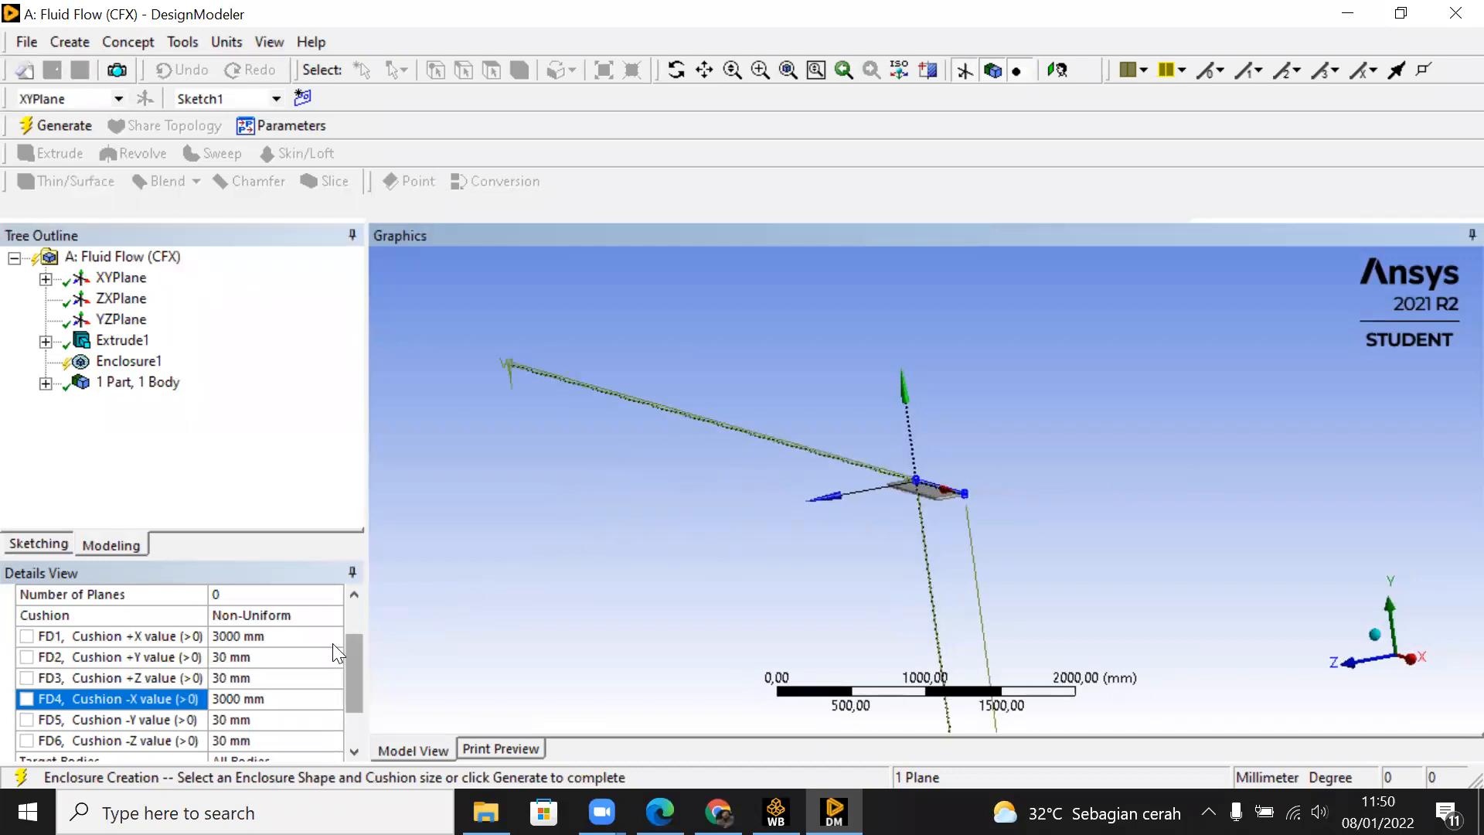
{"action": "left_click", "coordinate": [297, 656]}
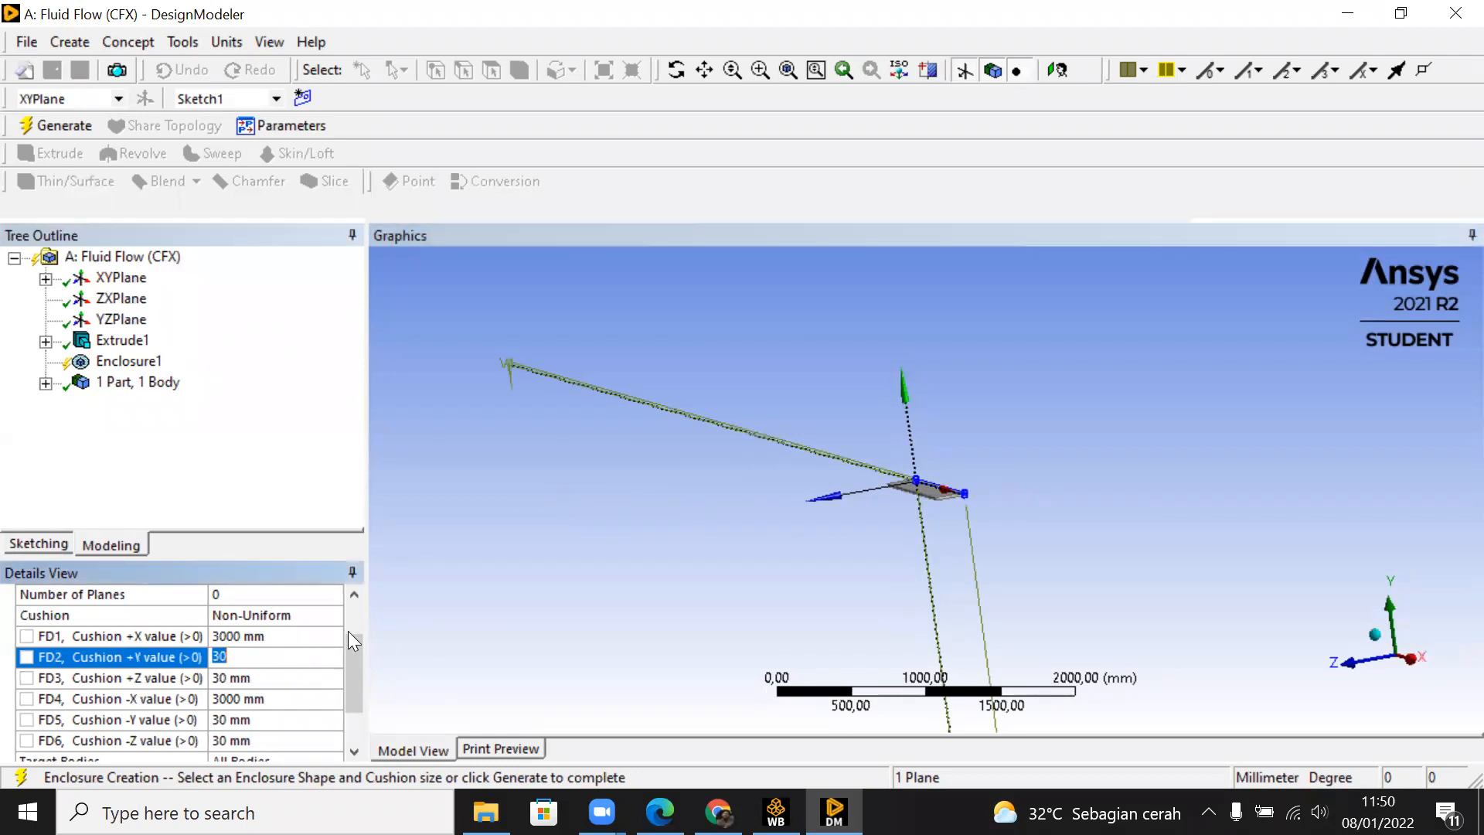
{"action": "type", "text": "2000"}
{"action": "key", "text": "Return"}
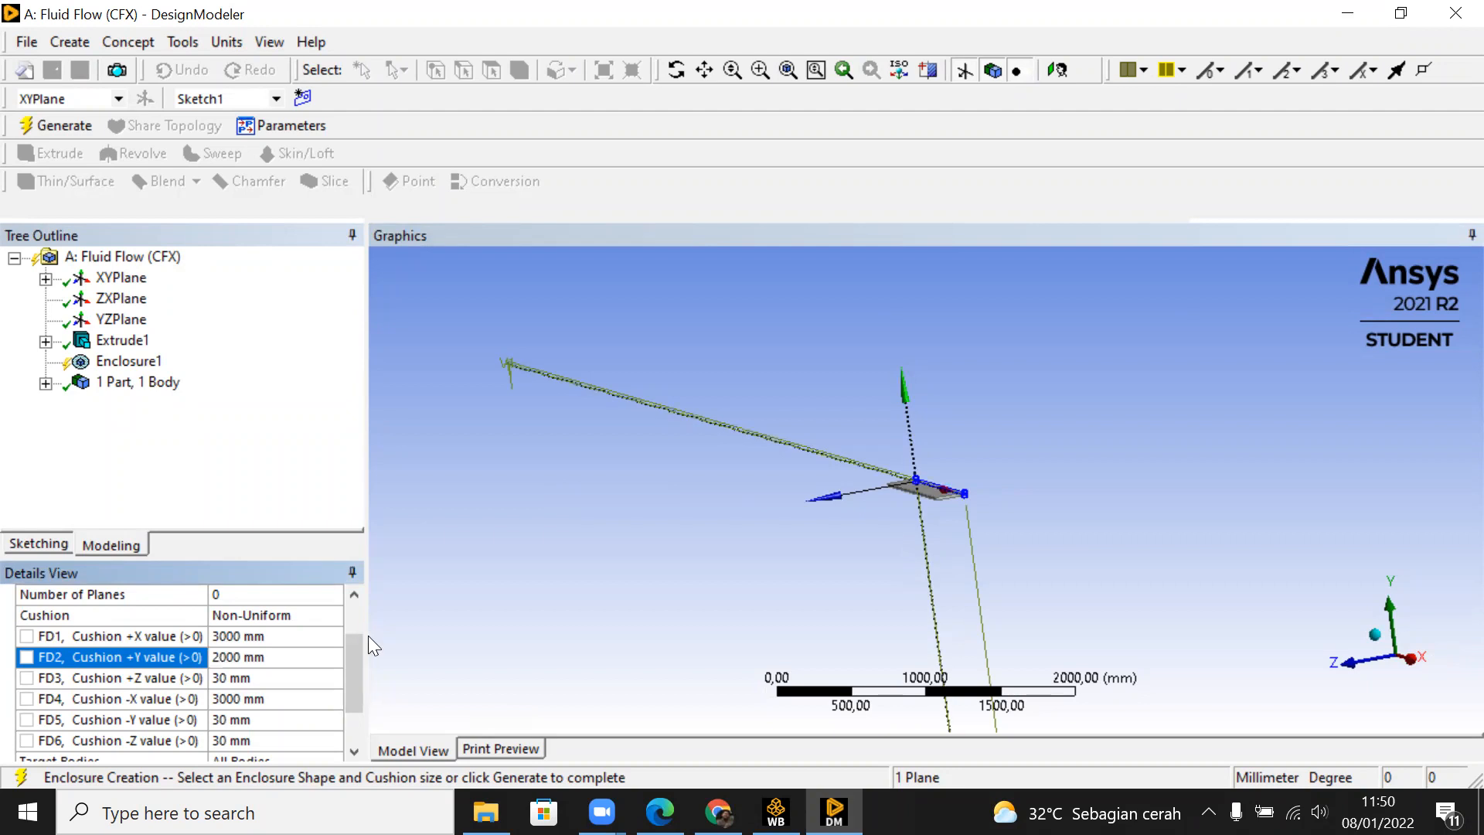
{"action": "left_click", "coordinate": [302, 720]}
{"action": "type", "text": "2000"}
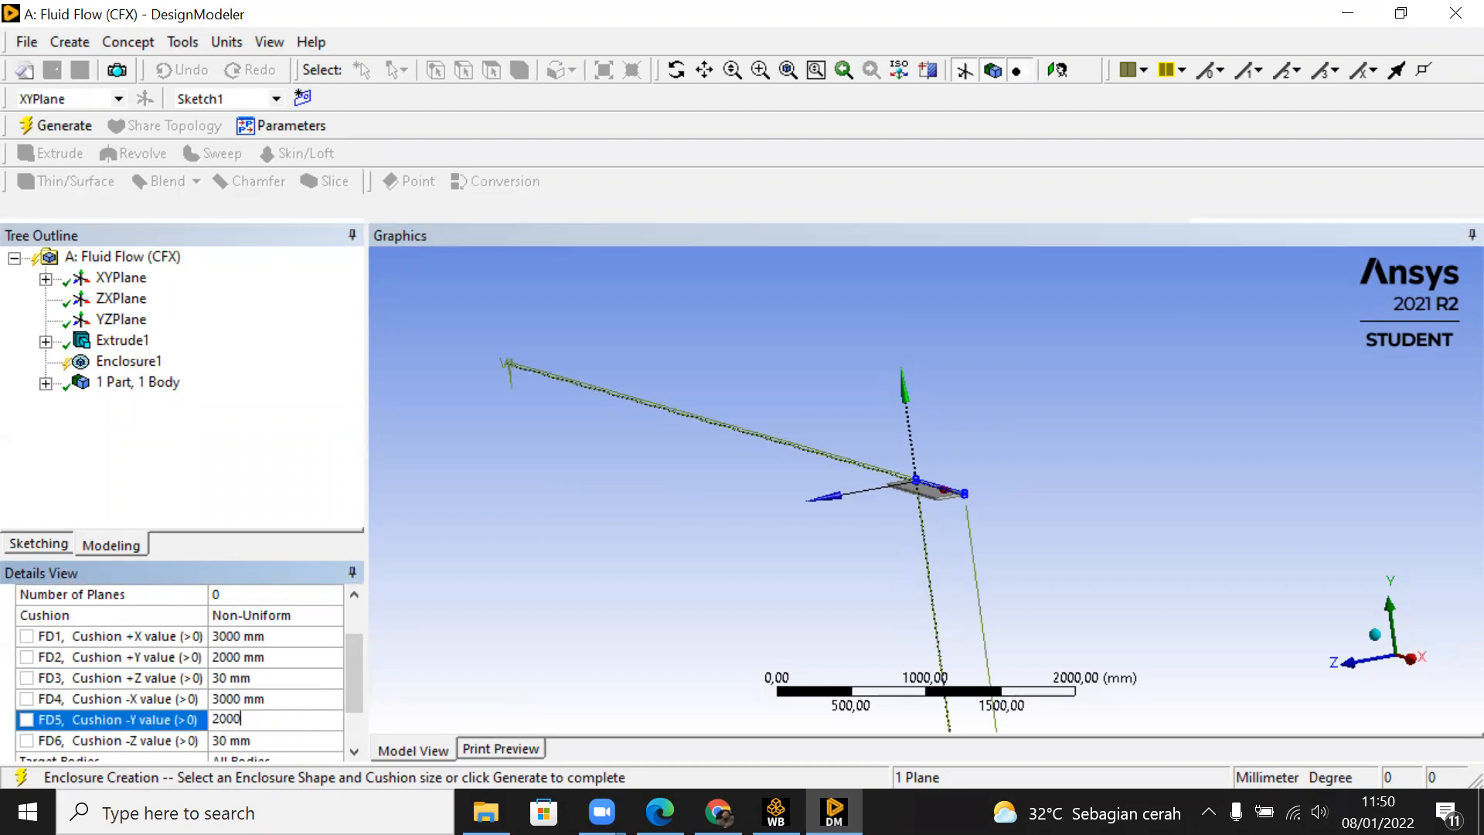
{"action": "key", "text": "Return"}
Step: Set the enclosure's +Z and -Z cushion values to 500 mm each and generate the enclosure
{"action": "left_click", "coordinate": [291, 676]}
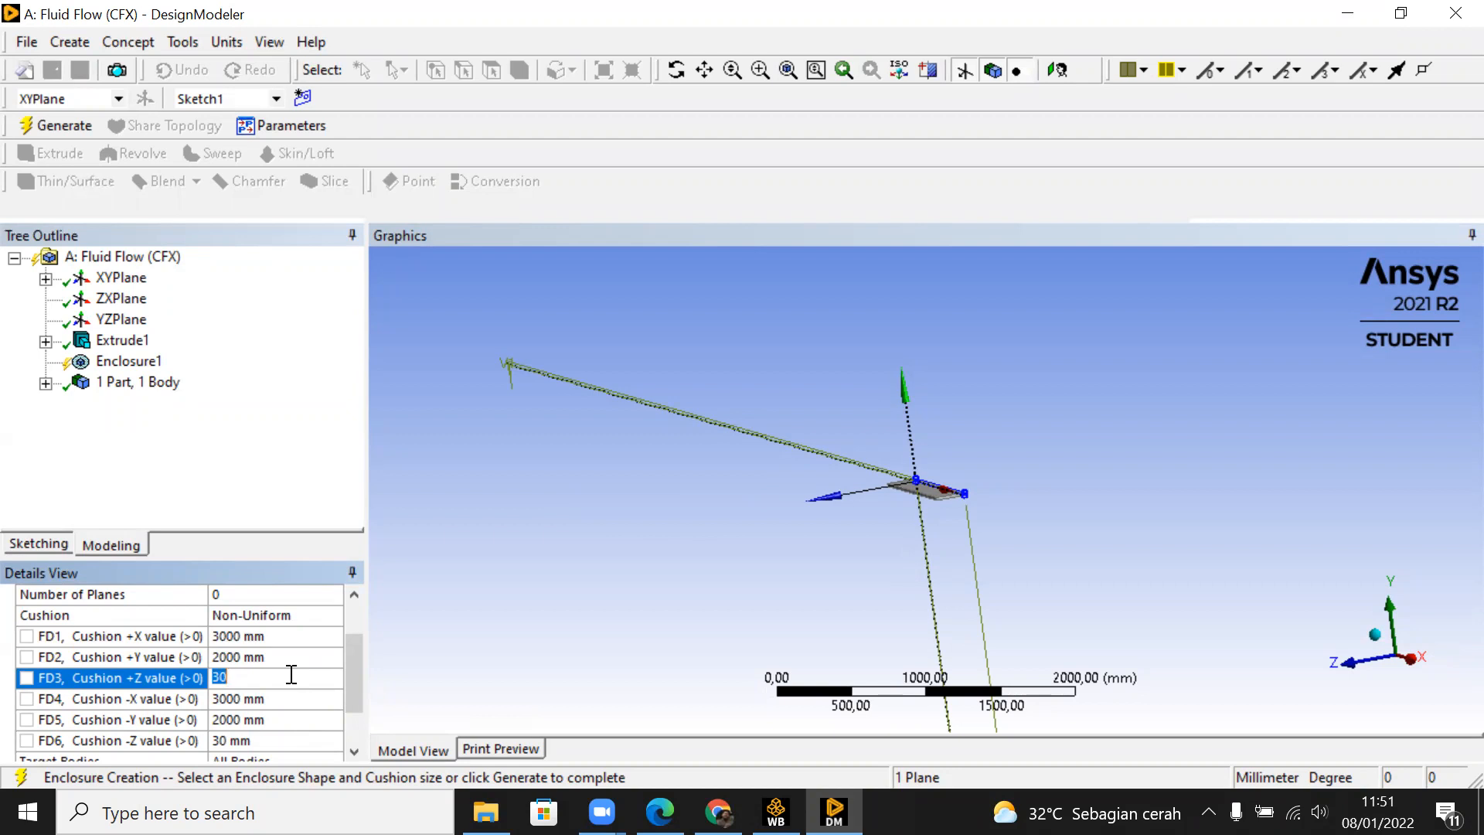
{"action": "type", "text": "500"}
{"action": "key", "text": "Return"}
{"action": "left_click", "coordinate": [297, 742]}
{"action": "type", "text": "500"}
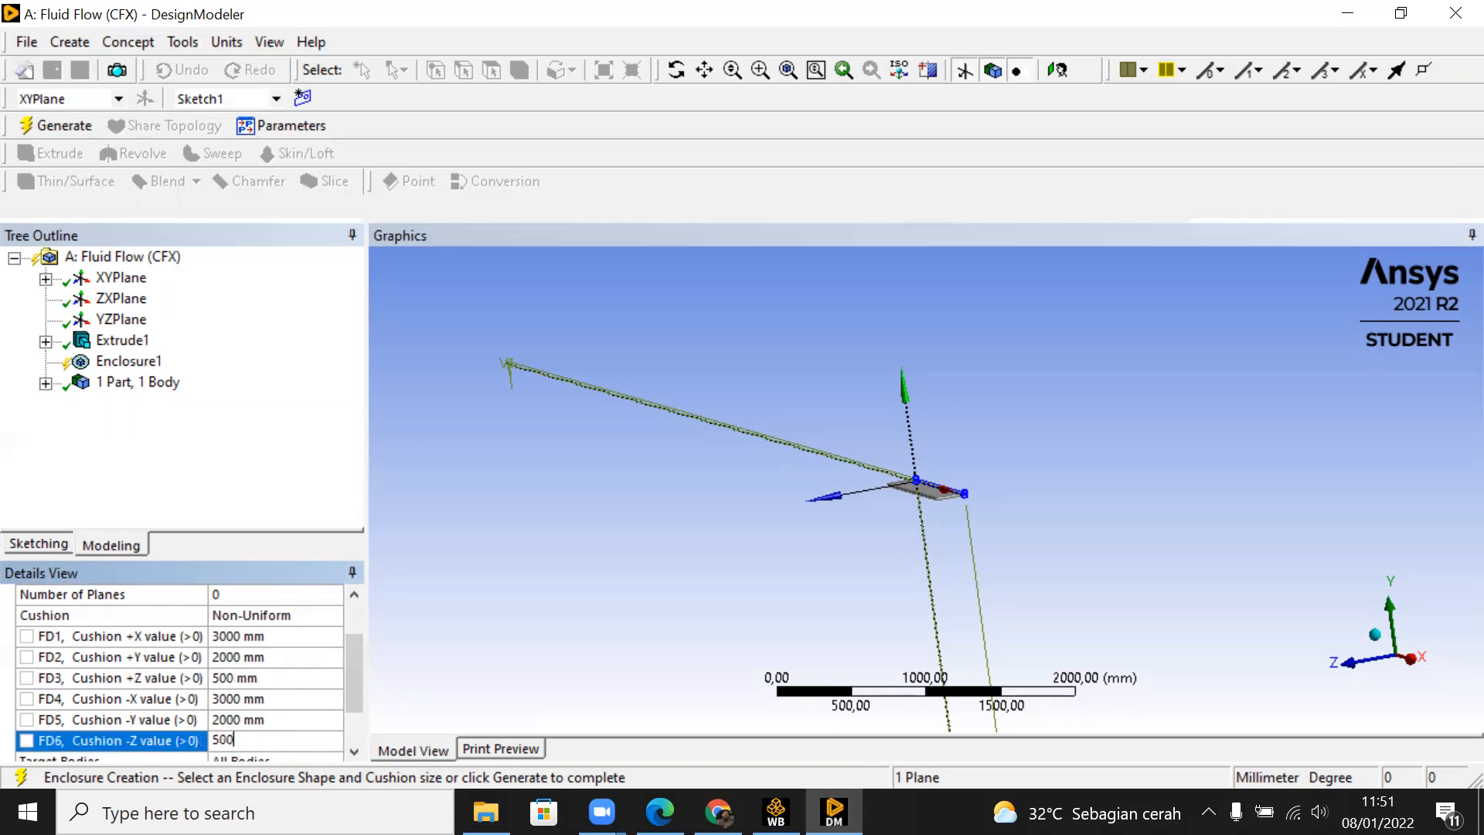
{"action": "key", "text": "Return"}
{"action": "left_click_drag", "start_coordinate": [349, 690], "coordinate": [352, 785]}
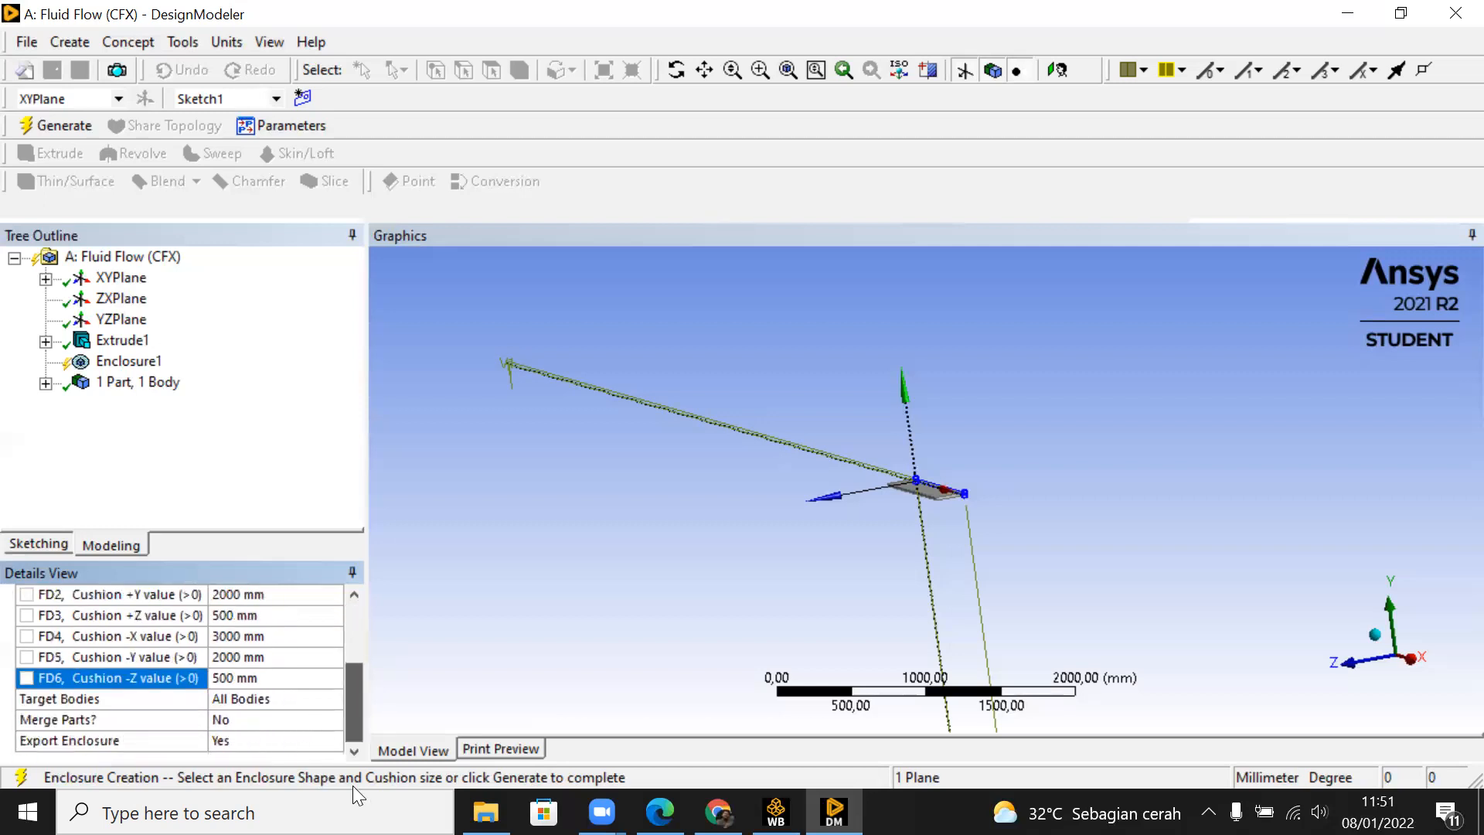
{"action": "left_click", "coordinate": [57, 132]}
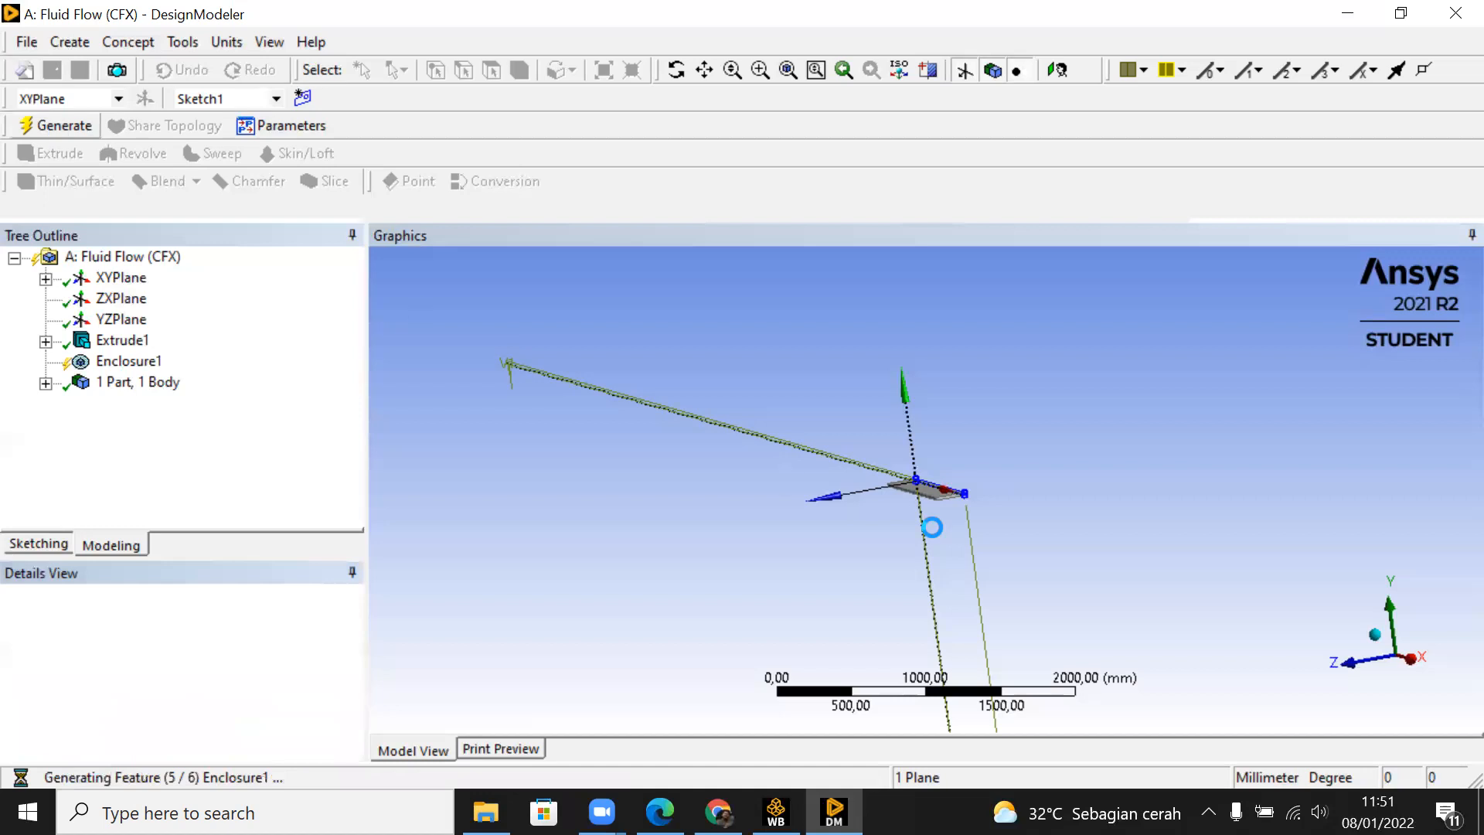
Step: Try to set the enclosure's +Z cushion to 0 mm while viewing the model along the X axis
{"action": "middle_click_drag", "start_coordinate": [951, 537], "coordinate": [927, 483]}
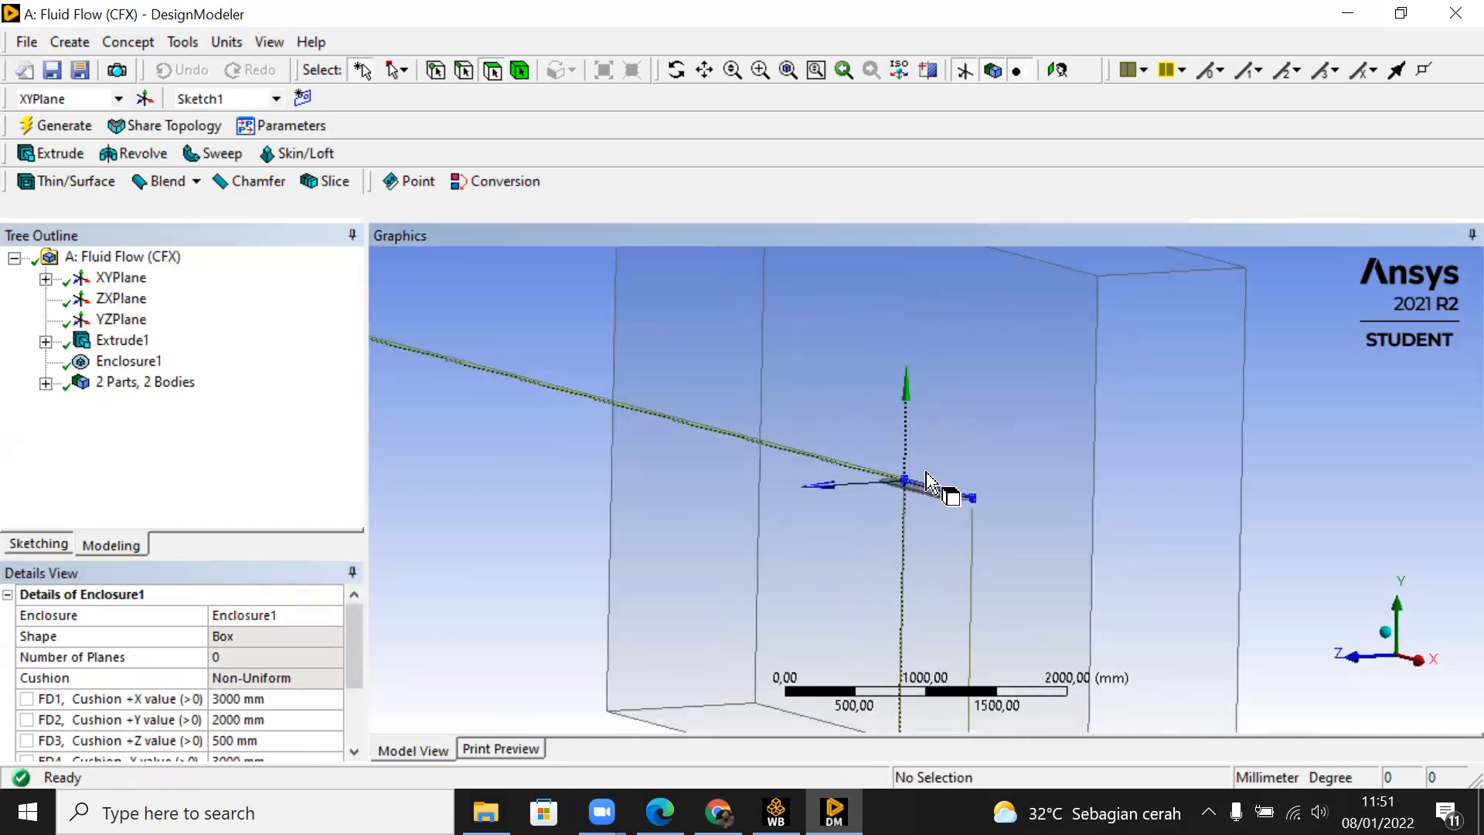
{"action": "middle_click_drag", "start_coordinate": [1027, 534], "coordinate": [960, 545]}
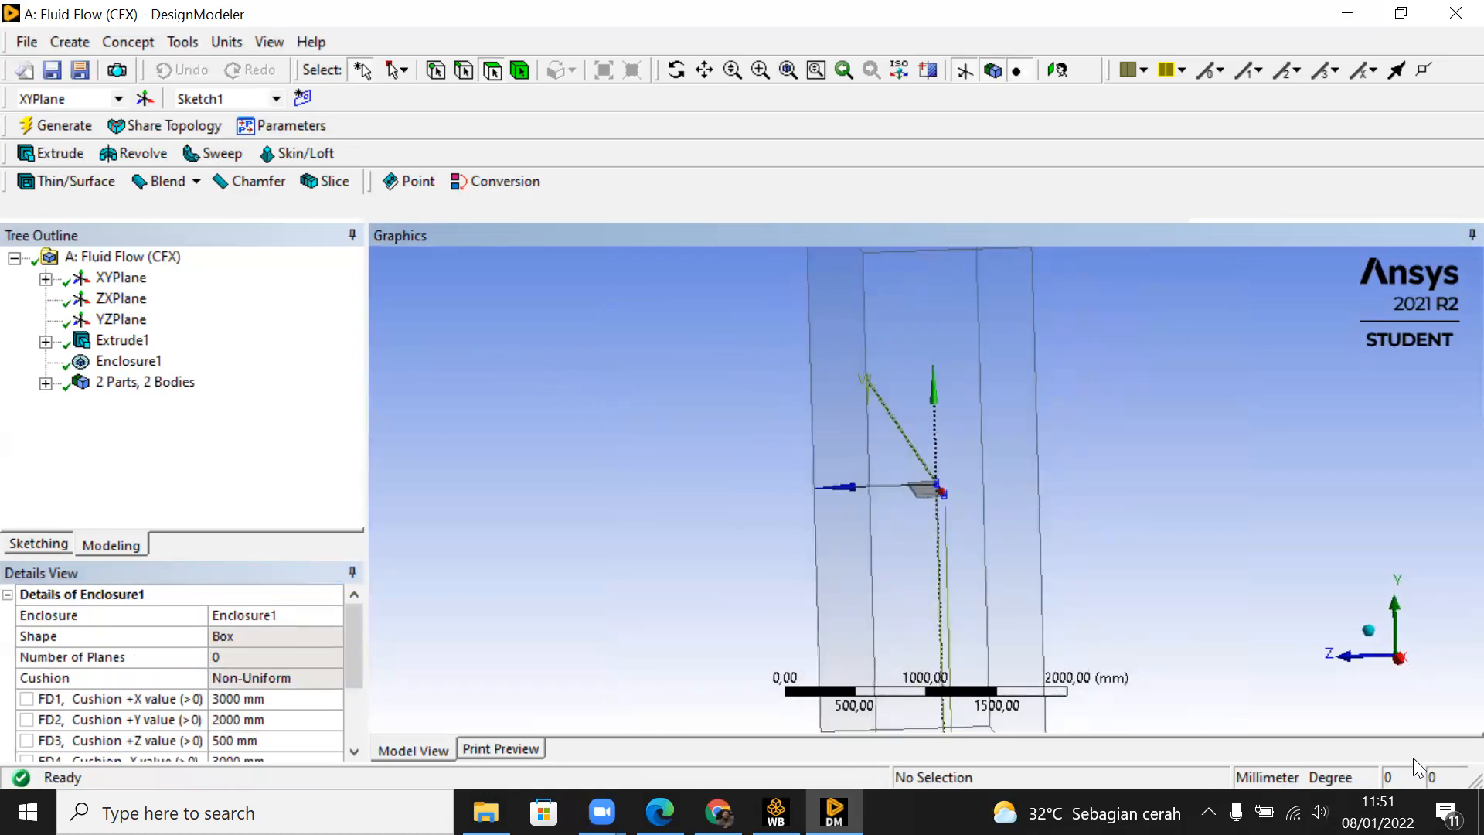
{"action": "left_click", "coordinate": [1399, 659]}
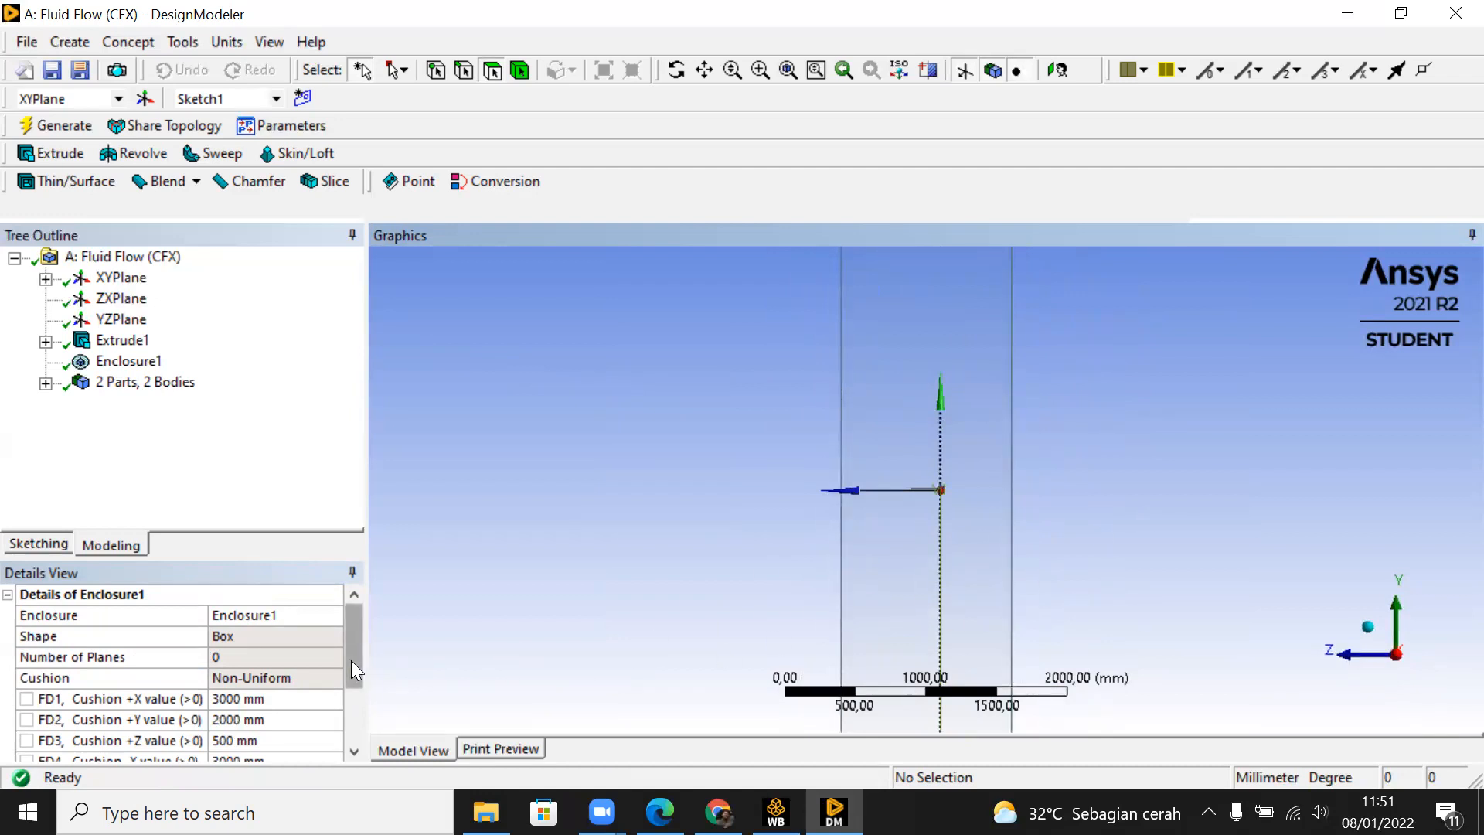
{"action": "left_click_drag", "start_coordinate": [360, 652], "coordinate": [361, 682]}
{"action": "left_click", "coordinate": [284, 679]}
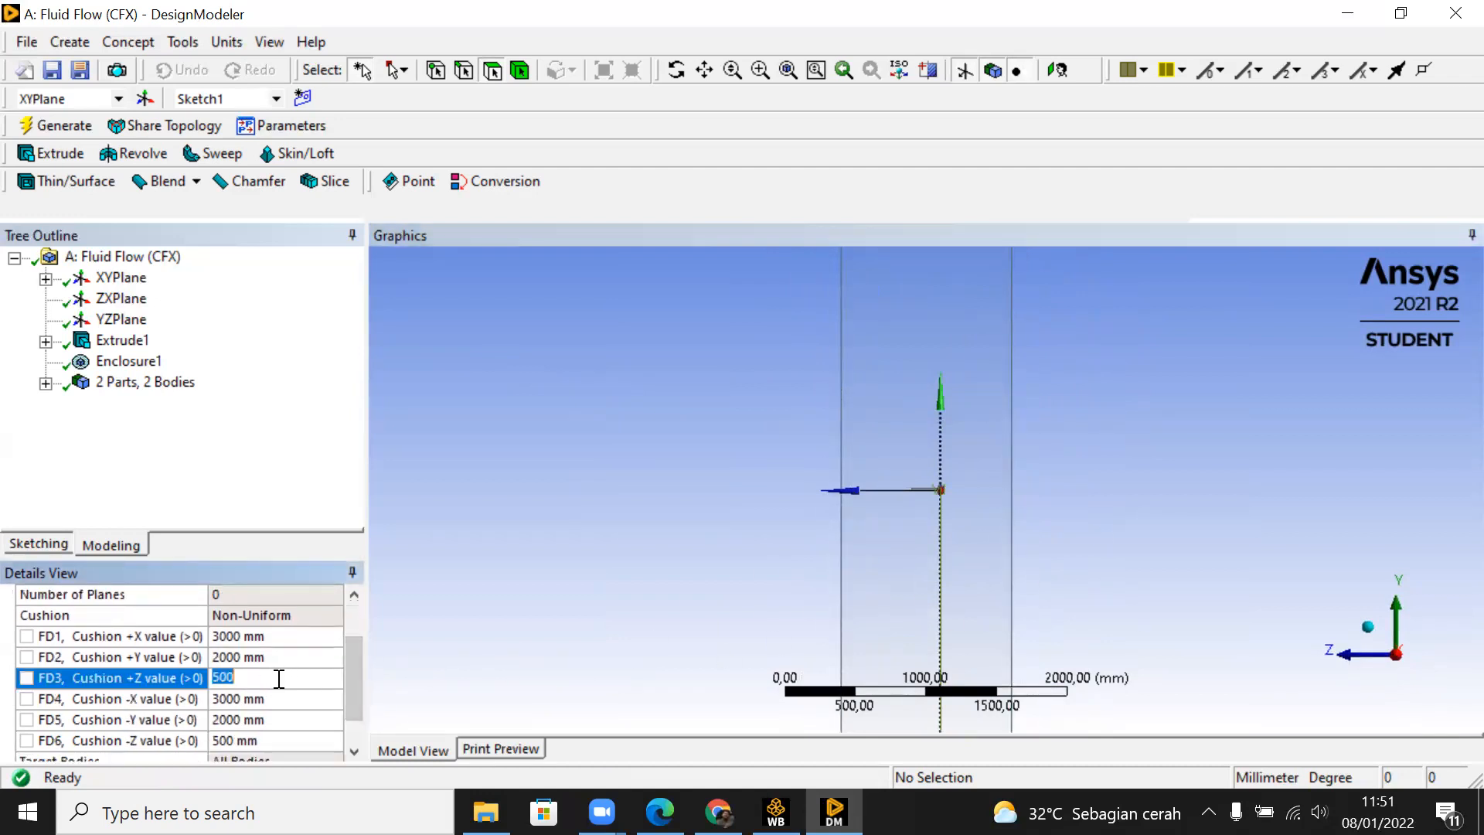
{"action": "type", "text": "0"}
{"action": "key", "text": "Return"}
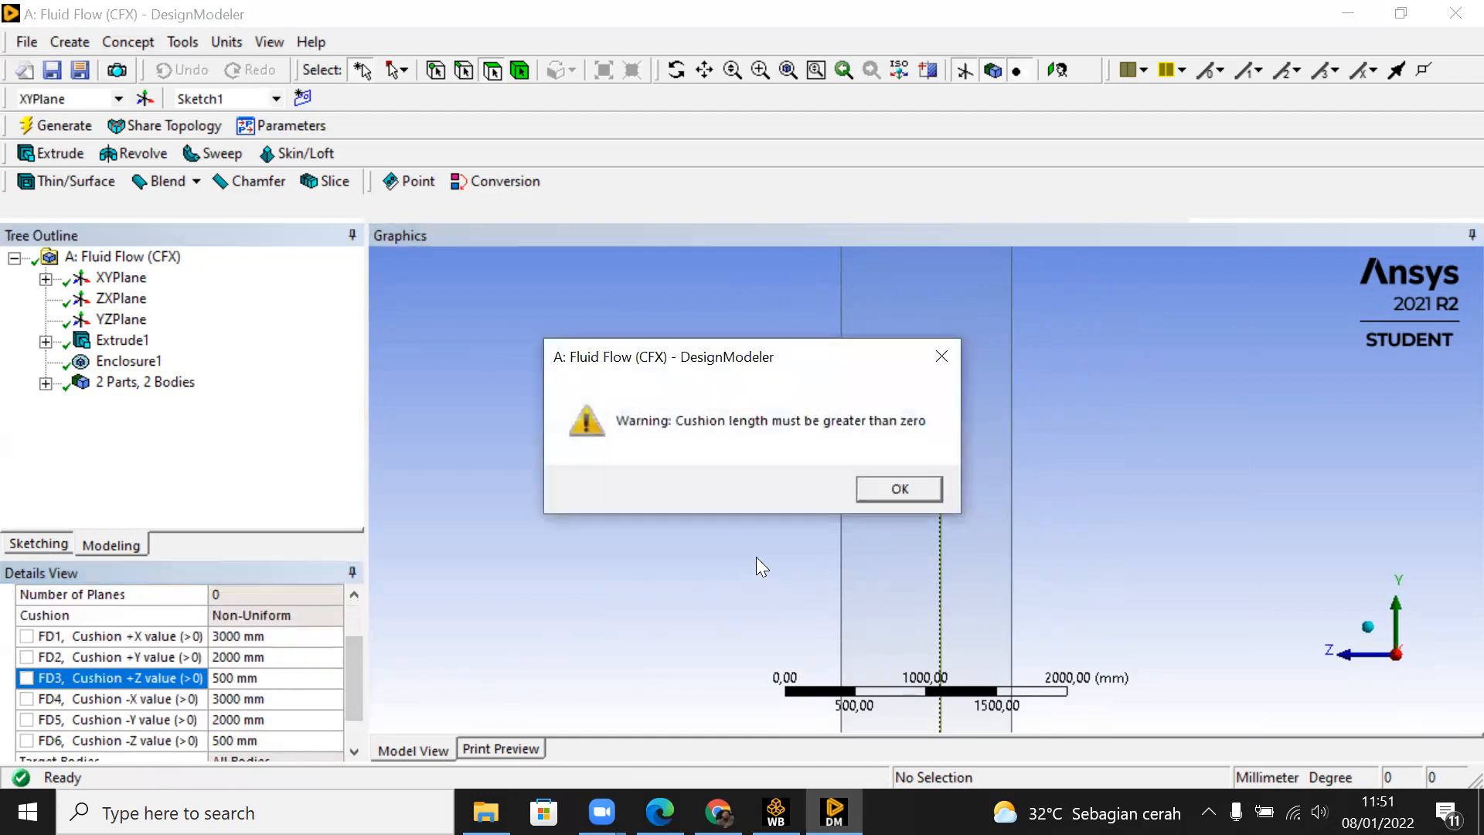
{"action": "left_click", "coordinate": [898, 488]}
Step: Set the enclosure's +Z and -Z cushion values to 50 mm each and regenerate the model
{"action": "left_click", "coordinate": [285, 675]}
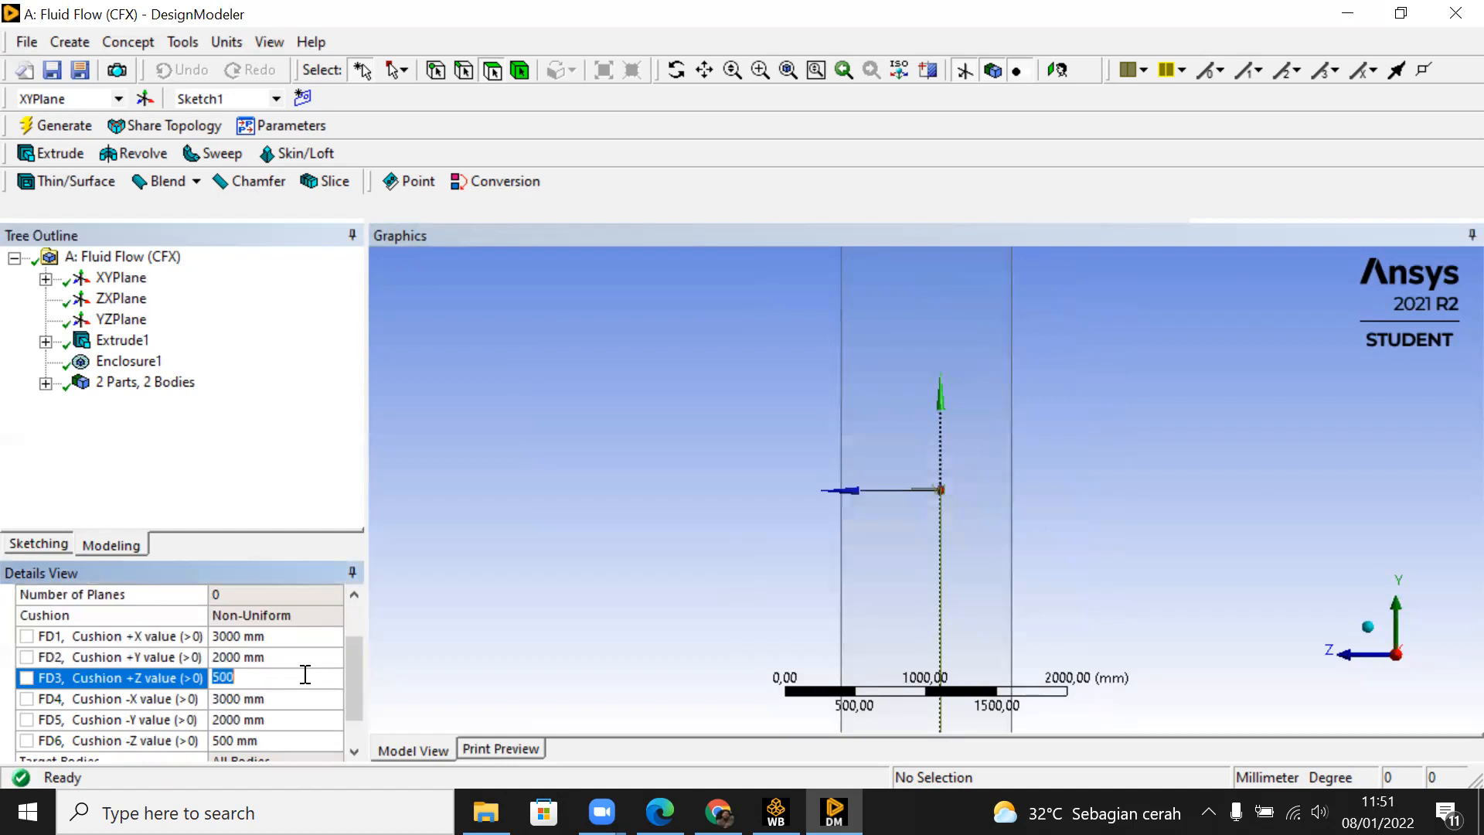
{"action": "type", "text": "50"}
{"action": "key", "text": "Return"}
{"action": "left_click", "coordinate": [306, 739]}
{"action": "type", "text": "50"}
{"action": "key", "text": "Return"}
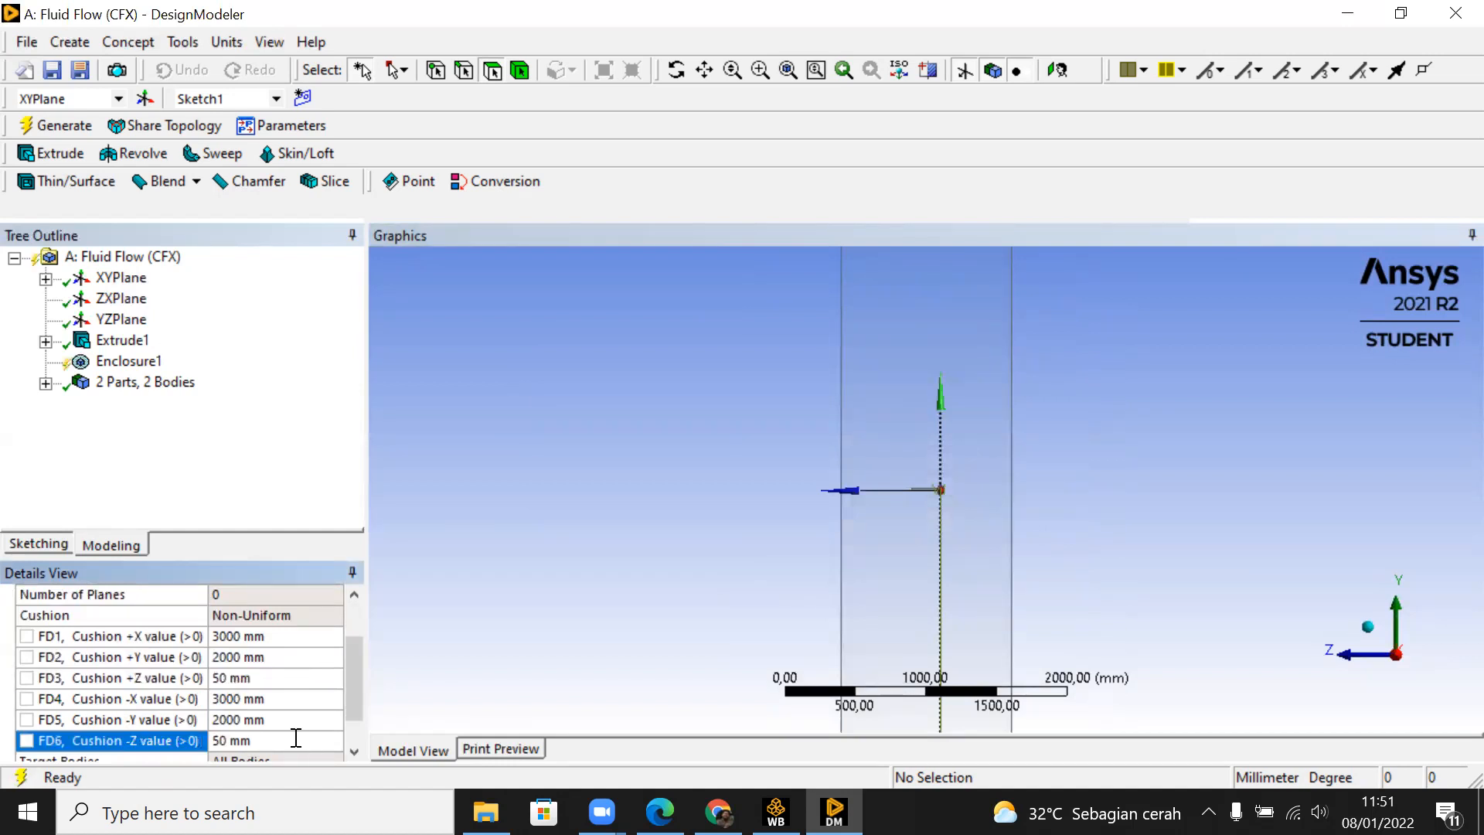
{"action": "left_click", "coordinate": [51, 130]}
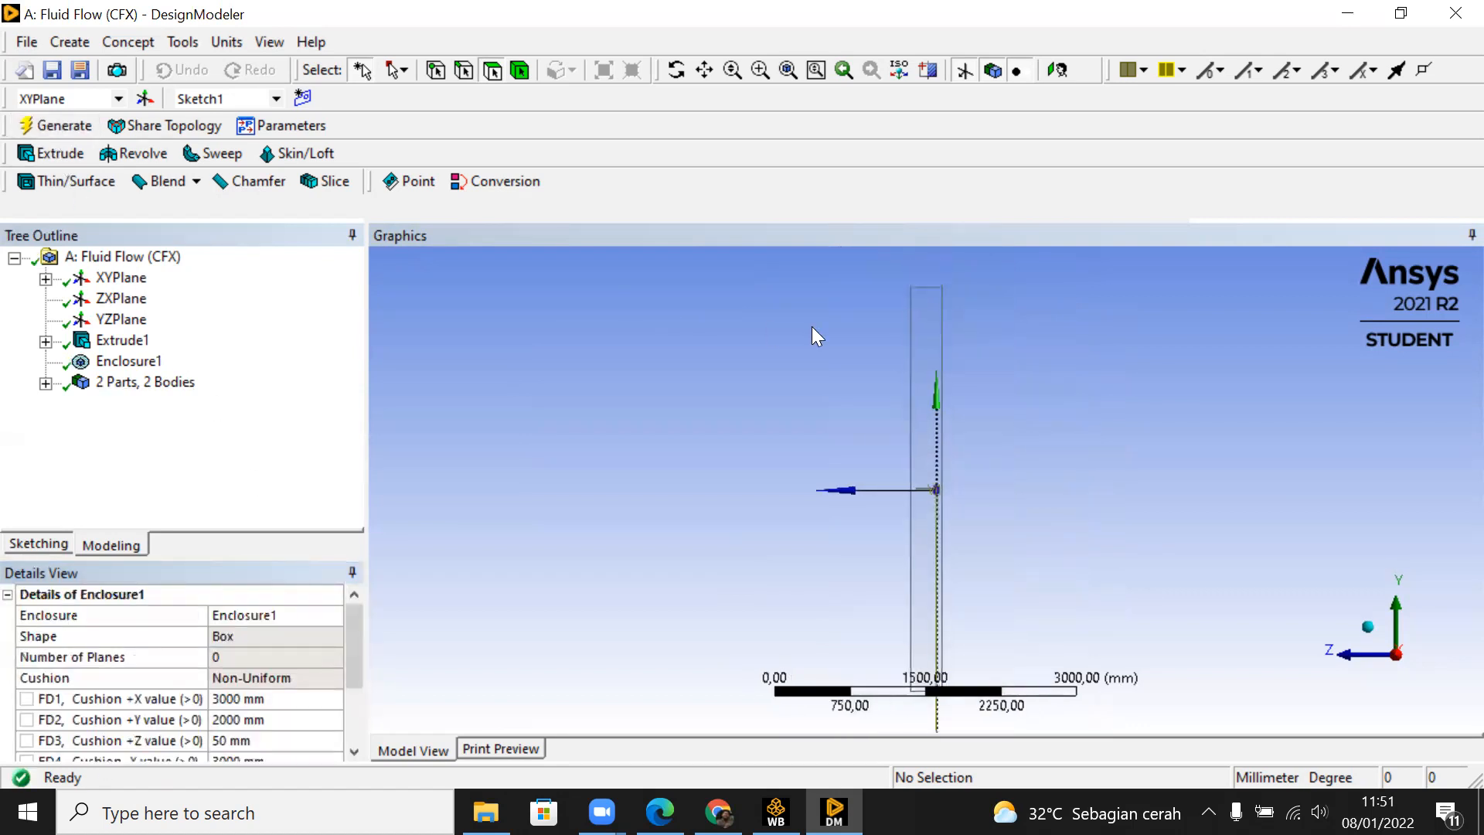
Step: Set the enclosure's +Y and -Y cushion values to 500 mm each and regenerate the model
{"action": "left_click_drag", "start_coordinate": [355, 668], "coordinate": [364, 694]}
{"action": "left_click", "coordinate": [319, 658]}
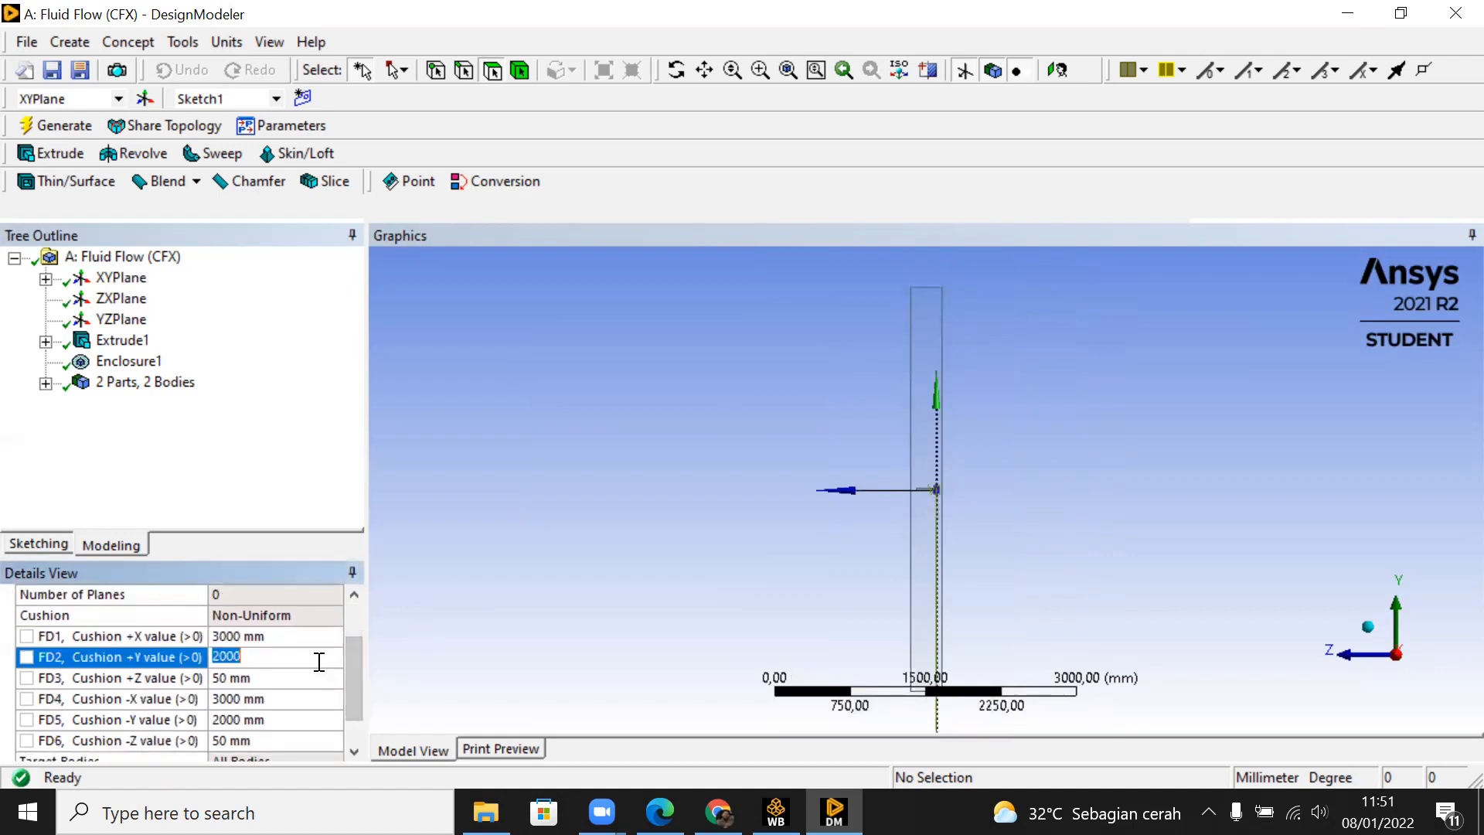
{"action": "type", "text": "500"}
{"action": "key", "text": "Return"}
{"action": "left_click", "coordinate": [319, 720]}
{"action": "type", "text": "500"}
{"action": "key", "text": "Return"}
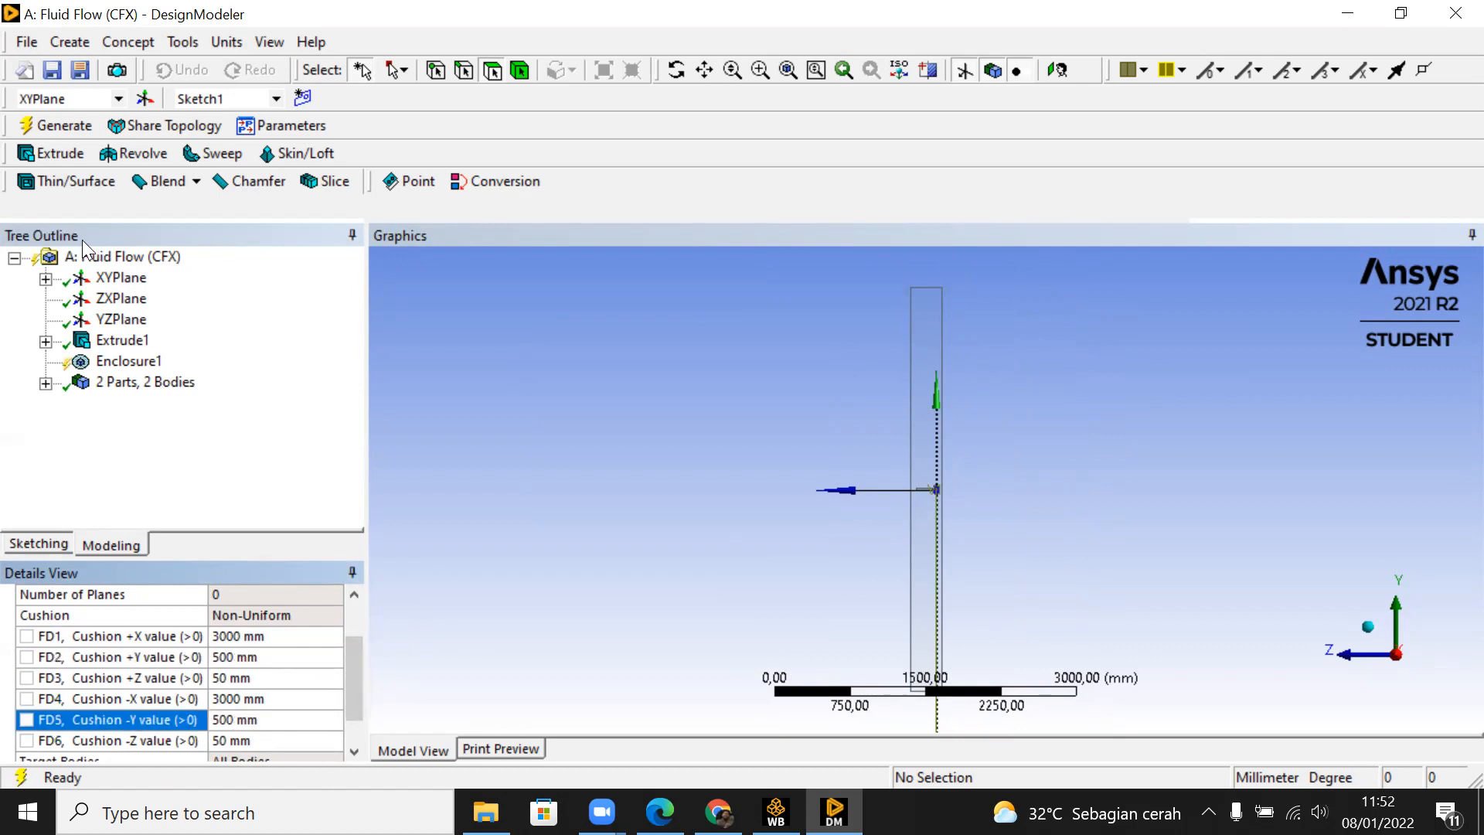
{"action": "left_click", "coordinate": [65, 126]}
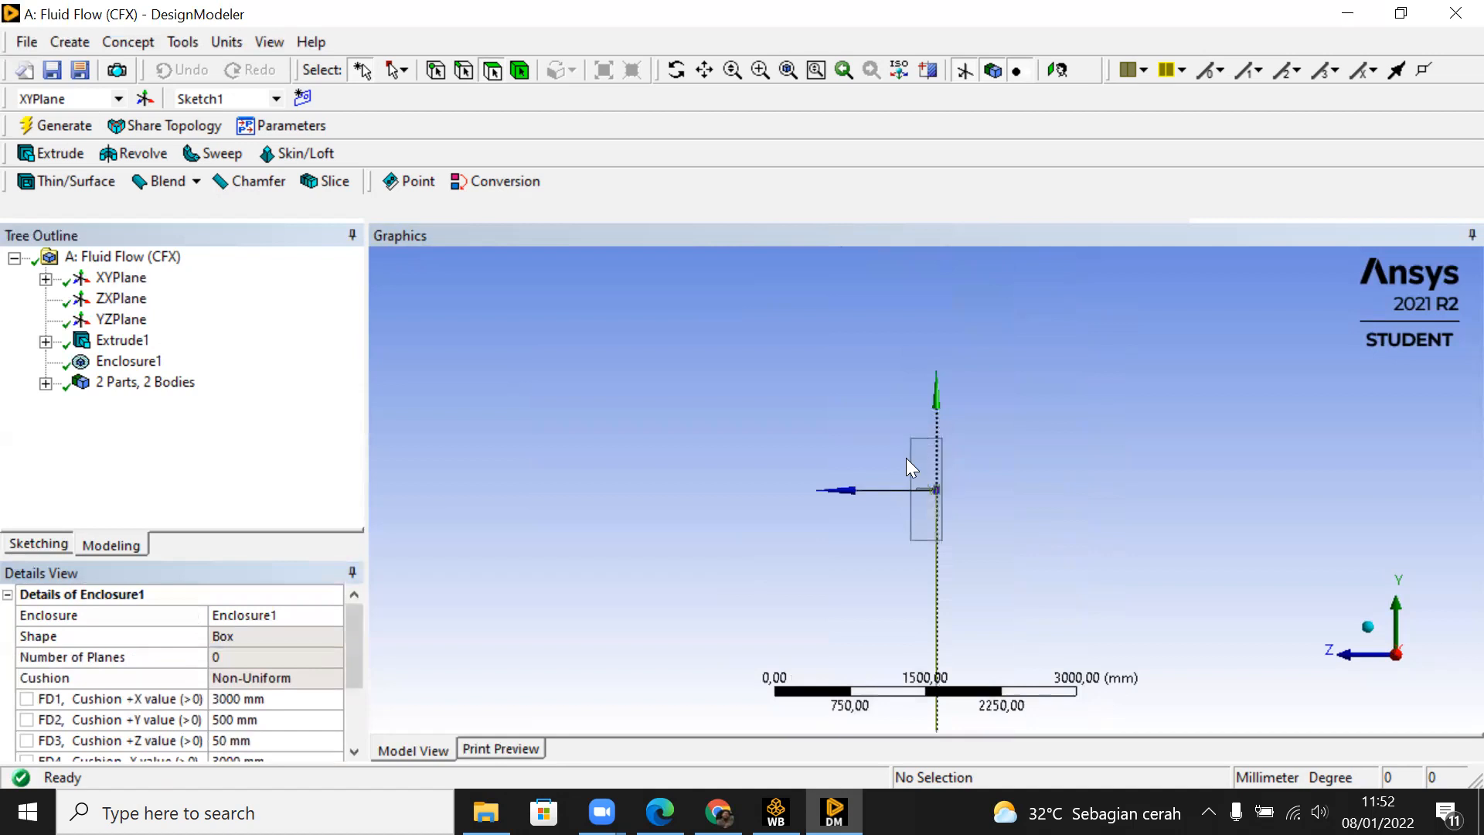
Step: Set the enclosure's +X cushion to 1000 mm and regenerate the model
{"action": "scroll", "coordinate": [863, 504], "scroll_direction": "up", "scroll_amount": 5}
{"action": "middle_click_drag", "start_coordinate": [855, 498], "coordinate": [911, 507]}
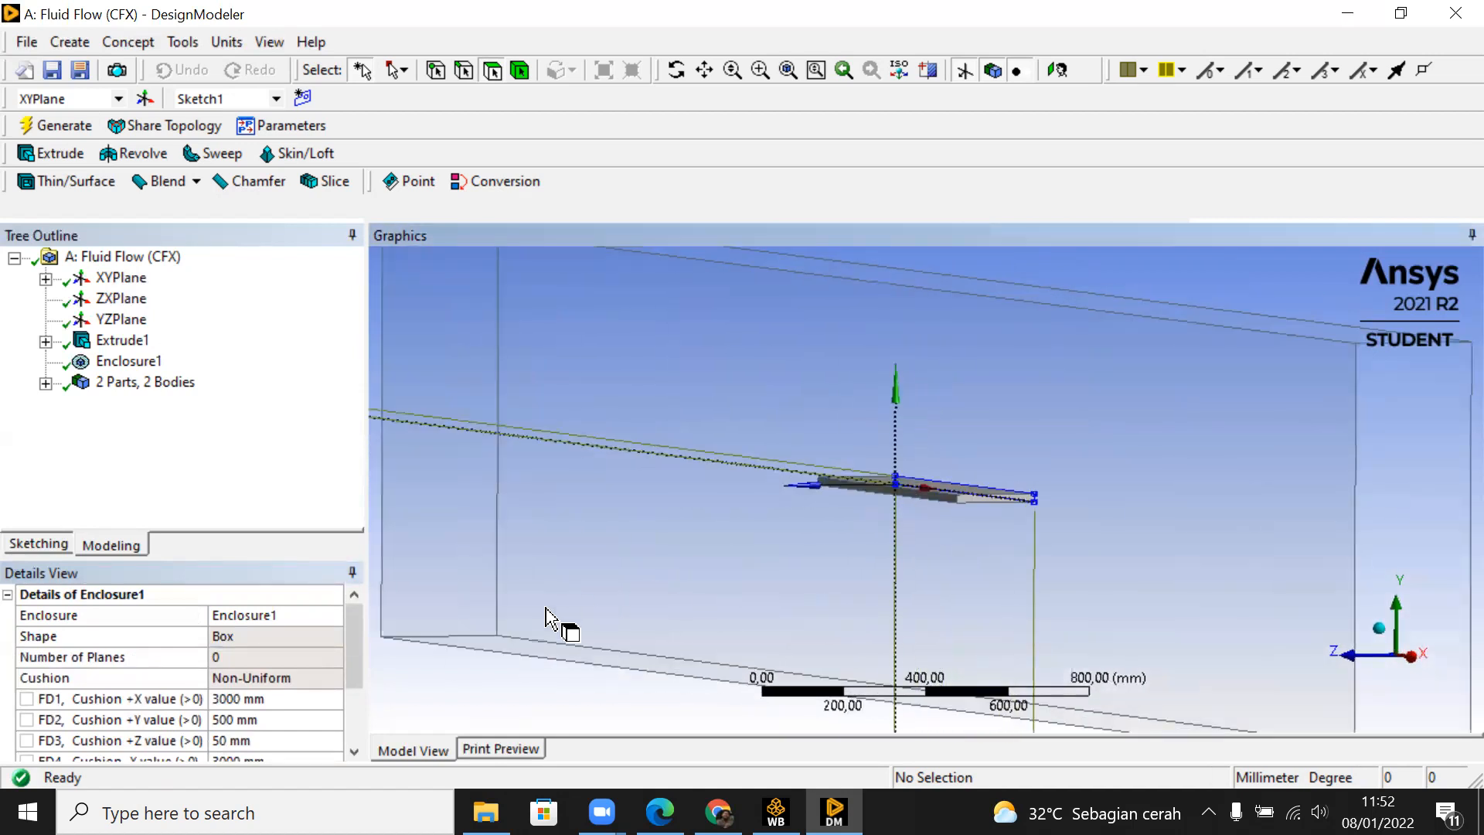
{"action": "left_click_drag", "start_coordinate": [357, 637], "coordinate": [365, 681]}
{"action": "middle_click_drag", "start_coordinate": [1004, 497], "coordinate": [947, 494]}
{"action": "left_click", "coordinate": [332, 615]}
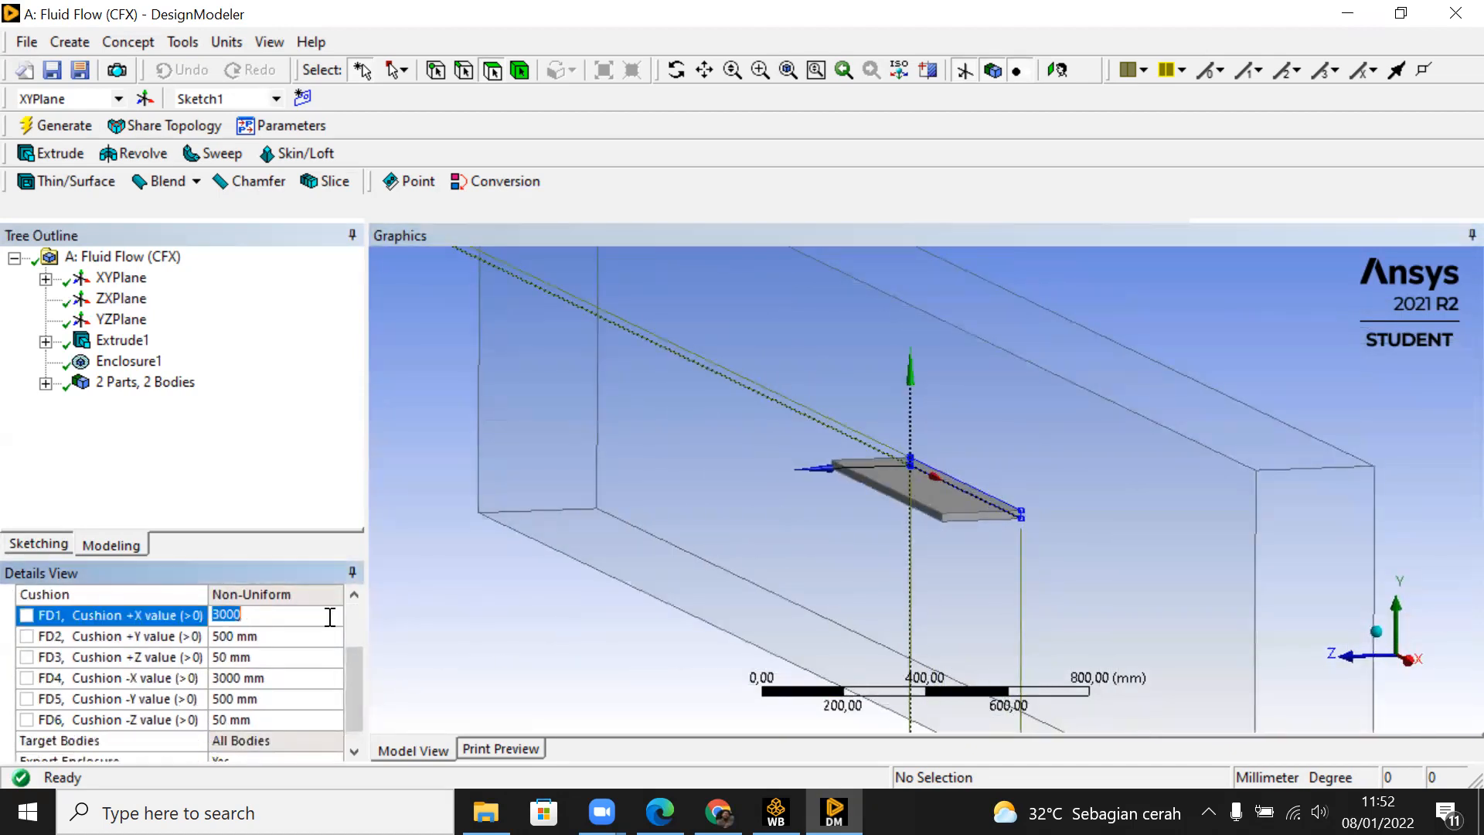
{"action": "type", "text": "1000"}
{"action": "key", "text": "Return"}
{"action": "left_click", "coordinate": [332, 697]}
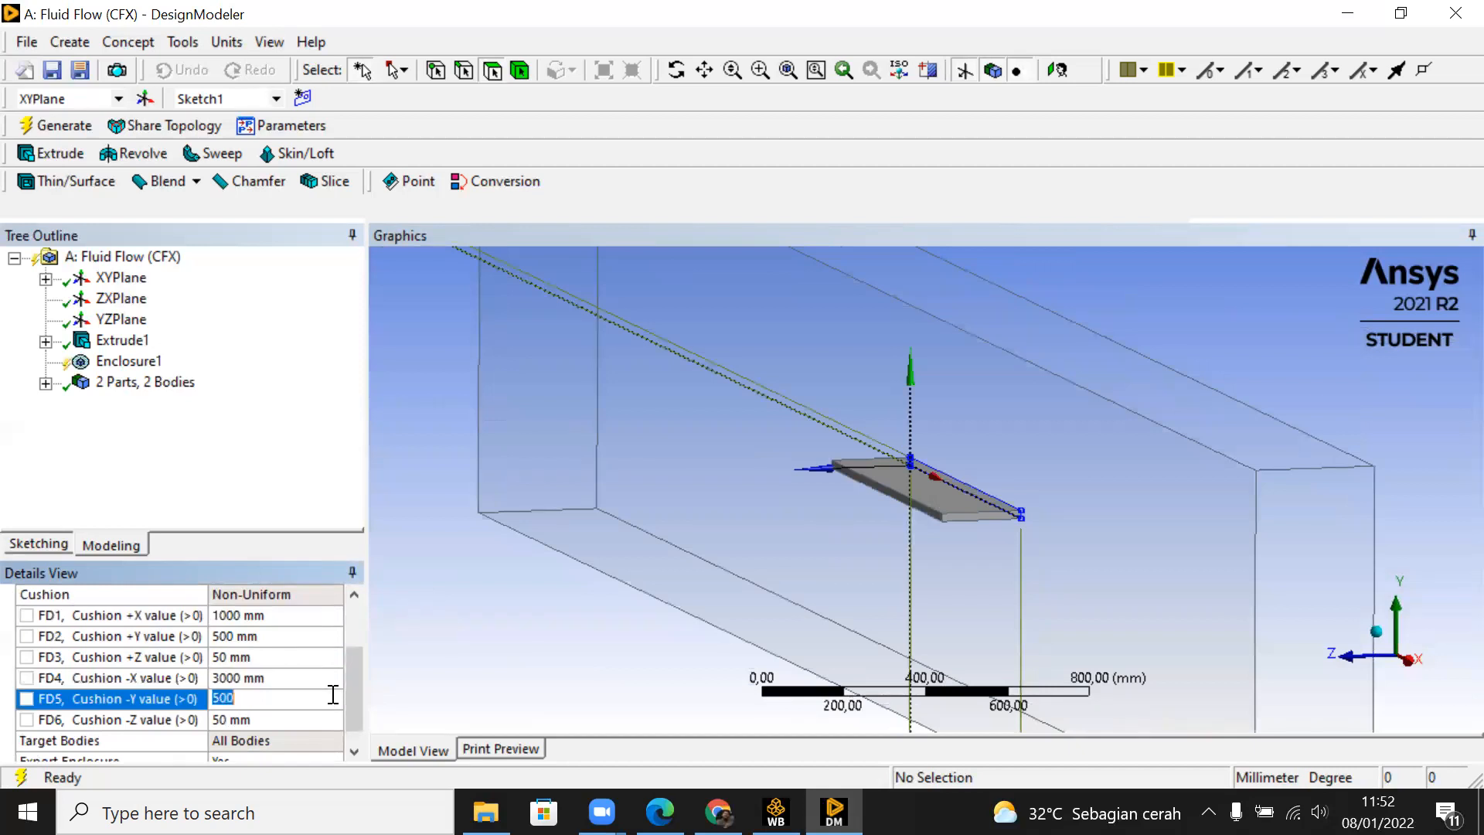
{"action": "left_click", "coordinate": [354, 693]}
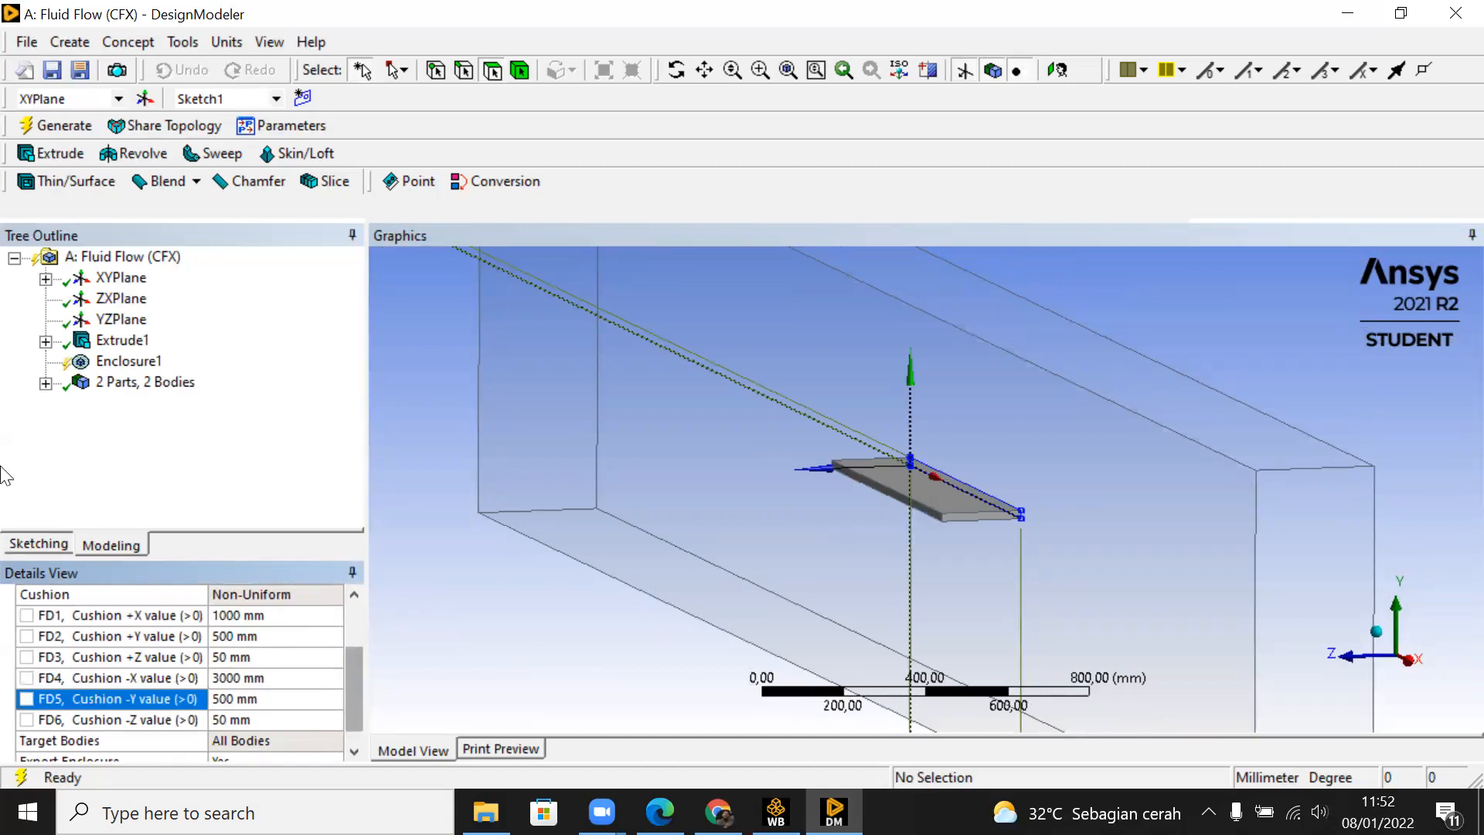
{"action": "left_click", "coordinate": [62, 133]}
Step: Set the enclosure's +X cushion to 500 mm and regenerate the model
{"action": "middle_click_drag", "start_coordinate": [639, 495], "coordinate": [487, 618]}
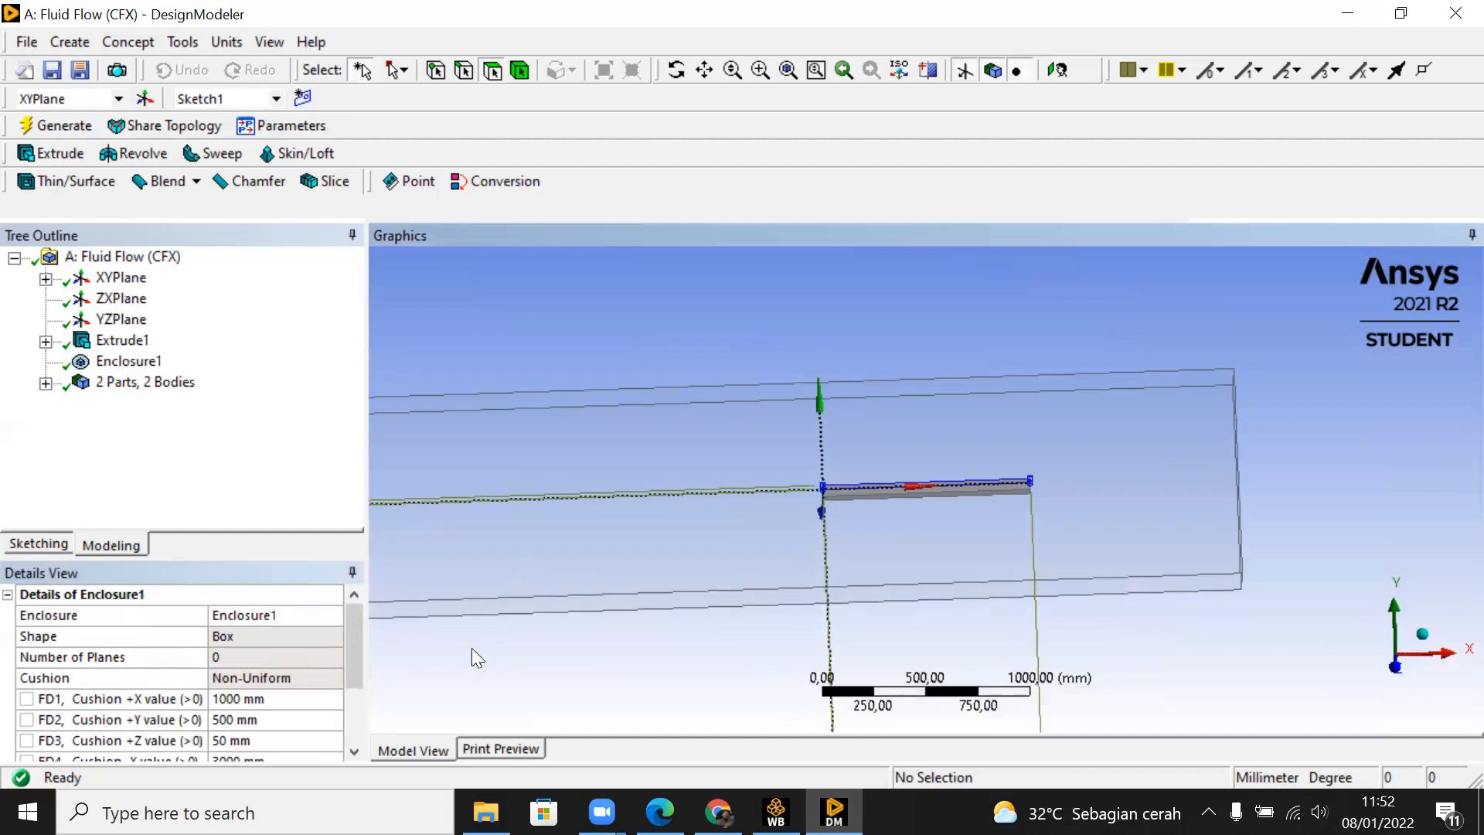
{"action": "left_click", "coordinate": [318, 697]}
{"action": "type", "text": "500"}
{"action": "key", "text": "Return"}
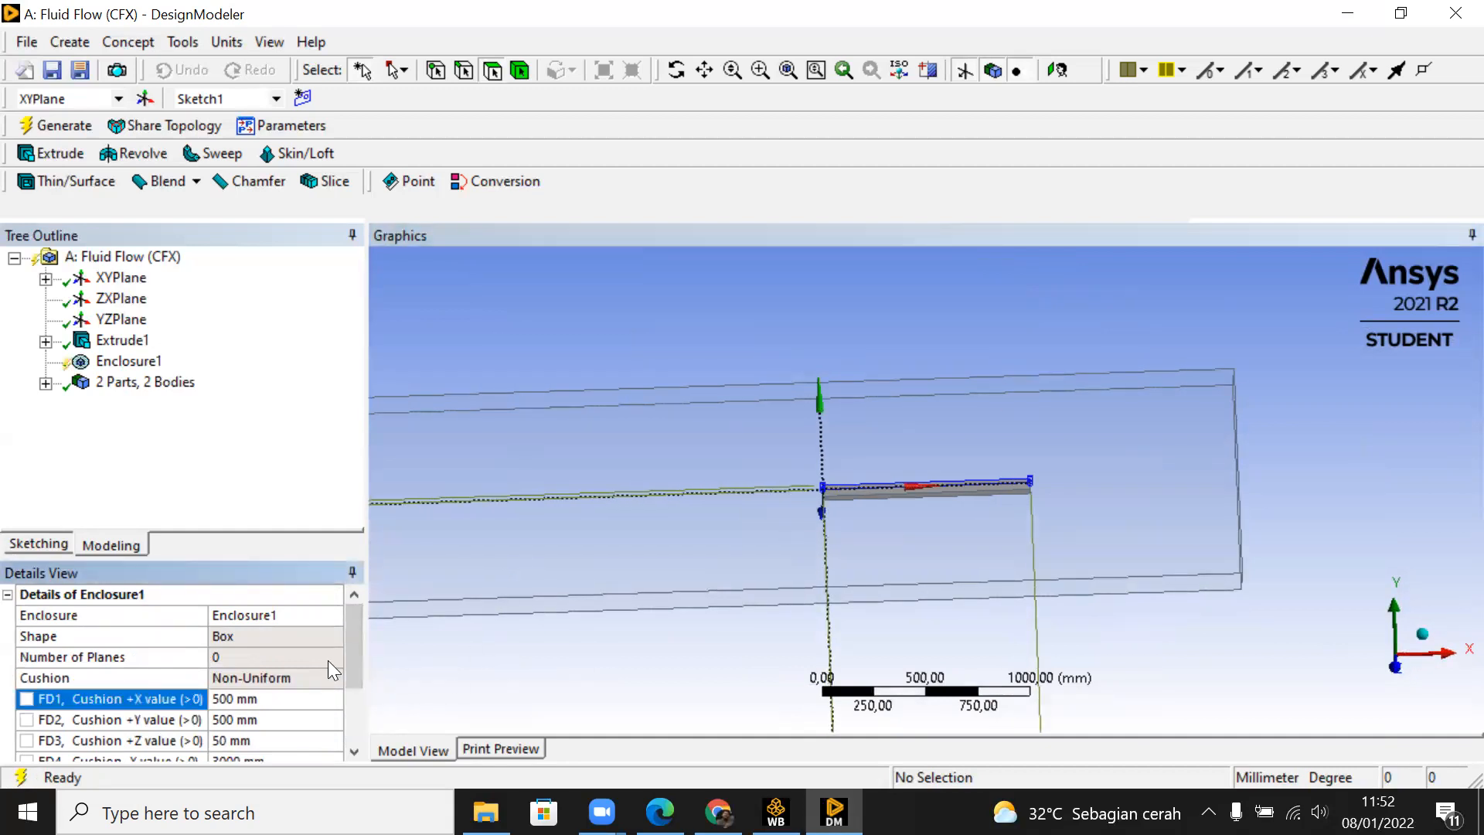
{"action": "left_click", "coordinate": [30, 126]}
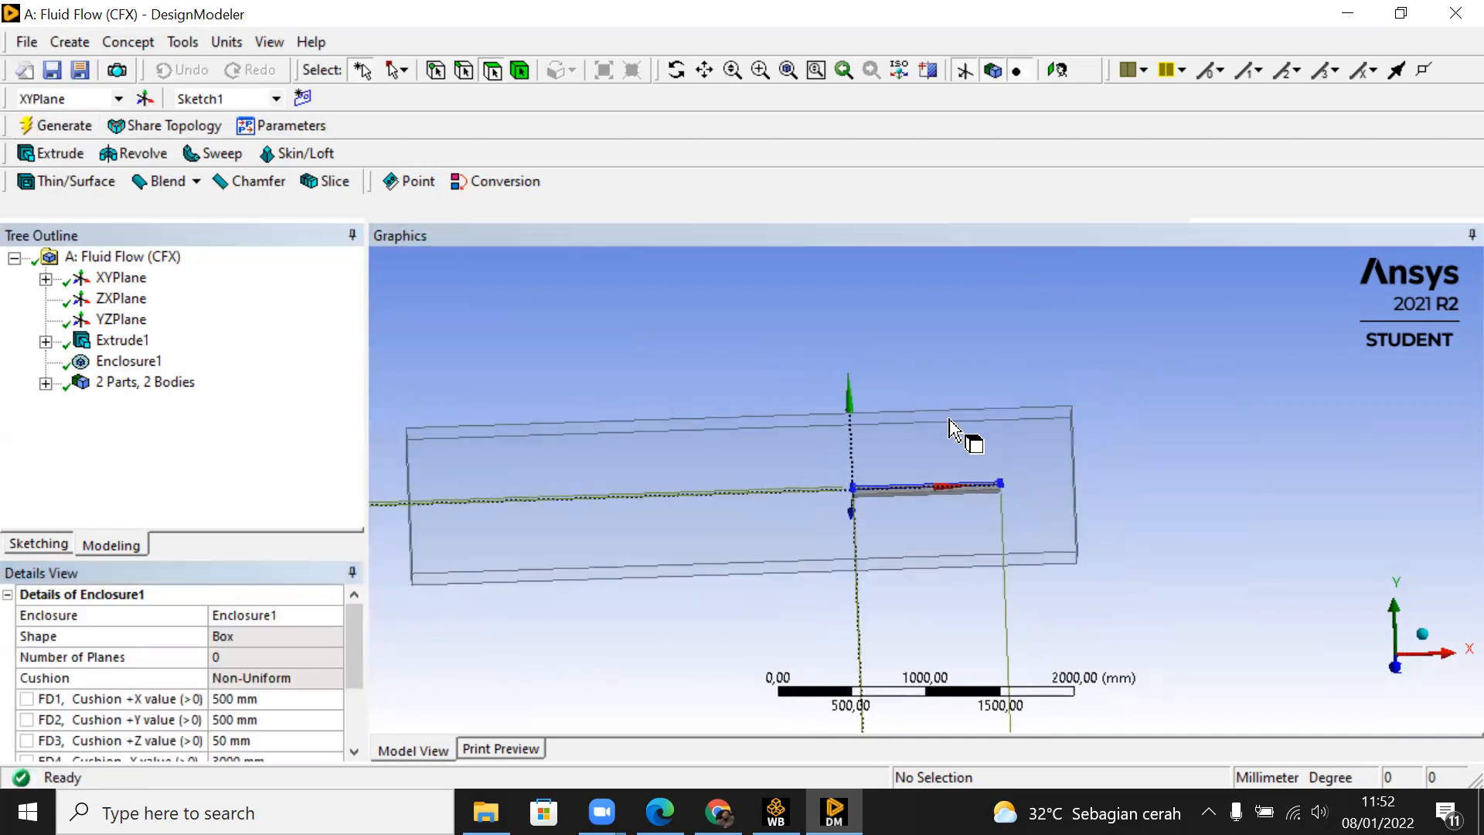
Step: Set the enclosure's -X cushion to 500 mm
{"action": "scroll", "coordinate": [350, 663], "scroll_direction": "down", "scroll_amount": 3}
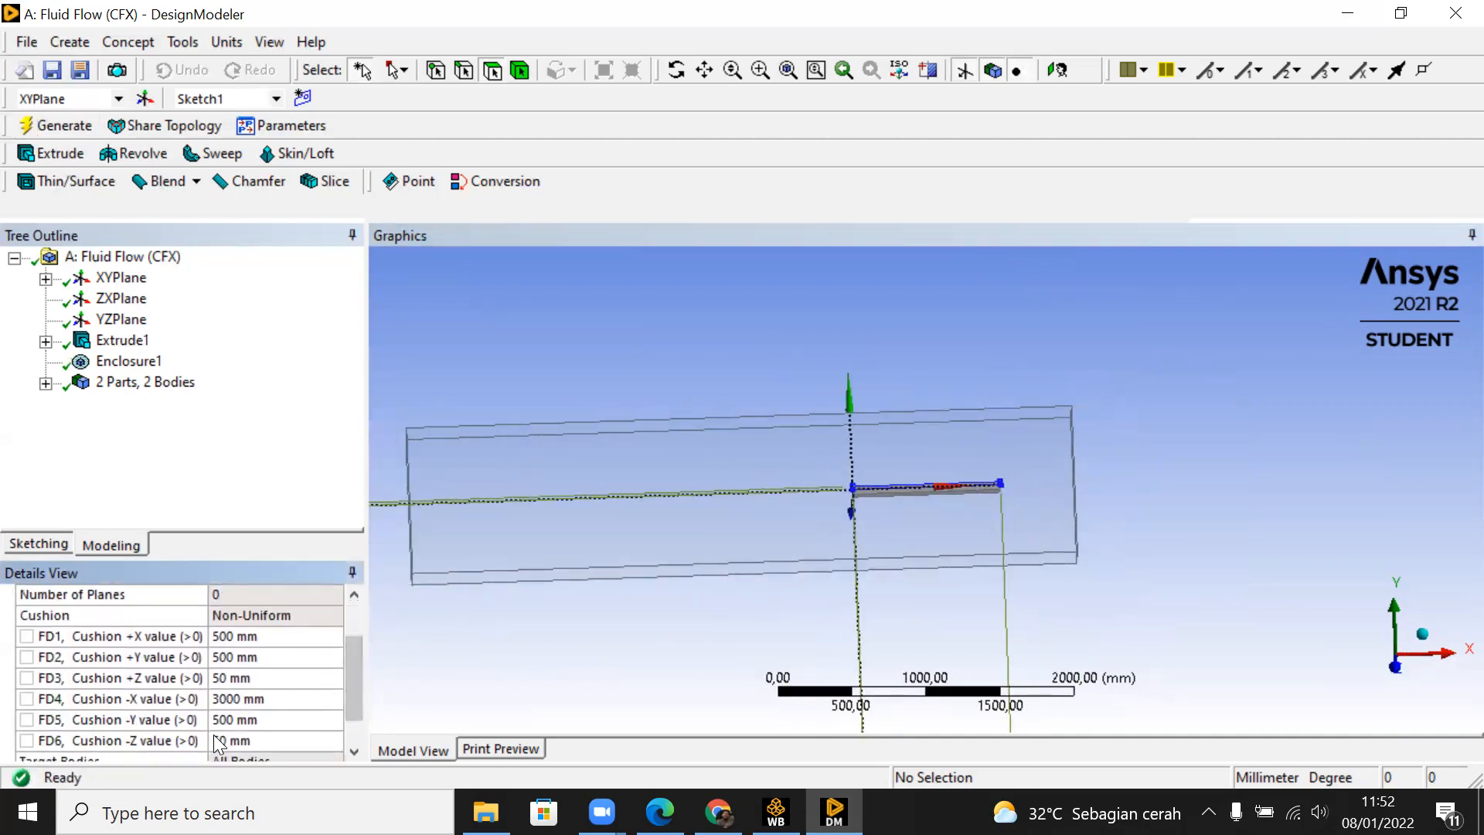
{"action": "left_click", "coordinate": [276, 699]}
{"action": "type", "text": "500"}
{"action": "key", "text": "Return"}
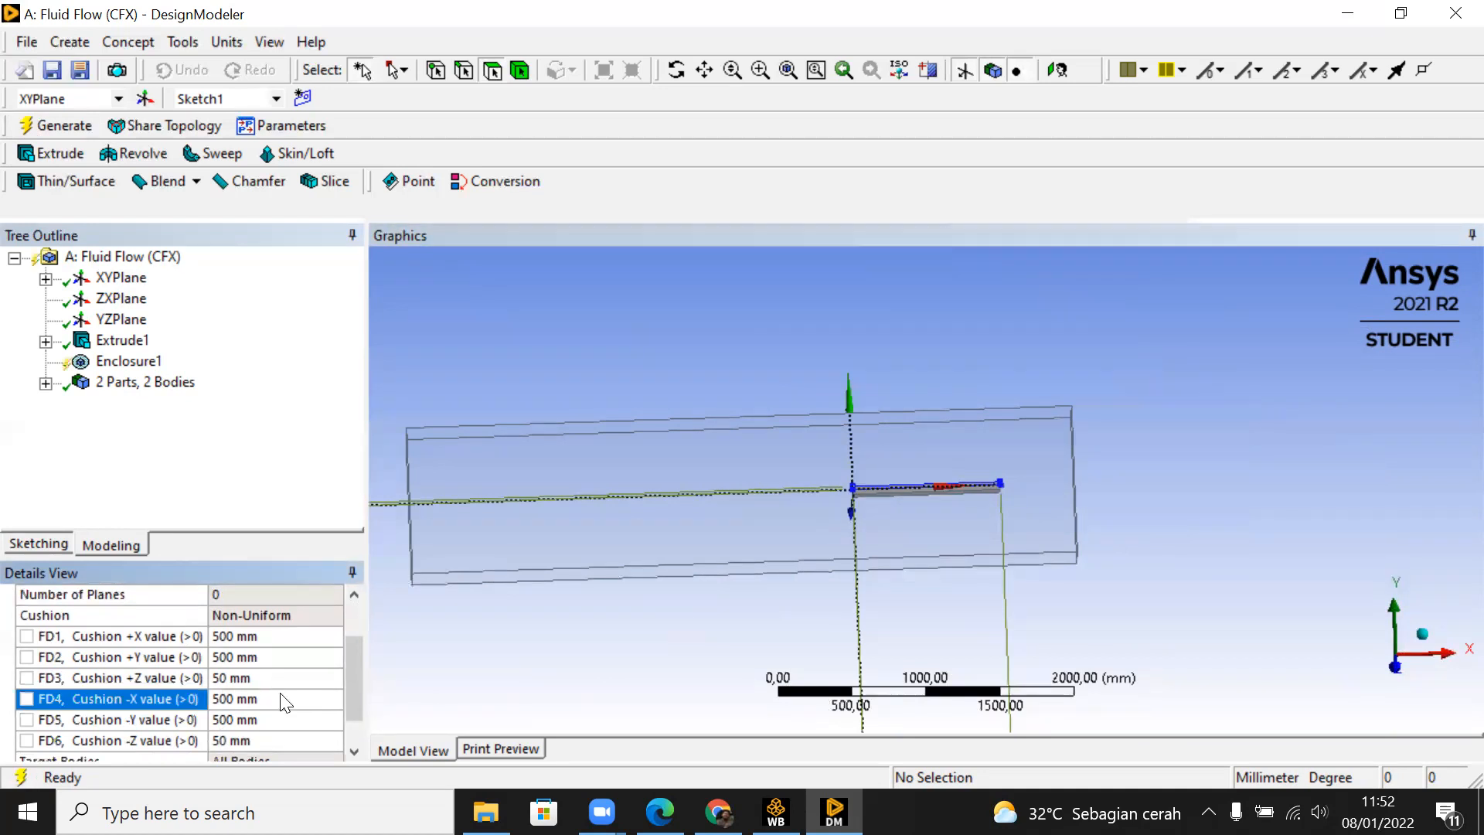
Step: Regenerate the model with the changed cushion value and inspect the plate inside the enclosure from several angles
{"action": "left_click", "coordinate": [85, 128]}
{"action": "middle_click_drag", "start_coordinate": [736, 441], "coordinate": [771, 418]}
{"action": "middle_click_drag", "start_coordinate": [725, 424], "coordinate": [850, 472]}
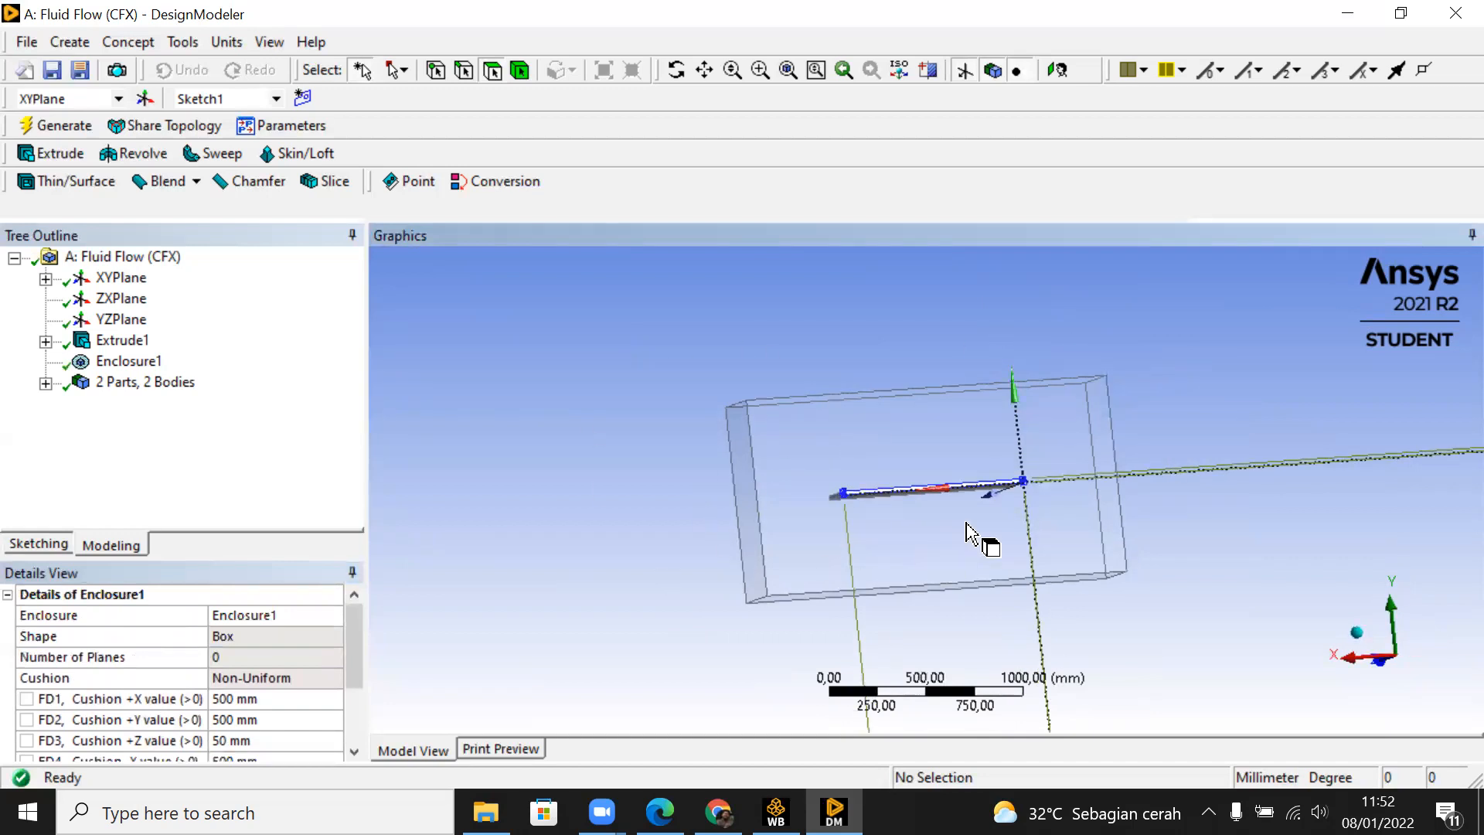
{"action": "middle_click_drag", "start_coordinate": [1122, 511], "coordinate": [1215, 569]}
{"action": "scroll", "coordinate": [1082, 521], "scroll_direction": "up", "scroll_amount": 5}
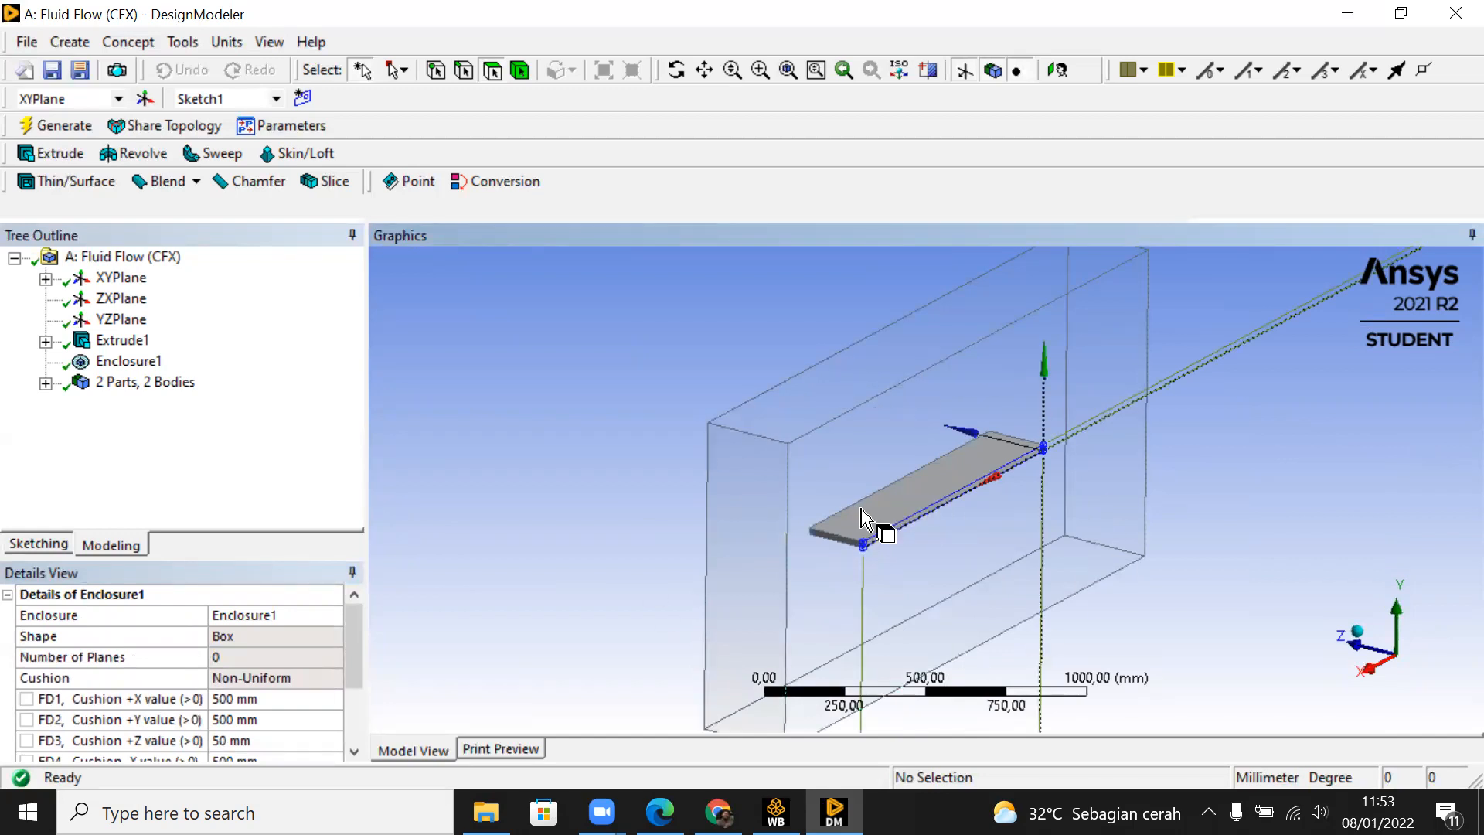
{"action": "middle_click_drag", "start_coordinate": [854, 509], "coordinate": [951, 480]}
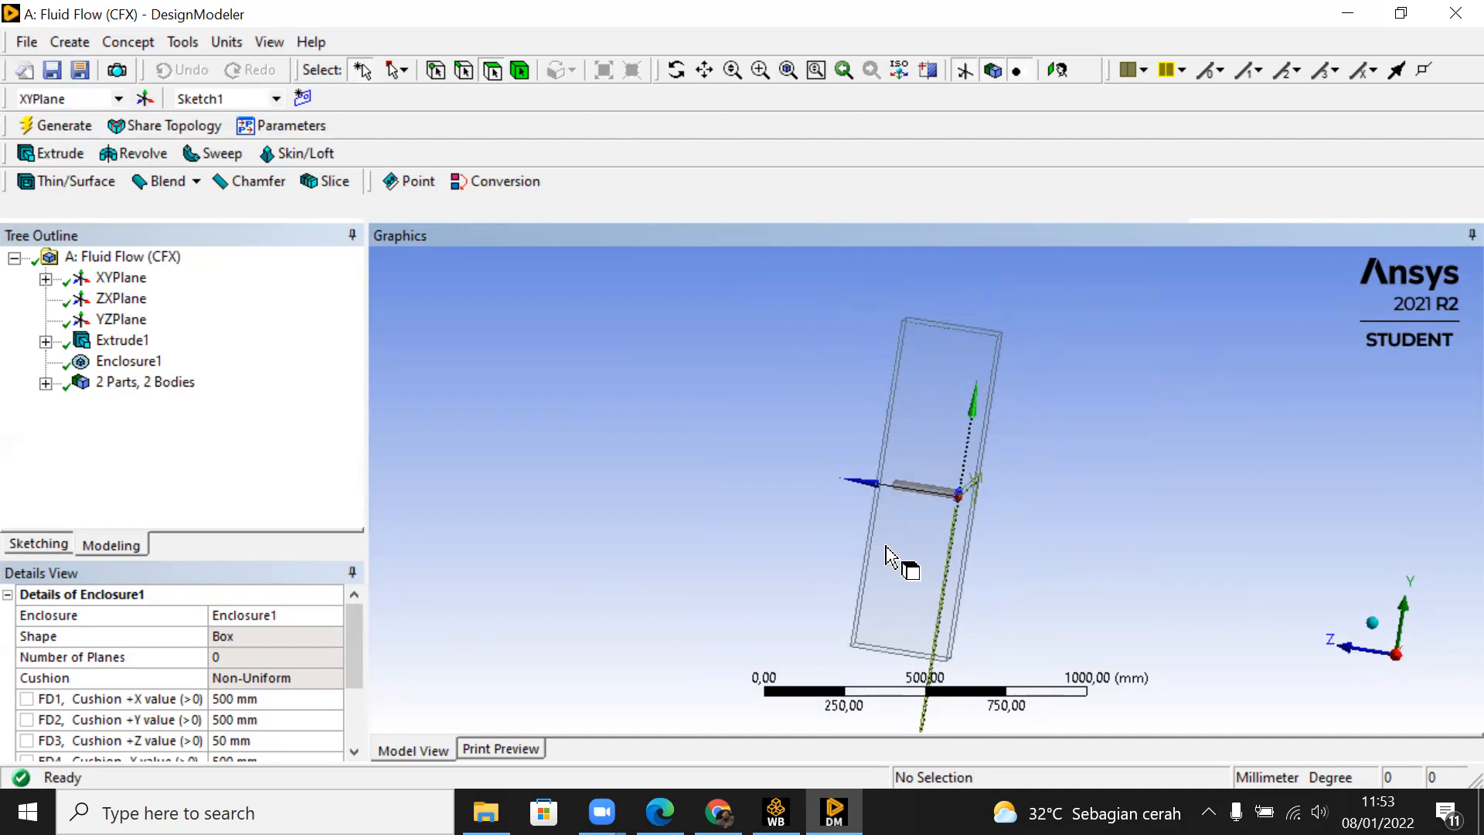
{"action": "middle_click_drag", "start_coordinate": [963, 468], "coordinate": [790, 468]}
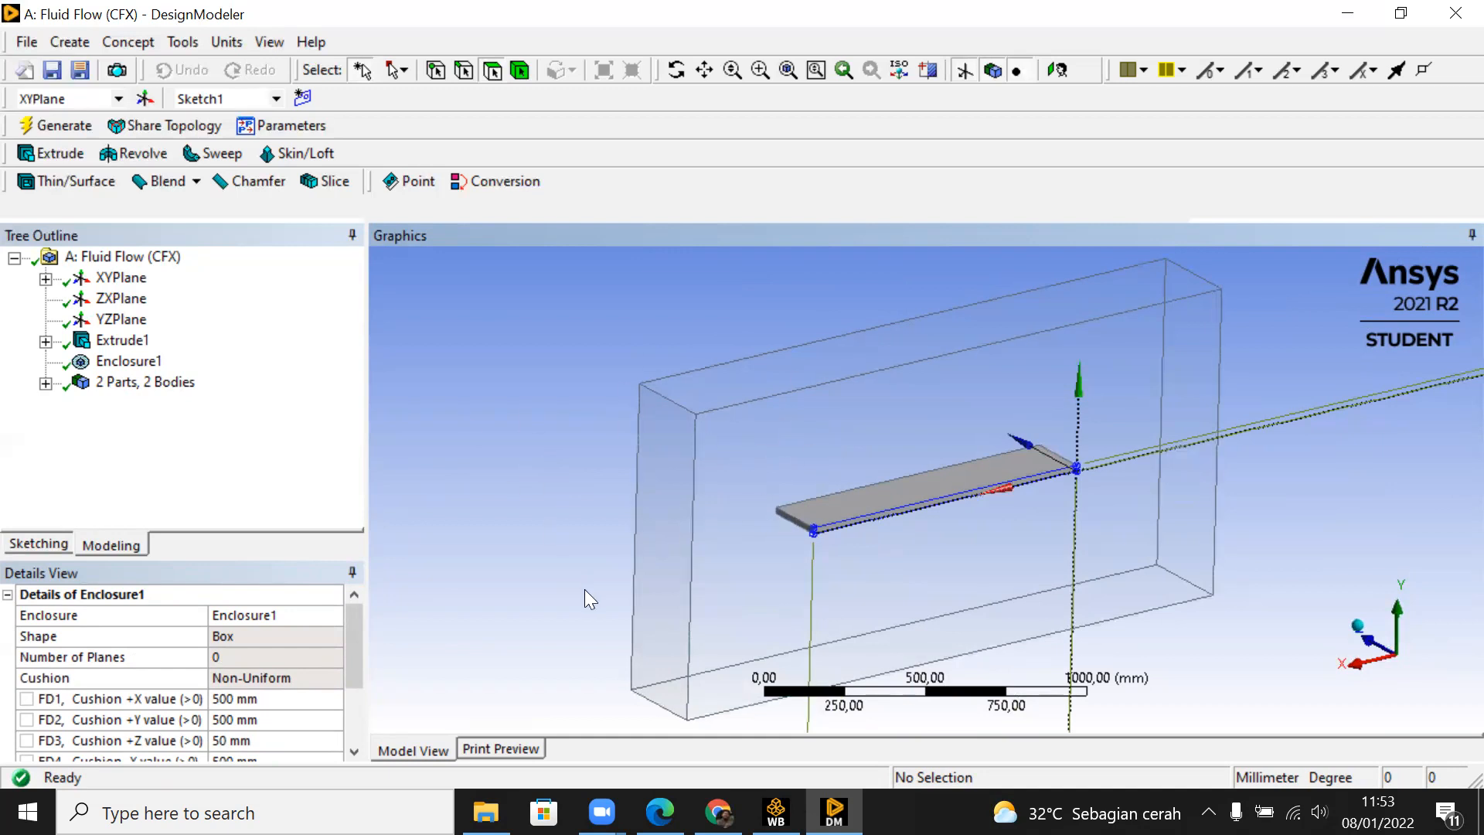
Step: Identify the two bodies in the model tree and rename the enclosure body as Fluid
{"action": "left_click", "coordinate": [46, 385]}
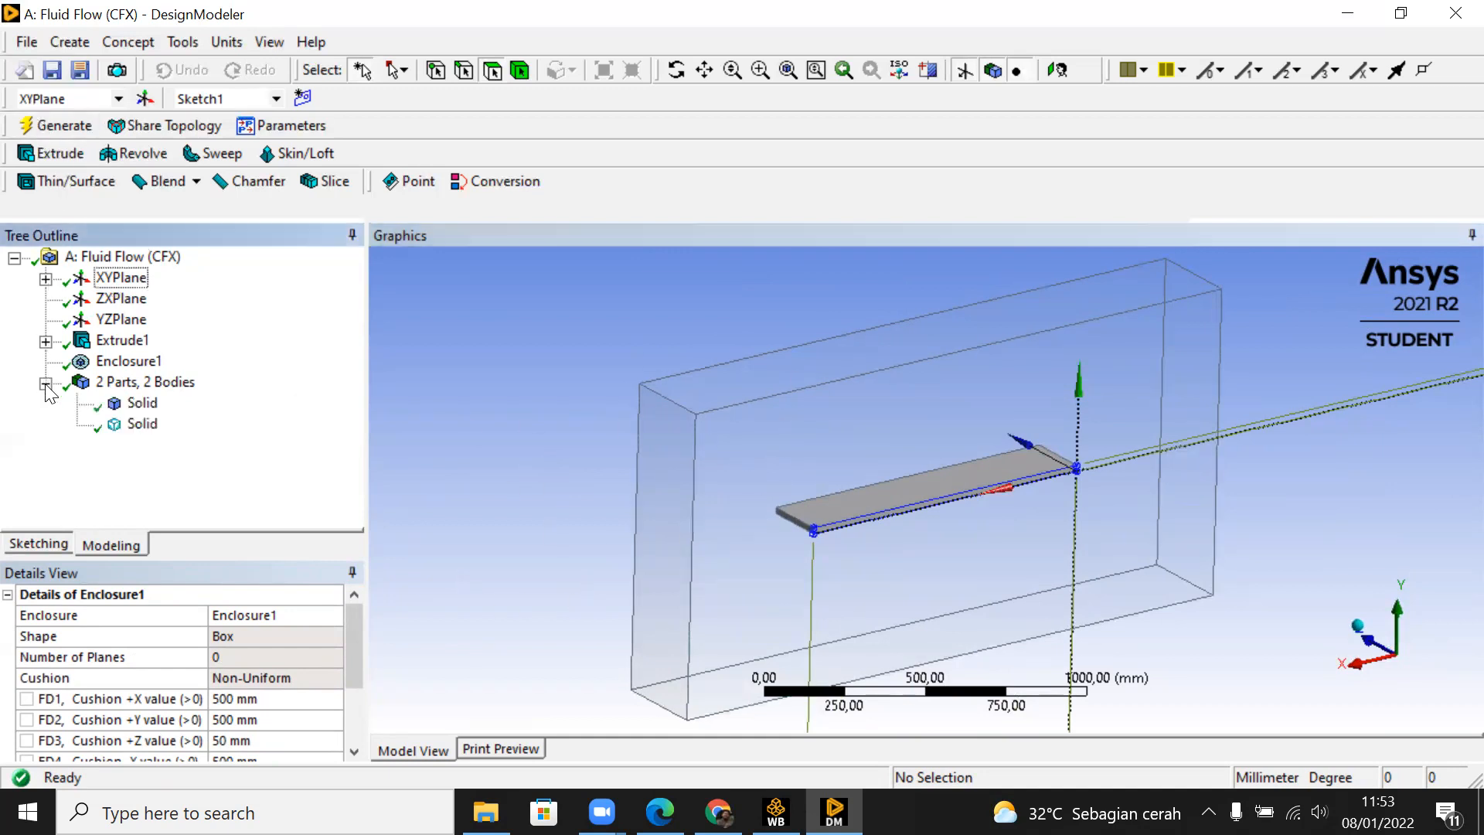
{"action": "left_click", "coordinate": [143, 403]}
{"action": "left_click", "coordinate": [142, 424]}
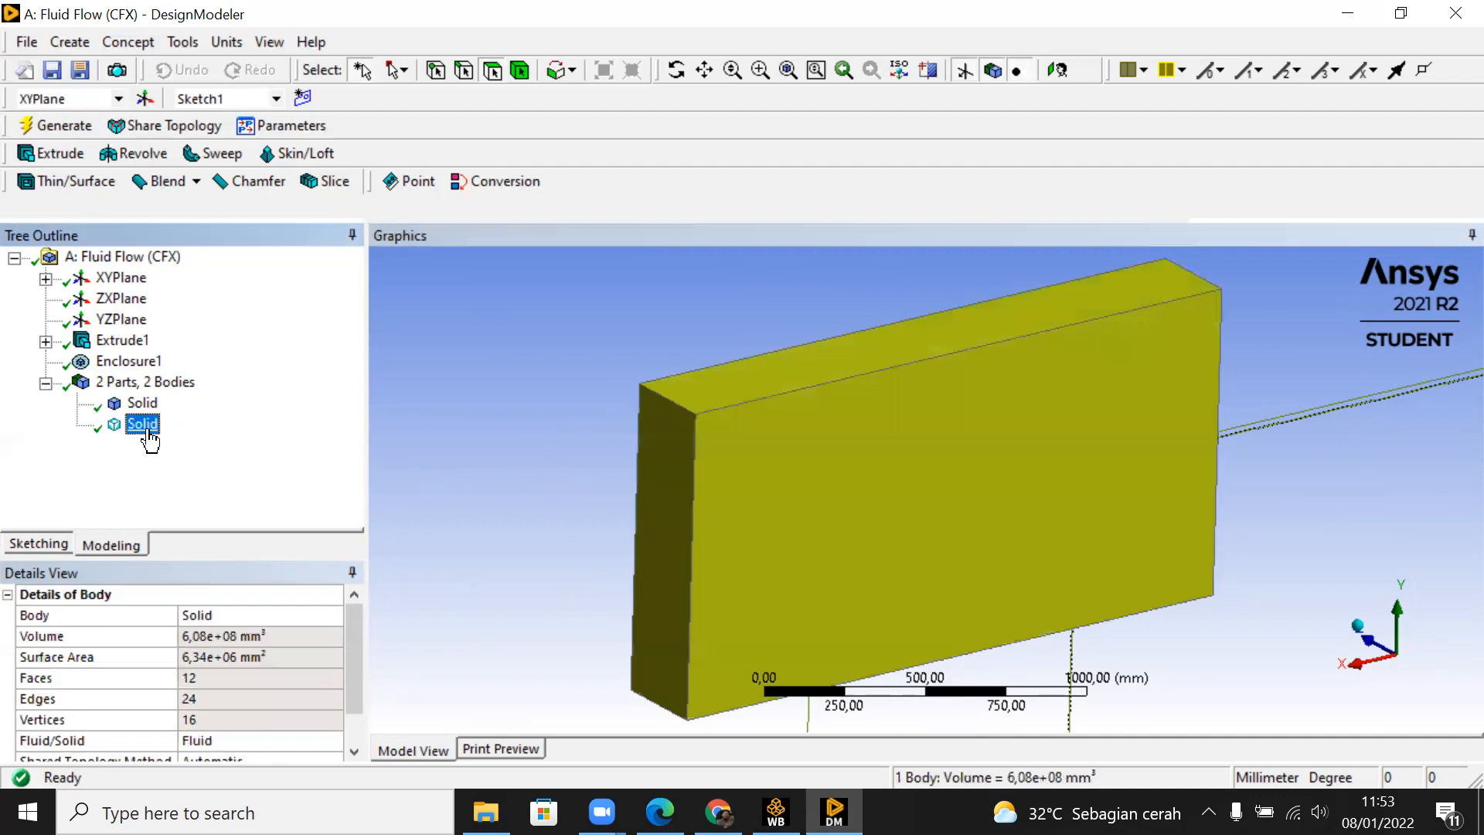
{"action": "left_click", "coordinate": [142, 404]}
{"action": "left_click", "coordinate": [143, 424]}
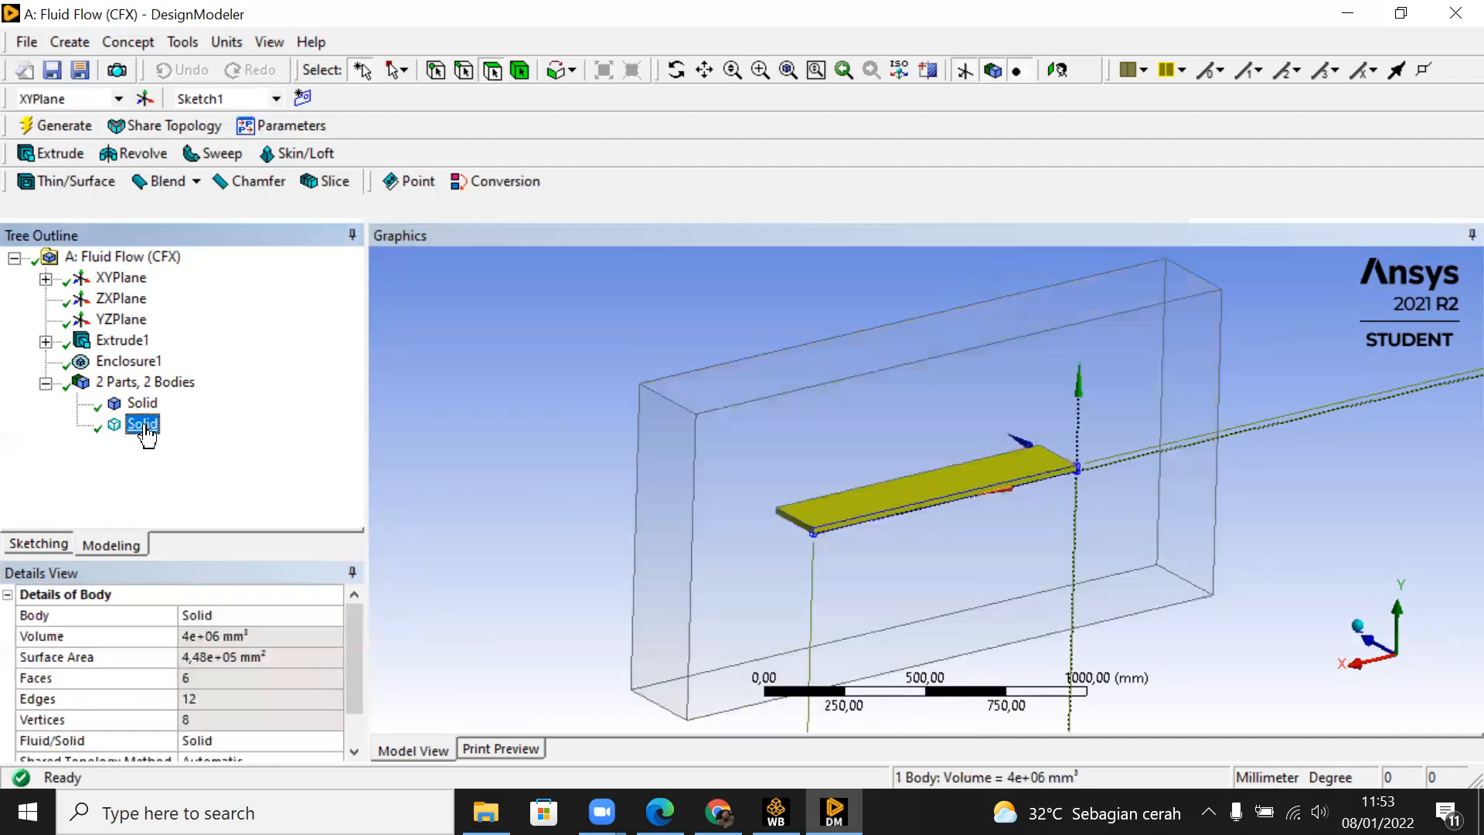
{"action": "left_click", "coordinate": [143, 404]}
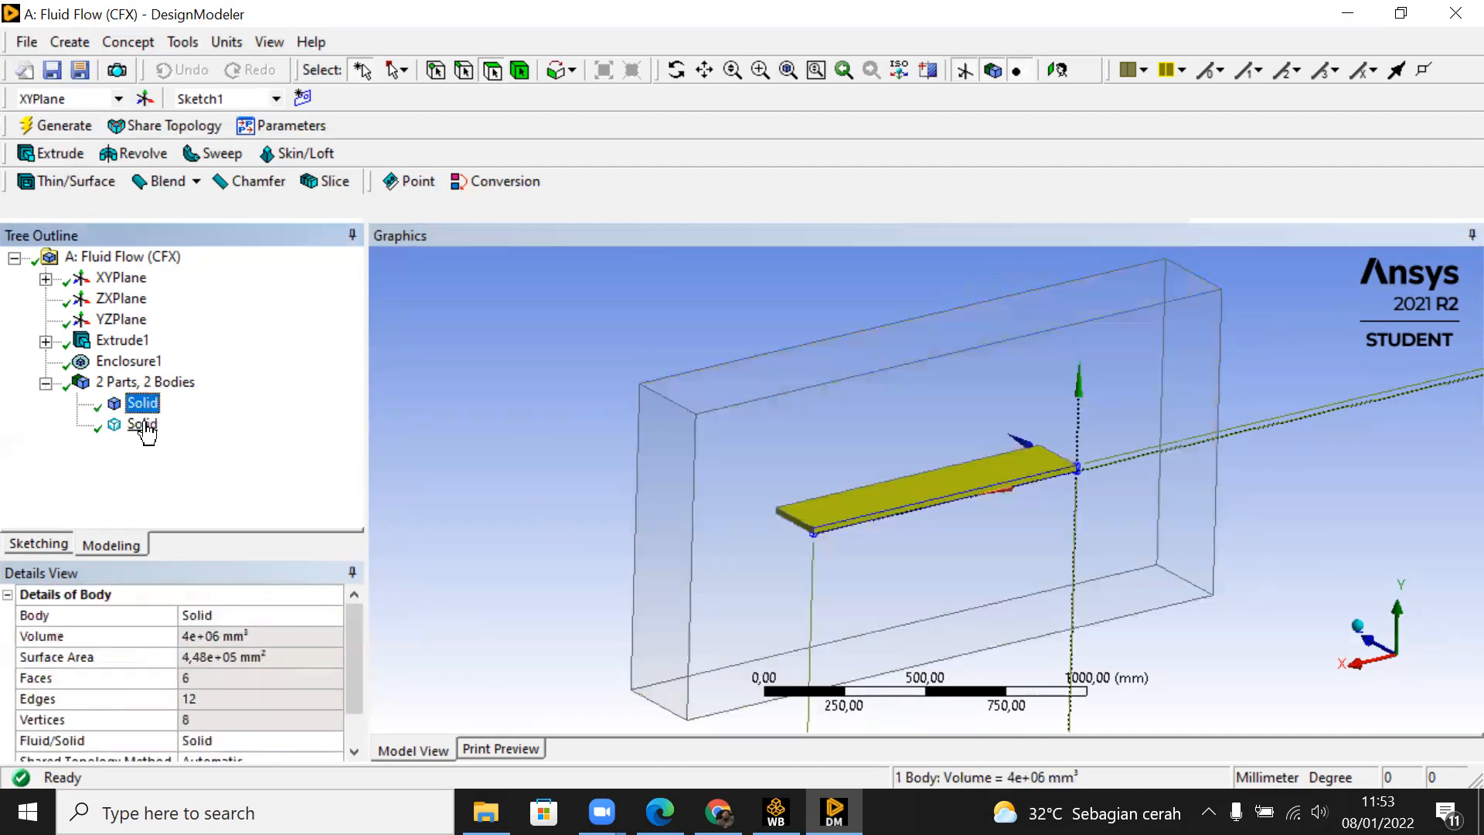
{"action": "left_click", "coordinate": [144, 424]}
{"action": "right_click", "coordinate": [146, 426]}
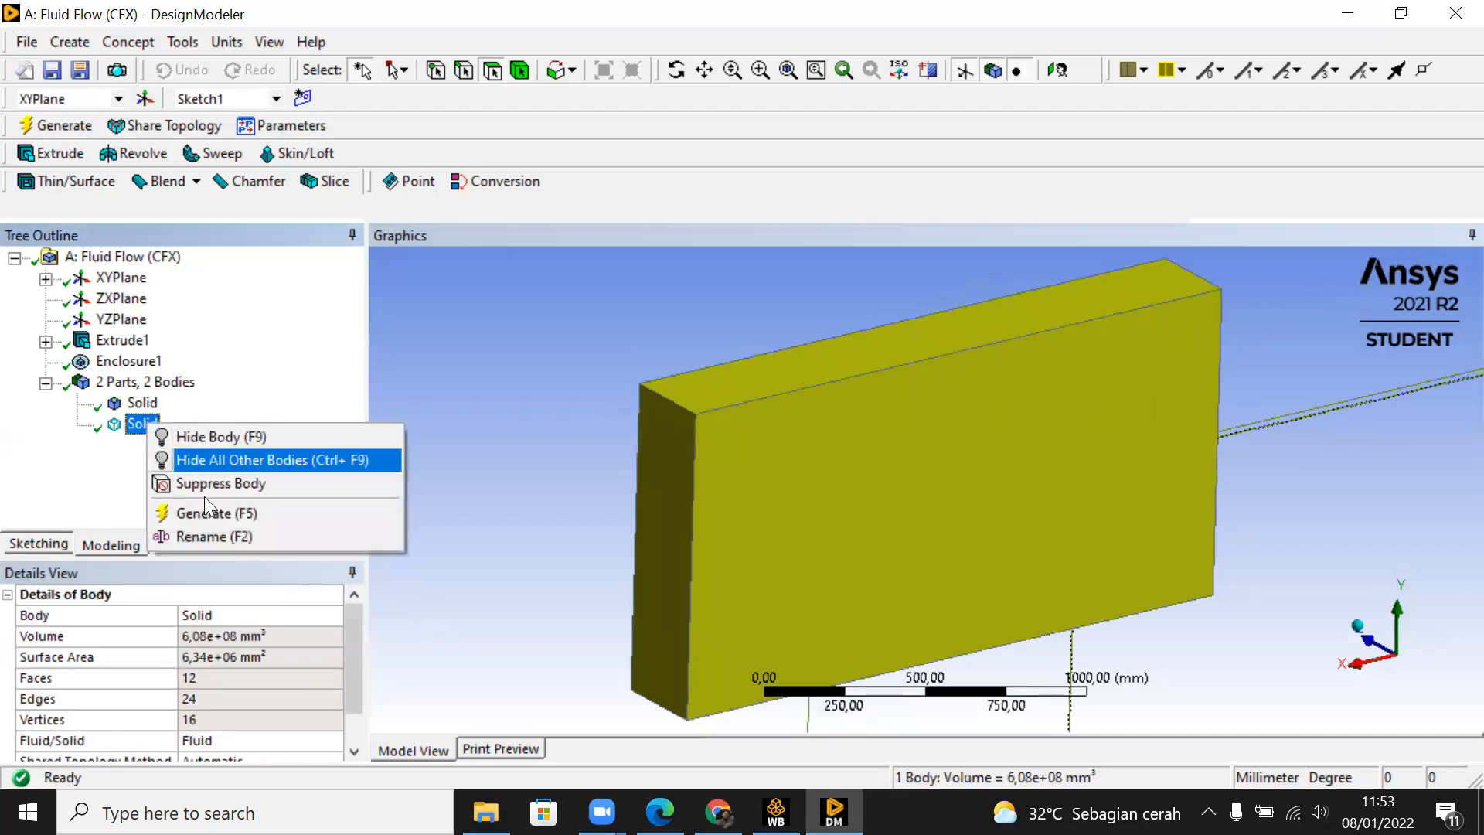
{"action": "left_click", "coordinate": [248, 536]}
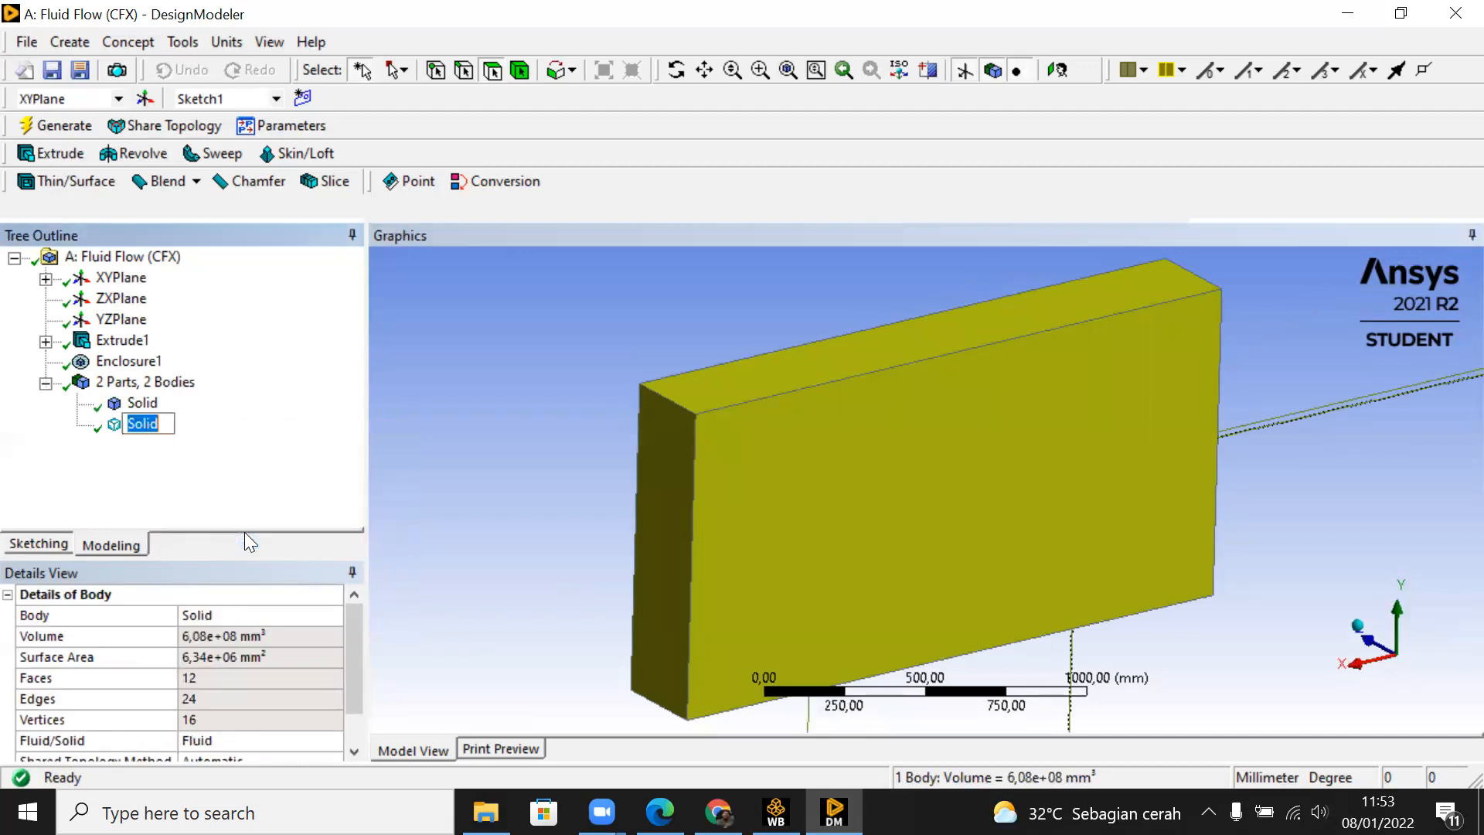
{"action": "type", "text": "Fluid"}
{"action": "key", "text": "Return"}
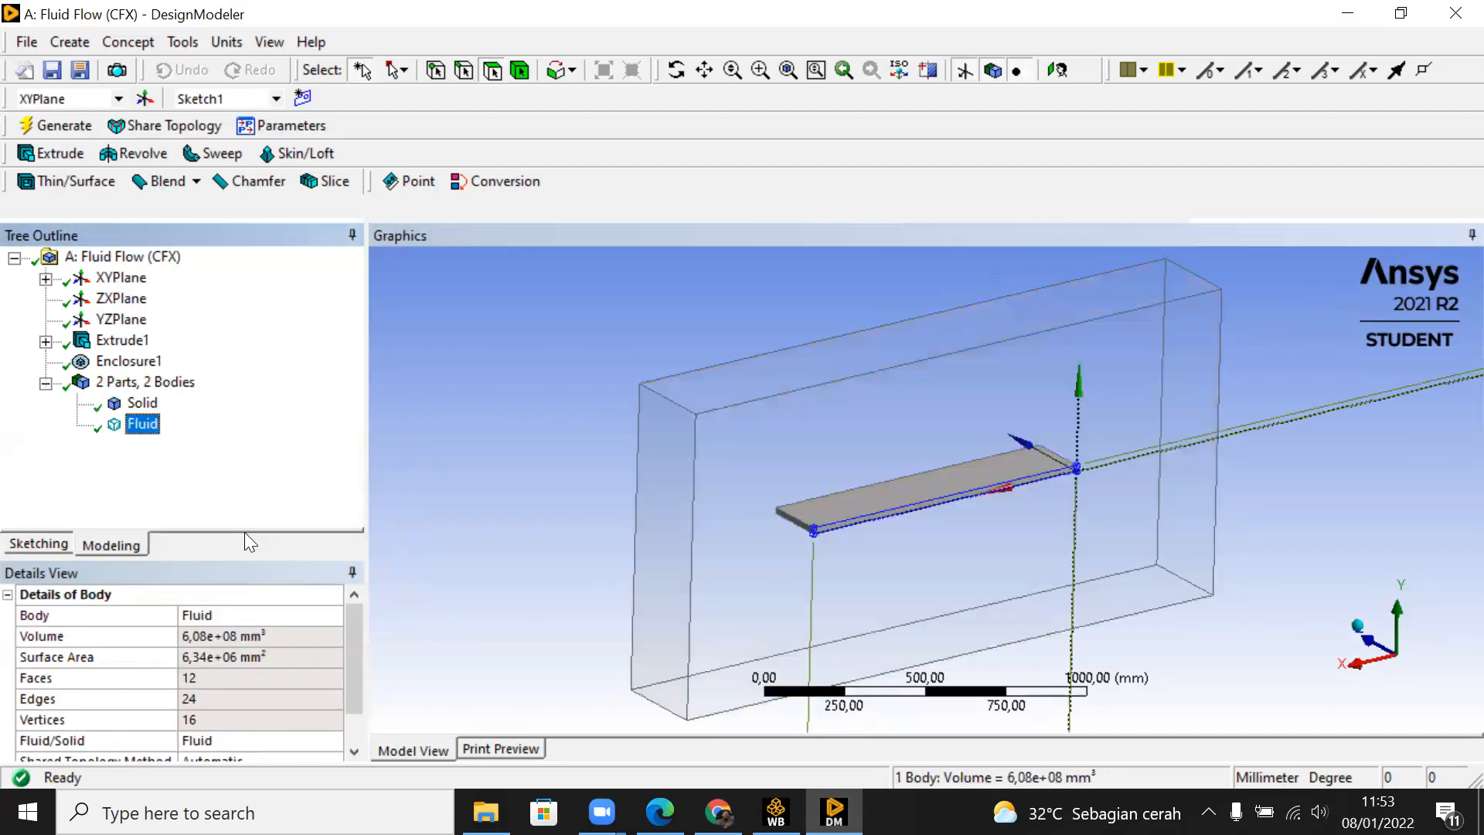
Step: Suppress the plate's Solid body and return to the Workbench project
{"action": "right_click", "coordinate": [141, 405]}
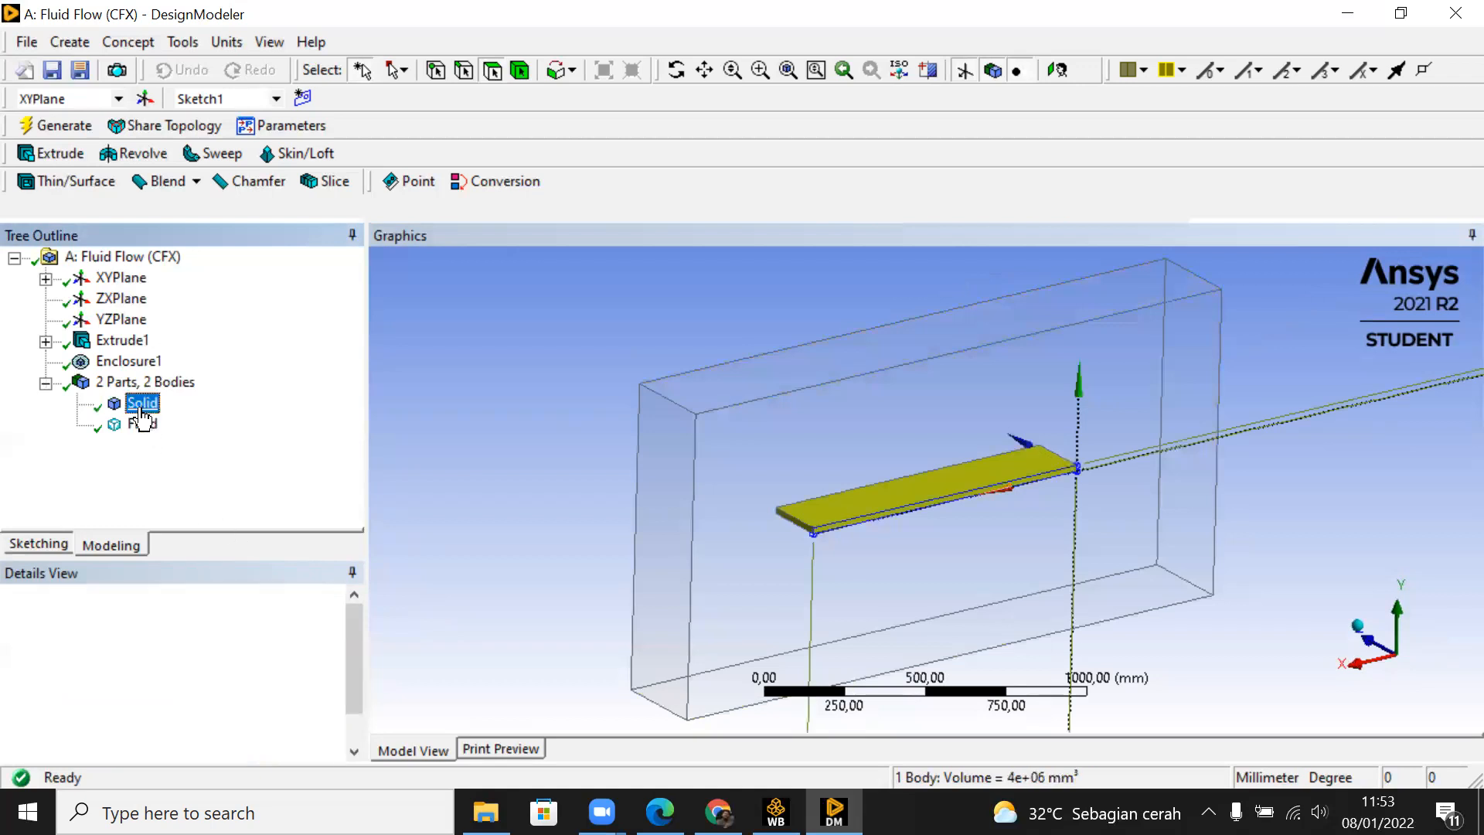
{"action": "left_click", "coordinate": [268, 473]}
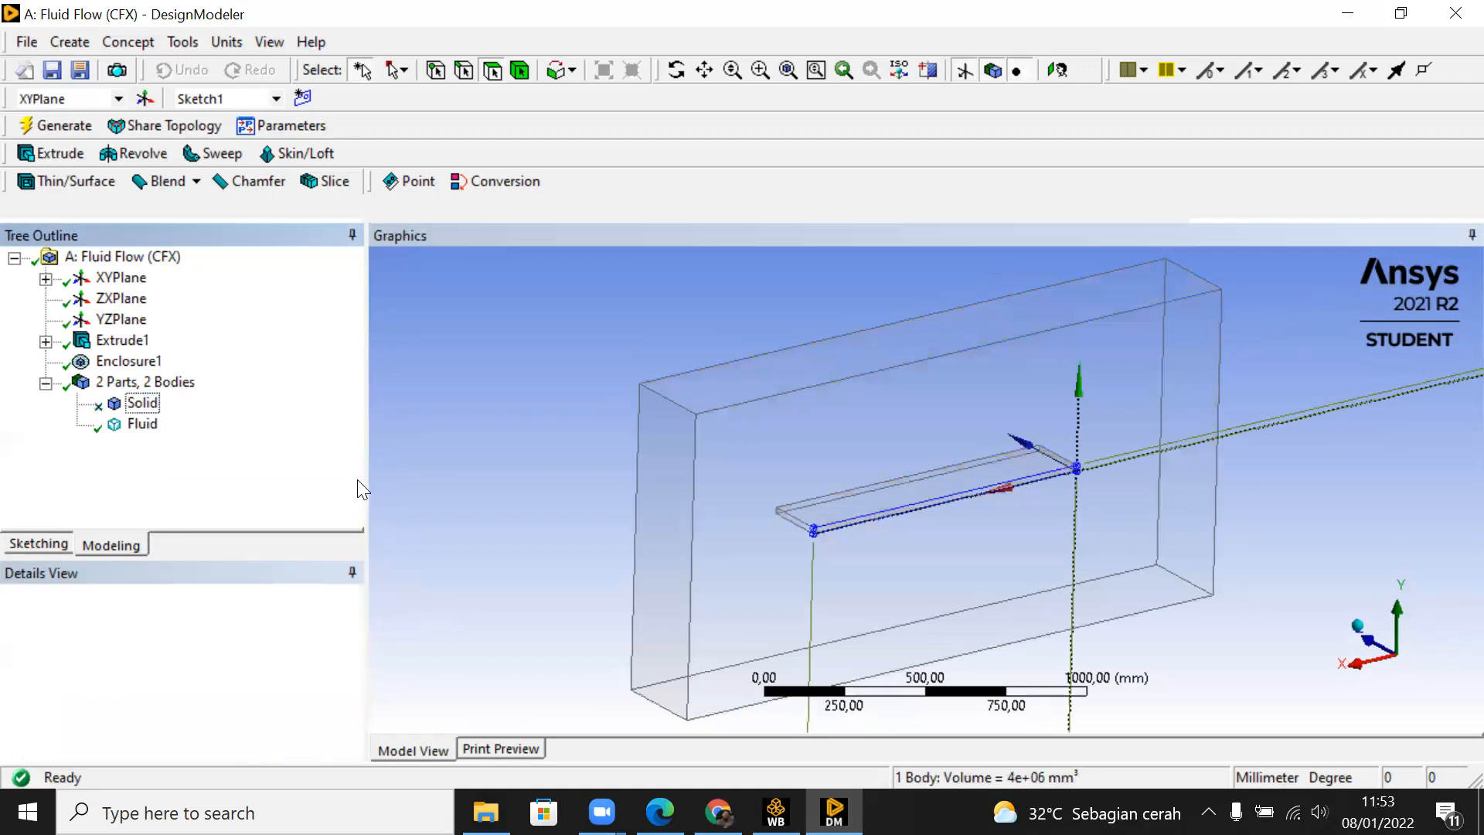
{"action": "mouse_move", "coordinate": [1054, 503]}
{"action": "middle_mouse_down"}
{"action": "mouse_move", "coordinate": [967, 484]}
{"action": "mouse_move", "coordinate": [676, 502]}
{"action": "mouse_move", "coordinate": [1126, 501]}
{"action": "mouse_move", "coordinate": [1157, 454]}
{"action": "mouse_move", "coordinate": [1452, 439]}
{"action": "middle_mouse_up"}
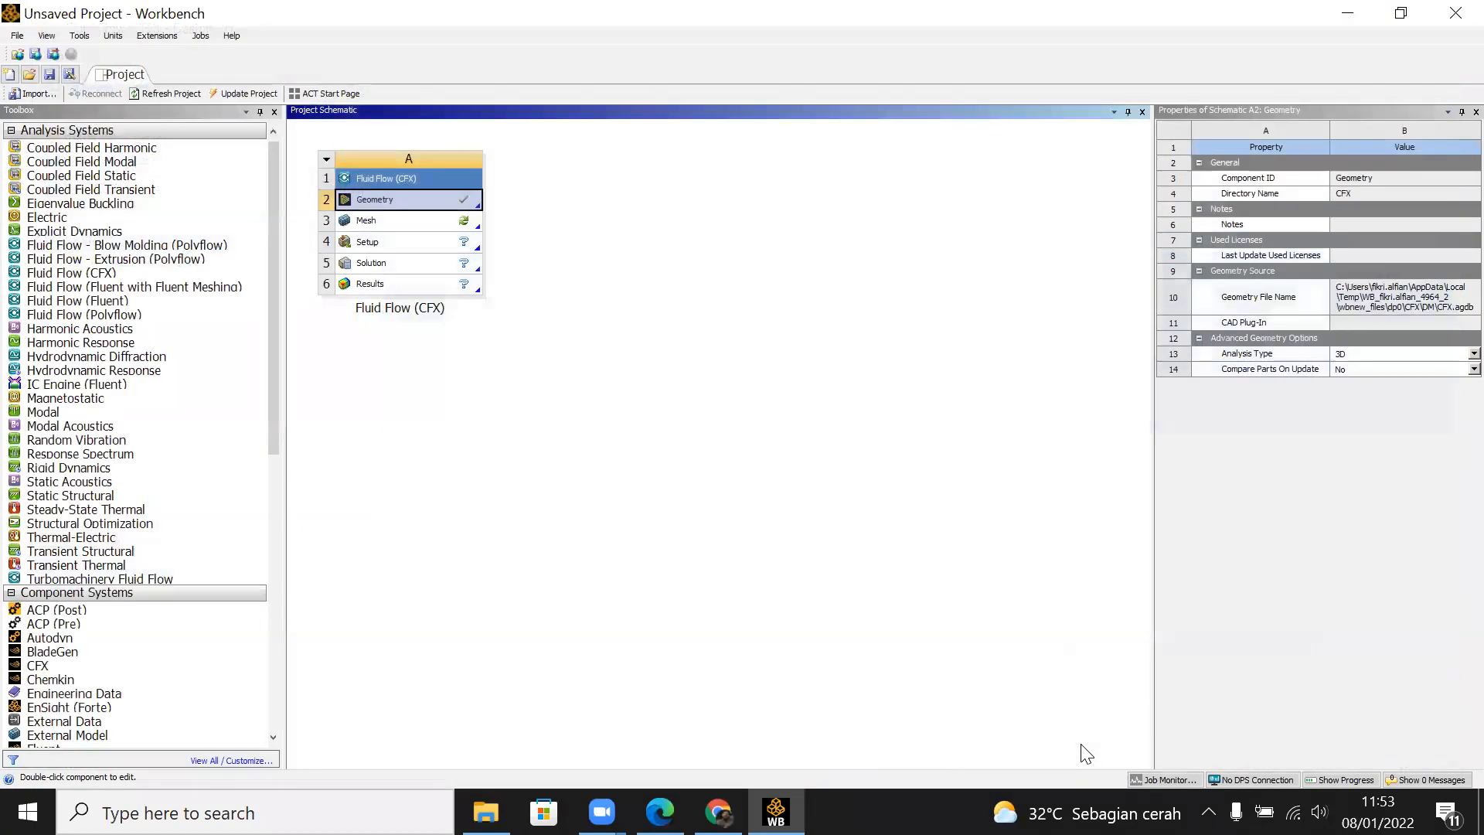
Step: Open the Mesh component of the Fluid Flow (CFX) system and re-read the upstream geometry data
{"action": "double_click", "coordinate": [424, 216]}
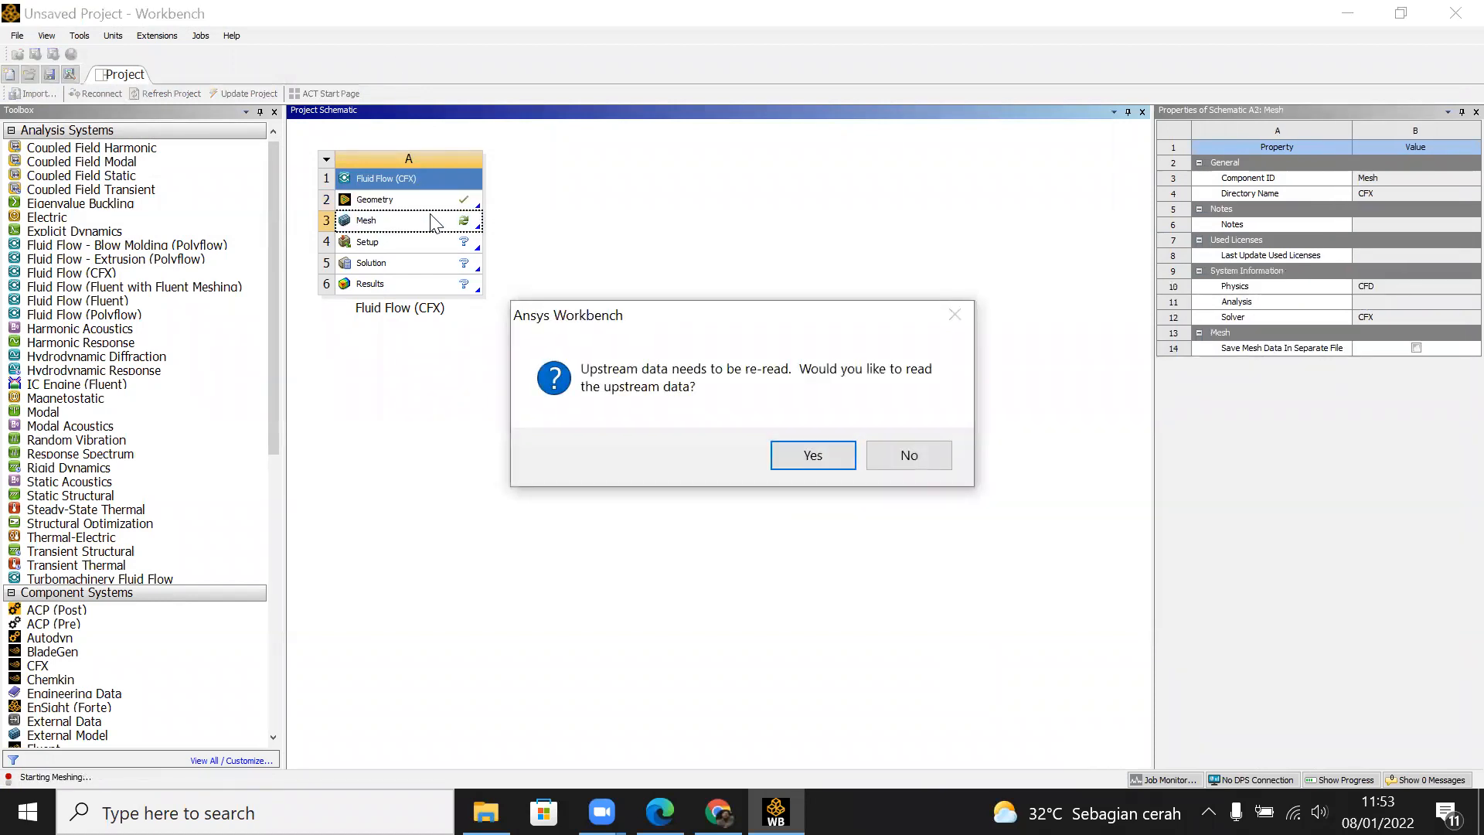
{"action": "key", "text": "Return"}
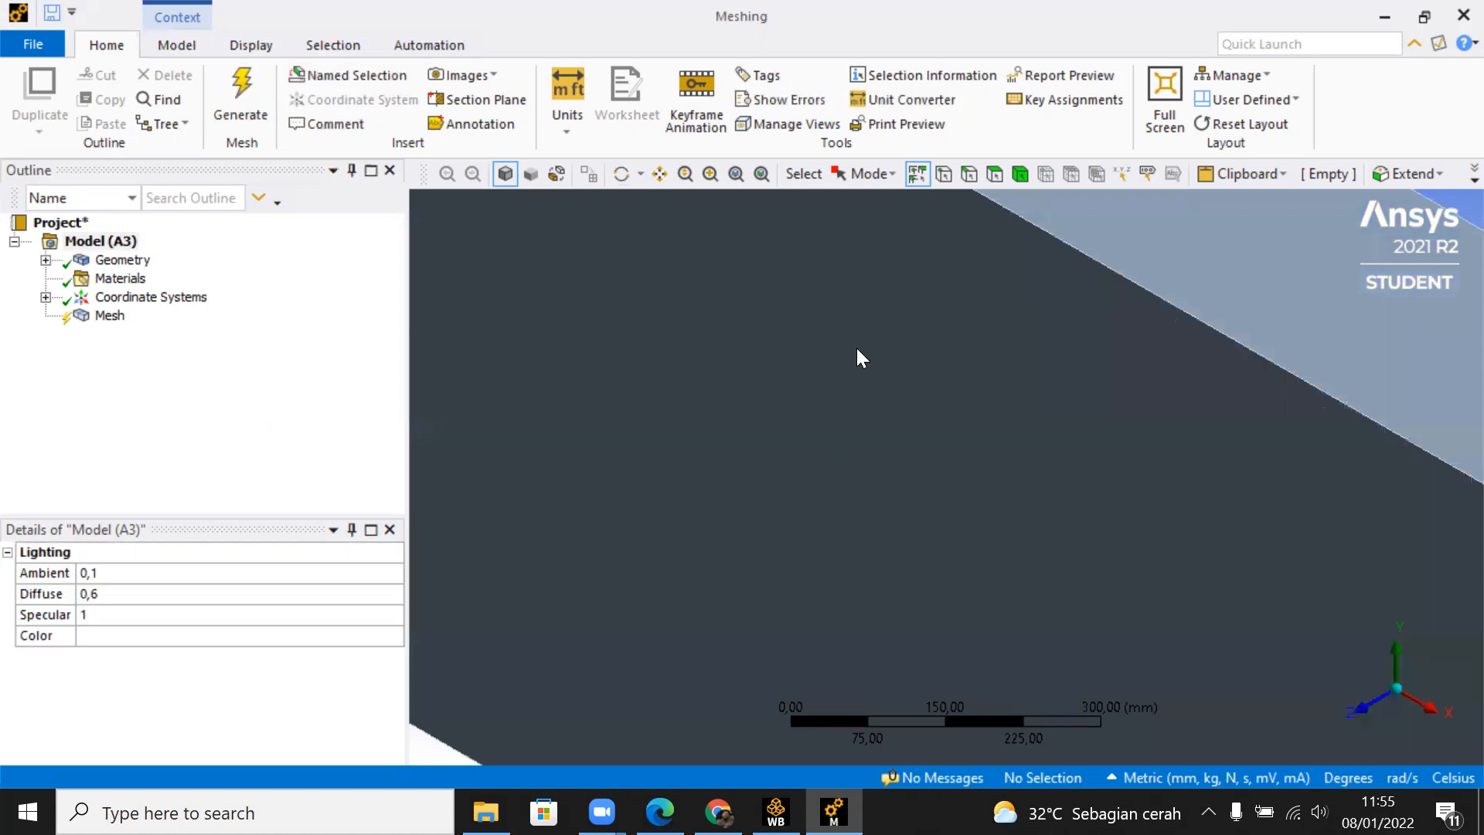
Step: Create a named selection called Input on the -X end face of the fluid domain
{"action": "scroll", "coordinate": [949, 479], "scroll_direction": "down", "scroll_amount": 4}
{"action": "scroll", "coordinate": [1044, 546], "scroll_direction": "down", "scroll_amount": 4}
{"action": "middle_click_drag", "start_coordinate": [970, 532], "coordinate": [1269, 513]}
{"action": "middle_click_drag", "start_coordinate": [1176, 523], "coordinate": [772, 554]}
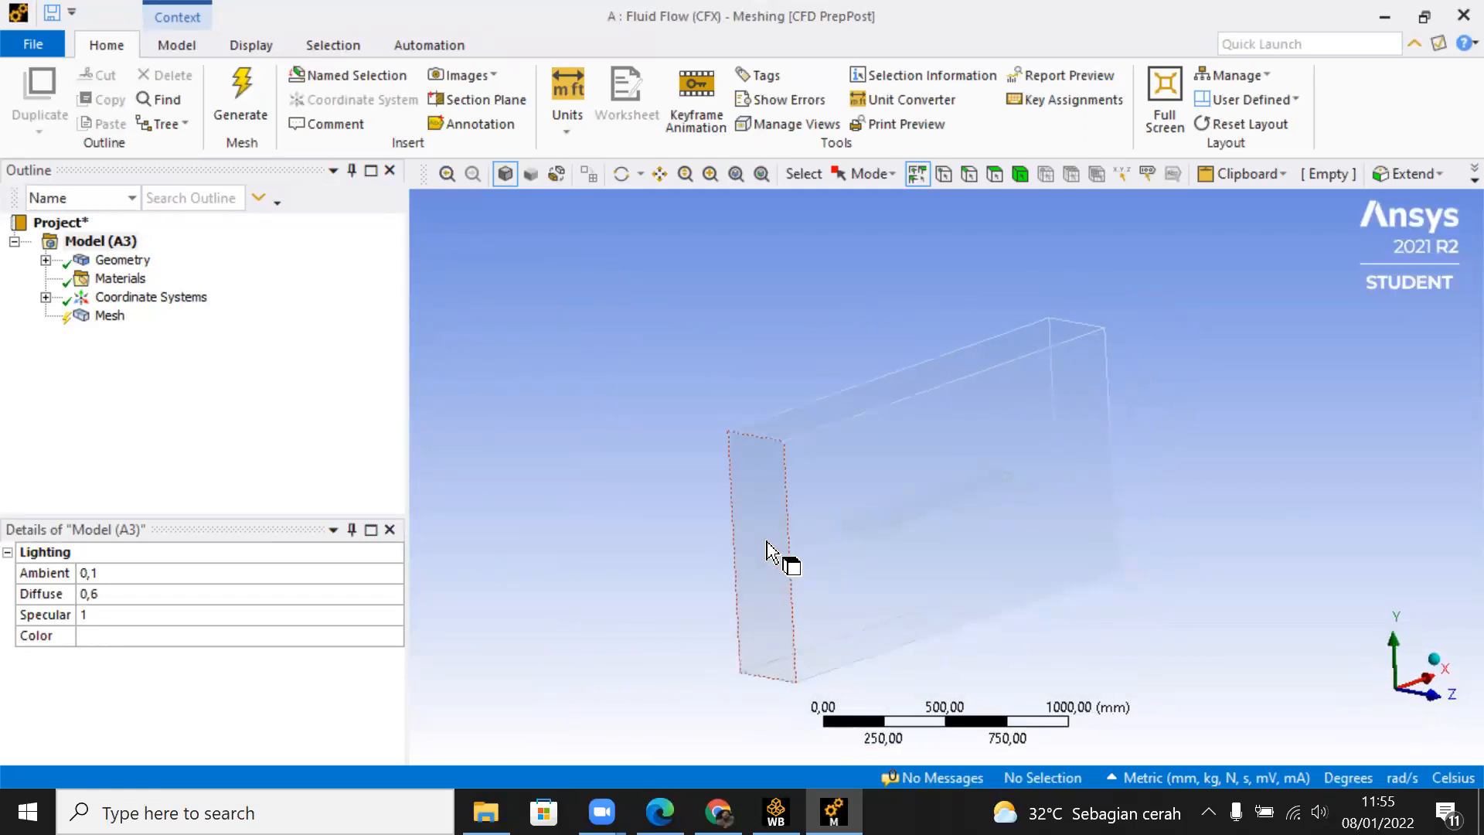
{"action": "left_click", "coordinate": [762, 546]}
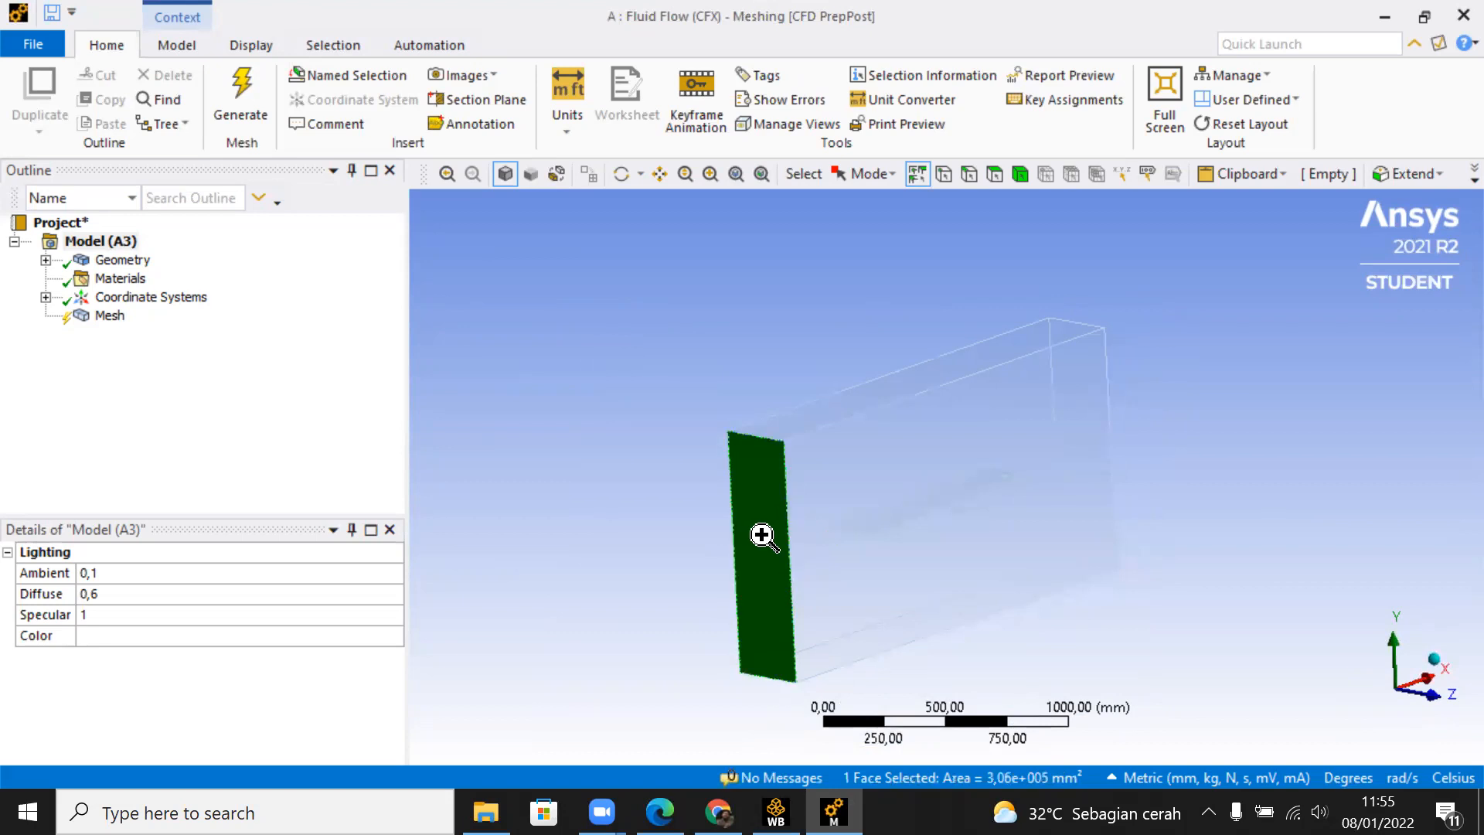
{"action": "right_click", "coordinate": [764, 536]}
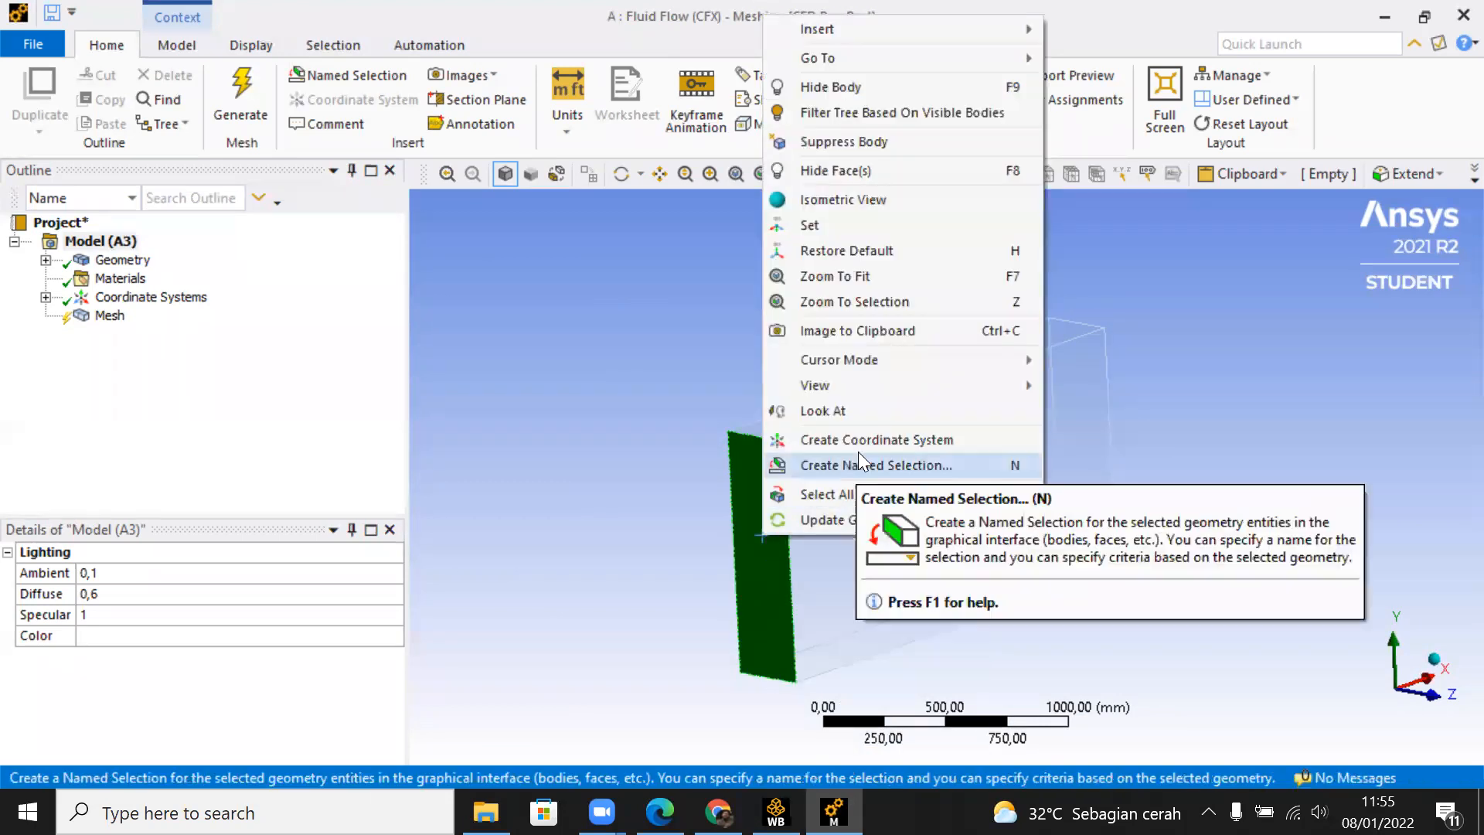
{"action": "left_click", "coordinate": [878, 466]}
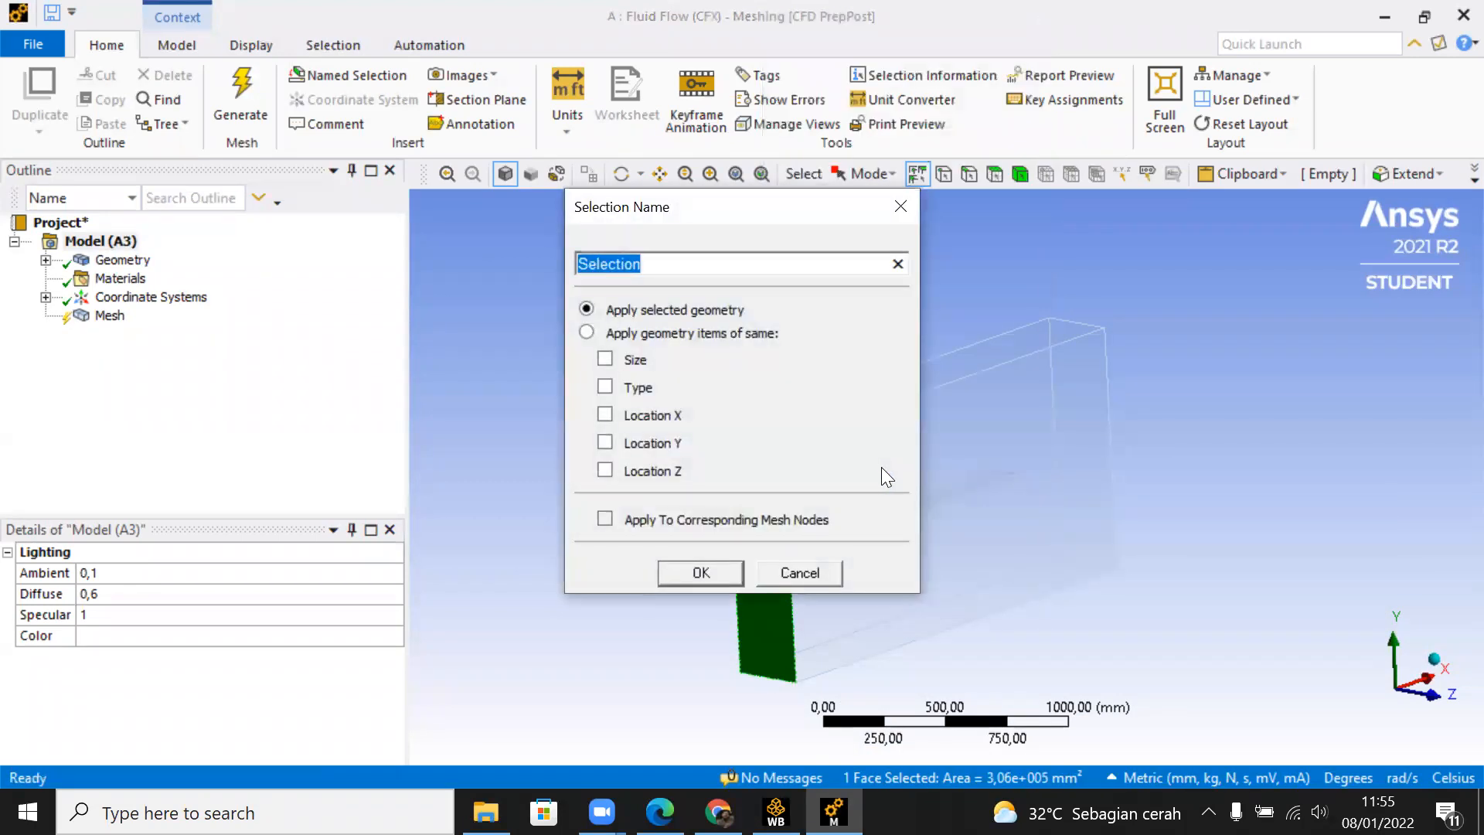
{"action": "type", "text": "inlet"}
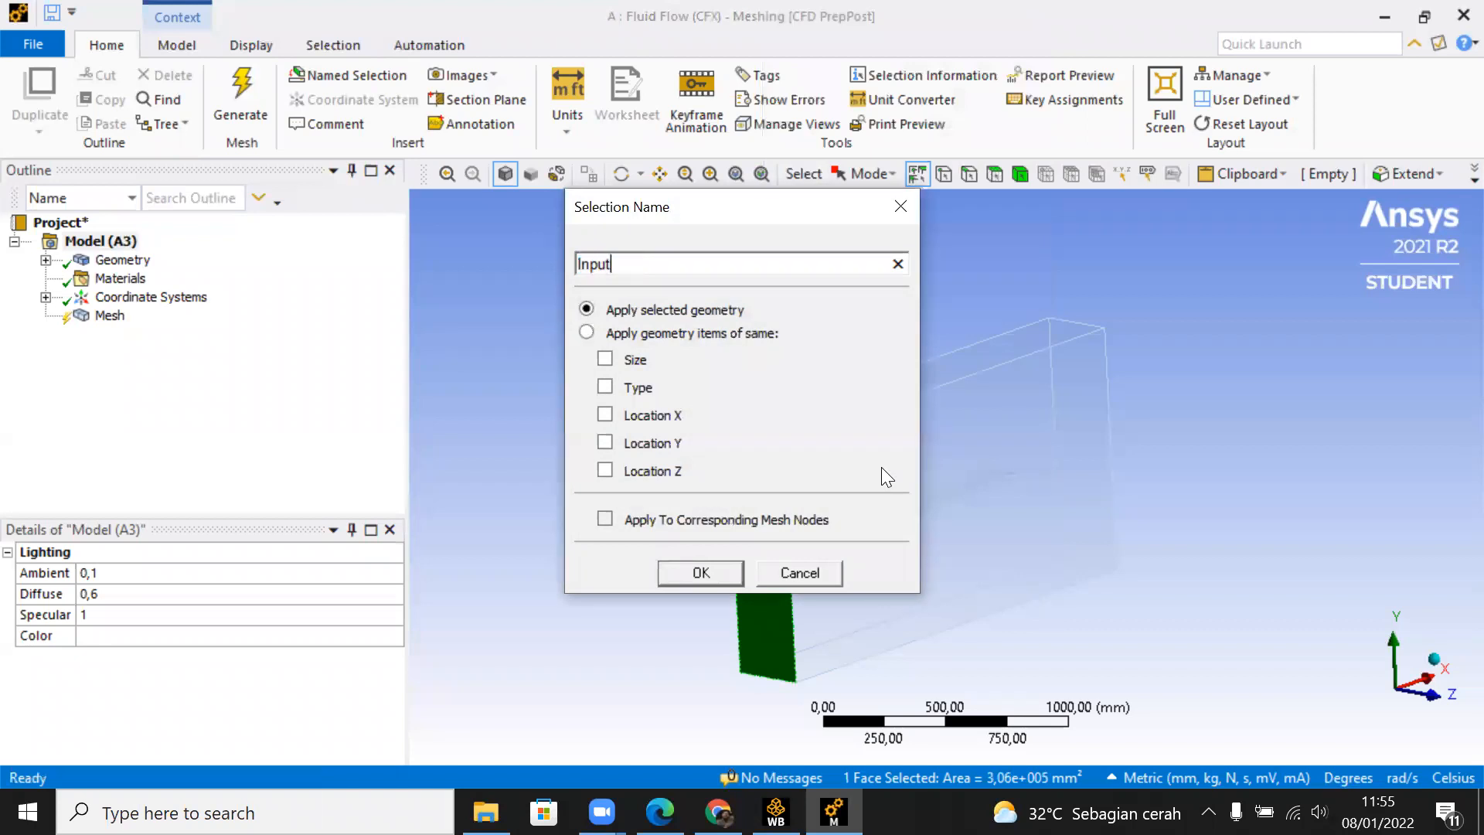
{"action": "key", "text": "Return"}
Step: Create a named selection called Output on the +X end face of the fluid domain
{"action": "middle_click_drag", "start_coordinate": [1141, 552], "coordinate": [745, 572]}
{"action": "right_click", "coordinate": [952, 474]}
{"action": "left_click", "coordinate": [975, 549]}
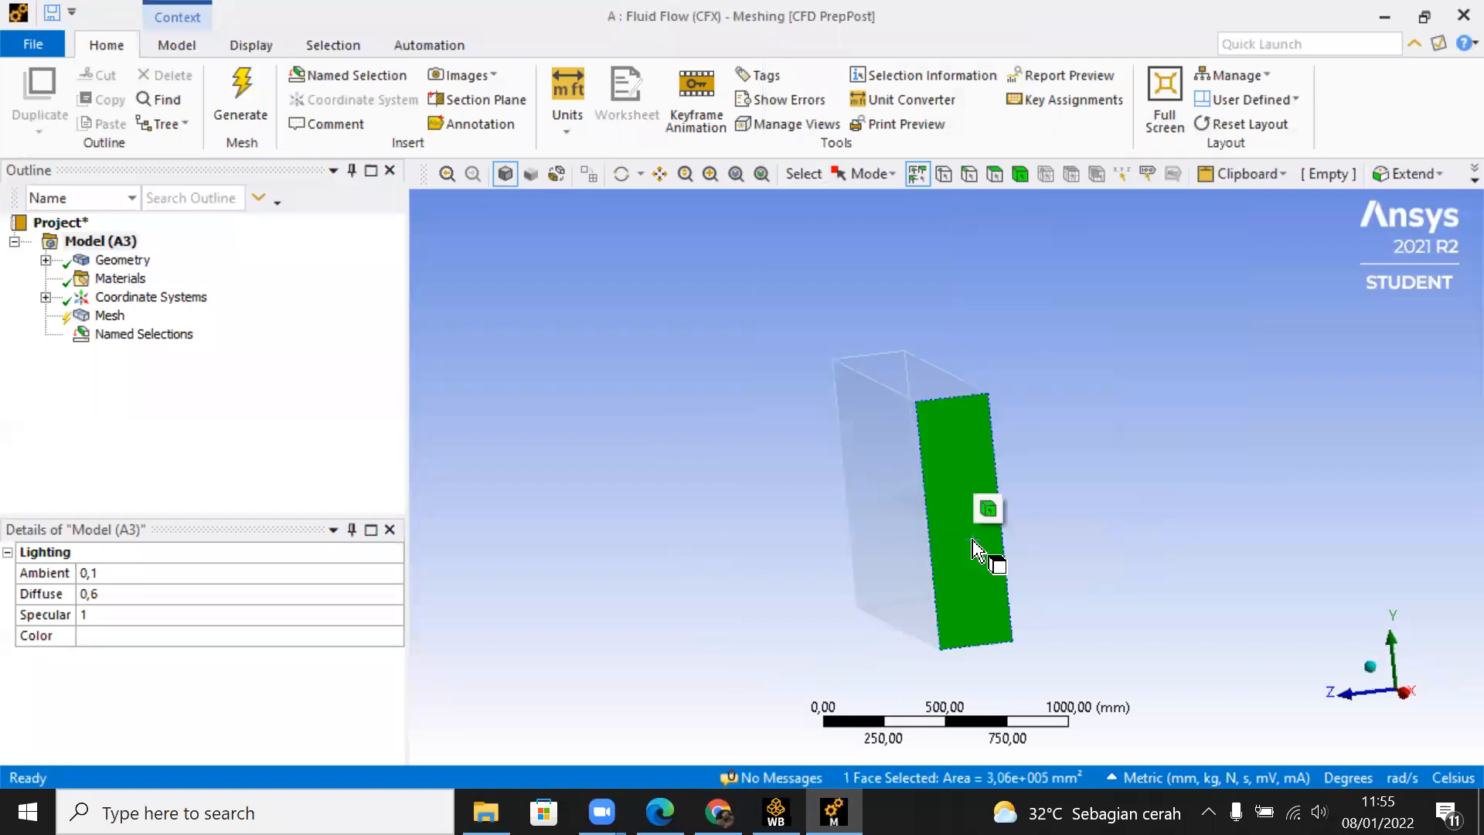
{"action": "right_click", "coordinate": [973, 540]}
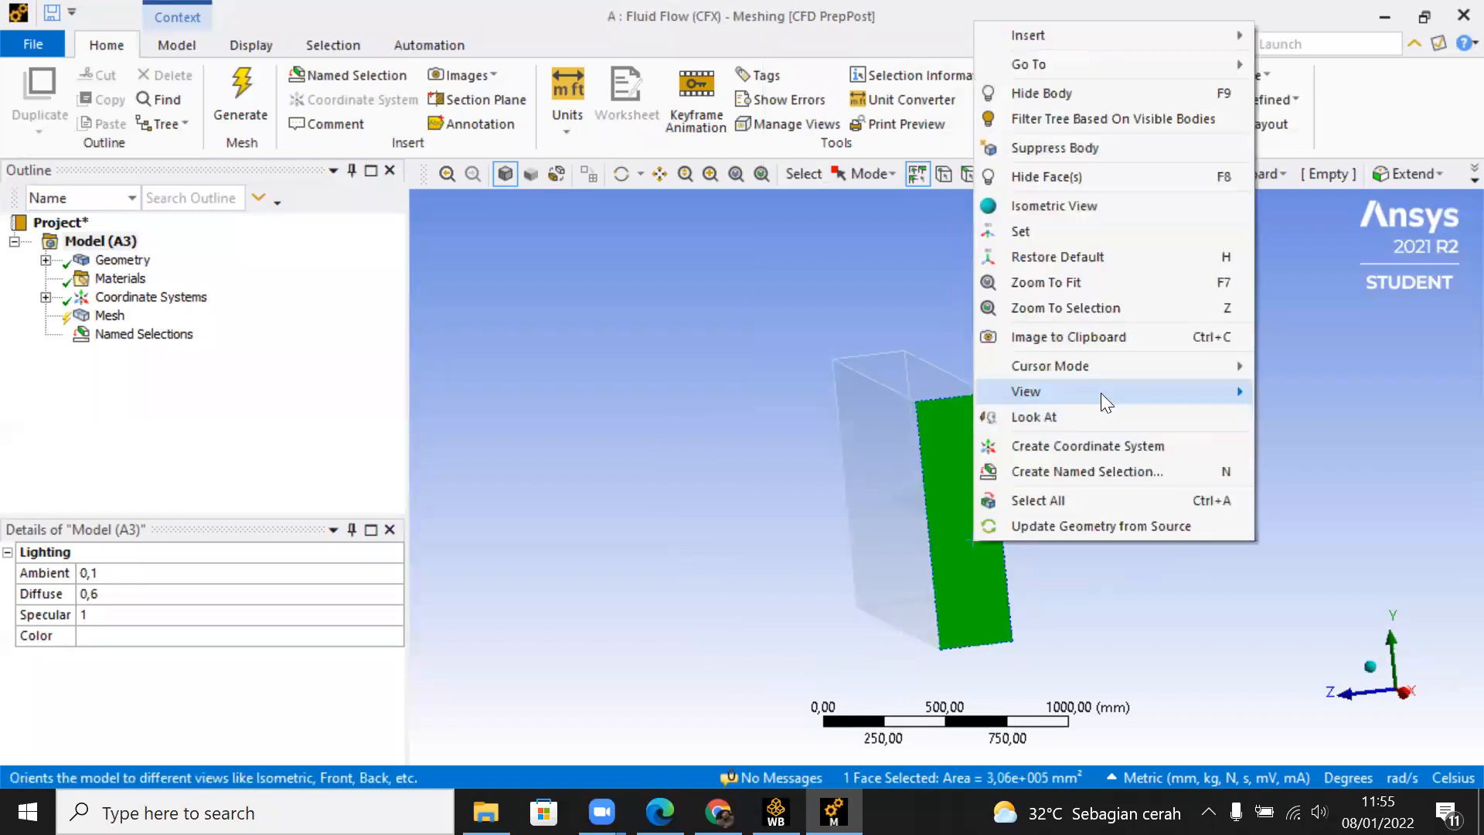
{"action": "left_click", "coordinate": [1110, 475]}
{"action": "type", "text": "Output"}
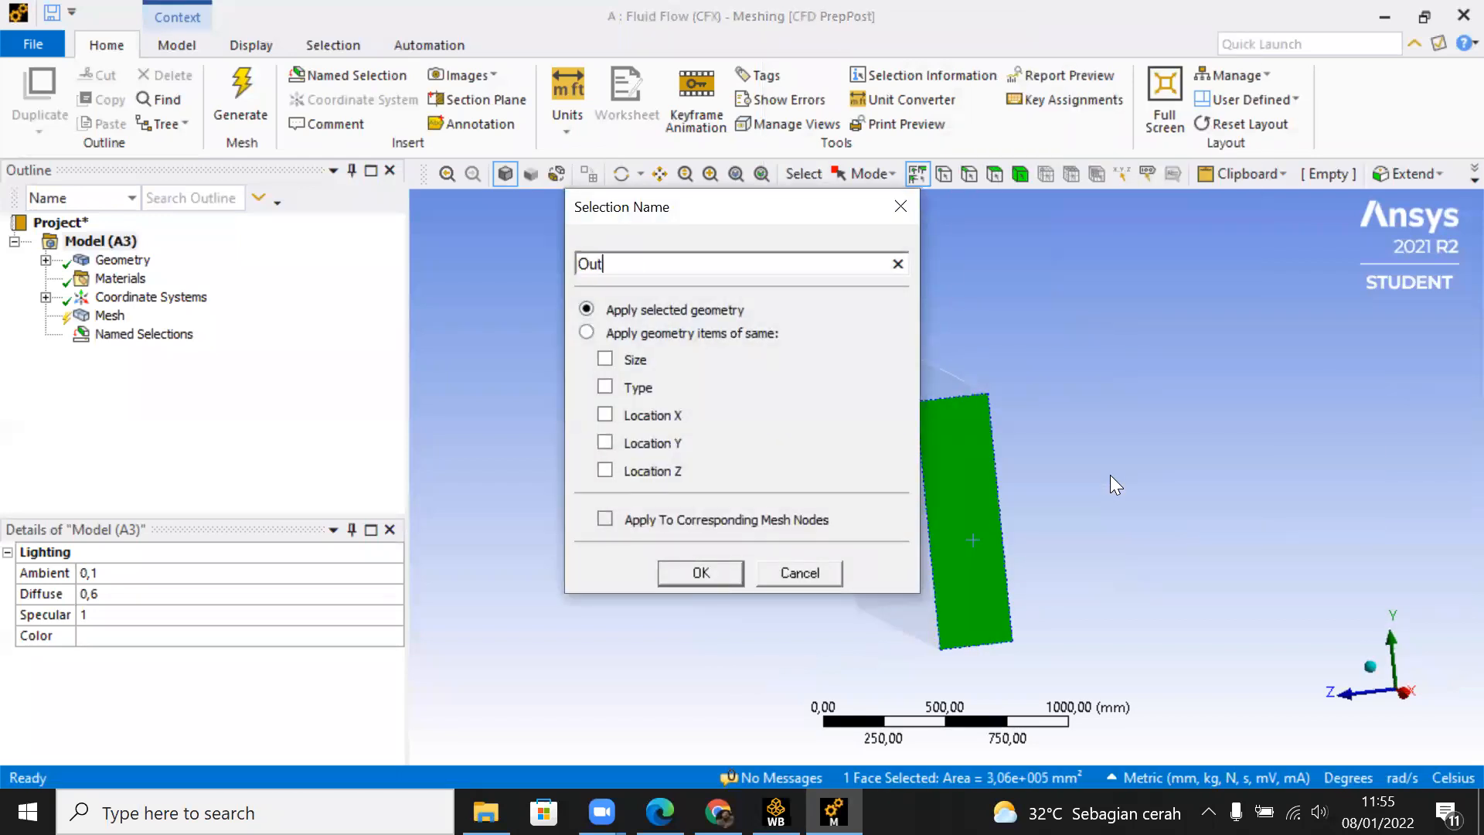
{"action": "key", "text": "Return"}
Step: Create a named selection called Farfield from the four long outer faces of the fluid domain
{"action": "middle_click_drag", "start_coordinate": [1110, 475], "coordinate": [917, 547]}
{"action": "left_click", "coordinate": [1046, 605]}
{"action": "middle_click_drag", "start_coordinate": [1046, 605], "coordinate": [954, 580]}
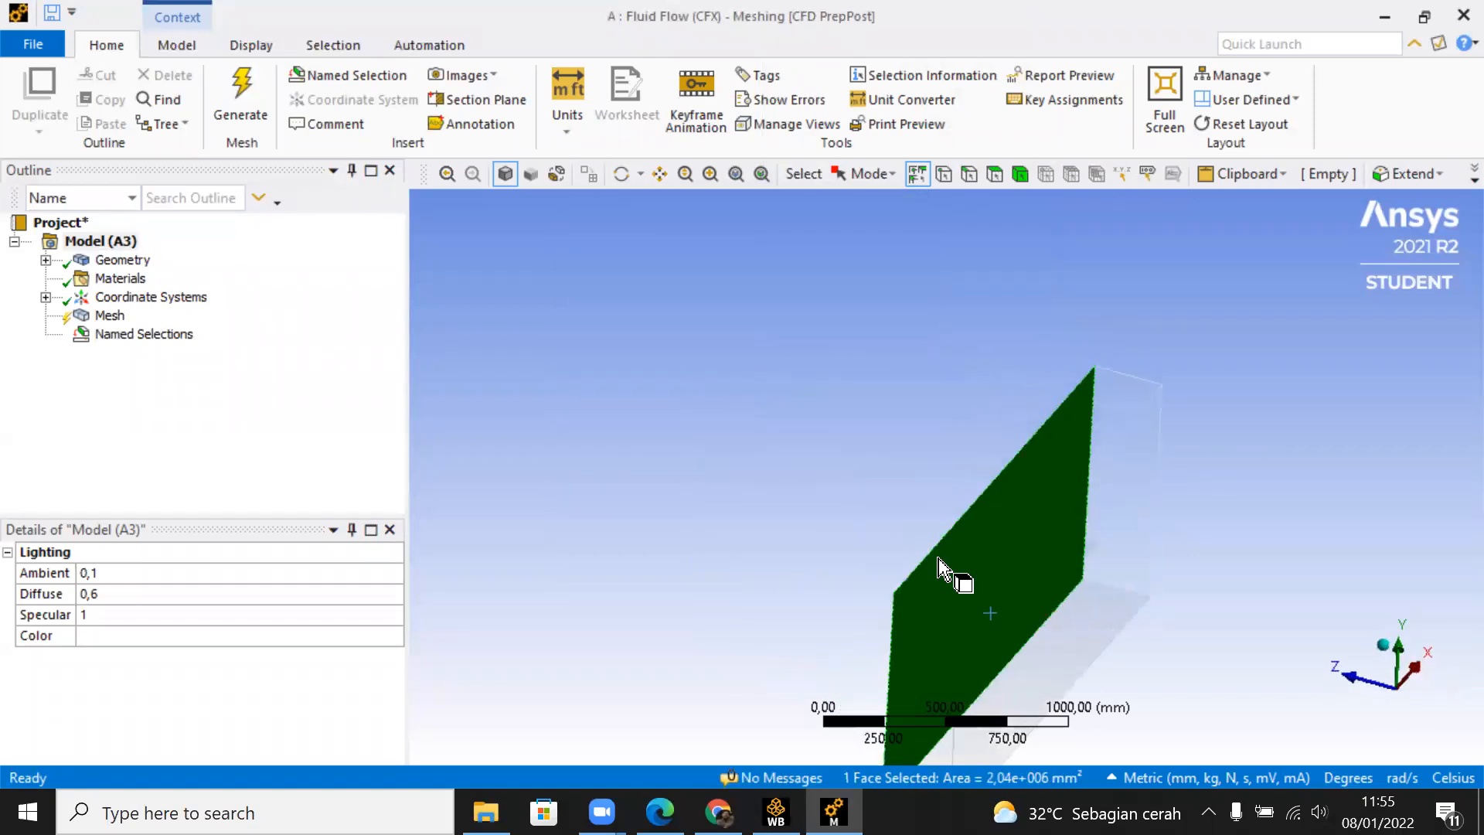
{"action": "left_click", "coordinate": [1075, 640], "text": "ctrl"}
{"action": "middle_click_drag", "start_coordinate": [1176, 606], "coordinate": [967, 615]}
{"action": "left_click", "coordinate": [1231, 546], "text": "ctrl"}
{"action": "middle_click_drag", "start_coordinate": [1230, 546], "coordinate": [1109, 568]}
{"action": "left_click", "coordinate": [1136, 450], "text": "ctrl"}
{"action": "right_click", "coordinate": [1136, 451]}
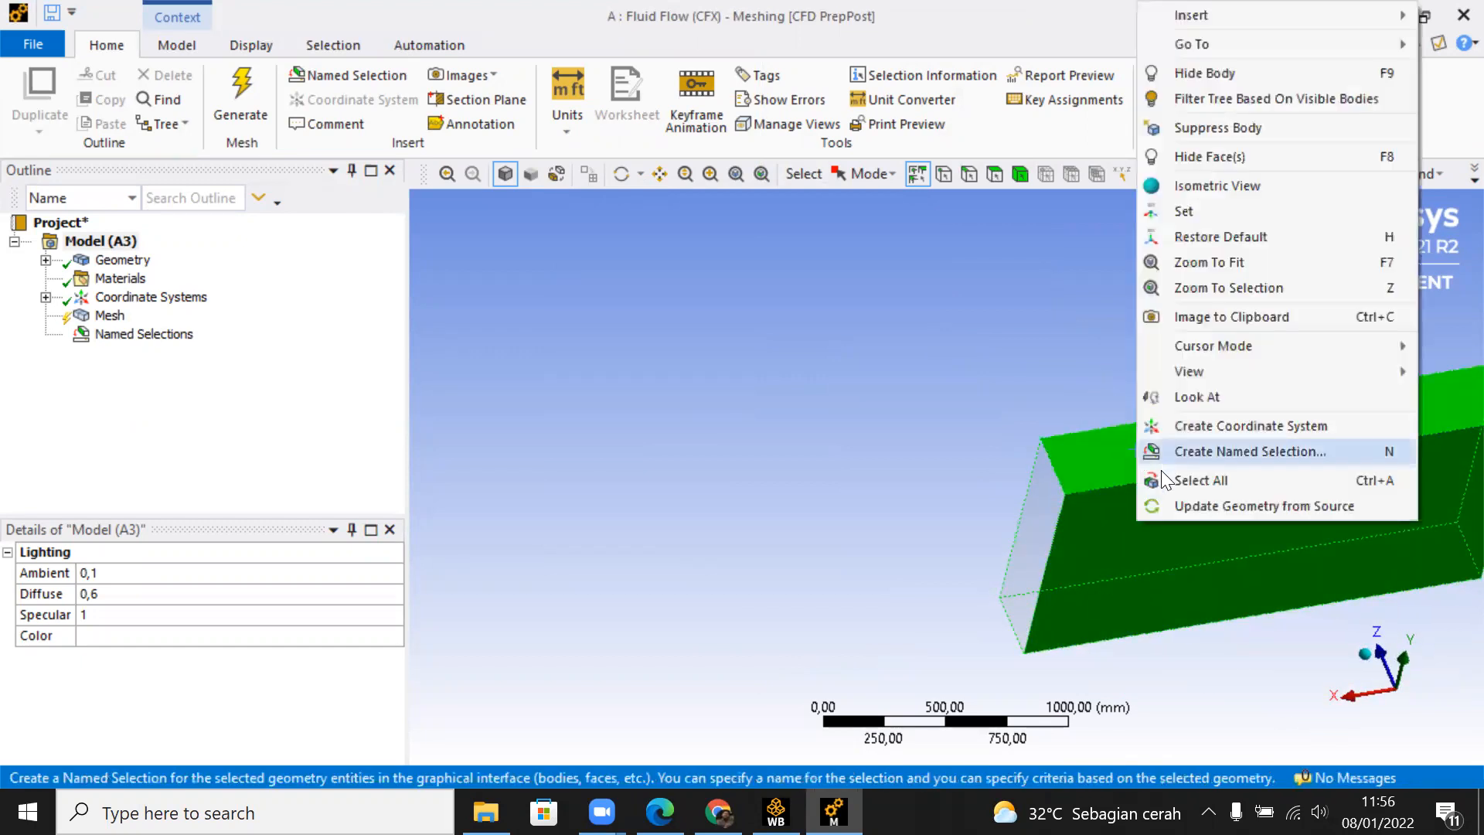
{"action": "left_click", "coordinate": [1172, 450]}
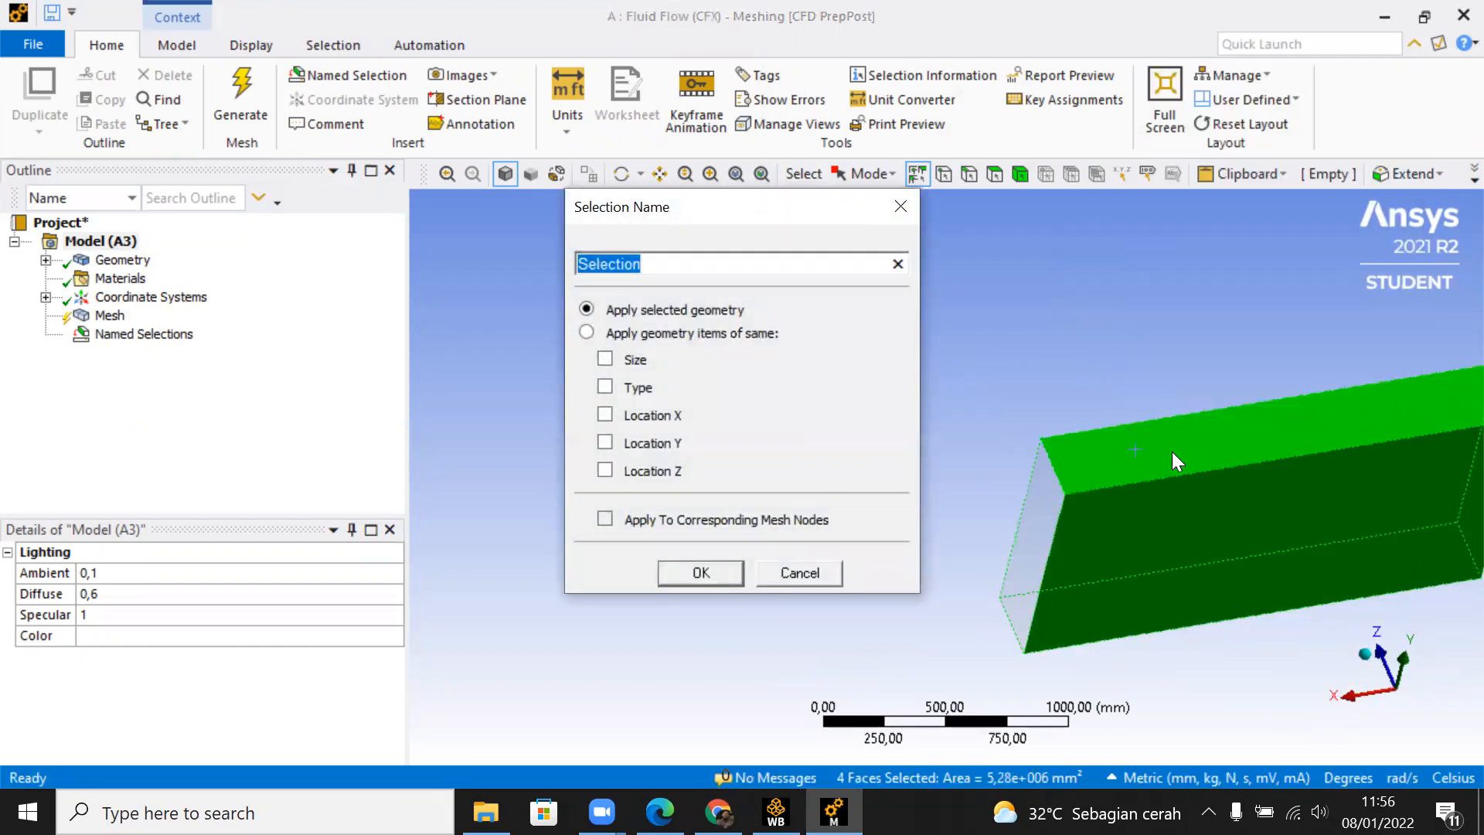
{"action": "type", "text": "Farfi"}
{"action": "type", "text": "d"}
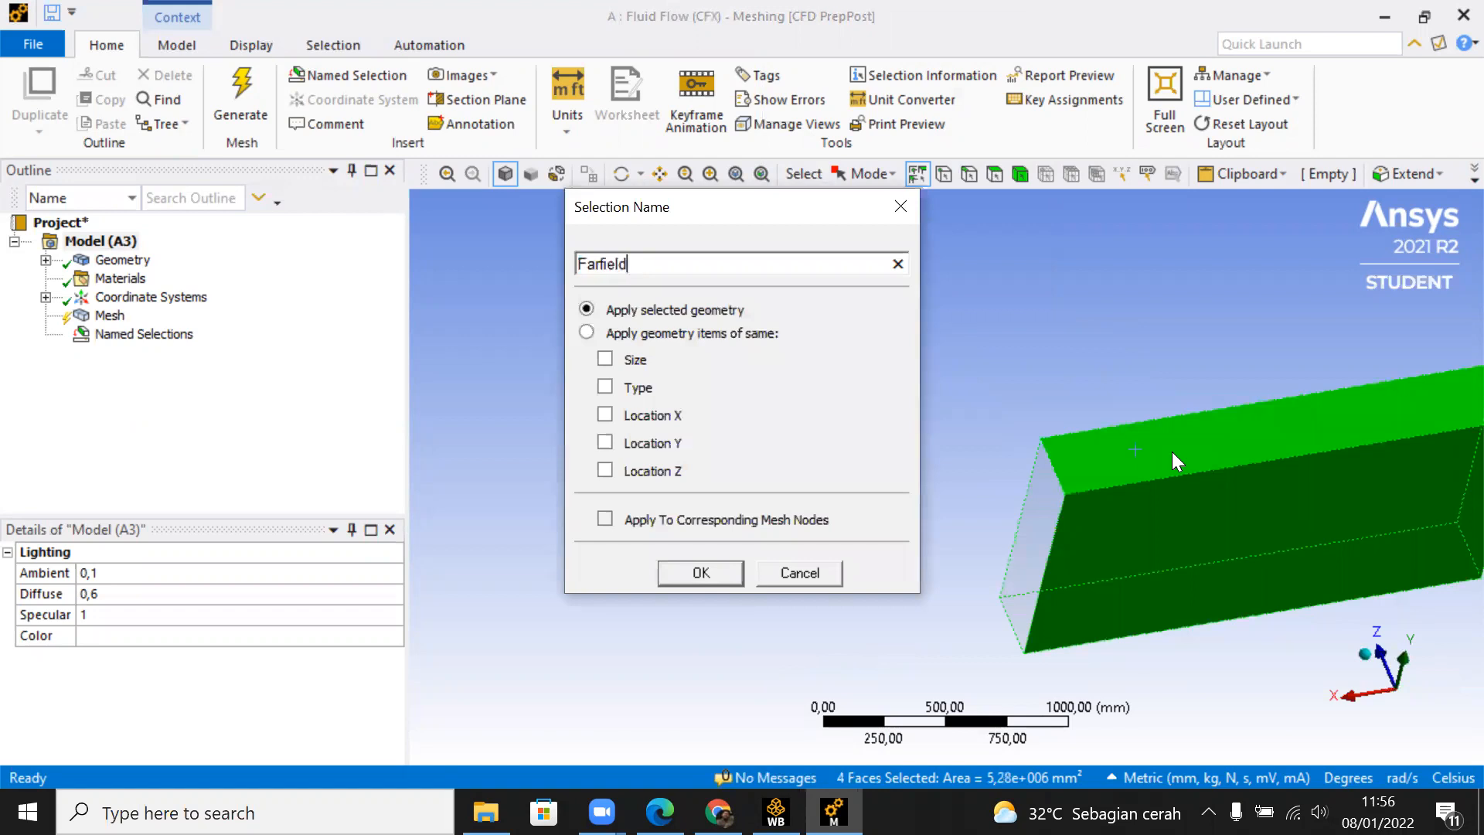
{"action": "key", "text": "Return"}
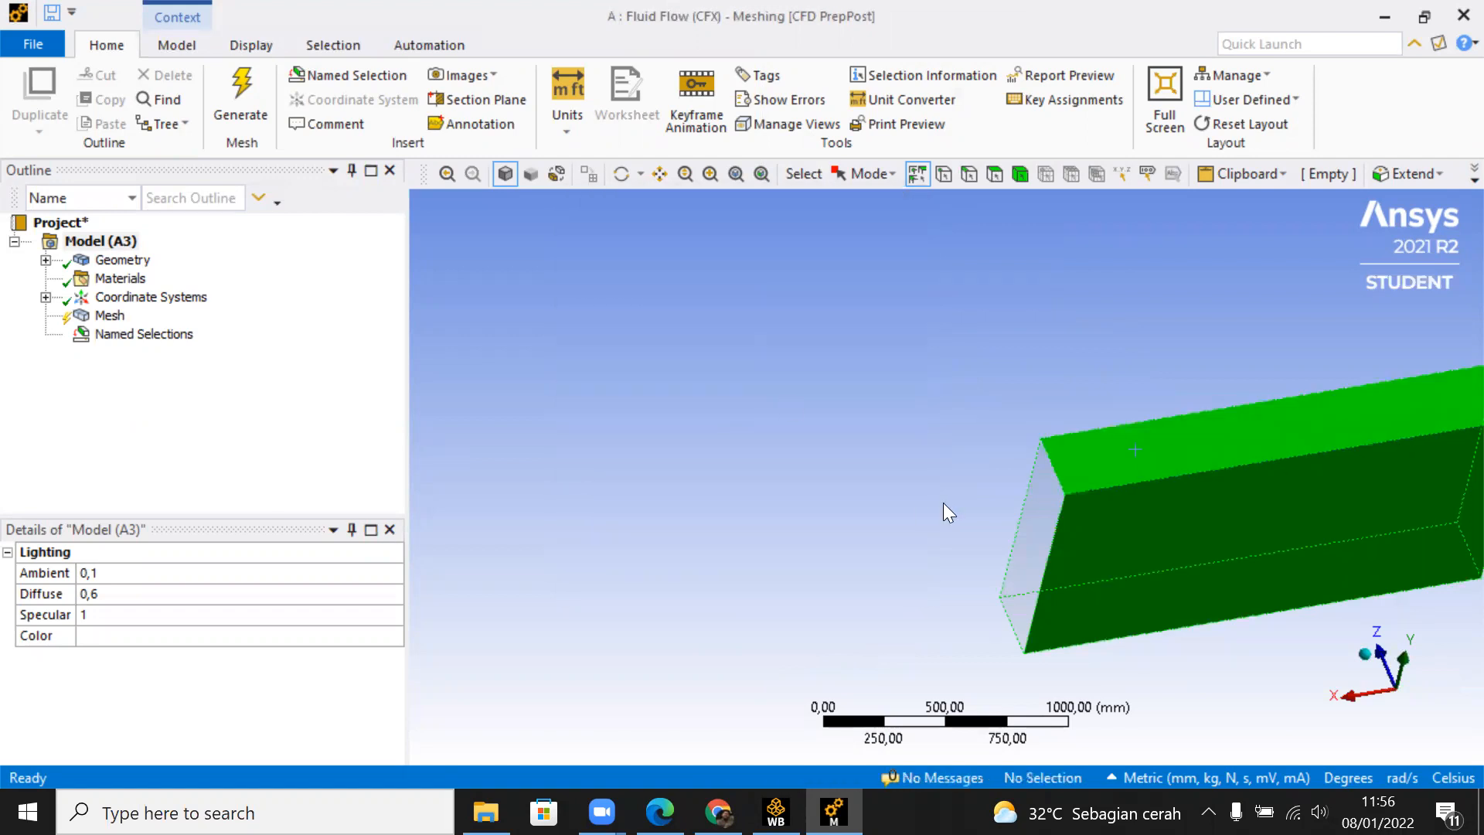
Step: List the created named selections and inspect the fluid domain with its plate-shaped cavity
{"action": "middle_click_drag", "start_coordinate": [950, 512], "coordinate": [961, 440]}
{"action": "left_click", "coordinate": [144, 334]}
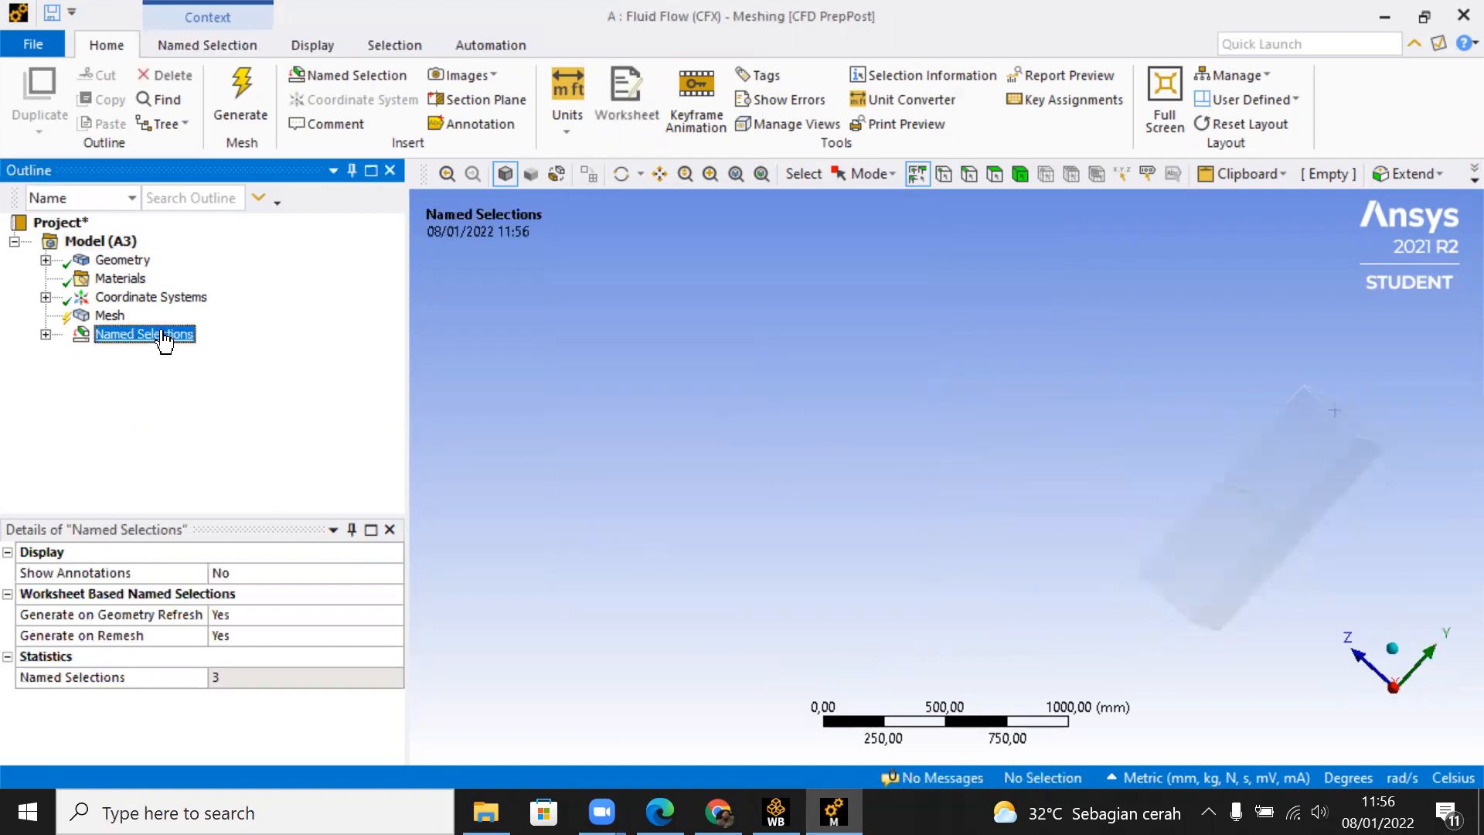
{"action": "left_click", "coordinate": [45, 334]}
{"action": "middle_click_drag", "start_coordinate": [940, 450], "coordinate": [958, 417]}
{"action": "left_click", "coordinate": [959, 418]}
{"action": "mouse_move", "coordinate": [812, 401]}
{"action": "middle_mouse_down"}
{"action": "mouse_move", "coordinate": [796, 391]}
{"action": "mouse_move", "coordinate": [872, 391]}
{"action": "mouse_move", "coordinate": [1010, 464]}
{"action": "mouse_move", "coordinate": [982, 473]}
{"action": "mouse_move", "coordinate": [1047, 474]}
{"action": "mouse_move", "coordinate": [1021, 475]}
{"action": "middle_mouse_up"}
{"action": "scroll", "coordinate": [994, 464], "scroll_direction": "up", "scroll_amount": 3}
{"action": "left_click", "coordinate": [1202, 473]}
{"action": "middle_click_drag", "start_coordinate": [1154, 460], "coordinate": [1045, 468]}
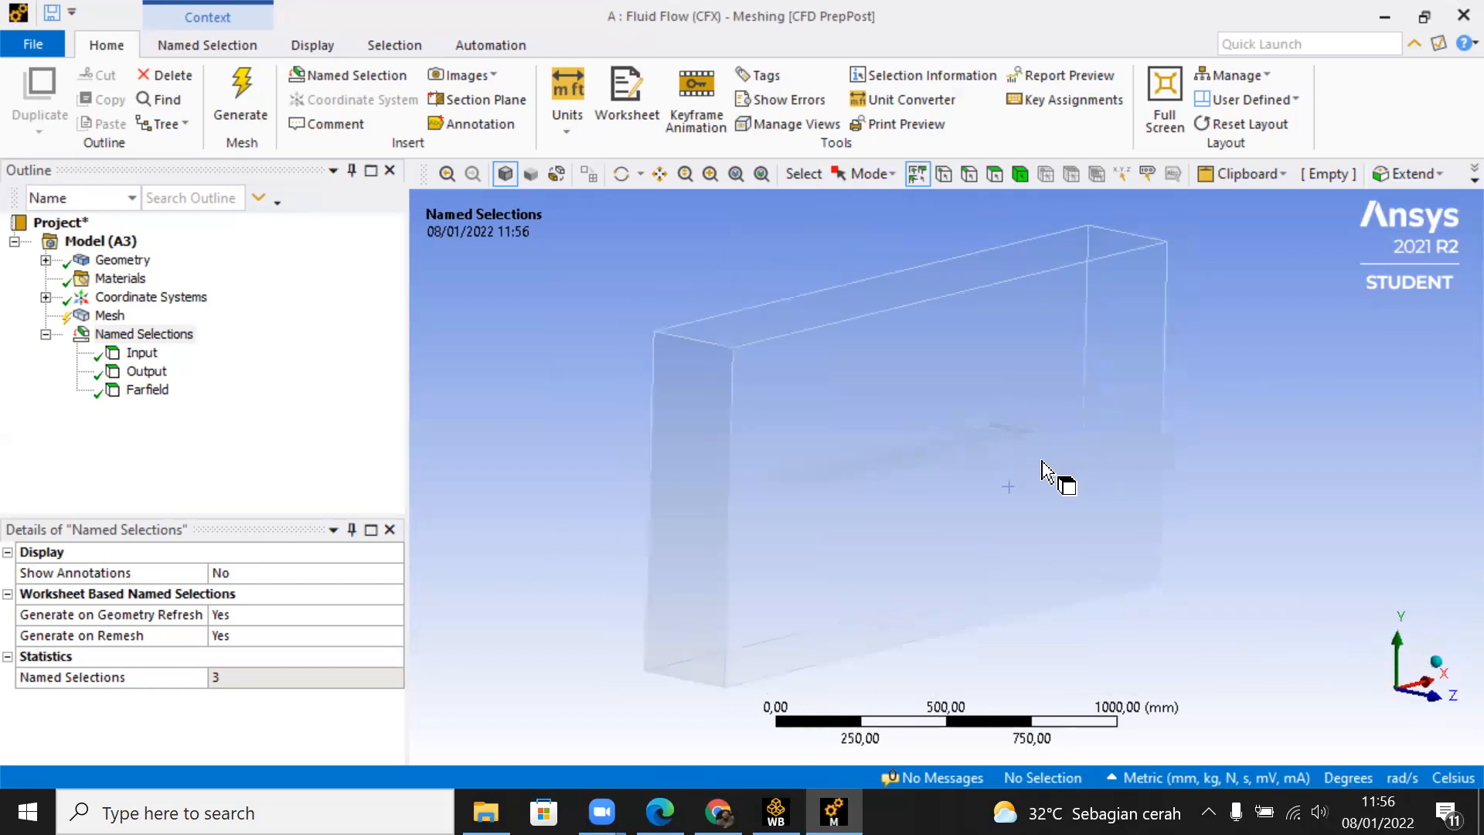
Step: Create a section plane that cuts the fluid domain lengthwise along X through the middle of its width
{"action": "middle_click_drag", "start_coordinate": [904, 402], "coordinate": [781, 406]}
{"action": "left_click", "coordinate": [1398, 646]}
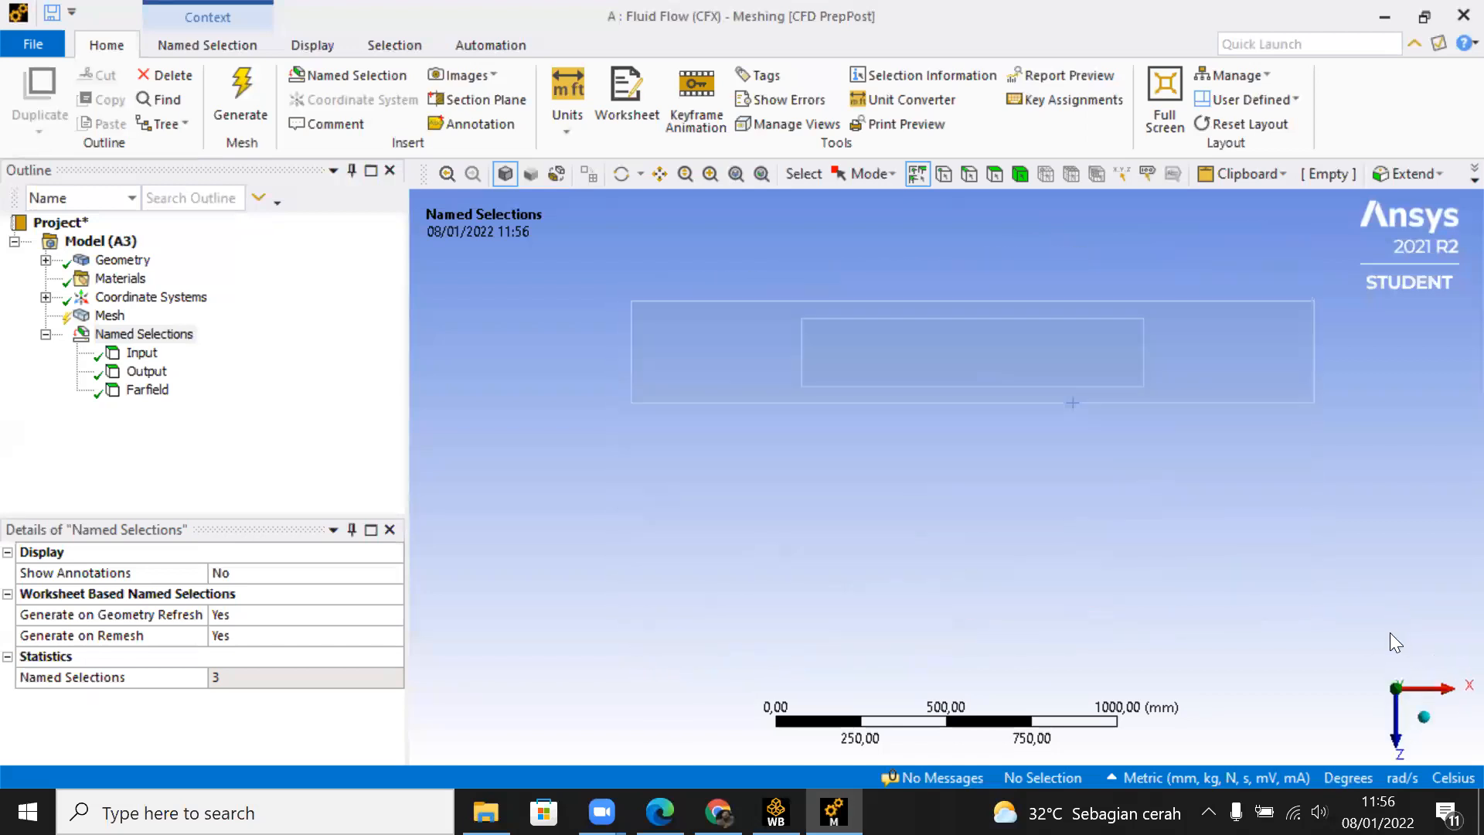
{"action": "middle_click_drag", "start_coordinate": [1068, 446], "coordinate": [1015, 548], "text": "ctrl"}
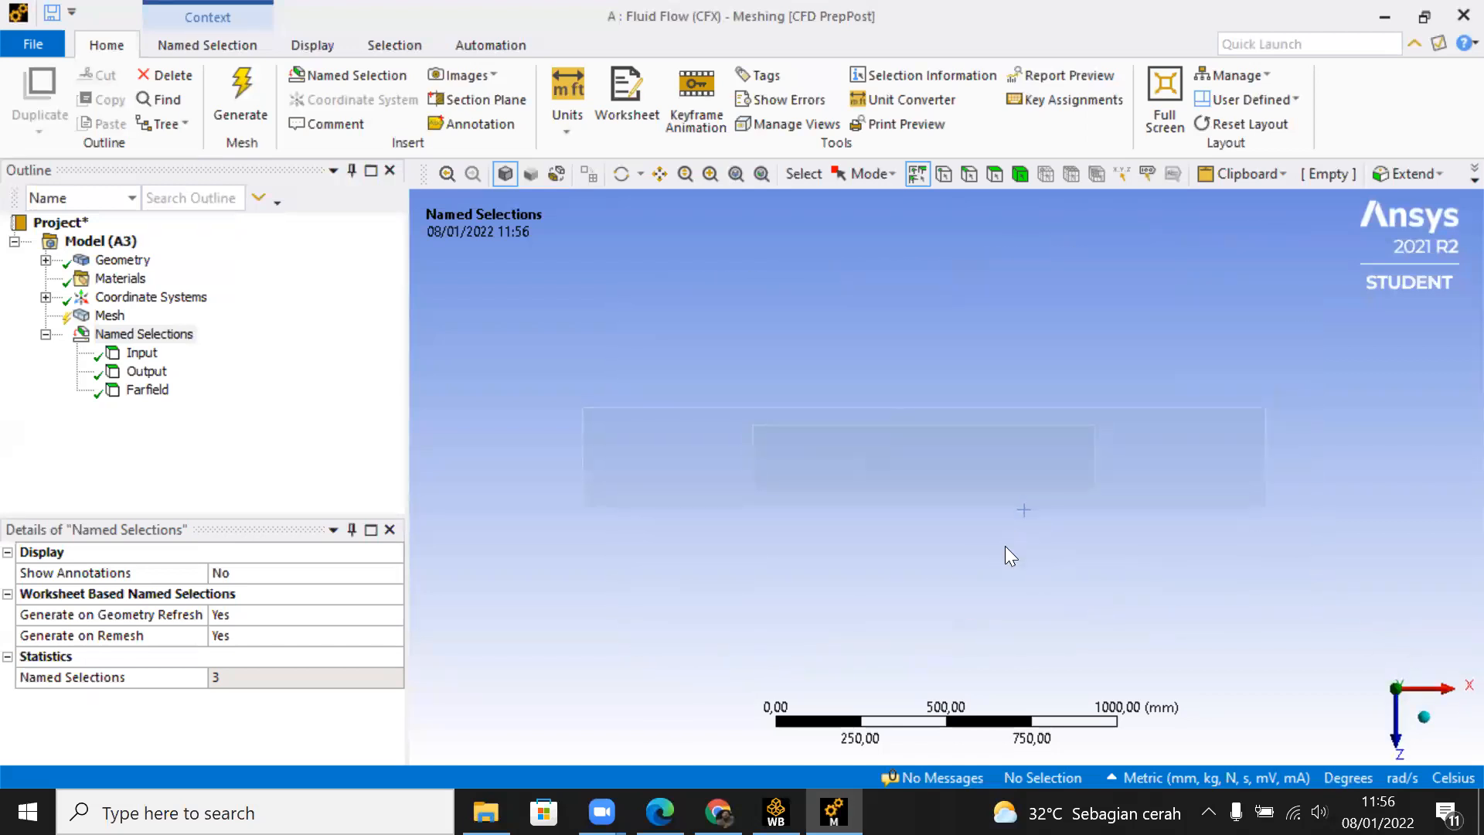
{"action": "left_click", "coordinate": [479, 99]}
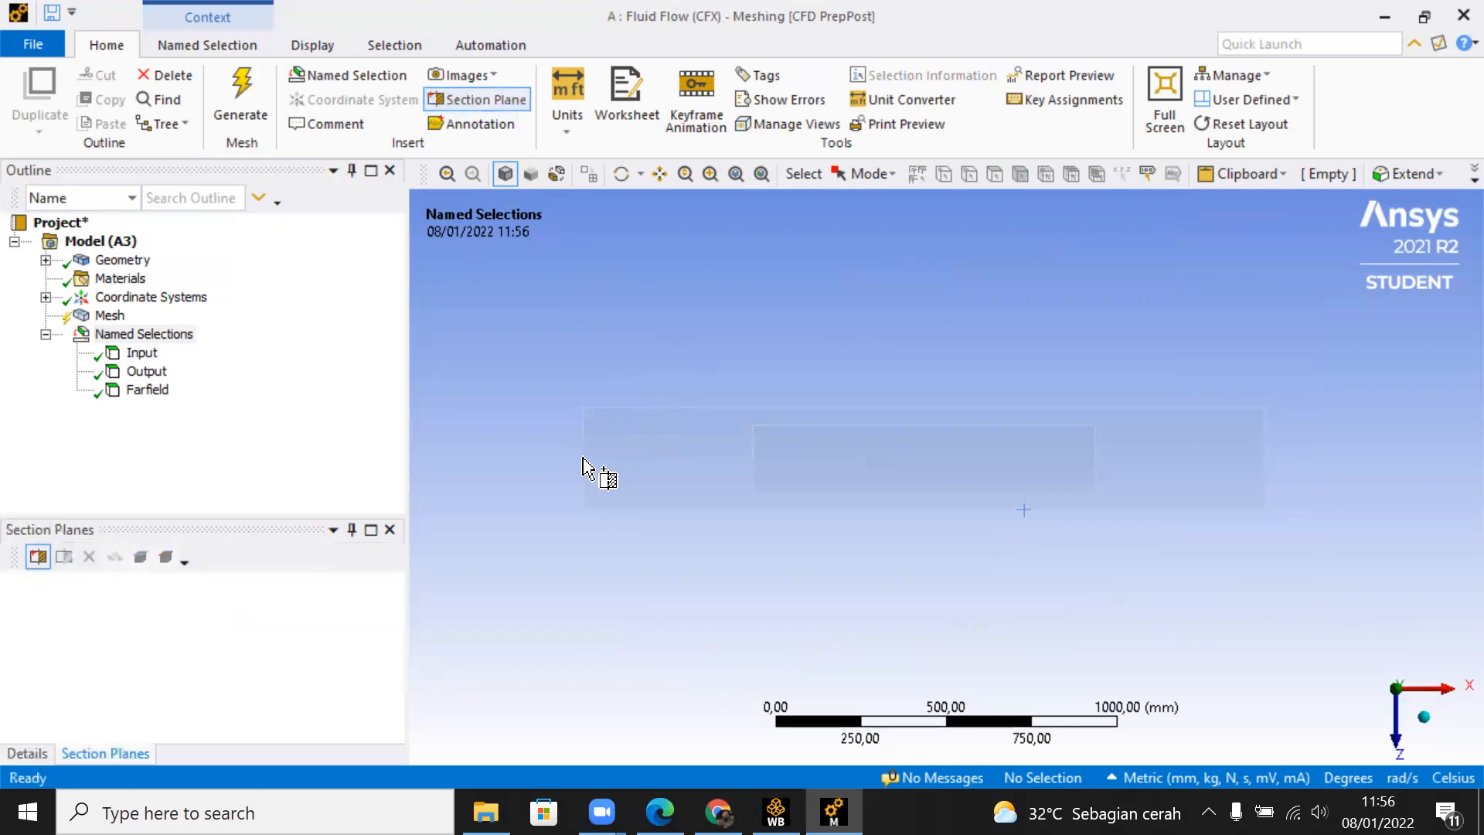
{"action": "left_click_drag", "start_coordinate": [581, 458], "coordinate": [1267, 460]}
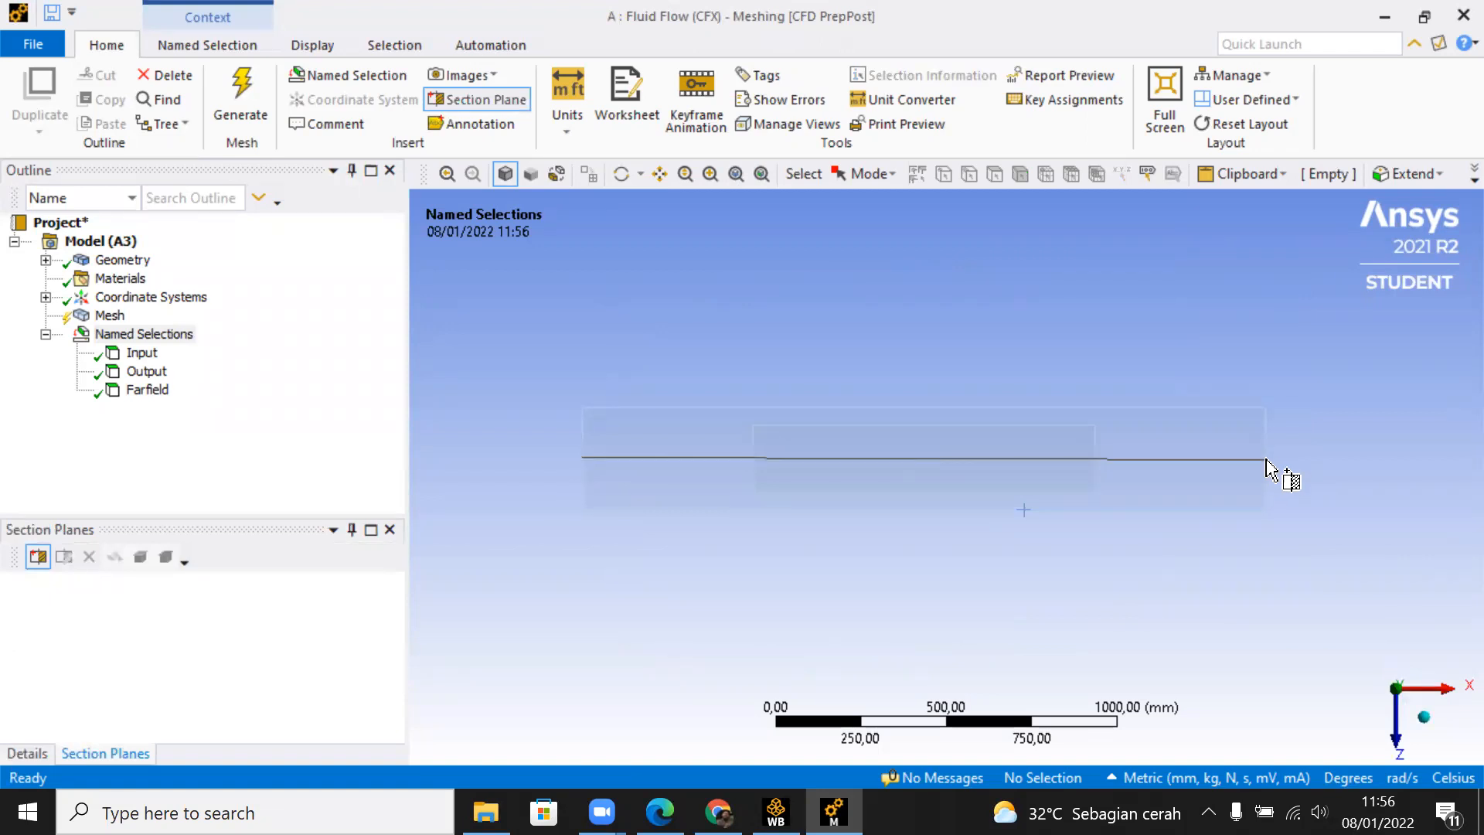
{"action": "left_click_drag", "start_coordinate": [1267, 460], "coordinate": [1265, 456]}
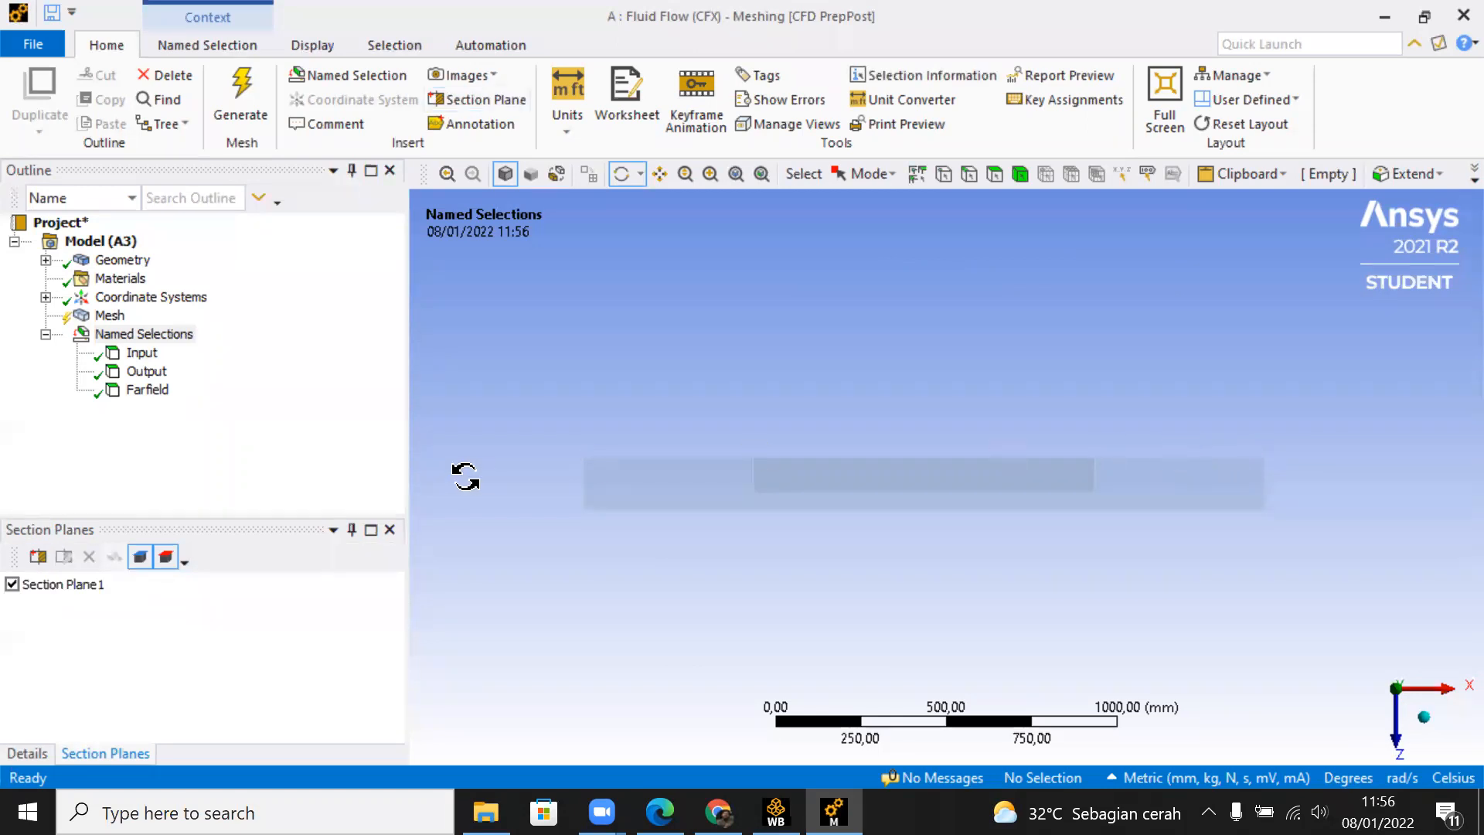
Step: Deactivate the lengthwise section plane and create a second one cutting crosswise through the middle of the fluid domain's length
{"action": "left_click_drag", "start_coordinate": [627, 504], "coordinate": [564, 563]}
{"action": "left_click", "coordinate": [11, 585]}
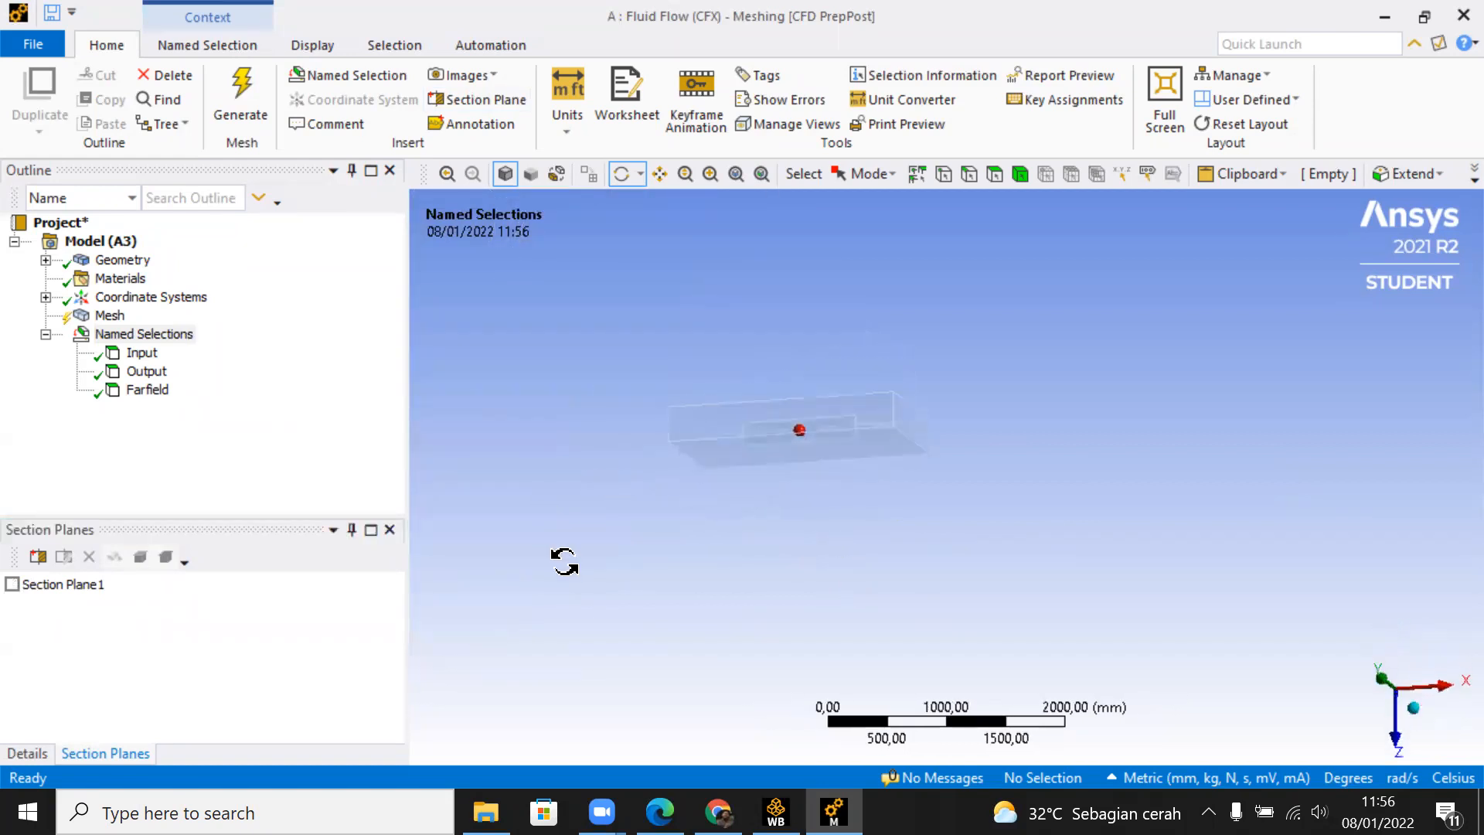
{"action": "left_click", "coordinate": [1386, 686]}
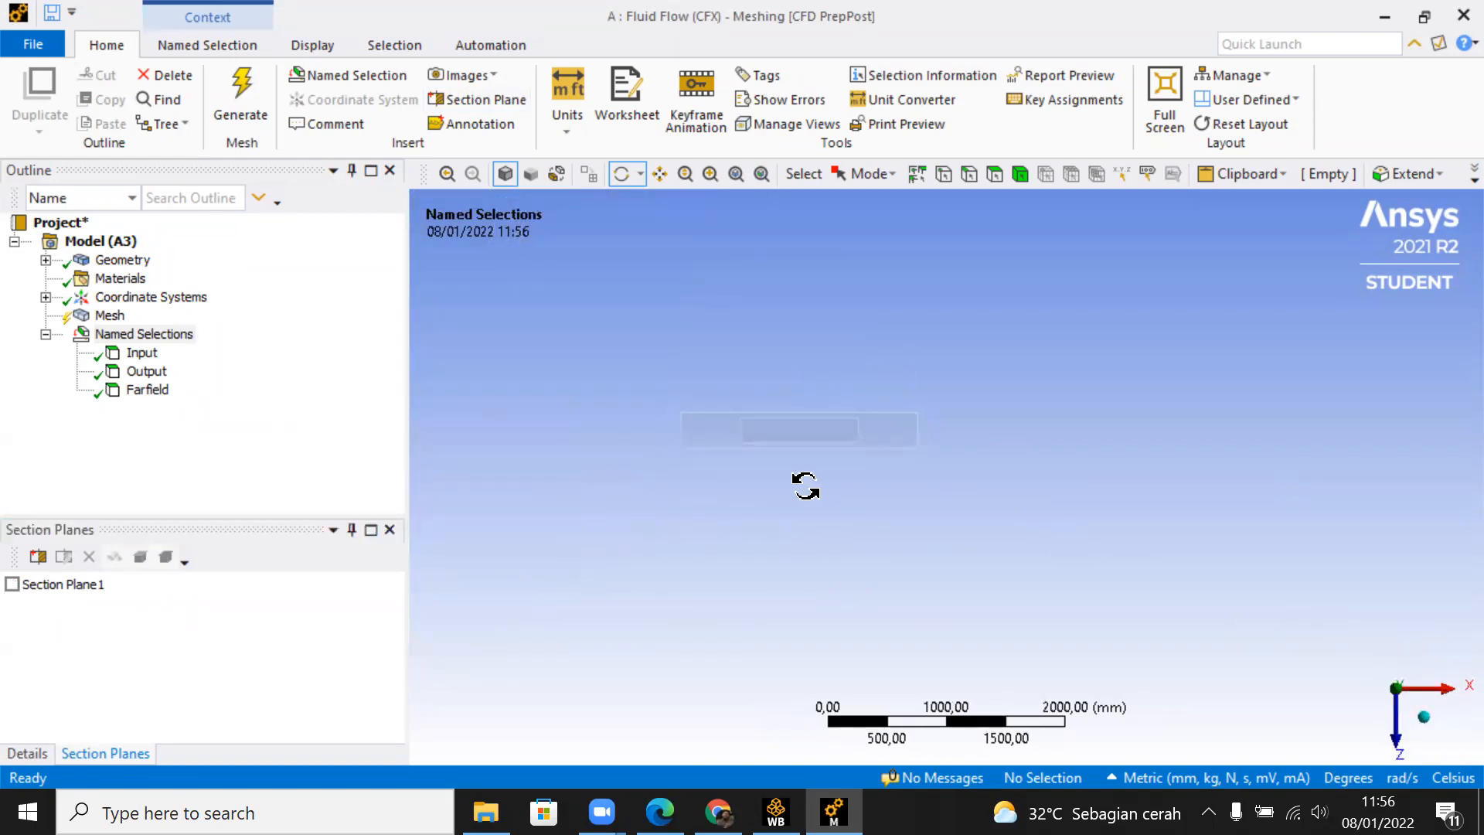
{"action": "scroll", "coordinate": [951, 516], "scroll_direction": "up", "scroll_amount": 3}
{"action": "middle_click_drag", "start_coordinate": [1163, 501], "coordinate": [1011, 512], "text": "ctrl"}
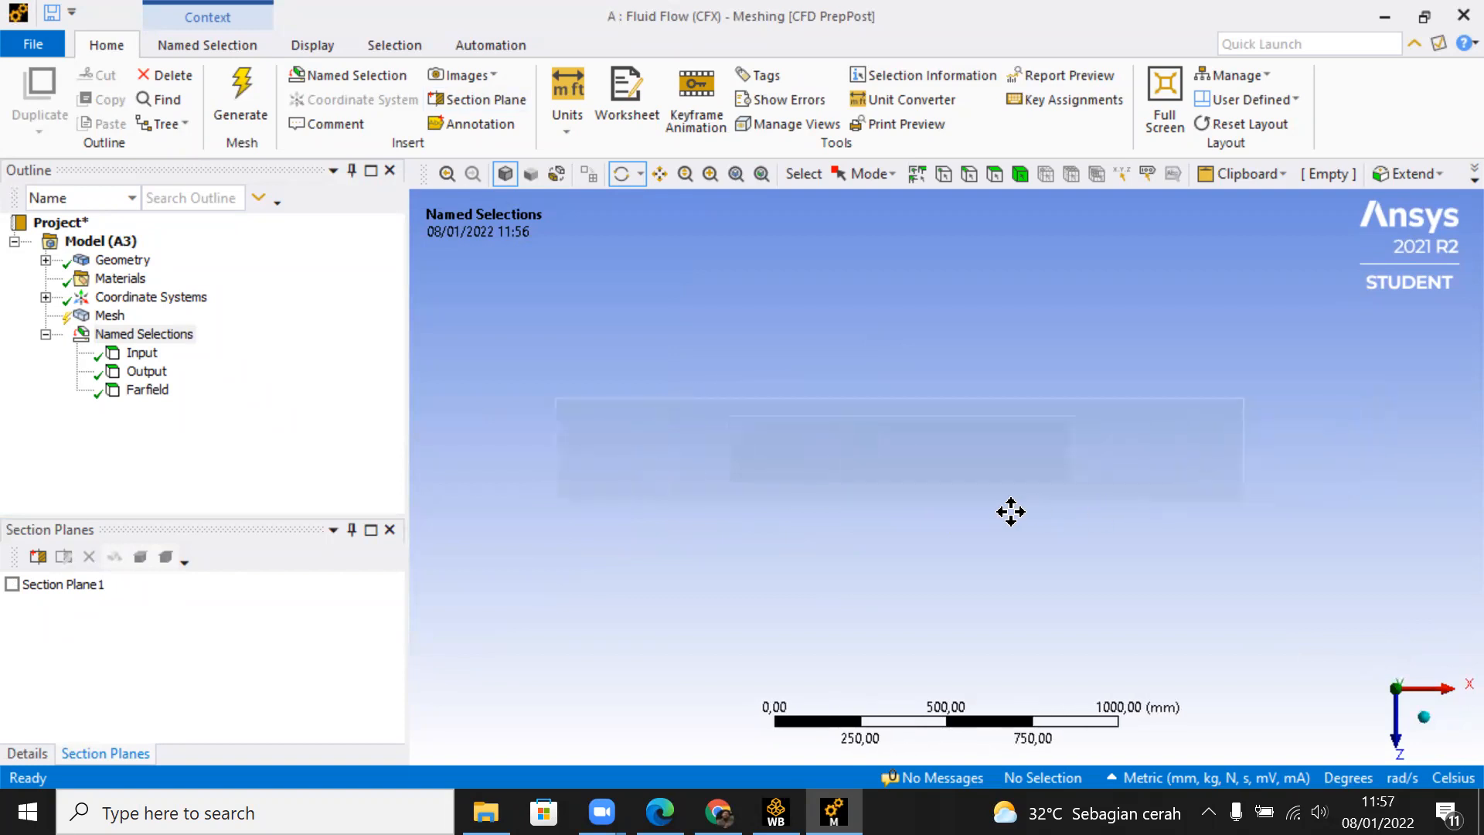
{"action": "scroll", "coordinate": [1019, 513], "scroll_direction": "up", "scroll_amount": 1}
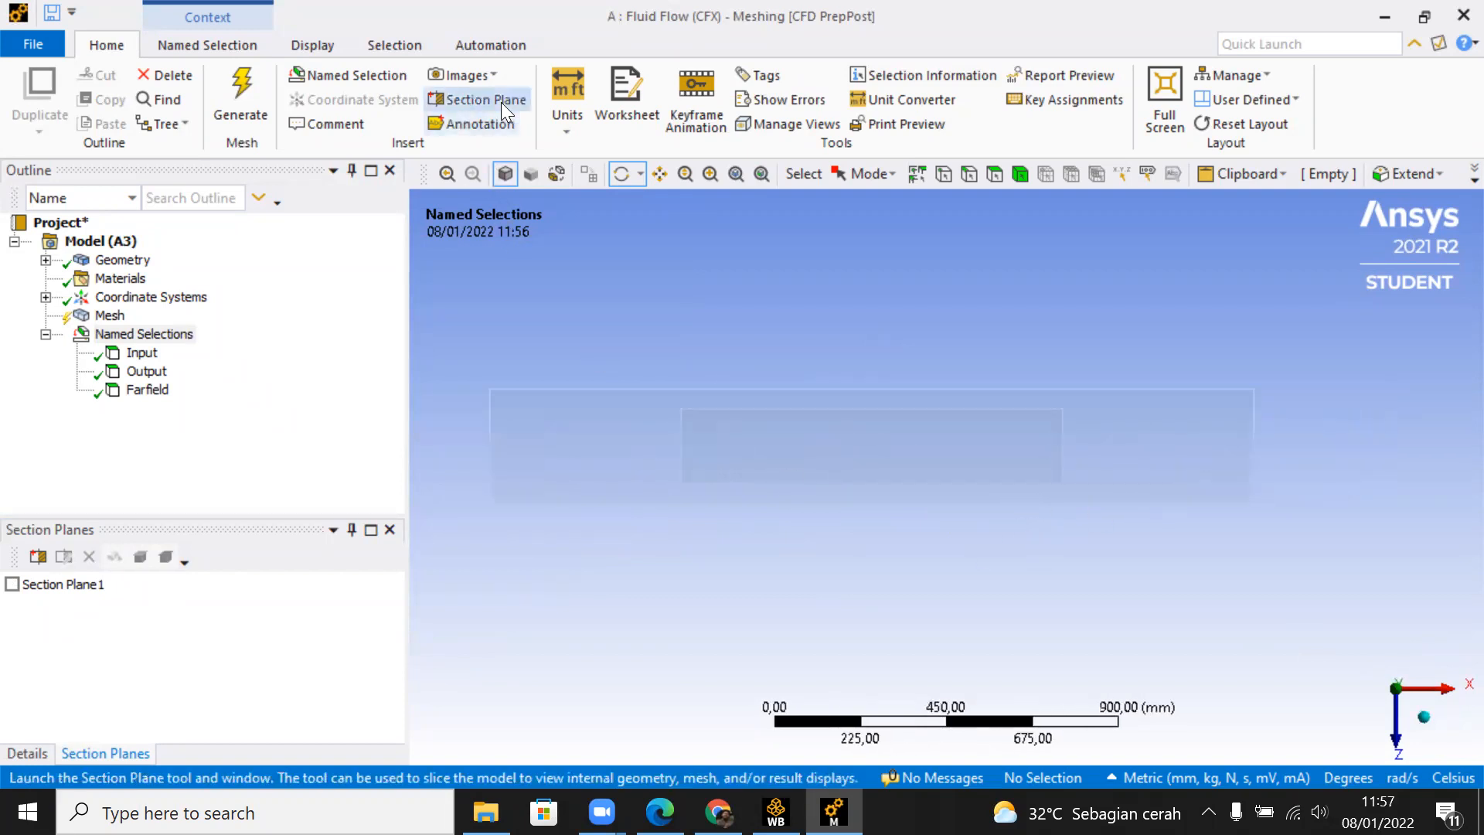
{"action": "left_click", "coordinate": [477, 99]}
{"action": "left_click_drag", "start_coordinate": [868, 391], "coordinate": [869, 449]}
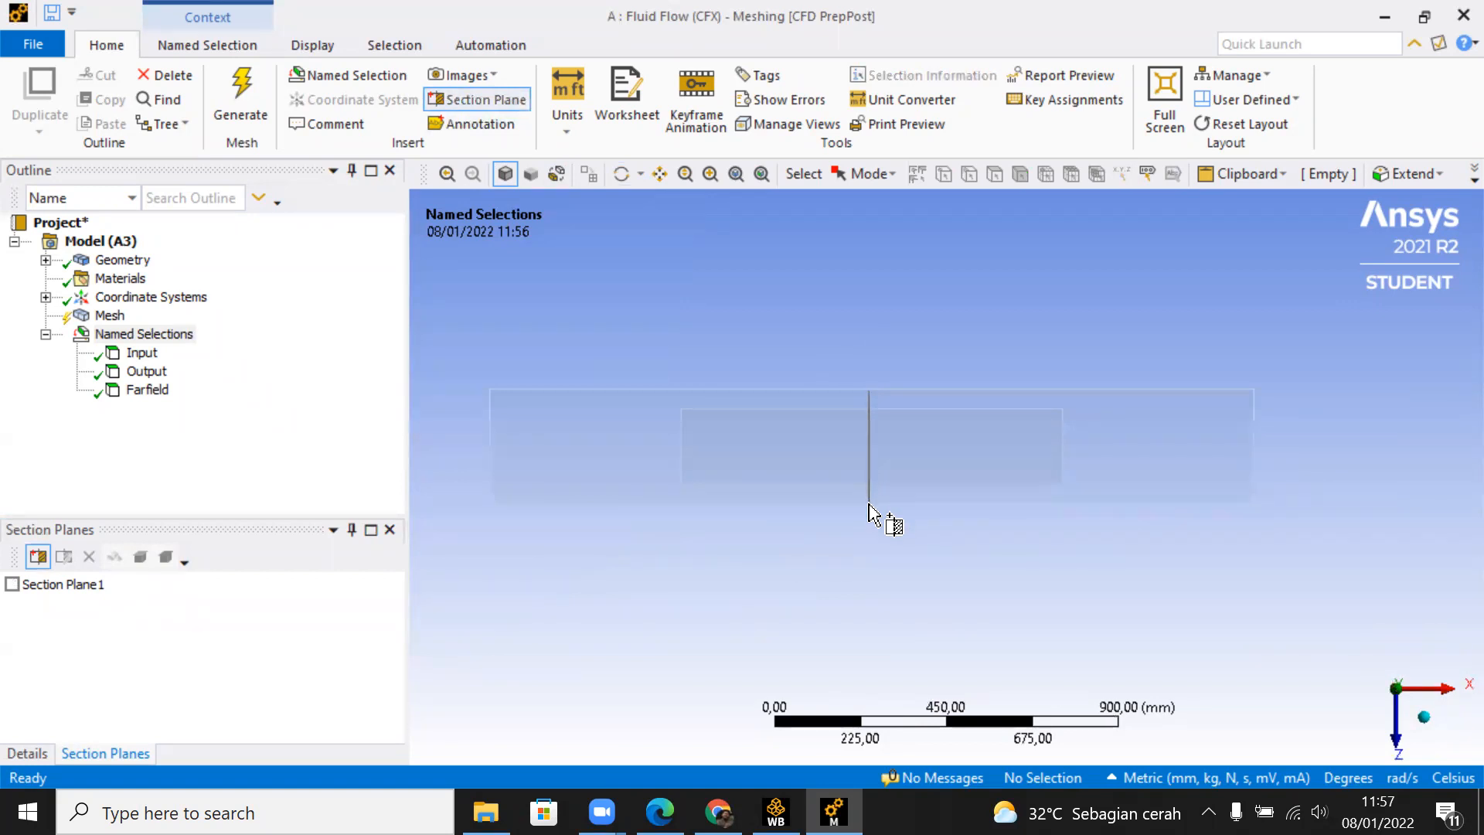
{"action": "left_click_drag", "start_coordinate": [869, 511], "coordinate": [869, 502]}
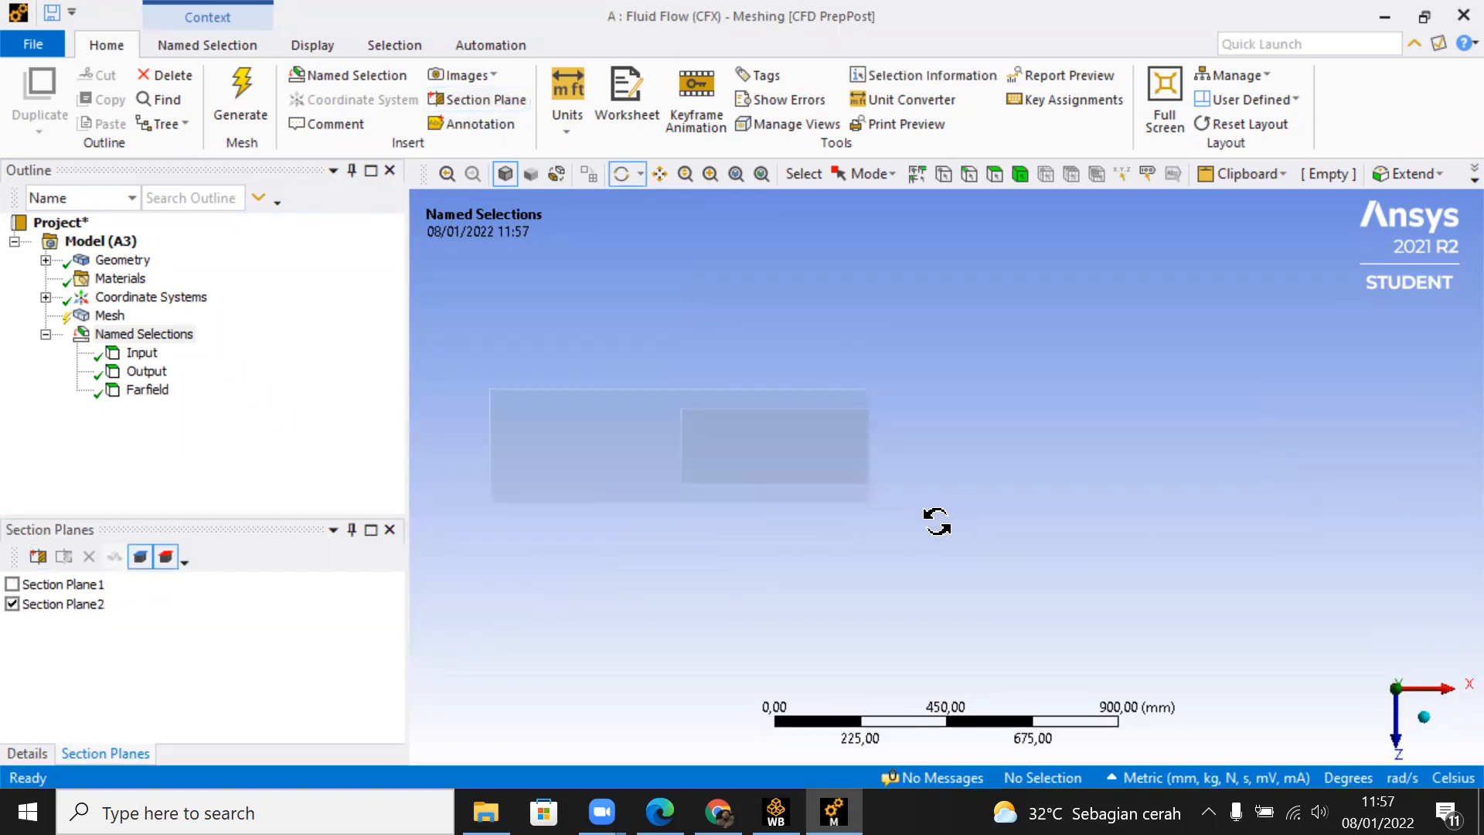
Step: Leave only the lengthwise section plane active and orient the cut so the plate-shaped cavity can be reached
{"action": "left_click", "coordinate": [13, 604]}
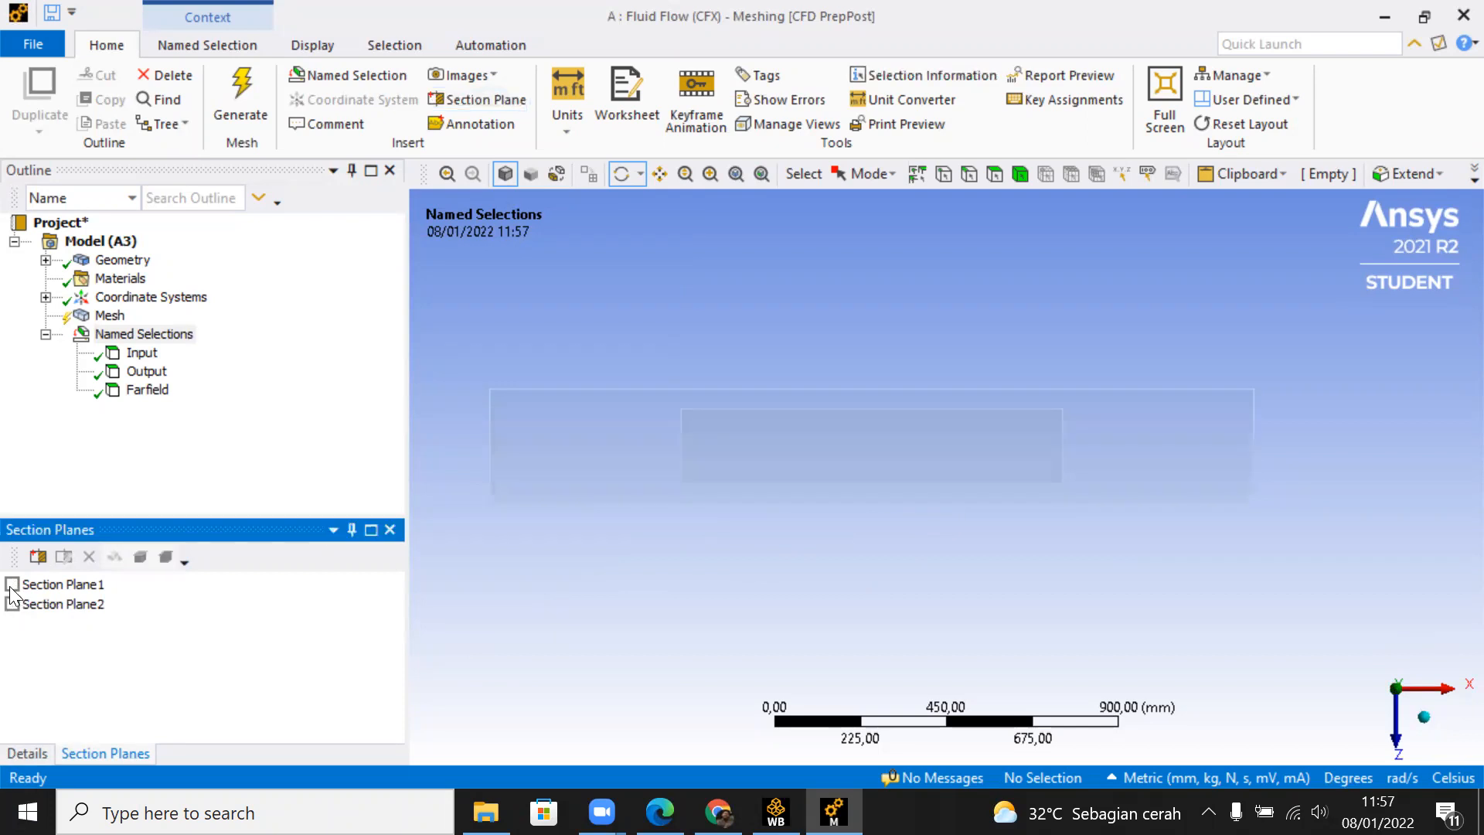
{"action": "left_click", "coordinate": [13, 584]}
{"action": "left_click", "coordinate": [13, 604]}
{"action": "left_click_drag", "start_coordinate": [934, 509], "coordinate": [721, 651]}
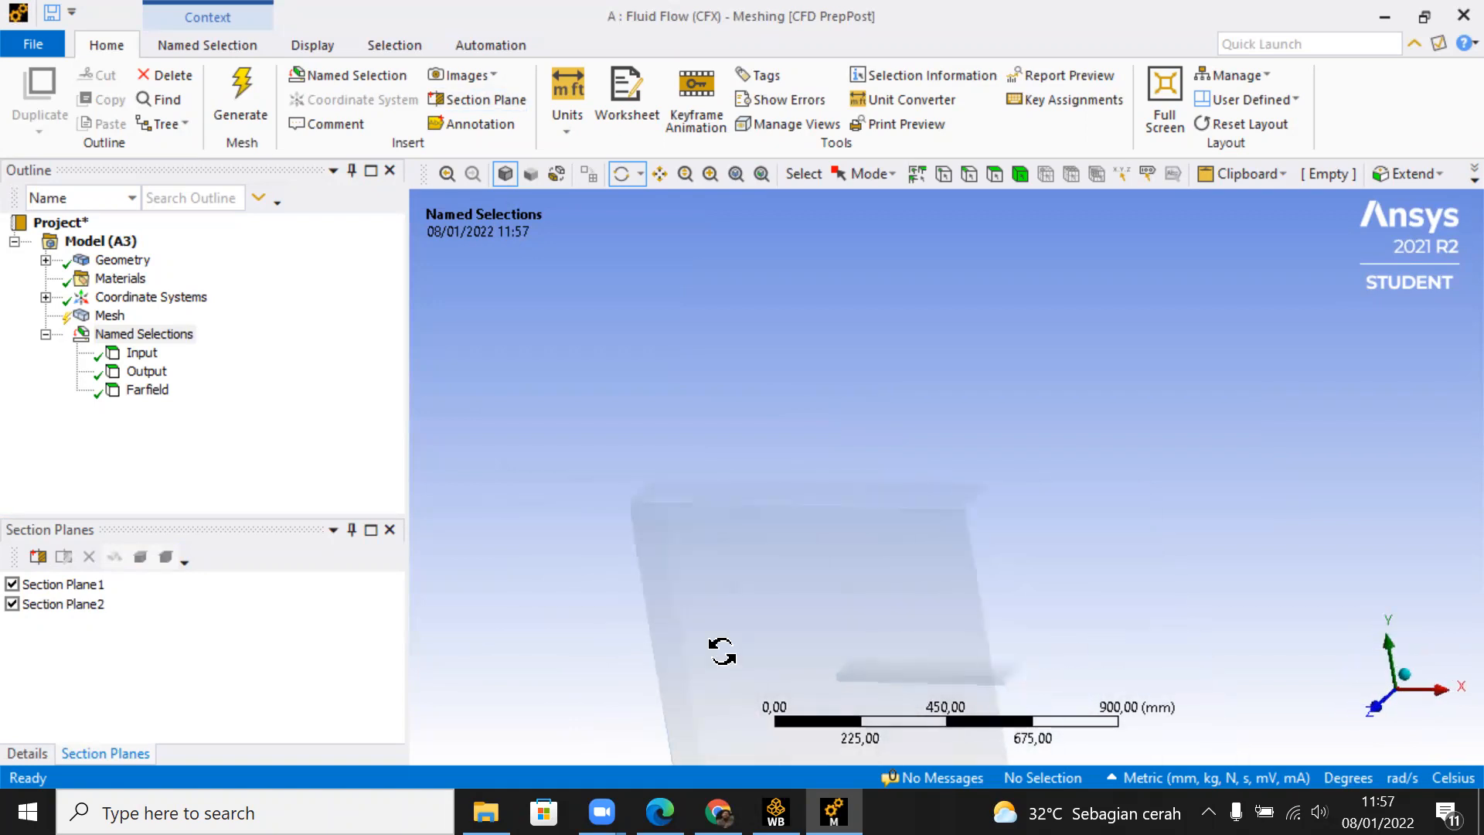
{"action": "left_click", "coordinate": [13, 585]}
{"action": "left_click", "coordinate": [12, 604]}
{"action": "left_click_drag", "start_coordinate": [629, 523], "coordinate": [847, 435]}
{"action": "left_click", "coordinate": [12, 584]}
{"action": "left_click_drag", "start_coordinate": [719, 507], "coordinate": [1058, 247]}
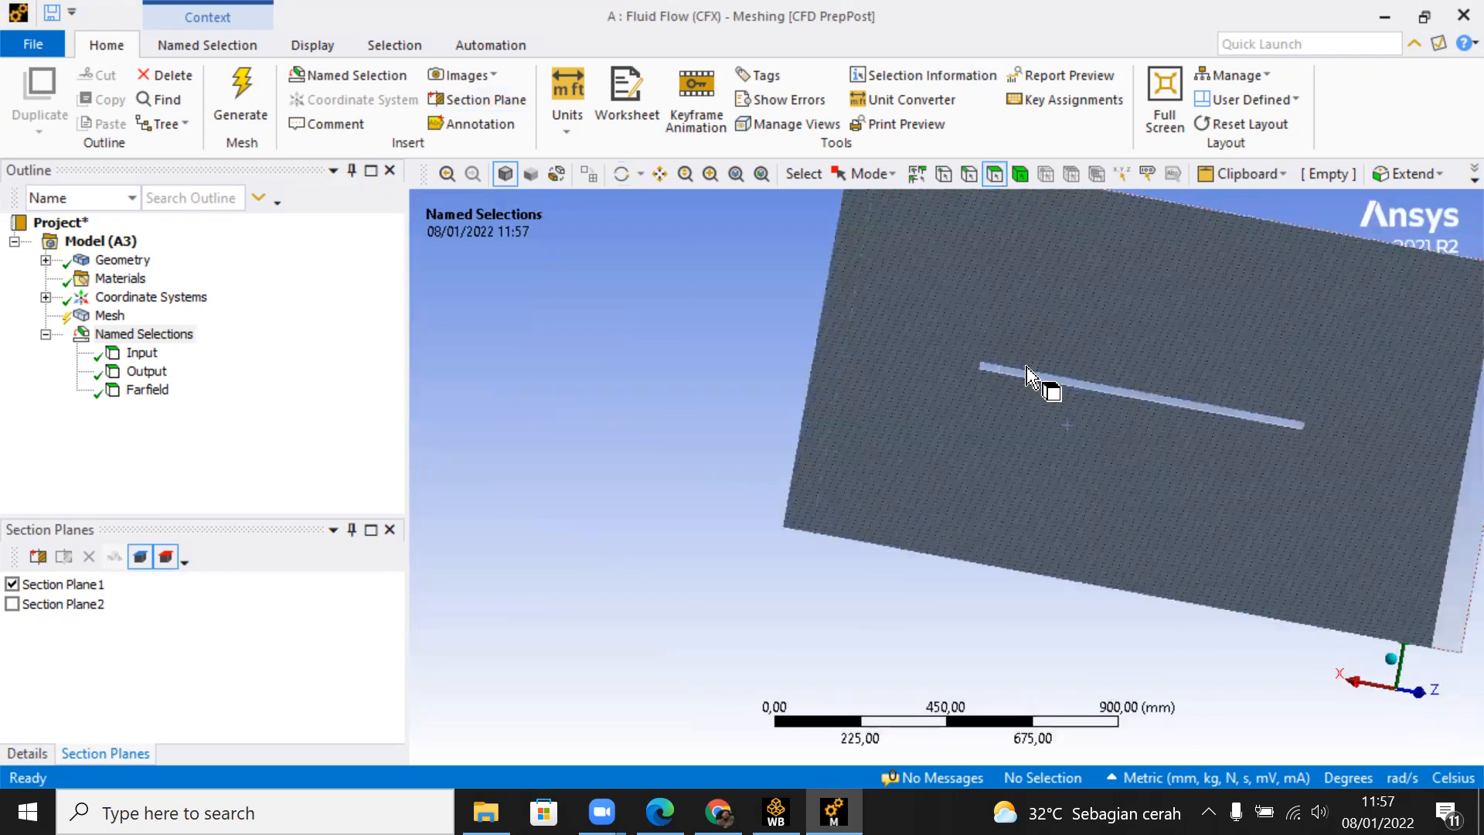
Step: Select the five faces of the plate-shaped cavity that are reachable through the lengthwise cut
{"action": "scroll", "coordinate": [1028, 377], "scroll_direction": "up", "scroll_amount": 6}
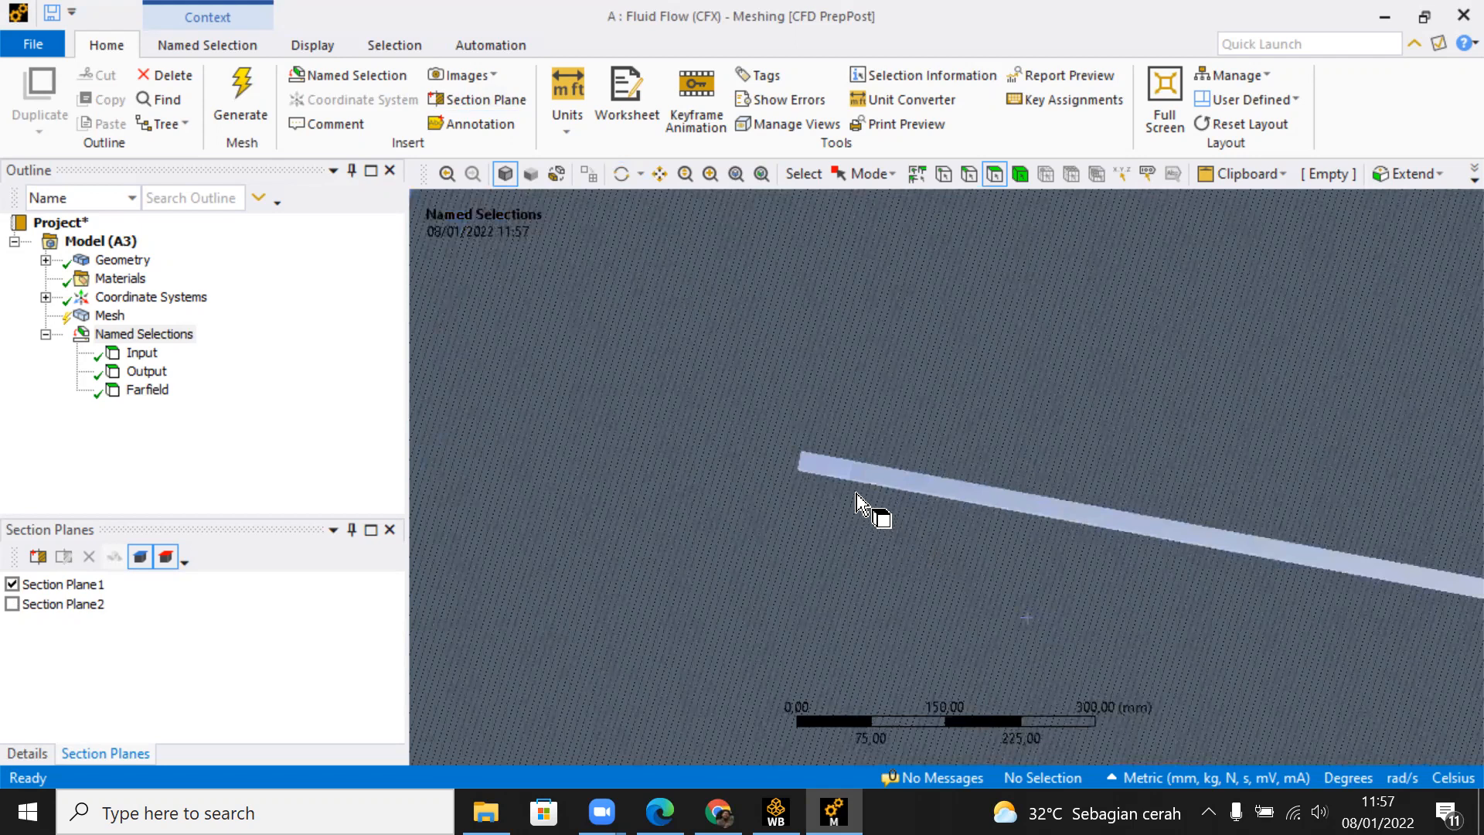
{"action": "left_click", "coordinate": [820, 475]}
{"action": "left_click", "coordinate": [782, 467], "text": "ctrl"}
{"action": "middle_click_drag", "start_coordinate": [901, 487], "coordinate": [1168, 467]}
{"action": "left_click", "coordinate": [910, 436], "text": "ctrl"}
{"action": "left_click", "coordinate": [970, 487], "text": "ctrl"}
{"action": "middle_click_drag", "start_coordinate": [1309, 494], "coordinate": [1087, 569]}
{"action": "left_click", "coordinate": [1167, 555], "text": "ctrl"}
{"action": "scroll", "coordinate": [1043, 534], "scroll_direction": "down", "scroll_amount": 2}
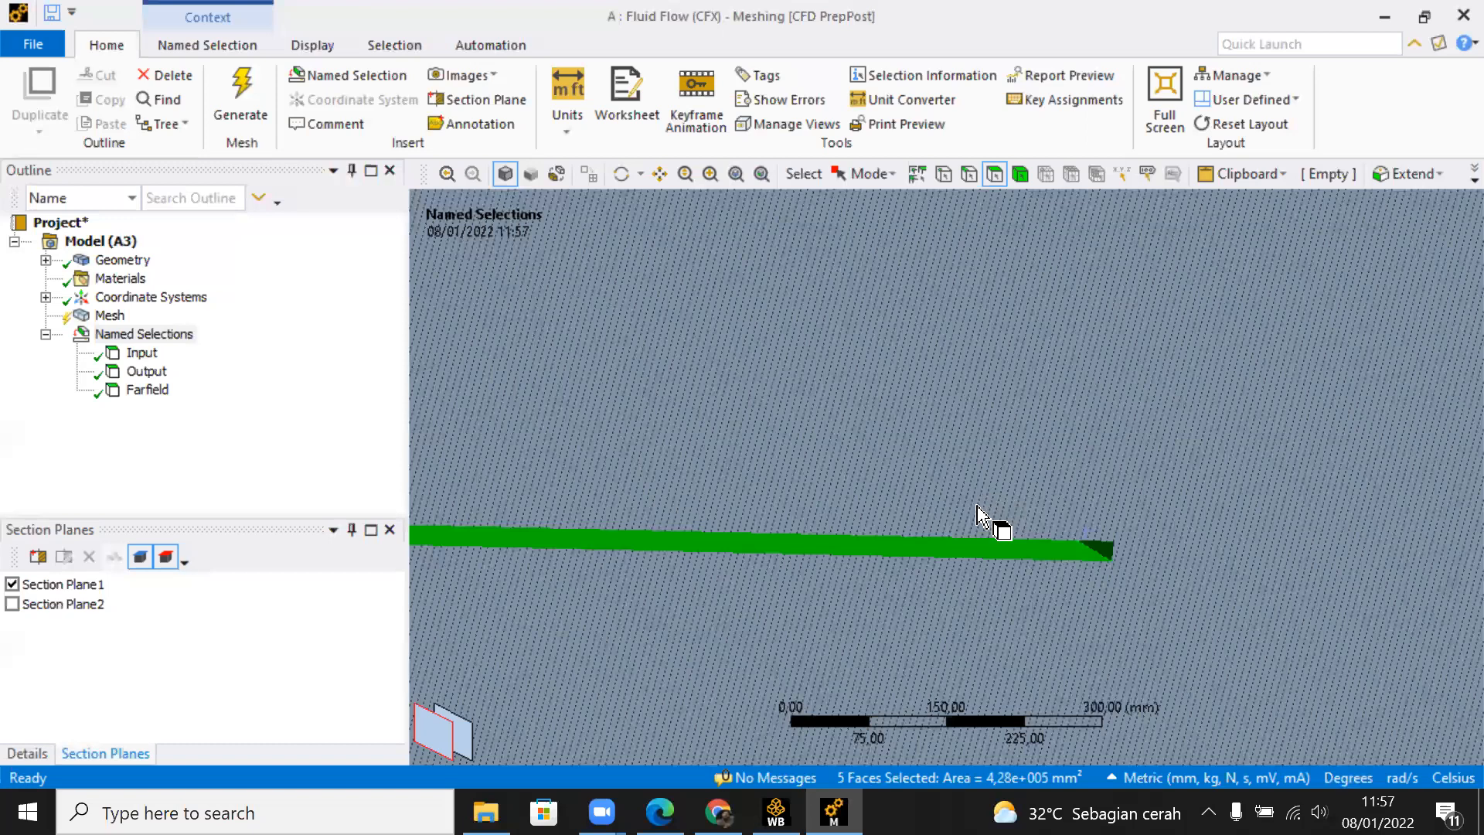
Step: Switch to the crosswise section plane only and add the remaining face of the plate cavity to the face selection
{"action": "left_click", "coordinate": [12, 604]}
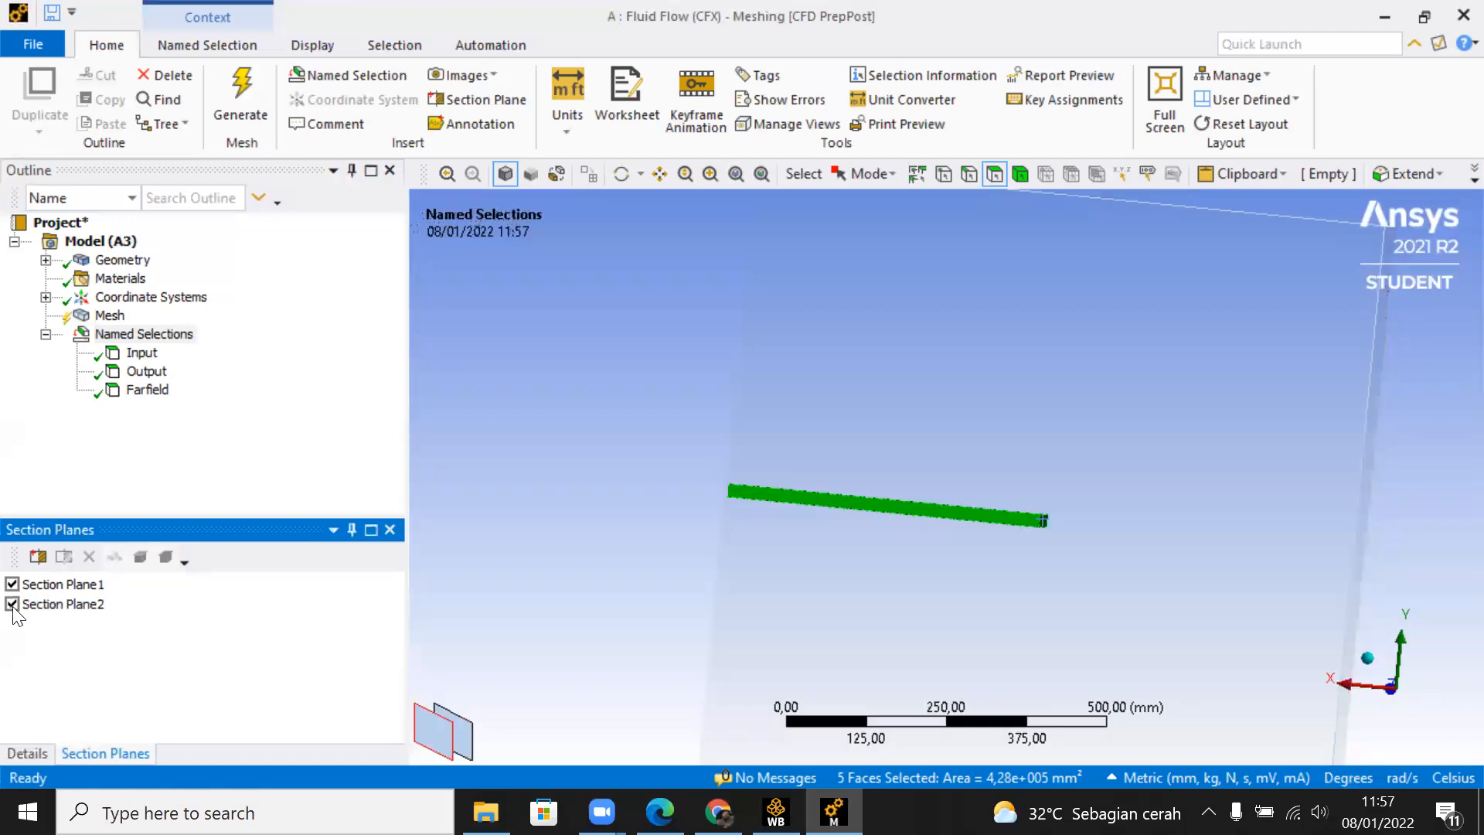
{"action": "left_click", "coordinate": [13, 605]}
{"action": "left_click", "coordinate": [12, 584]}
{"action": "middle_click_drag", "start_coordinate": [745, 490], "coordinate": [1004, 583]}
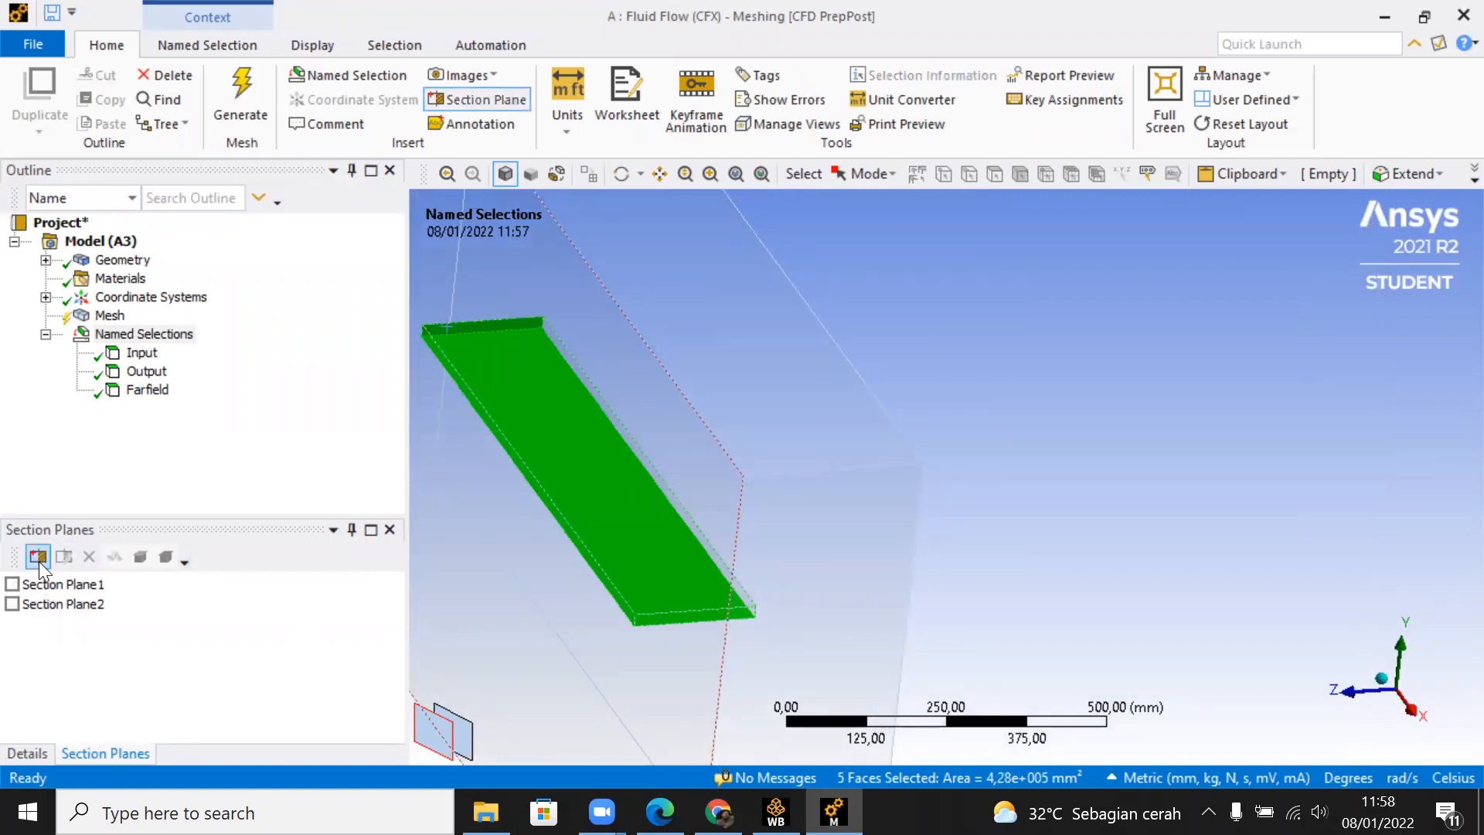
{"action": "left_click", "coordinate": [12, 604]}
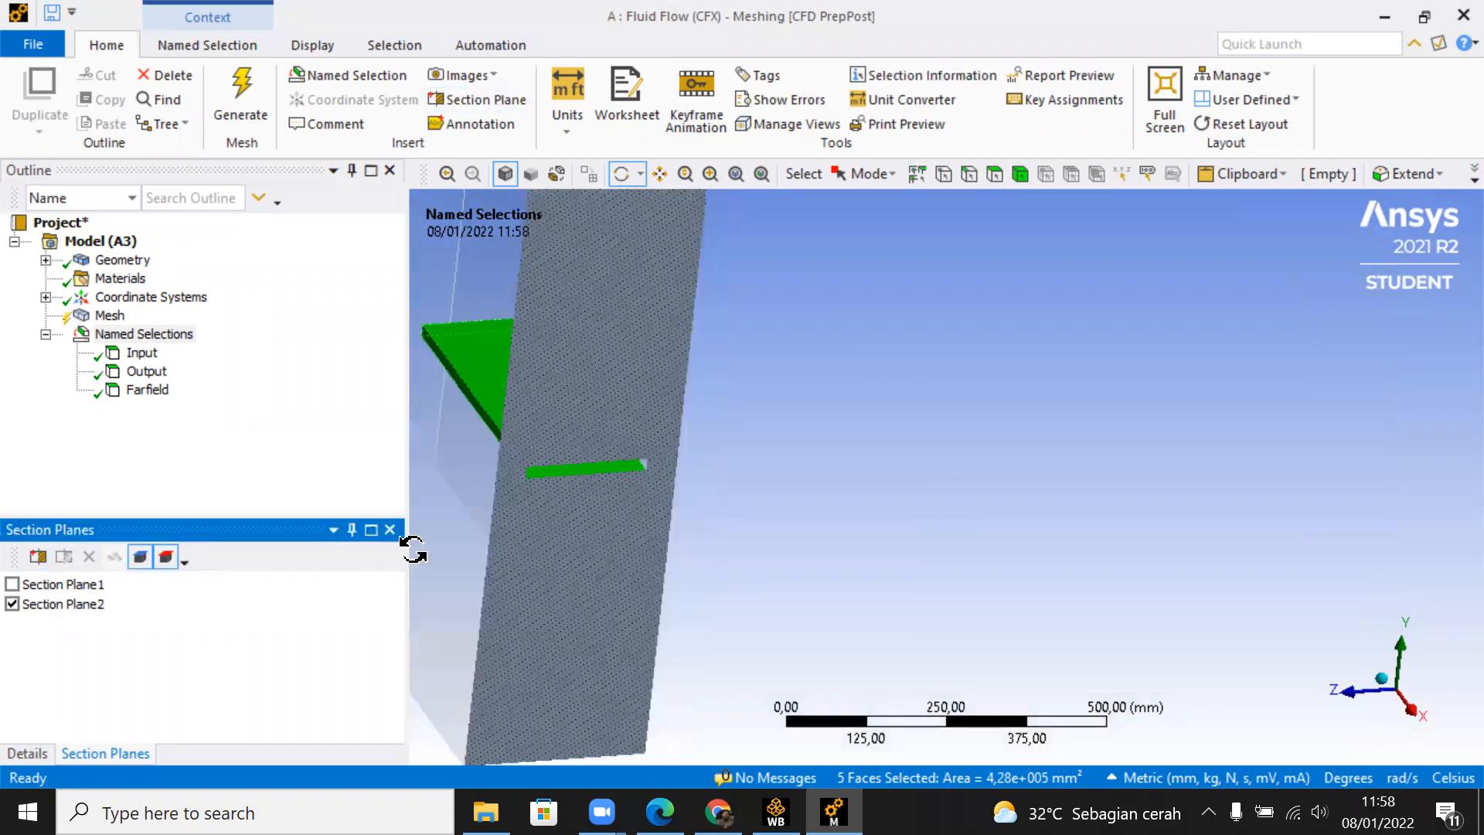
{"action": "middle_click_drag", "start_coordinate": [701, 494], "coordinate": [825, 503], "text": "ctrl"}
{"action": "scroll", "coordinate": [760, 475], "scroll_direction": "up", "scroll_amount": 3}
{"action": "middle_click_drag", "start_coordinate": [686, 448], "coordinate": [776, 444]}
{"action": "scroll", "coordinate": [768, 454], "scroll_direction": "up", "scroll_amount": 3}
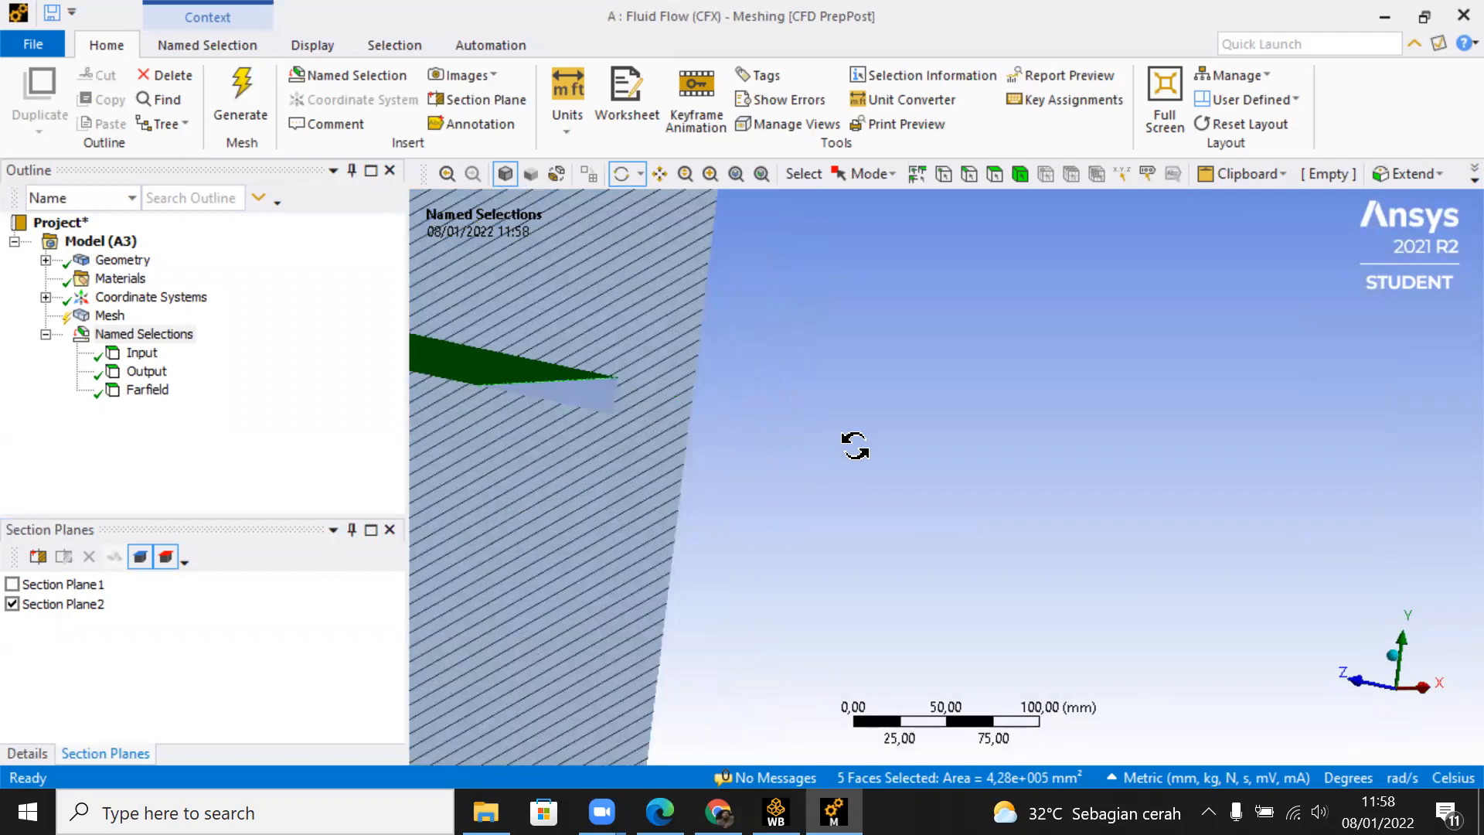
{"action": "scroll", "coordinate": [855, 446], "scroll_direction": "down", "scroll_amount": 3}
{"action": "middle_click_drag", "start_coordinate": [886, 464], "coordinate": [917, 484]}
{"action": "middle_click", "coordinate": [917, 481]}
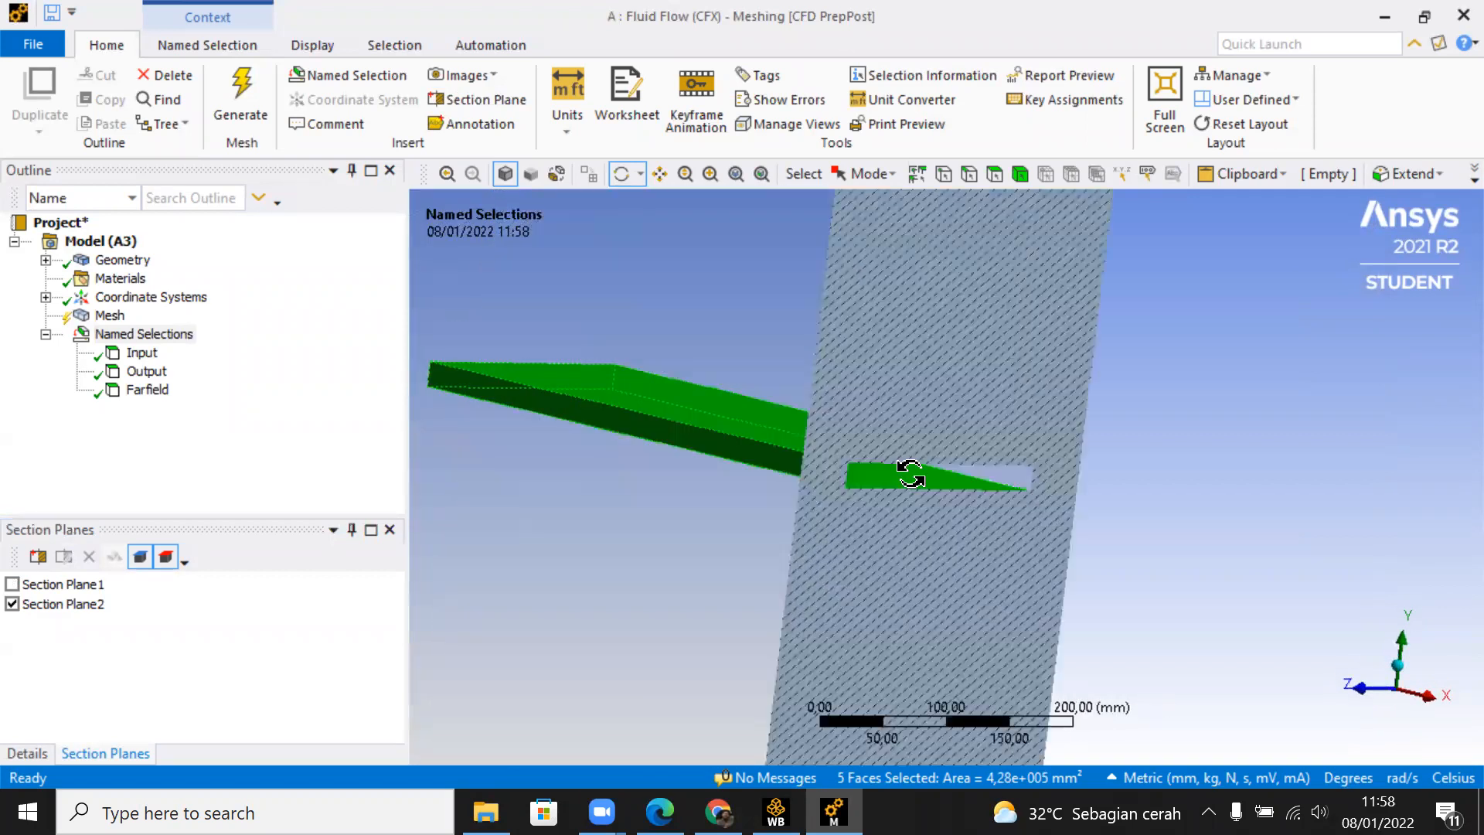
{"action": "left_click", "coordinate": [997, 177]}
{"action": "left_click", "coordinate": [1015, 487], "text": "ctrl"}
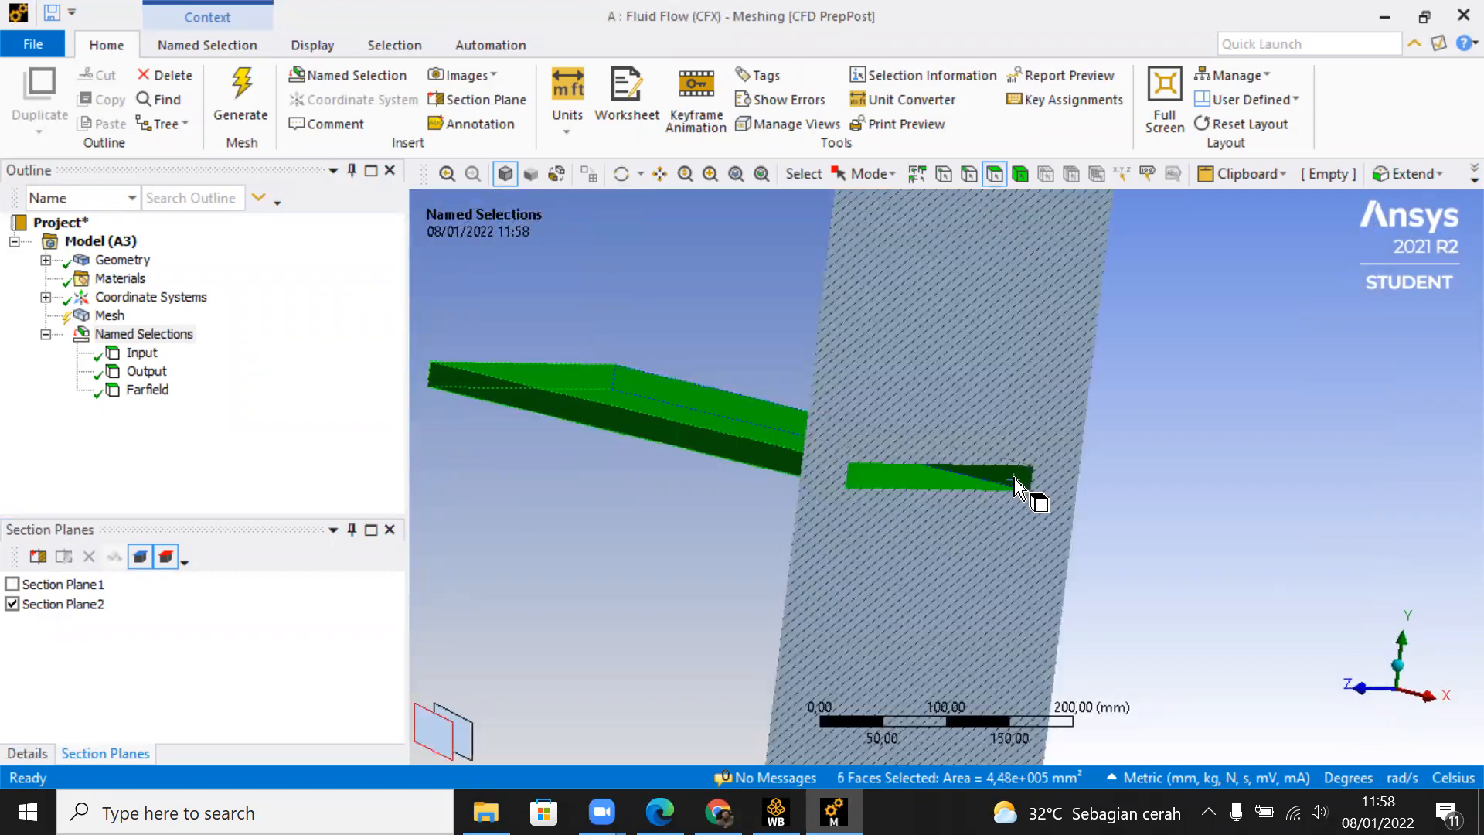
Step: Create a named selection called Wall from the six selected cavity faces and deactivate the crosswise section plane
{"action": "right_click", "coordinate": [1013, 478]}
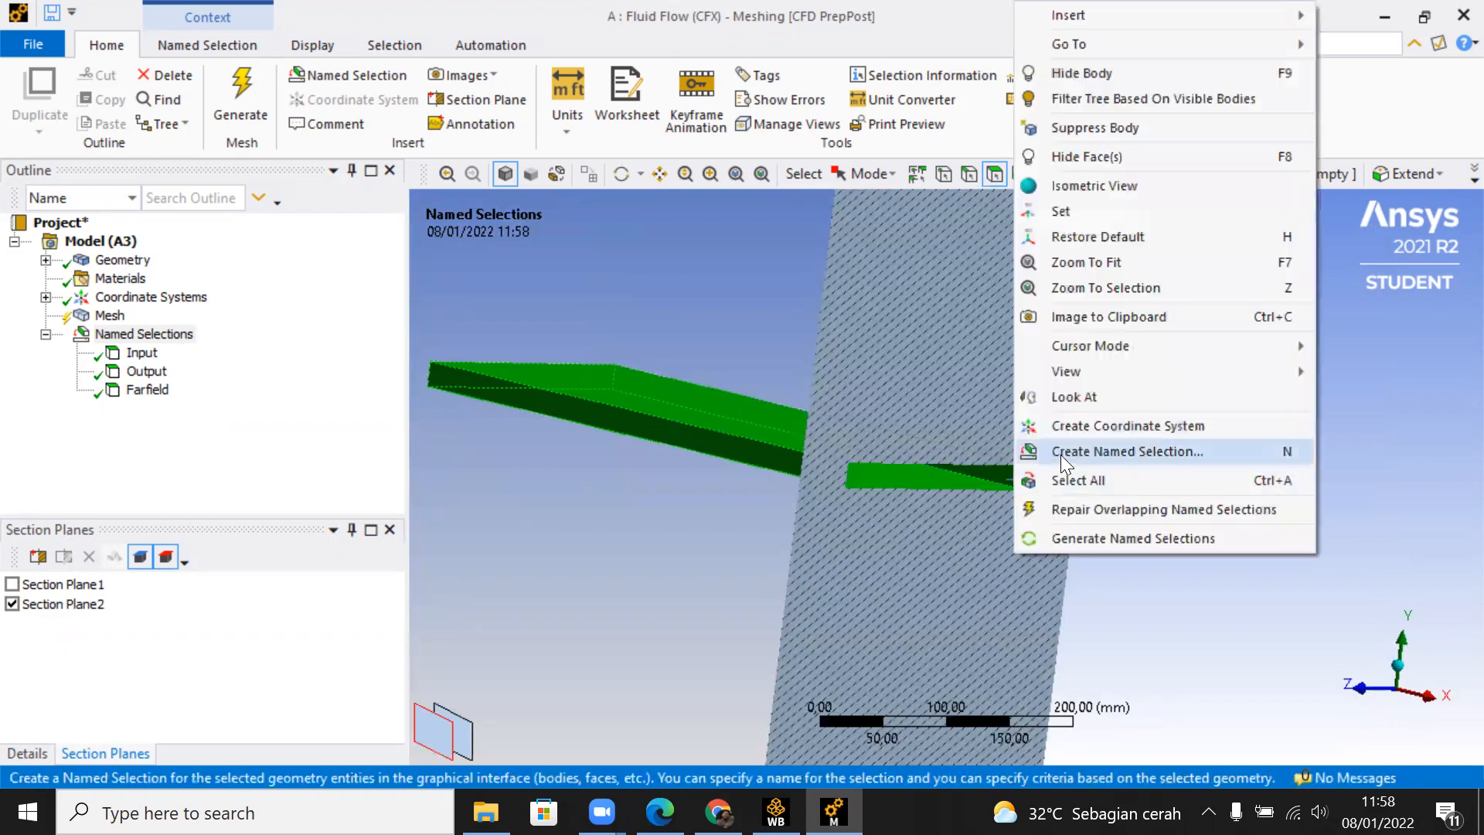
{"action": "left_click", "coordinate": [1061, 454]}
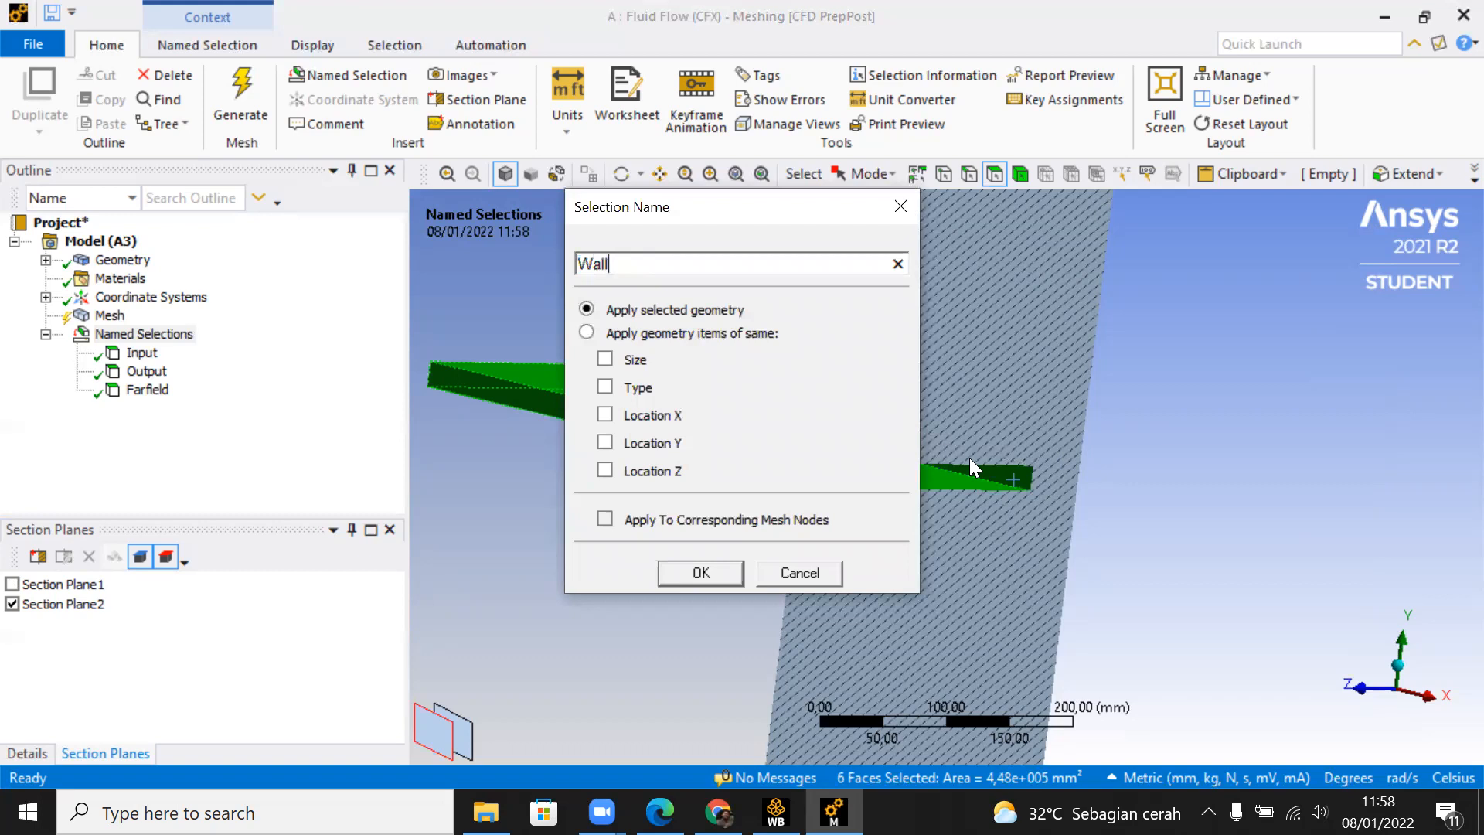
{"action": "key", "text": "Return"}
{"action": "left_click", "coordinate": [12, 604]}
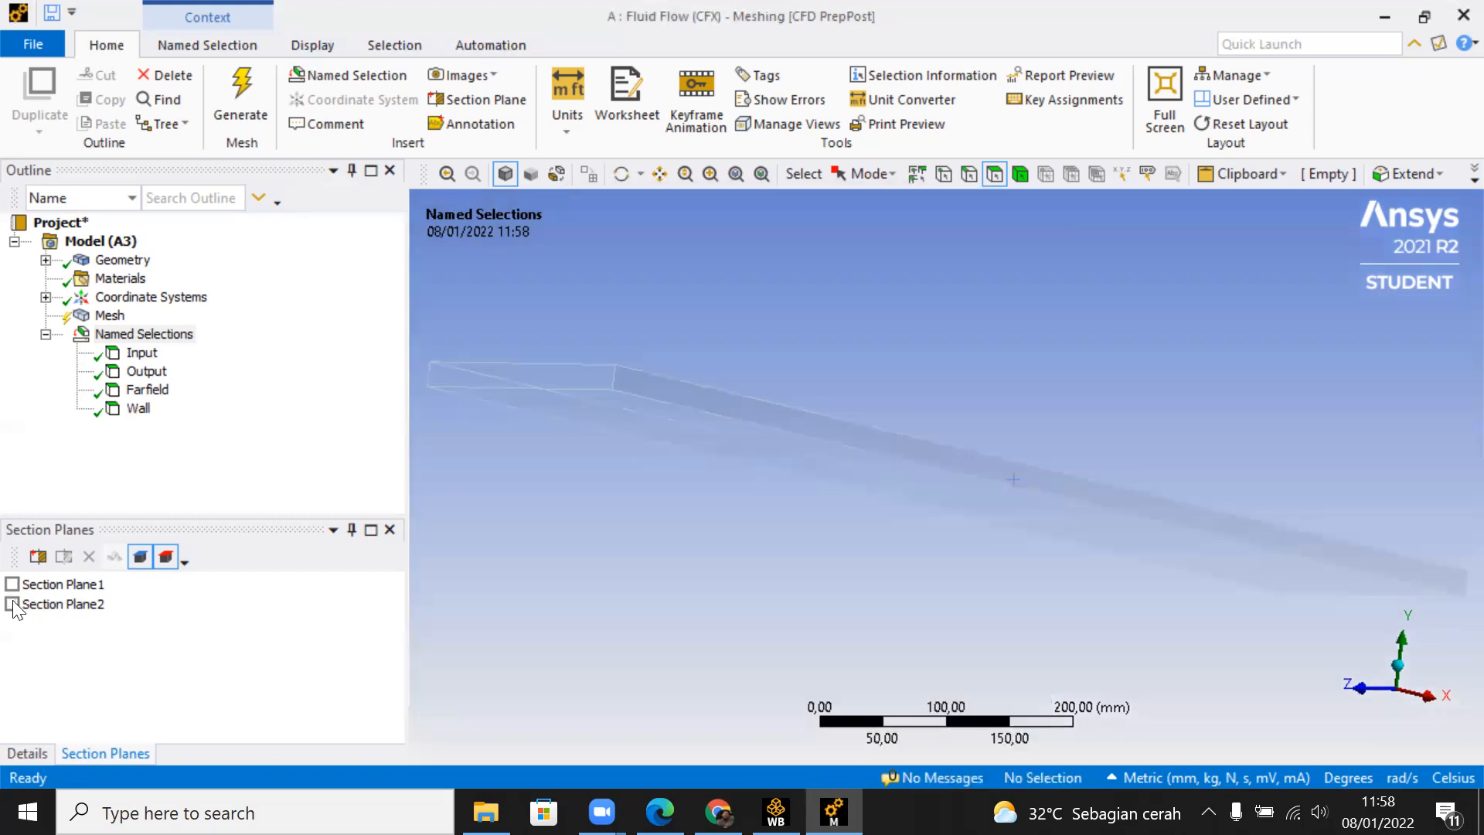
Step: Review the faces assigned to the Input, Output, Farfield and Wall named selections from several angles
{"action": "scroll", "coordinate": [734, 533], "scroll_direction": "down", "scroll_amount": 4}
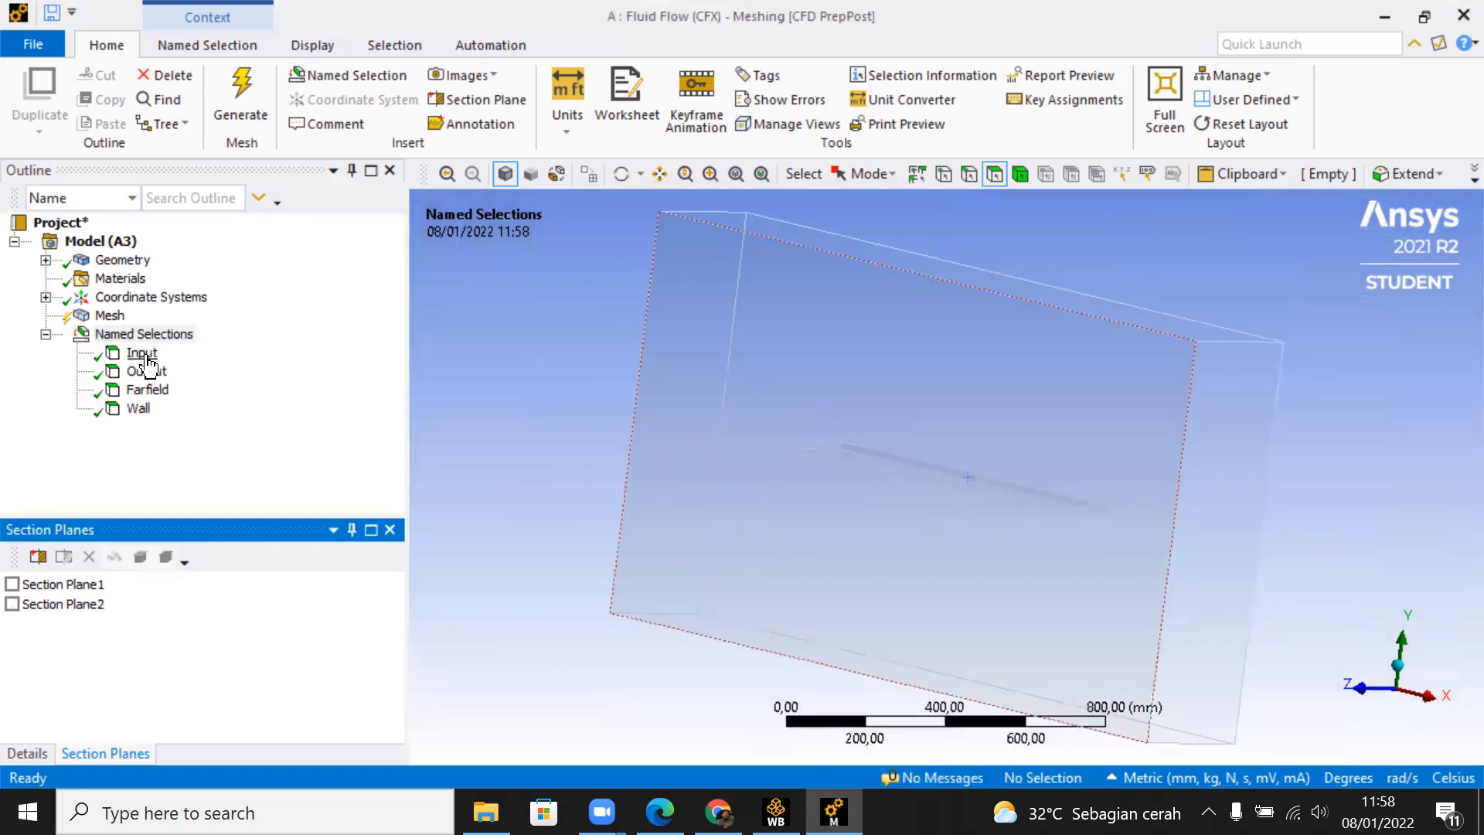
{"action": "left_click", "coordinate": [144, 354]}
{"action": "middle_click_drag", "start_coordinate": [711, 433], "coordinate": [855, 441]}
{"action": "left_click", "coordinate": [147, 372]}
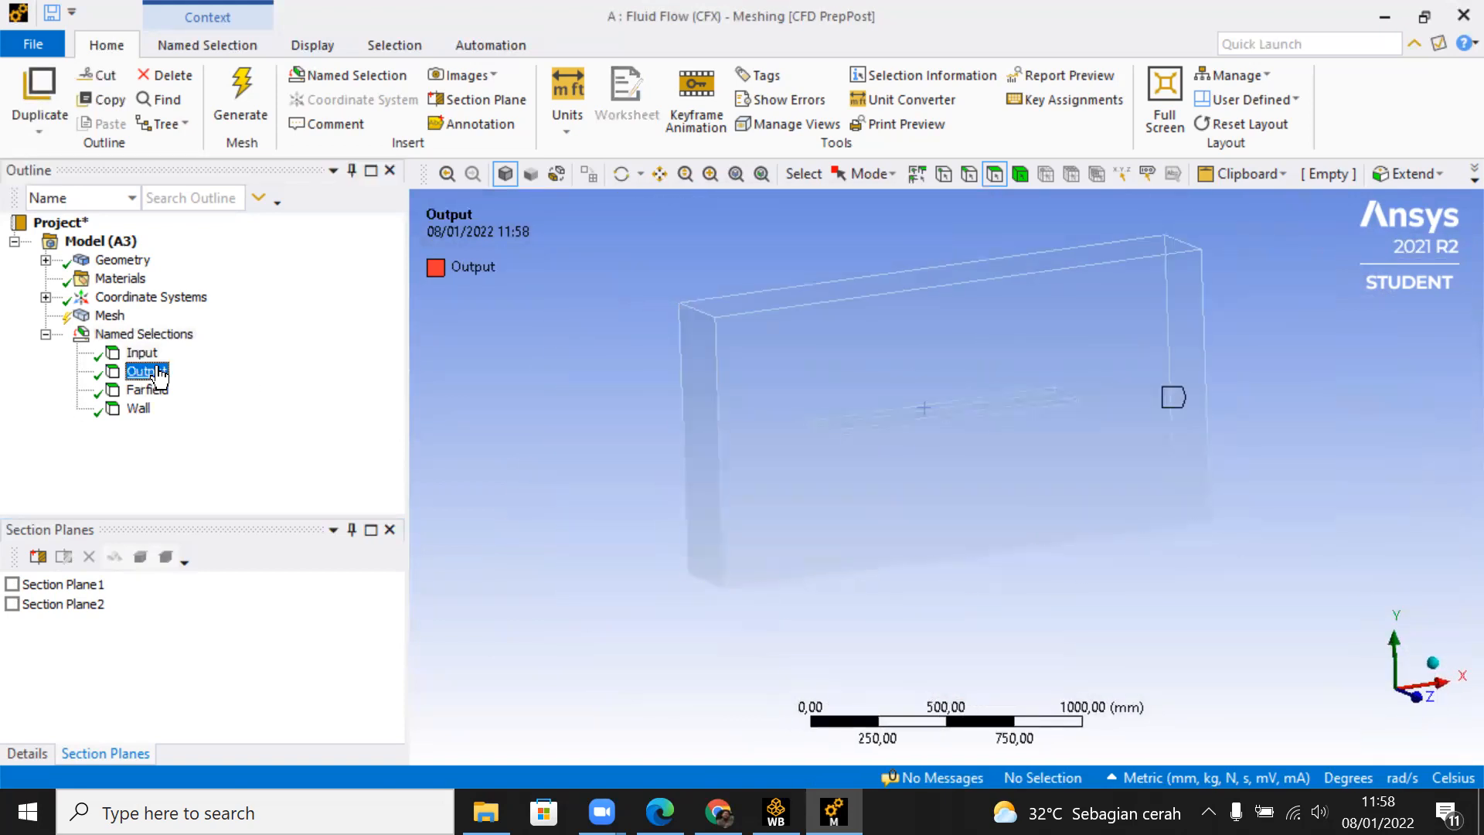
{"action": "middle_click_drag", "start_coordinate": [1017, 404], "coordinate": [481, 453]}
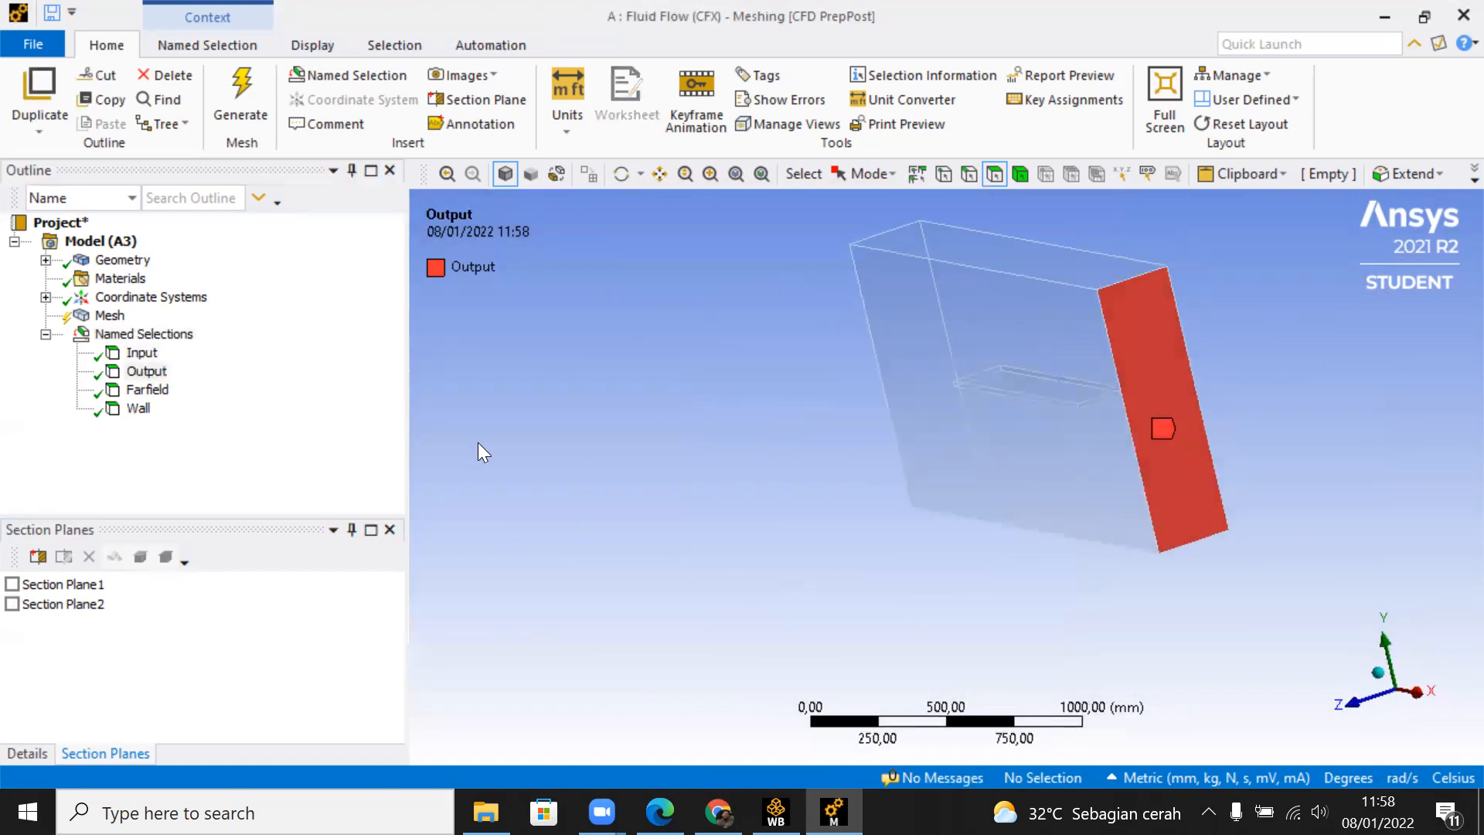
{"action": "left_click", "coordinate": [146, 389]}
{"action": "middle_click_drag", "start_coordinate": [680, 371], "coordinate": [618, 420]}
{"action": "left_click", "coordinate": [139, 409]}
{"action": "middle_click_drag", "start_coordinate": [1005, 445], "coordinate": [852, 416]}
{"action": "scroll", "coordinate": [881, 399], "scroll_direction": "up", "scroll_amount": 3}
{"action": "middle_click_drag", "start_coordinate": [866, 423], "coordinate": [1210, 506], "text": "ctrl"}
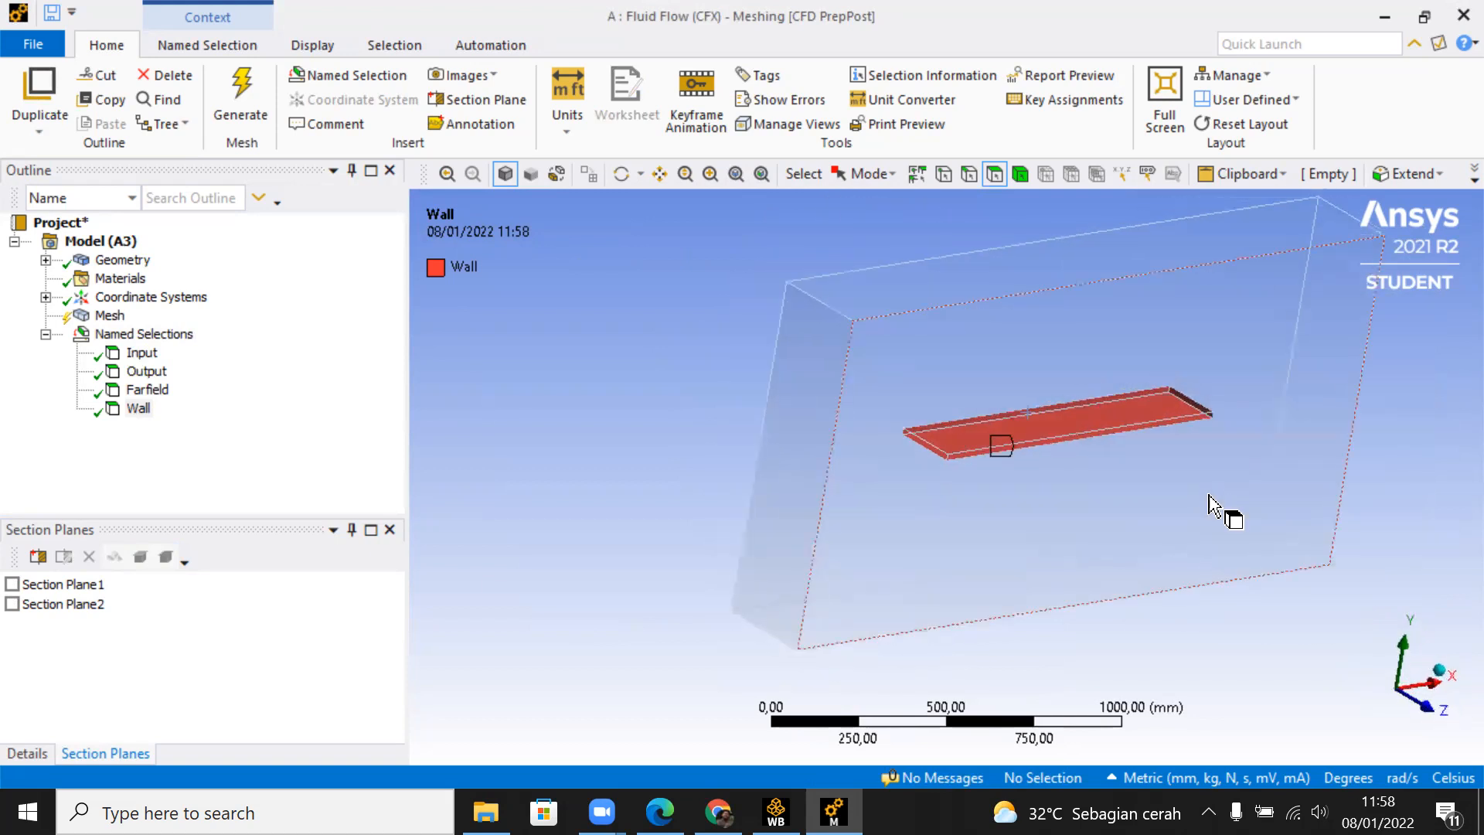
Step: Generate the mesh of the fluid domain with the default settings
{"action": "right_click", "coordinate": [113, 315]}
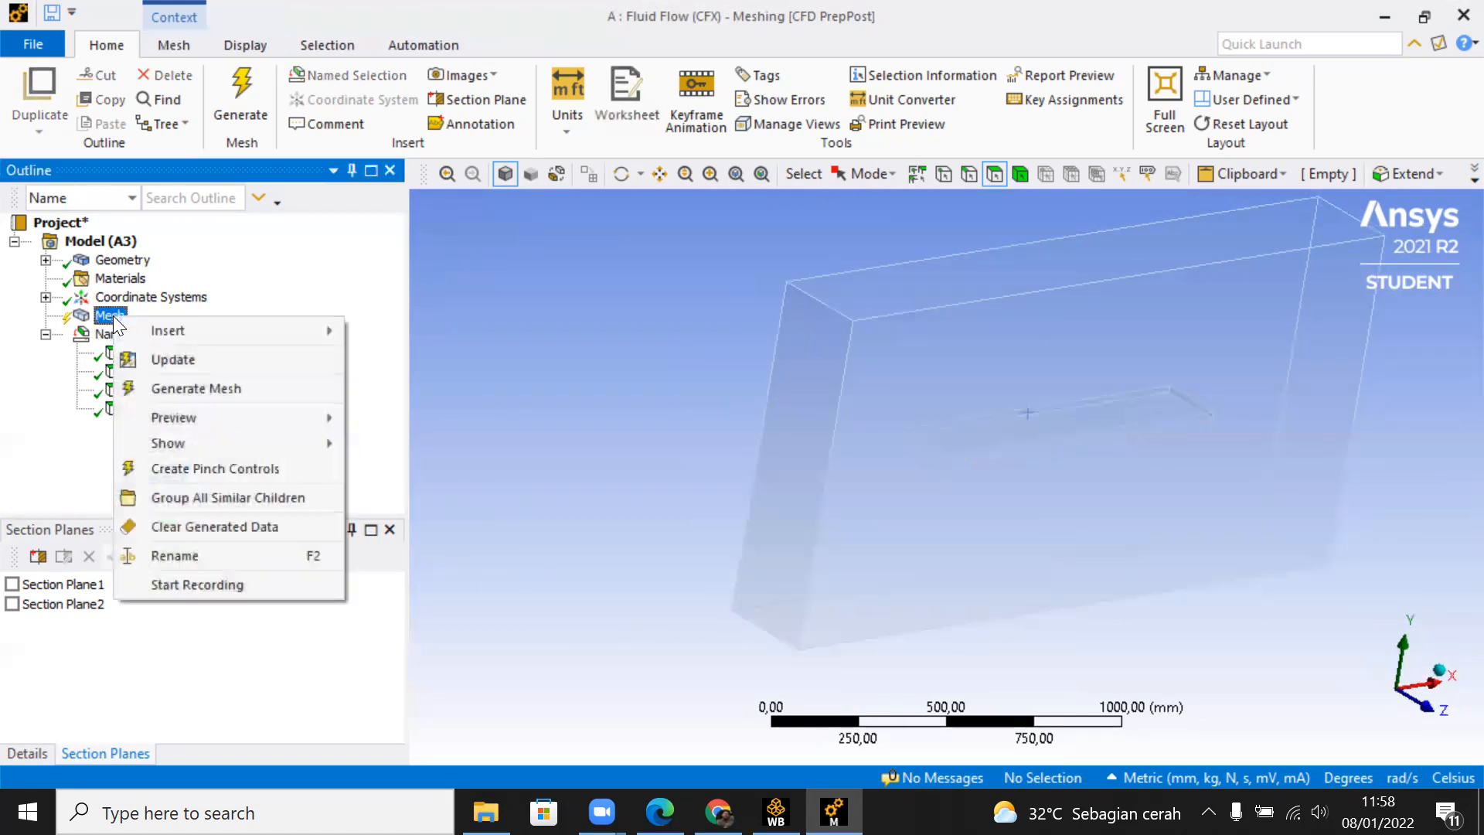
{"action": "left_click", "coordinate": [258, 386]}
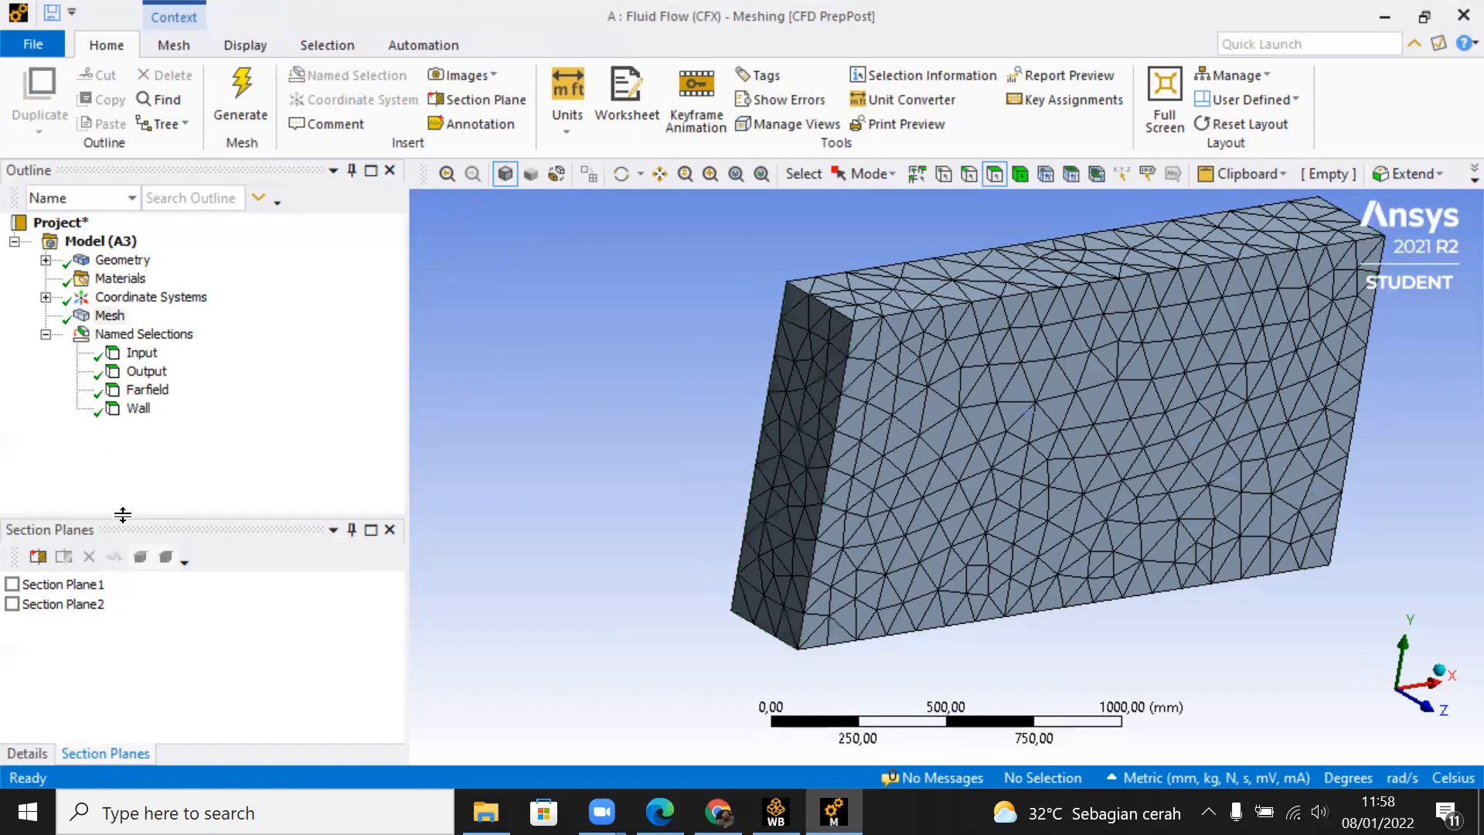
Step: Activate the lengthwise section plane and examine the mesh elements around the plate-shaped cavity
{"action": "left_click", "coordinate": [12, 586]}
{"action": "middle_click_drag", "start_coordinate": [695, 467], "coordinate": [1012, 410]}
{"action": "scroll", "coordinate": [1011, 408], "scroll_direction": "up", "scroll_amount": 3}
{"action": "scroll", "coordinate": [958, 360], "scroll_direction": "up", "scroll_amount": 3}
{"action": "middle_click_drag", "start_coordinate": [959, 361], "coordinate": [863, 484]}
{"action": "scroll", "coordinate": [880, 464], "scroll_direction": "up", "scroll_amount": 3}
{"action": "scroll", "coordinate": [776, 400], "scroll_direction": "down", "scroll_amount": 2}
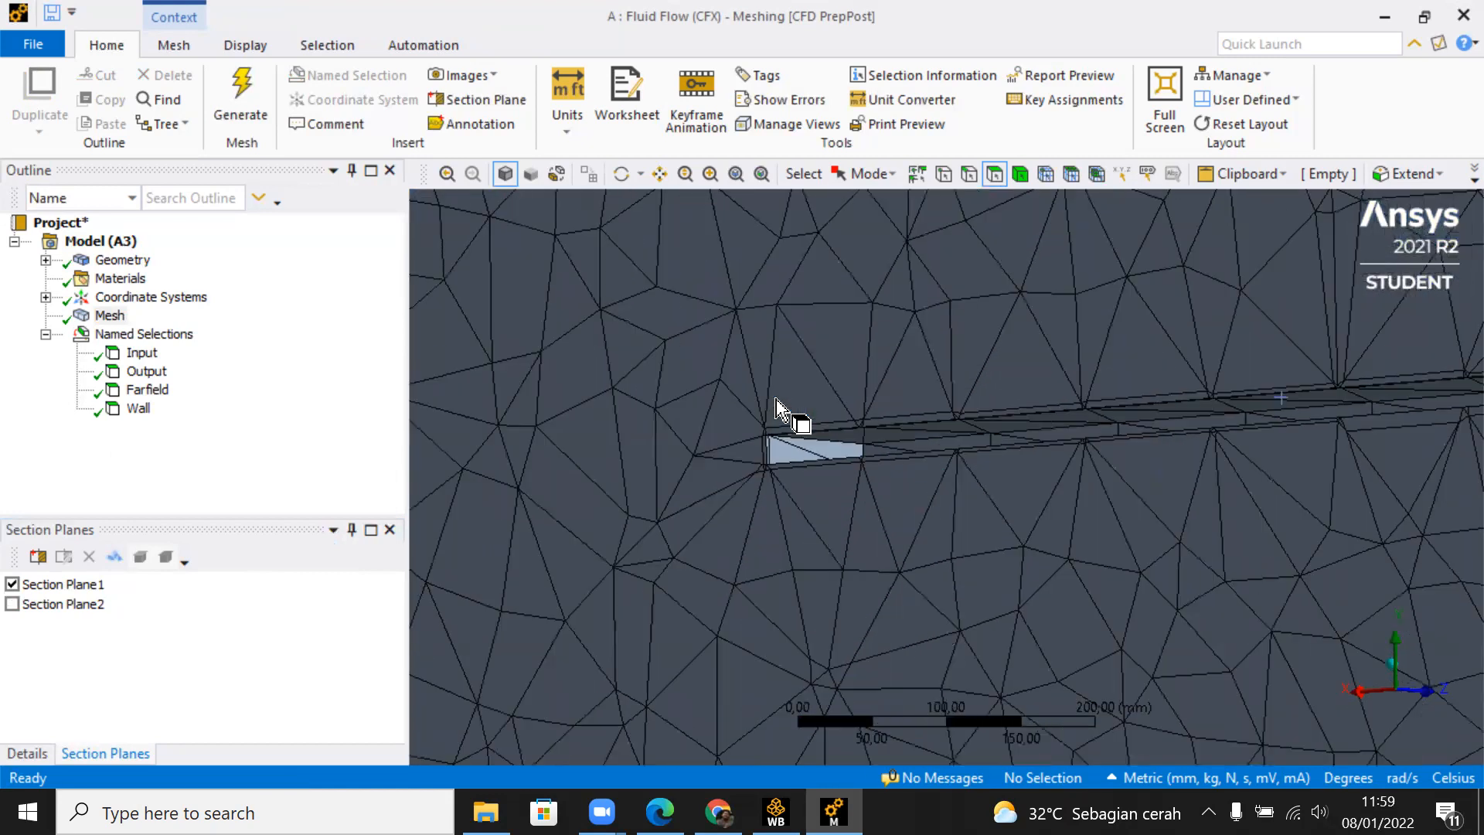
{"action": "scroll", "coordinate": [776, 400], "scroll_direction": "down", "scroll_amount": 2}
{"action": "middle_click_drag", "start_coordinate": [776, 400], "coordinate": [769, 416]}
{"action": "middle_click_drag", "start_coordinate": [1023, 412], "coordinate": [4, 415]}
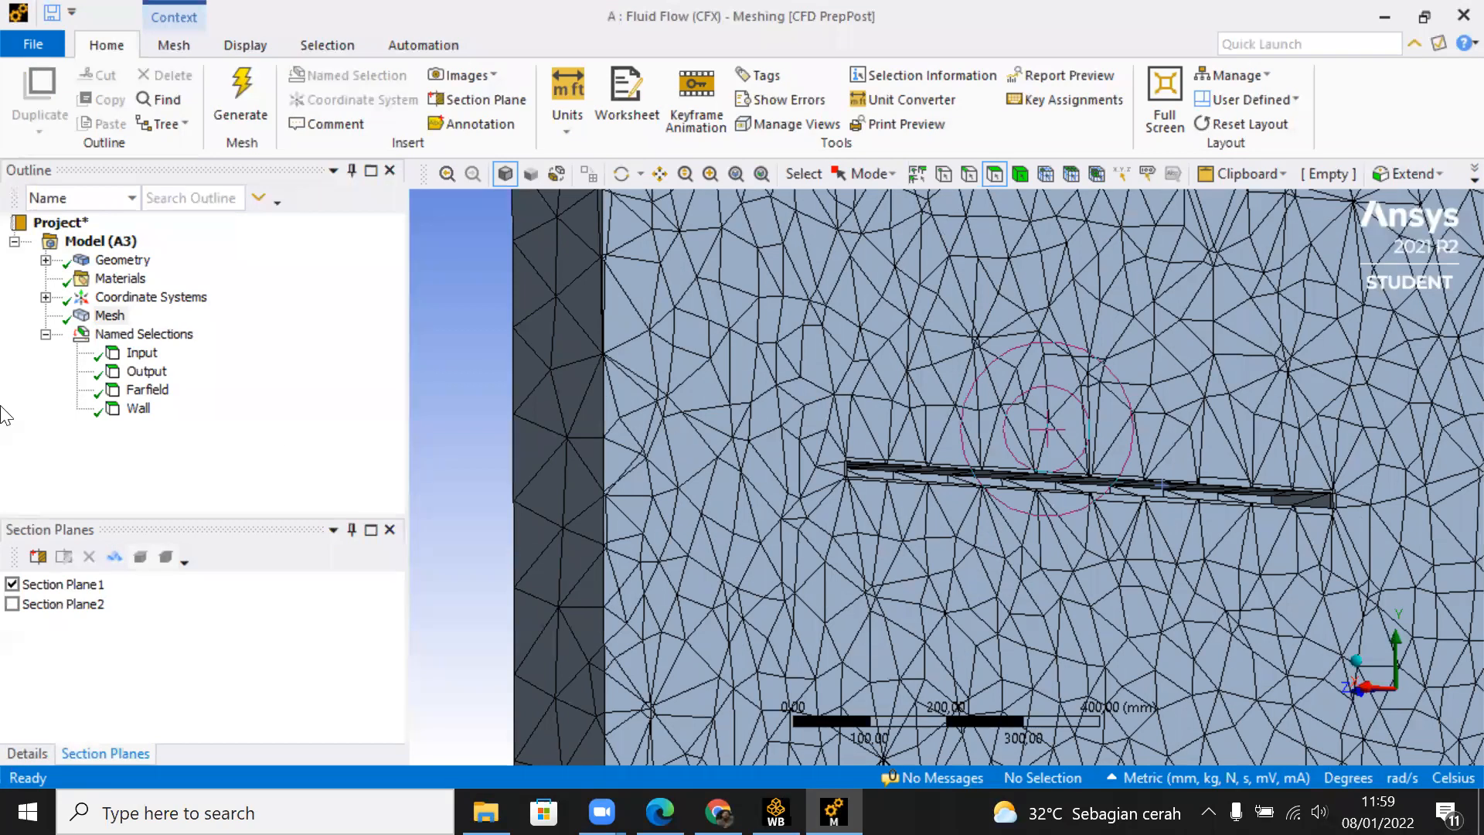
Step: Insert a Sizing control into the mesh
{"action": "right_click", "coordinate": [114, 322]}
{"action": "mouse_move", "coordinate": [170, 334]}
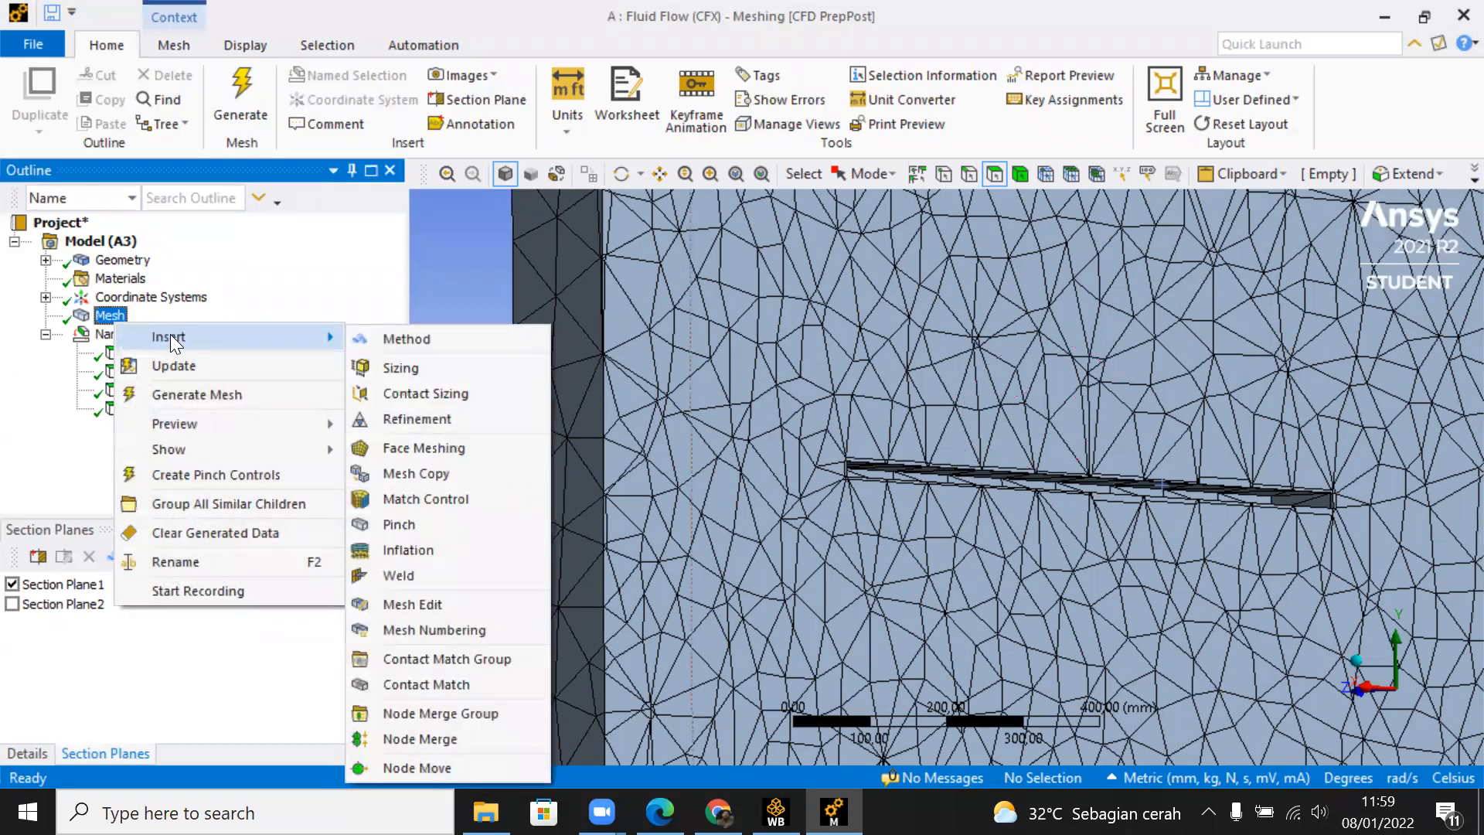
{"action": "left_click", "coordinate": [481, 368]}
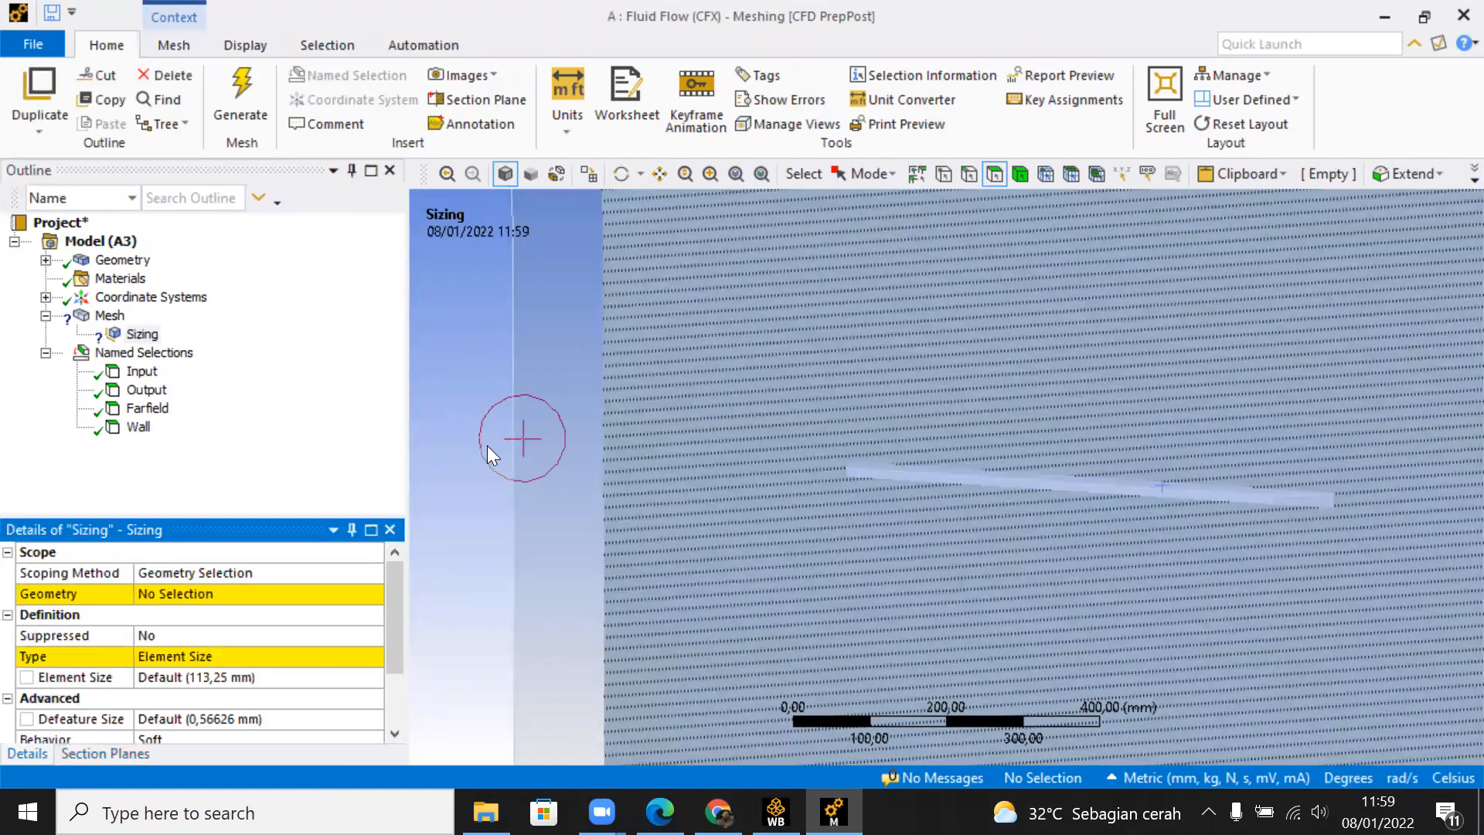
Step: Scope the Sizing control by named selection and assign it to Wall
{"action": "left_click", "coordinate": [375, 573]}
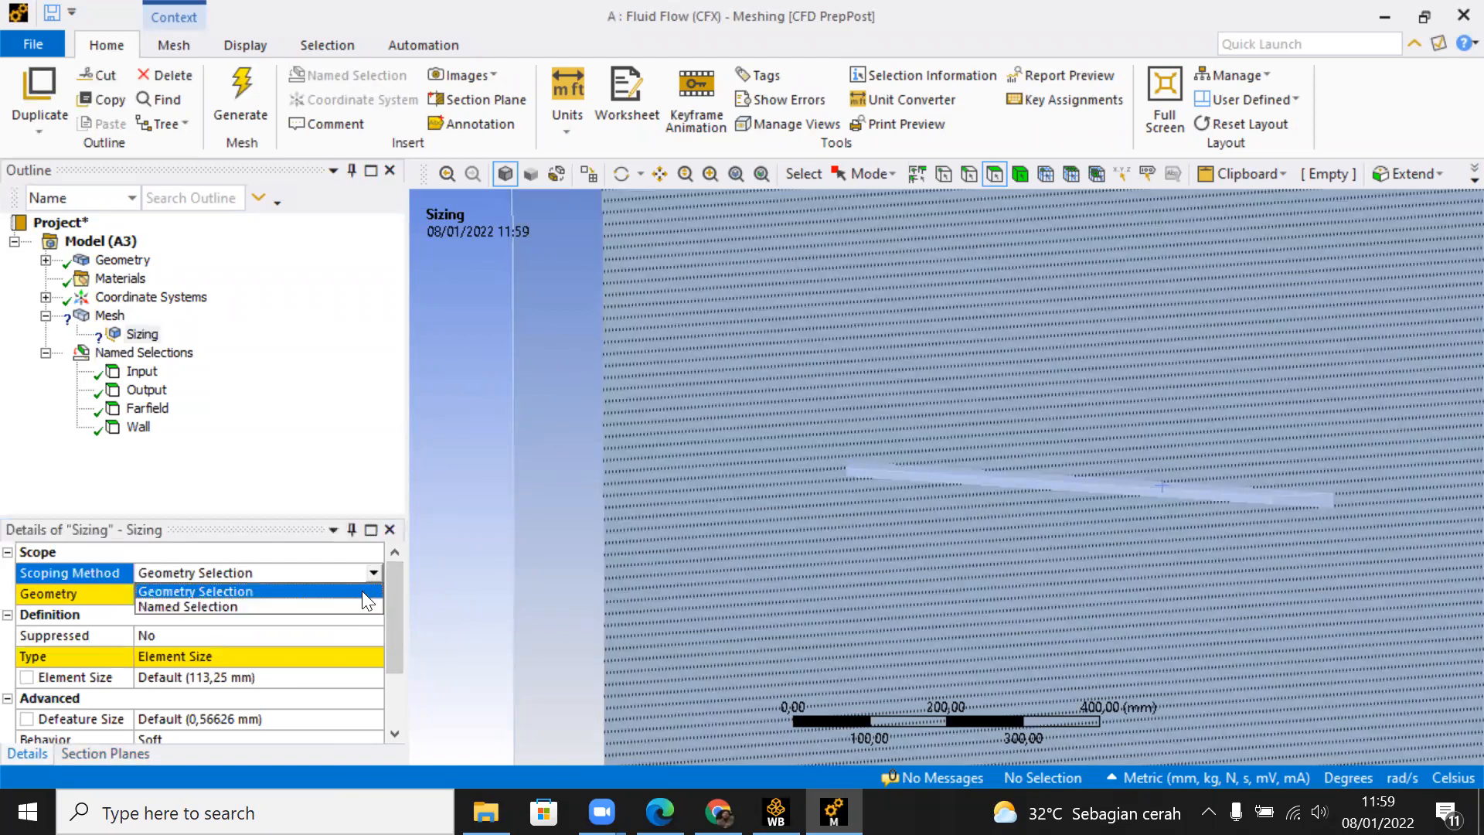
{"action": "left_click", "coordinate": [354, 606]}
{"action": "left_click", "coordinate": [376, 596]}
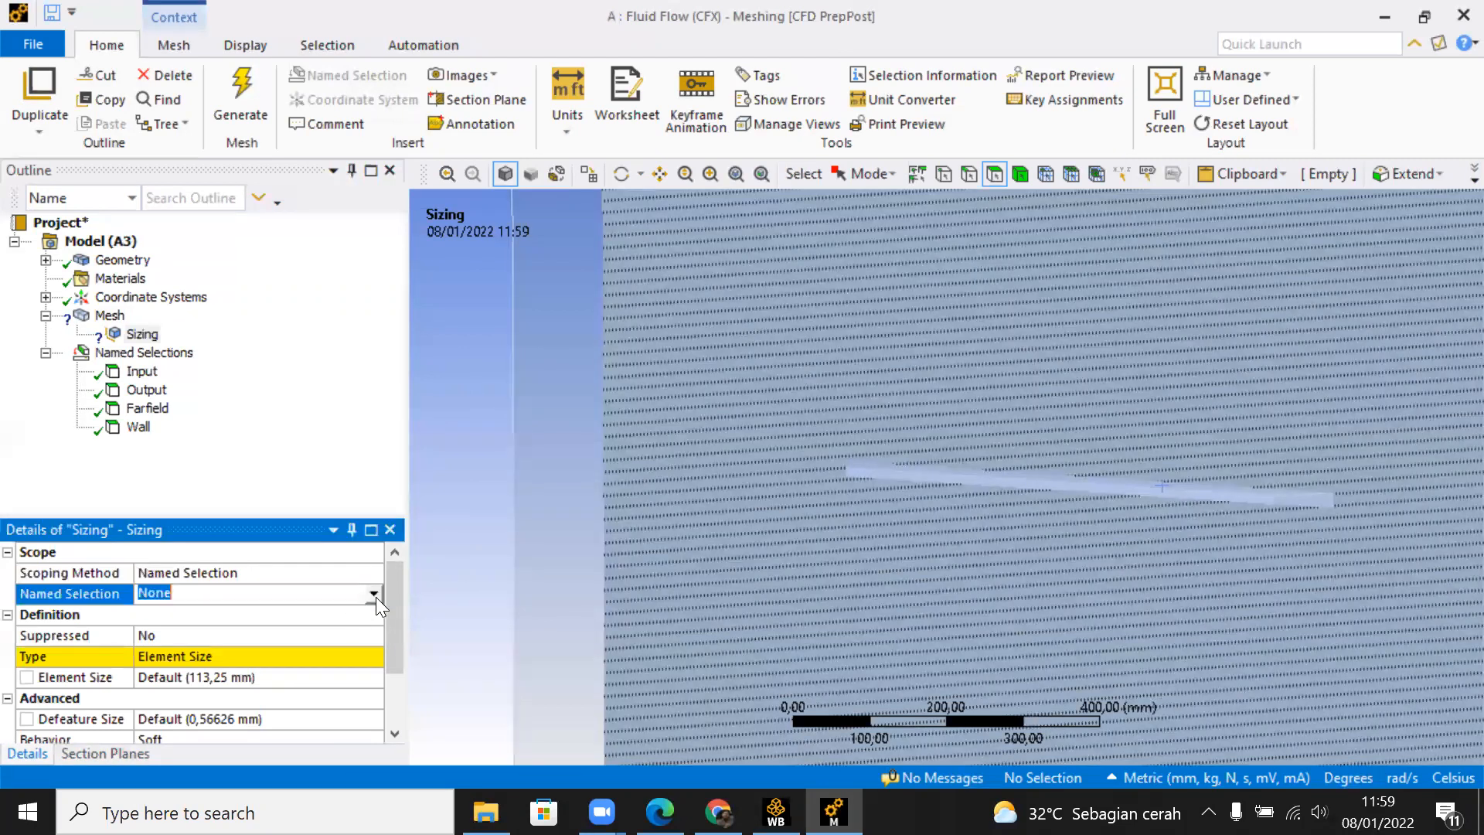
{"action": "left_click", "coordinate": [375, 597]}
{"action": "left_click", "coordinate": [341, 654]}
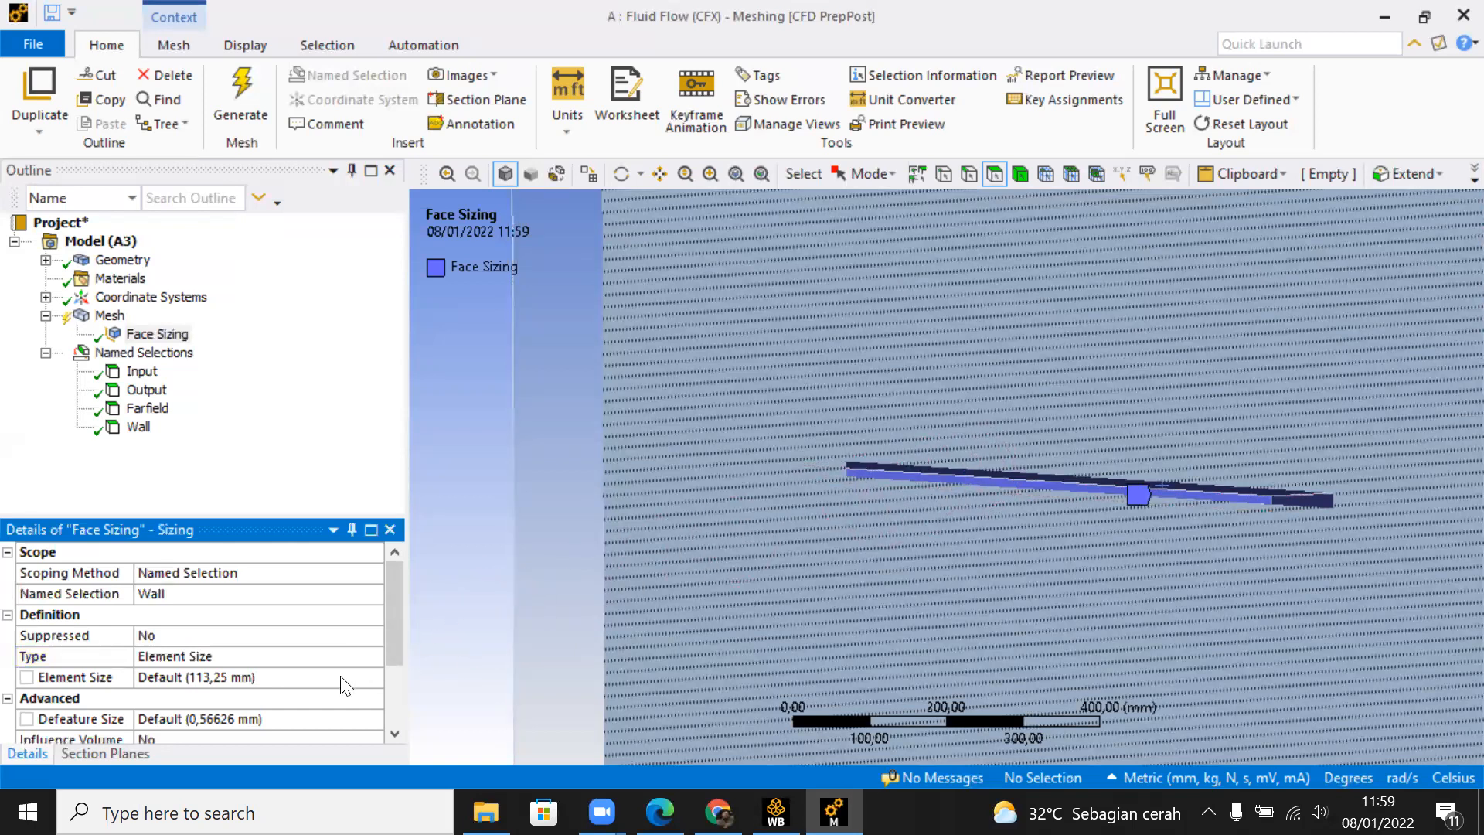
Step: Set the Wall face sizing's element size to 20 mm and regenerate the mesh to inspect it along the plate cavity
{"action": "left_click", "coordinate": [342, 677]}
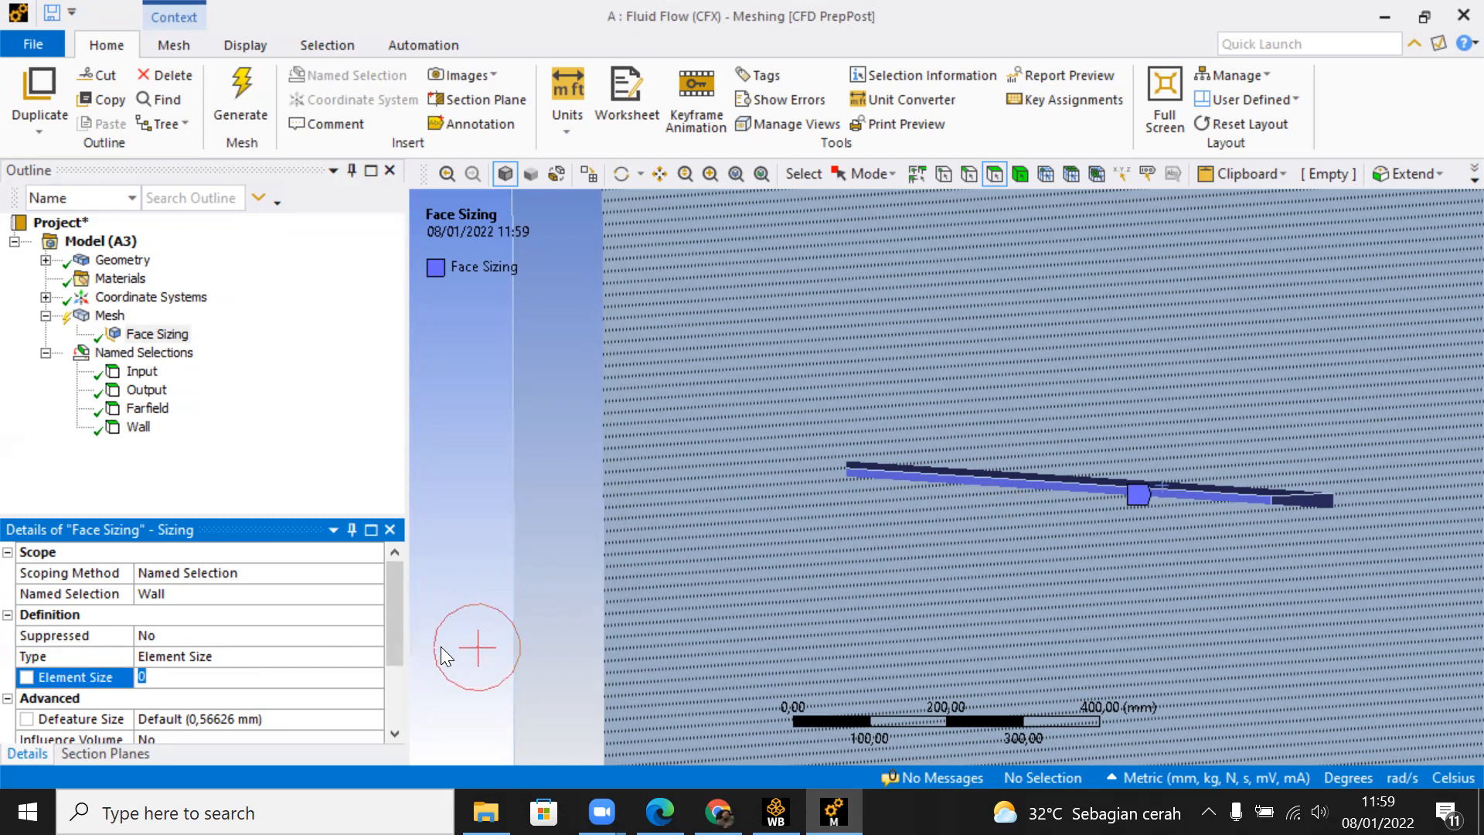
{"action": "key", "text": "Return"}
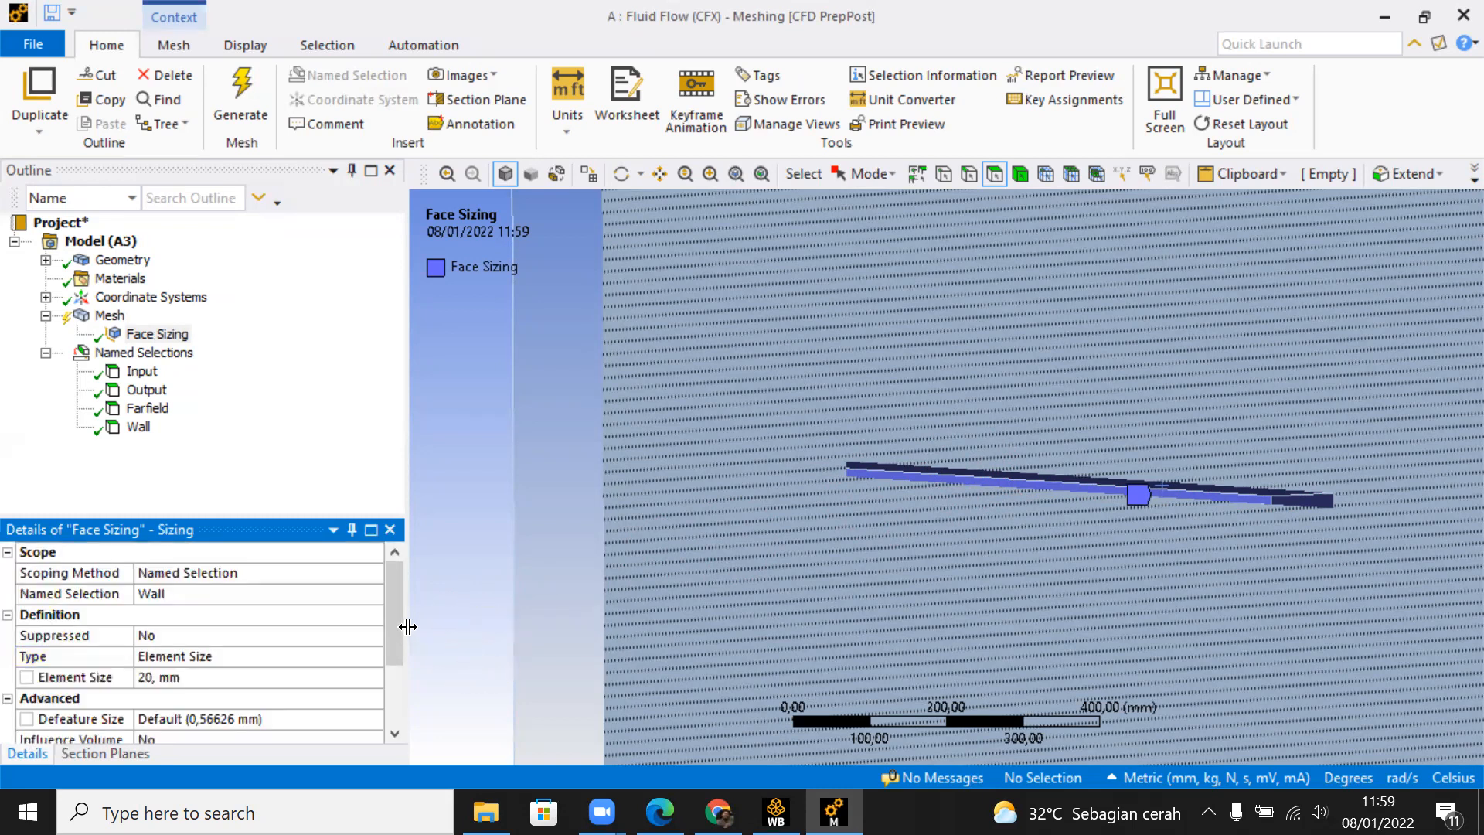
{"action": "right_click", "coordinate": [107, 322]}
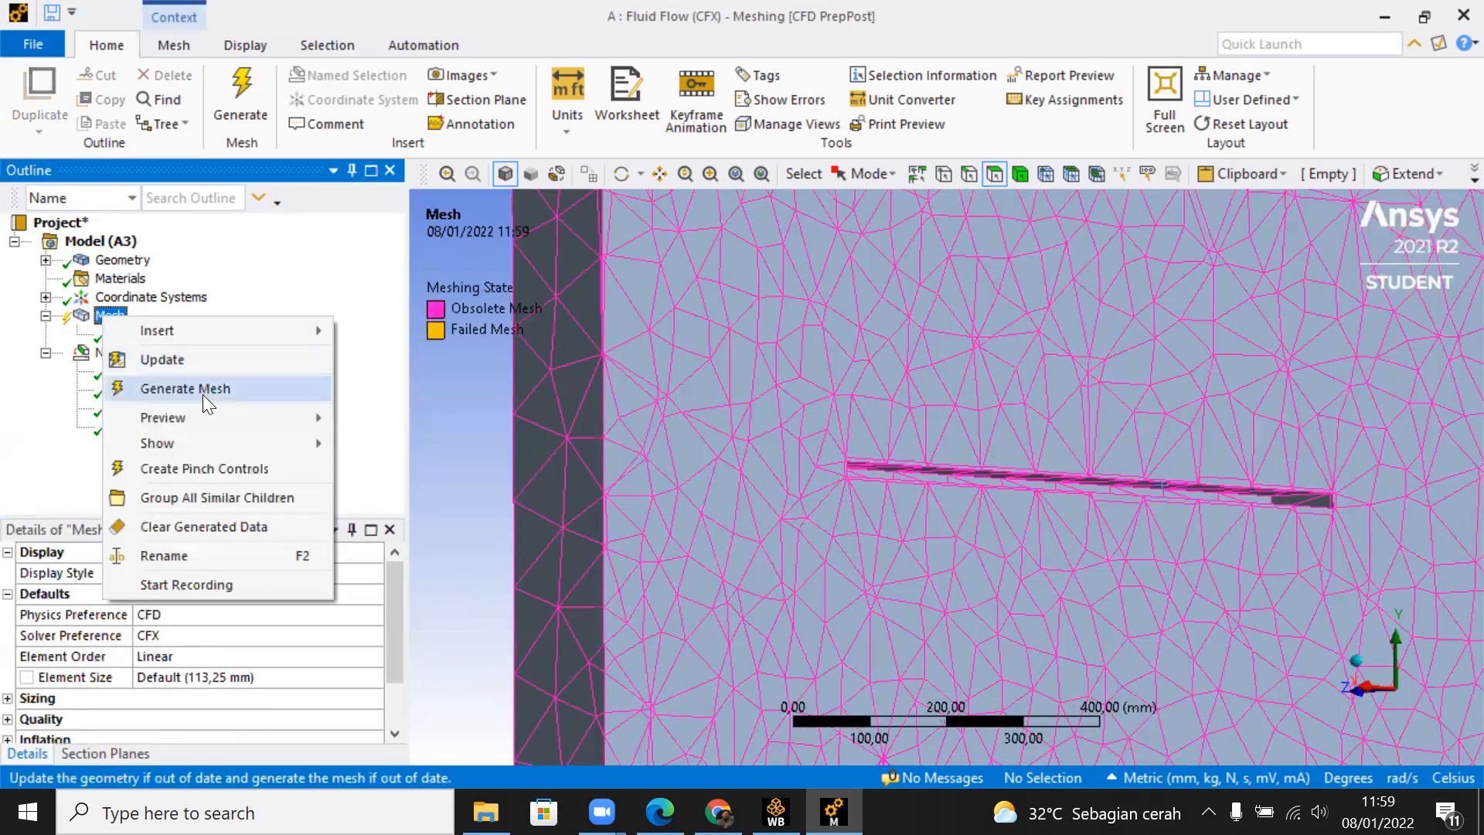
{"action": "left_click", "coordinate": [203, 394]}
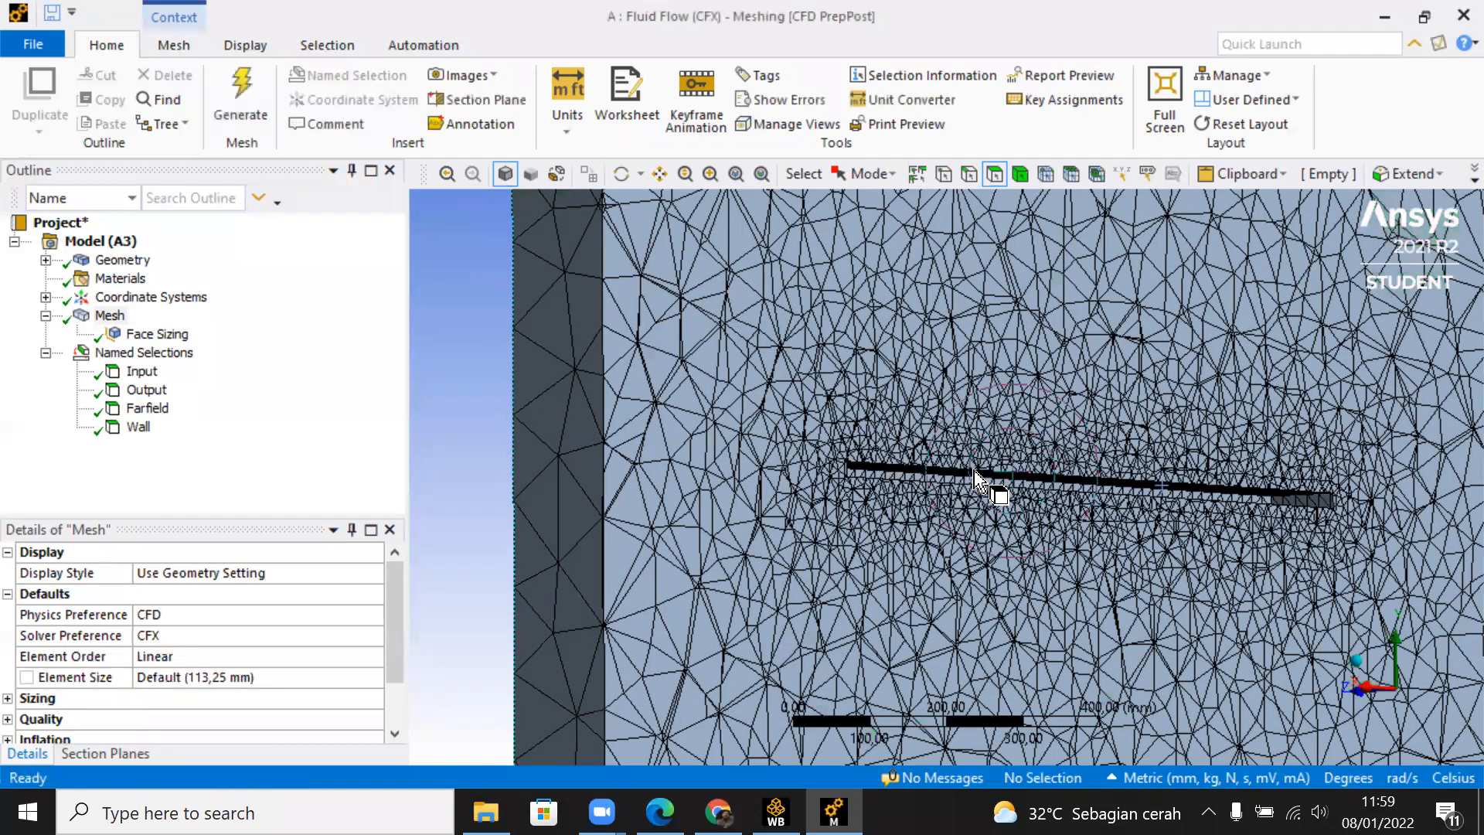
{"action": "scroll", "coordinate": [974, 470], "scroll_direction": "up", "scroll_amount": 1}
{"action": "middle_click_drag", "start_coordinate": [973, 470], "coordinate": [725, 470]}
{"action": "scroll", "coordinate": [746, 488], "scroll_direction": "up", "scroll_amount": 2}
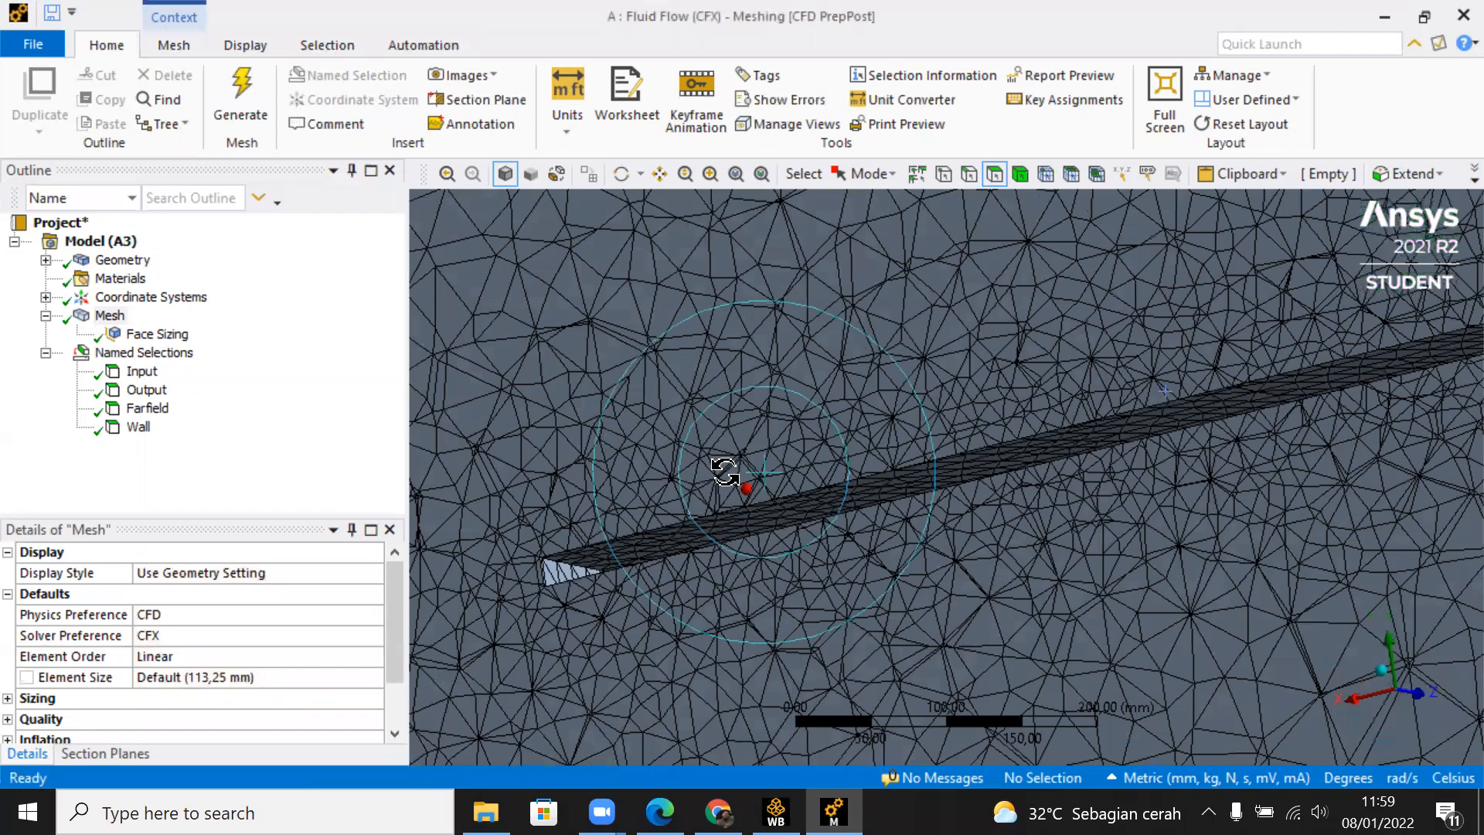
Step: Set the Wall face sizing's element size to 10 mm and regenerate the mesh
{"action": "left_click", "coordinate": [158, 334]}
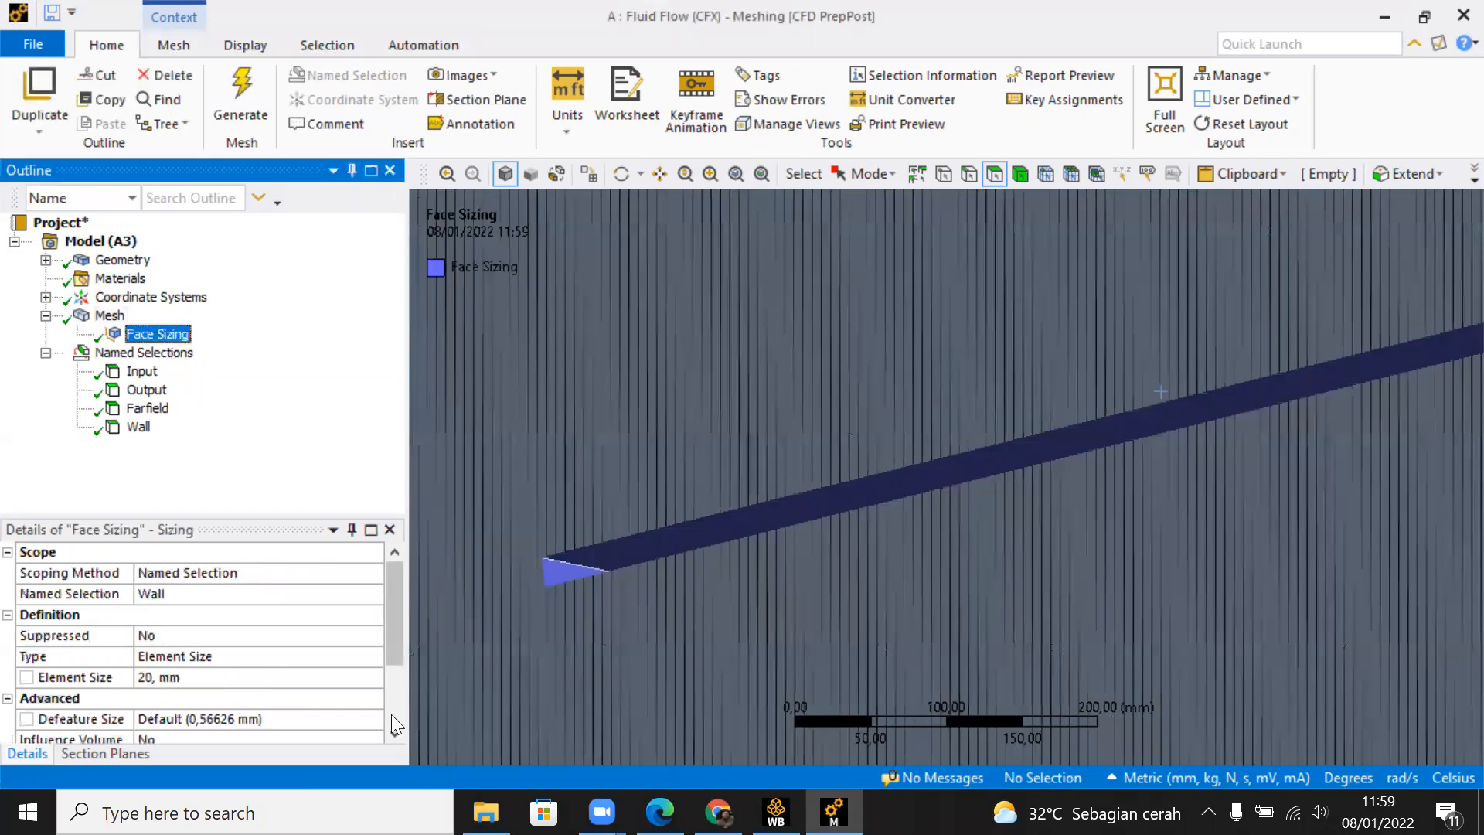
{"action": "left_click", "coordinate": [327, 678]}
{"action": "type", "text": "10"}
{"action": "key", "text": "Return"}
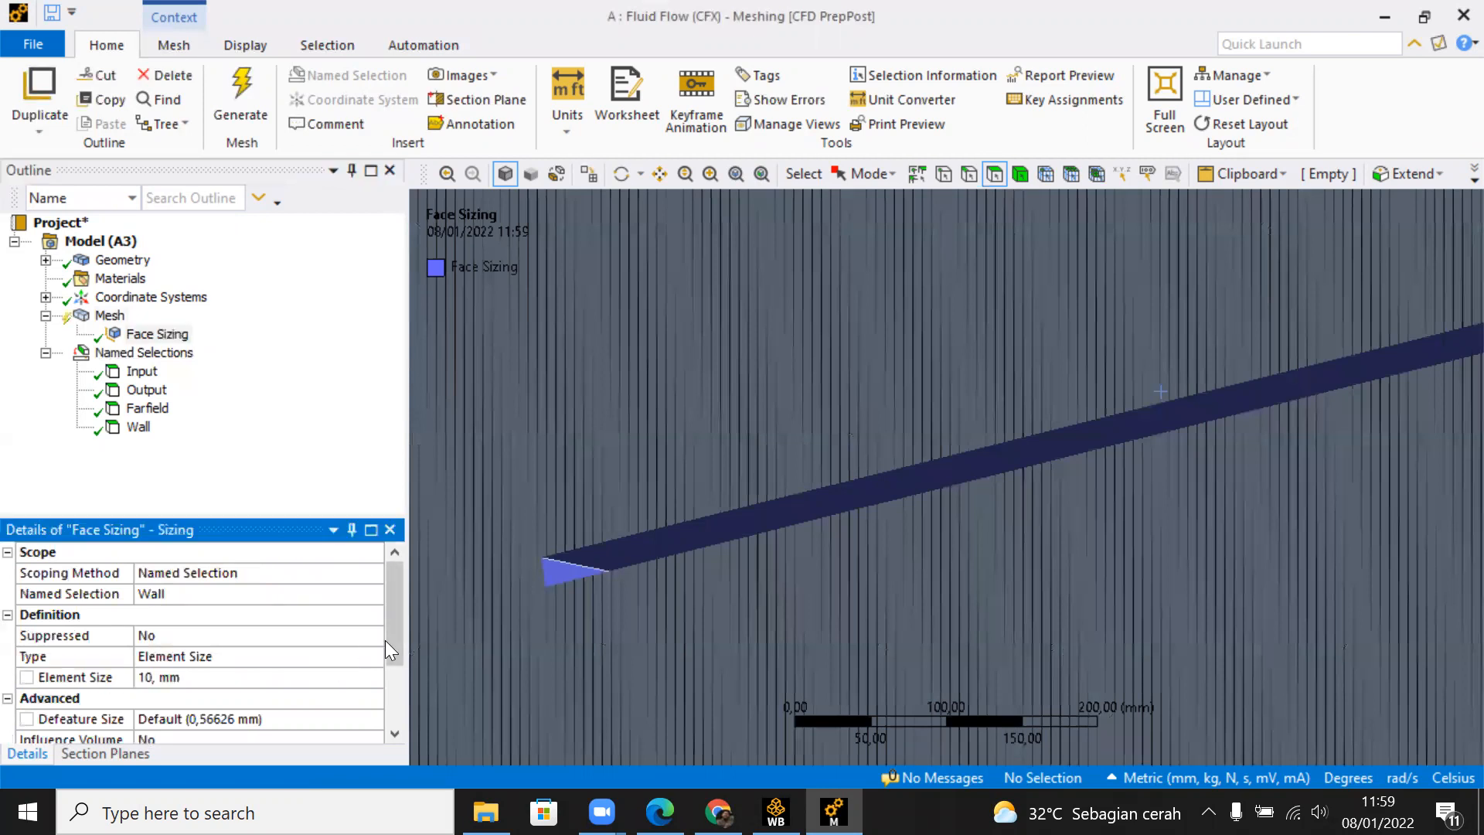
{"action": "right_click", "coordinate": [109, 315]}
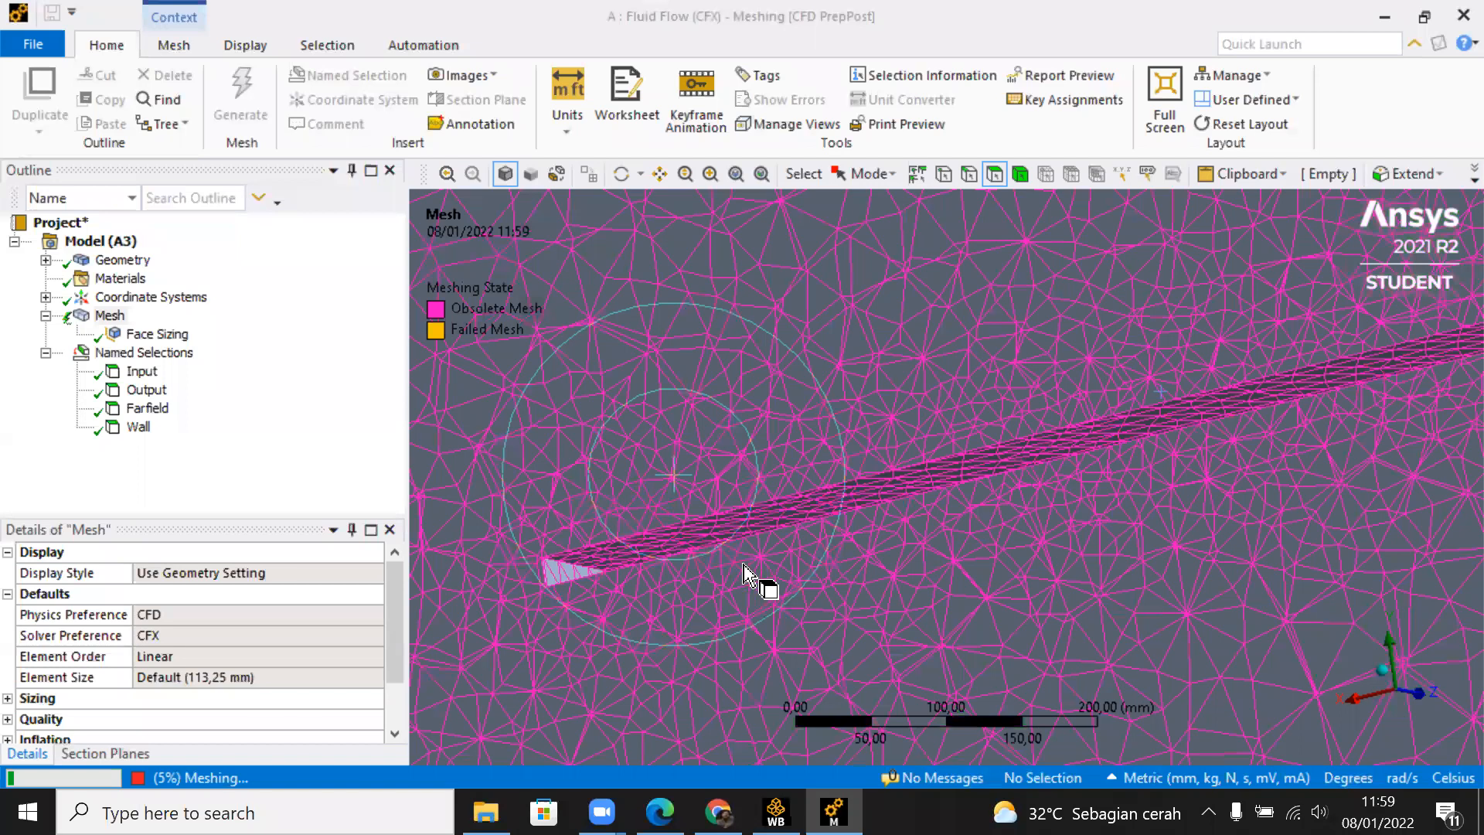
Step: Examine the element refinement around the plate cavity in the sectioned mesh, both close up and across the whole domain
{"action": "scroll", "coordinate": [756, 545], "scroll_direction": "down", "scroll_amount": 5}
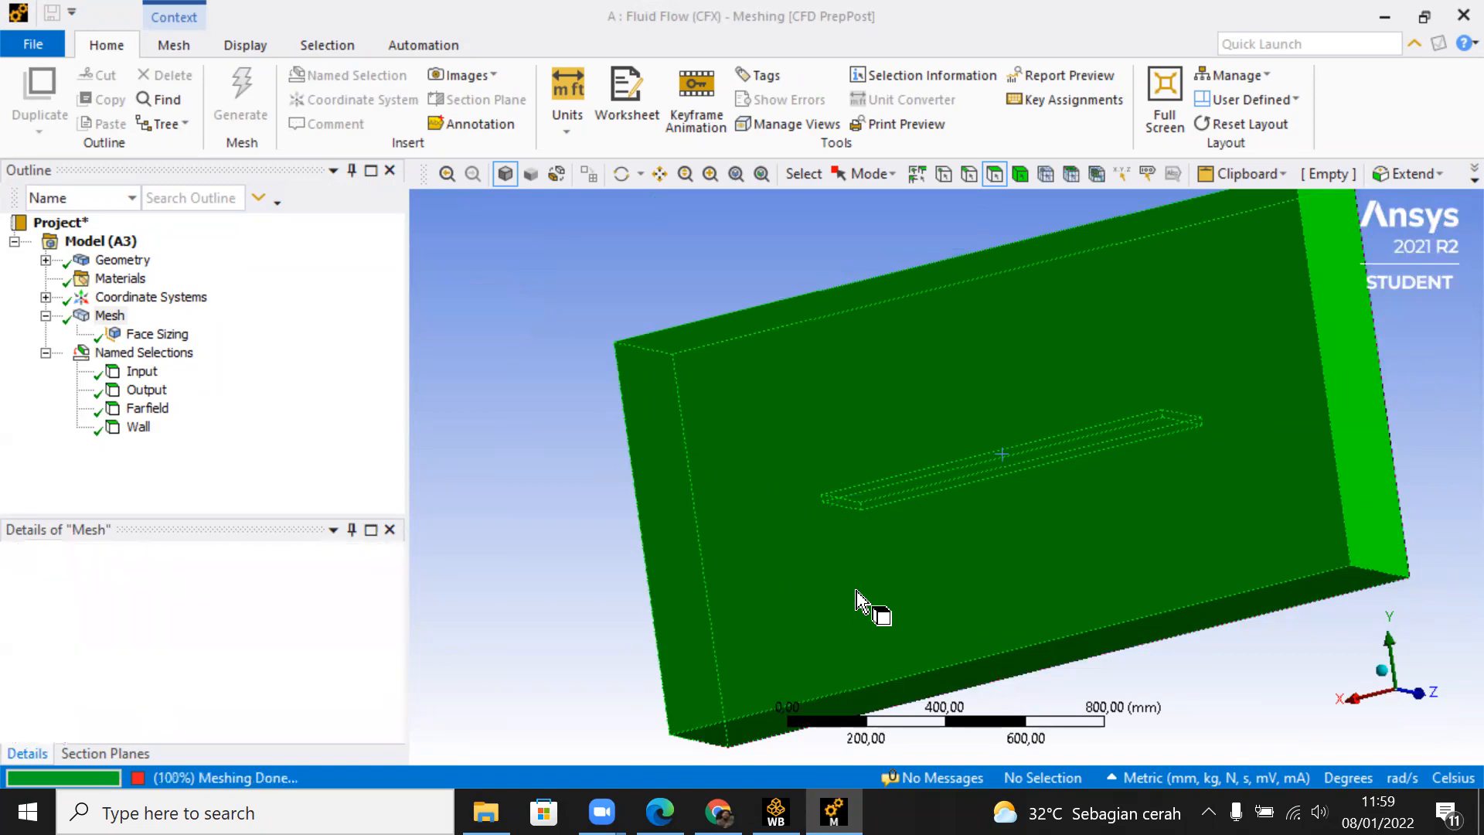
{"action": "scroll", "coordinate": [915, 475], "scroll_direction": "up", "scroll_amount": 1}
{"action": "scroll", "coordinate": [982, 490], "scroll_direction": "up", "scroll_amount": 3}
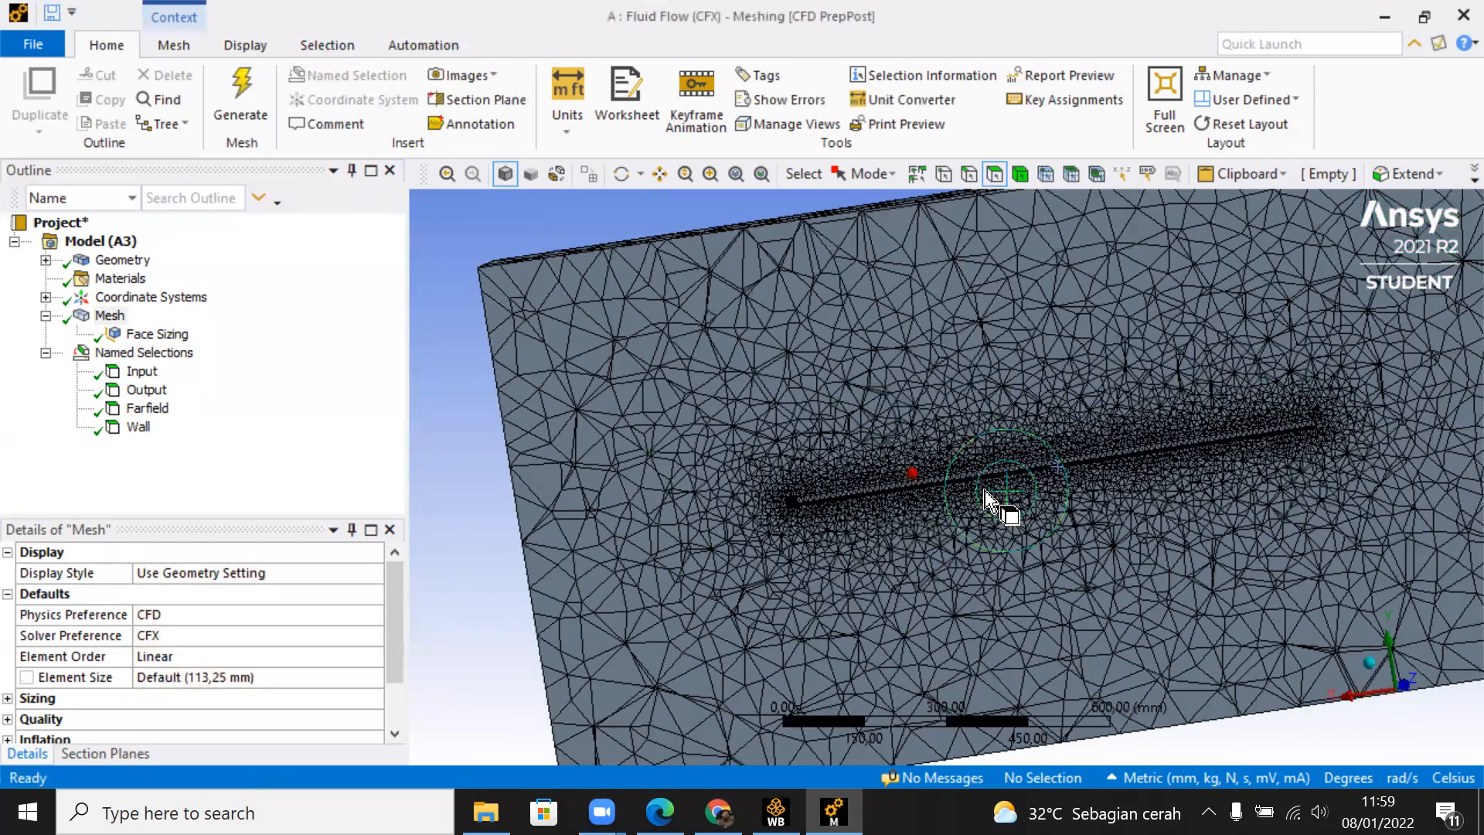
{"action": "scroll", "coordinate": [982, 492], "scroll_direction": "up", "scroll_amount": 3}
{"action": "middle_click_drag", "start_coordinate": [982, 490], "coordinate": [1009, 452]}
{"action": "scroll", "coordinate": [1128, 516], "scroll_direction": "down", "scroll_amount": 2}
{"action": "scroll", "coordinate": [1127, 515], "scroll_direction": "down", "scroll_amount": 4}
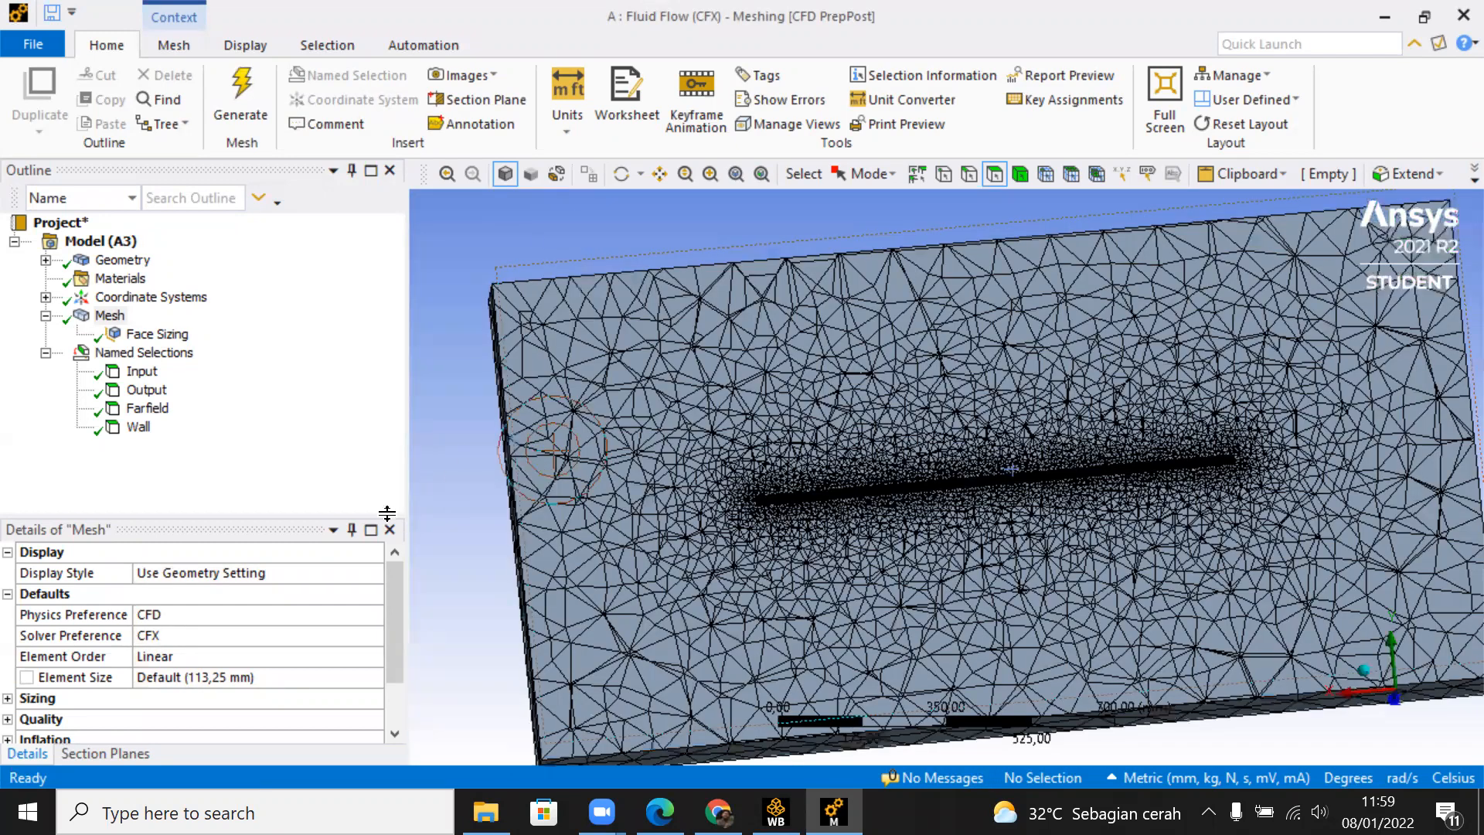
Step: Turn off Section Plane1 and check the Input named selection on the full fluid domain in an isometric view
{"action": "left_click", "coordinate": [141, 756]}
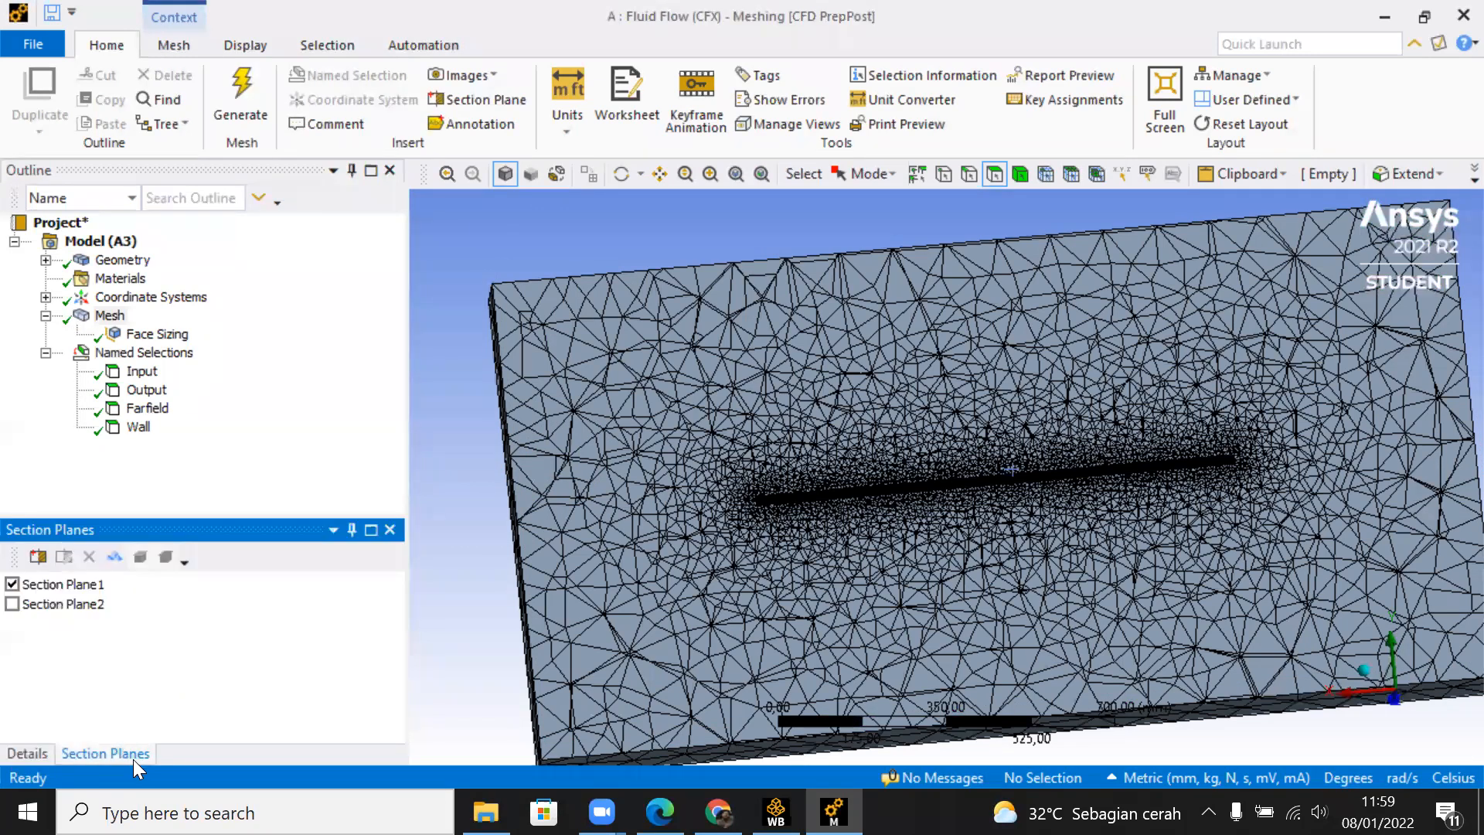
{"action": "left_click", "coordinate": [12, 585]}
{"action": "middle_click_drag", "start_coordinate": [563, 365], "coordinate": [773, 371]}
{"action": "left_click", "coordinate": [142, 371]}
{"action": "middle_click_drag", "start_coordinate": [920, 399], "coordinate": [1431, 705]}
{"action": "left_click", "coordinate": [1437, 665]}
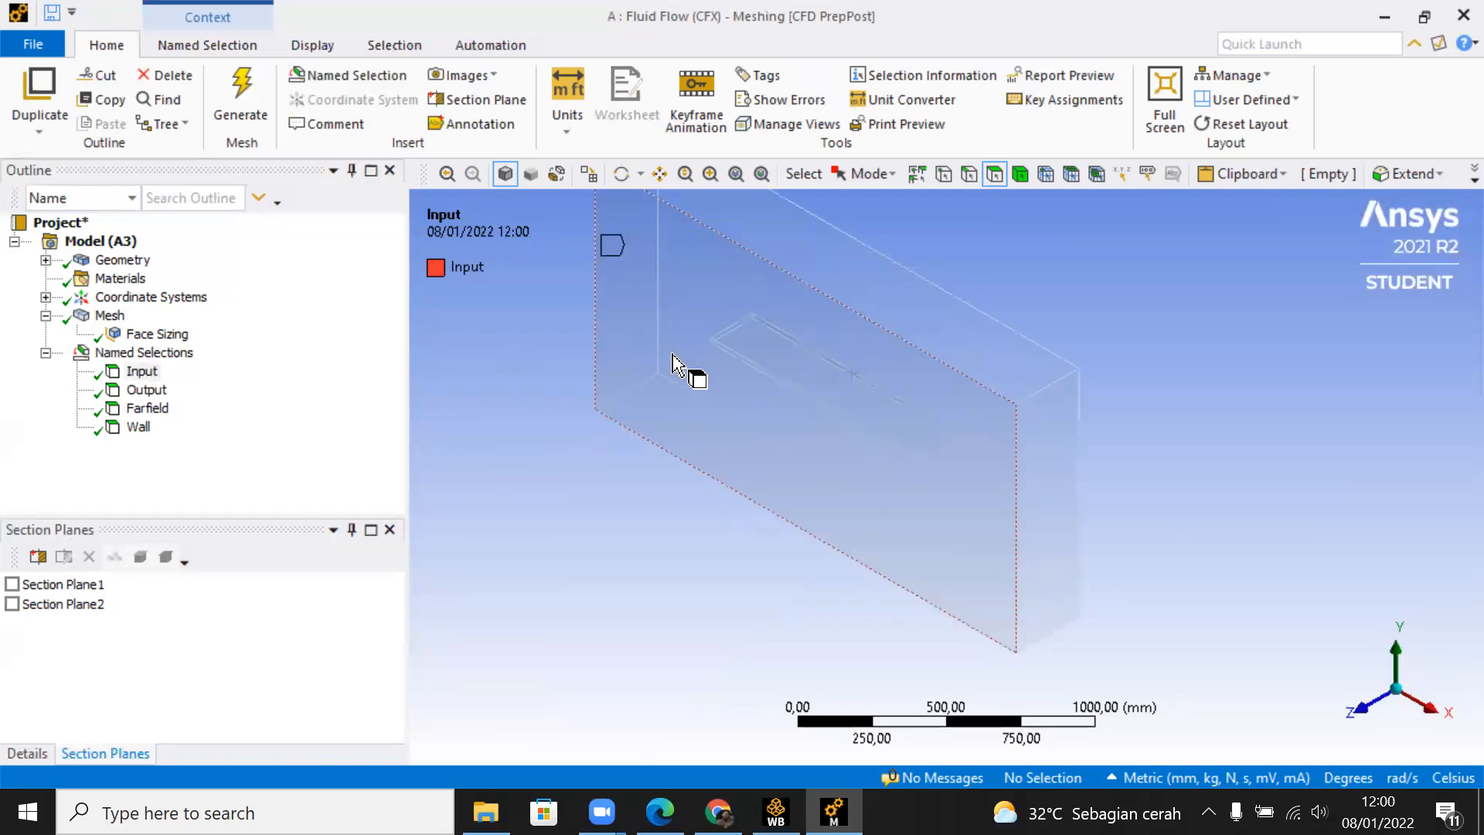
{"action": "middle_click_drag", "start_coordinate": [693, 374], "coordinate": [838, 447], "text": "ctrl"}
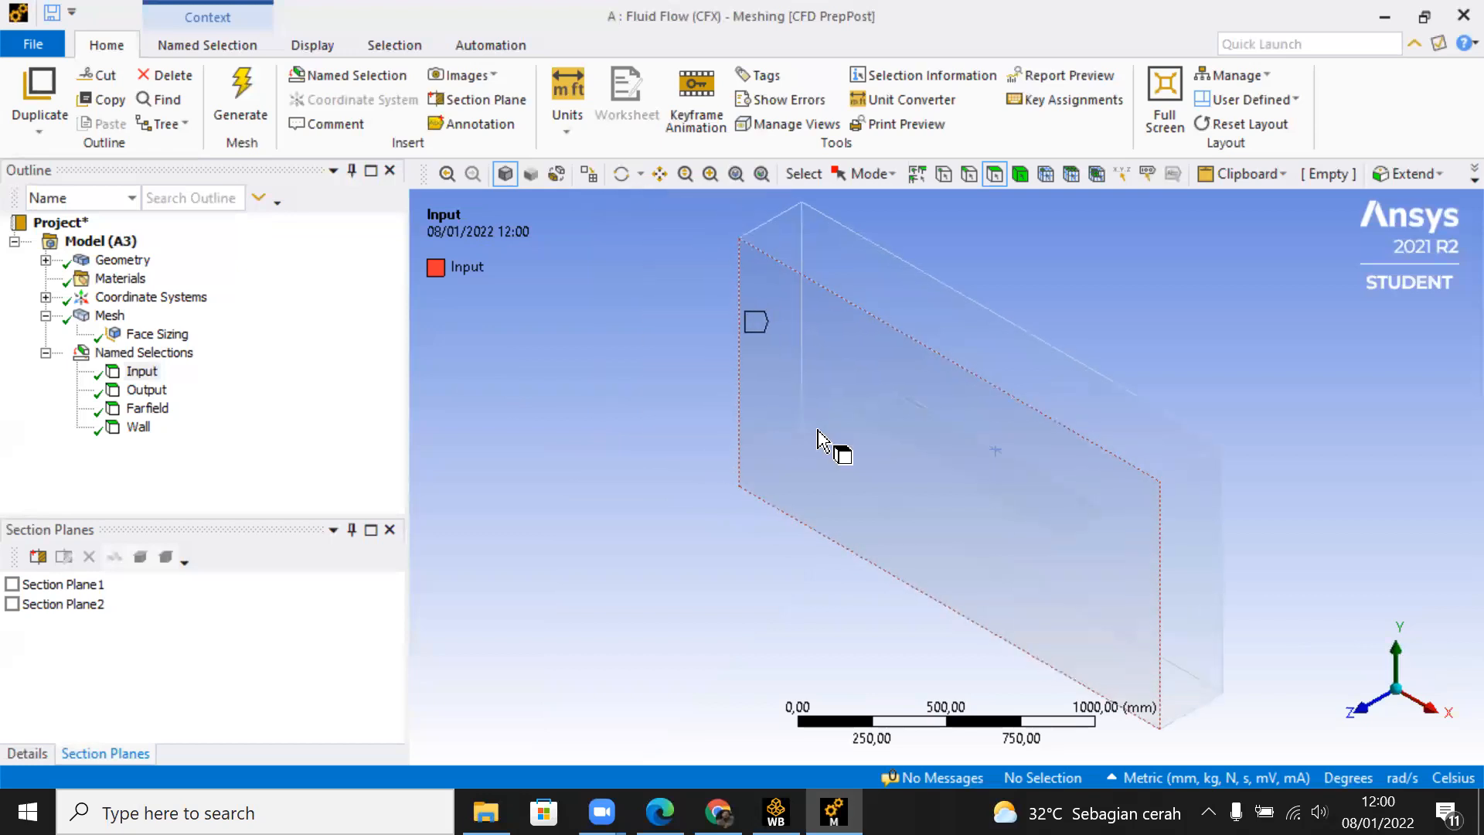
Step: Close the meshing editor and update the Mesh cell of the Fluid Flow (CFX) system in Workbench
{"action": "left_click", "coordinate": [1449, 10]}
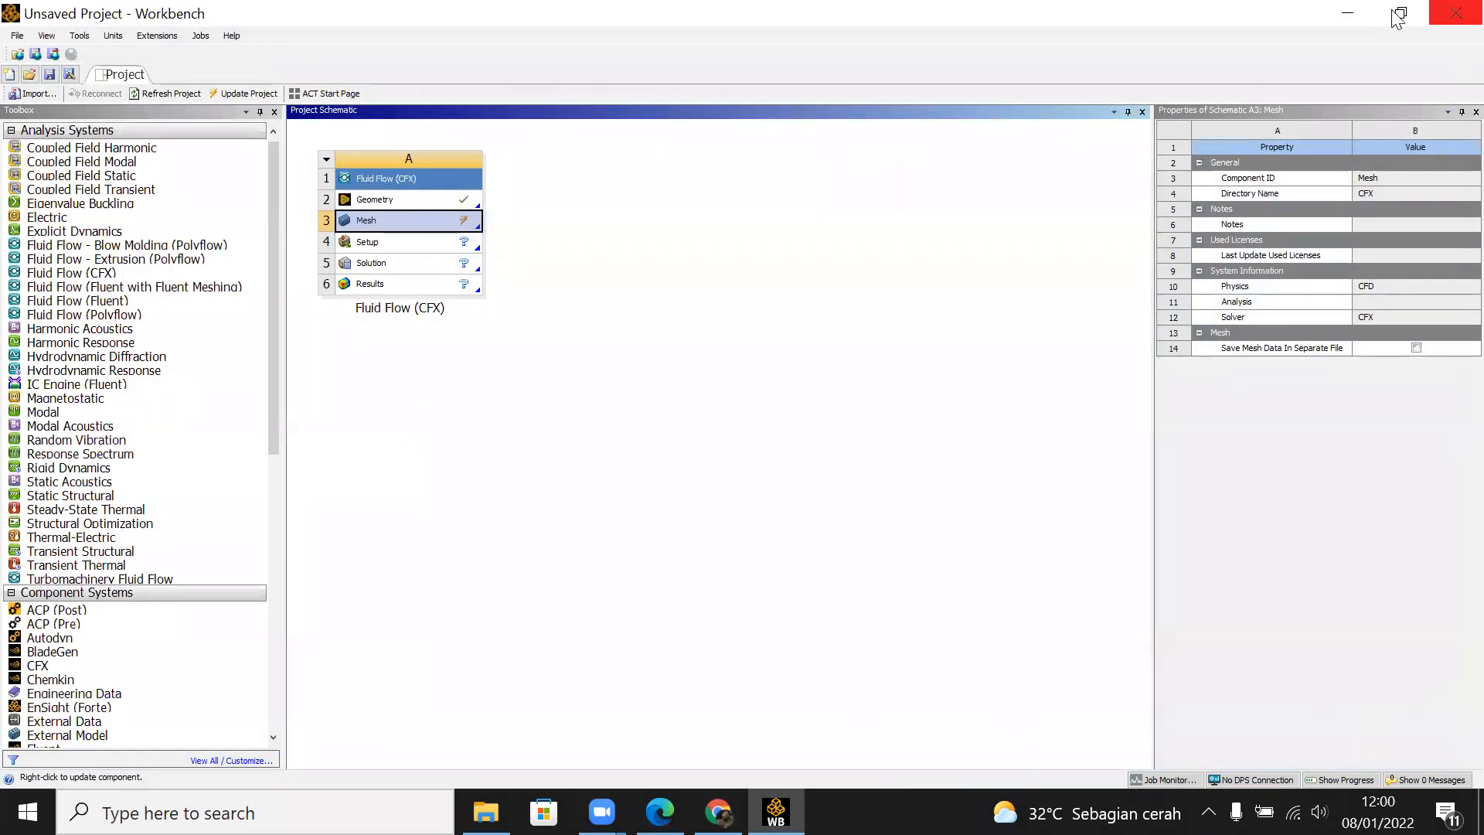
{"action": "right_click", "coordinate": [422, 219]}
{"action": "left_click", "coordinate": [527, 313]}
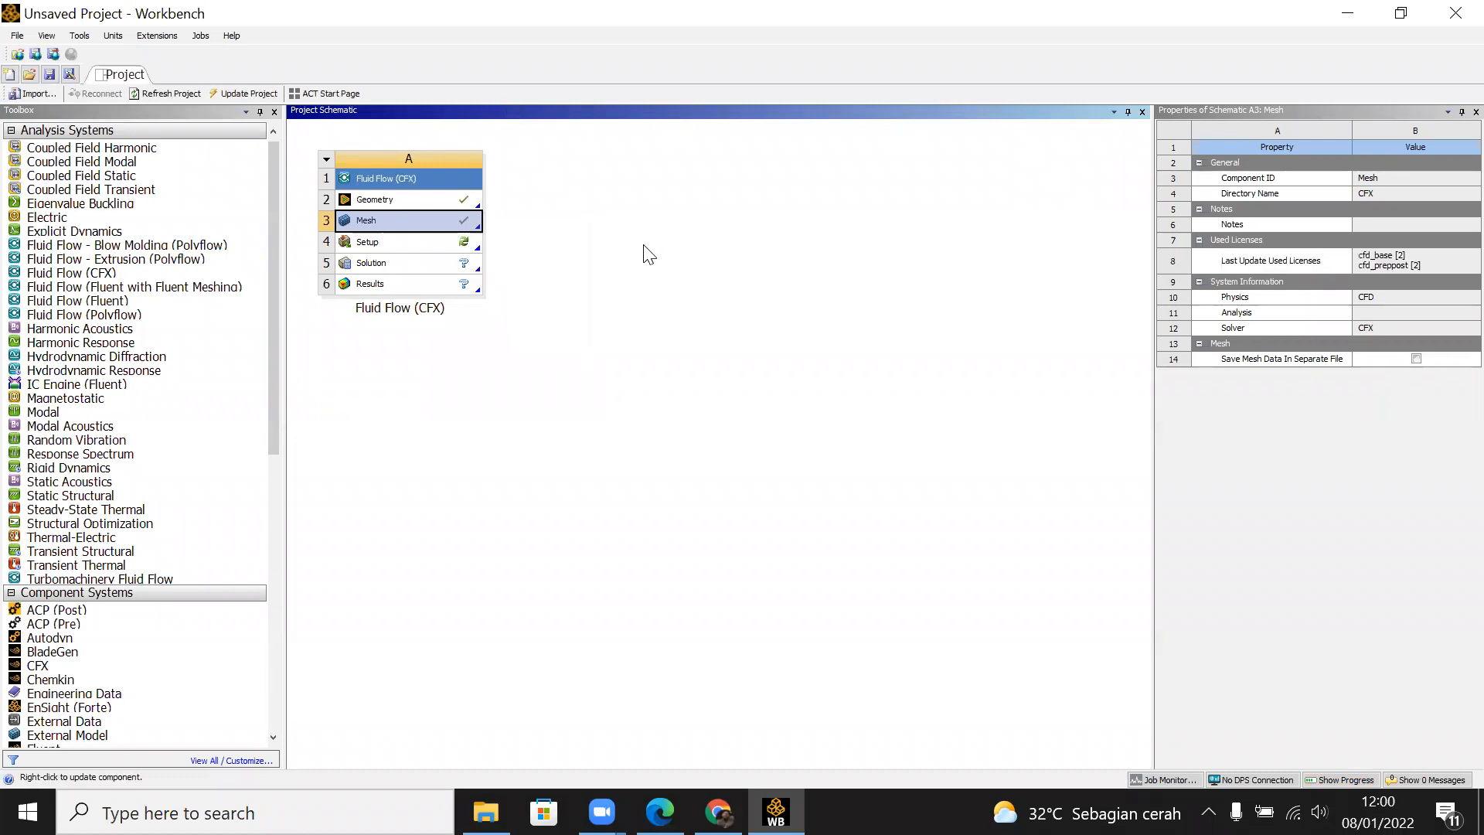
Step: Open the CFX system's Setup in CFX-Pre, dismiss the firewall alert without allowing access, and maximize the window
{"action": "double_click", "coordinate": [423, 246]}
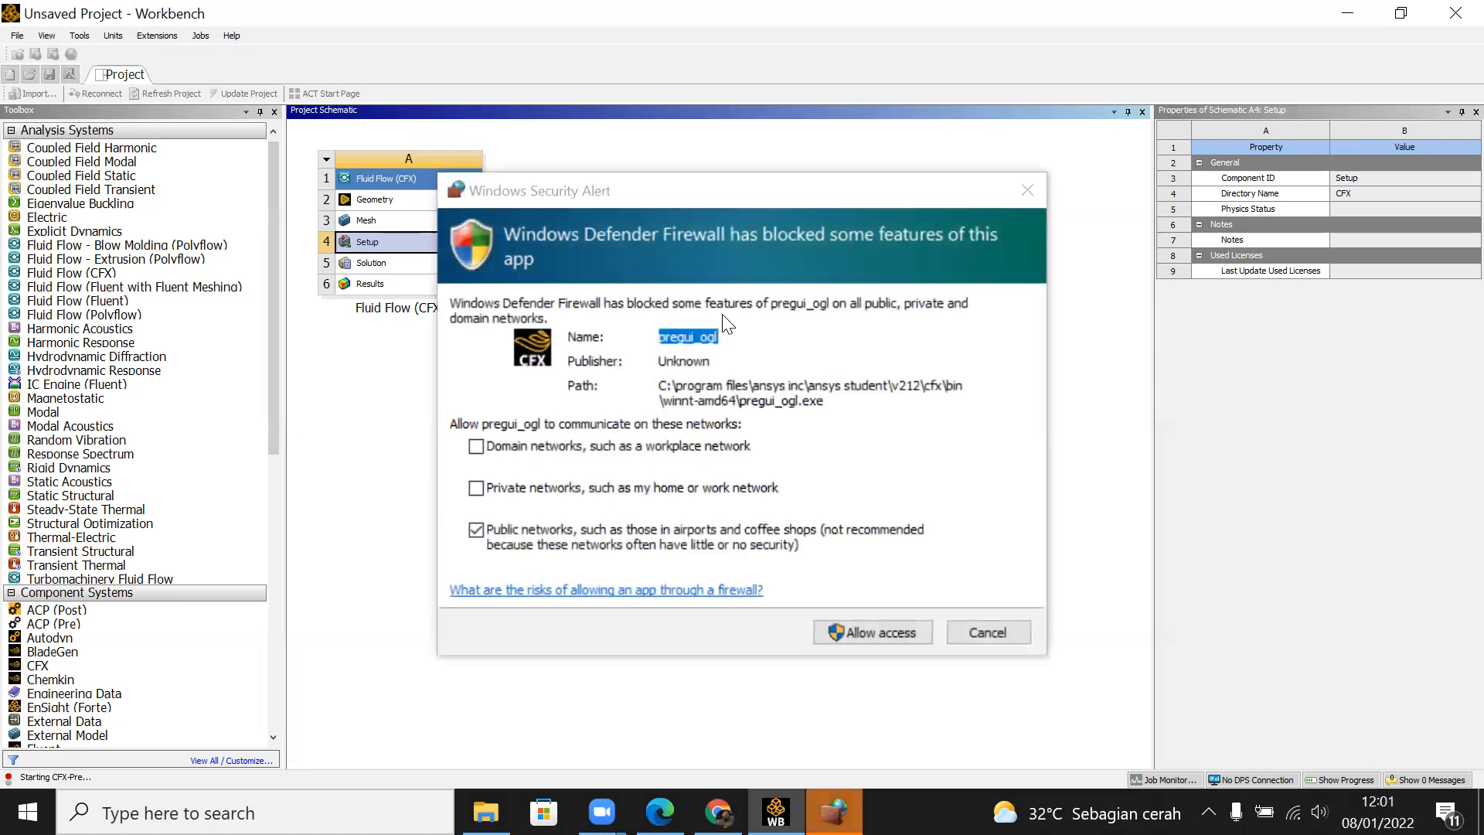
{"action": "left_click", "coordinate": [1008, 634]}
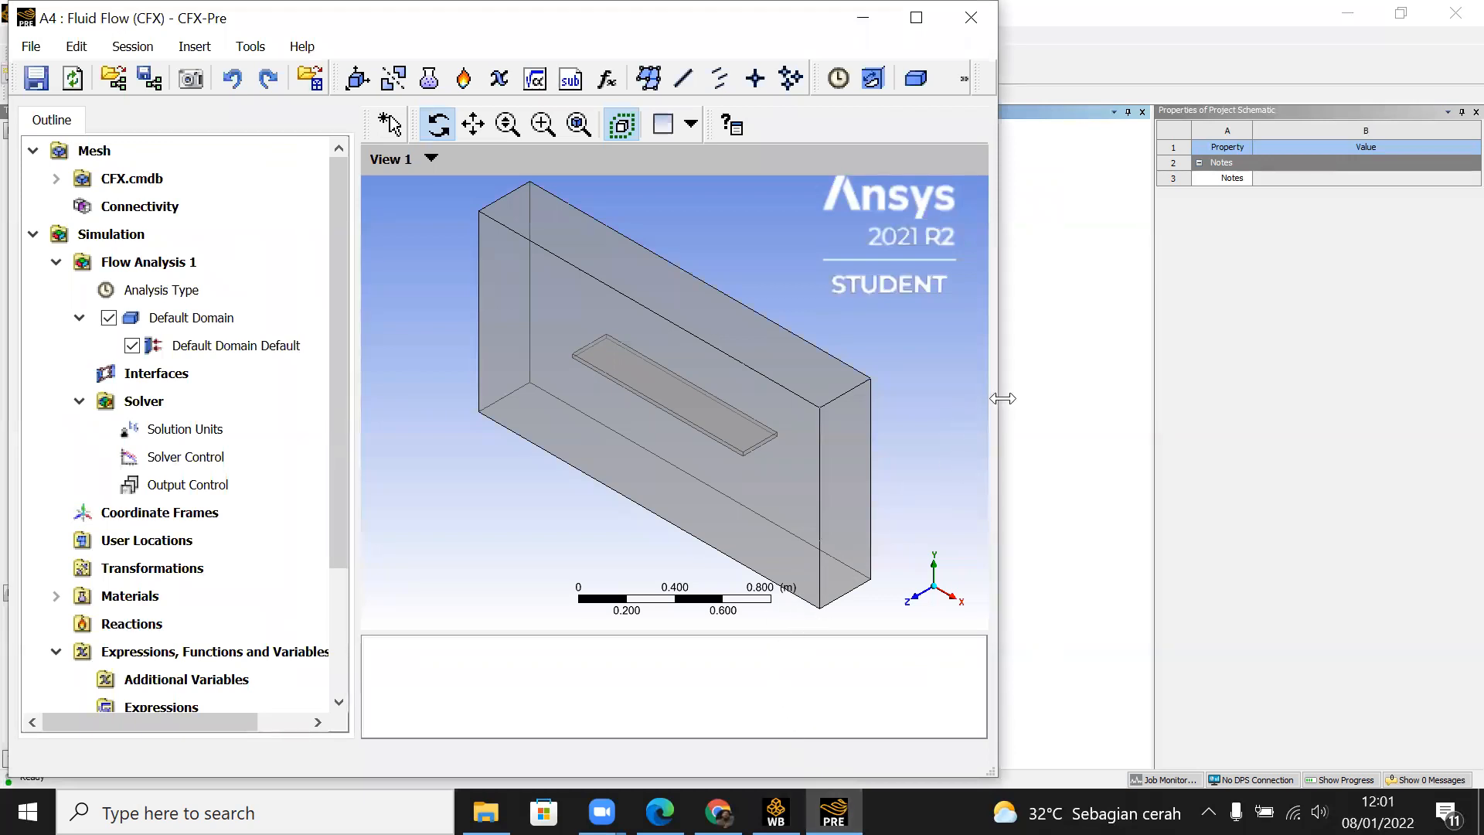
{"action": "left_click_drag", "start_coordinate": [1002, 398], "coordinate": [1376, 387]}
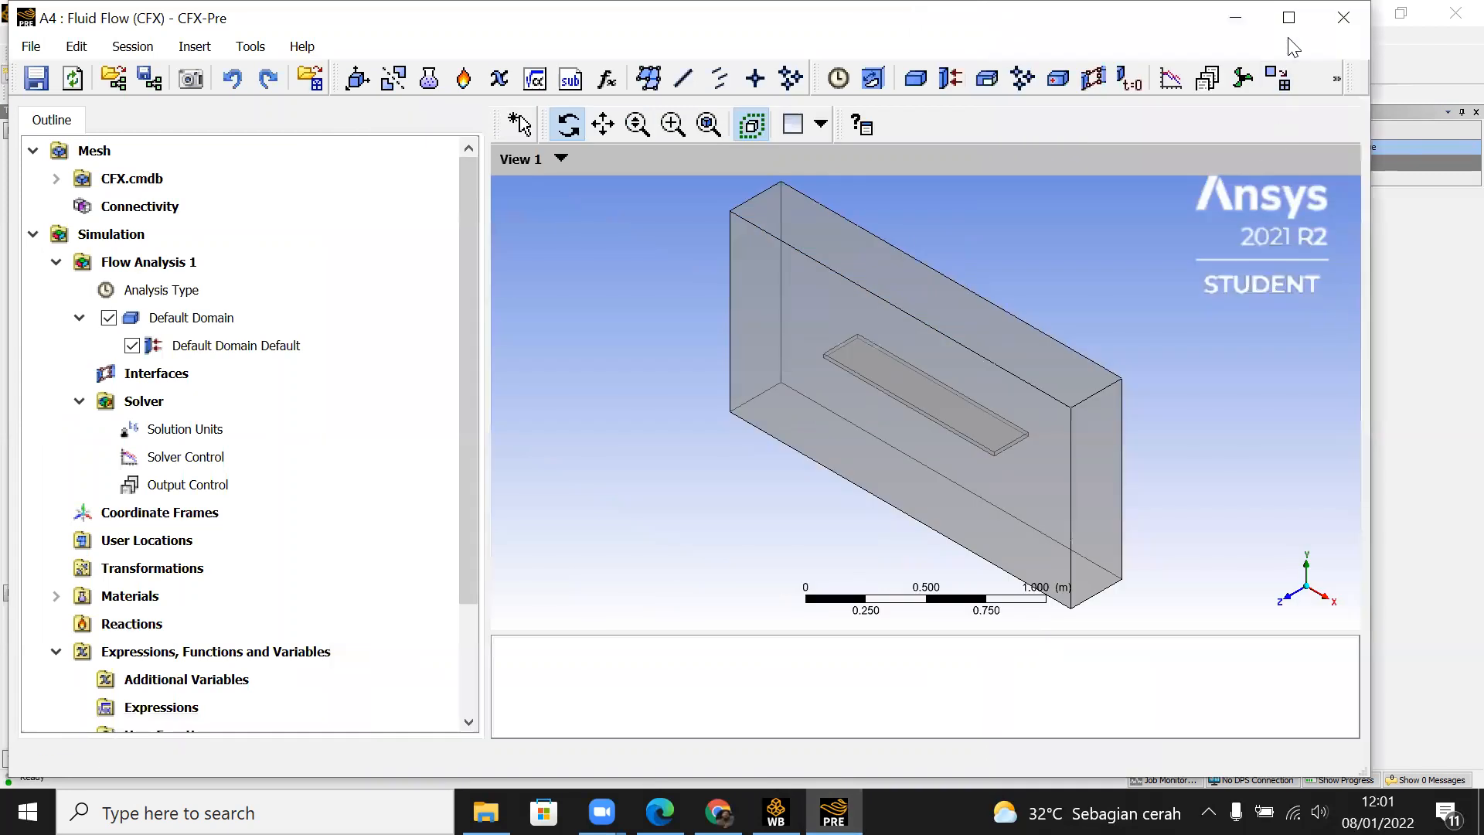
{"action": "left_click", "coordinate": [1291, 21]}
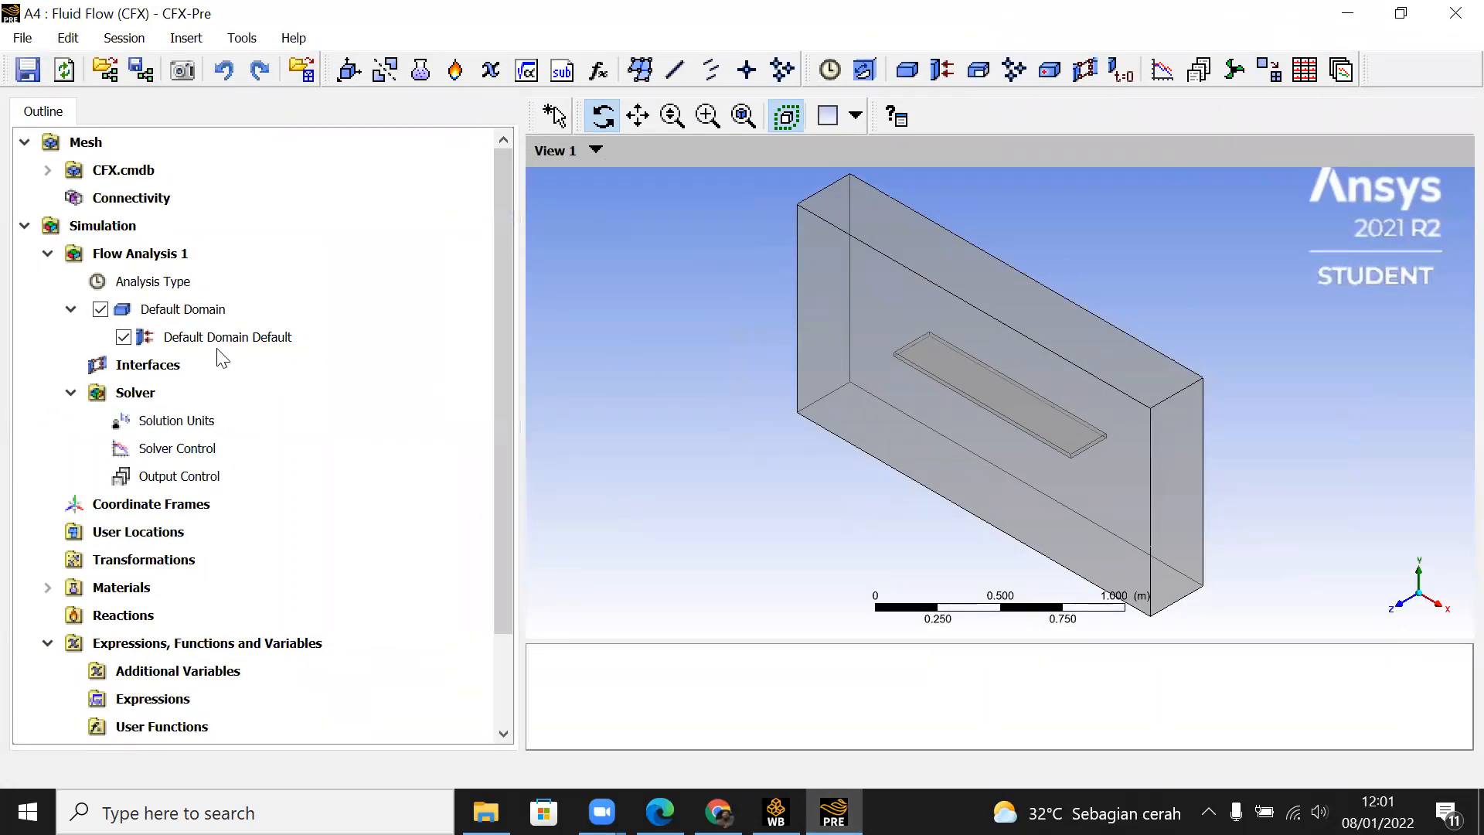
Step: Look over the CFX-Pre setup outline and the imported fluid domain from several angles, and close CFX-Pre
{"action": "scroll", "coordinate": [407, 400], "scroll_direction": "down", "scroll_amount": 2}
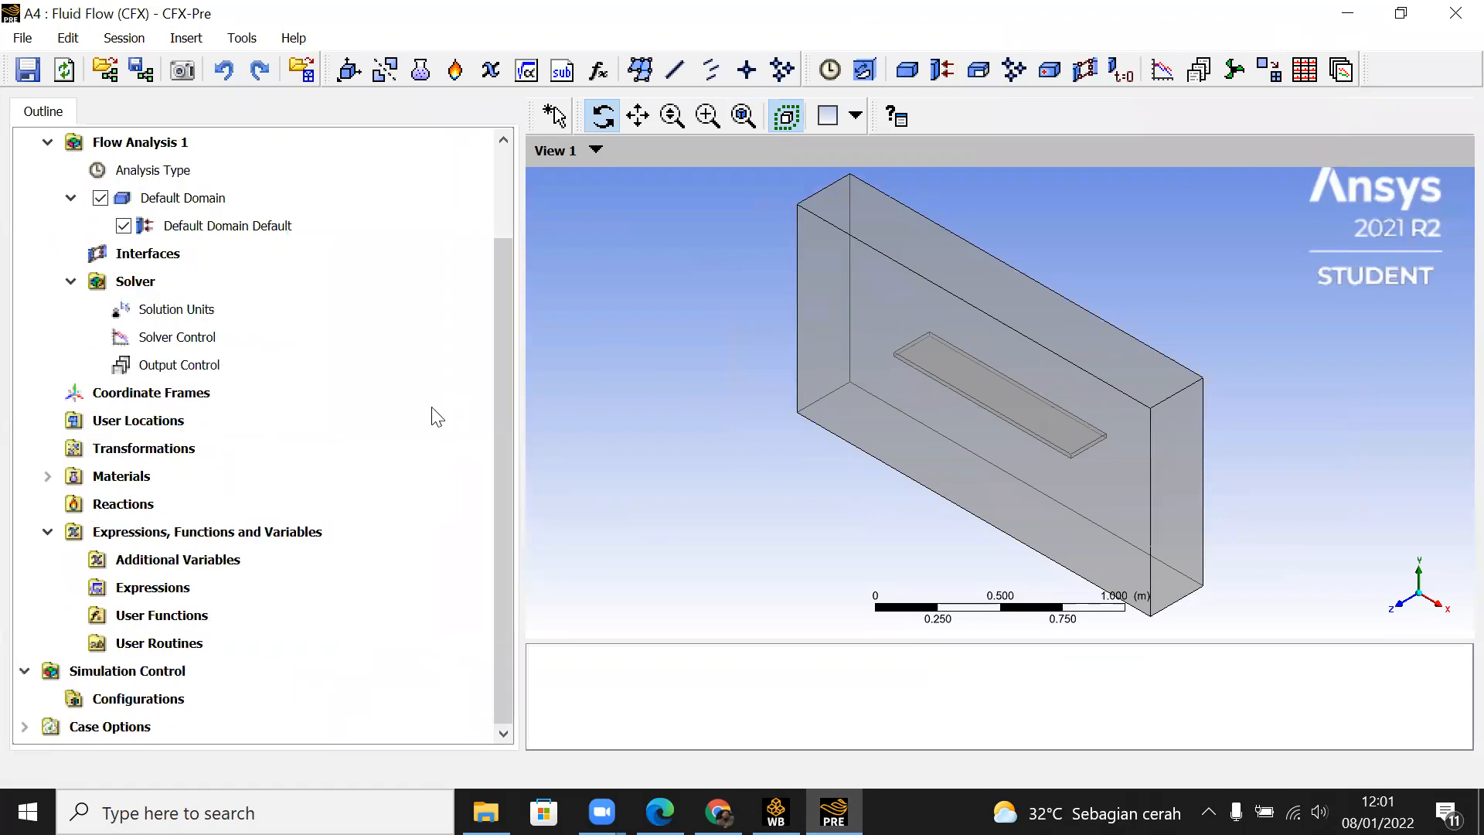
{"action": "scroll", "coordinate": [410, 421], "scroll_direction": "up", "scroll_amount": 2}
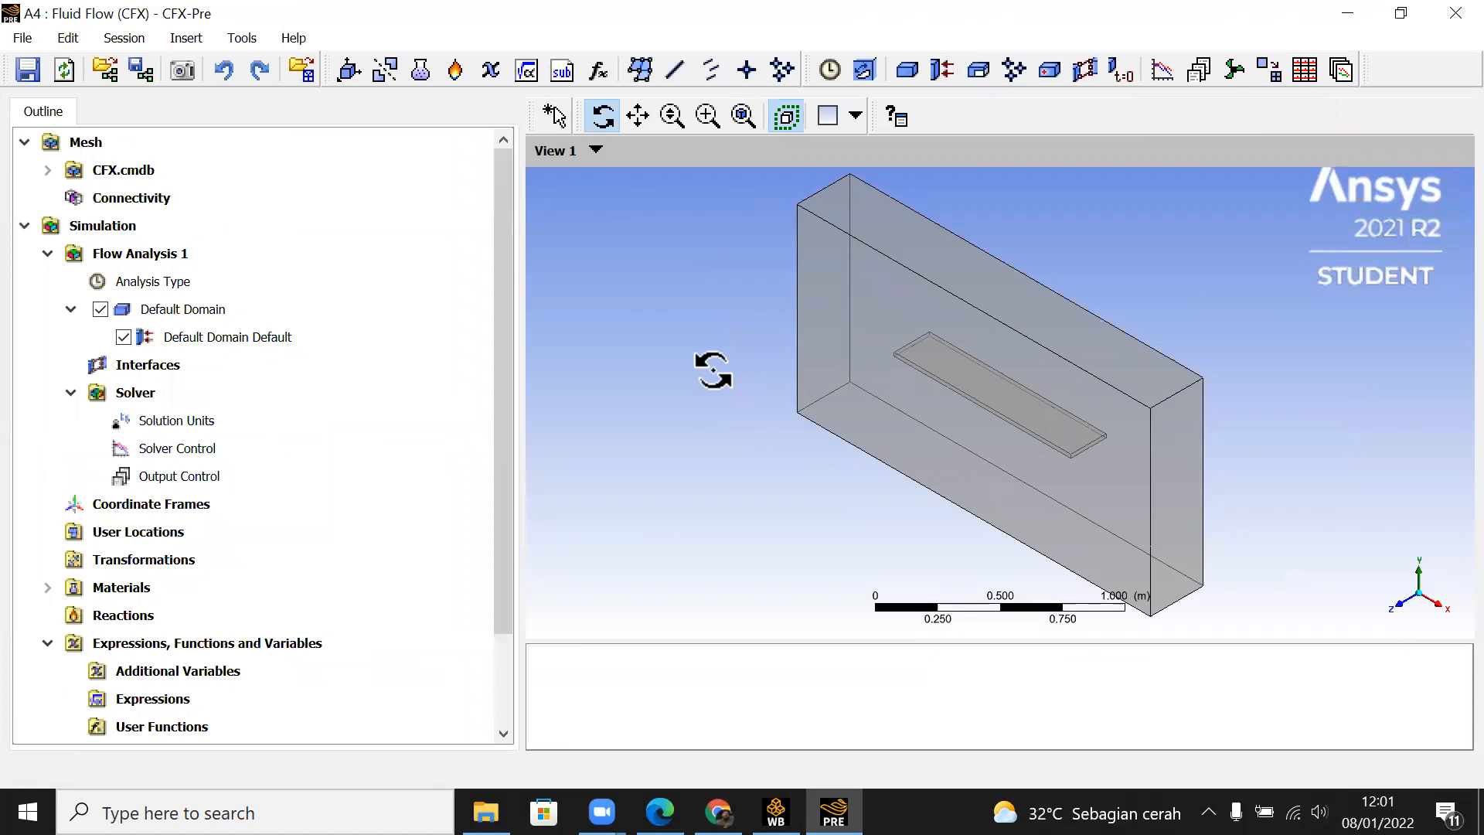
{"action": "left_click_drag", "start_coordinate": [828, 464], "coordinate": [998, 422]}
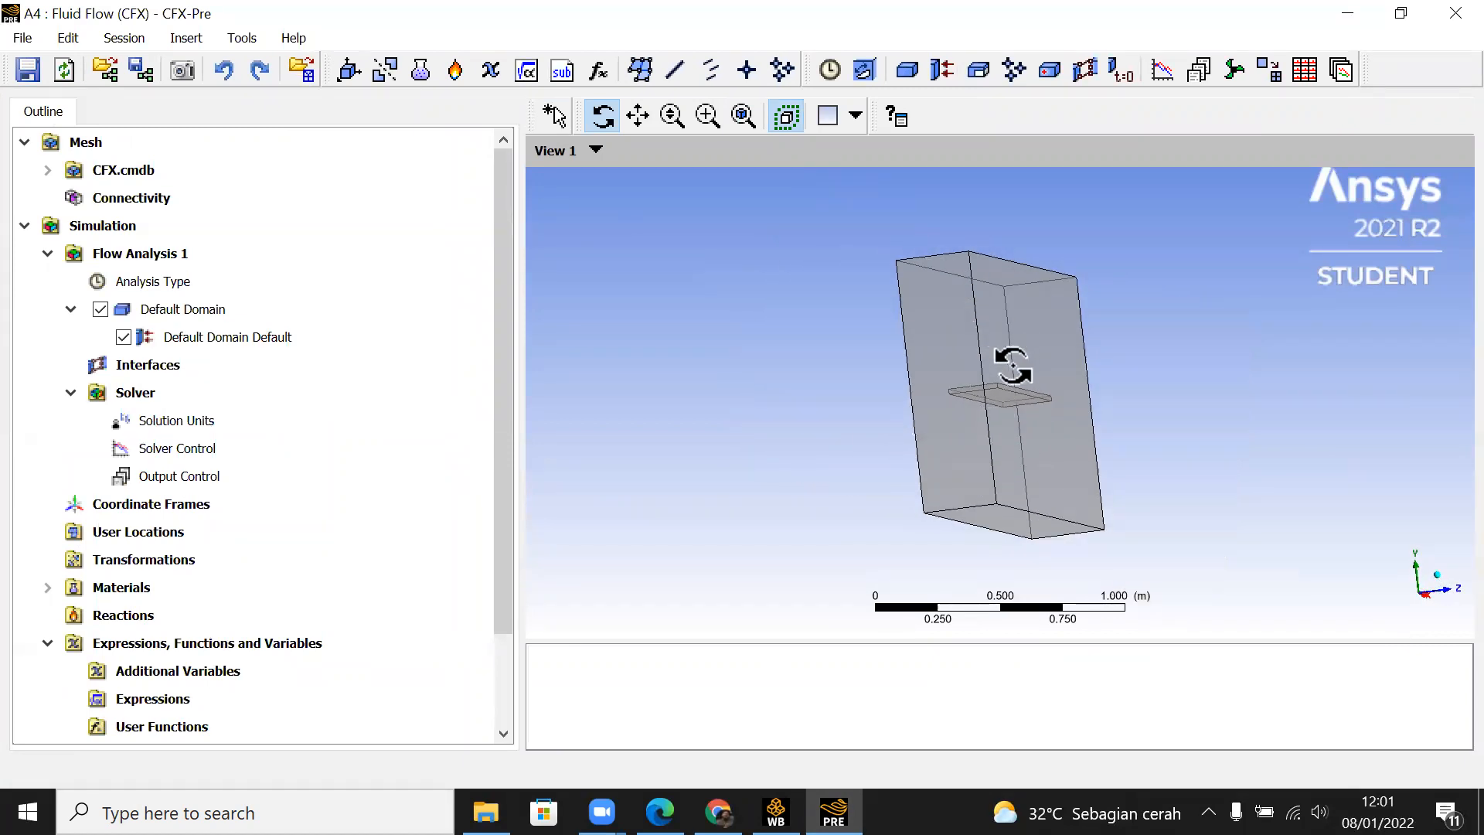
{"action": "left_click_drag", "start_coordinate": [1012, 366], "coordinate": [980, 391]}
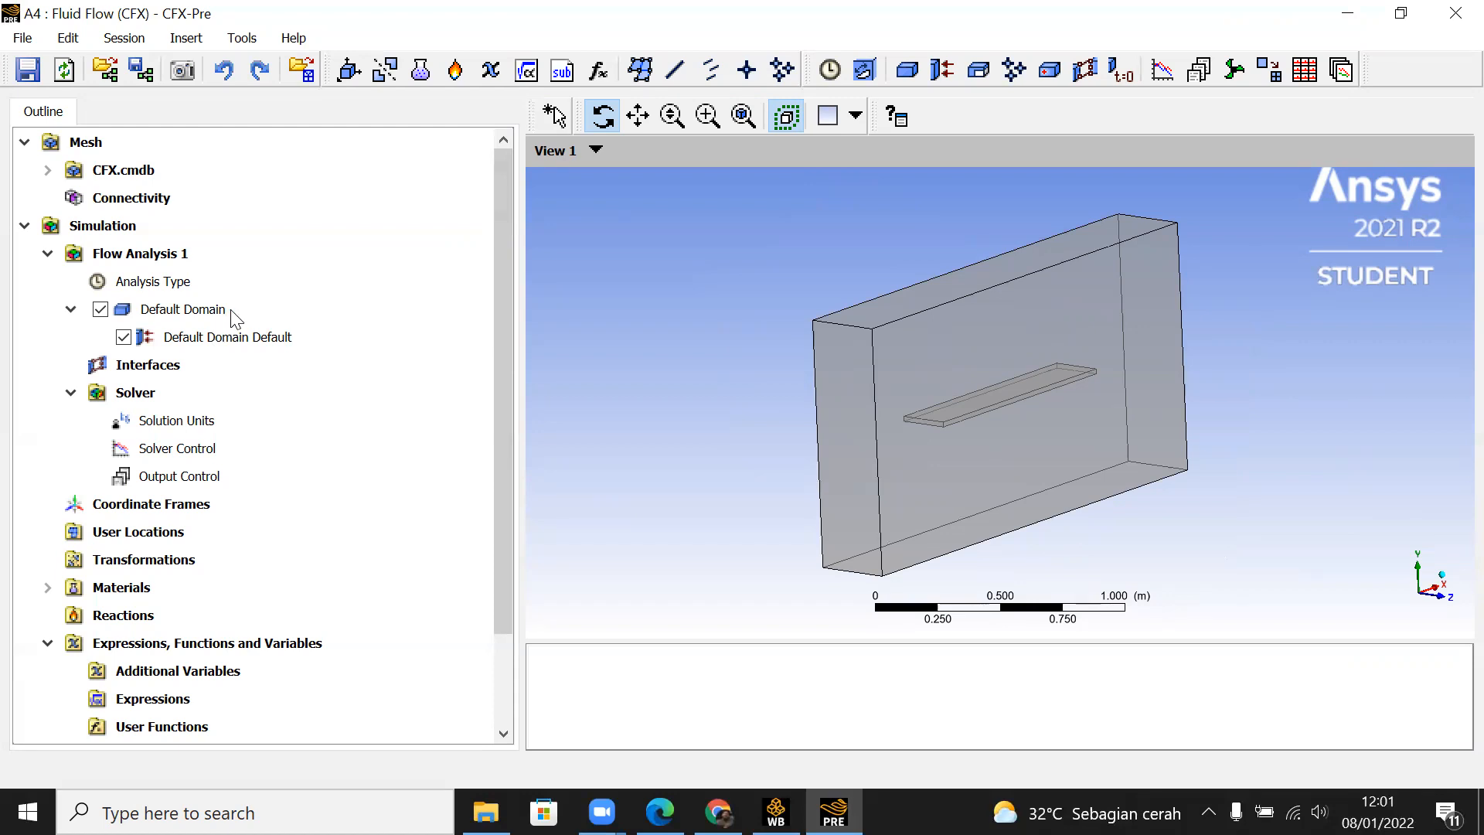
{"action": "left_click", "coordinate": [1451, 28]}
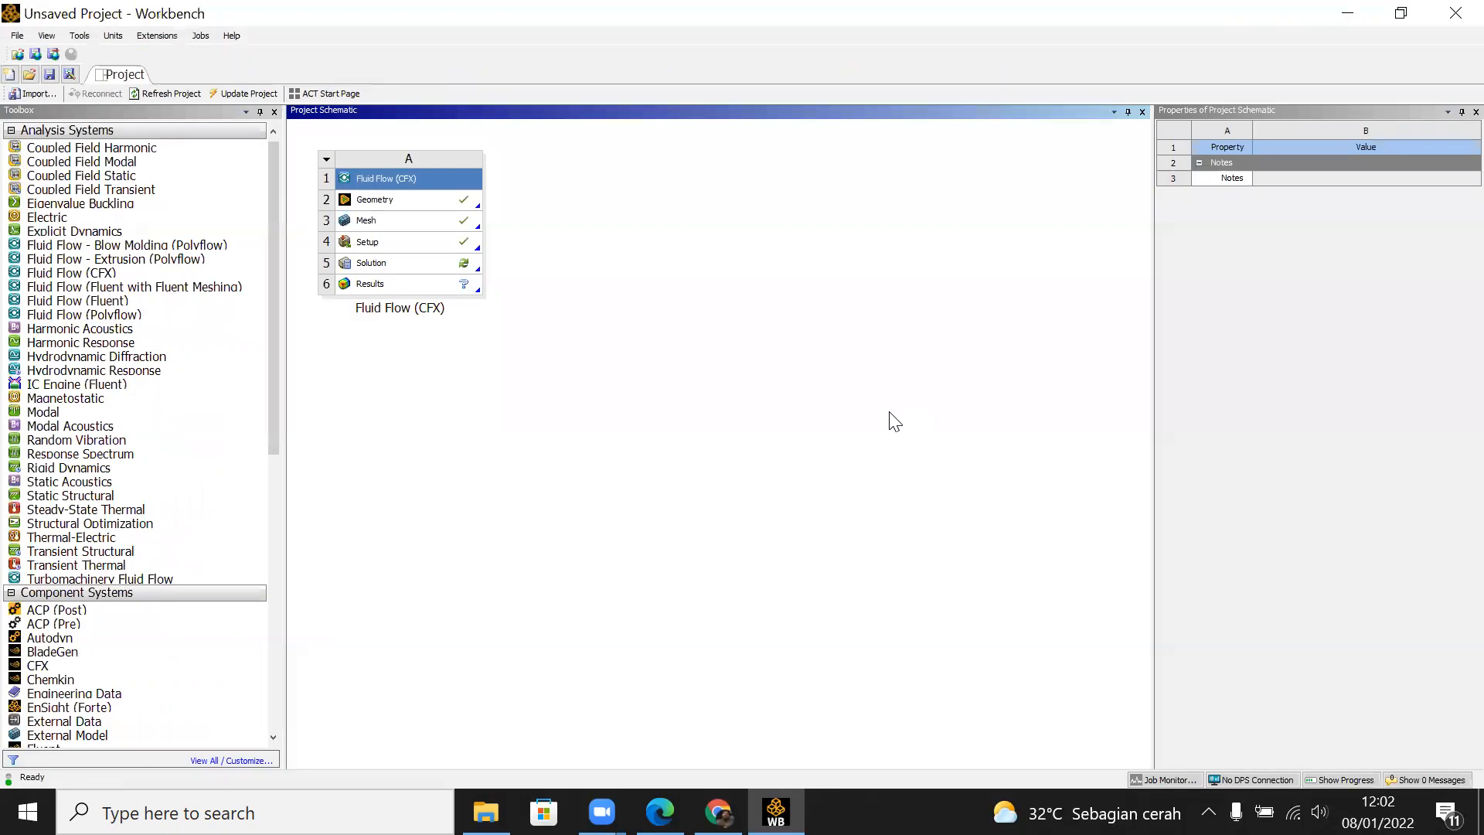
Step: Add a Fluid Flow (Fluent) system to the project schematic and link the CFX system's Mesh to its Mesh cell
{"action": "left_click_drag", "start_coordinate": [114, 300], "coordinate": [619, 217]}
{"action": "left_click", "coordinate": [420, 220]}
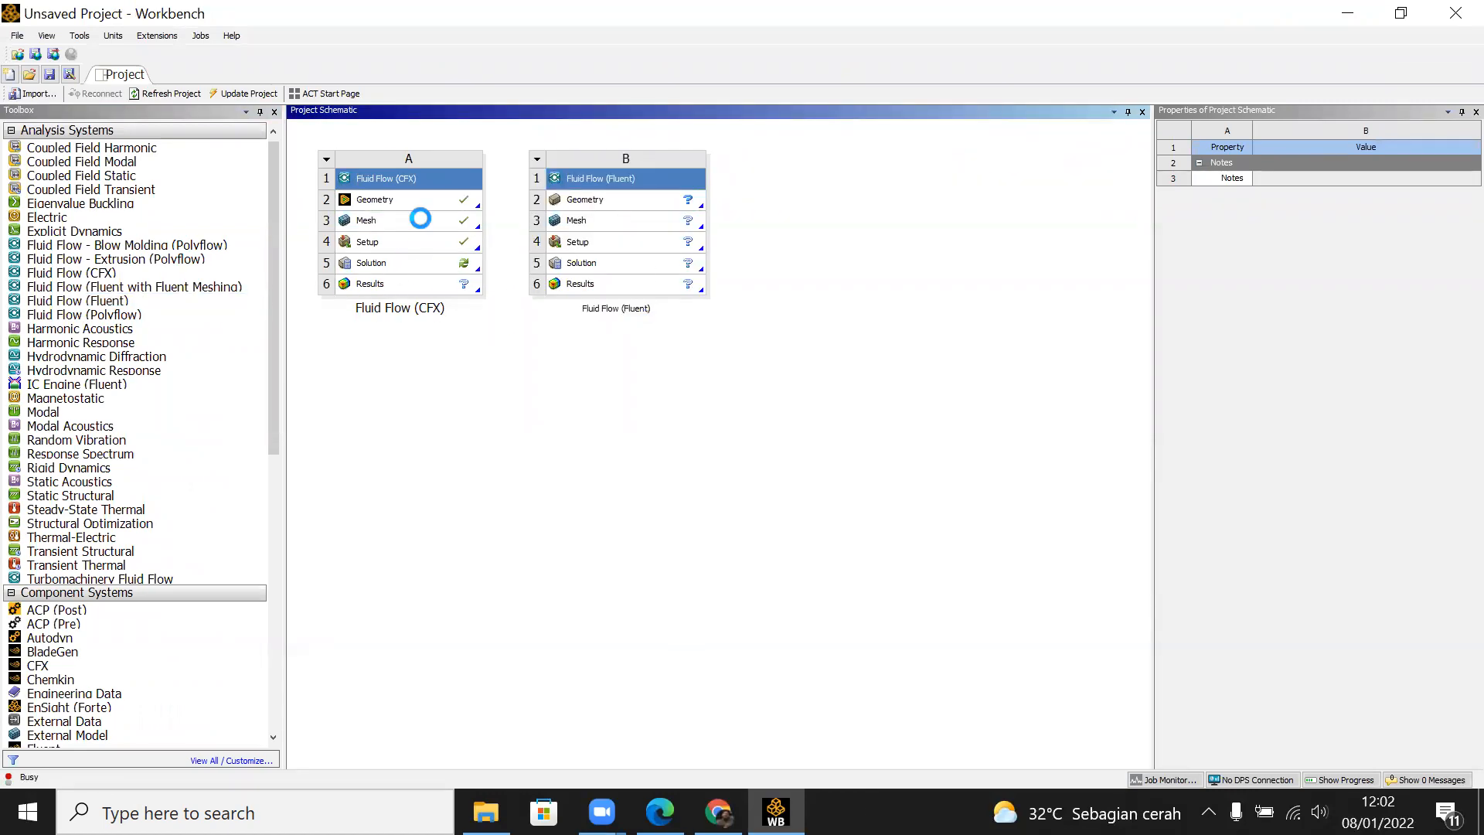
{"action": "left_click_drag", "start_coordinate": [419, 218], "coordinate": [597, 222]}
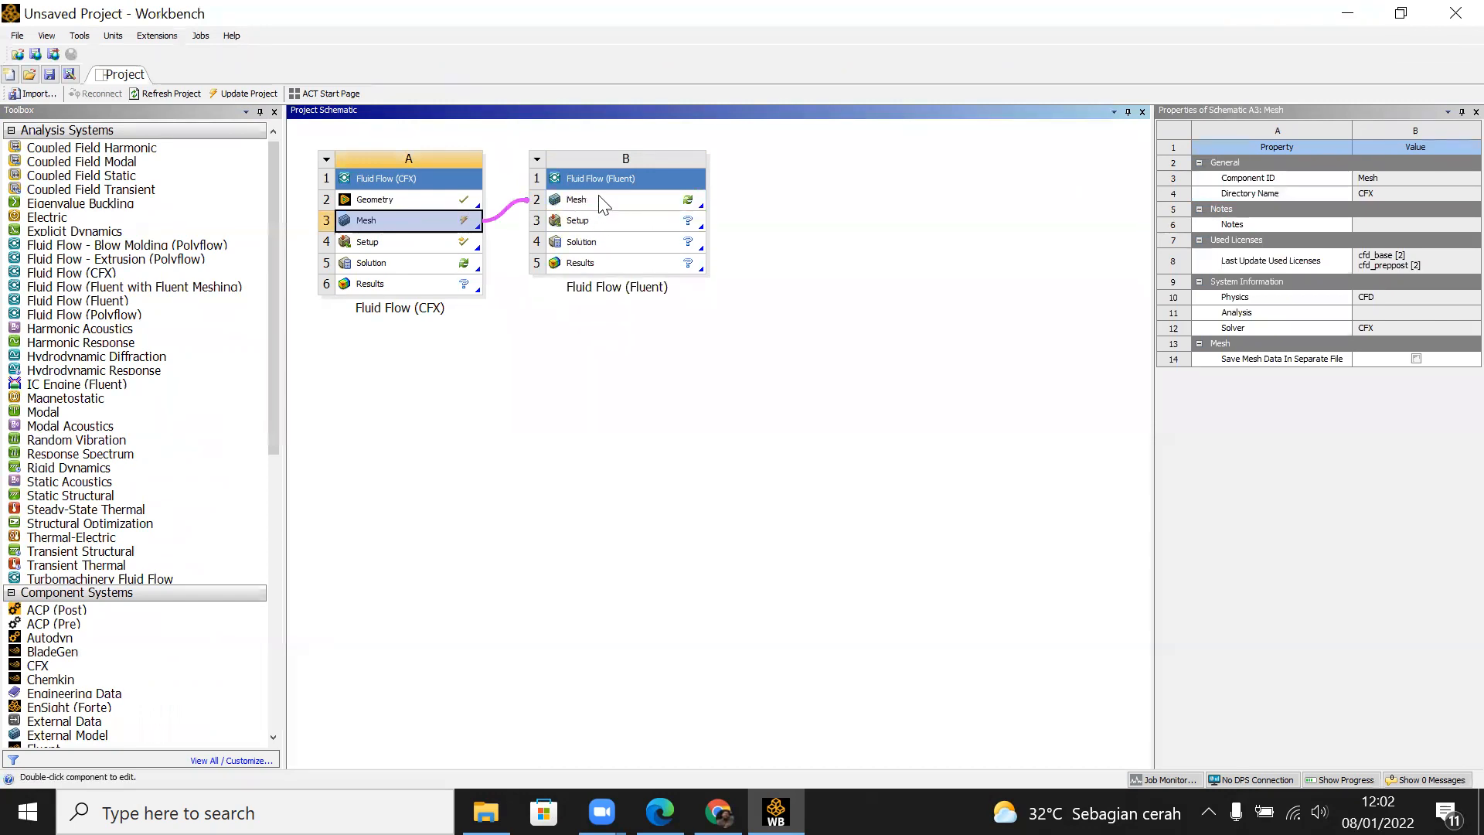
Step: Update the Mesh cell of the Fluid Flow (CFX) system and the linked Mesh cell of the Fluid Flow (Fluent) system
{"action": "right_click", "coordinate": [421, 221]}
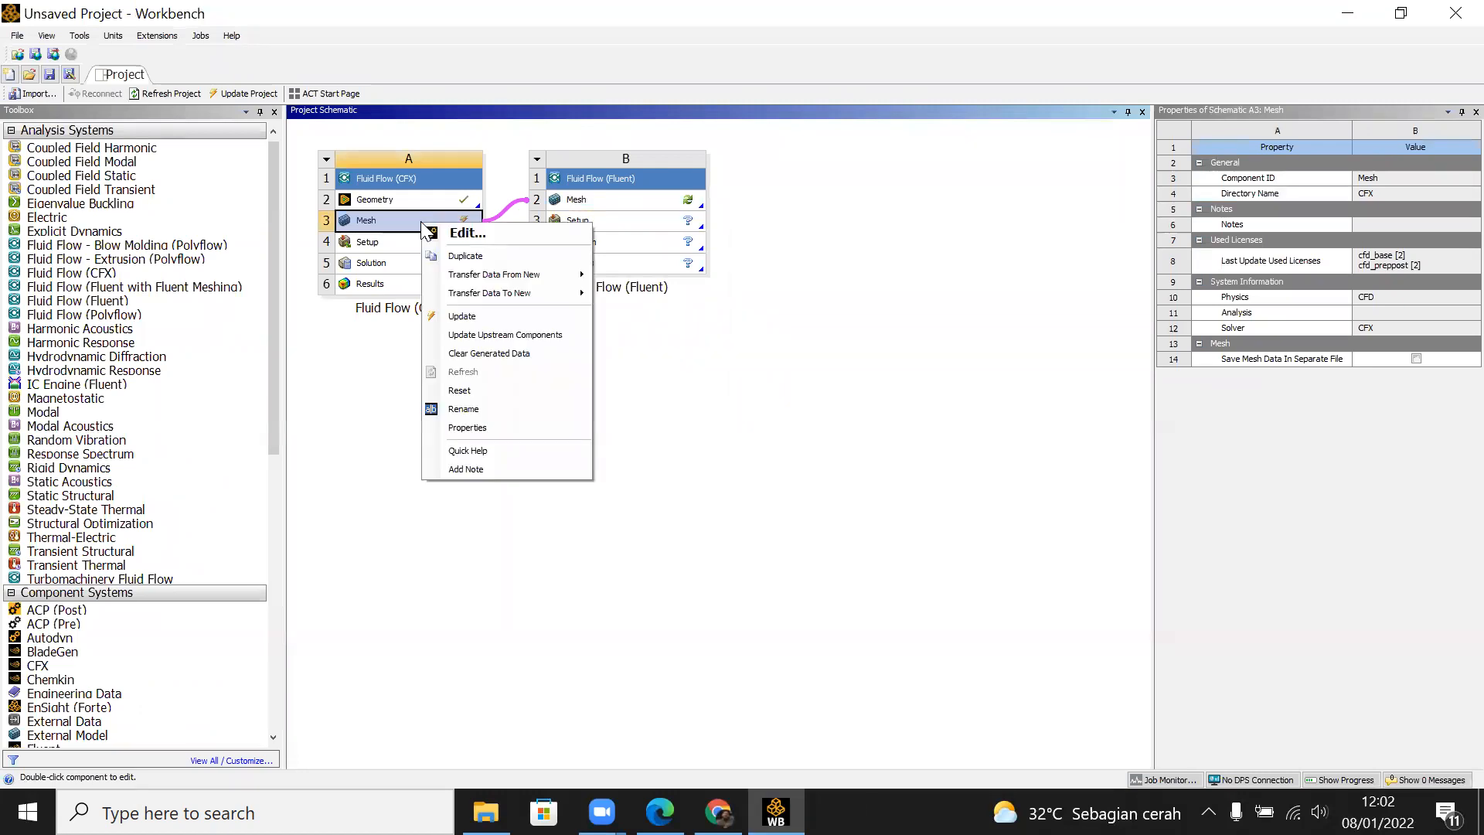
{"action": "left_click", "coordinate": [506, 315]}
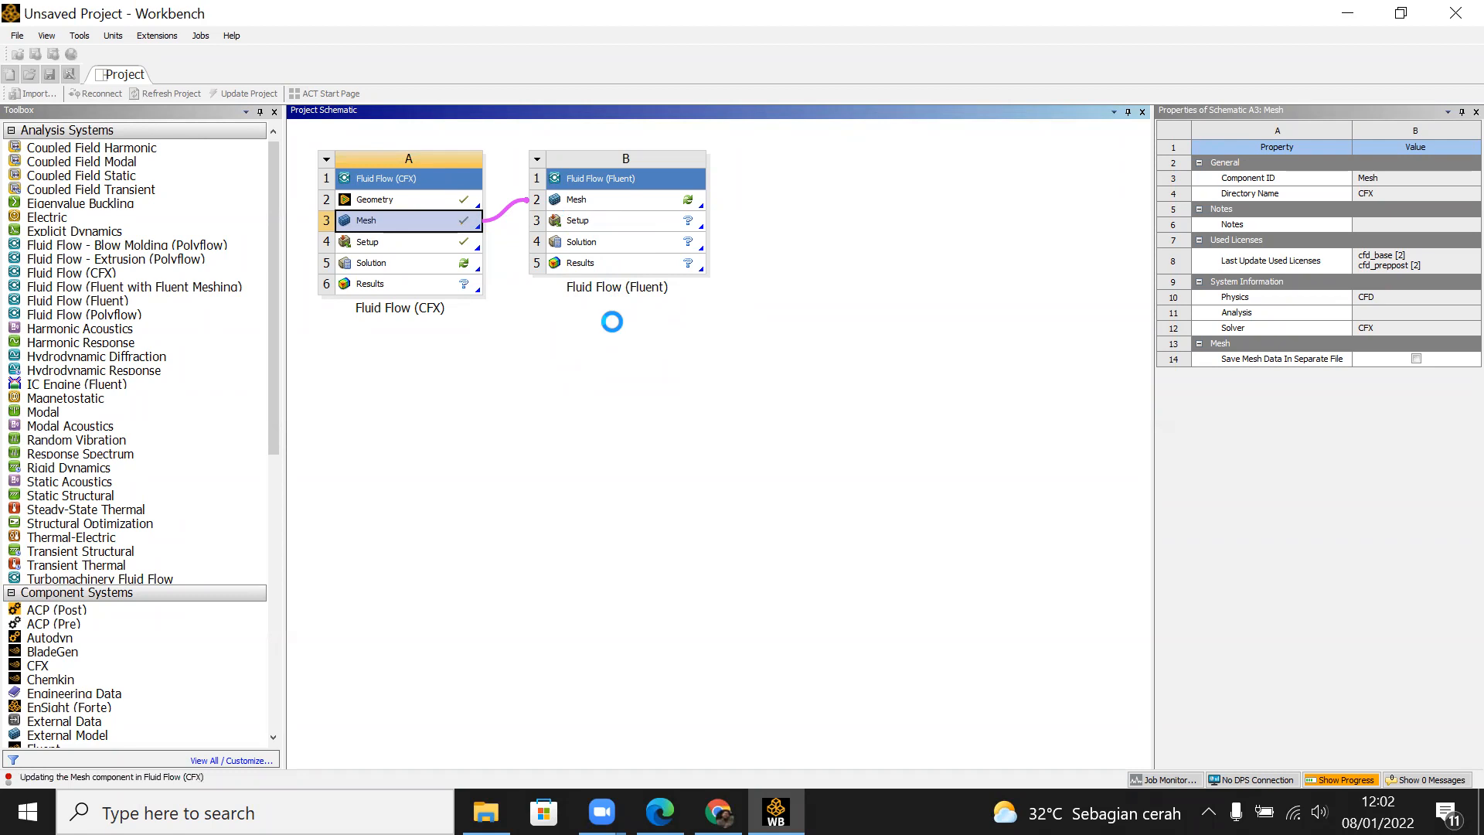
{"action": "double_click", "coordinate": [618, 203]}
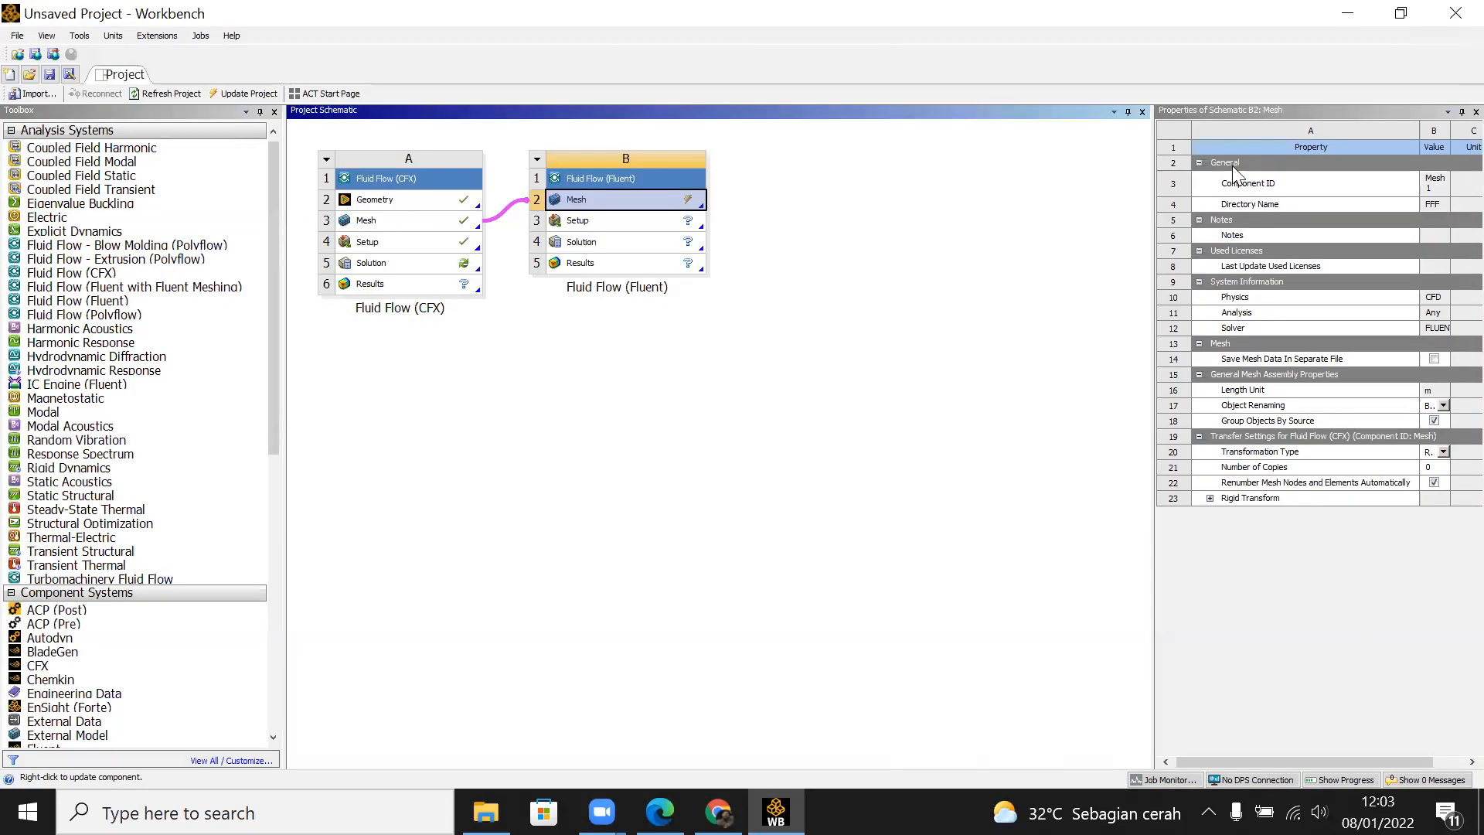
{"action": "right_click", "coordinate": [604, 199]}
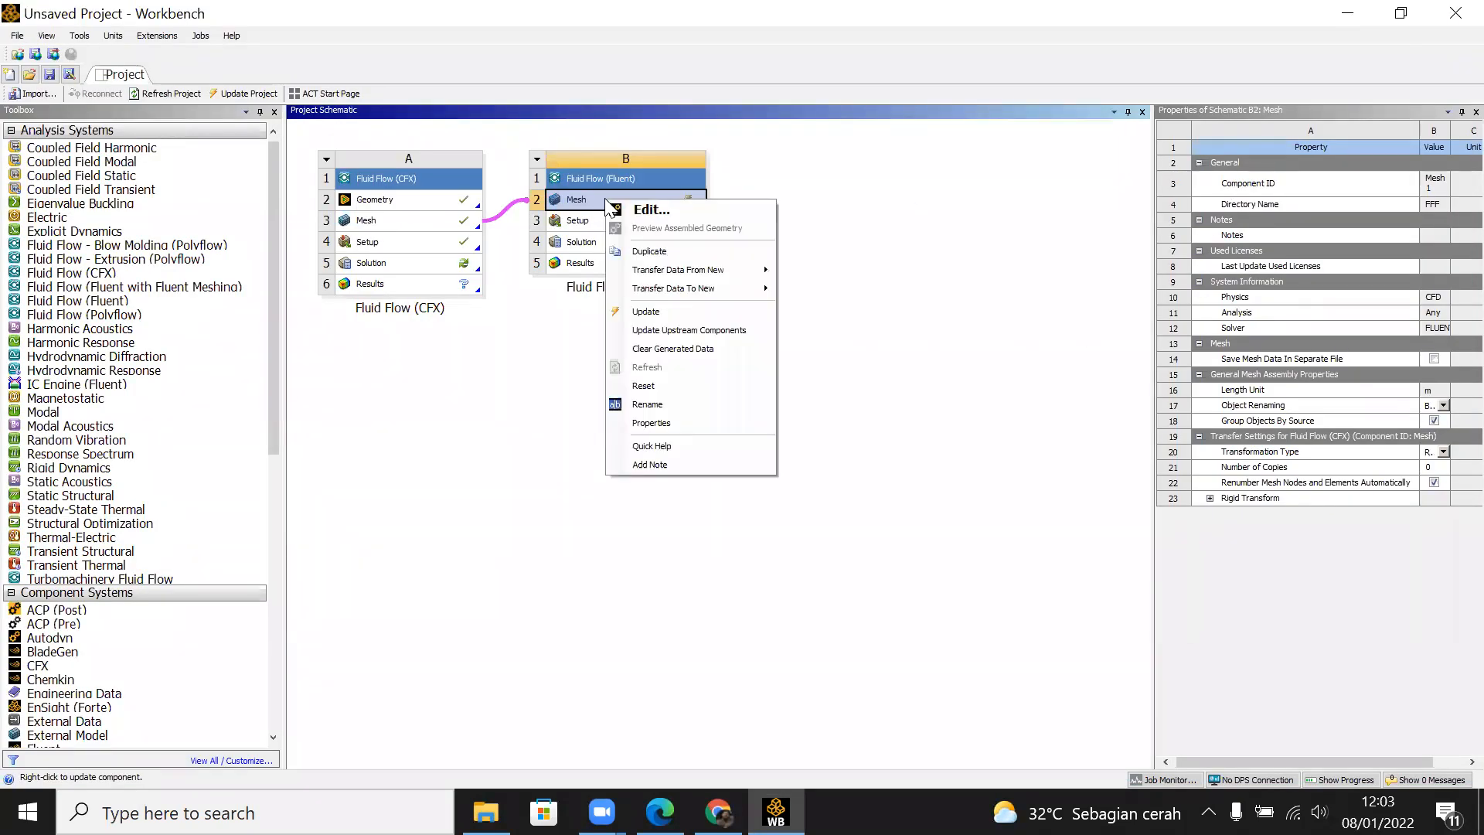
{"action": "left_click", "coordinate": [659, 310]}
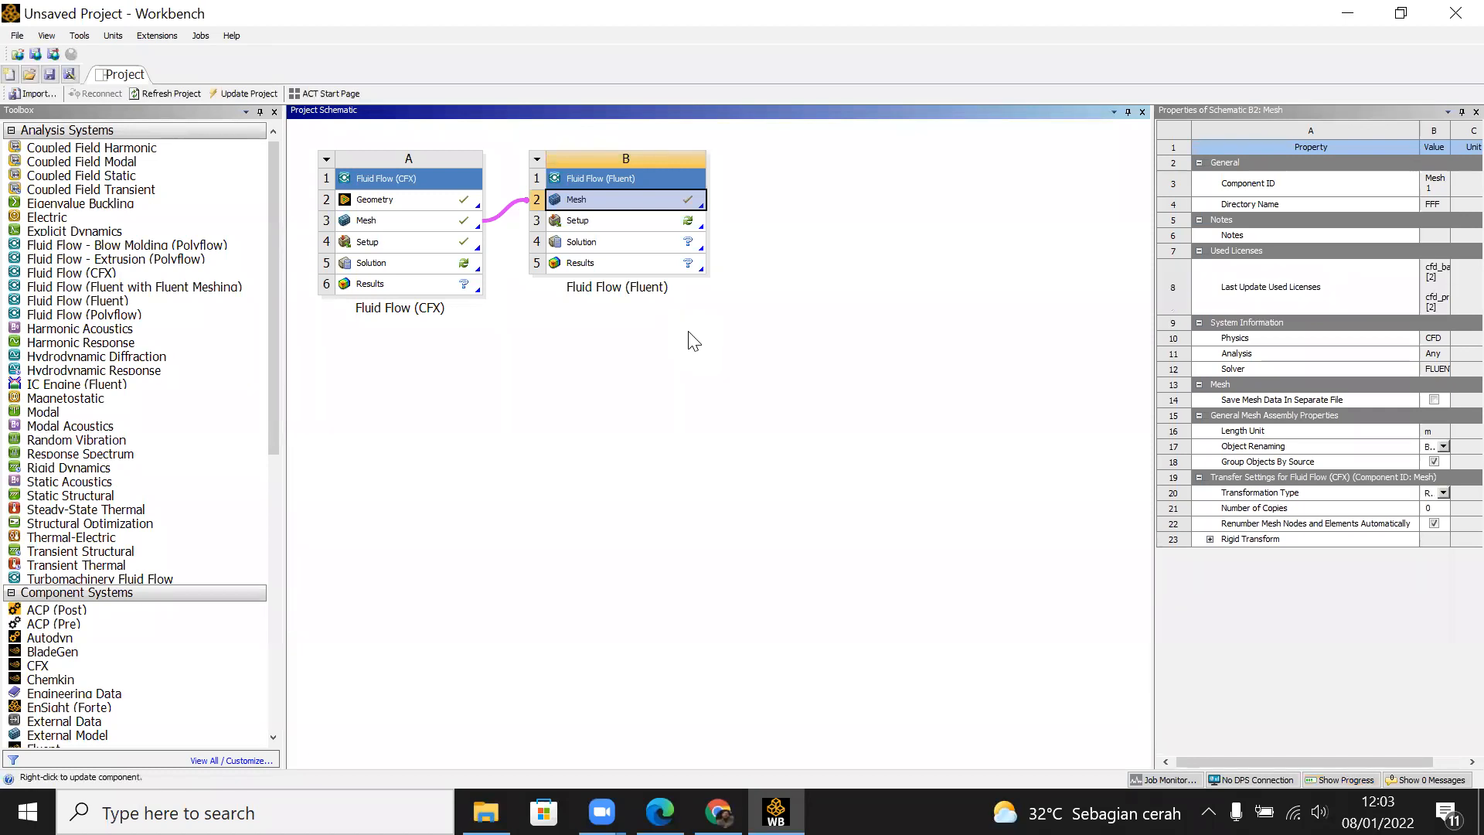
Step: Launch Fluent from the Fluid Flow (Fluent) system's Setup with the default launcher options and dismiss the Key Behavioral Changes notice
{"action": "double_click", "coordinate": [655, 234]}
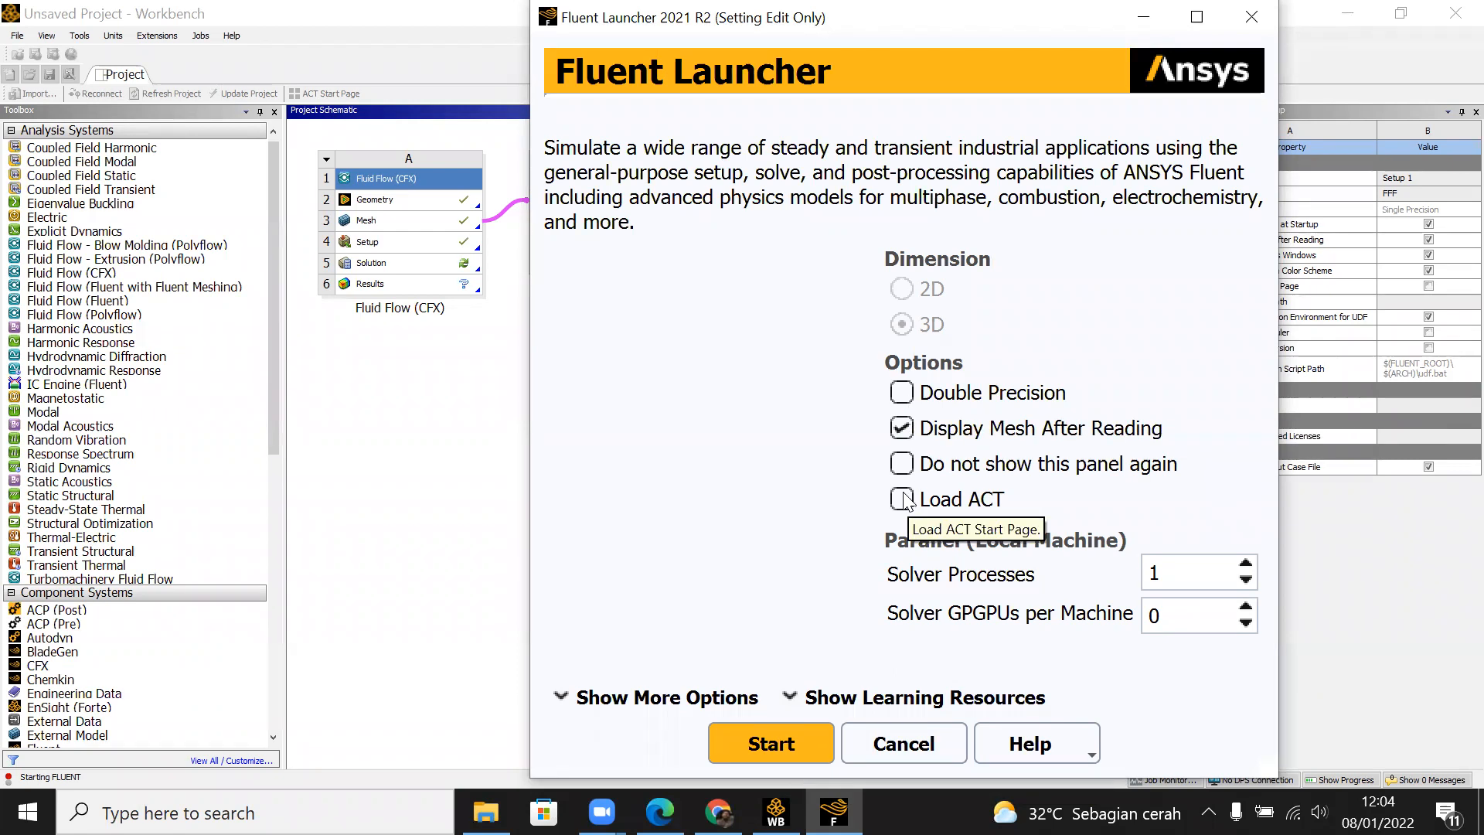
{"action": "left_click", "coordinate": [807, 748]}
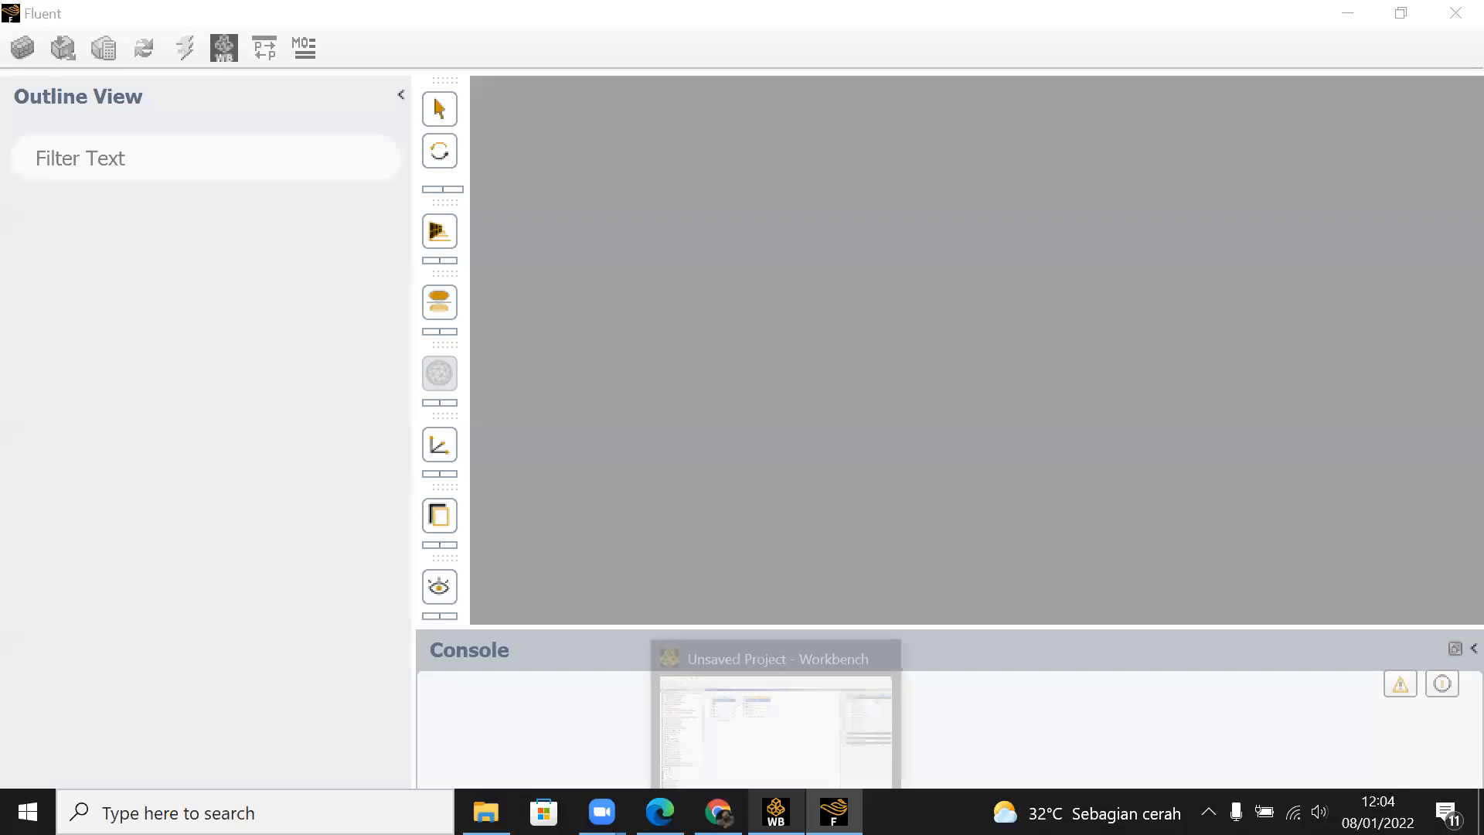
{"action": "left_click", "coordinate": [776, 812]}
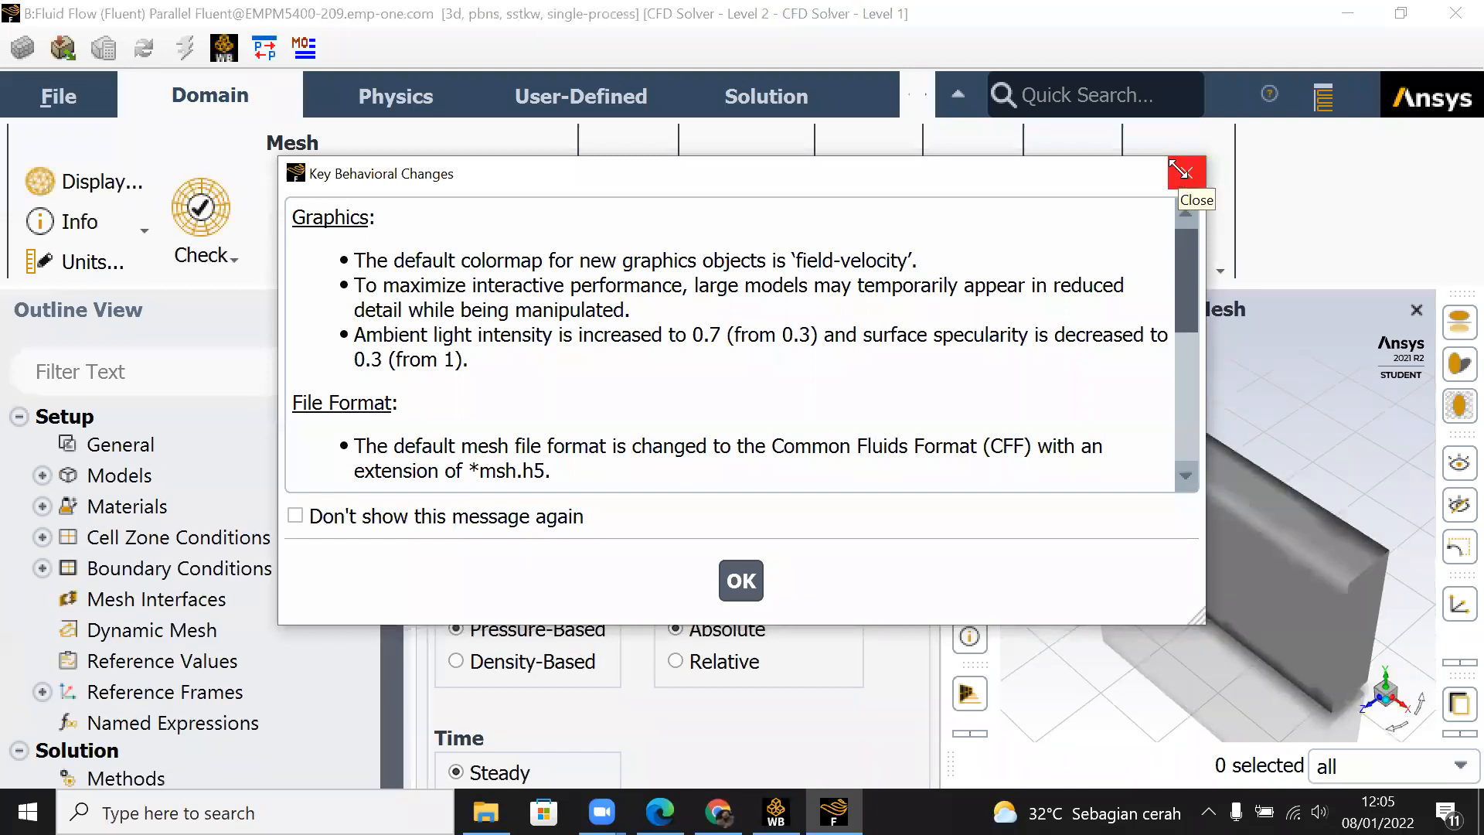
{"action": "left_click", "coordinate": [743, 589]}
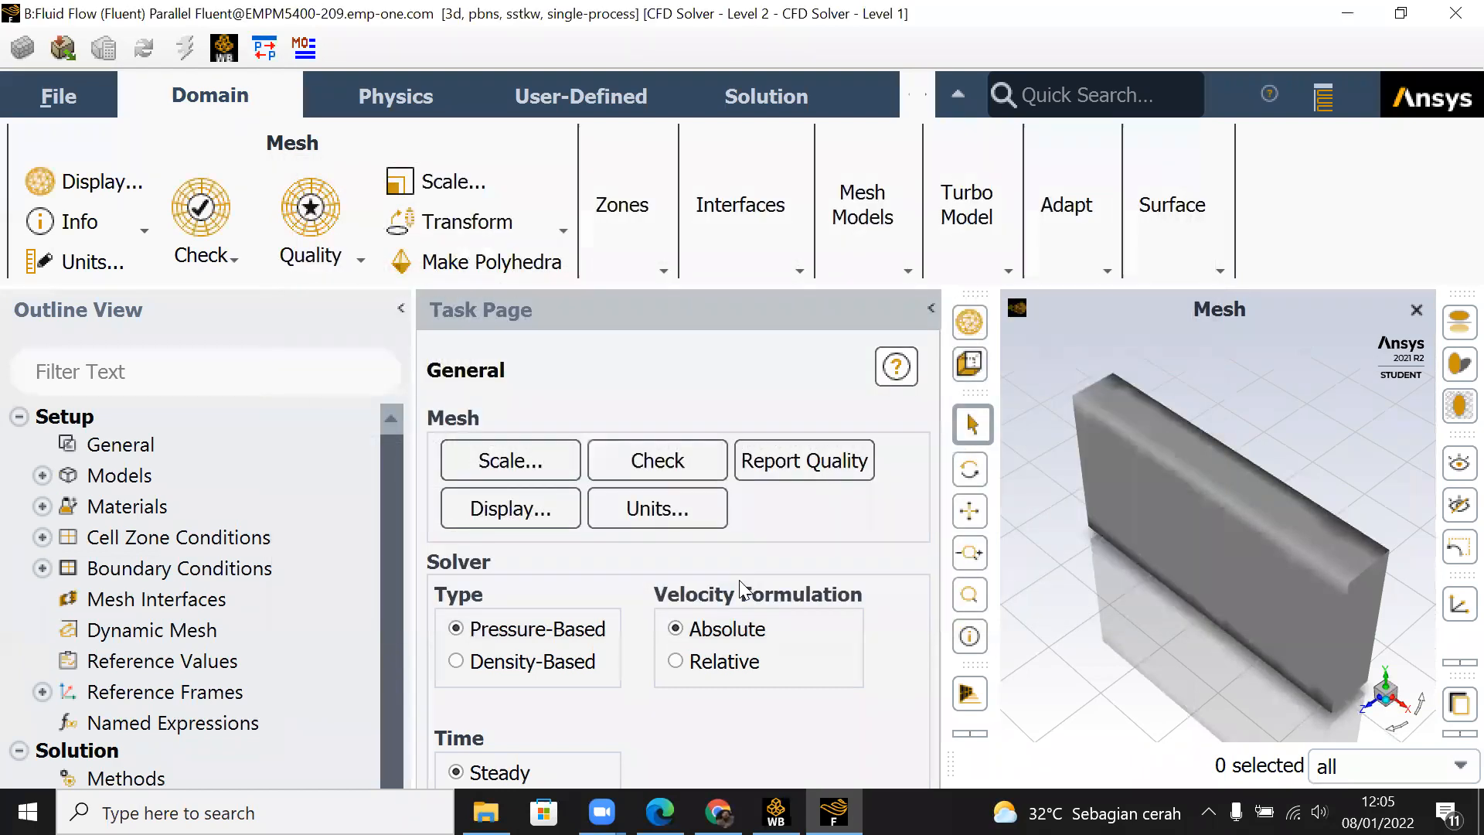
Step: Run a mesh check and collapse the task page and ribbon to enlarge the mesh display
{"action": "left_click_drag", "start_coordinate": [1271, 492], "coordinate": [1302, 497]}
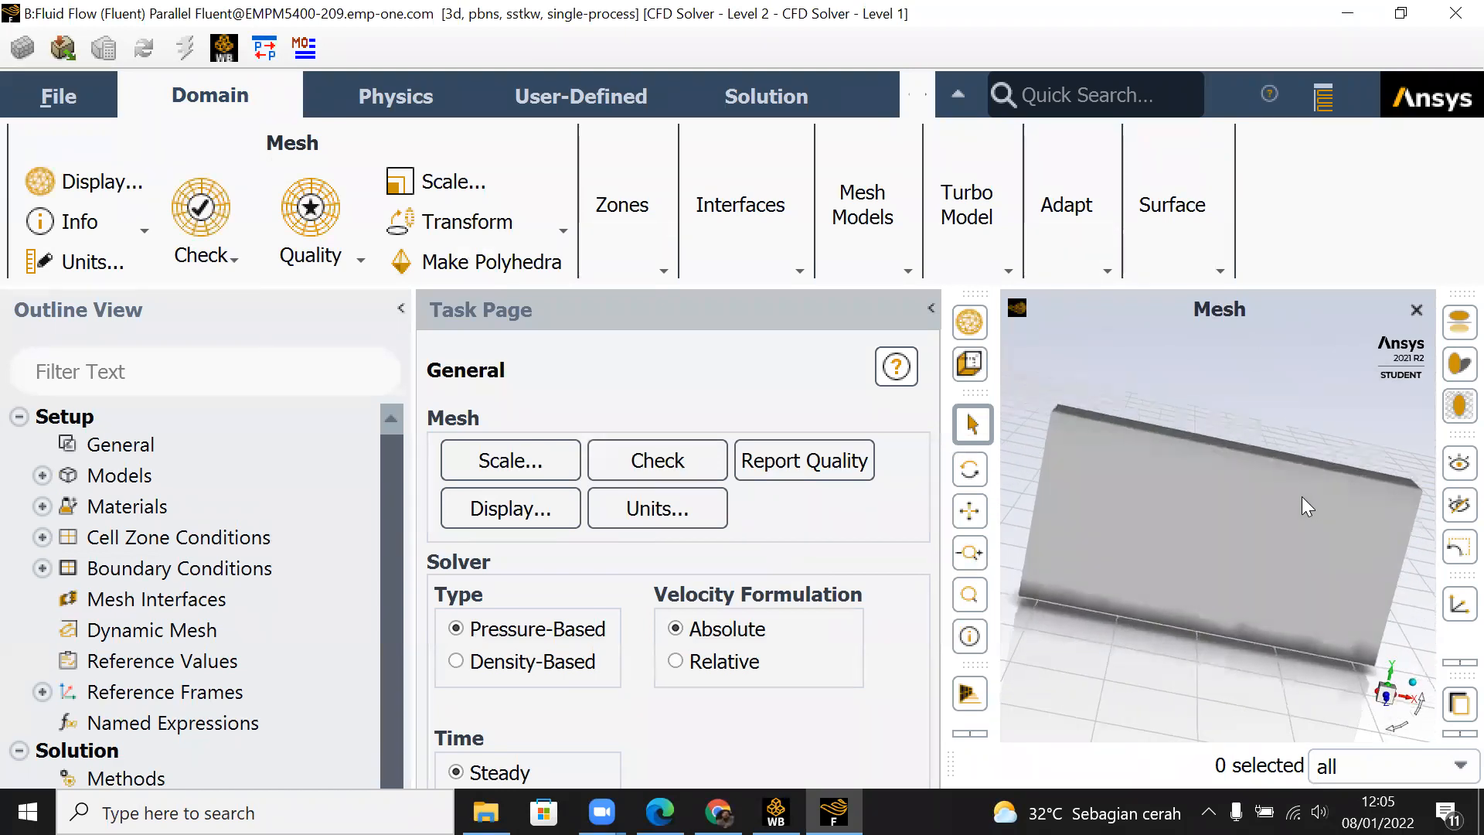
{"action": "left_click", "coordinate": [1413, 682]}
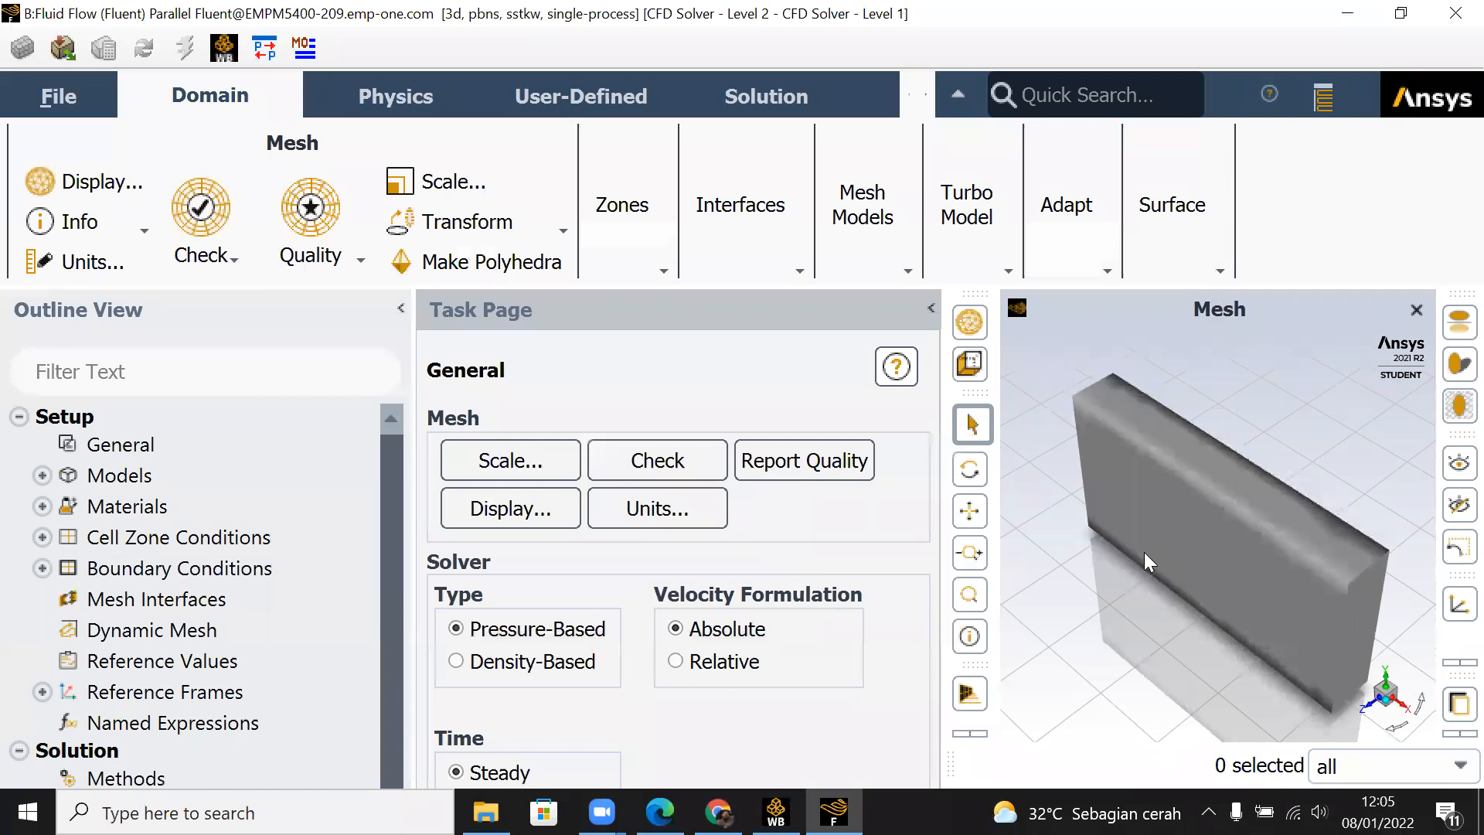
{"action": "left_click", "coordinate": [658, 459]}
{"action": "left_click", "coordinate": [930, 309]}
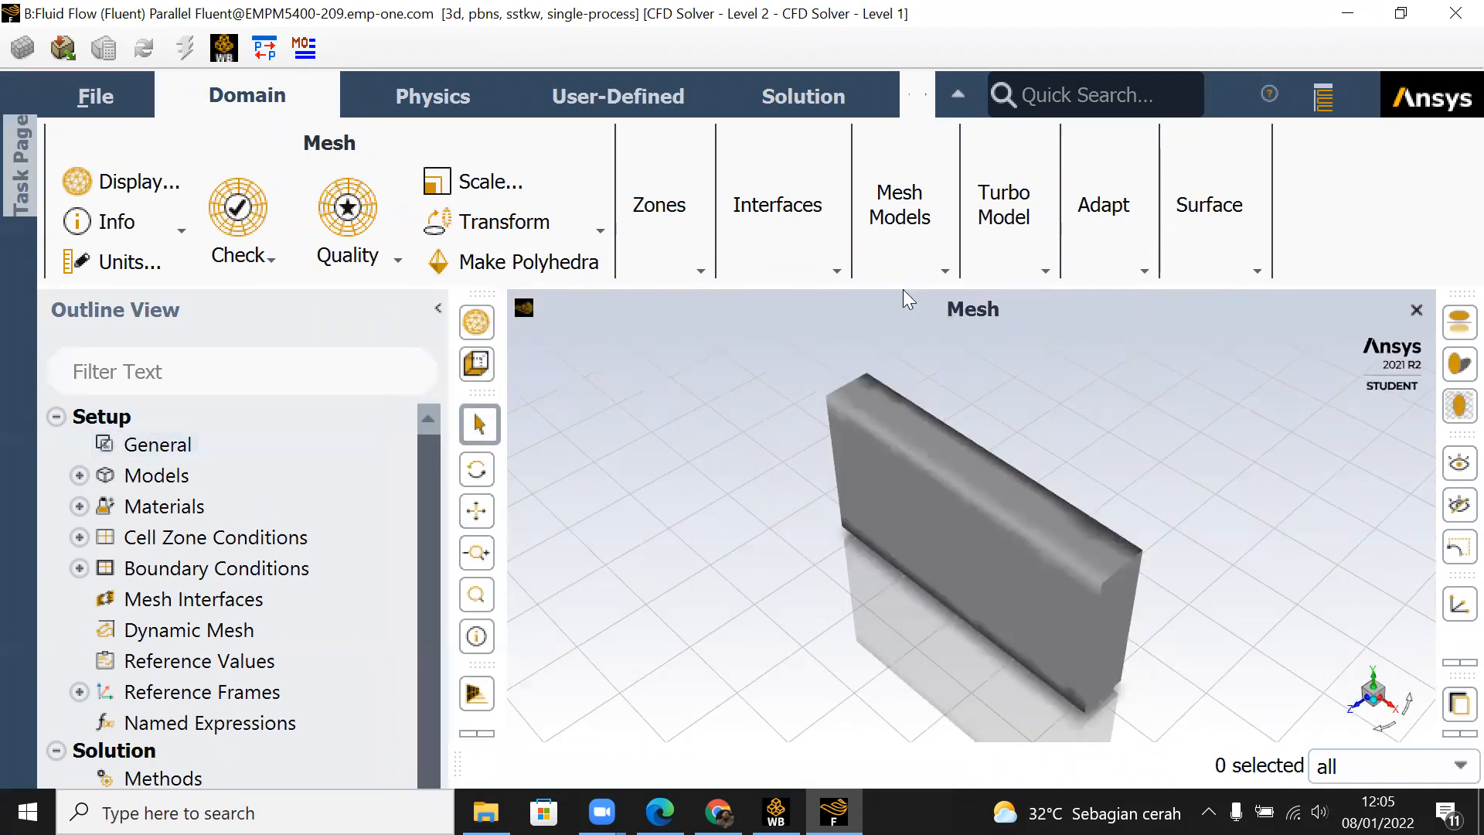
{"action": "left_click", "coordinate": [957, 95]}
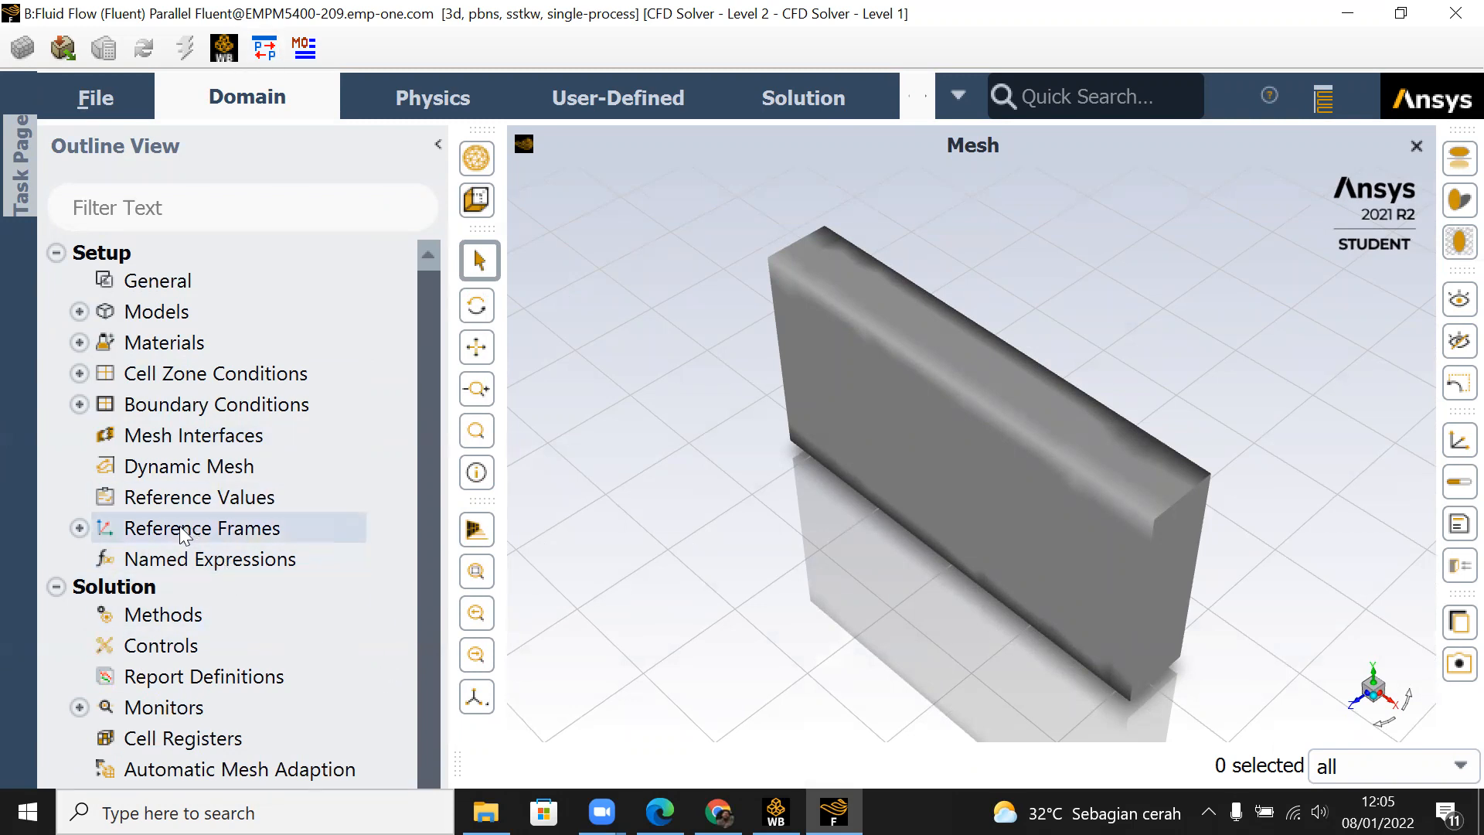
Step: Open the General setup settings, check the mesh again, and collapse the task page
{"action": "left_click", "coordinate": [154, 290]}
{"action": "left_click", "coordinate": [693, 298]}
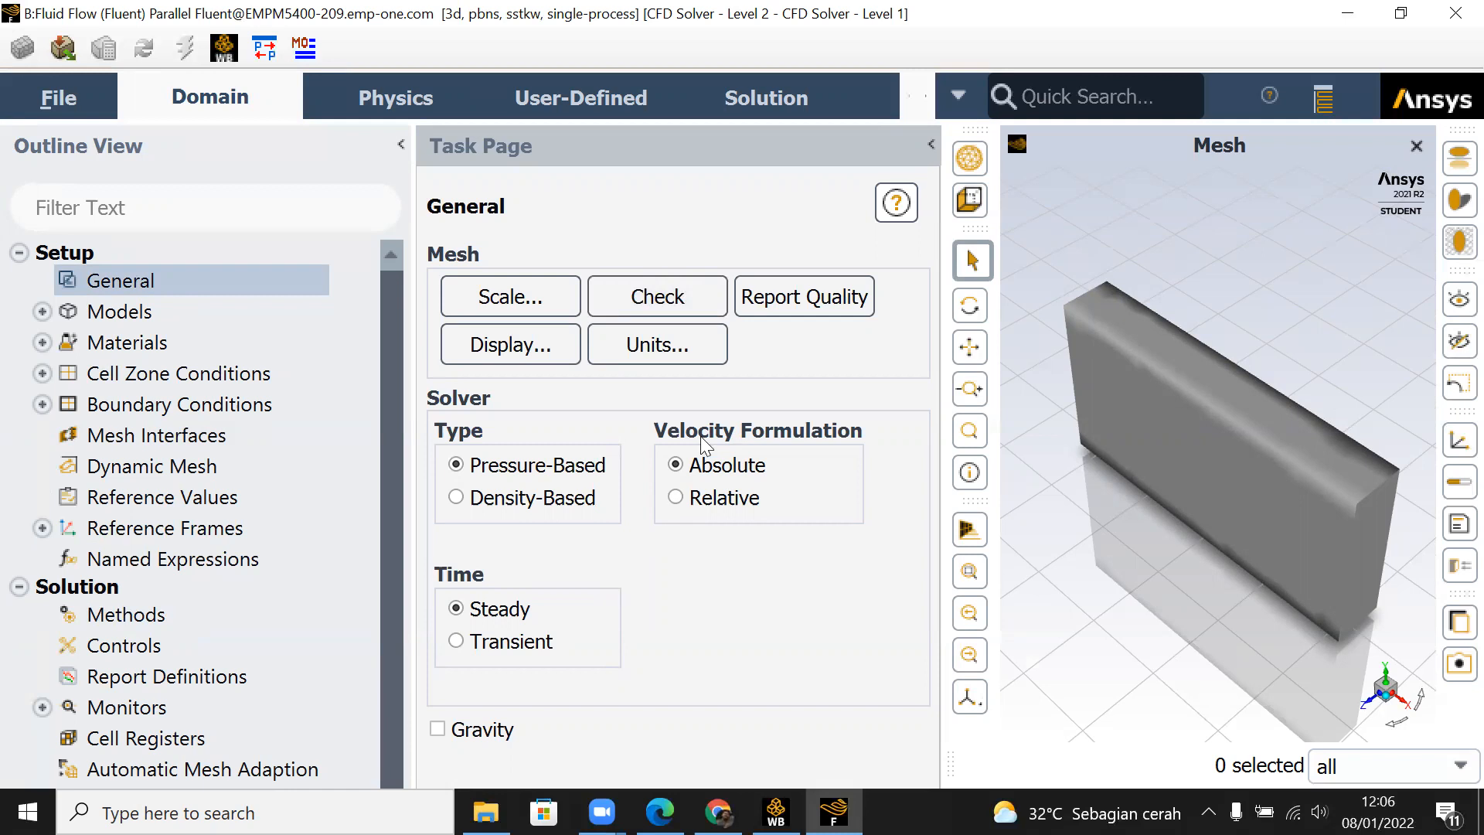
{"action": "left_click", "coordinate": [932, 150]}
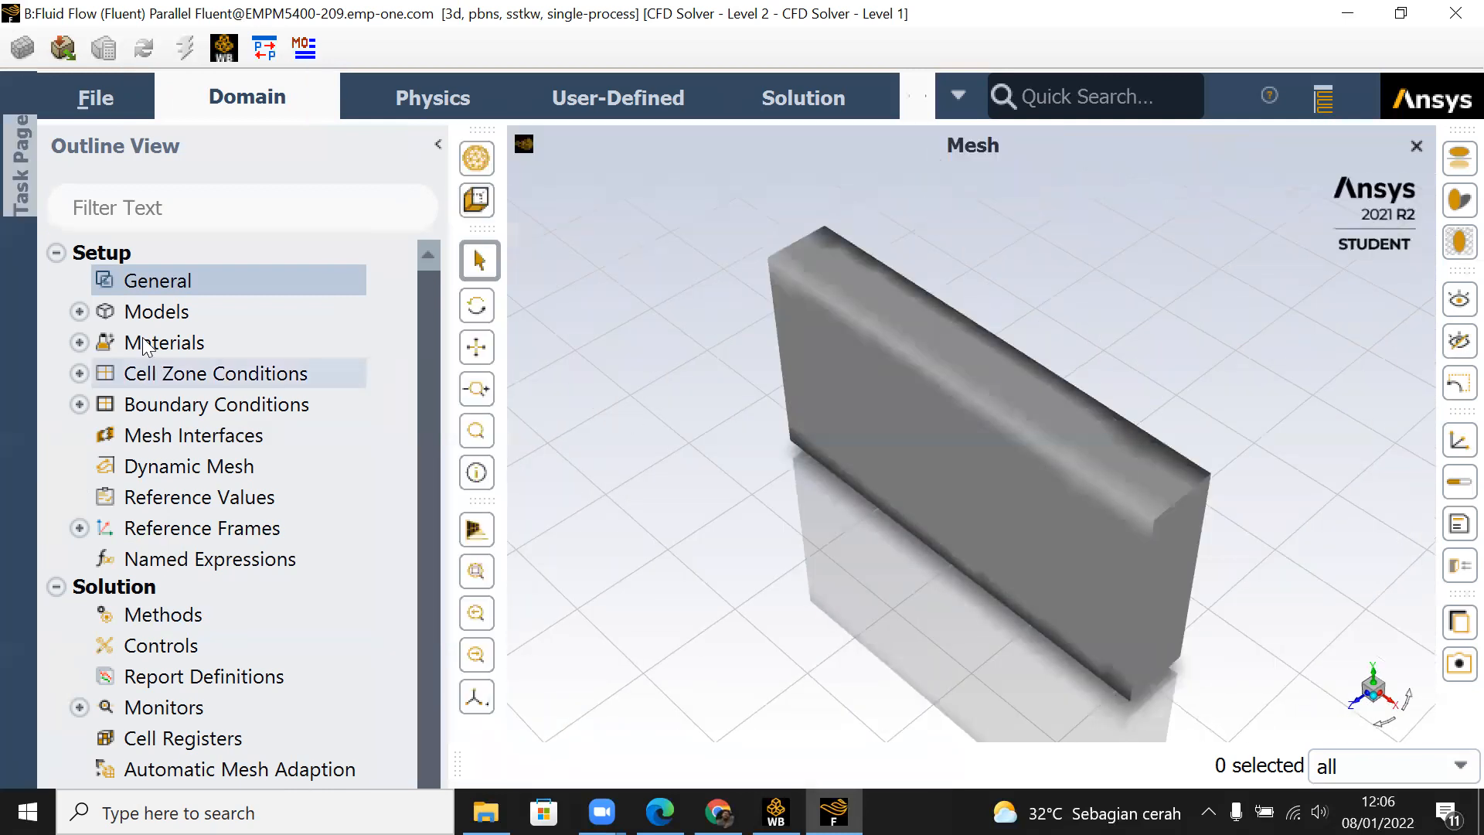
Step: Examine the Multiphase model's Mixture options and the Energy model setting, closing both dialogs without applying any changes
{"action": "left_click", "coordinate": [78, 312]}
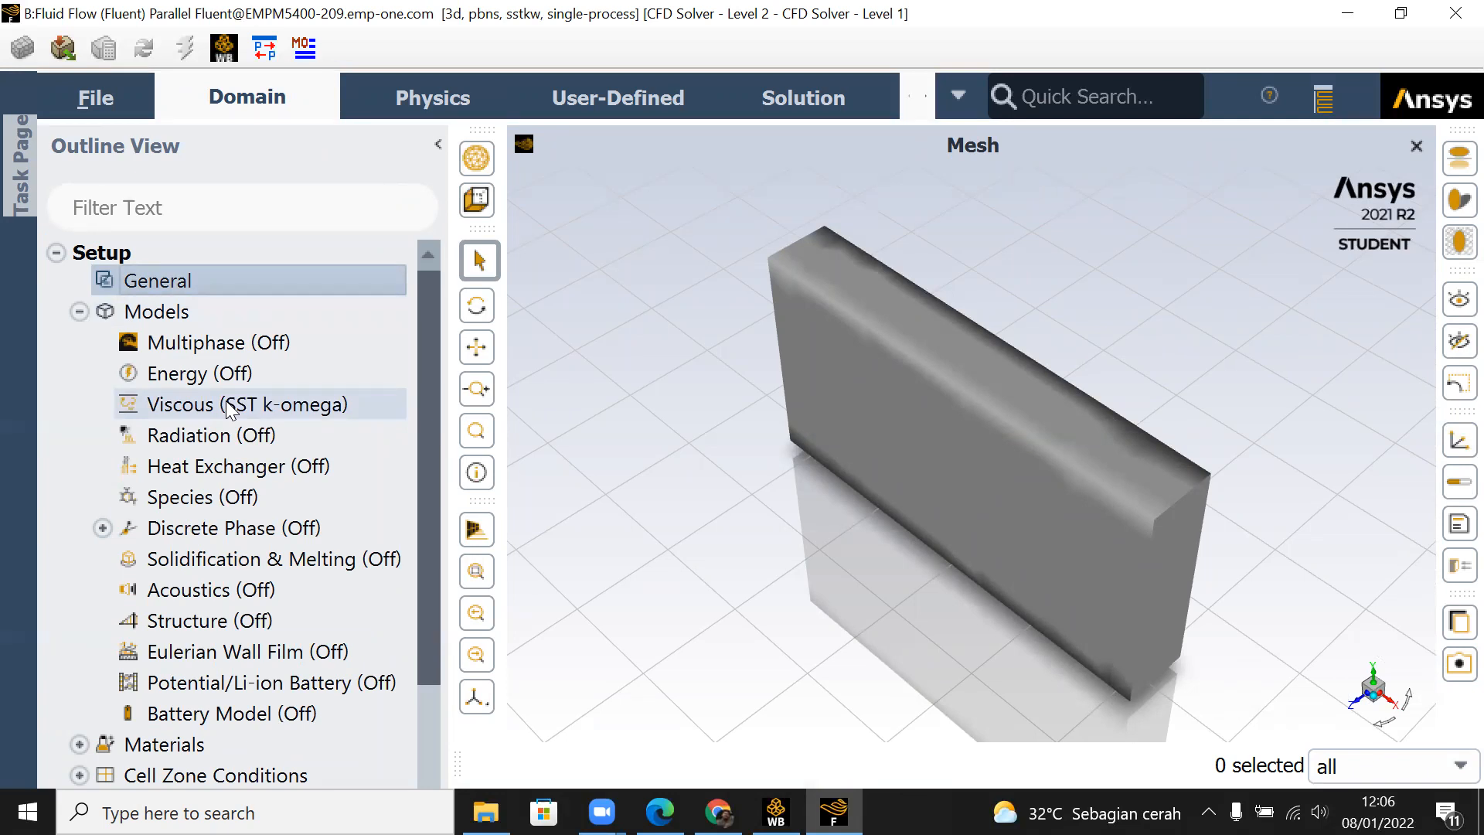
{"action": "double_click", "coordinate": [262, 343]}
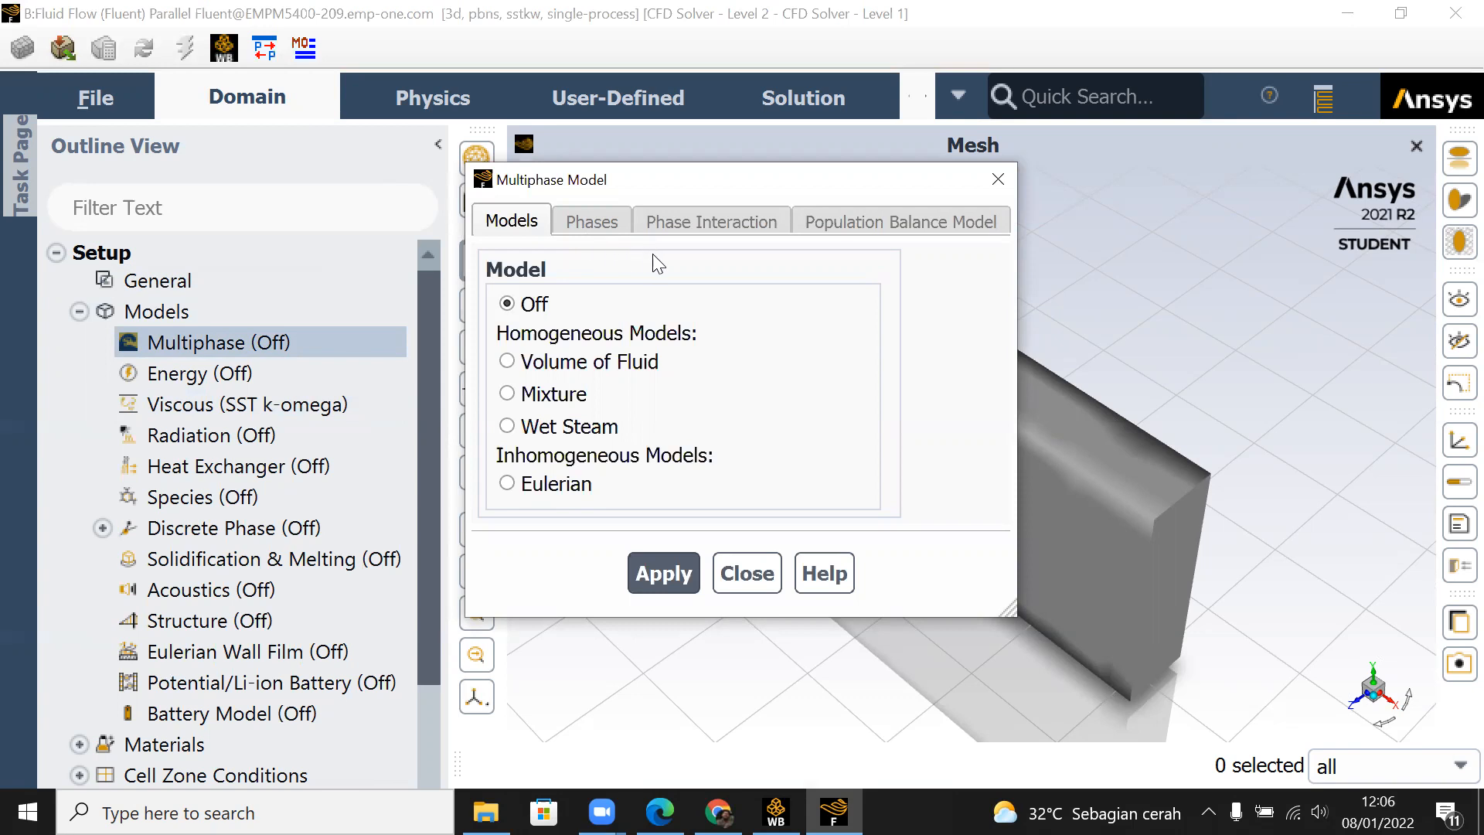
{"action": "left_click", "coordinate": [511, 397]}
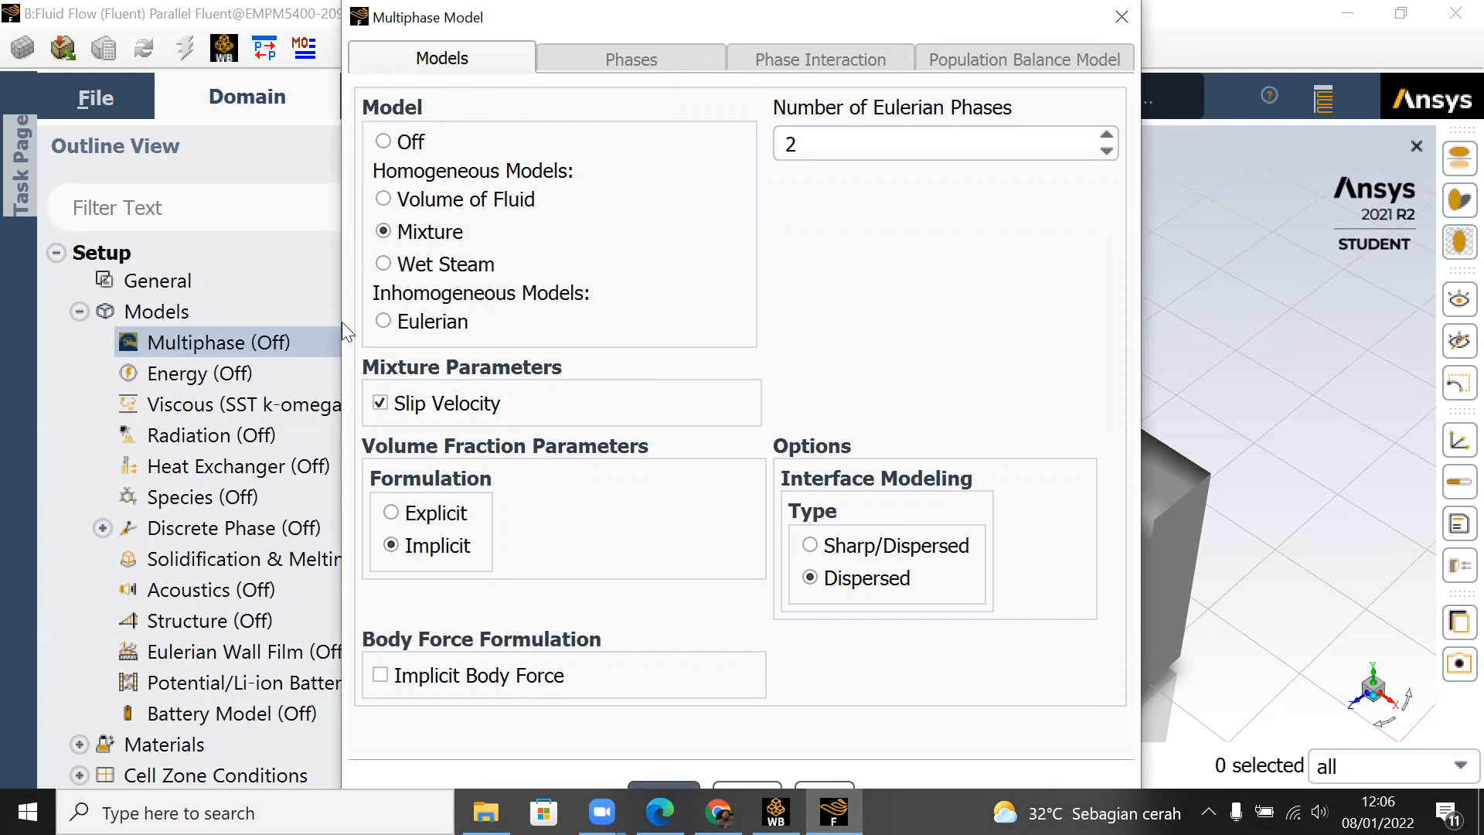
{"action": "key", "text": "Escape"}
{"action": "left_click", "coordinate": [269, 373]}
{"action": "double_click", "coordinate": [269, 372]}
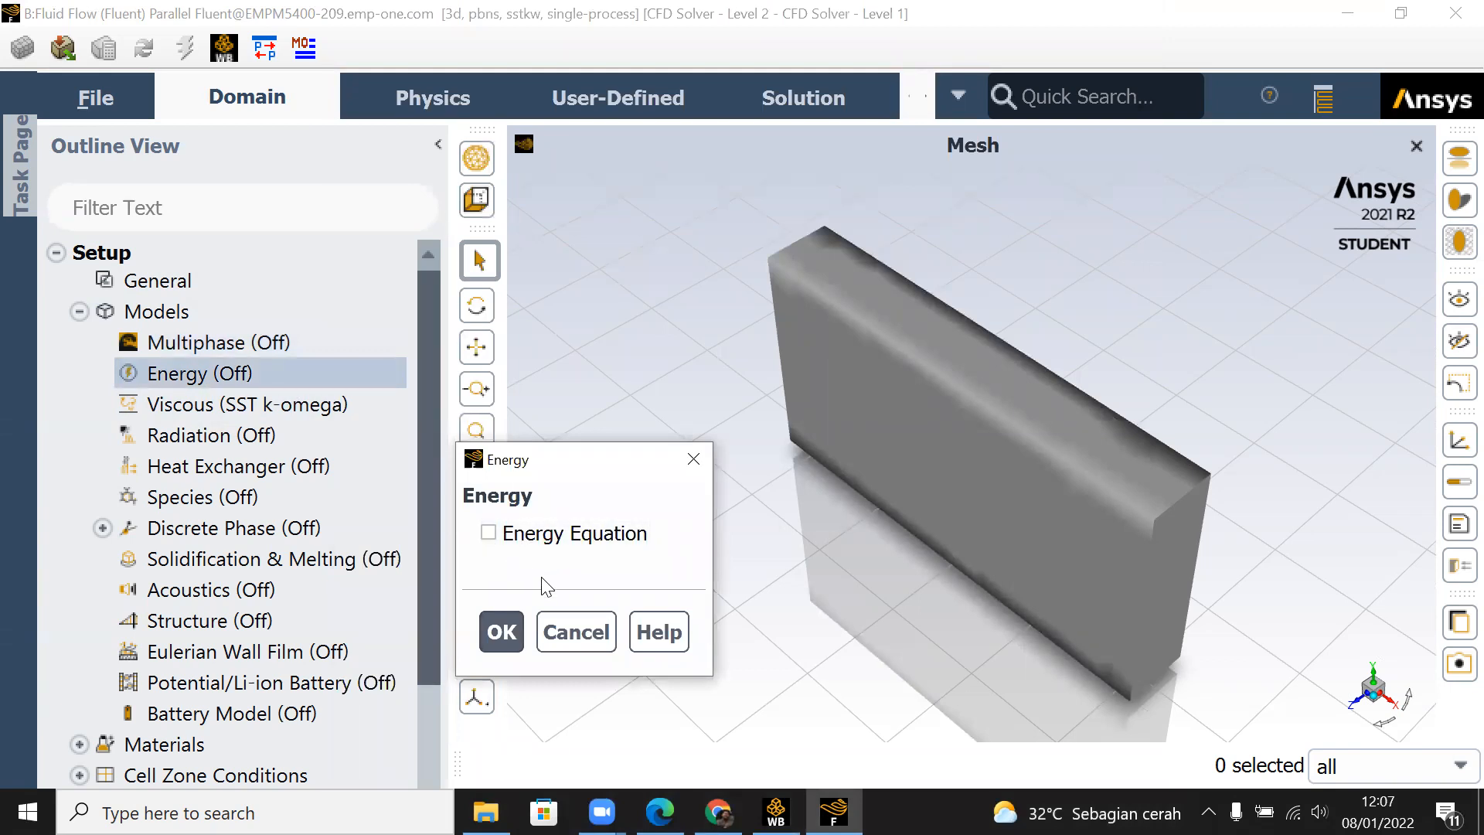
{"action": "left_click", "coordinate": [698, 464]}
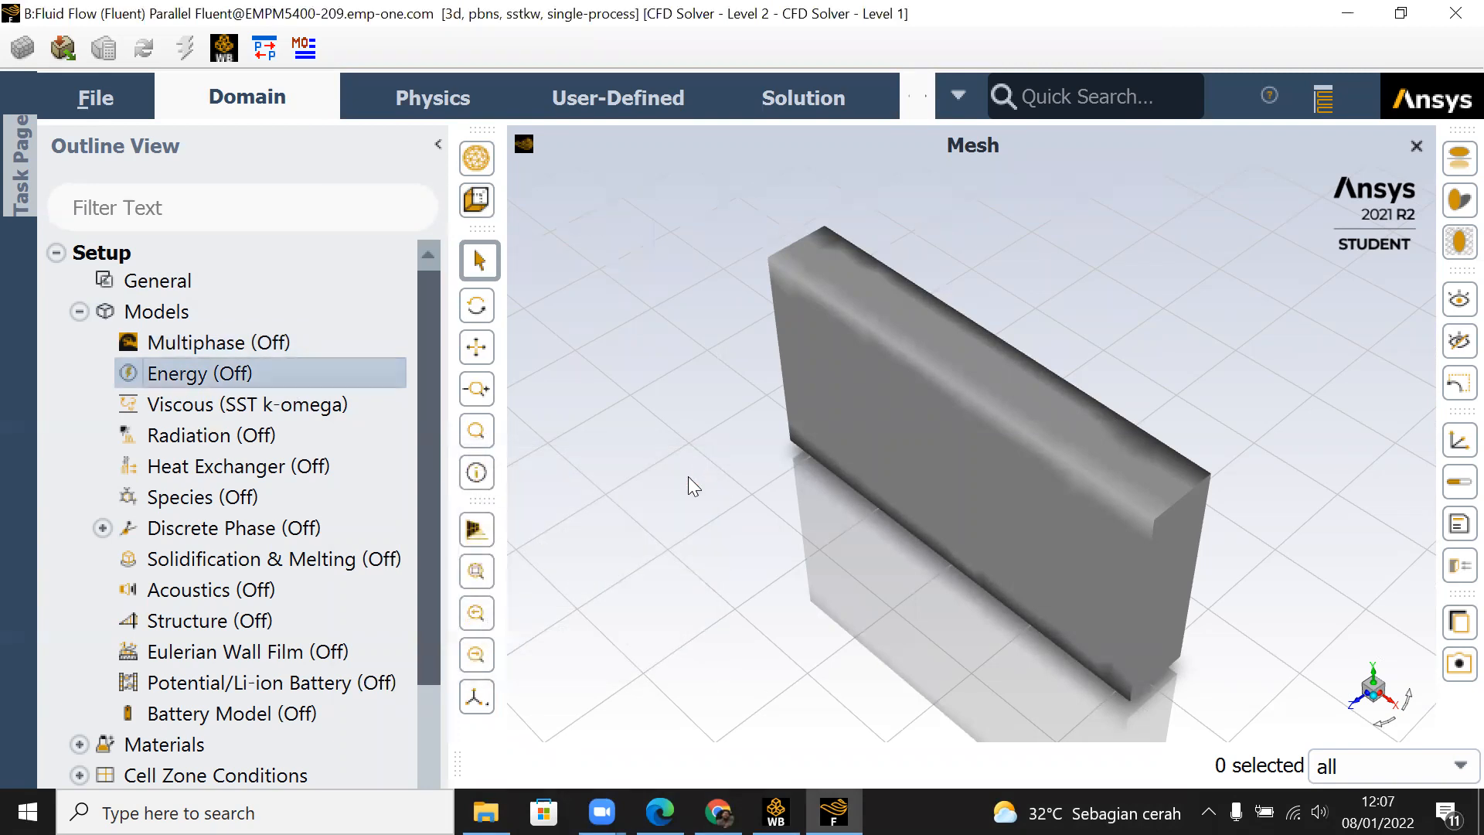
Step: Review the Viscous model's SST k-omega options and model constants, and accept the existing settings
{"action": "left_click", "coordinate": [309, 408]}
{"action": "double_click", "coordinate": [308, 408]}
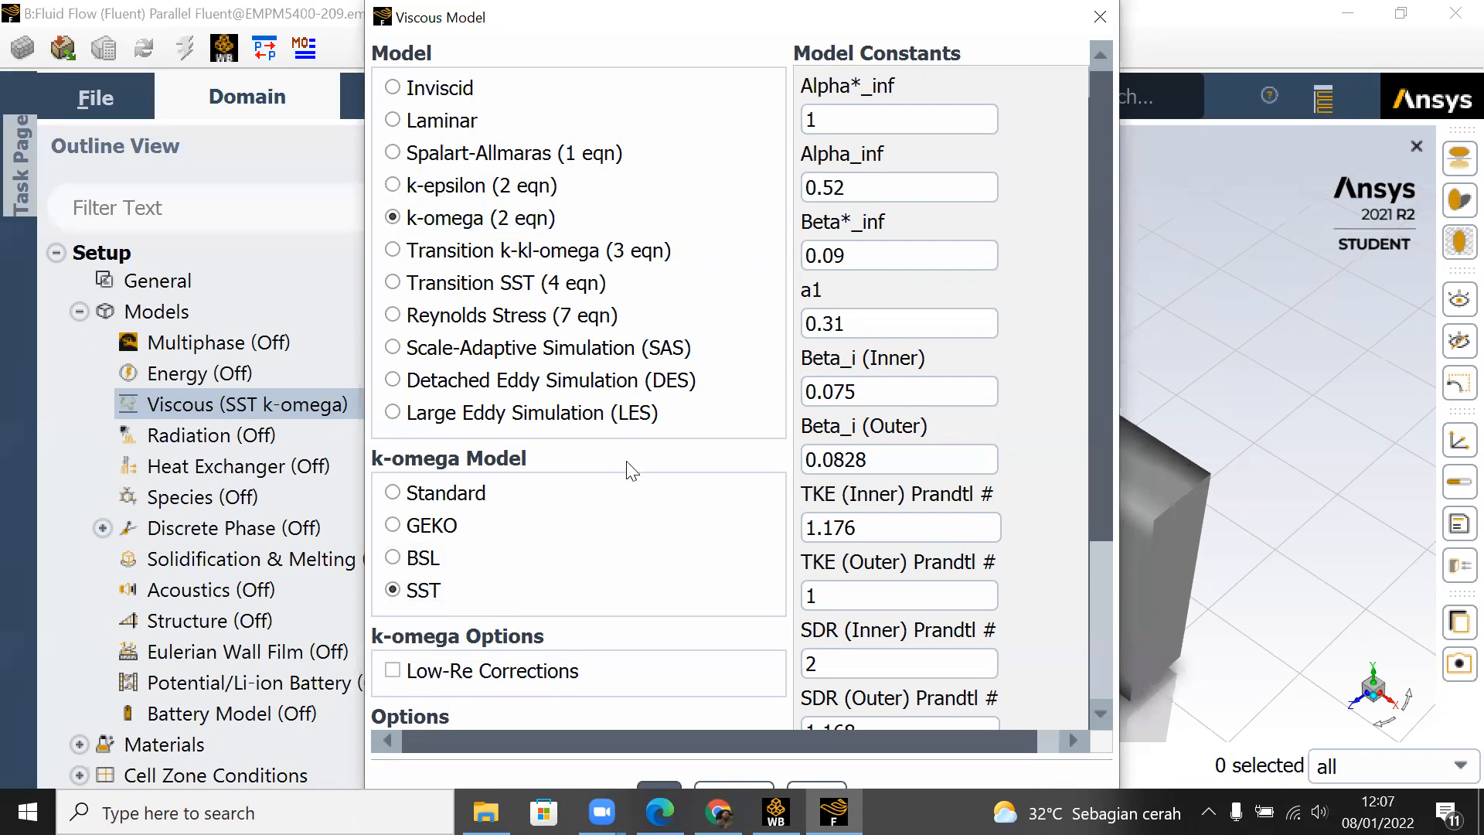
{"action": "scroll", "coordinate": [1102, 347], "scroll_direction": "down", "scroll_amount": 3}
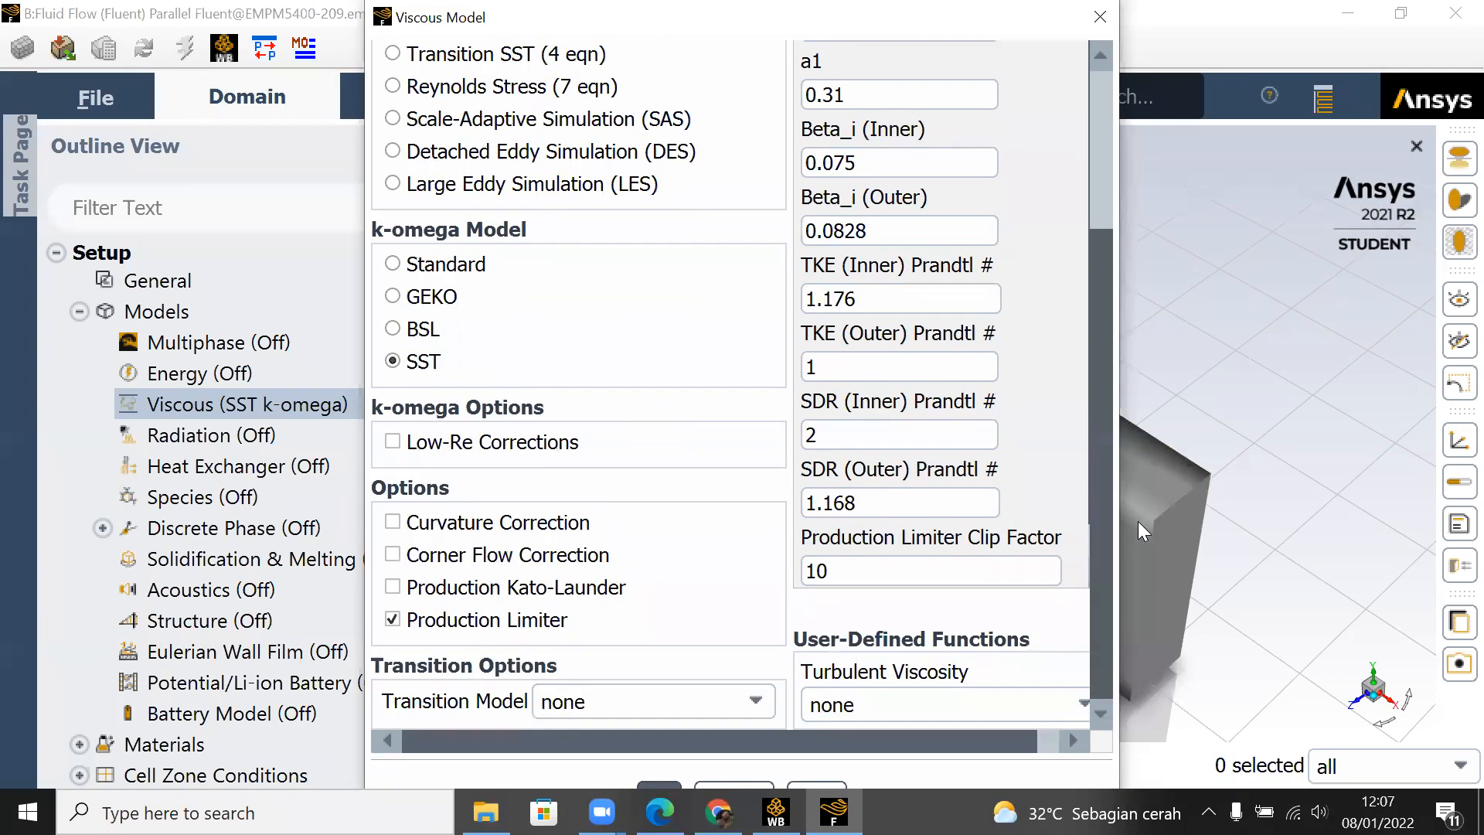
{"action": "left_click_drag", "start_coordinate": [1105, 391], "coordinate": [1090, 273]}
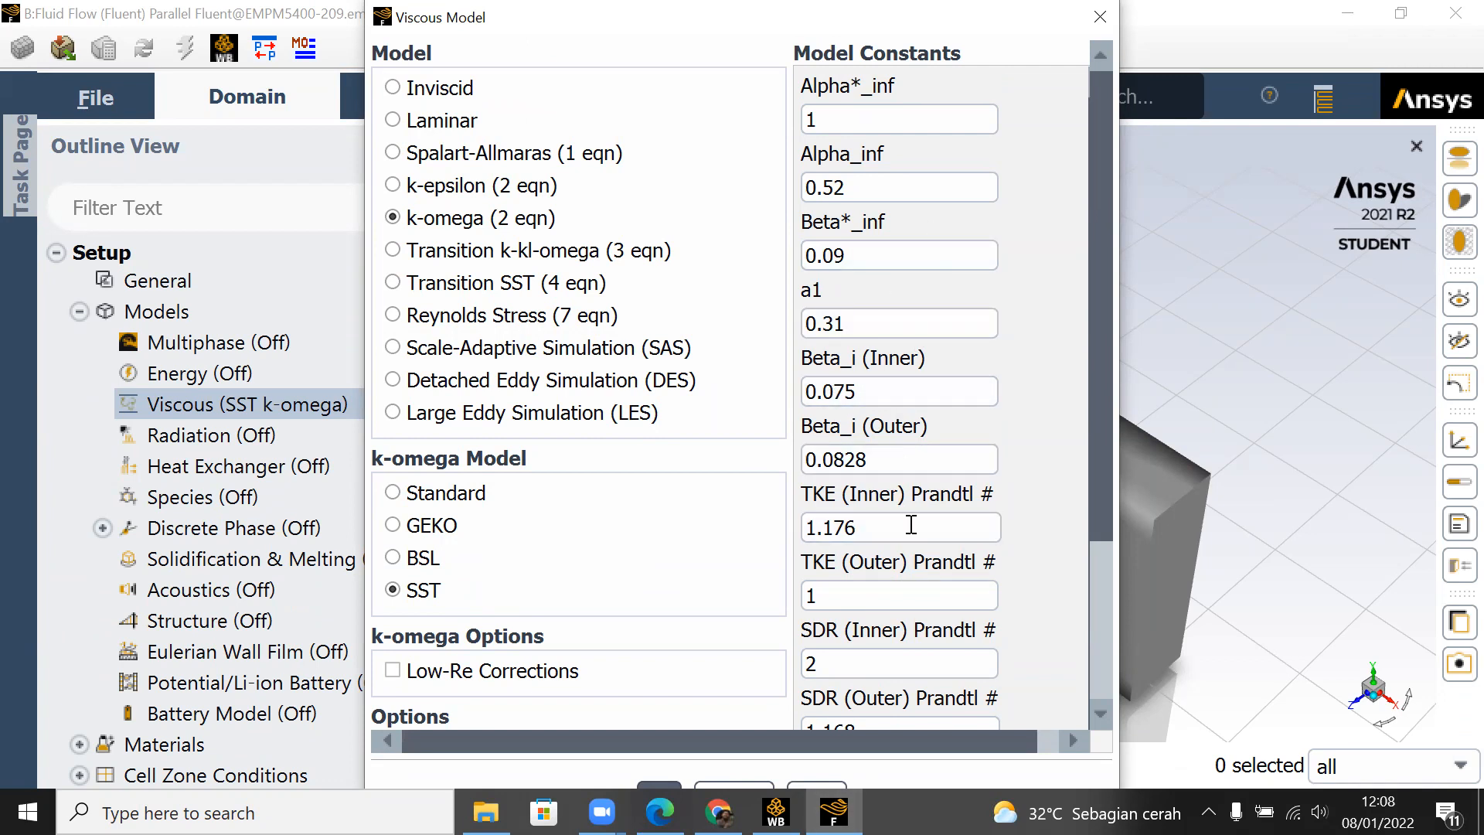
{"action": "left_click", "coordinate": [662, 782]}
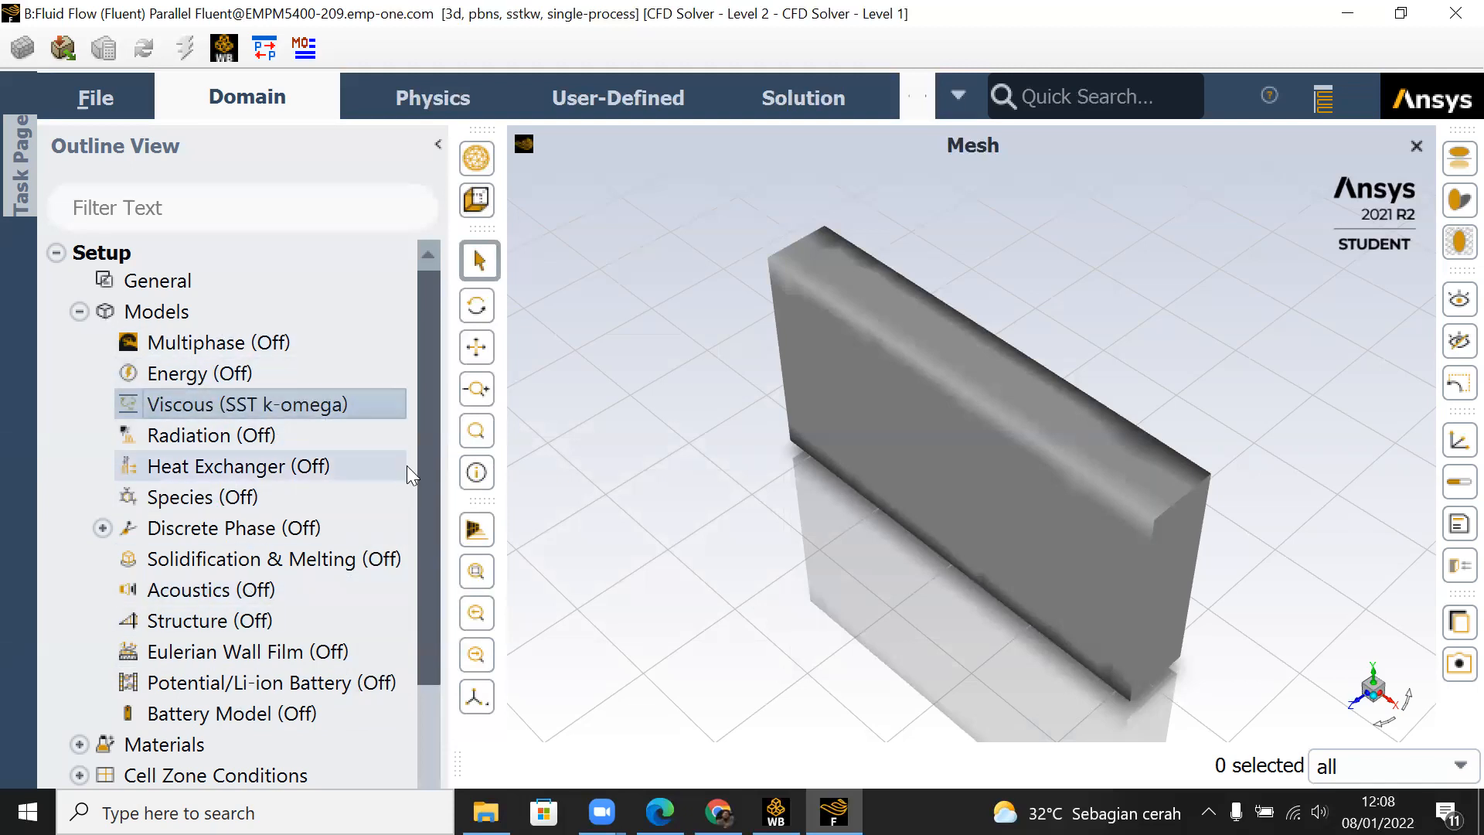
Step: Expand the Materials branch of the outline to list its fluid and solid materials
{"action": "left_click_drag", "start_coordinate": [425, 431], "coordinate": [439, 542]}
{"action": "left_click", "coordinate": [80, 569]}
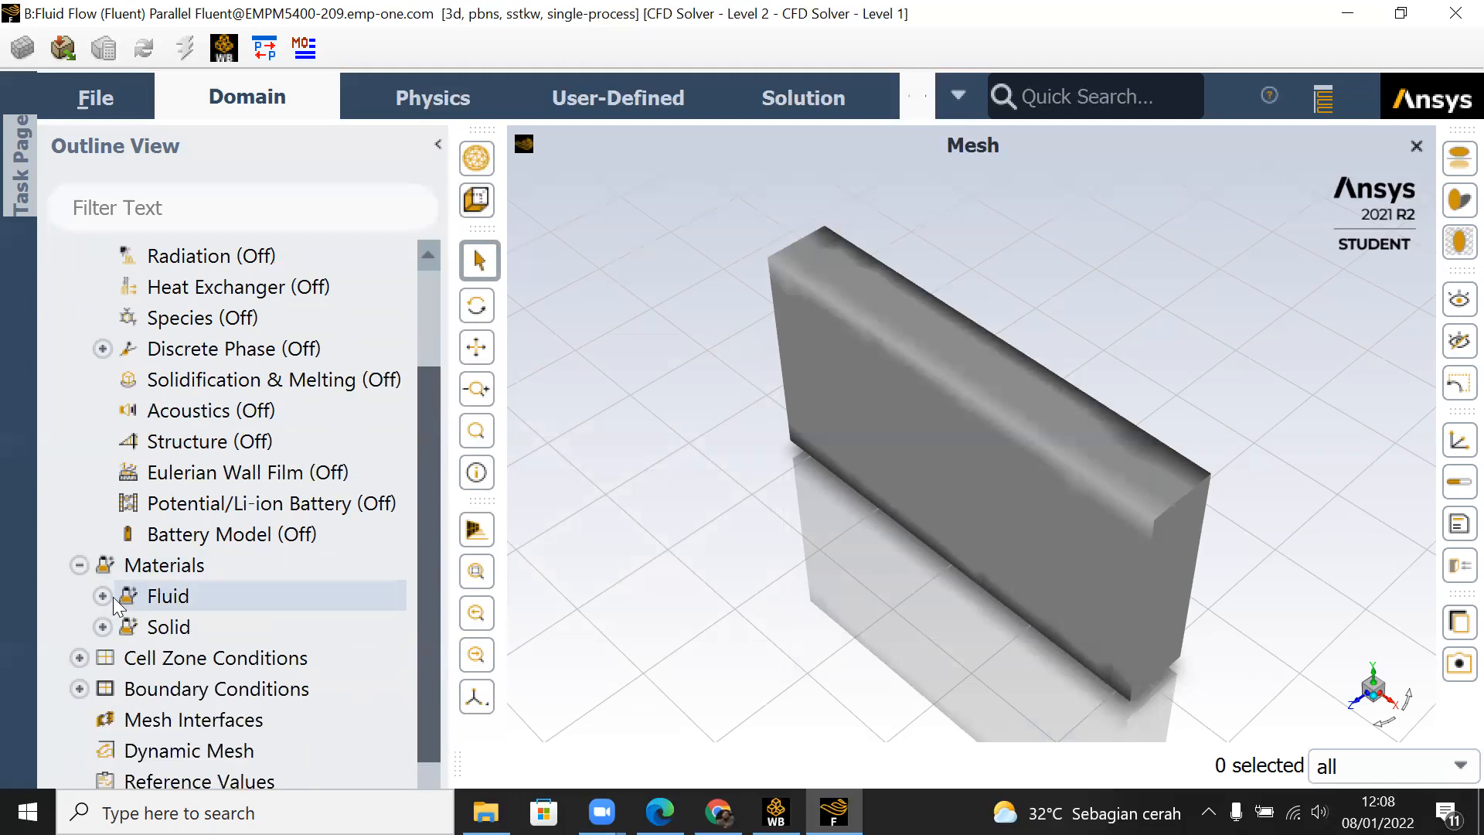
{"action": "left_click", "coordinate": [107, 597]}
{"action": "left_click", "coordinate": [103, 658]}
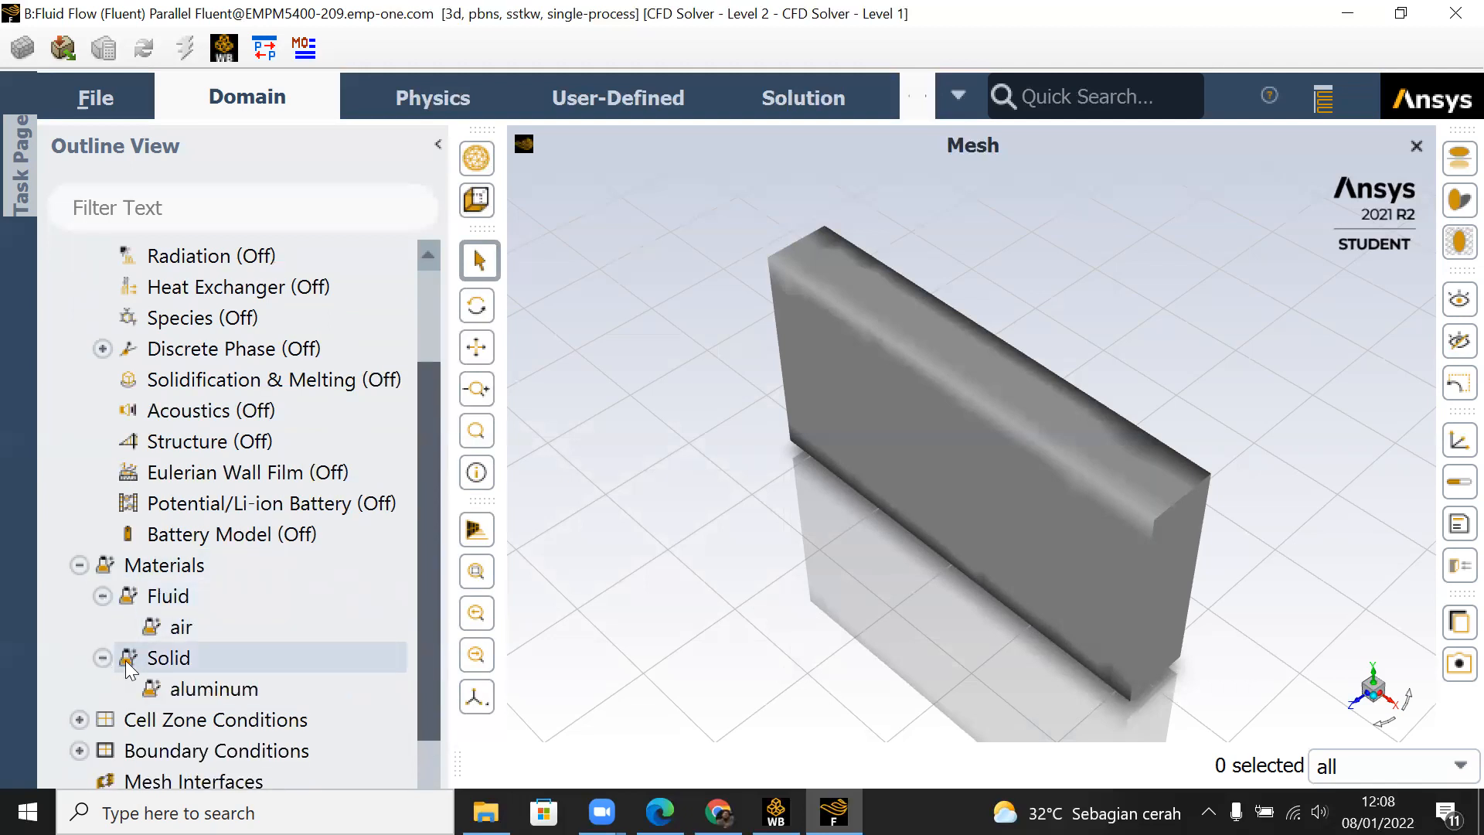
{"action": "left_click", "coordinate": [234, 698]}
Step: Add water-liquid (h2o<l>) to the fluid materials by copying it from the Fluent database, and close the material dialogs
{"action": "left_click", "coordinate": [168, 596]}
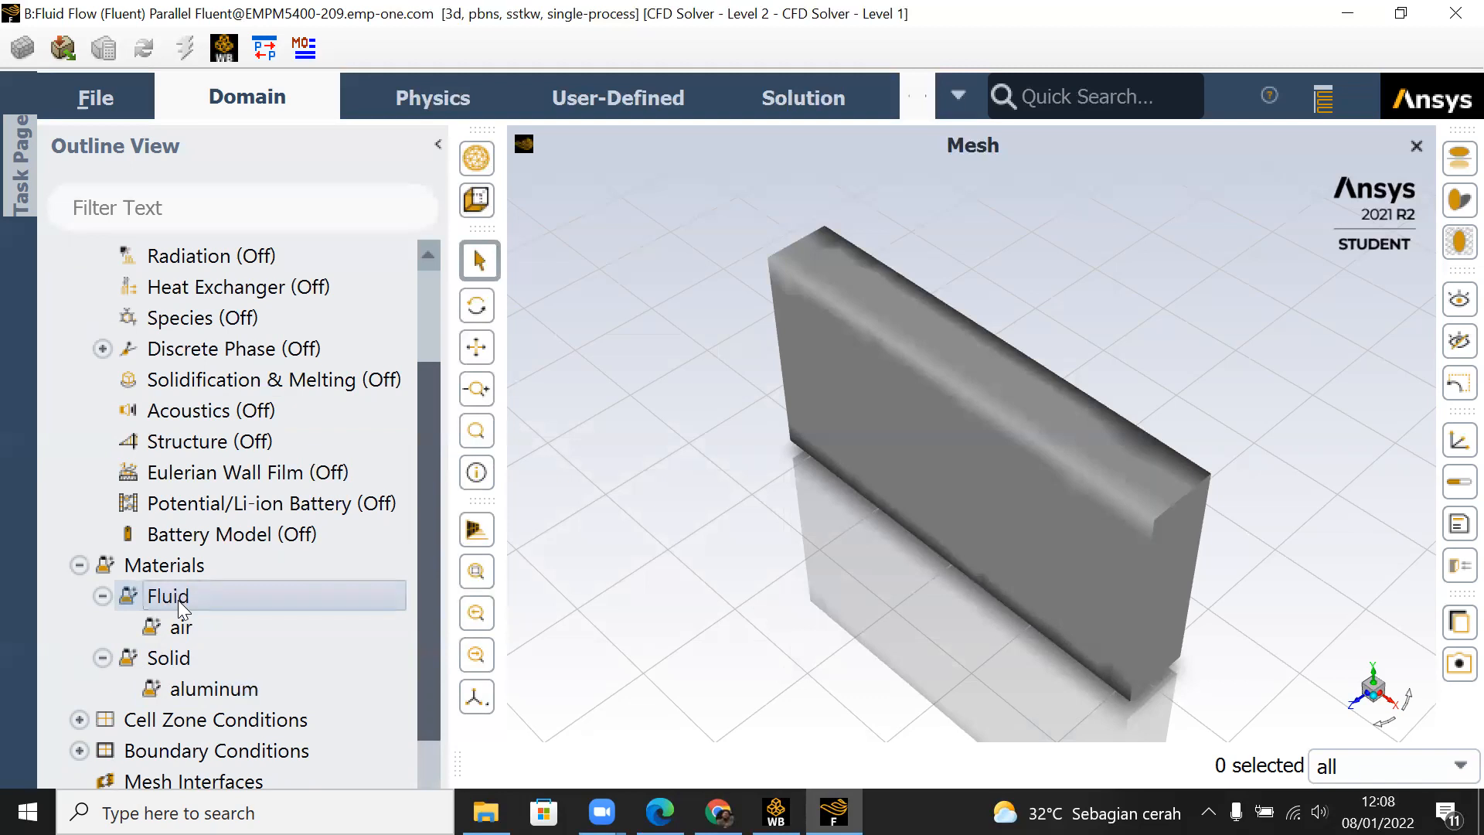
{"action": "right_click", "coordinate": [178, 600]}
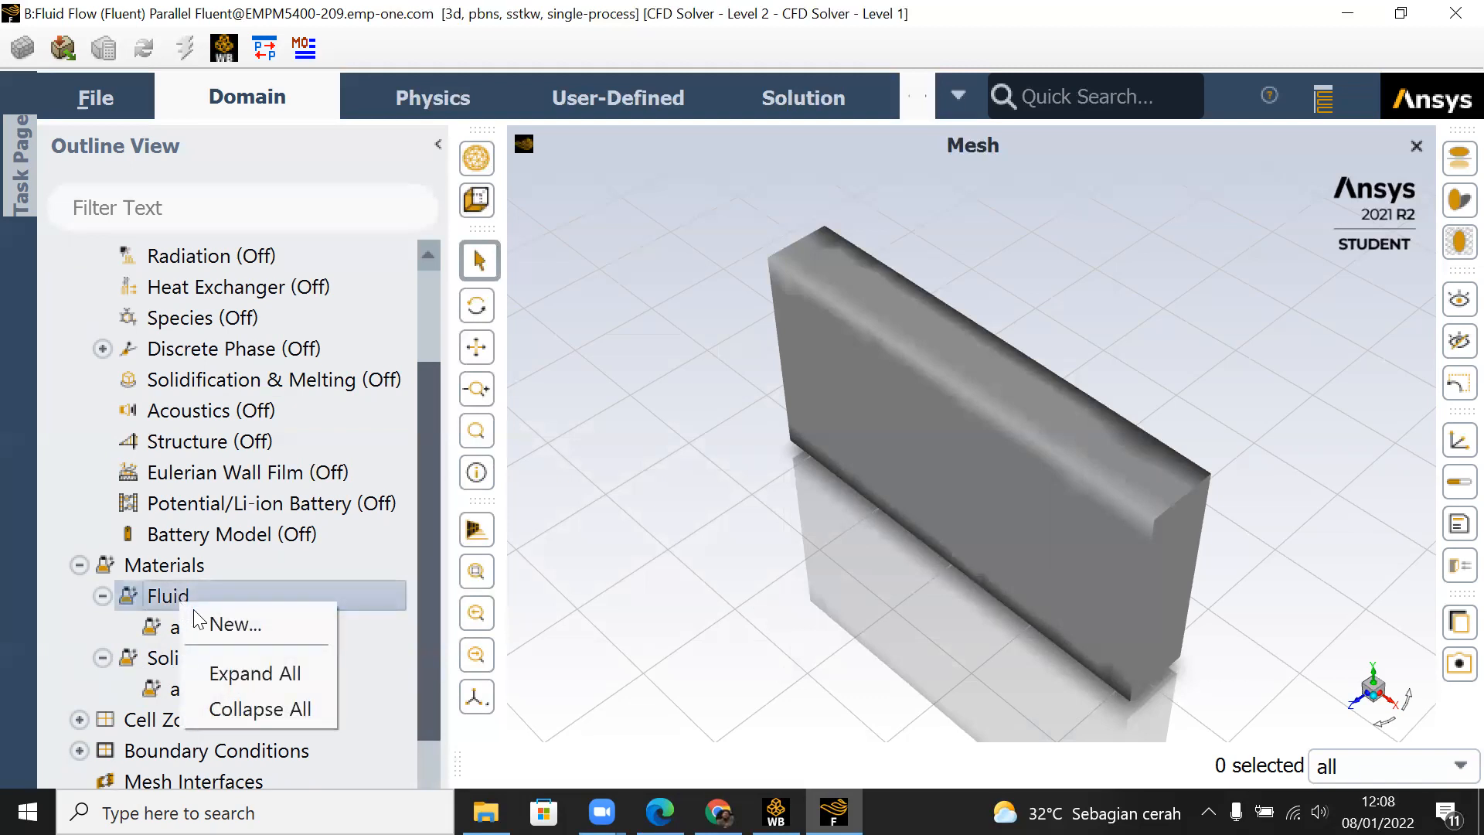
{"action": "left_click", "coordinate": [206, 623]}
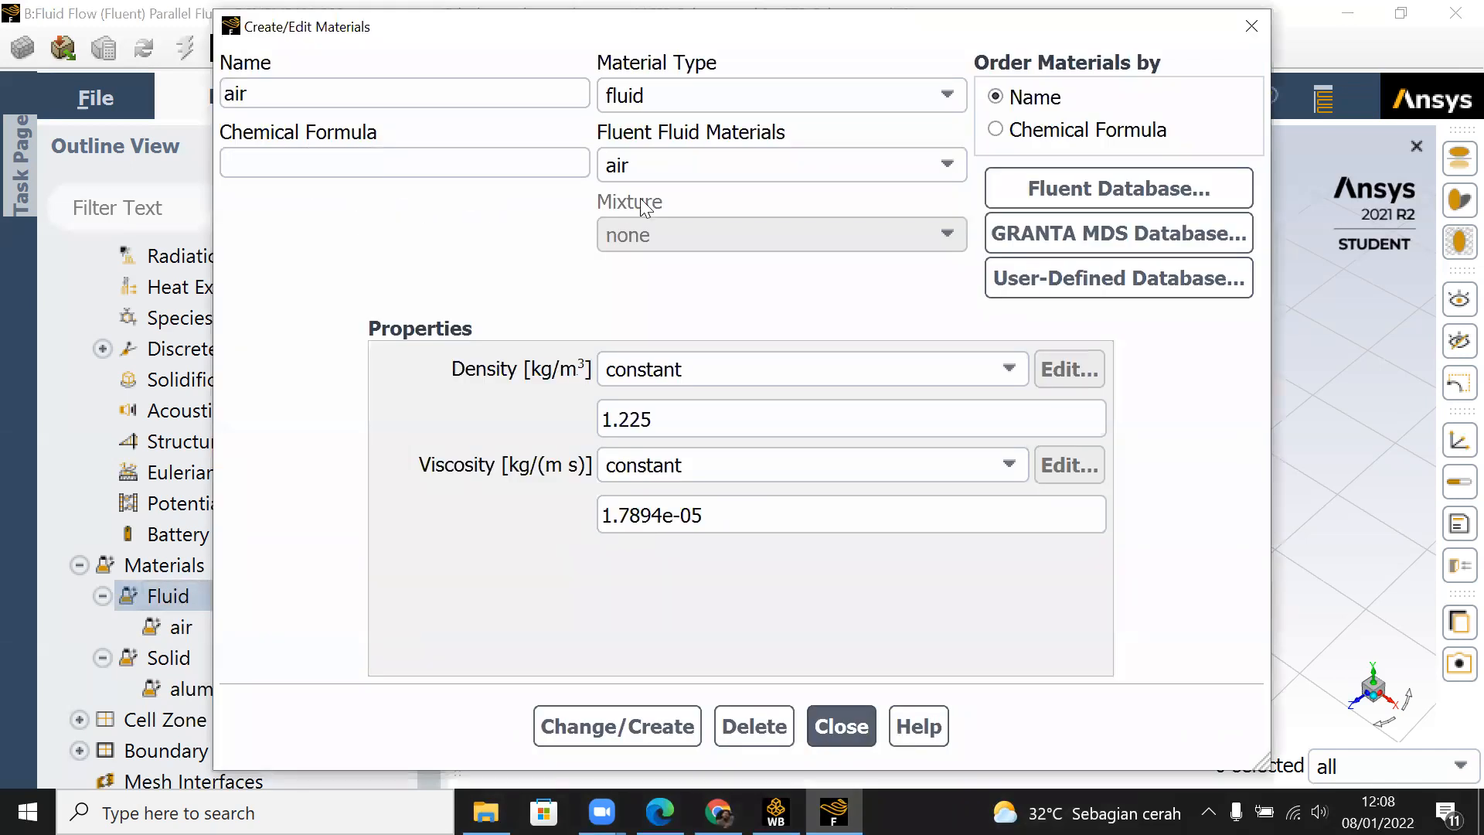
{"action": "left_click", "coordinate": [1025, 186]}
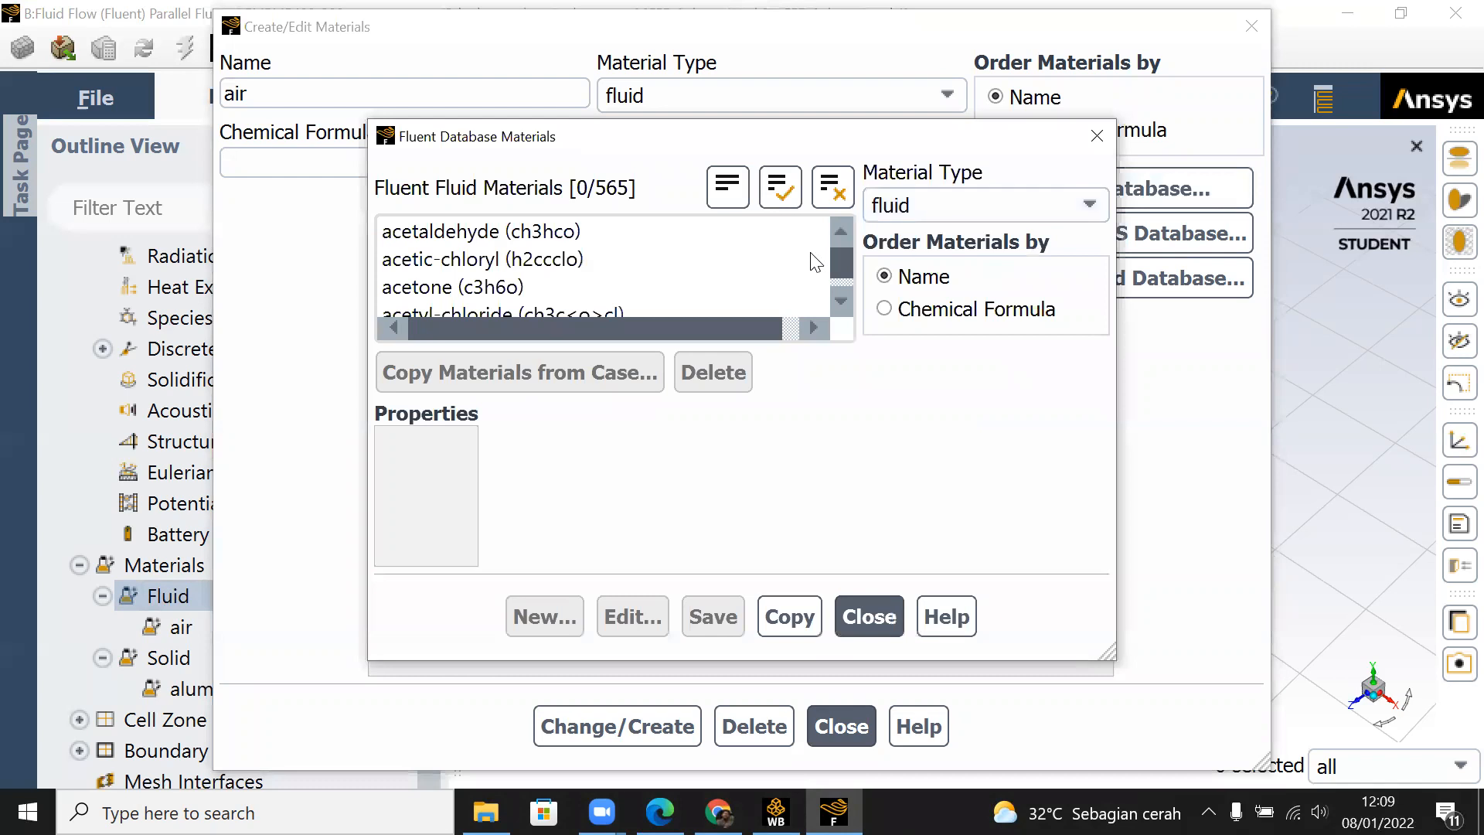
{"action": "left_click_drag", "start_coordinate": [841, 280], "coordinate": [841, 303]}
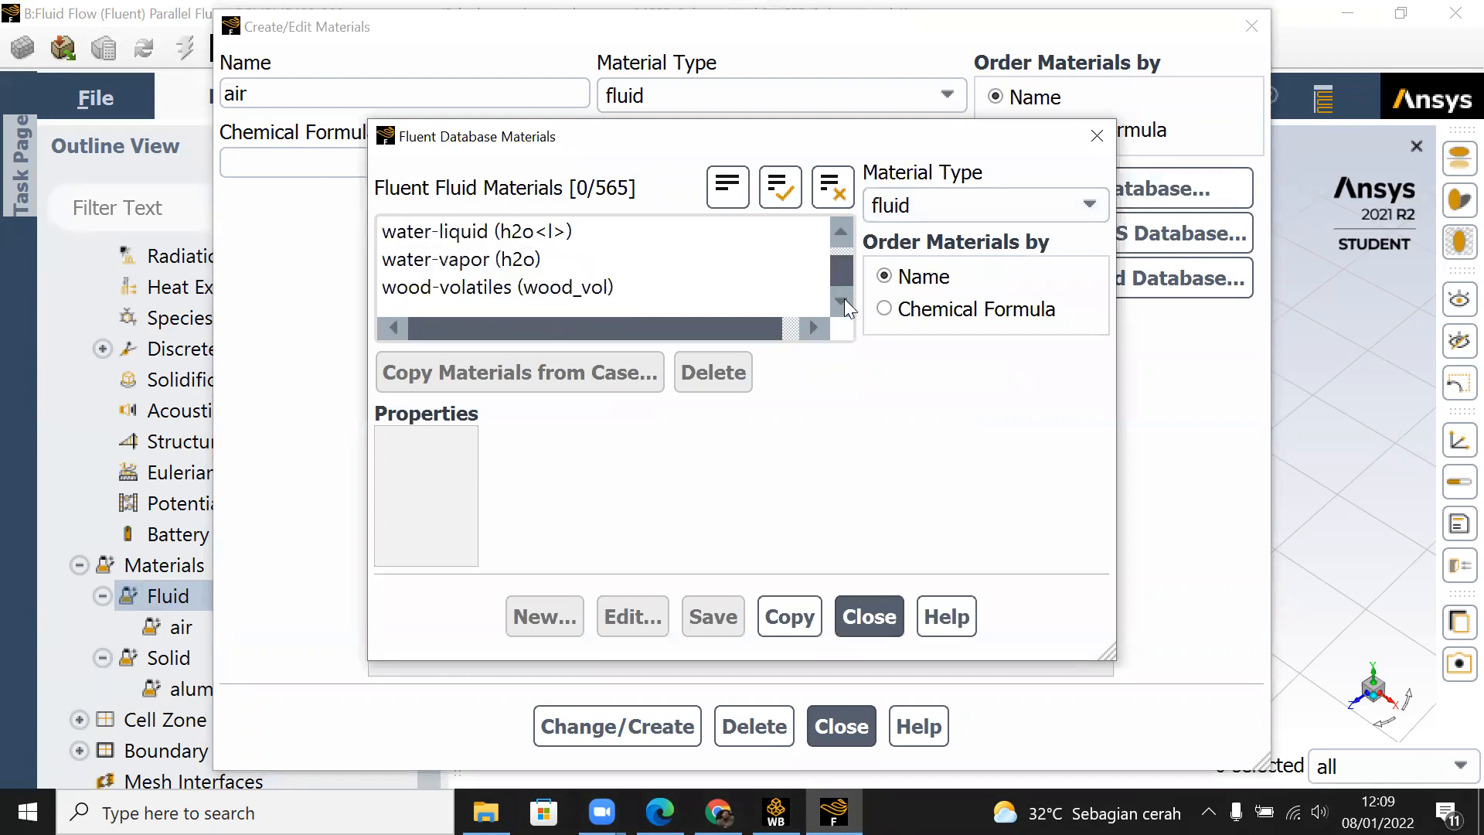
{"action": "left_click", "coordinate": [841, 235]}
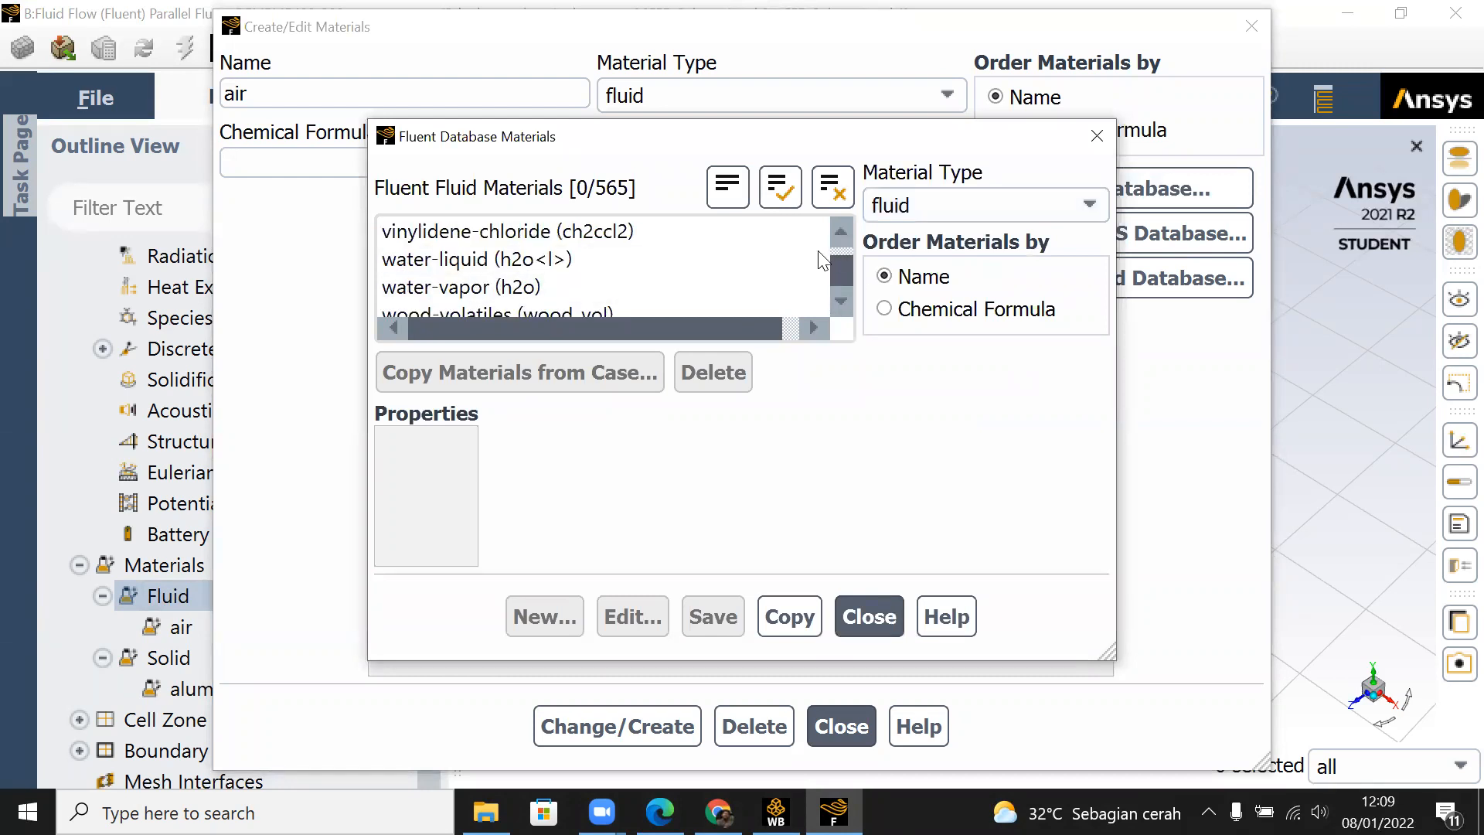
{"action": "left_click", "coordinate": [677, 258]}
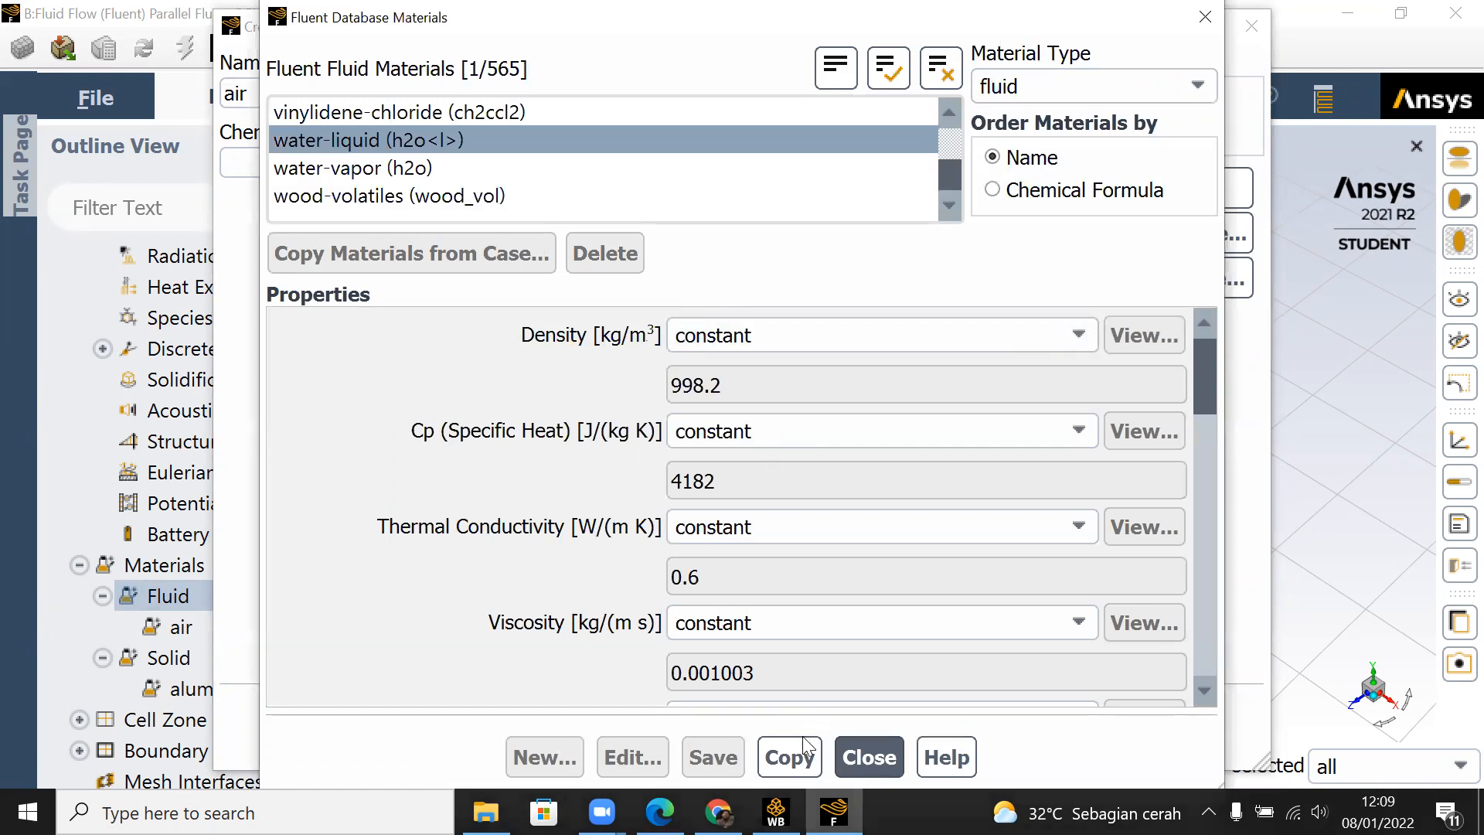
{"action": "left_click", "coordinate": [790, 757]}
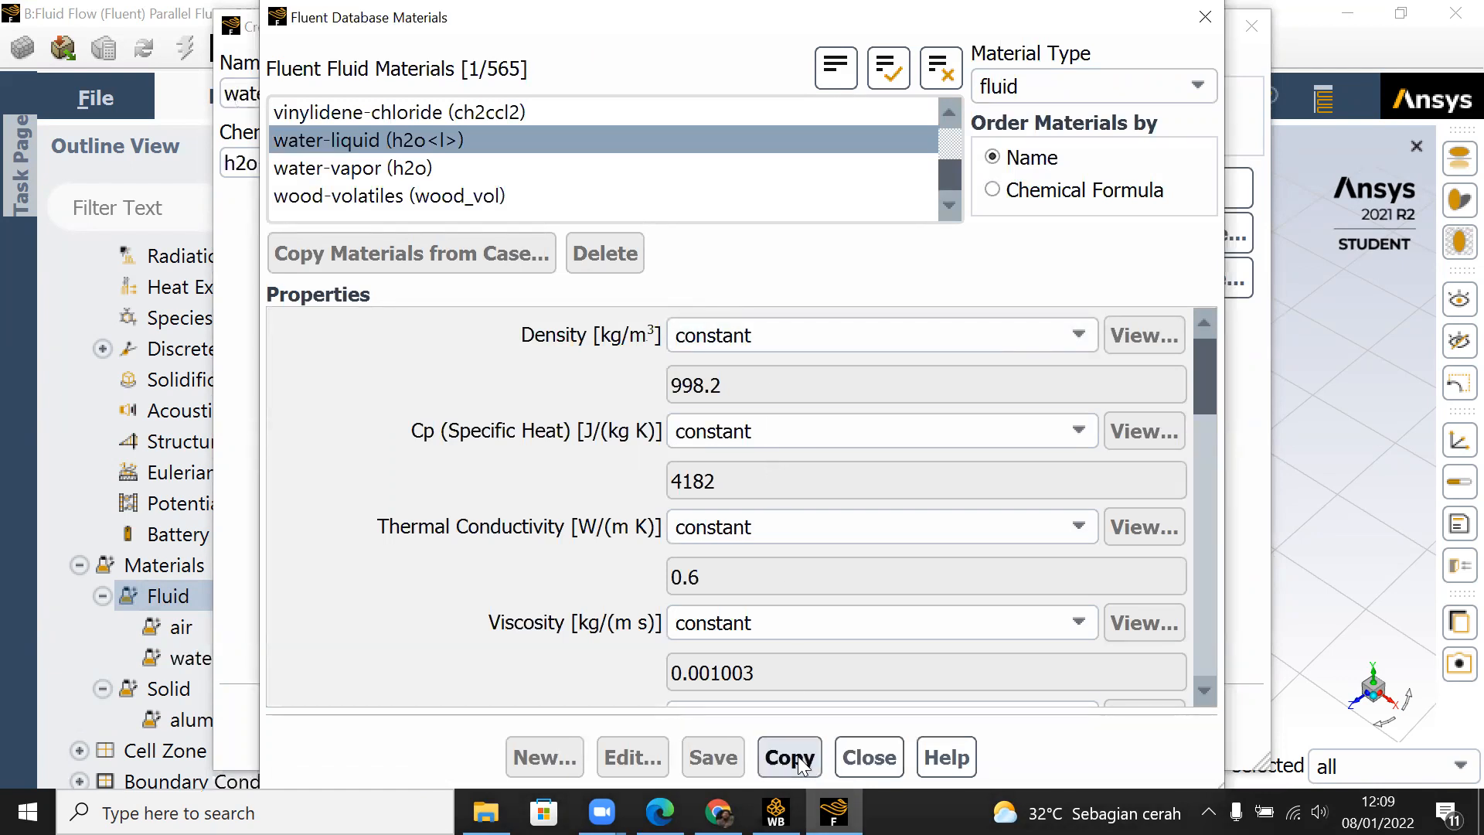
{"action": "left_click", "coordinate": [868, 758]}
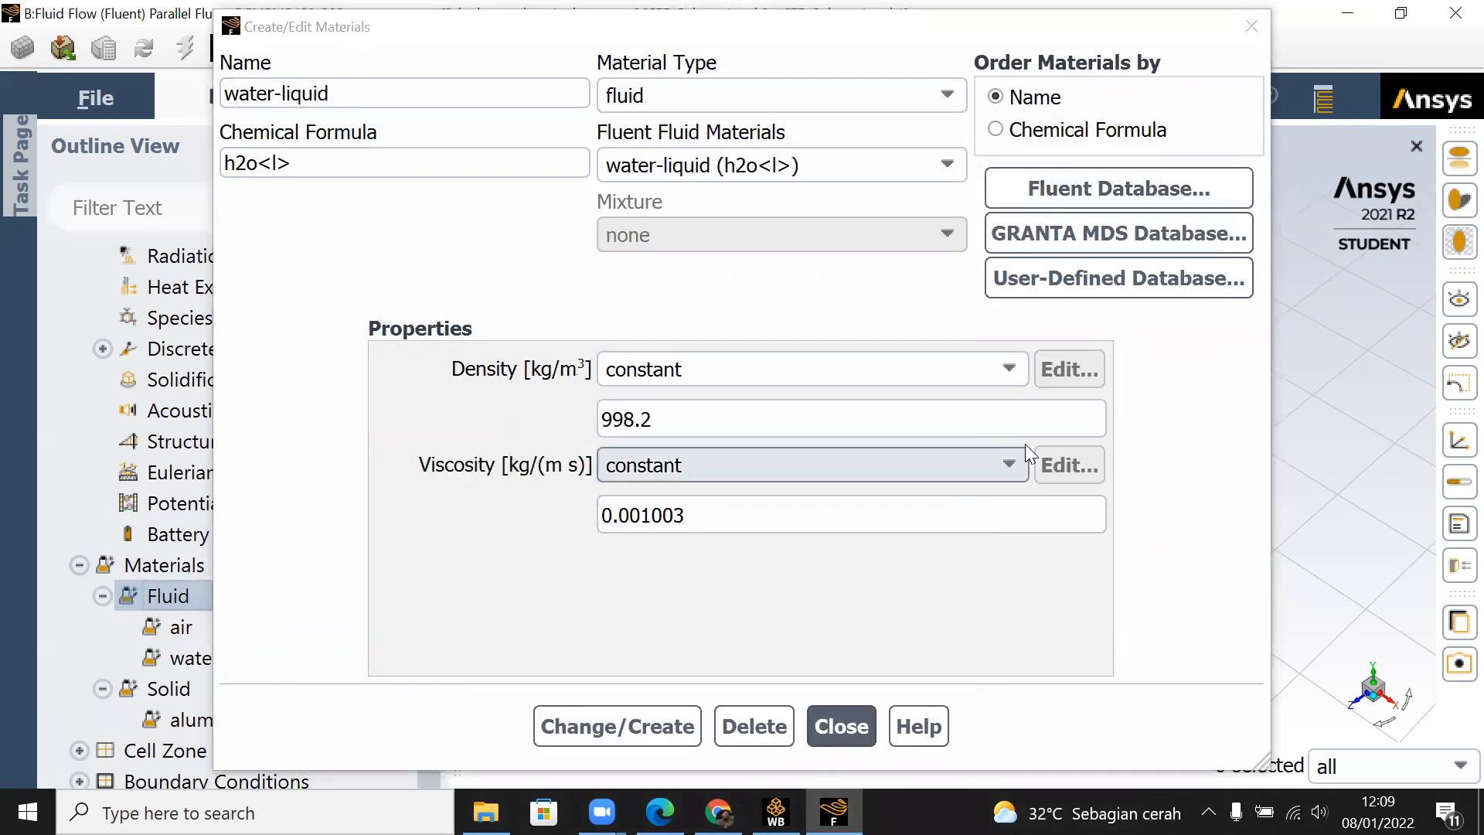
{"action": "left_click", "coordinate": [841, 726]}
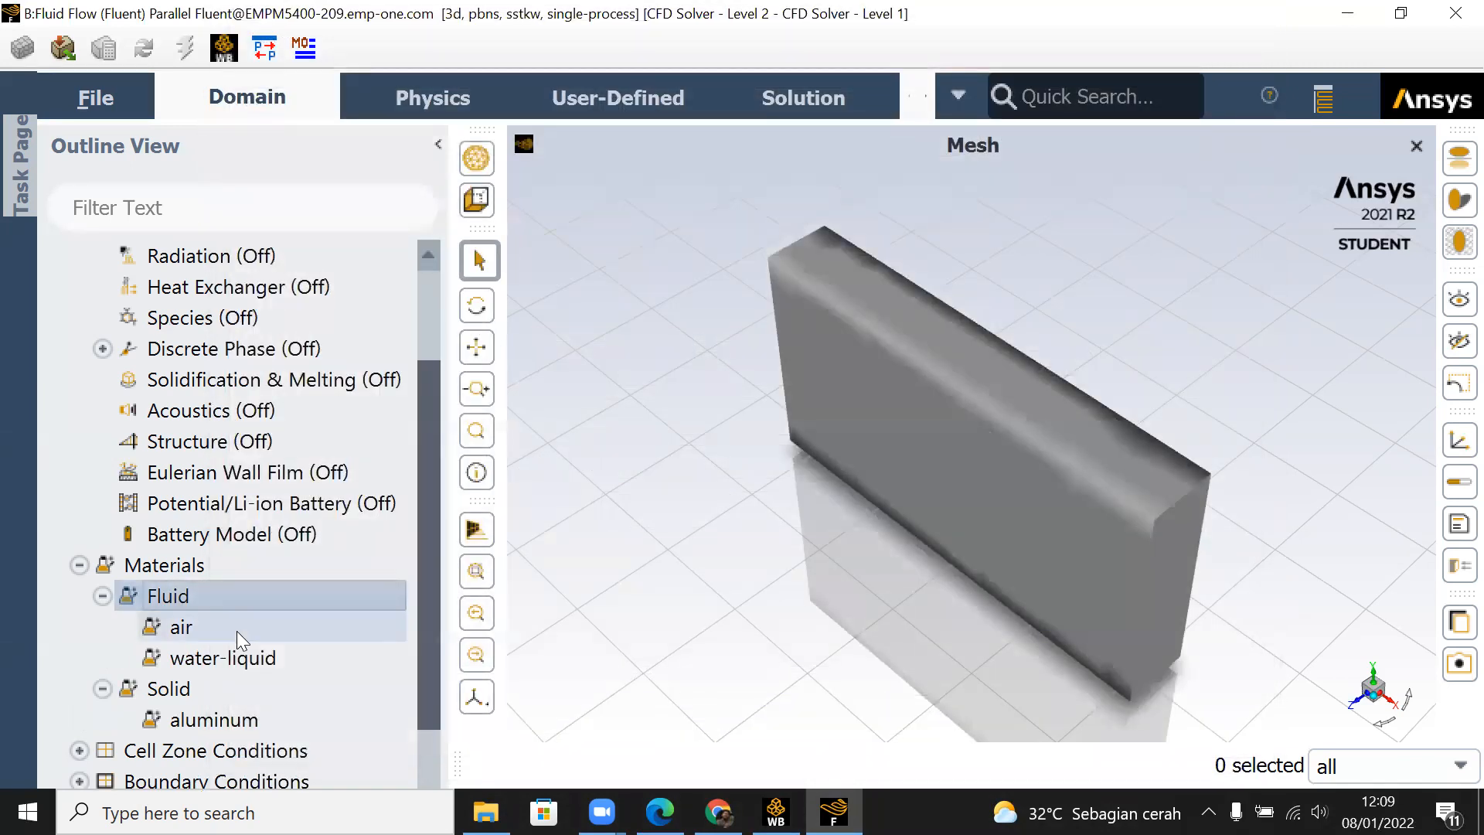
Step: Add steel to the solid materials by copying it from the Fluent database, and close the material dialogs
{"action": "left_click", "coordinate": [235, 687]}
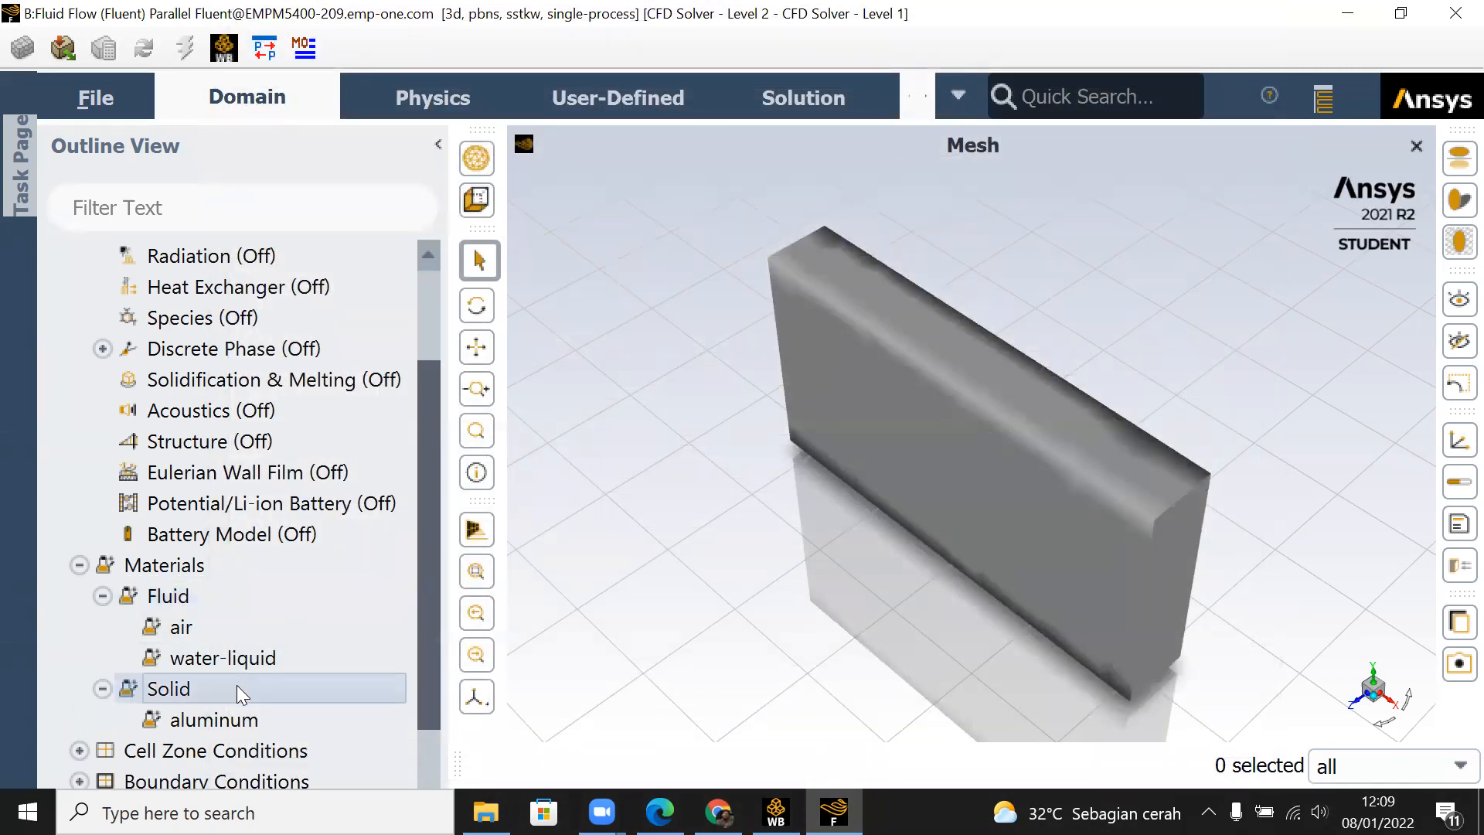
{"action": "right_click", "coordinate": [240, 685]}
{"action": "left_click", "coordinate": [298, 705]}
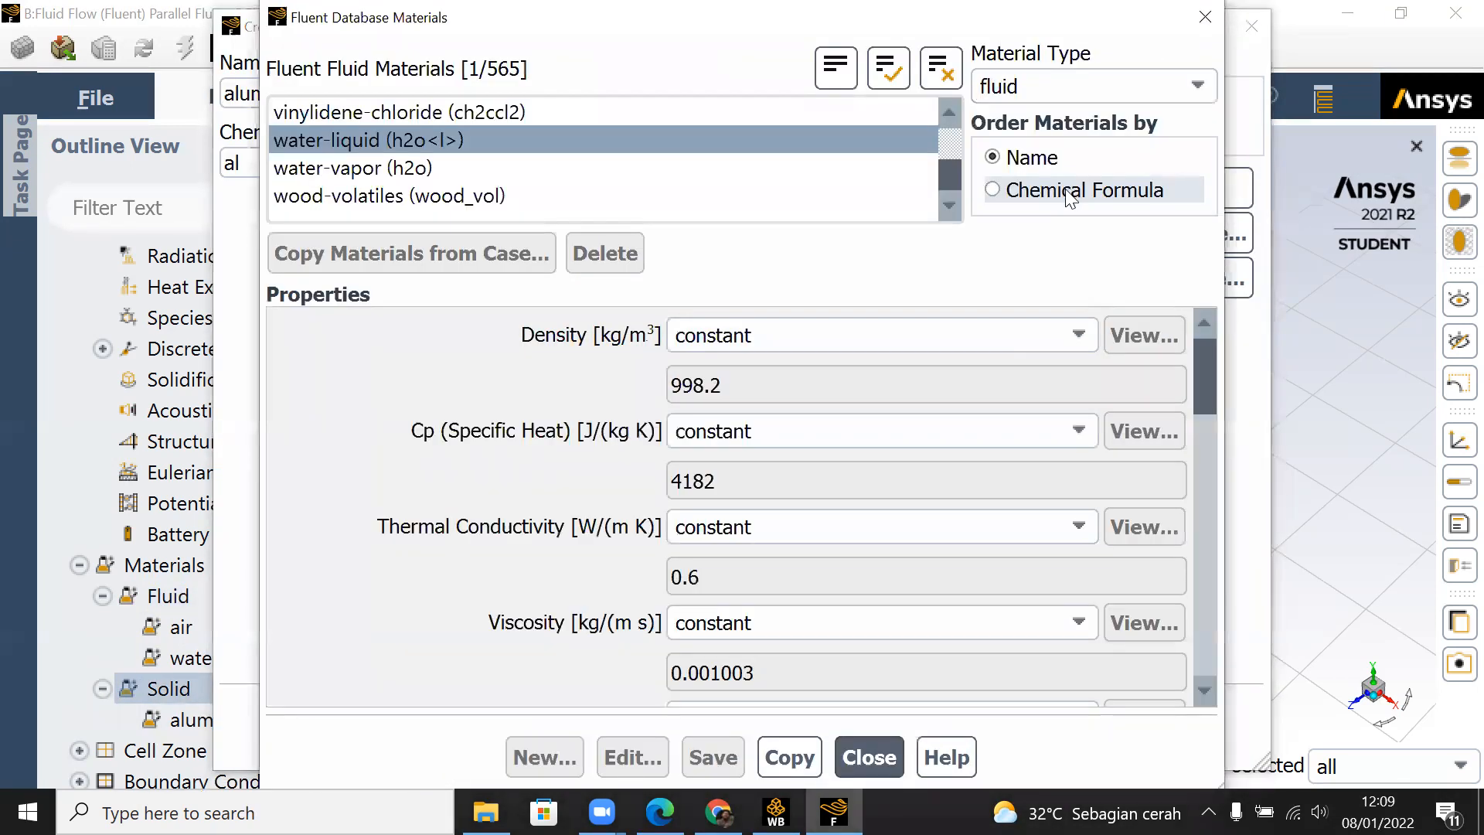
{"action": "left_click", "coordinate": [1114, 96]}
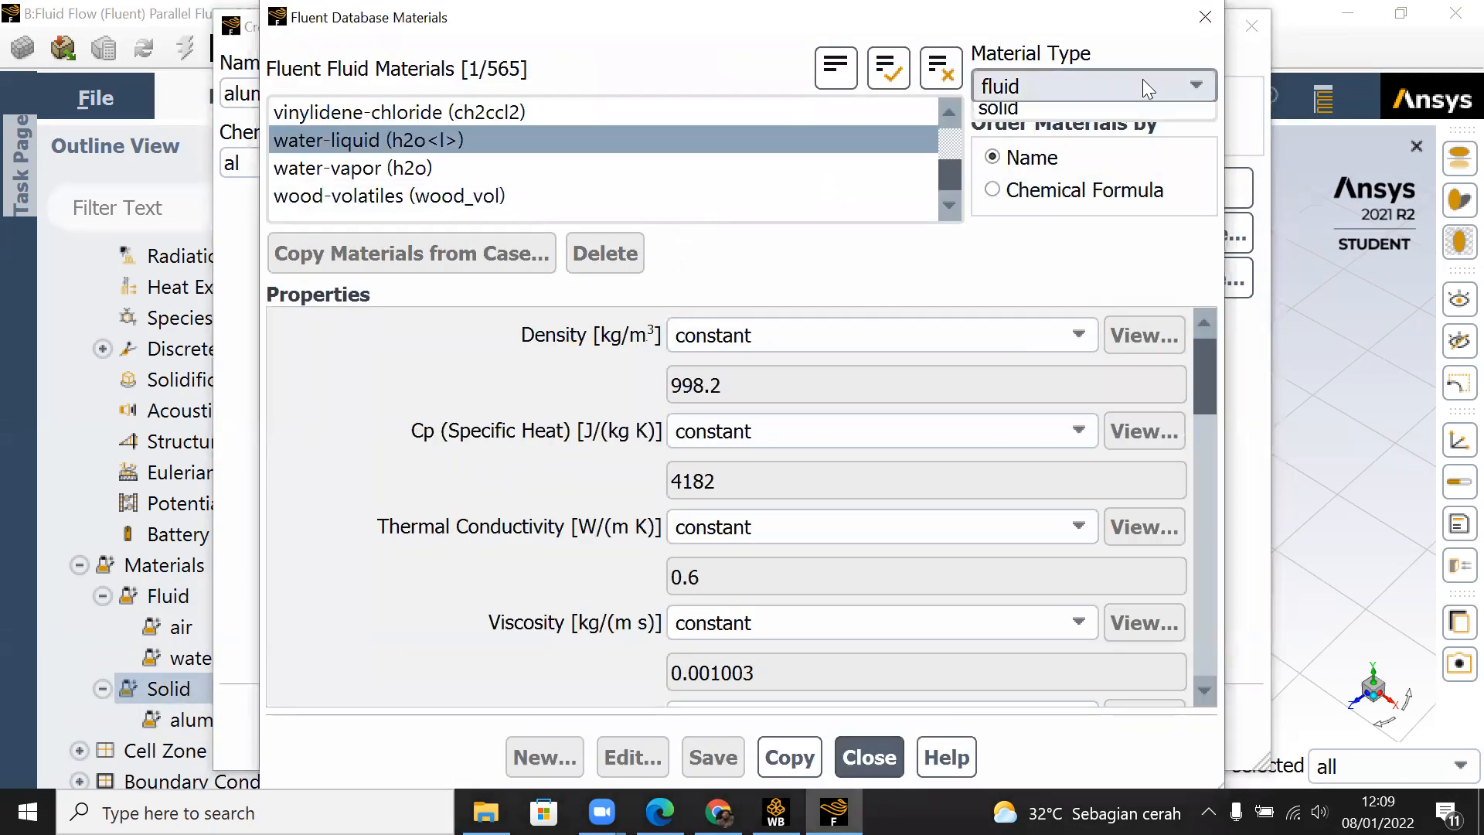
{"action": "left_click", "coordinate": [1128, 143]}
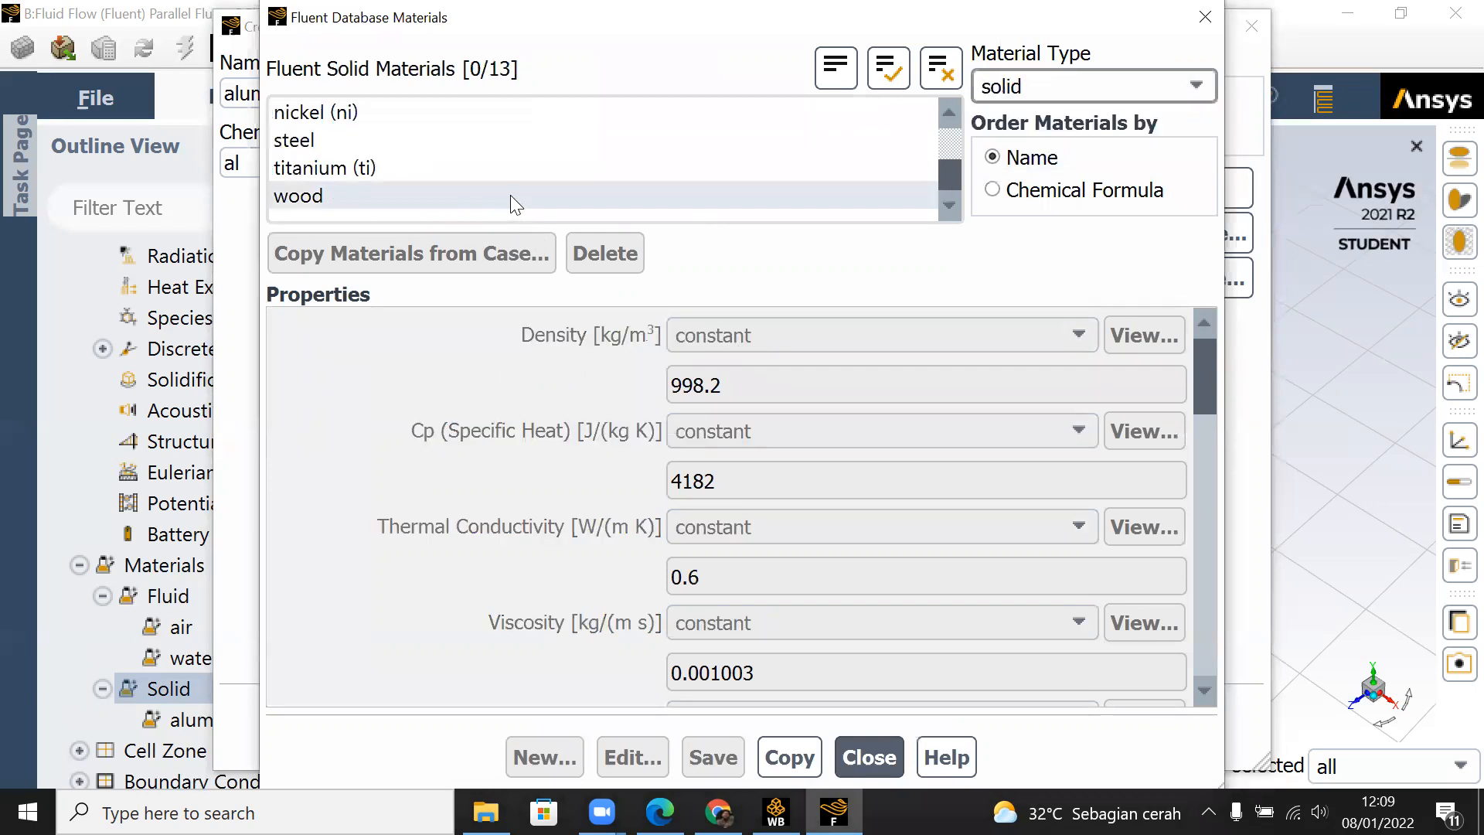
{"action": "scroll", "coordinate": [514, 203], "scroll_direction": "up", "scroll_amount": 1}
{"action": "scroll", "coordinate": [514, 202], "scroll_direction": "down", "scroll_amount": 1}
{"action": "left_click", "coordinate": [511, 142]}
{"action": "left_click", "coordinate": [820, 758]}
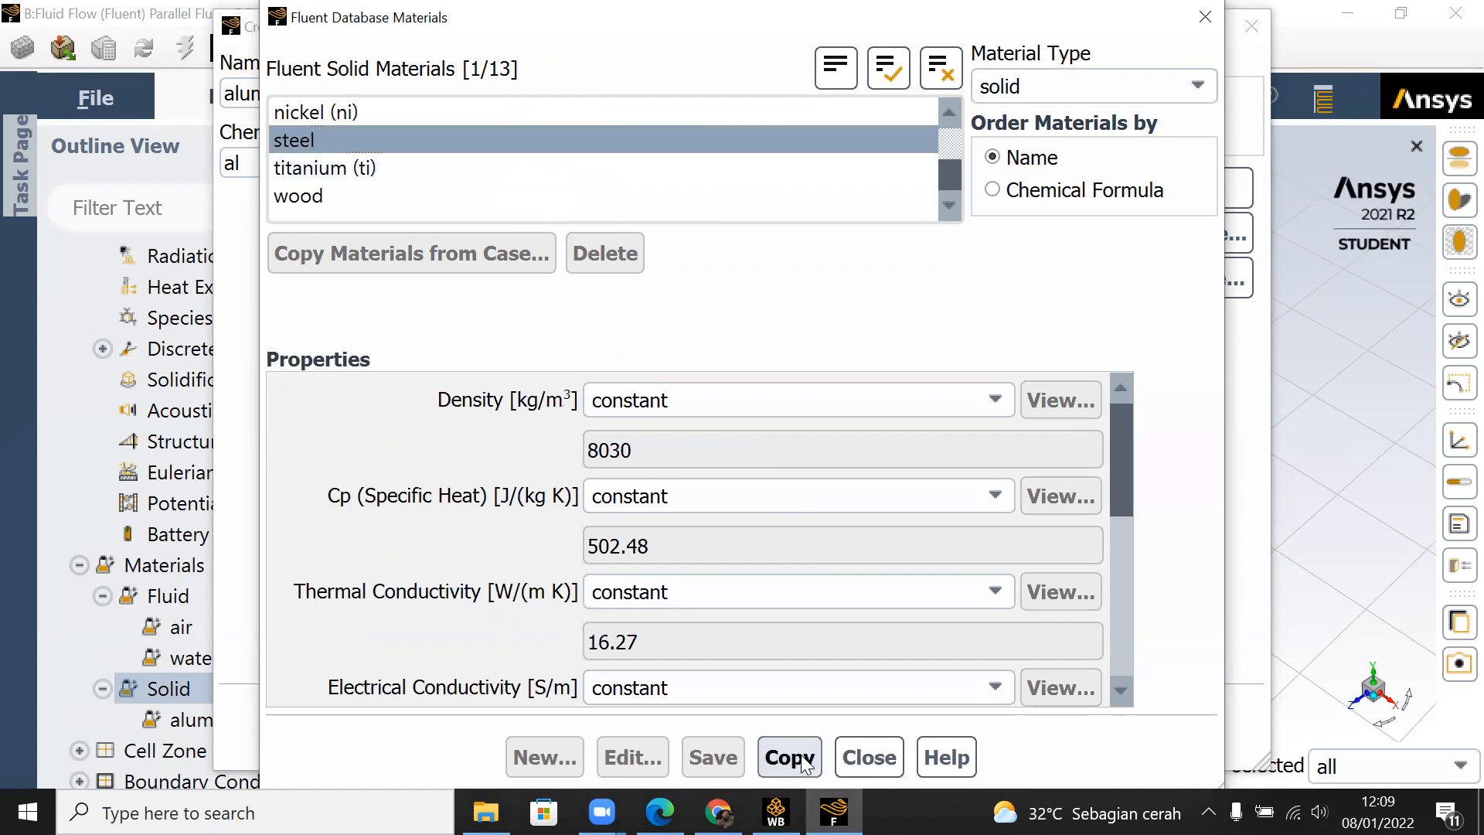
{"action": "left_click", "coordinate": [858, 761]}
{"action": "left_click", "coordinate": [841, 727]}
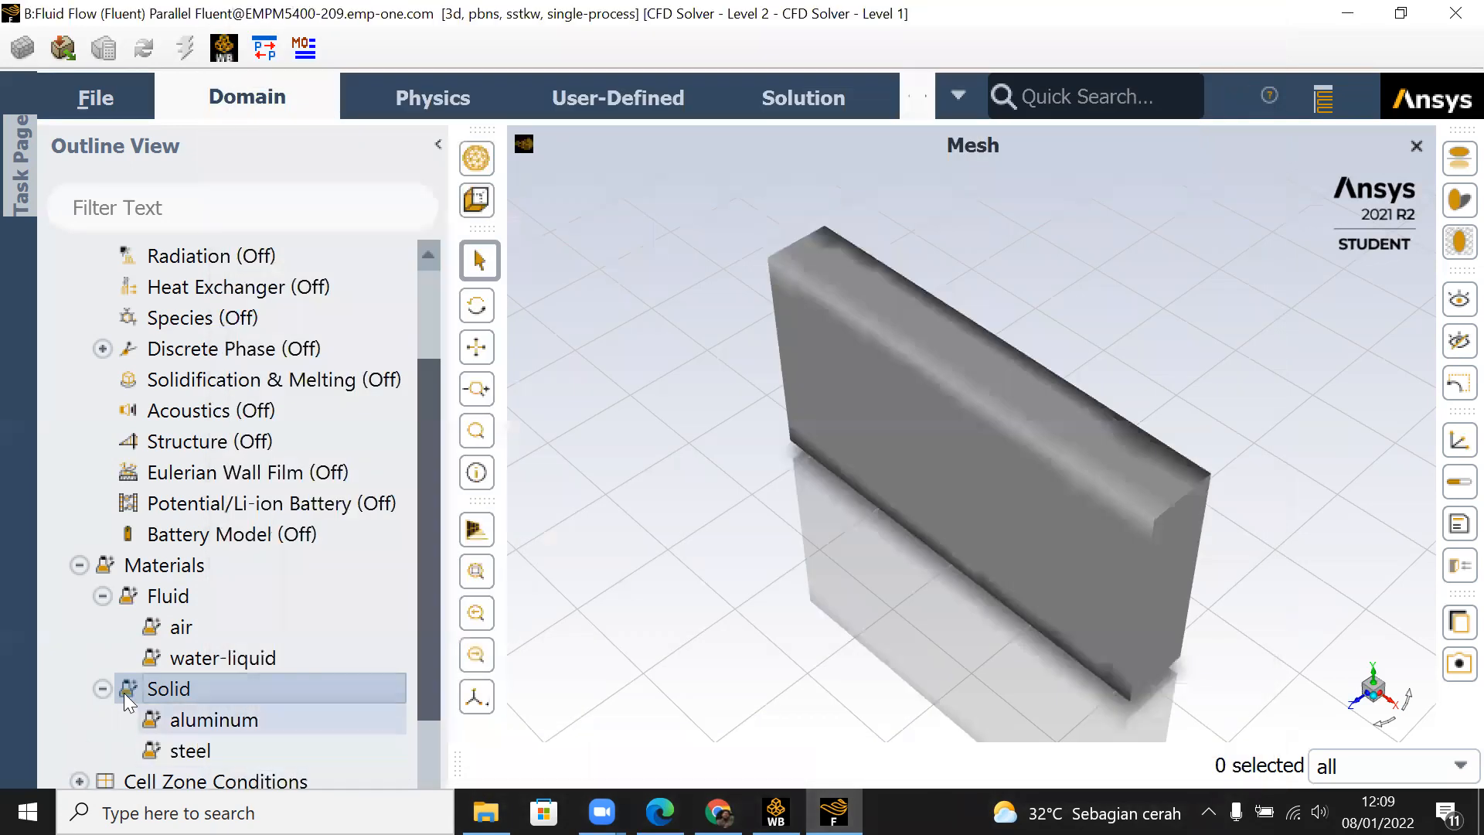
Step: Assign water-liquid as the material of the fluid_fluid_flow__cfx__ cell zone, and reopen the zone's settings to check the assignment
{"action": "scroll", "coordinate": [194, 719], "scroll_direction": "down", "scroll_amount": 2}
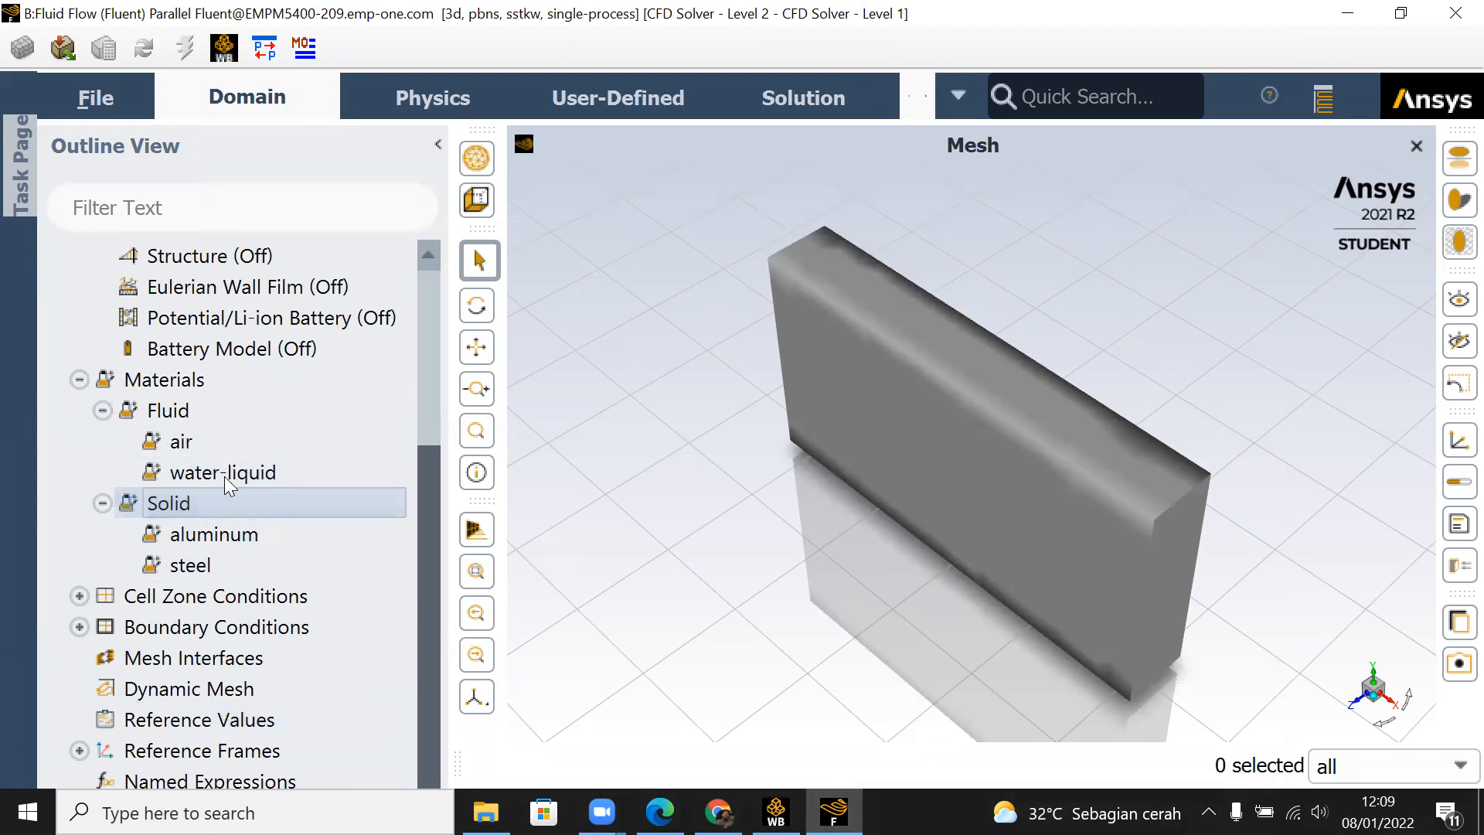
{"action": "left_click", "coordinate": [79, 597]}
{"action": "left_click", "coordinate": [103, 627]}
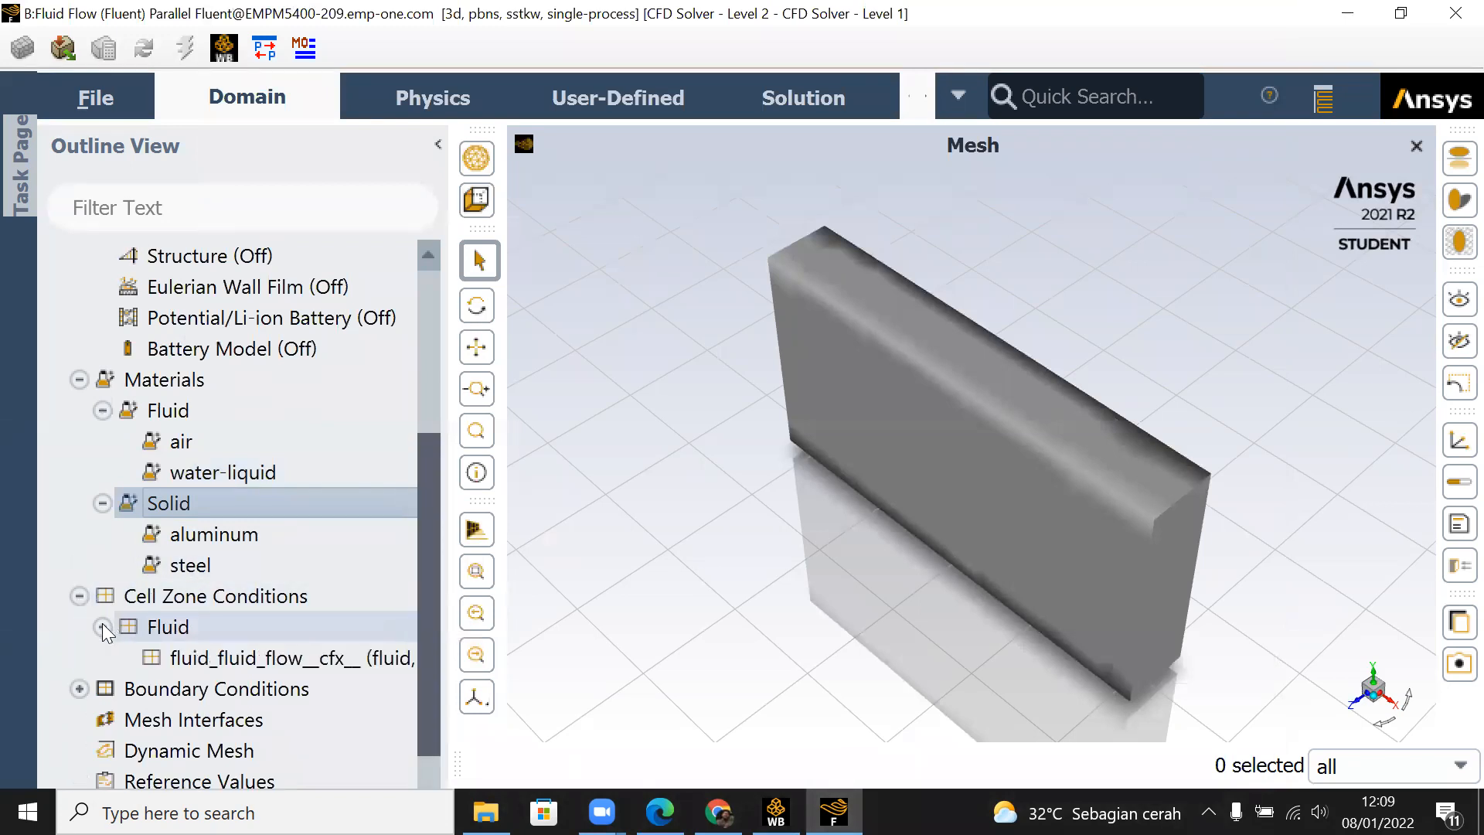
{"action": "left_click", "coordinate": [298, 658]}
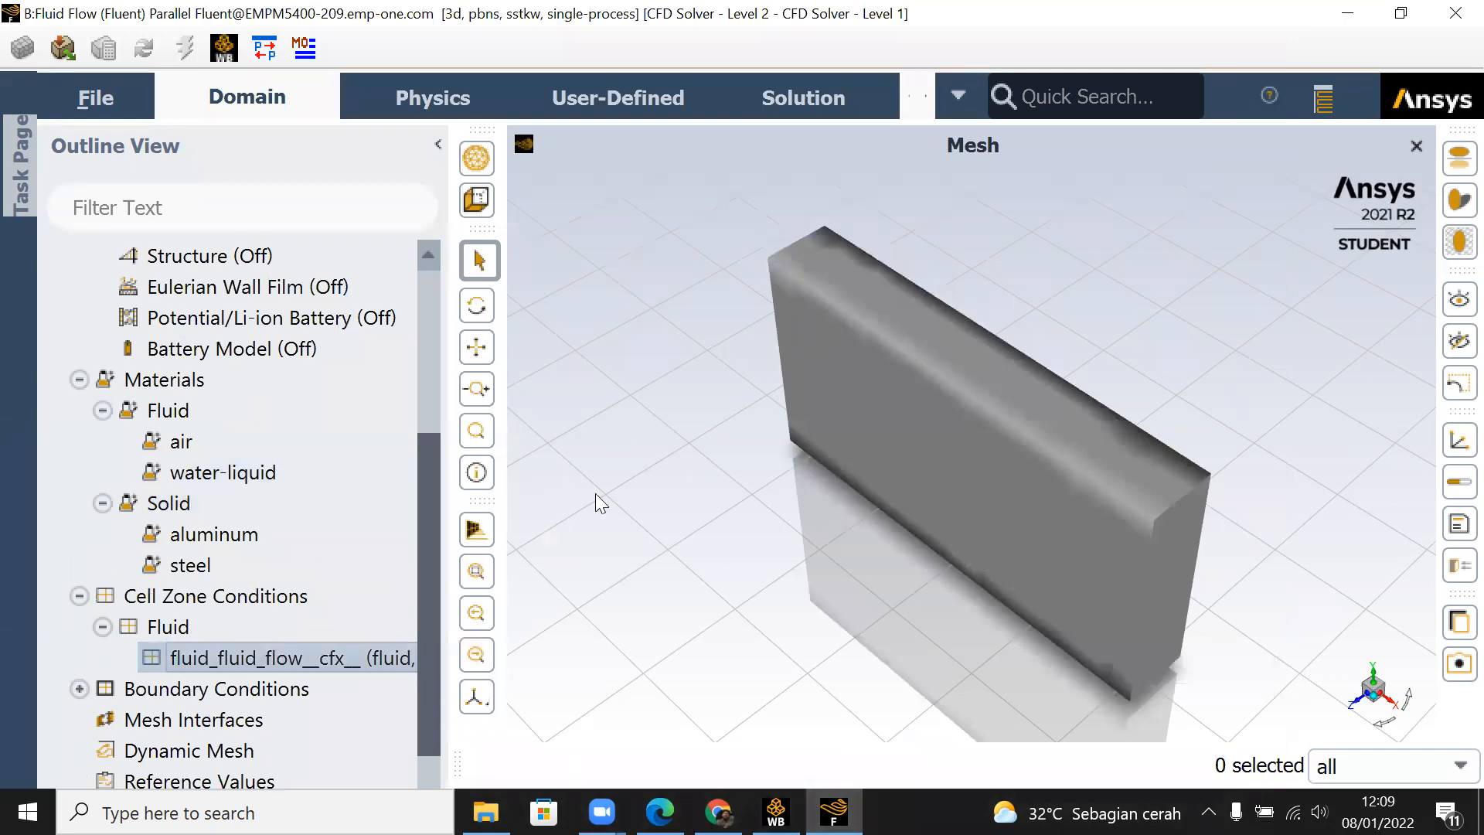
{"action": "double_click", "coordinate": [303, 661]}
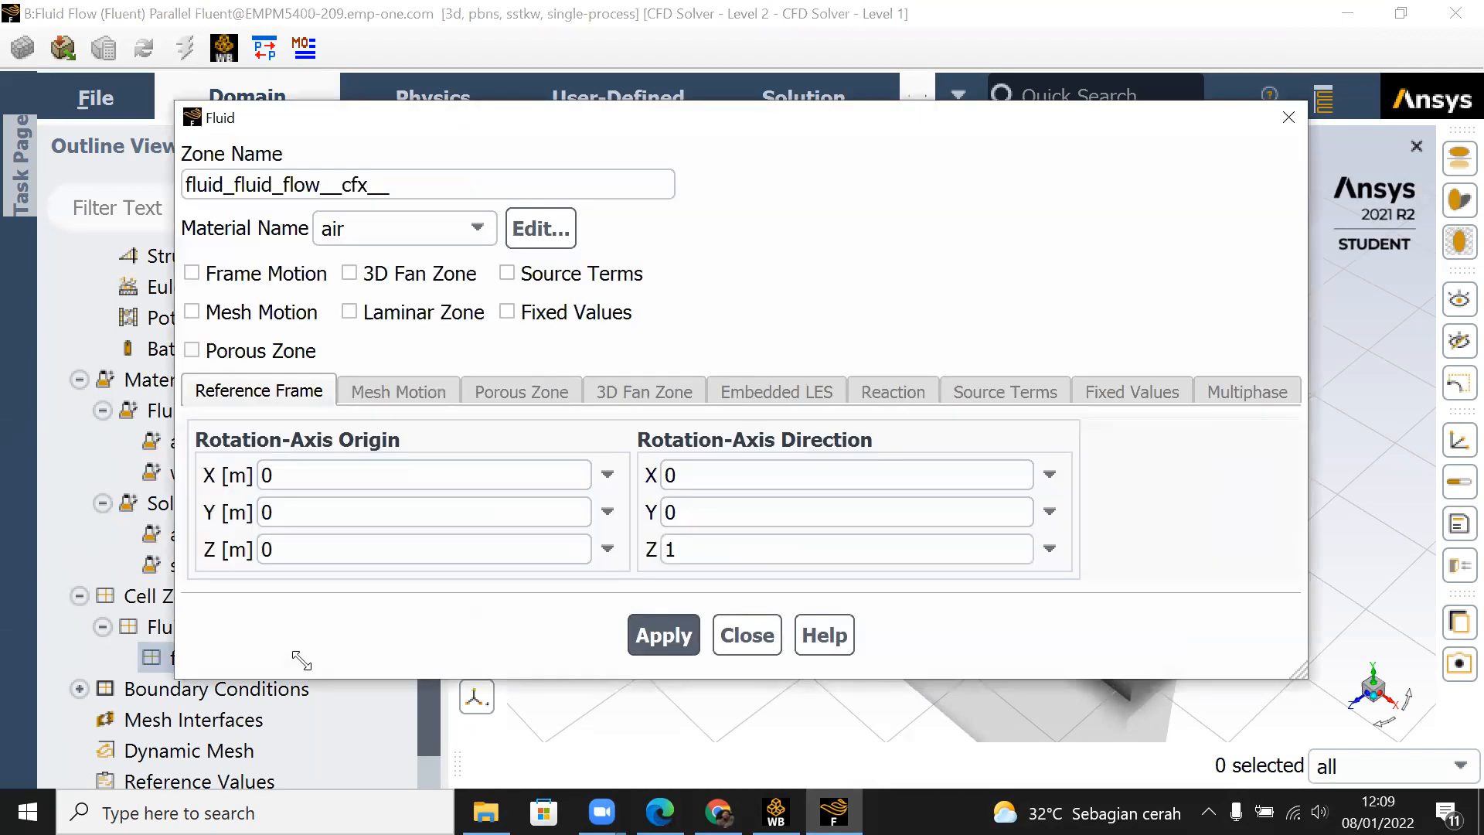
{"action": "left_click", "coordinate": [482, 224]}
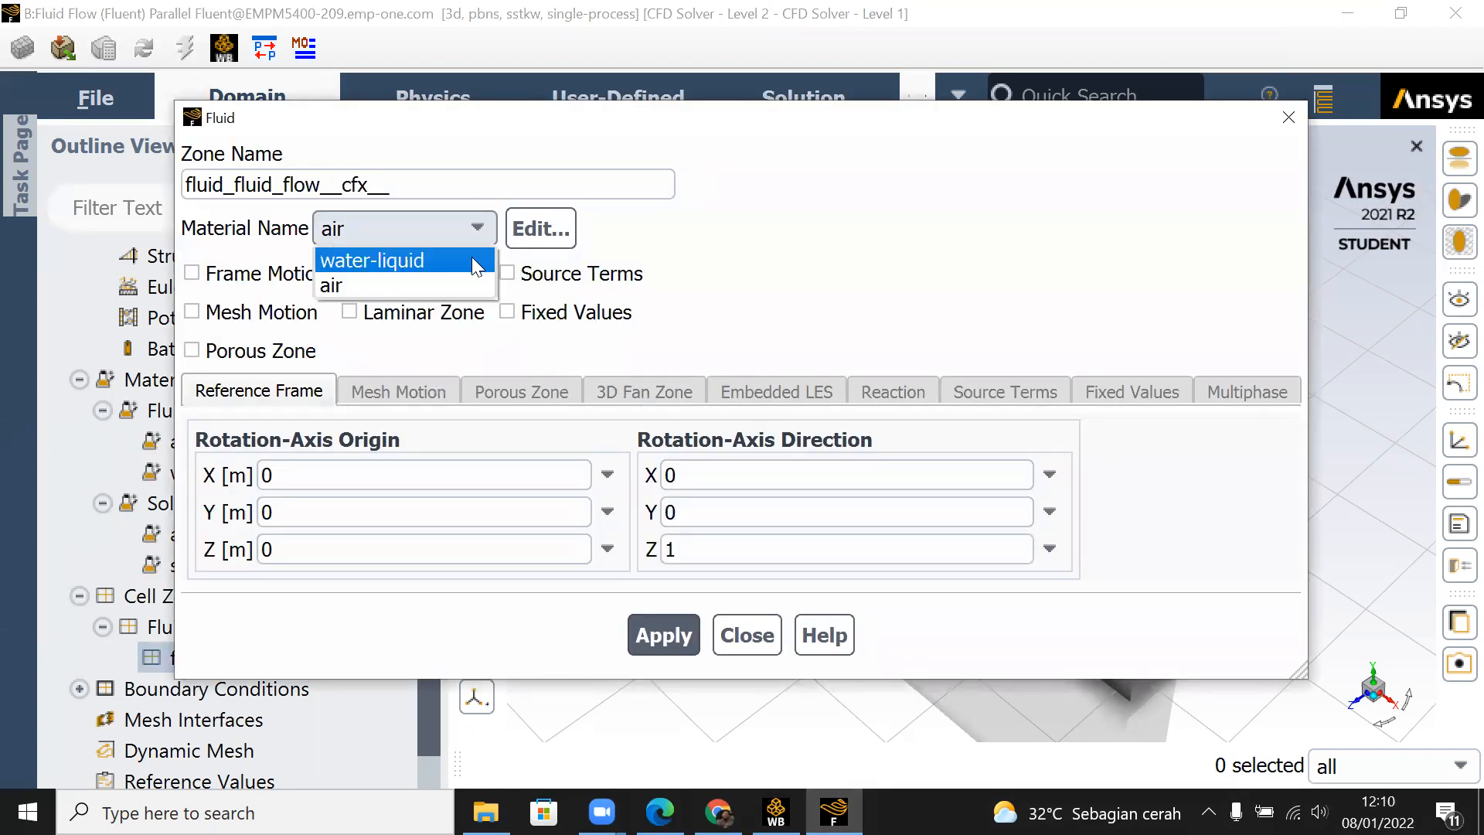
{"action": "left_click", "coordinate": [473, 260]}
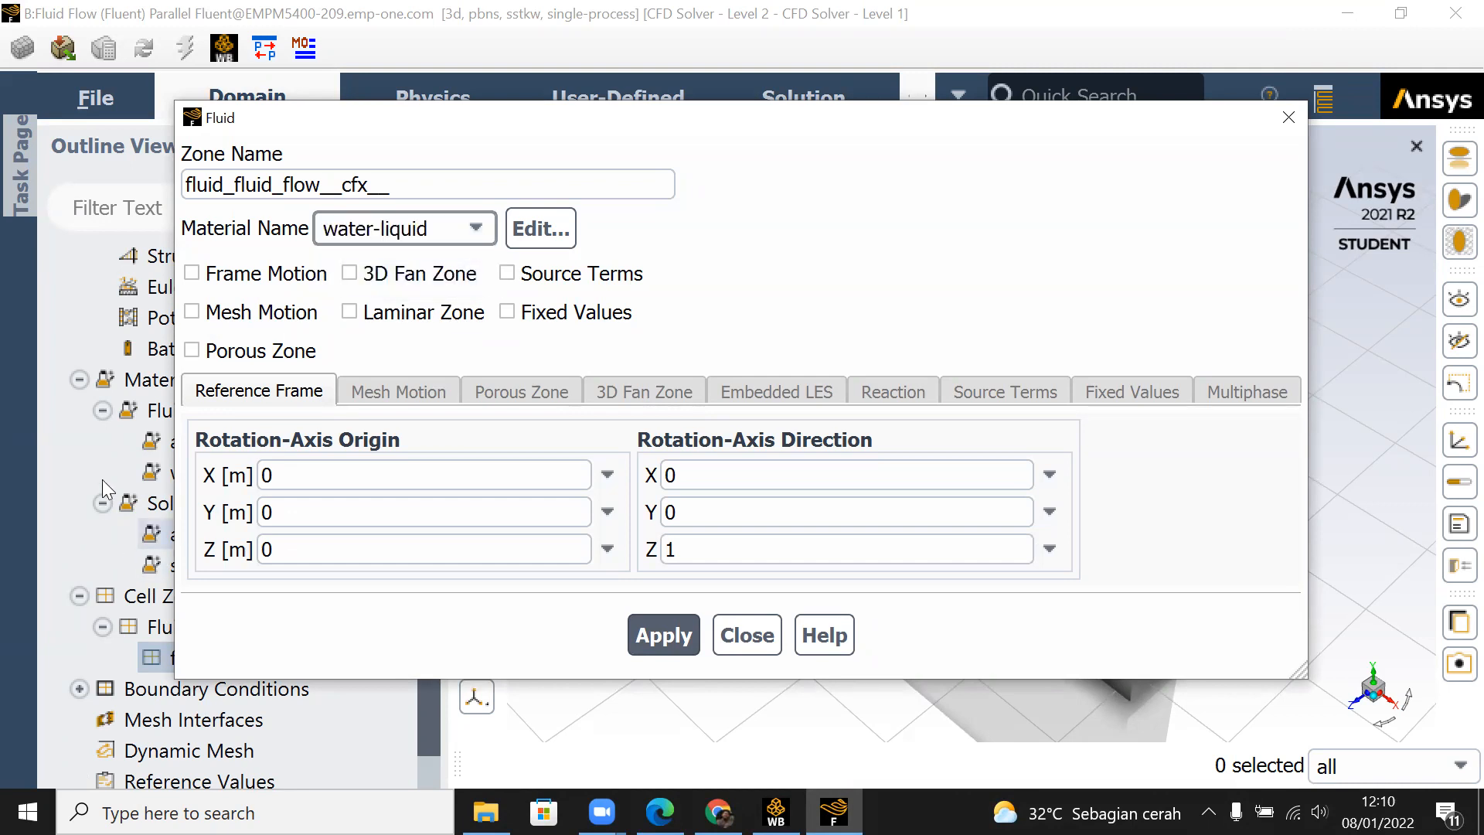
{"action": "left_click", "coordinate": [653, 647]}
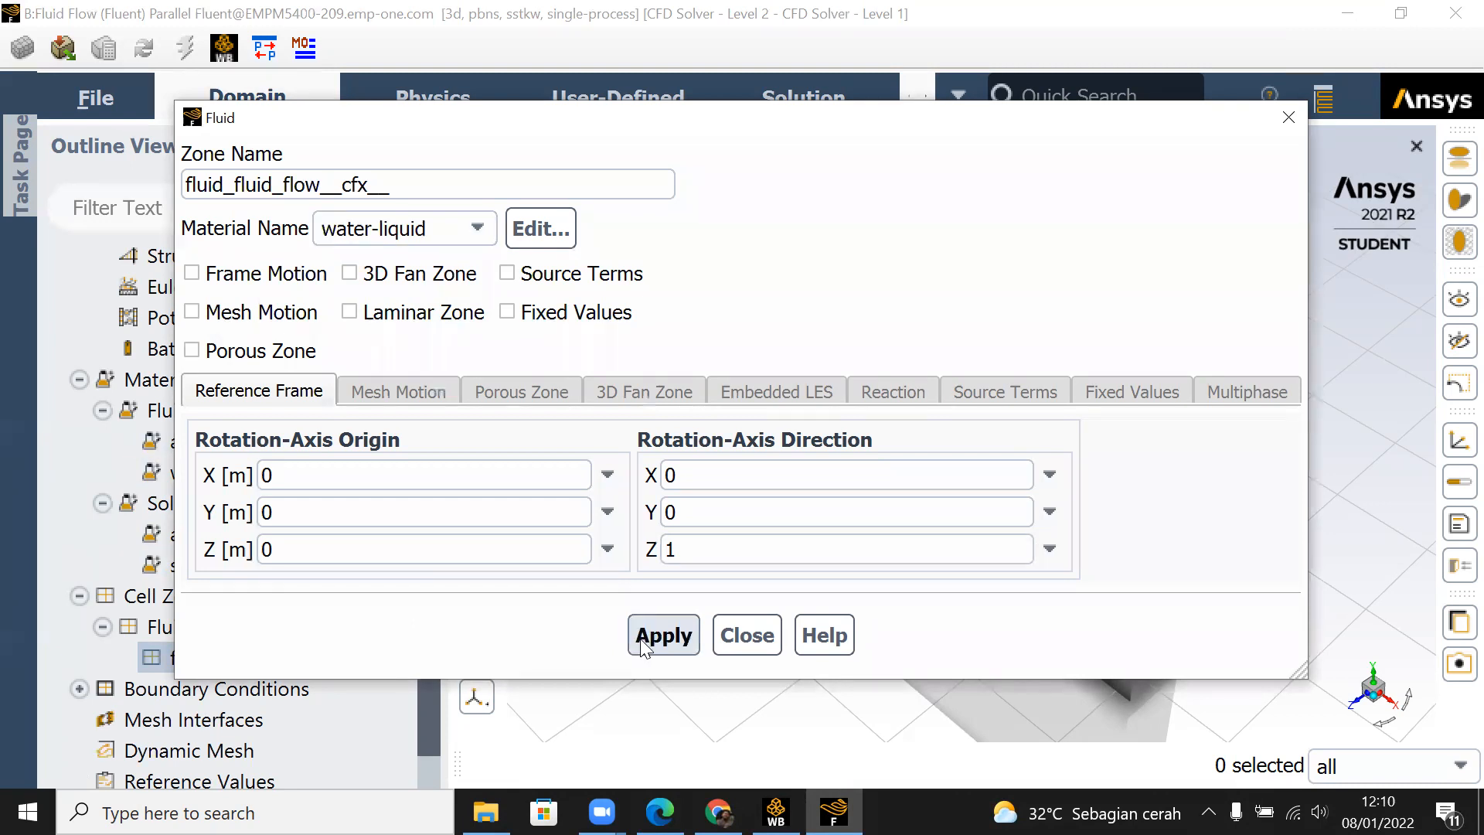
{"action": "left_click", "coordinate": [721, 642]}
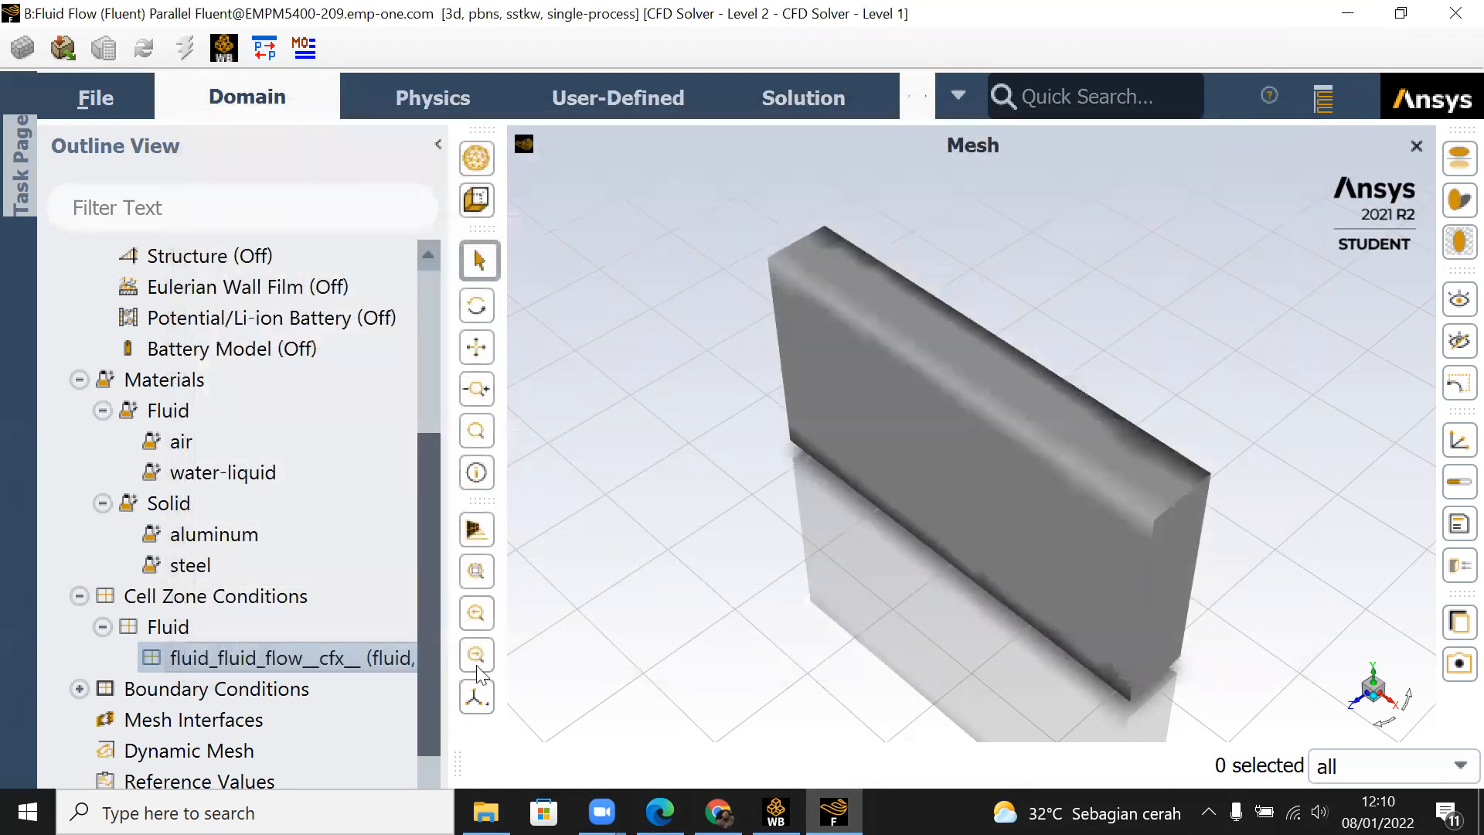
{"action": "double_click", "coordinate": [338, 663]}
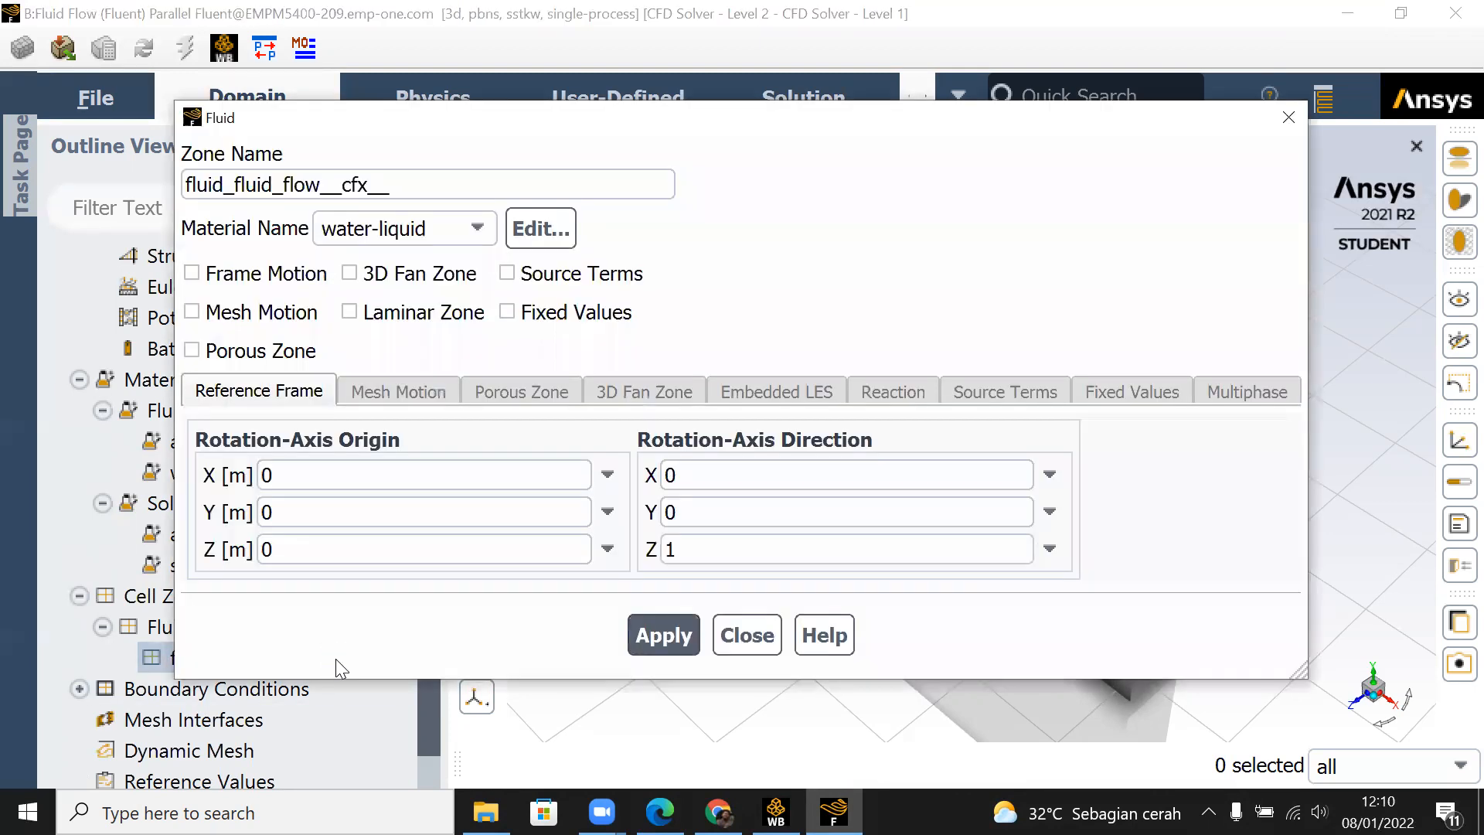
{"action": "left_click", "coordinate": [733, 653]}
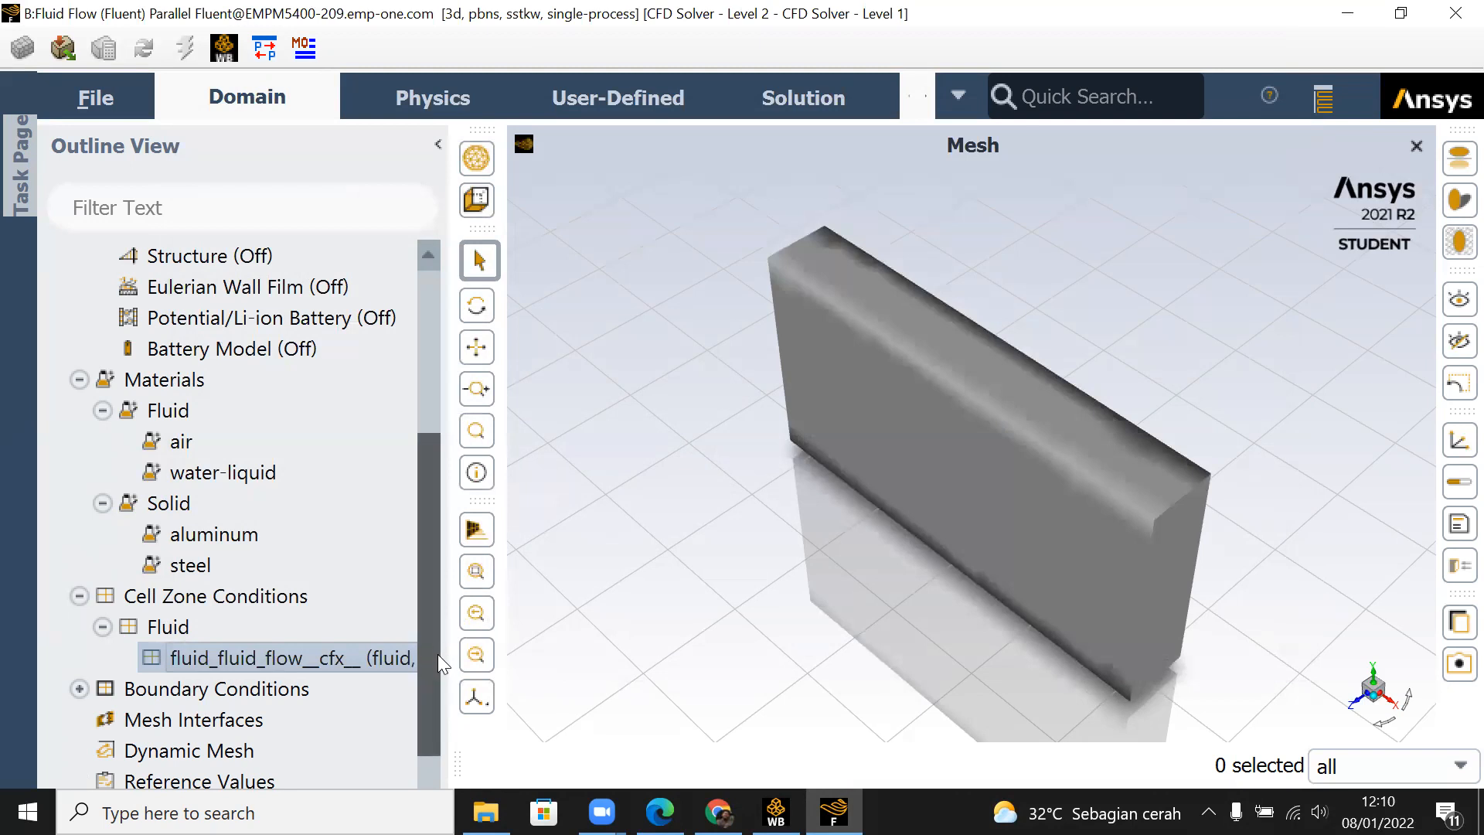
Step: Expand the Boundary Conditions branch of the outline to list its internal and wall zones
{"action": "scroll", "coordinate": [52, 599], "scroll_direction": "down", "scroll_amount": 3}
{"action": "left_click", "coordinate": [79, 441]}
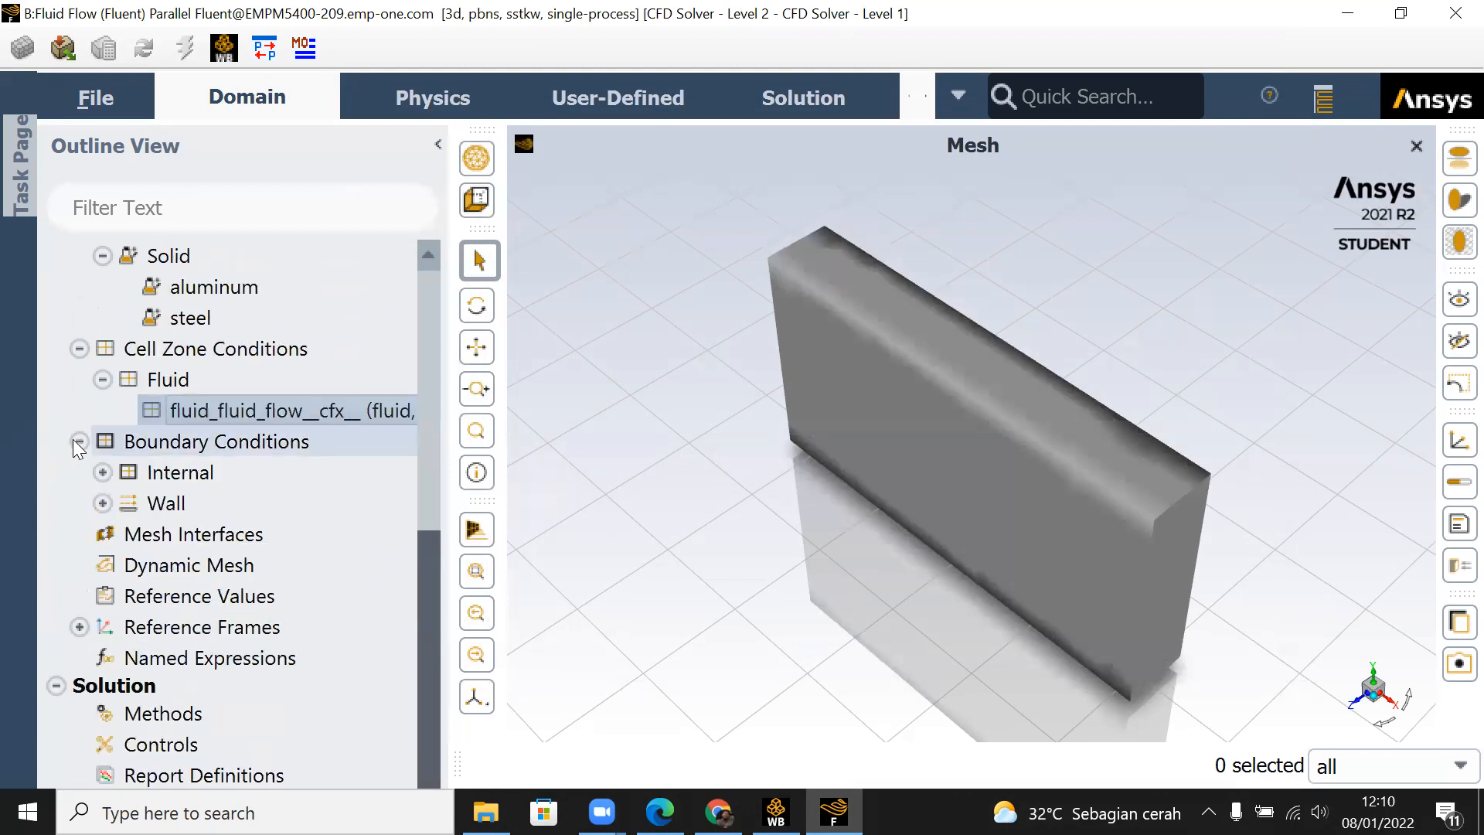
{"action": "left_click", "coordinate": [103, 473]}
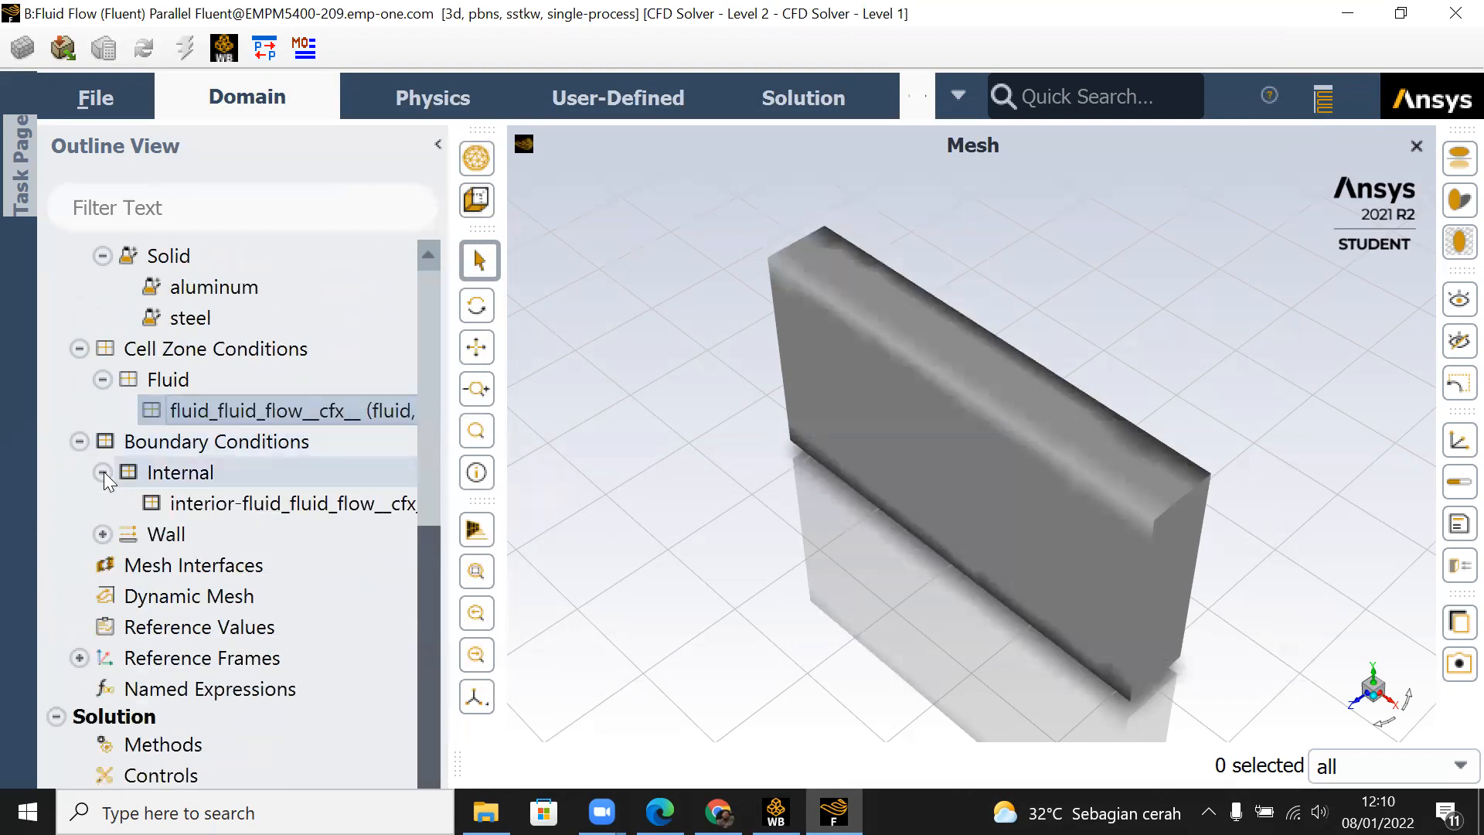
{"action": "left_click", "coordinate": [102, 534]}
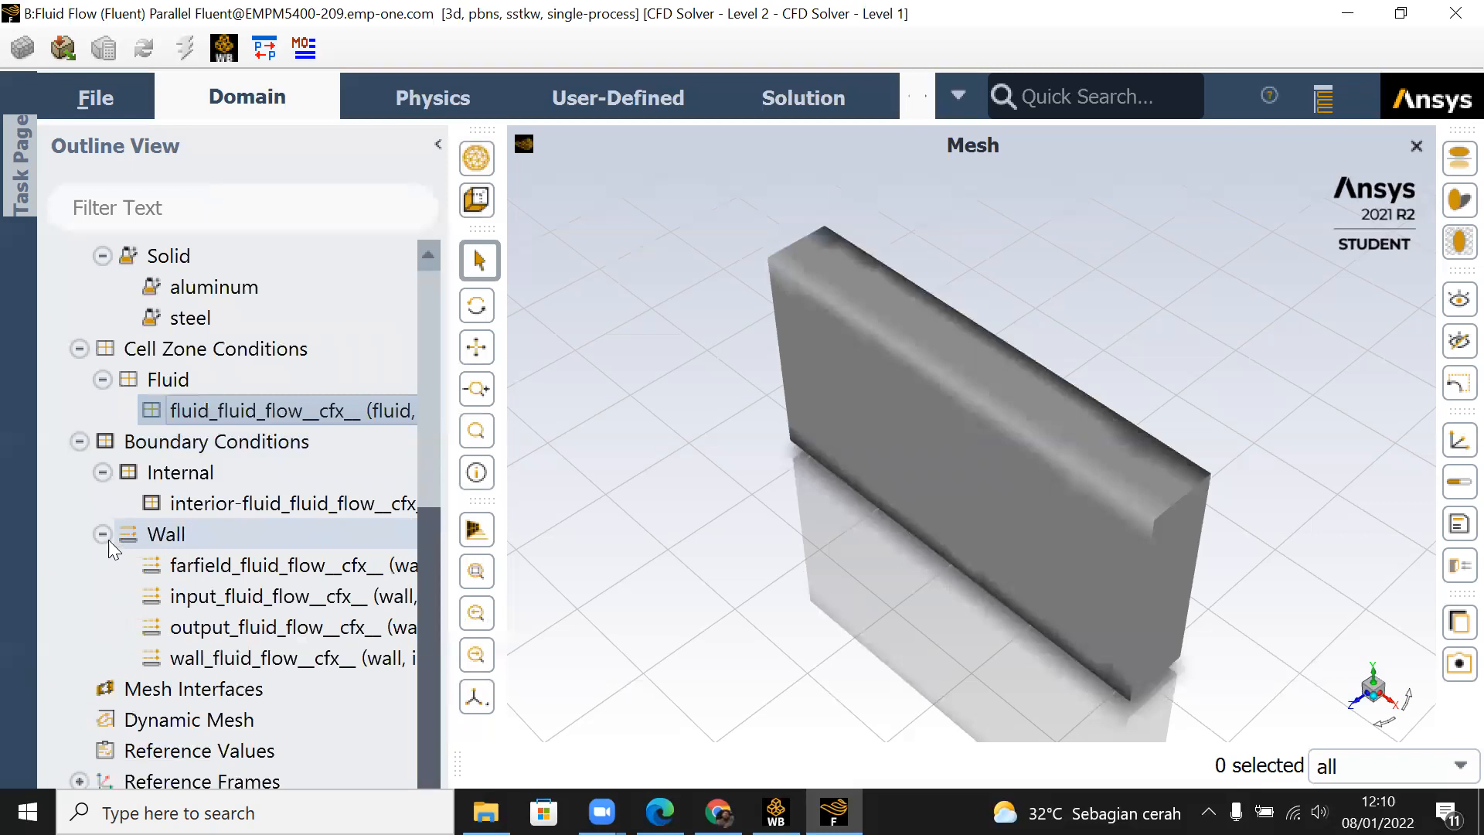
Step: Review the interior-fluid_fluid_flow__cfx__ boundary zone, accept its existing zone name, and close its dialog
{"action": "left_click", "coordinate": [250, 504]}
{"action": "double_click", "coordinate": [251, 504]}
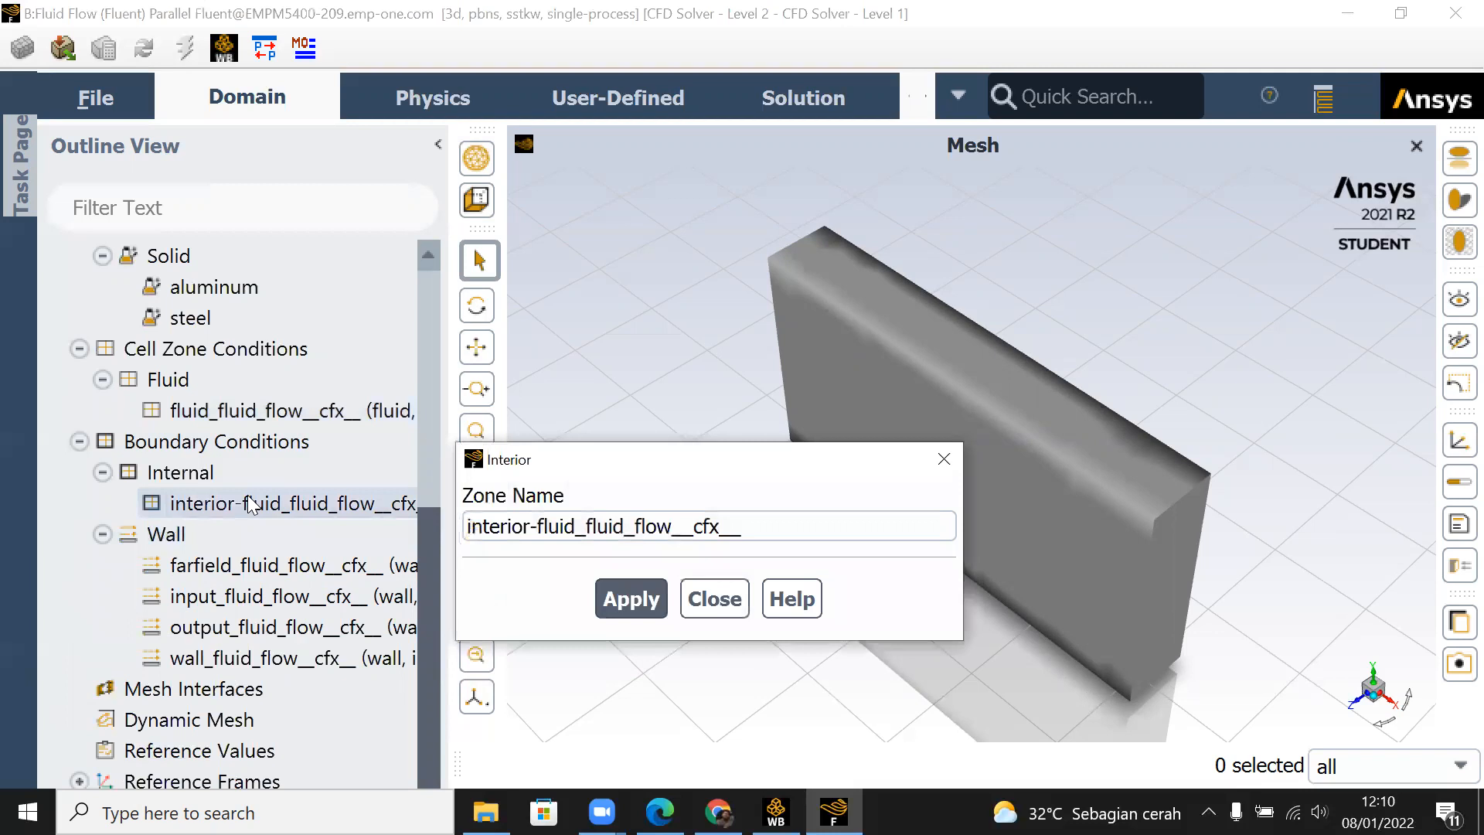
{"action": "left_click", "coordinate": [645, 594]}
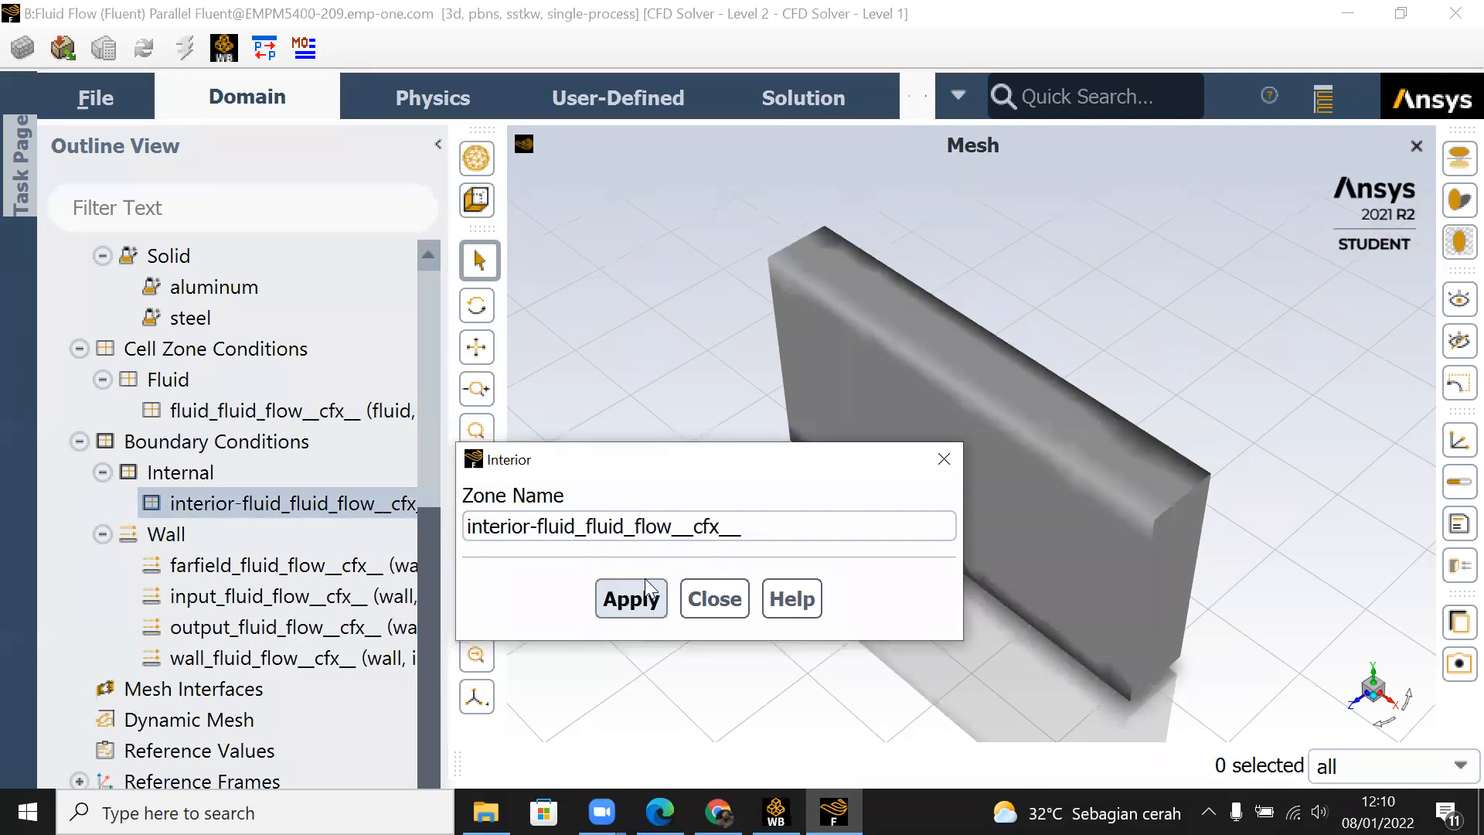
{"action": "left_click", "coordinate": [944, 458]}
Step: Open the boundary settings of the input_fluid_flow__cfx__ wall zone
{"action": "double_click", "coordinate": [229, 604]}
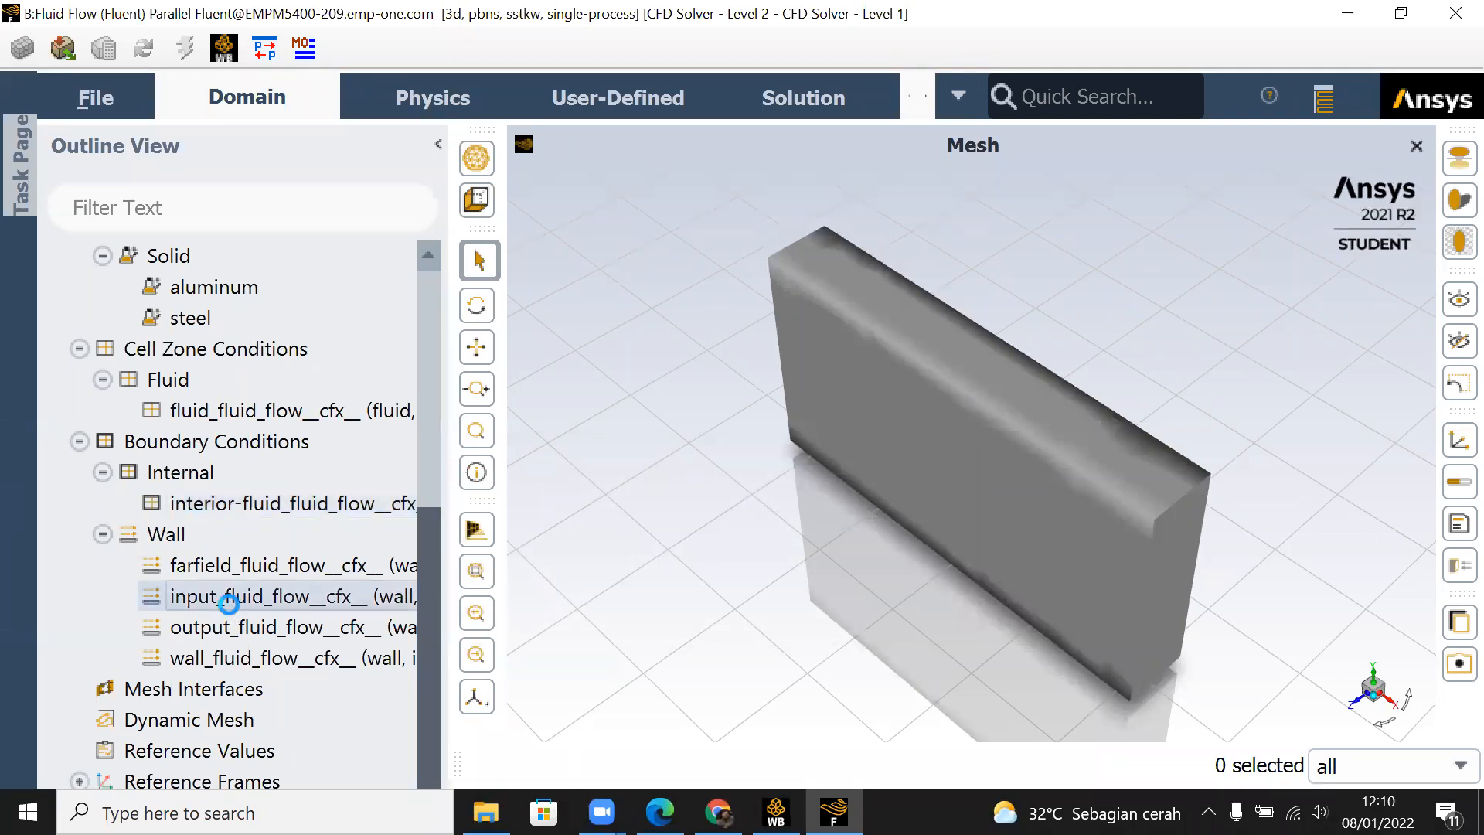
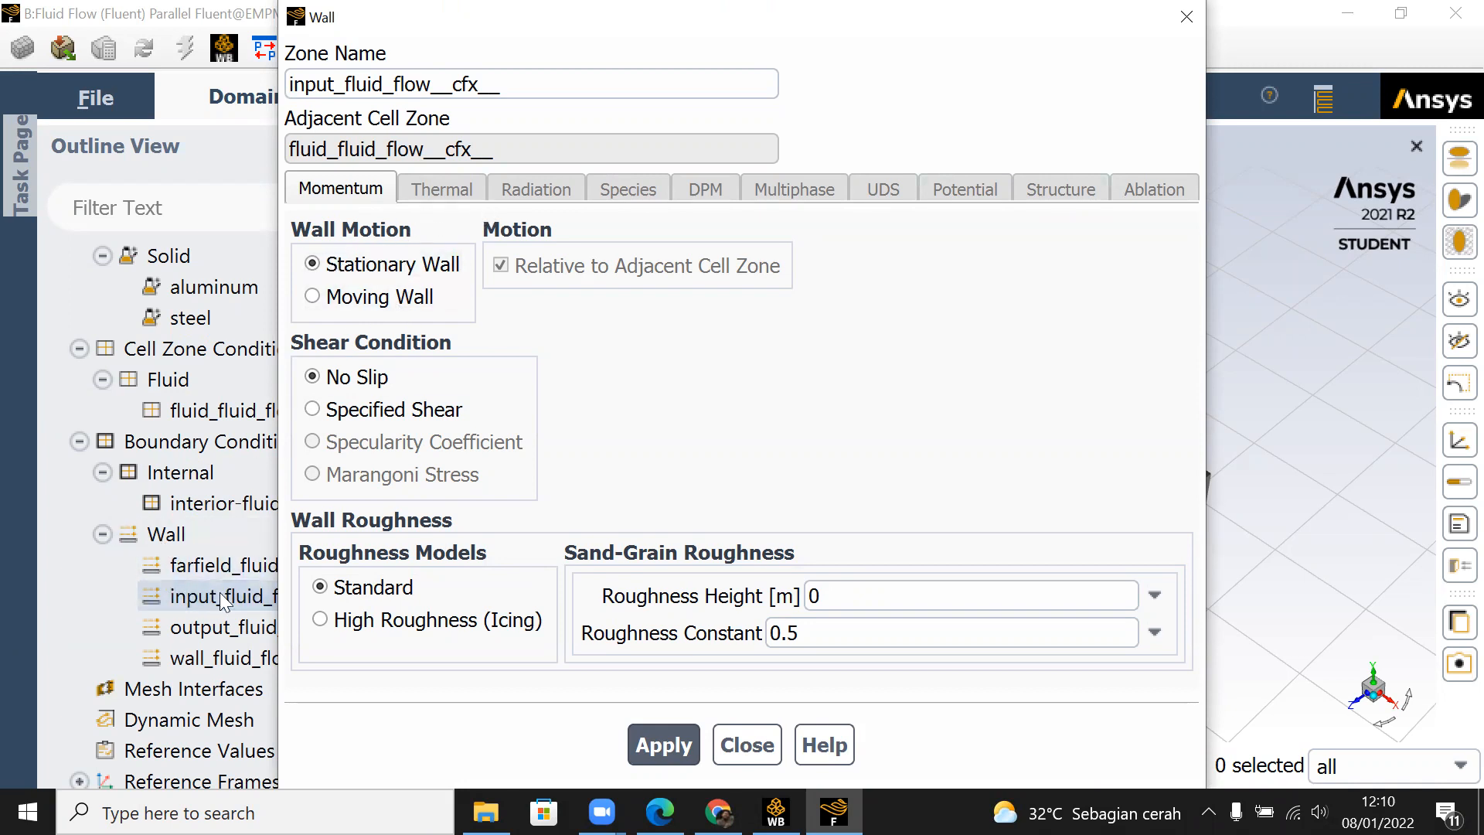
Step: Try the mass-flow-inlet type on the input_fluid_flow__cfx__ zone with Mass Flow Rate as specification method, and review its settings
{"action": "left_click", "coordinate": [1186, 16]}
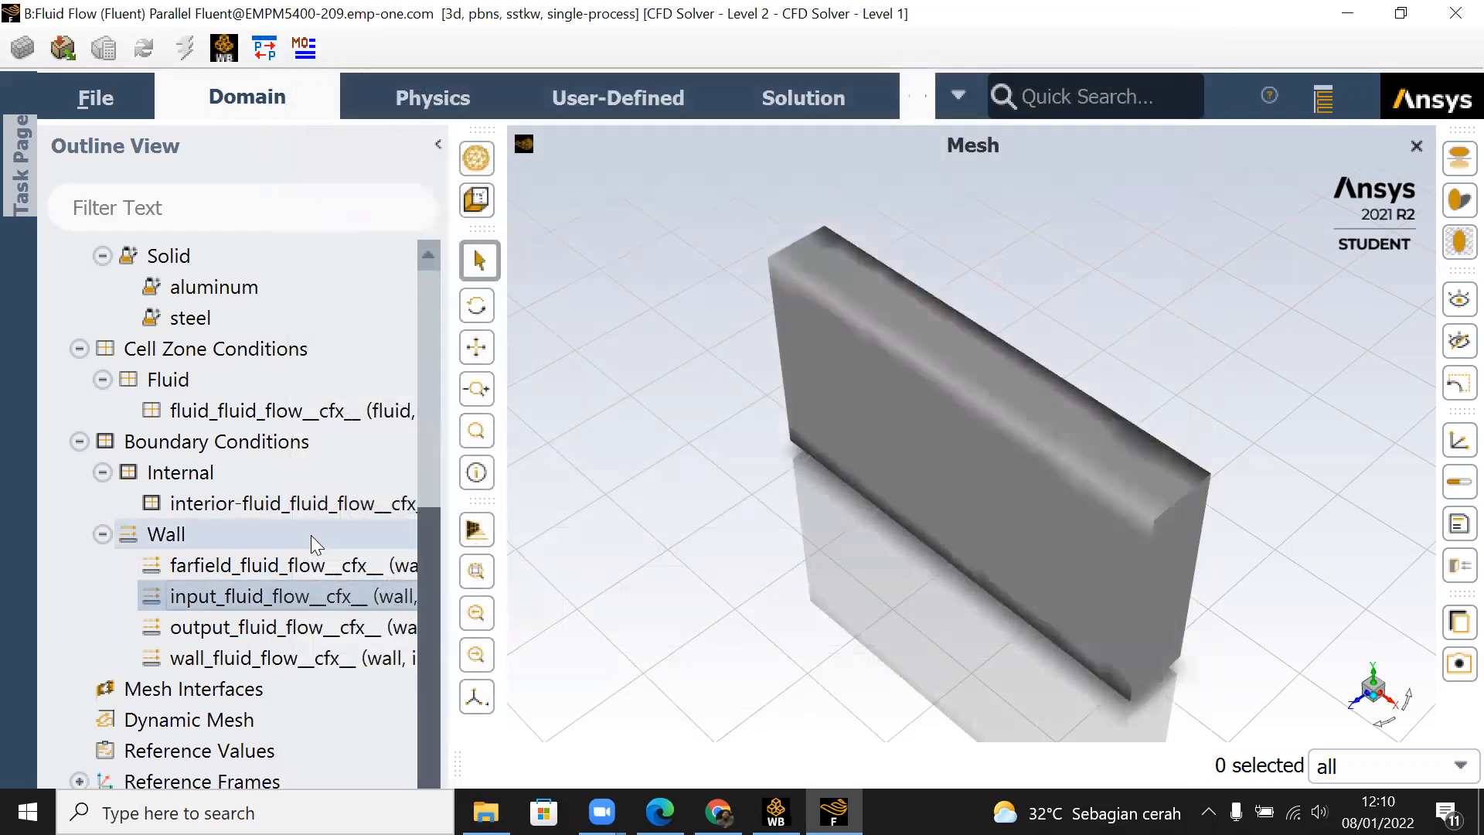
{"action": "right_click", "coordinate": [292, 597]}
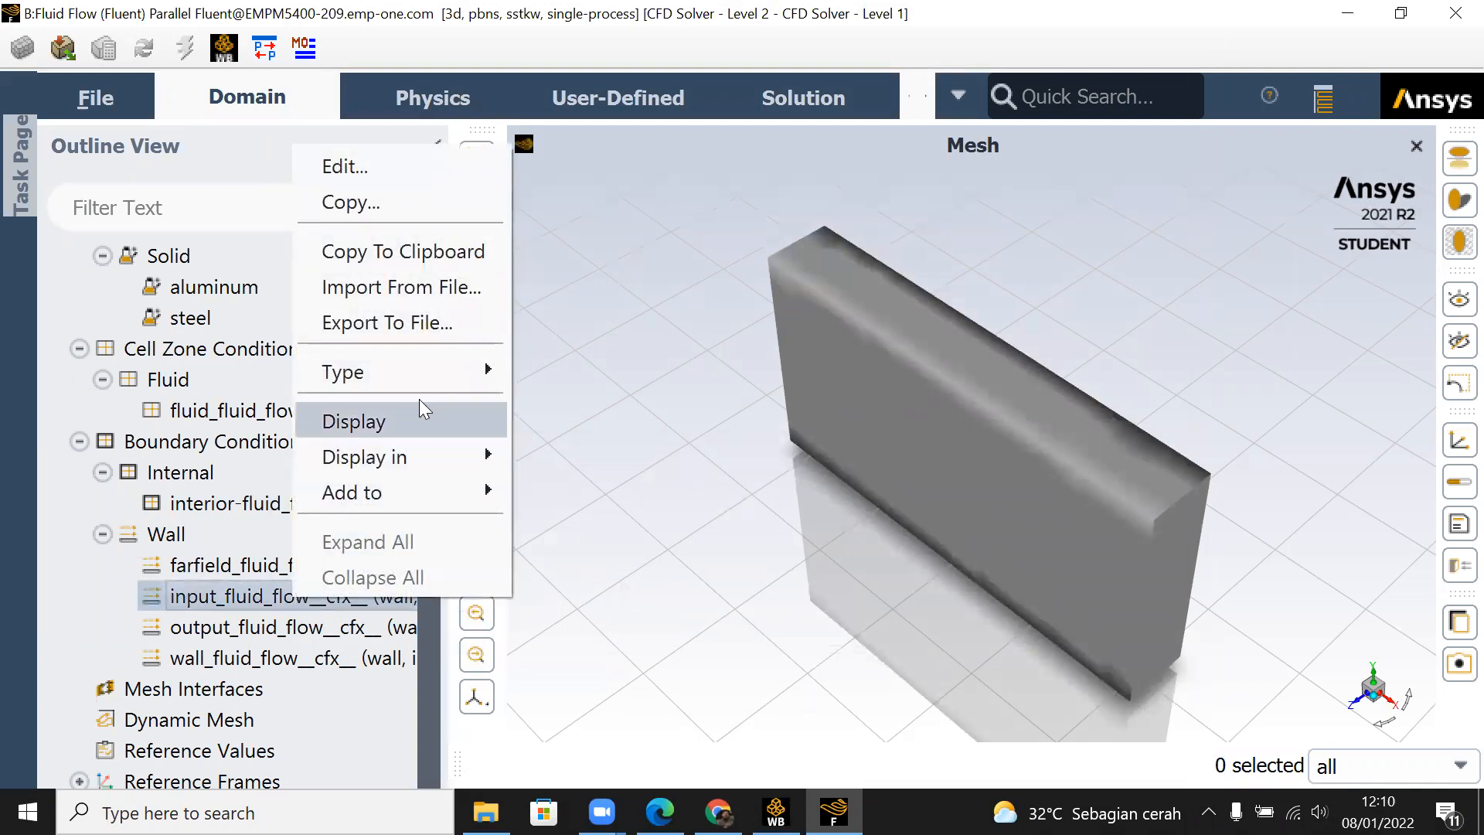
{"action": "mouse_move", "coordinate": [431, 362]}
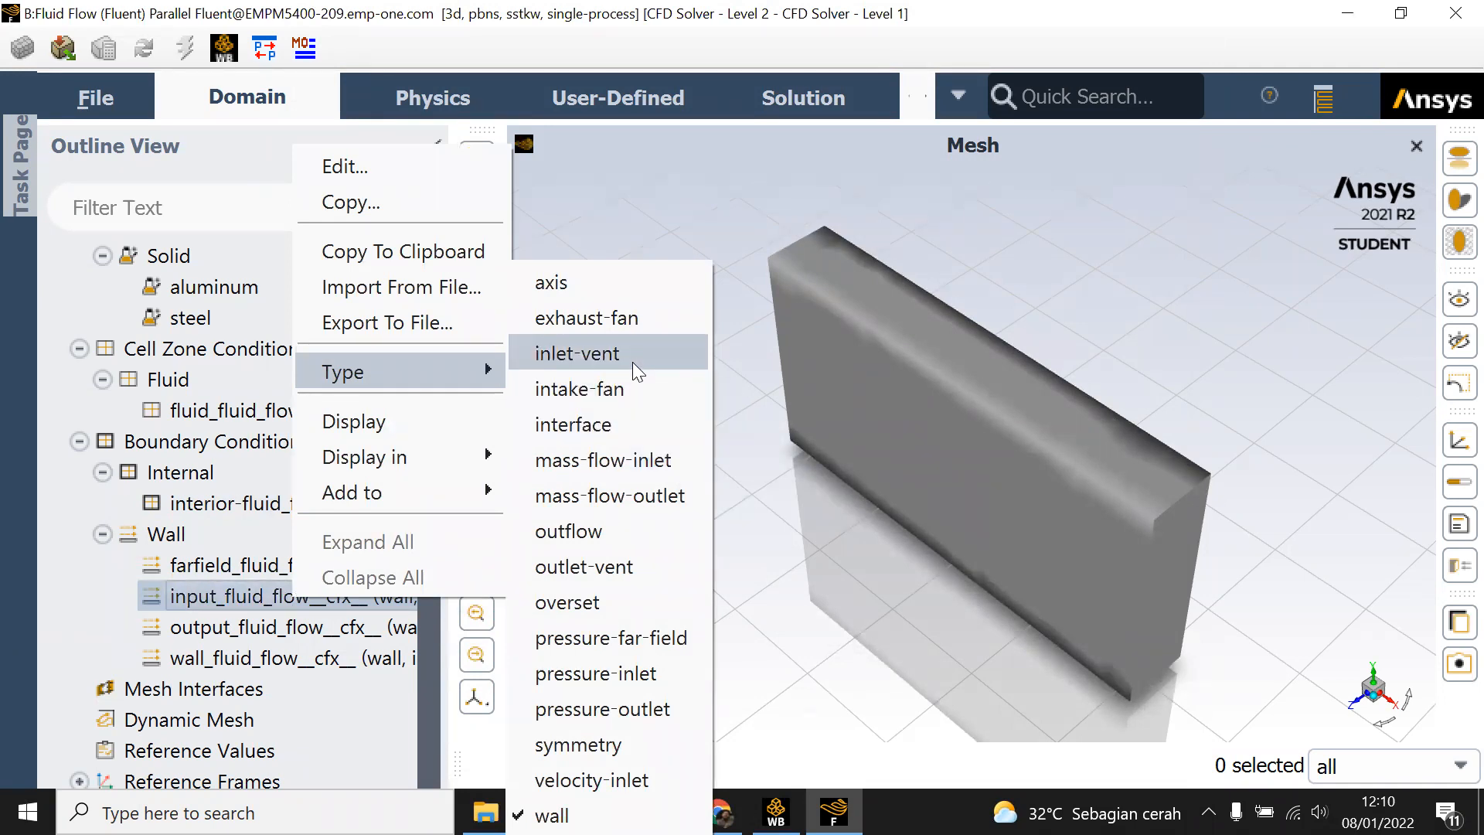
{"action": "left_click", "coordinate": [636, 461]}
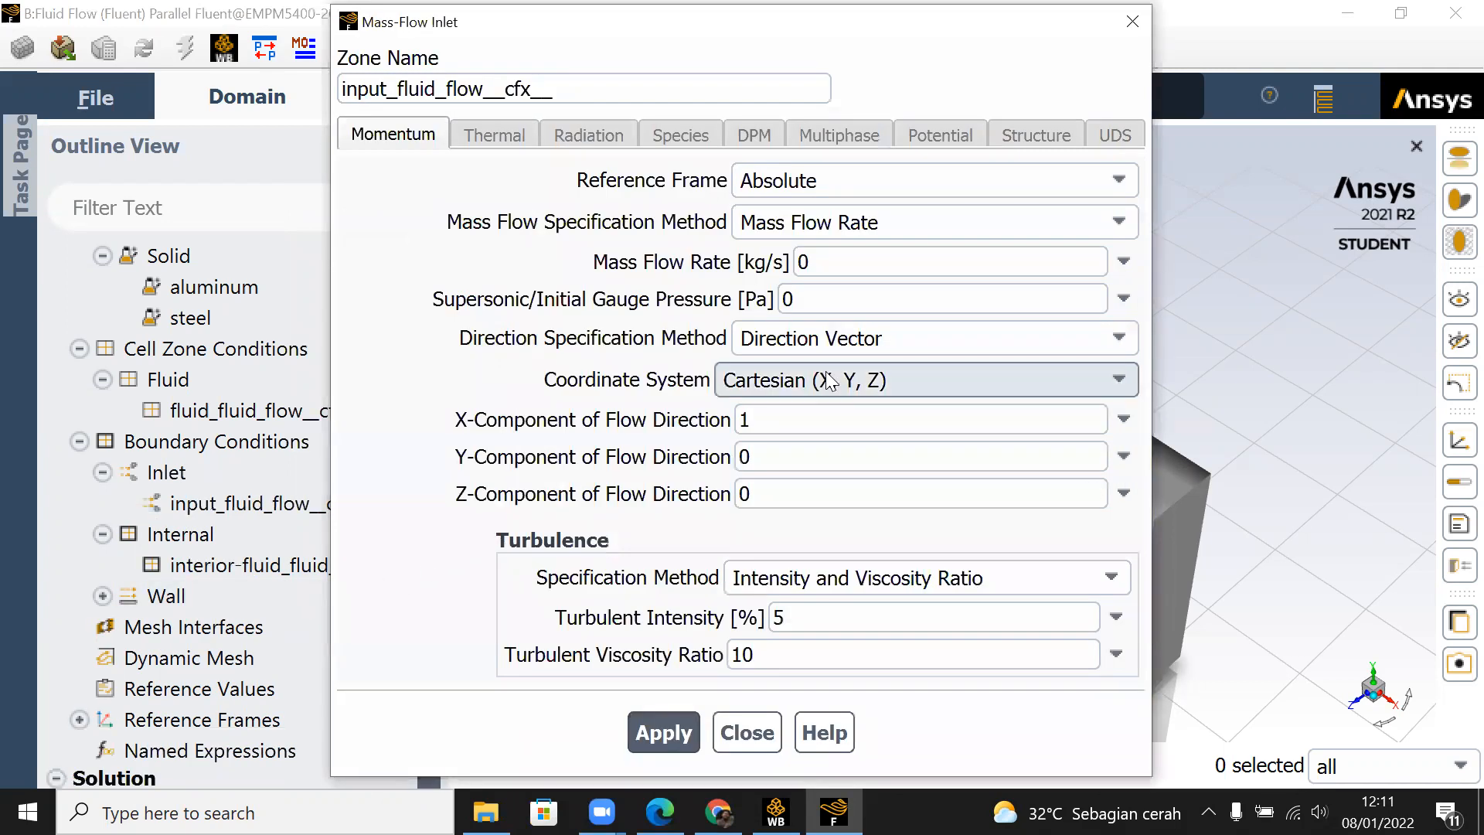
{"action": "left_click", "coordinate": [956, 224]}
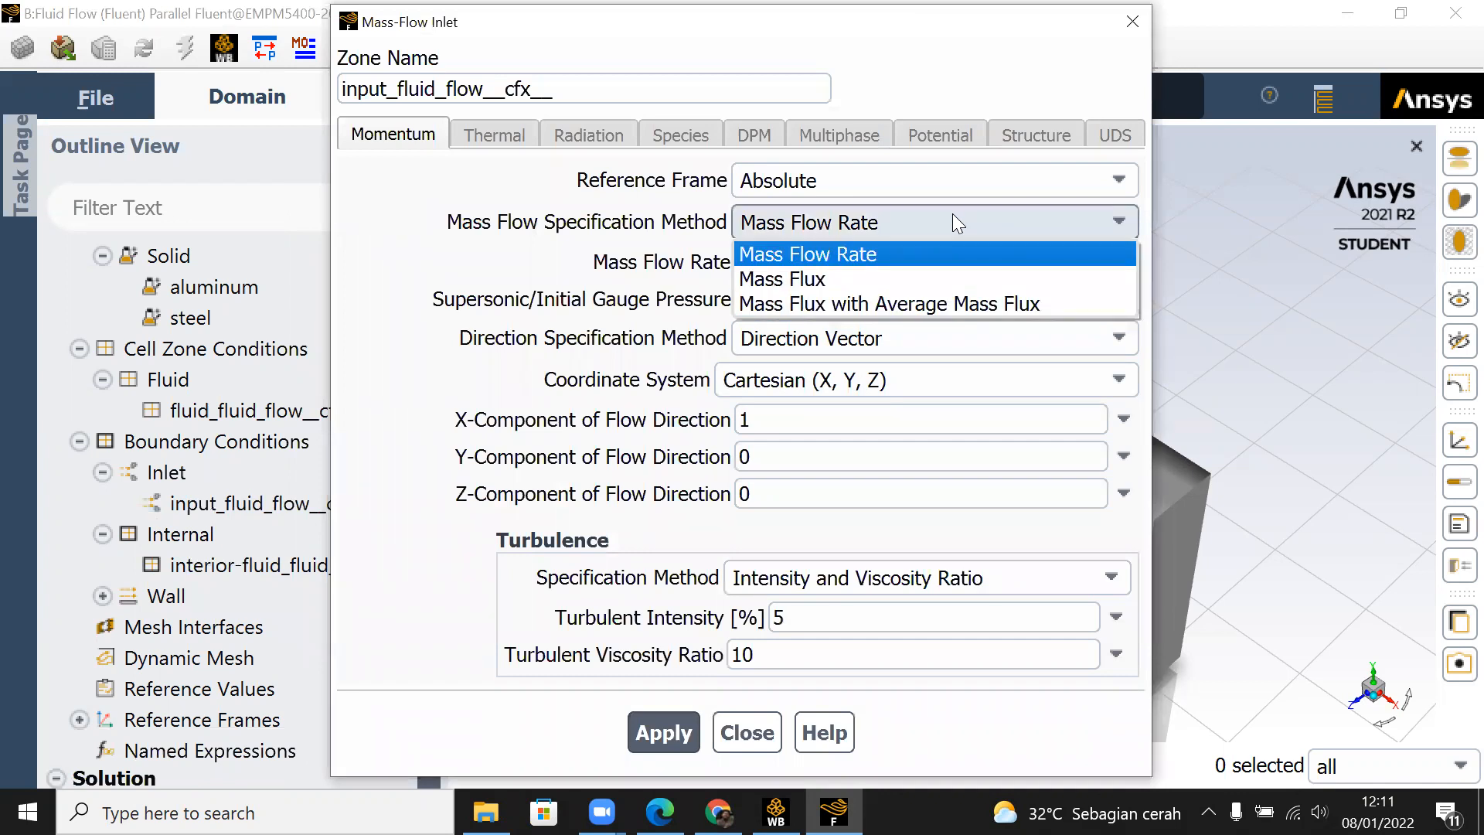
{"action": "left_click", "coordinate": [953, 254]}
{"action": "left_click", "coordinate": [1132, 21]}
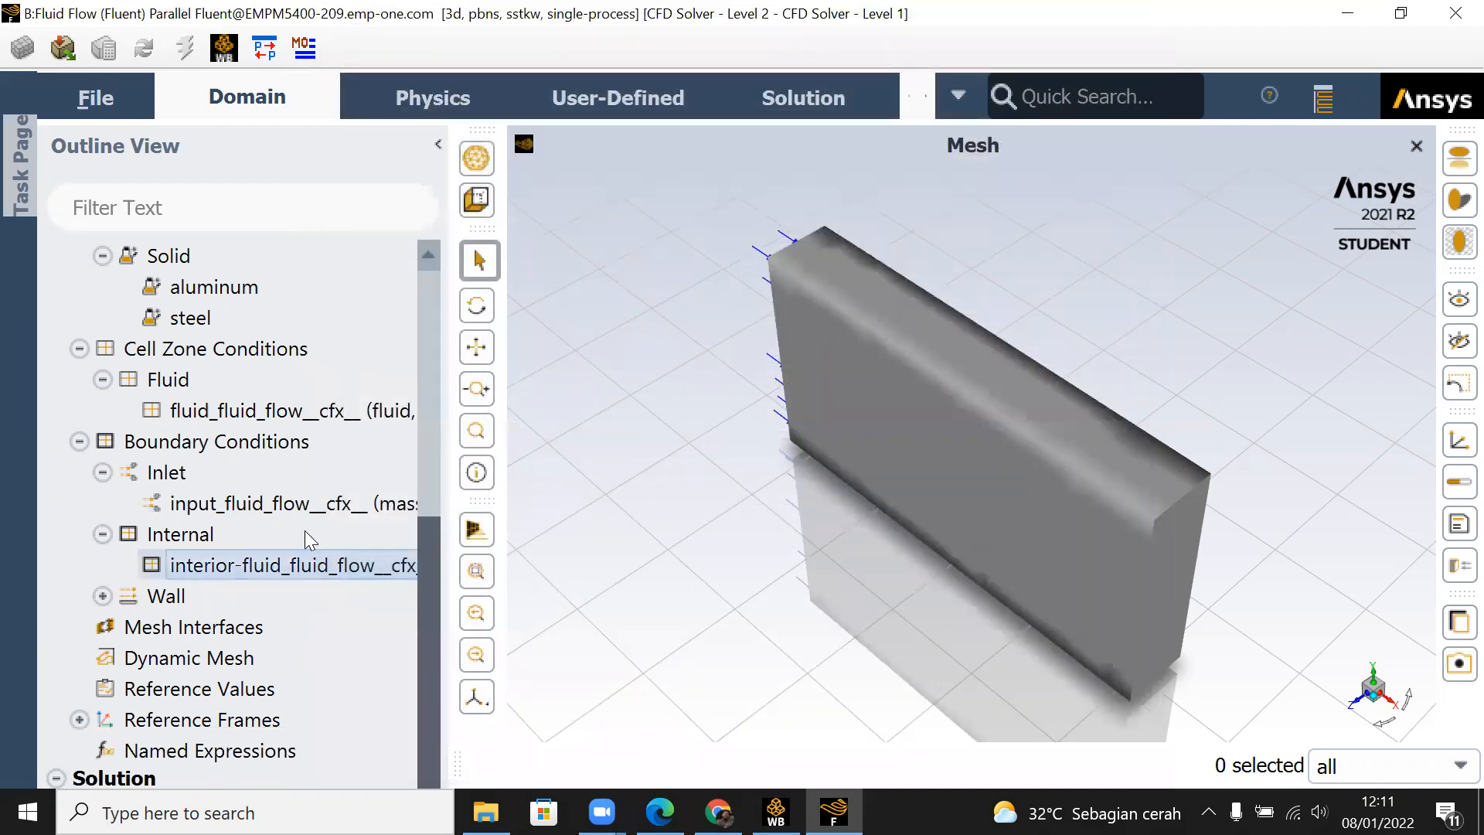
{"action": "left_click", "coordinate": [313, 503]}
{"action": "right_click", "coordinate": [319, 501]}
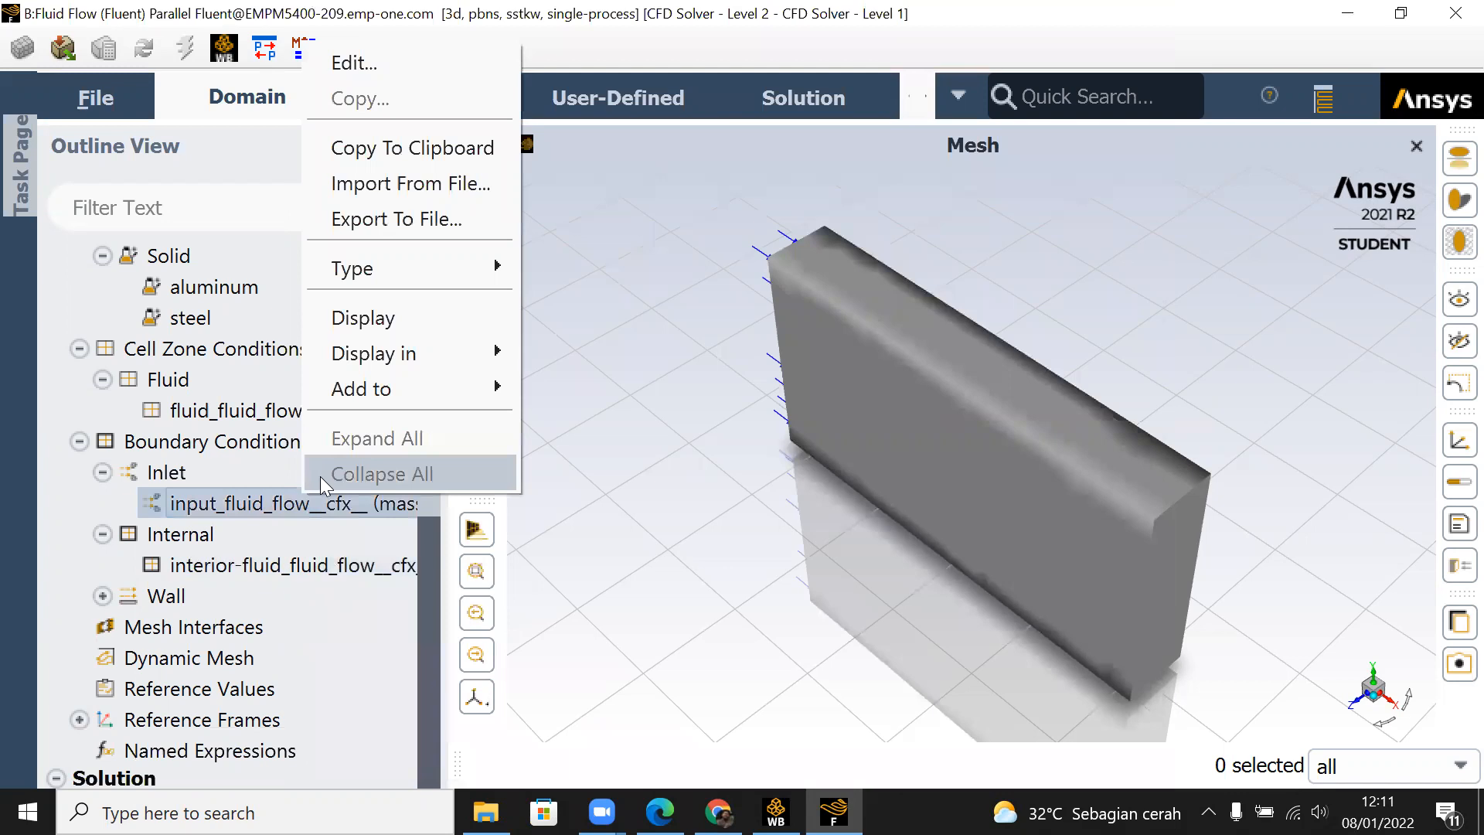
{"action": "left_click", "coordinate": [396, 65]}
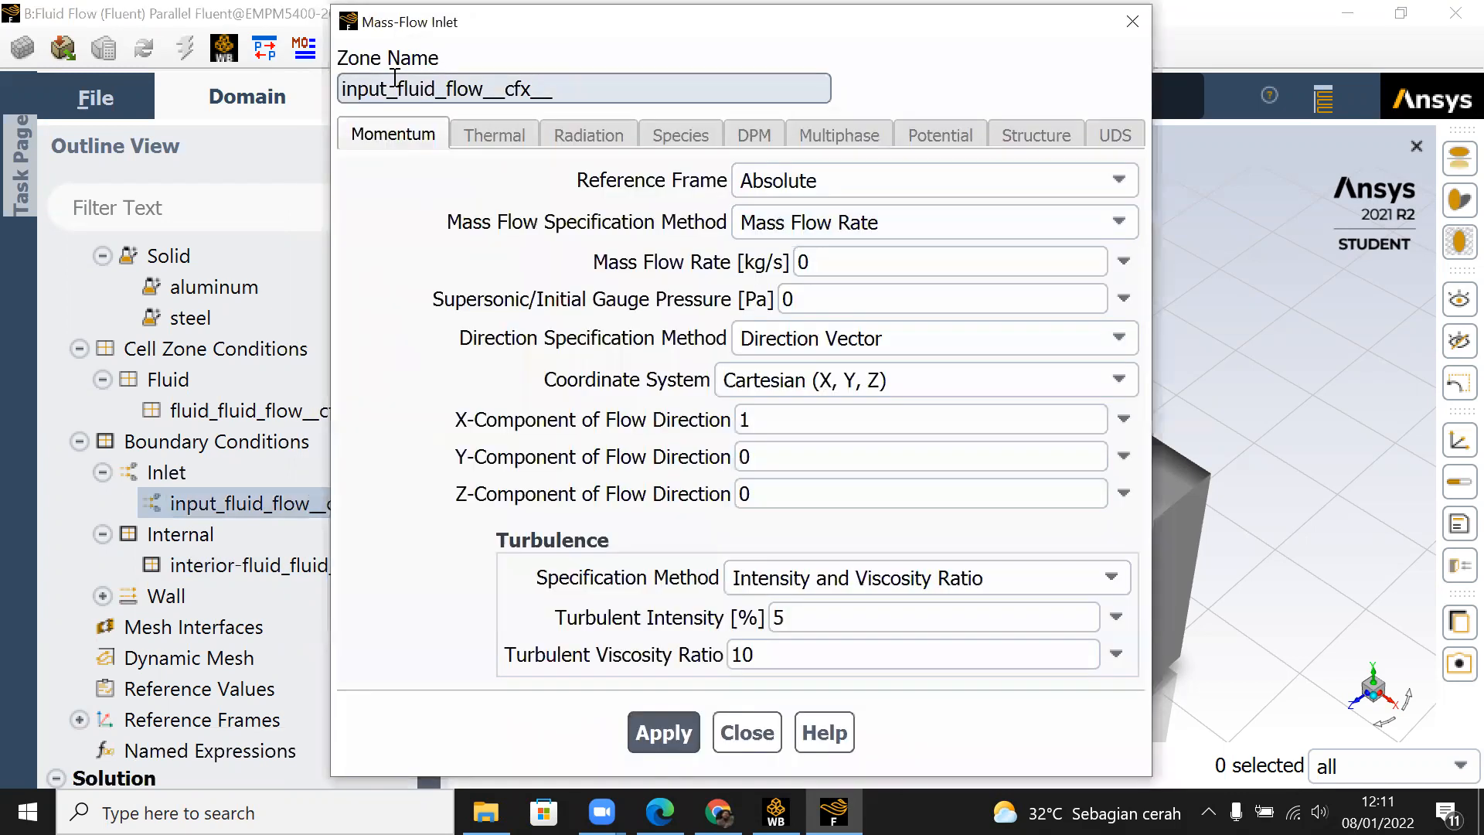
{"action": "left_click", "coordinate": [1132, 21]}
Step: Change the input_fluid_flow__cfx__ boundary to a velocity-inlet and apply a velocity magnitude of 10 m/s
{"action": "right_click", "coordinate": [288, 506]}
{"action": "mouse_move", "coordinate": [331, 277]}
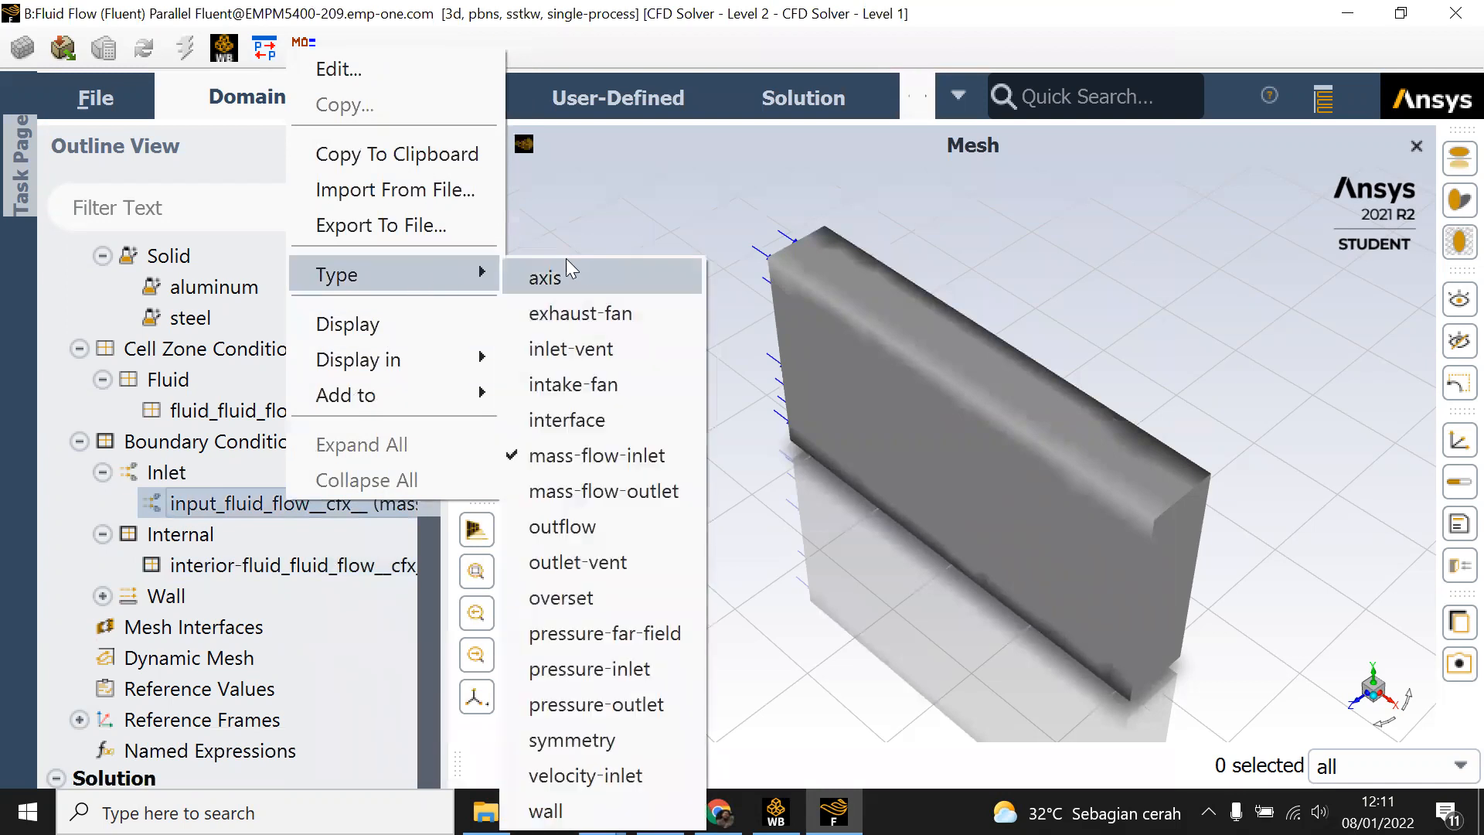
{"action": "left_click", "coordinate": [632, 776]}
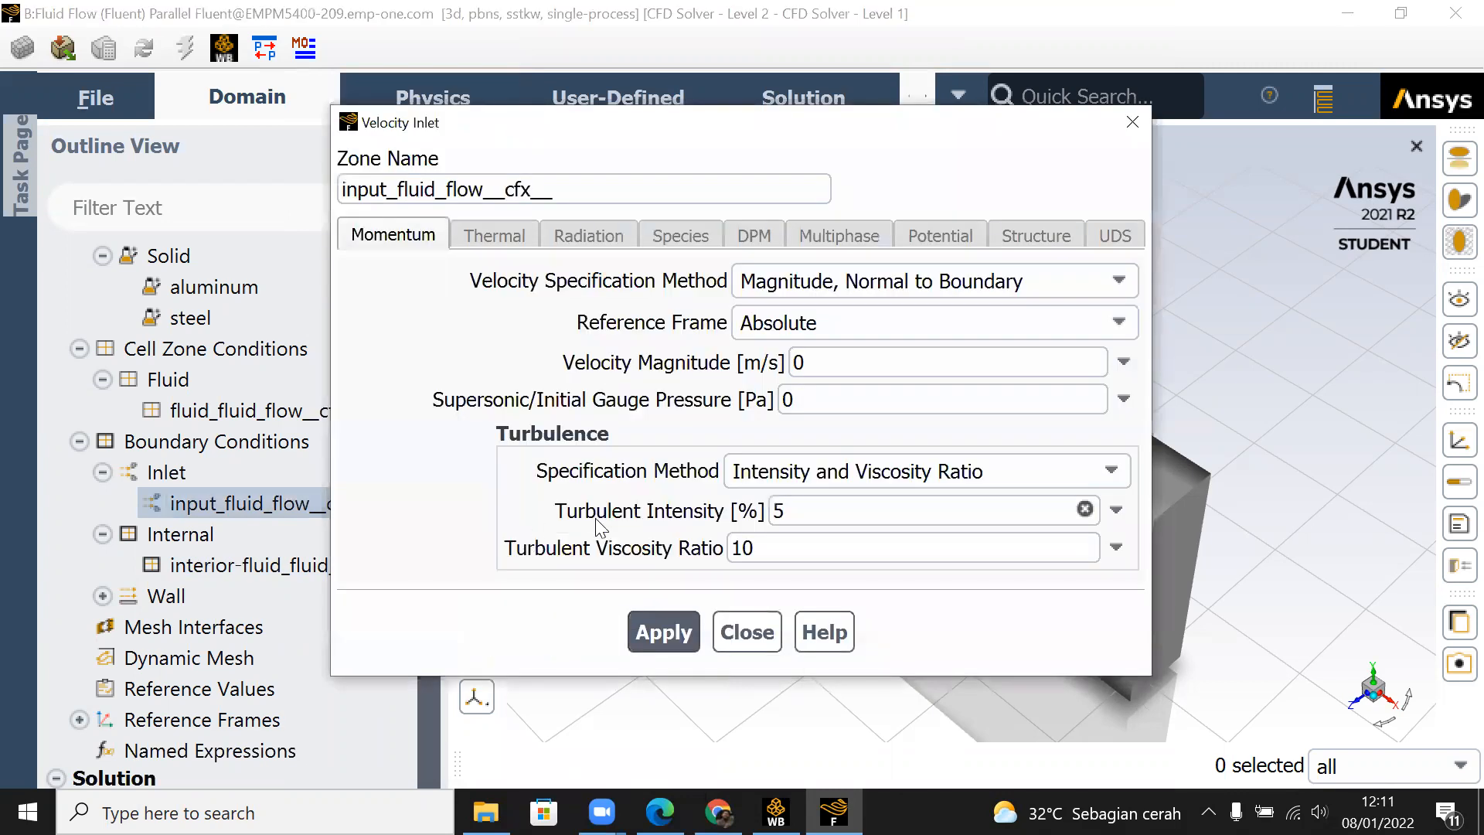
{"action": "left_click", "coordinate": [799, 361]}
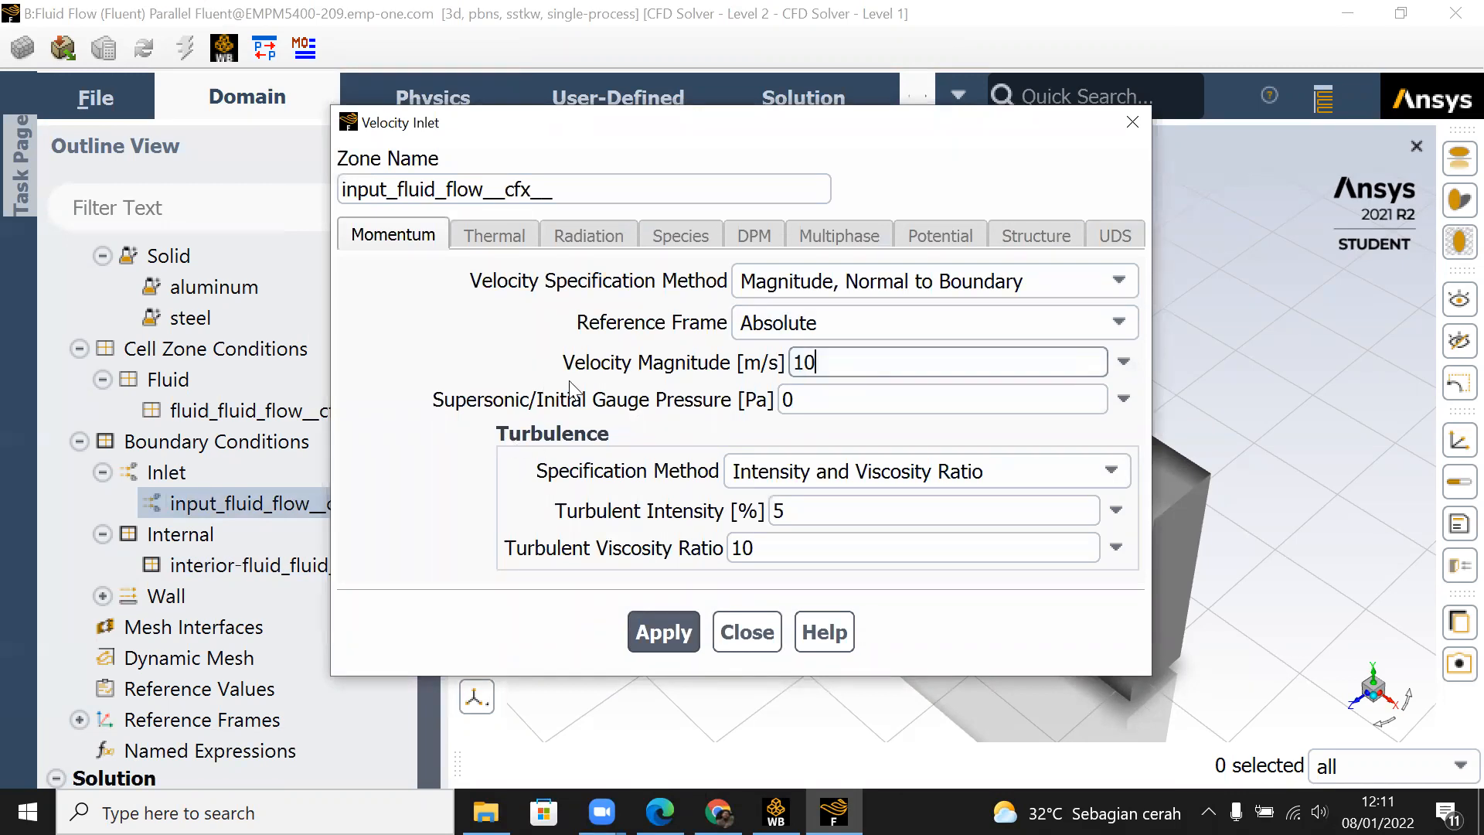
{"action": "left_click", "coordinate": [669, 631]}
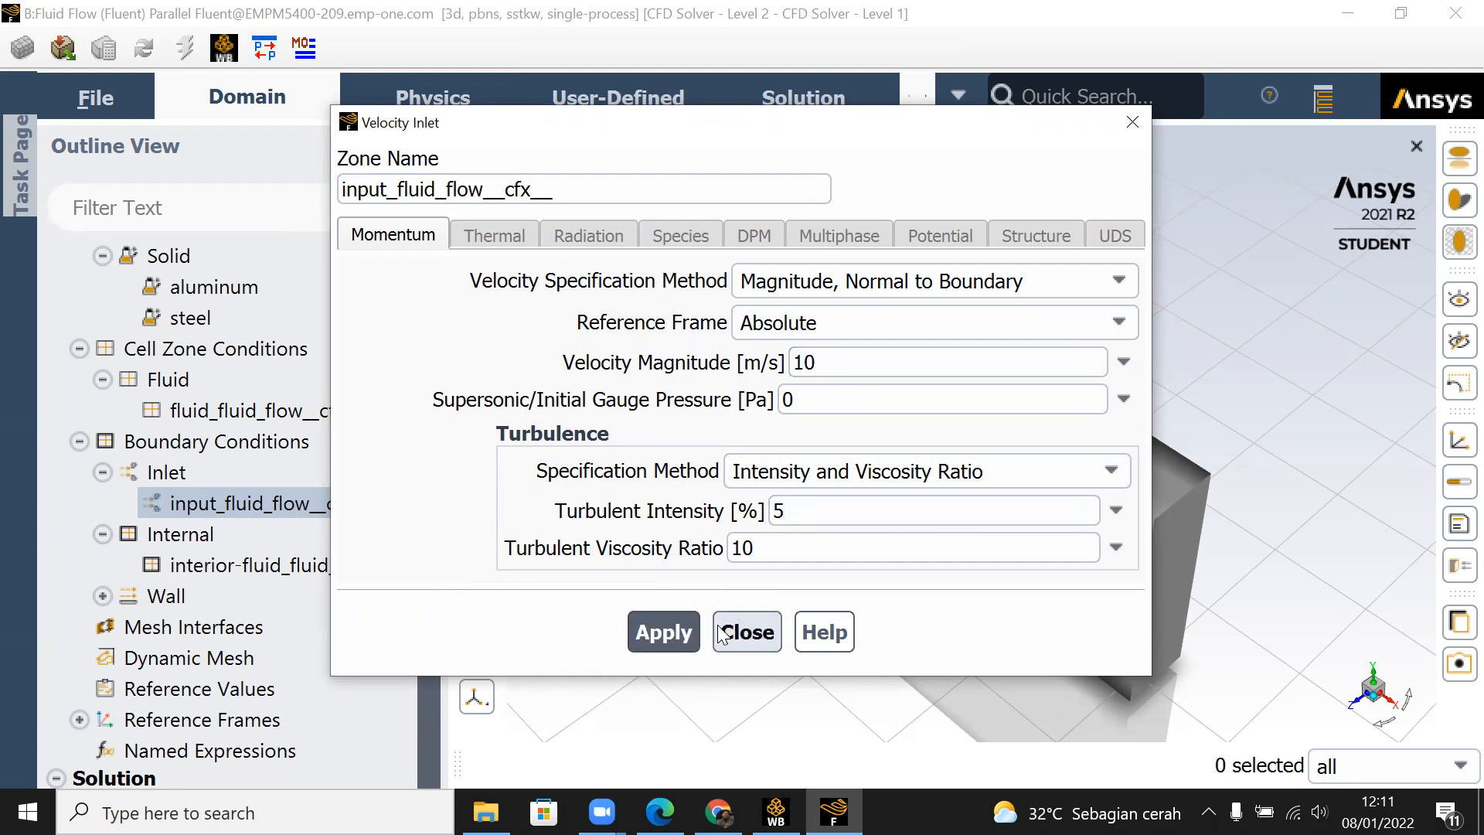
{"action": "left_click", "coordinate": [745, 633]}
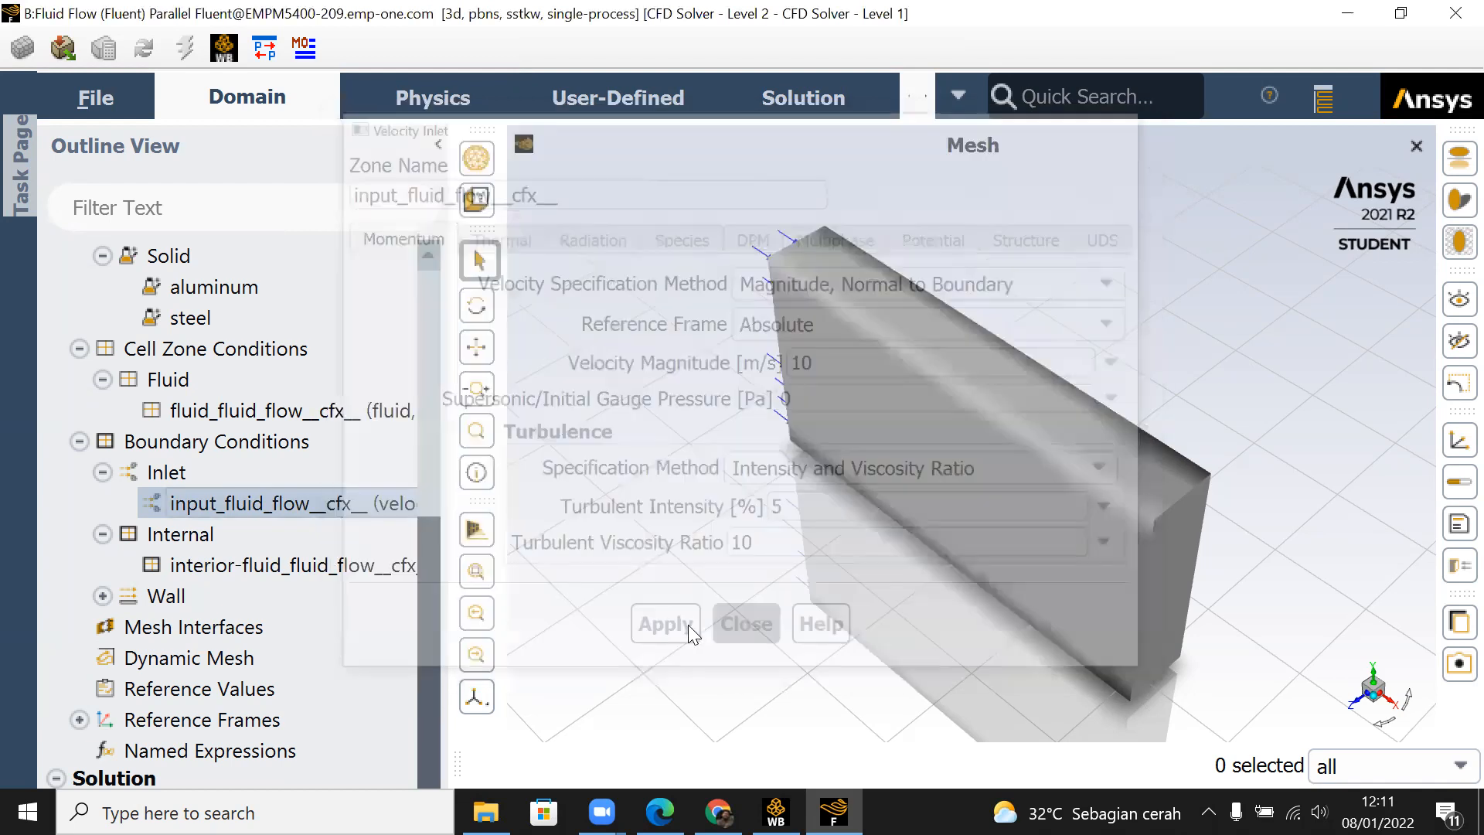
Step: Change the boundary type of the output_fluid_flow__cfx__ wall zone to outflow
{"action": "left_click", "coordinate": [102, 596]}
{"action": "right_click", "coordinate": [270, 659]}
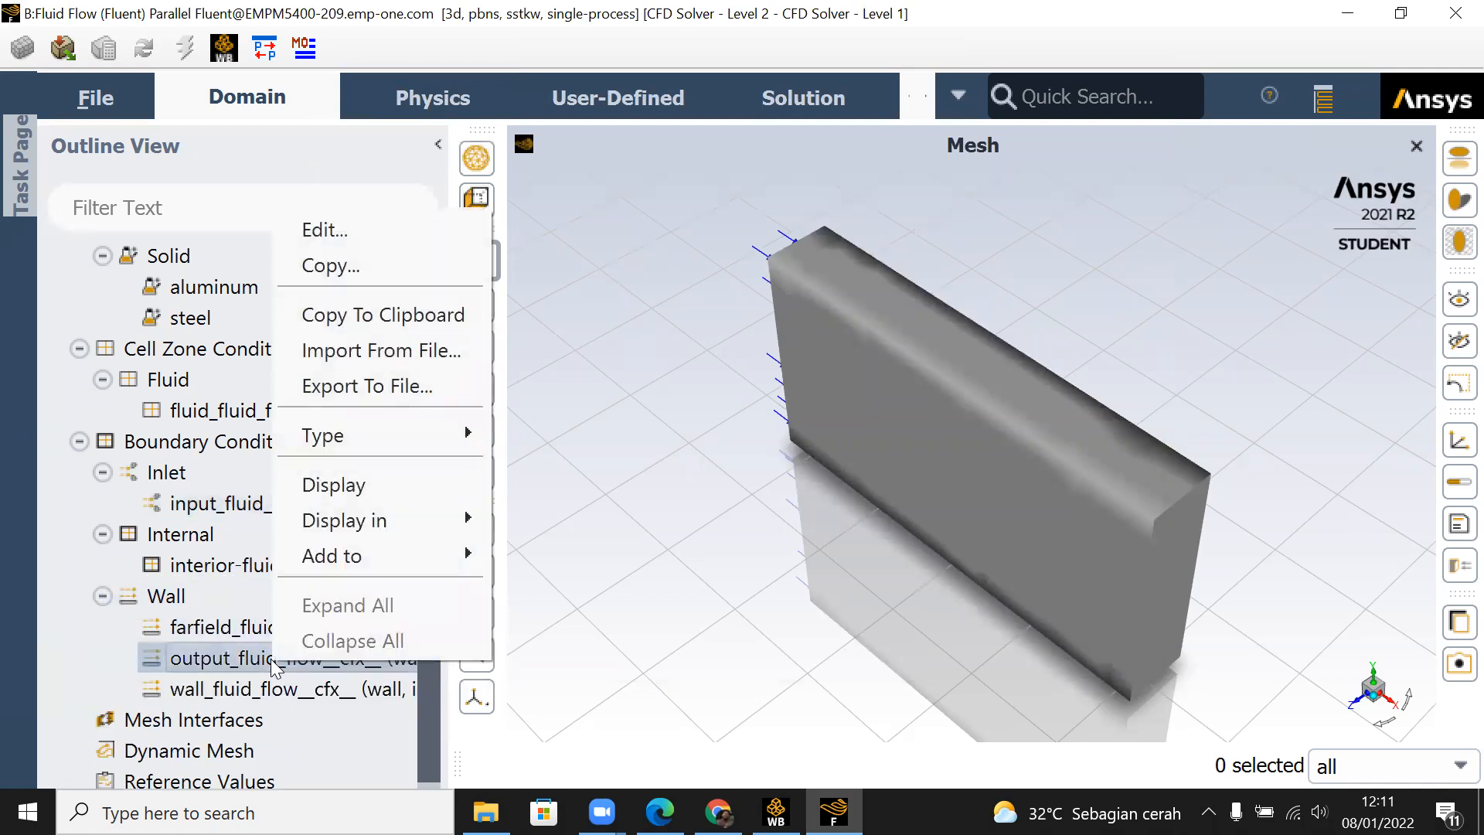
{"action": "mouse_move", "coordinate": [427, 557]}
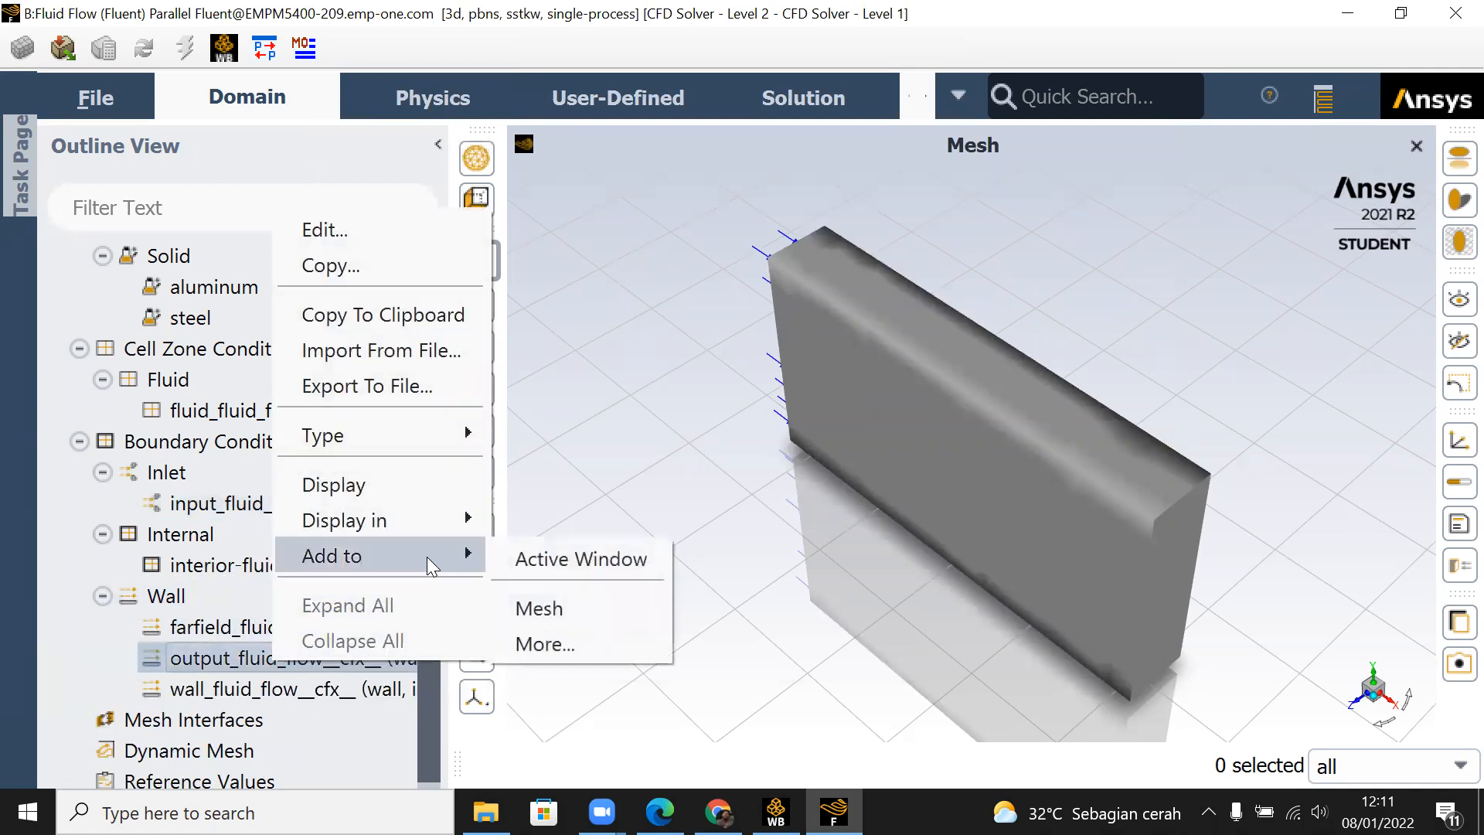
{"action": "mouse_move", "coordinate": [417, 441]}
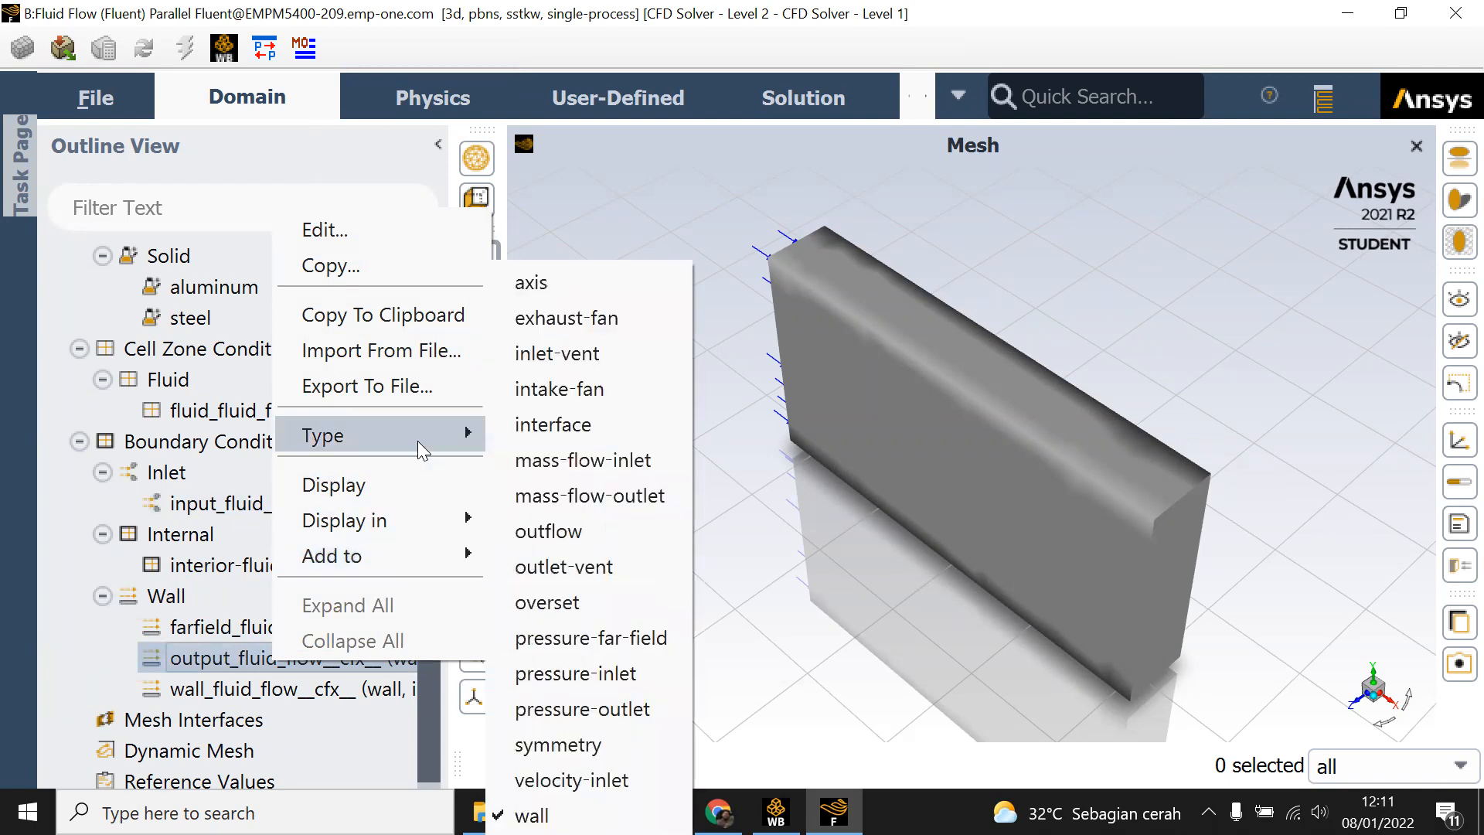
{"action": "left_click", "coordinate": [609, 529]}
{"action": "left_click_drag", "start_coordinate": [858, 537], "coordinate": [887, 541]}
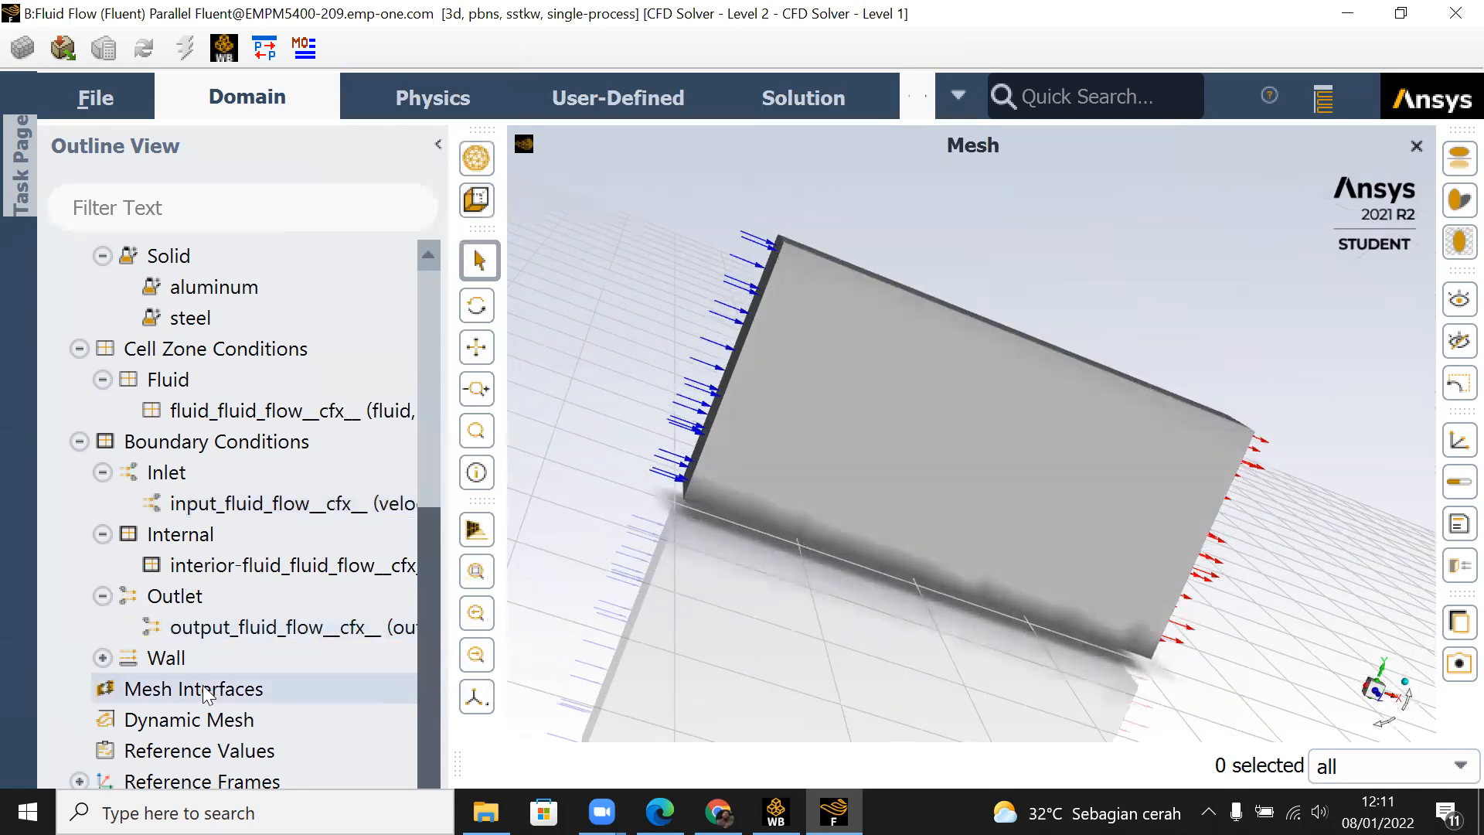
Step: Examine the wall boundary settings of the farfield_fluid_flow__cfx__ zone, and close its dialog
{"action": "left_click", "coordinate": [103, 658]}
{"action": "left_click", "coordinate": [248, 693]}
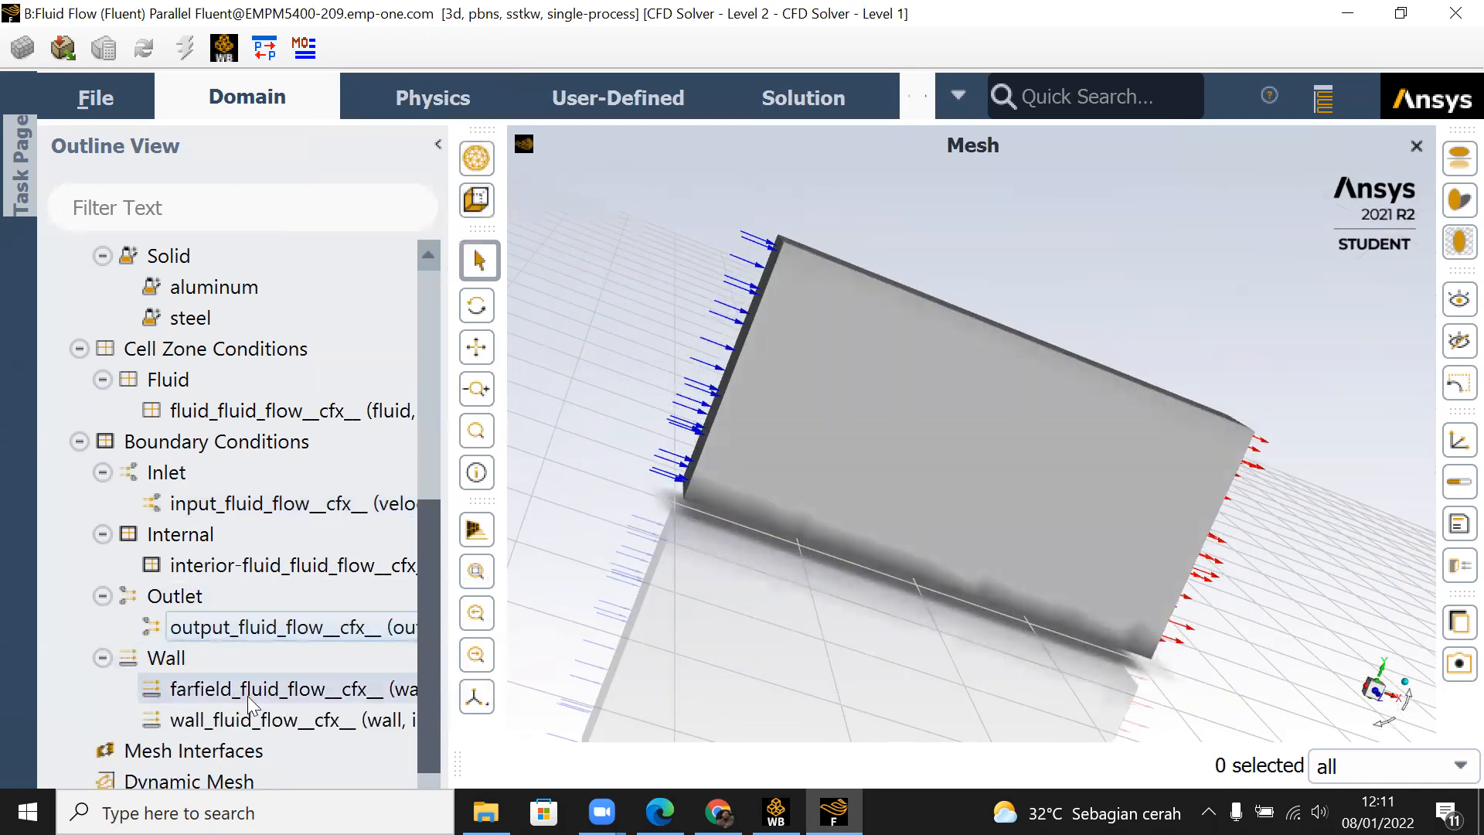
{"action": "left_click", "coordinate": [287, 726], "text": "ctrl"}
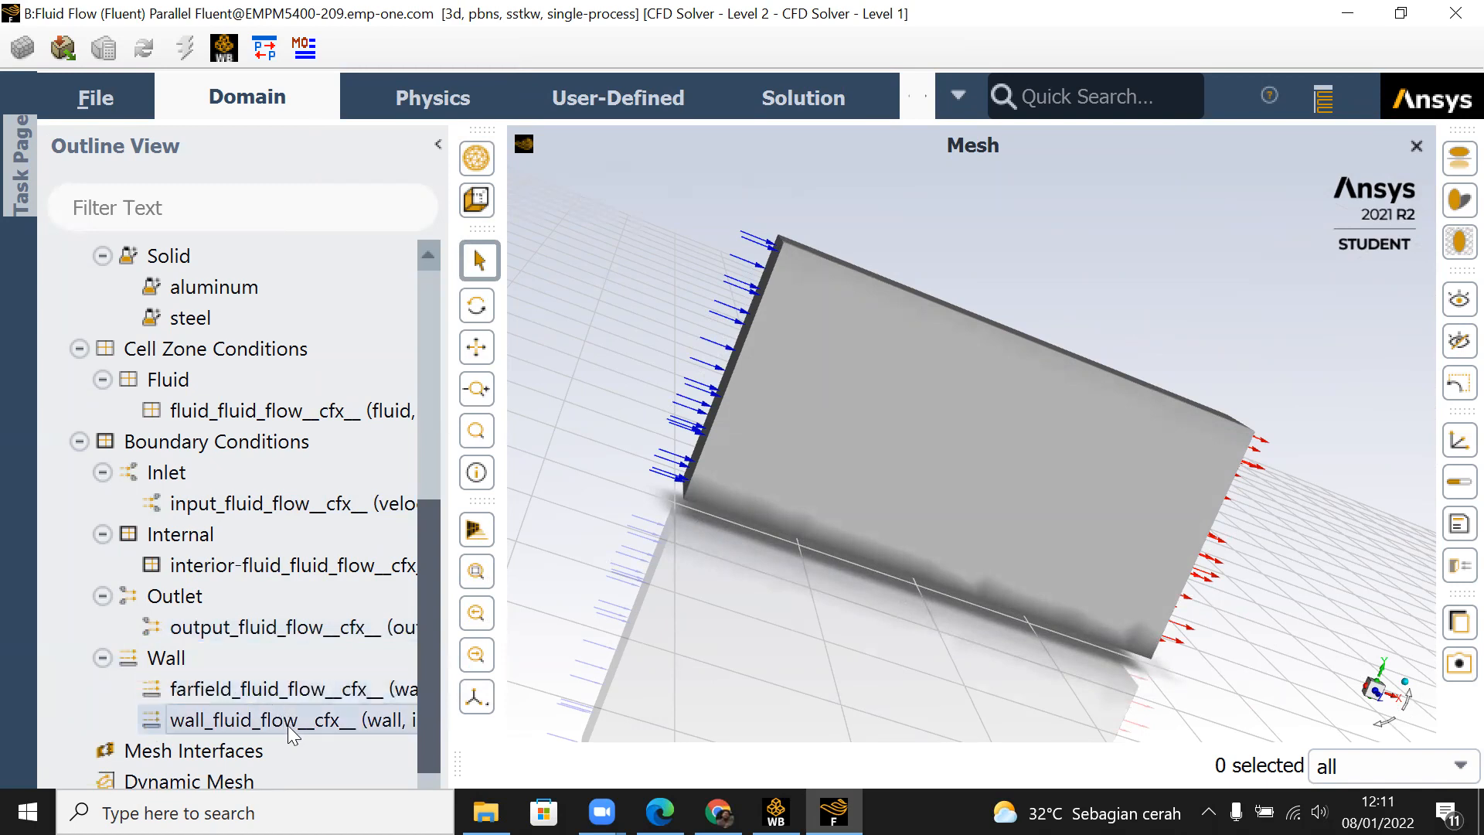
{"action": "left_click", "coordinate": [283, 696]}
{"action": "right_click", "coordinate": [283, 694]}
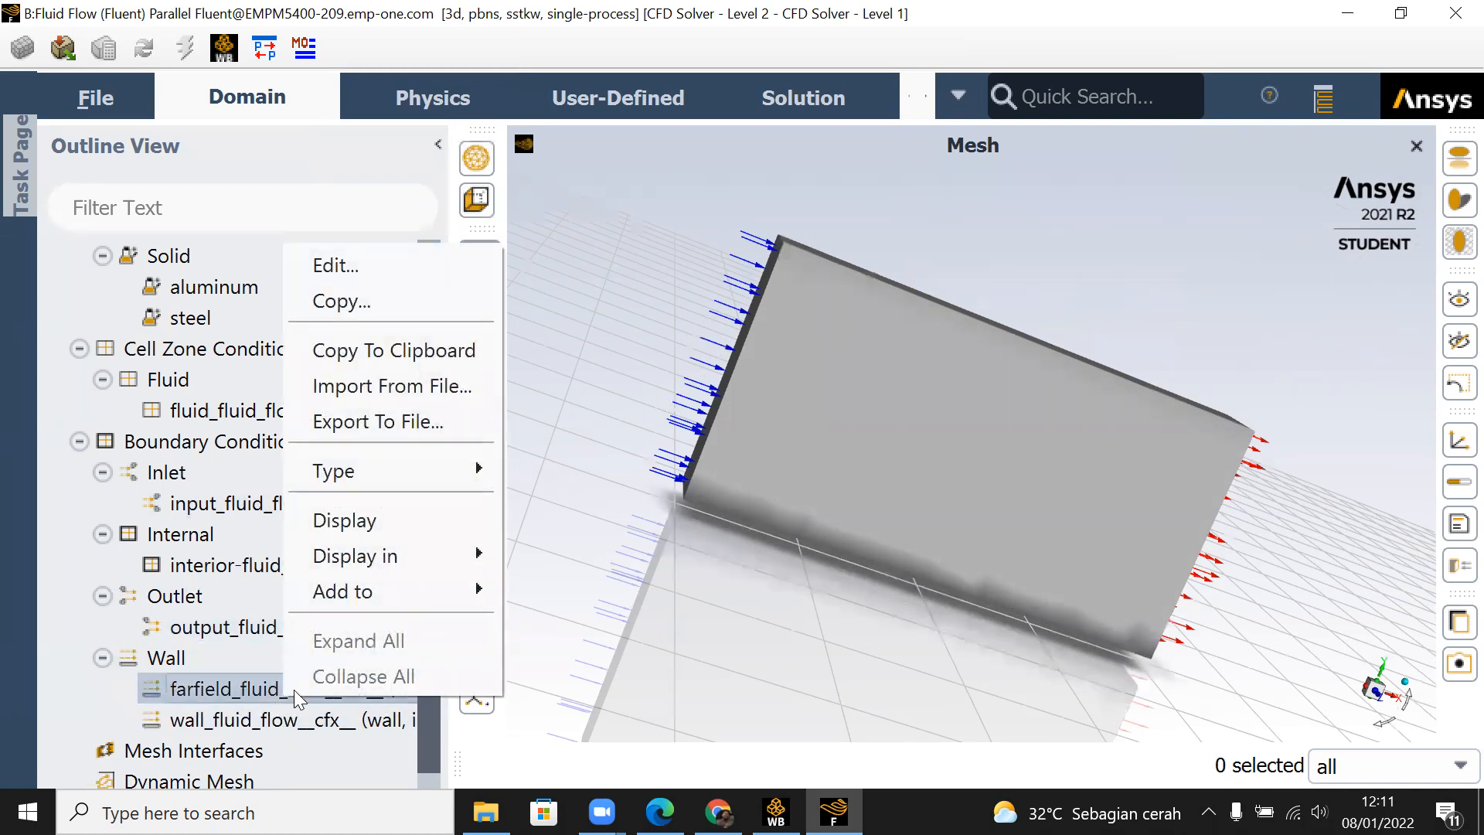
{"action": "left_click", "coordinate": [417, 264]}
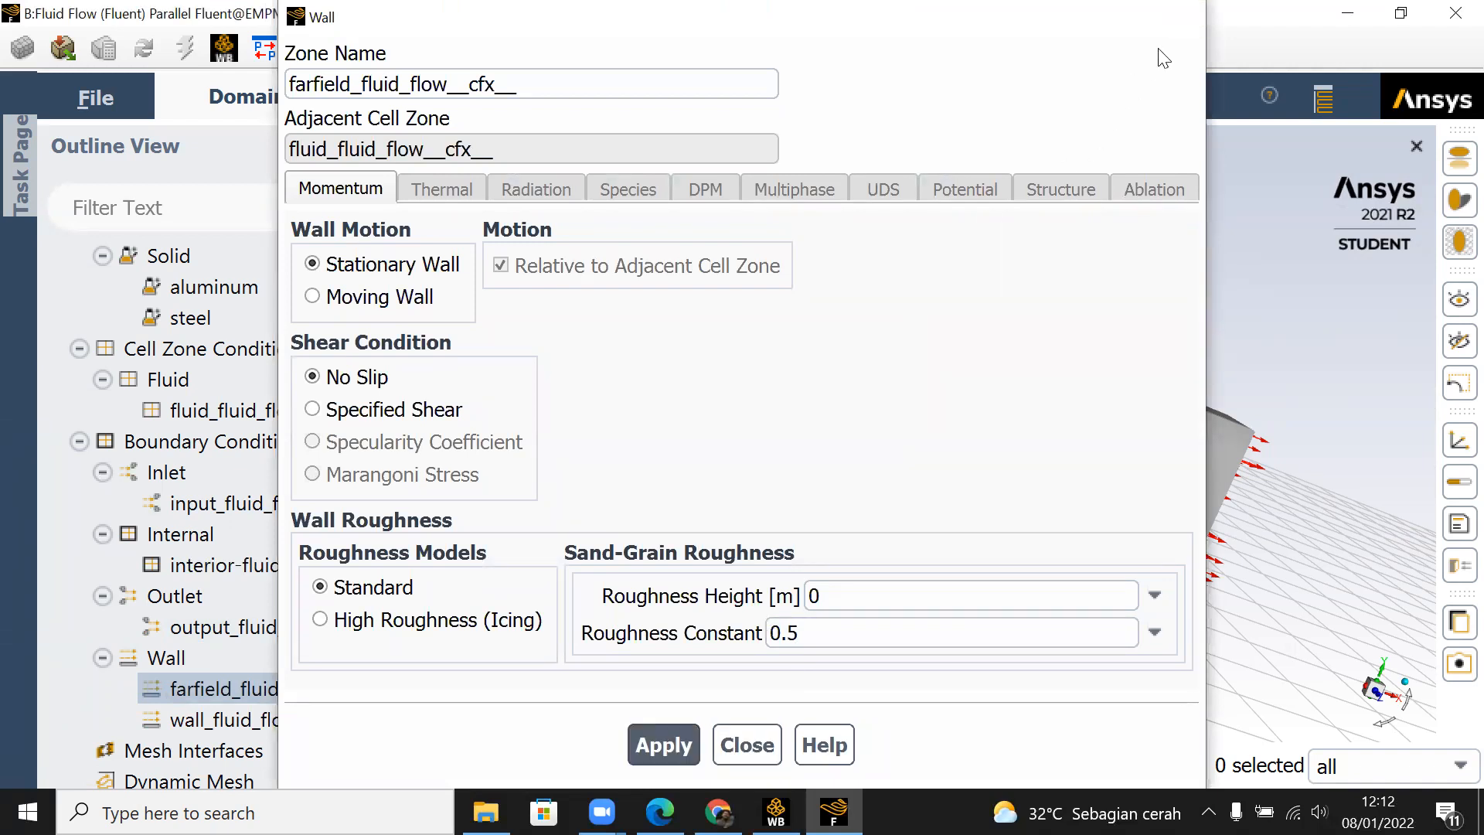
{"action": "left_click", "coordinate": [1182, 17]}
Step: Compute the reference values from input_fluid_flow__cfx__ and set the reference zone to fluid_fluid_flow__cfx__
{"action": "left_click_drag", "start_coordinate": [426, 517], "coordinate": [431, 651]}
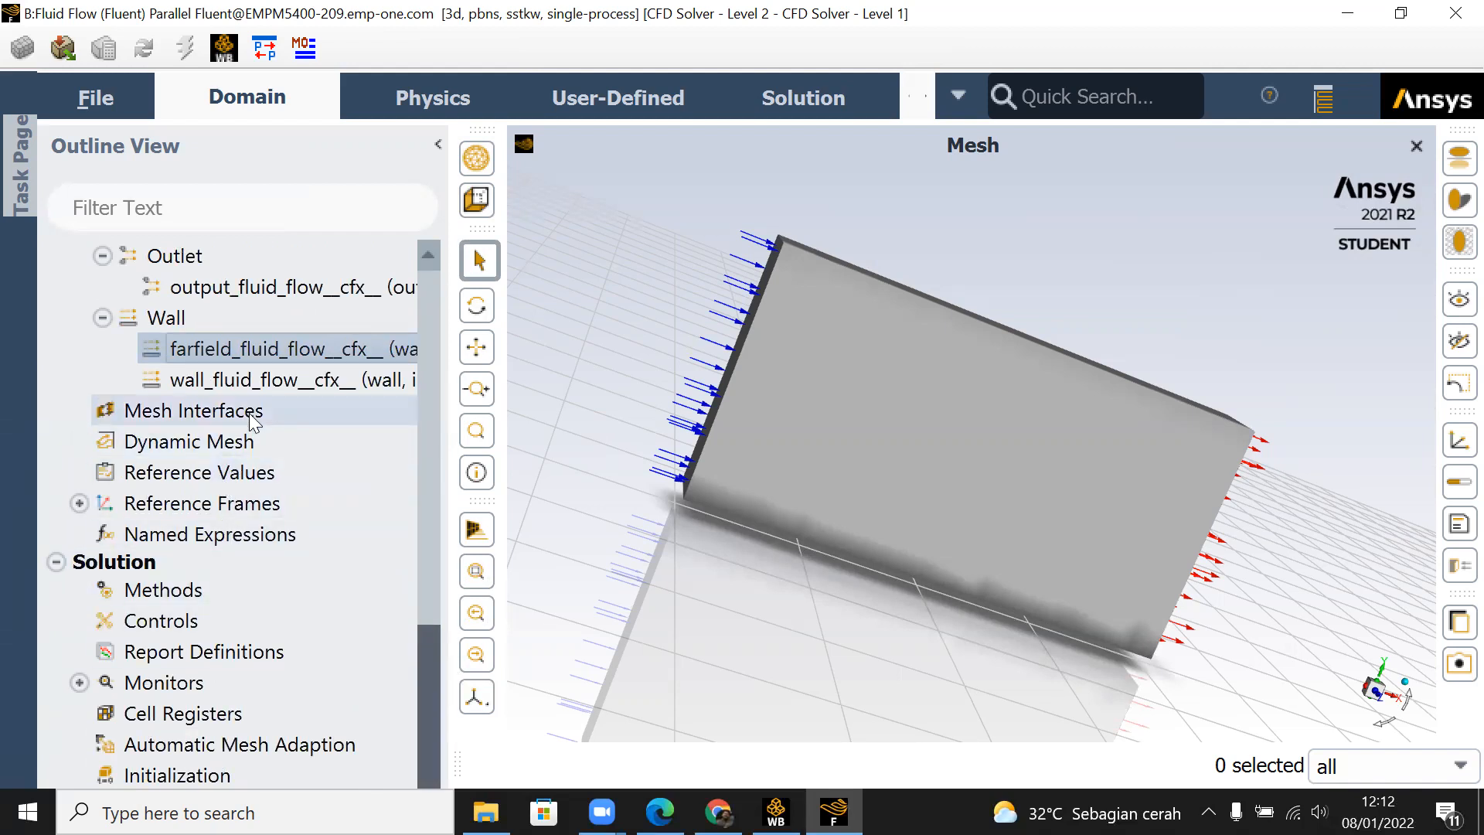
{"action": "double_click", "coordinate": [255, 476]}
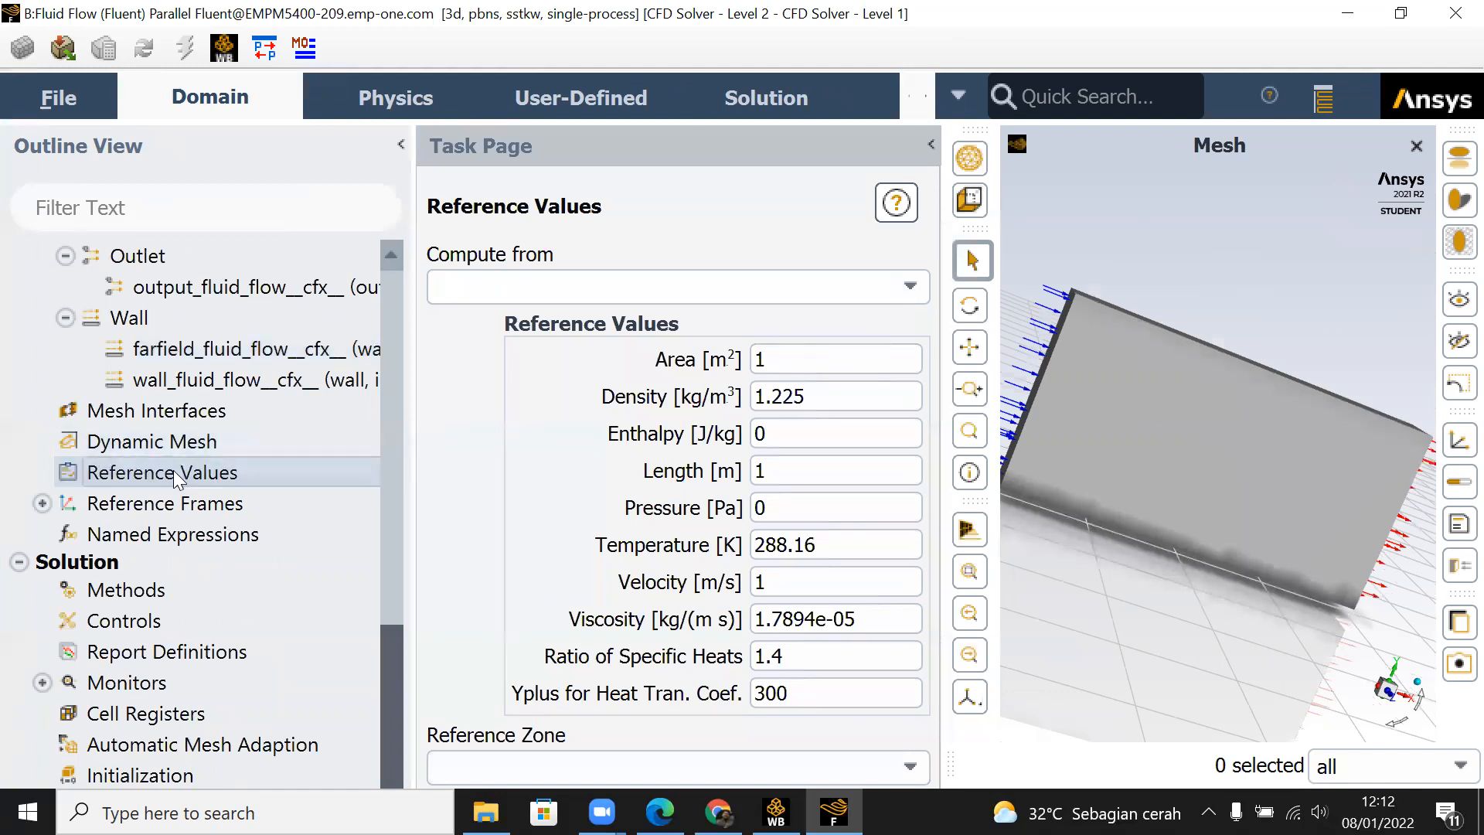
{"action": "left_click", "coordinate": [912, 288]}
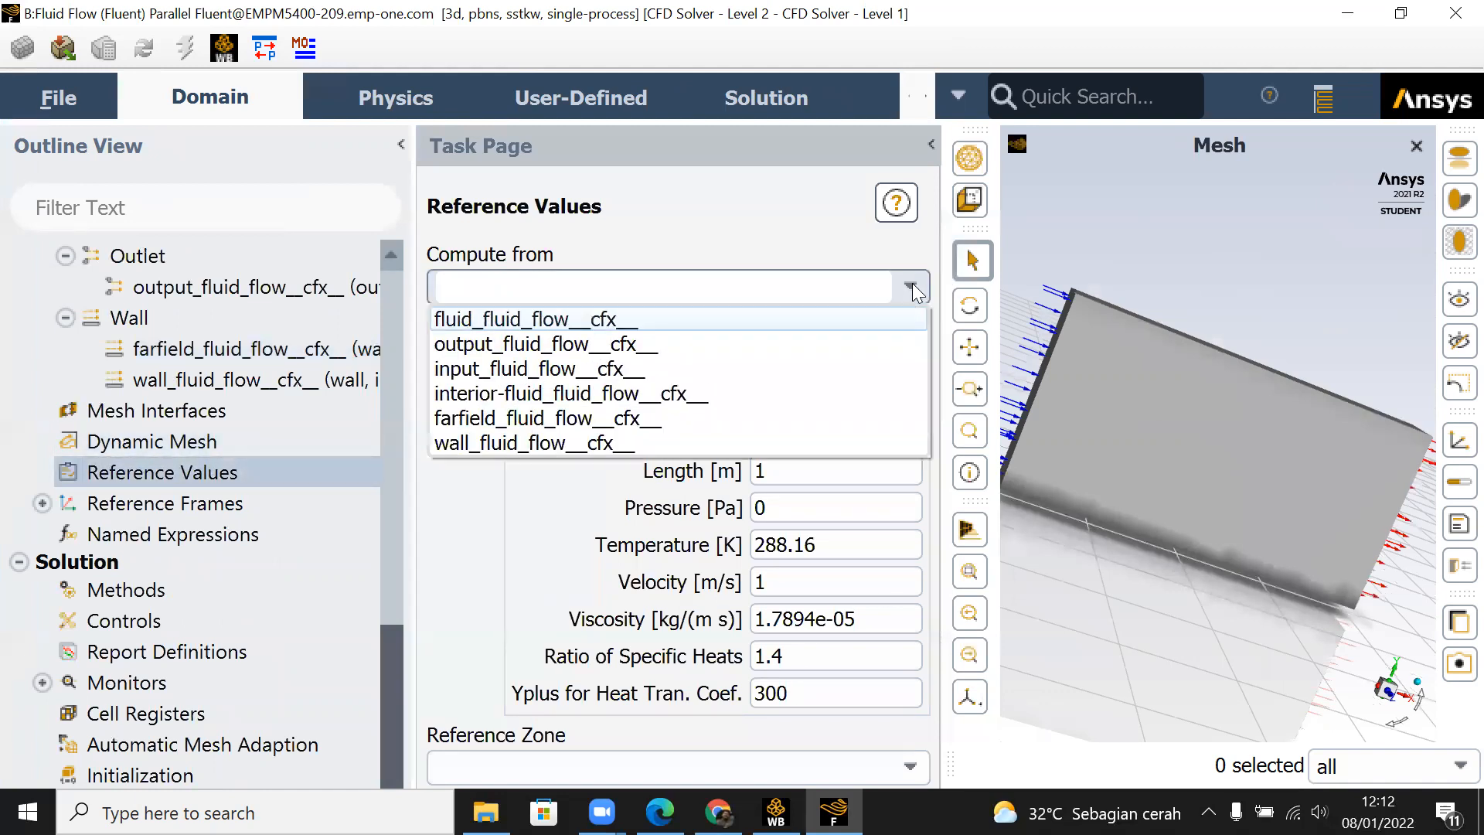
{"action": "left_click", "coordinate": [758, 358]}
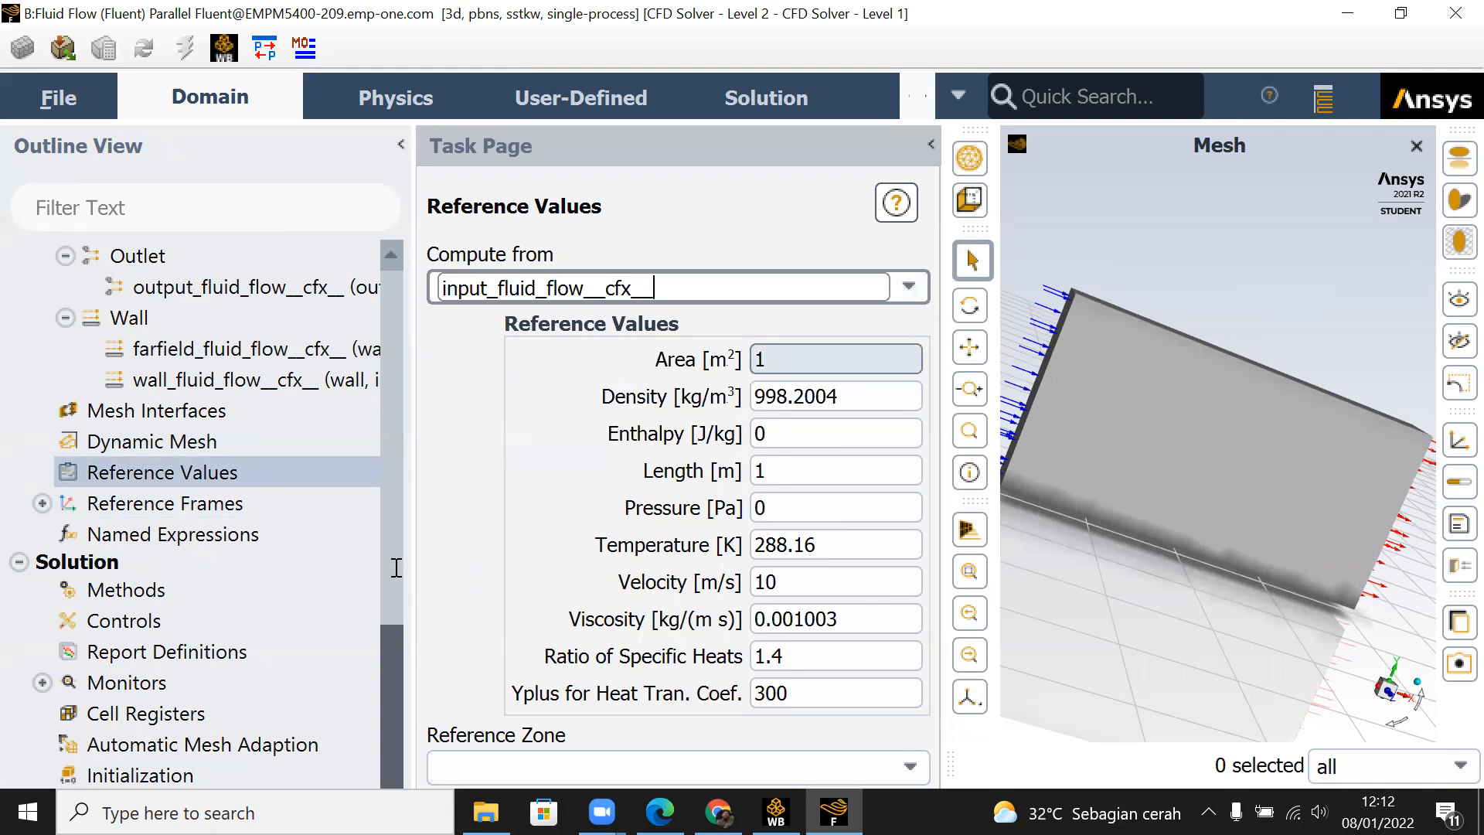
{"action": "scroll", "coordinate": [387, 611], "scroll_direction": "up", "scroll_amount": 2}
{"action": "scroll", "coordinate": [385, 617], "scroll_direction": "up", "scroll_amount": 2}
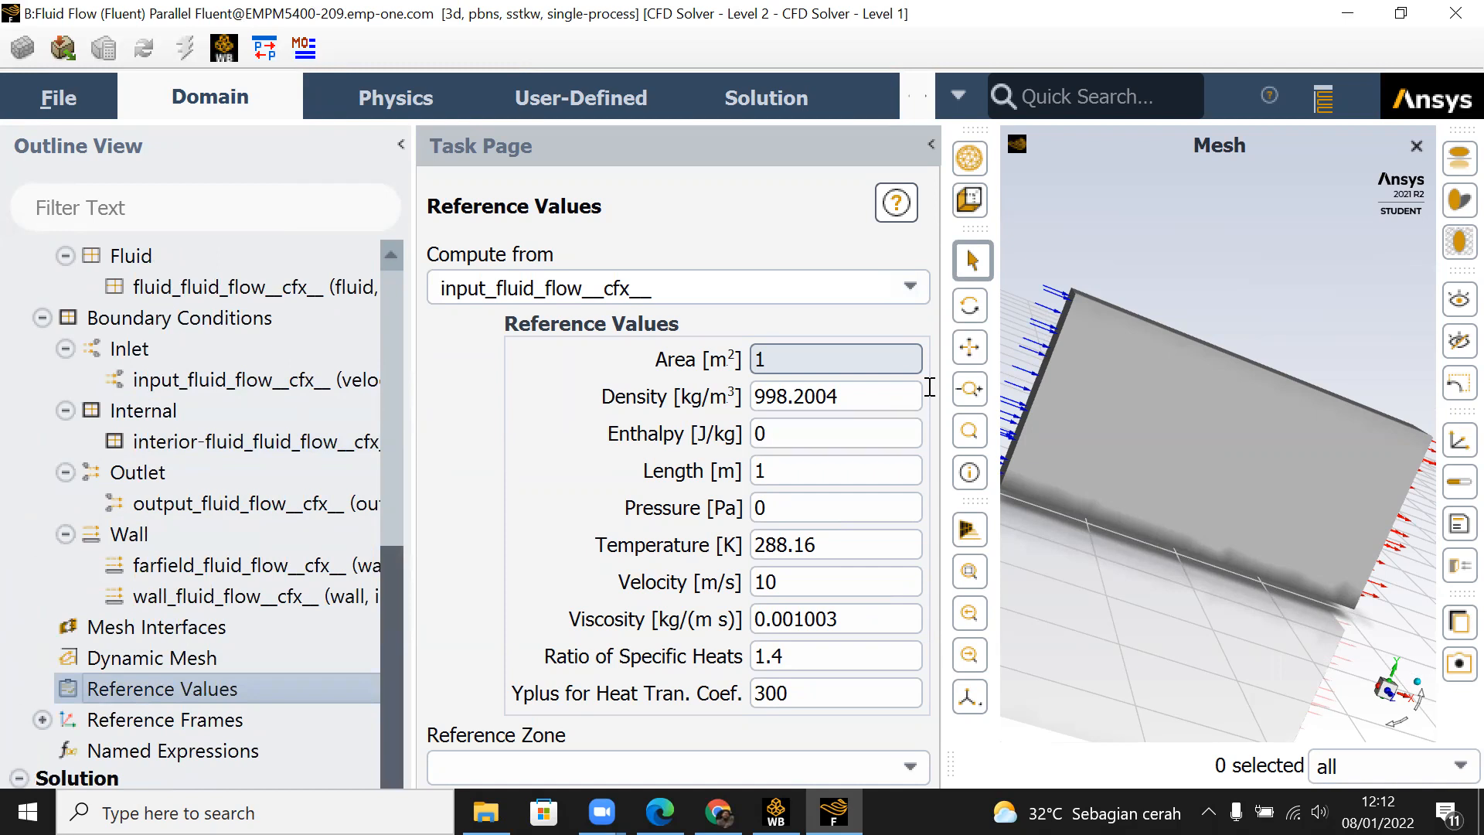
{"action": "left_click", "coordinate": [798, 758]}
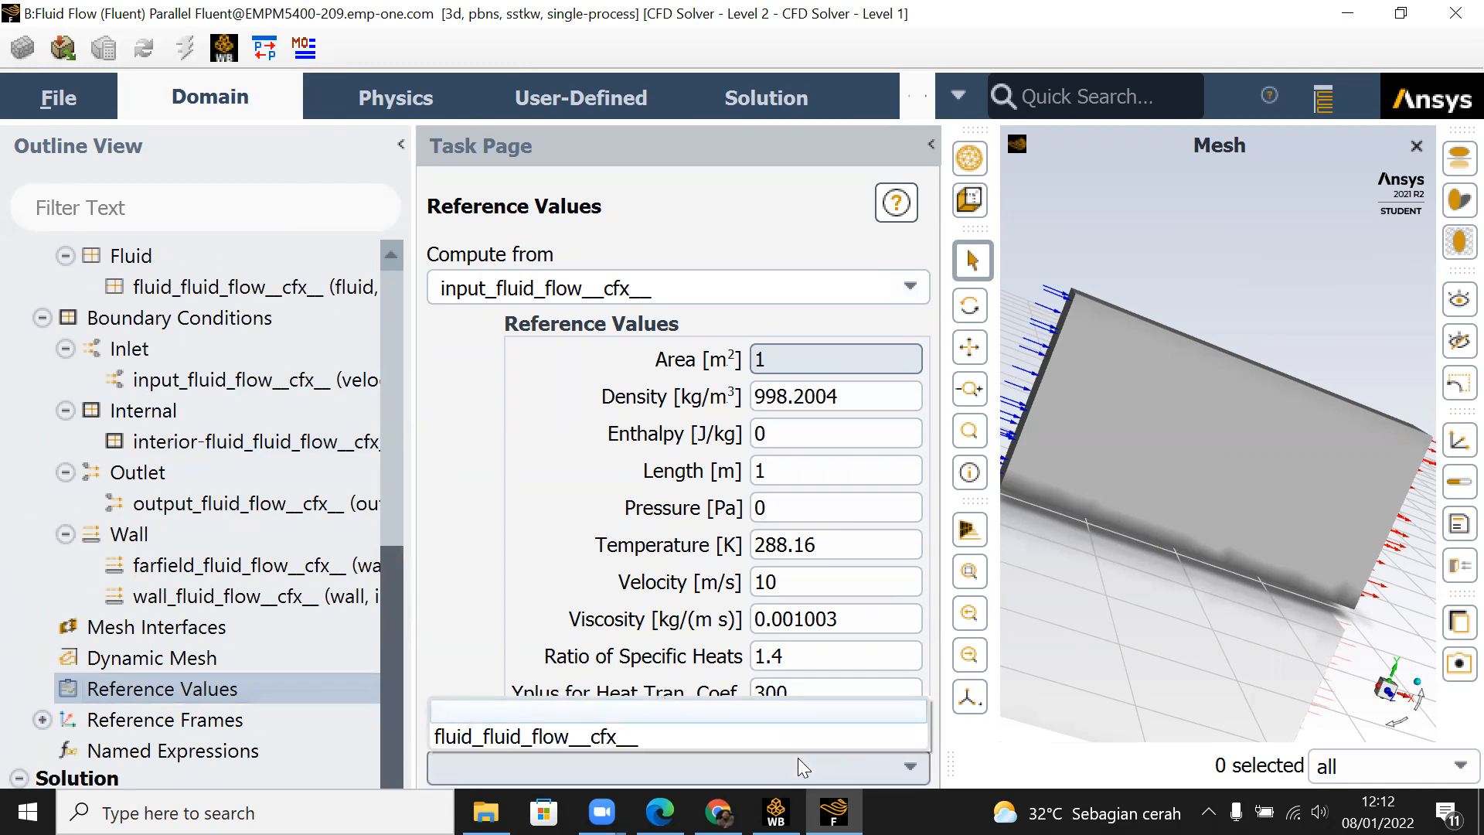
{"action": "left_click", "coordinate": [771, 735]}
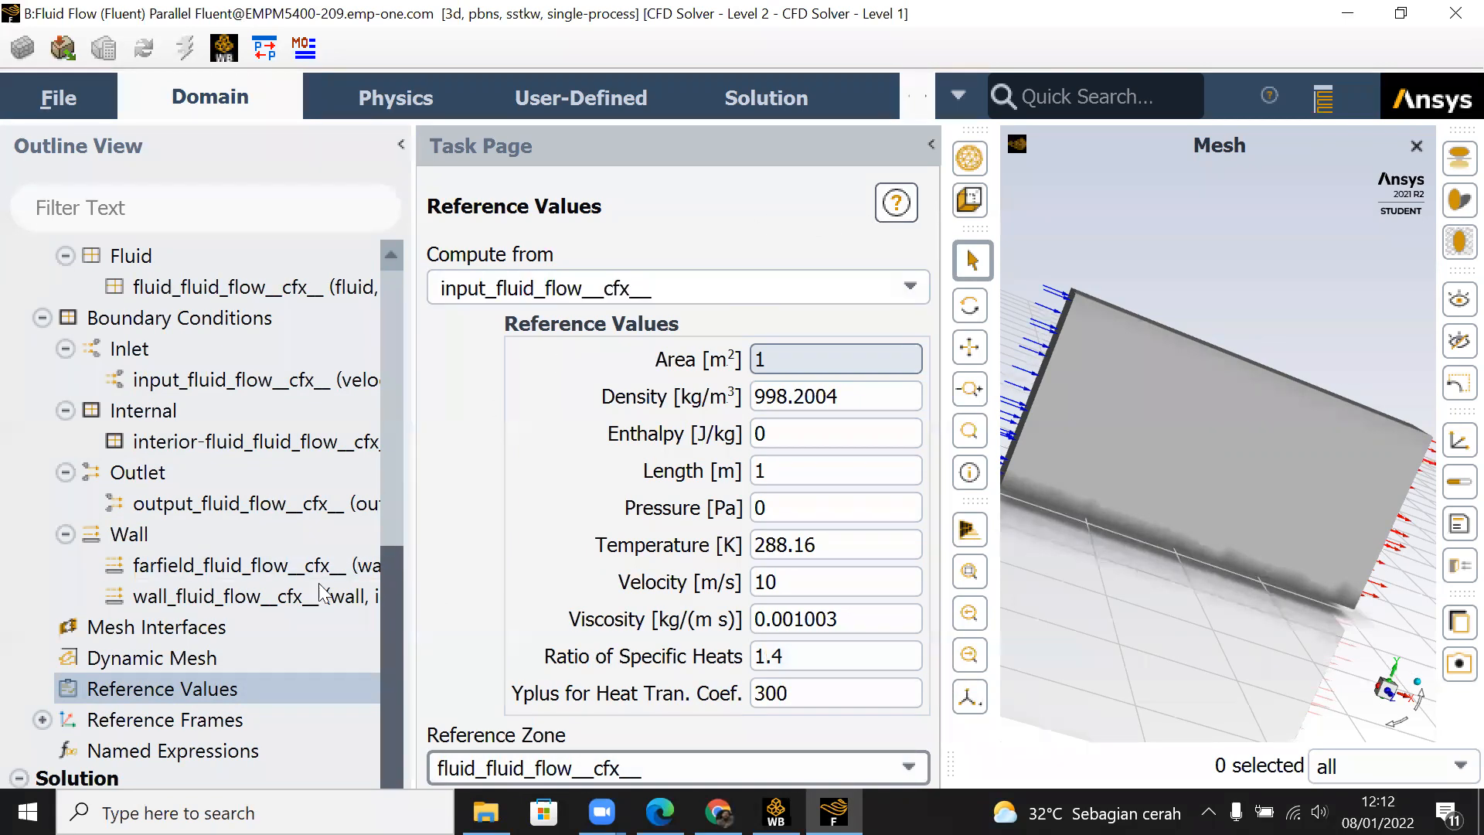
{"action": "double_click", "coordinate": [211, 659]}
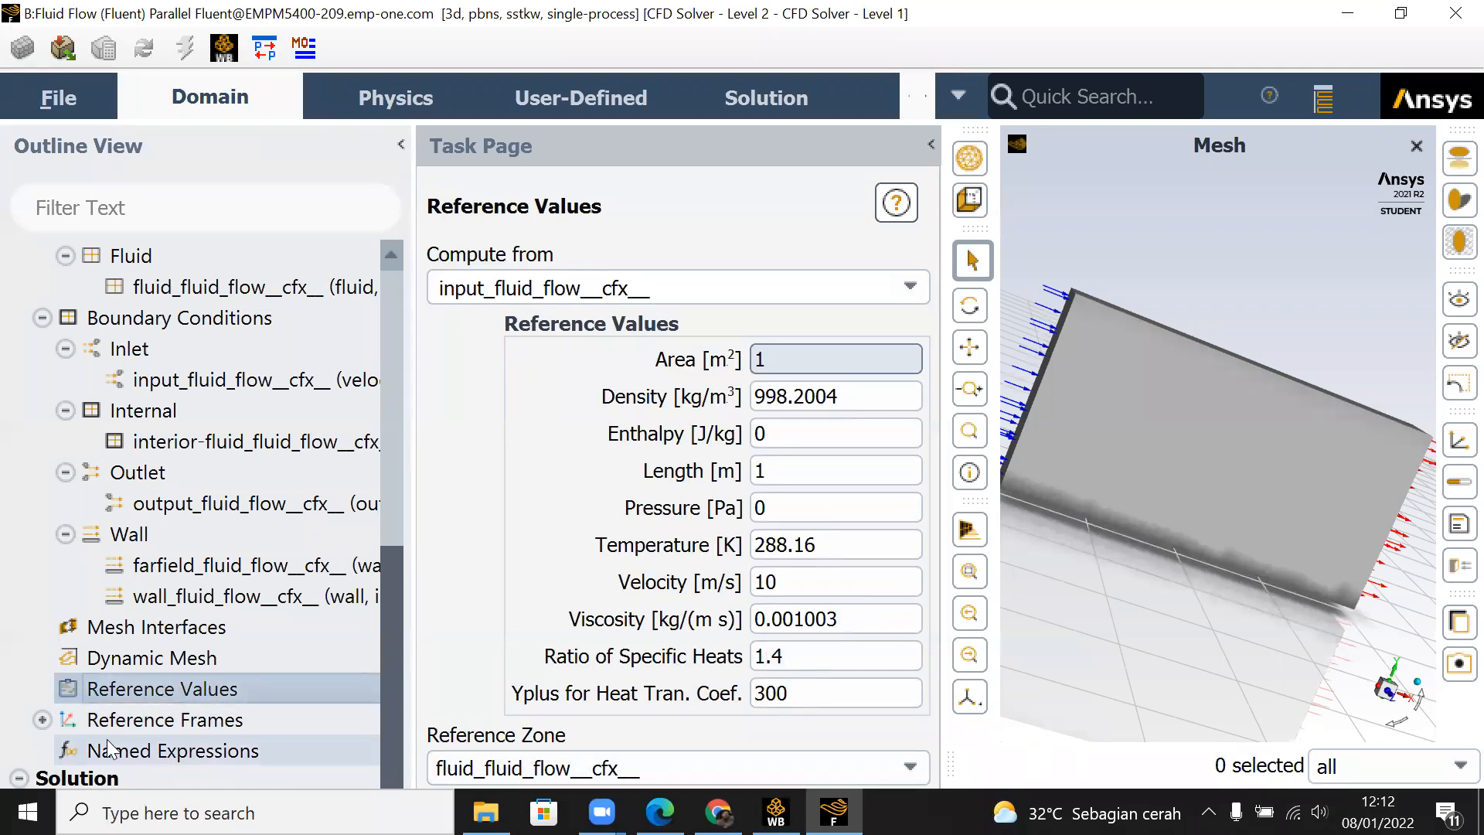
Step: Set the solution's pressure-velocity coupling scheme to SIMPLE with the Rhie-Chow: distance based flux type
{"action": "scroll", "coordinate": [108, 746], "scroll_direction": "down", "scroll_amount": 3}
{"action": "scroll", "coordinate": [108, 746], "scroll_direction": "down", "scroll_amount": 1}
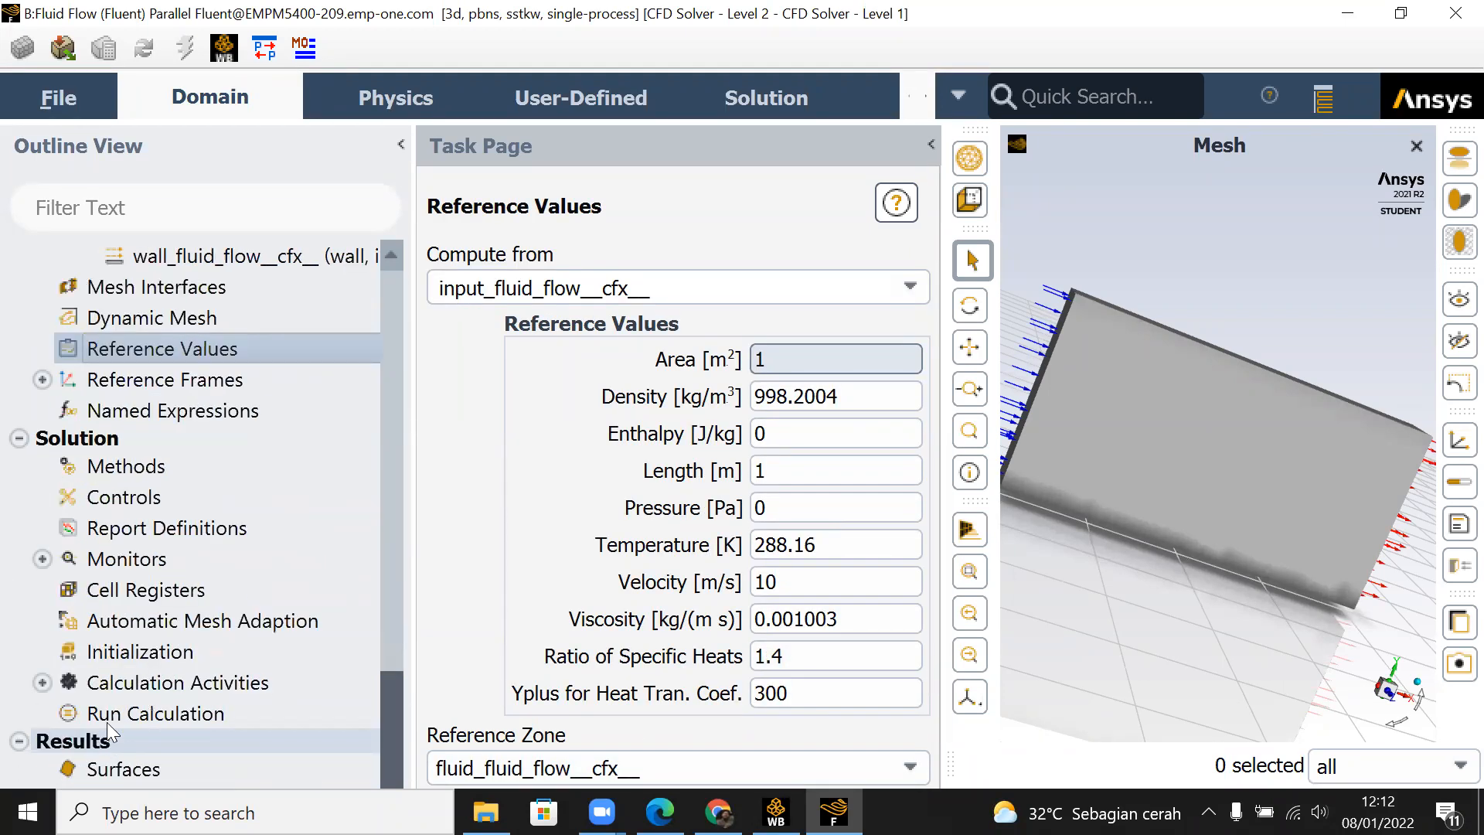
{"action": "left_click", "coordinate": [112, 477]}
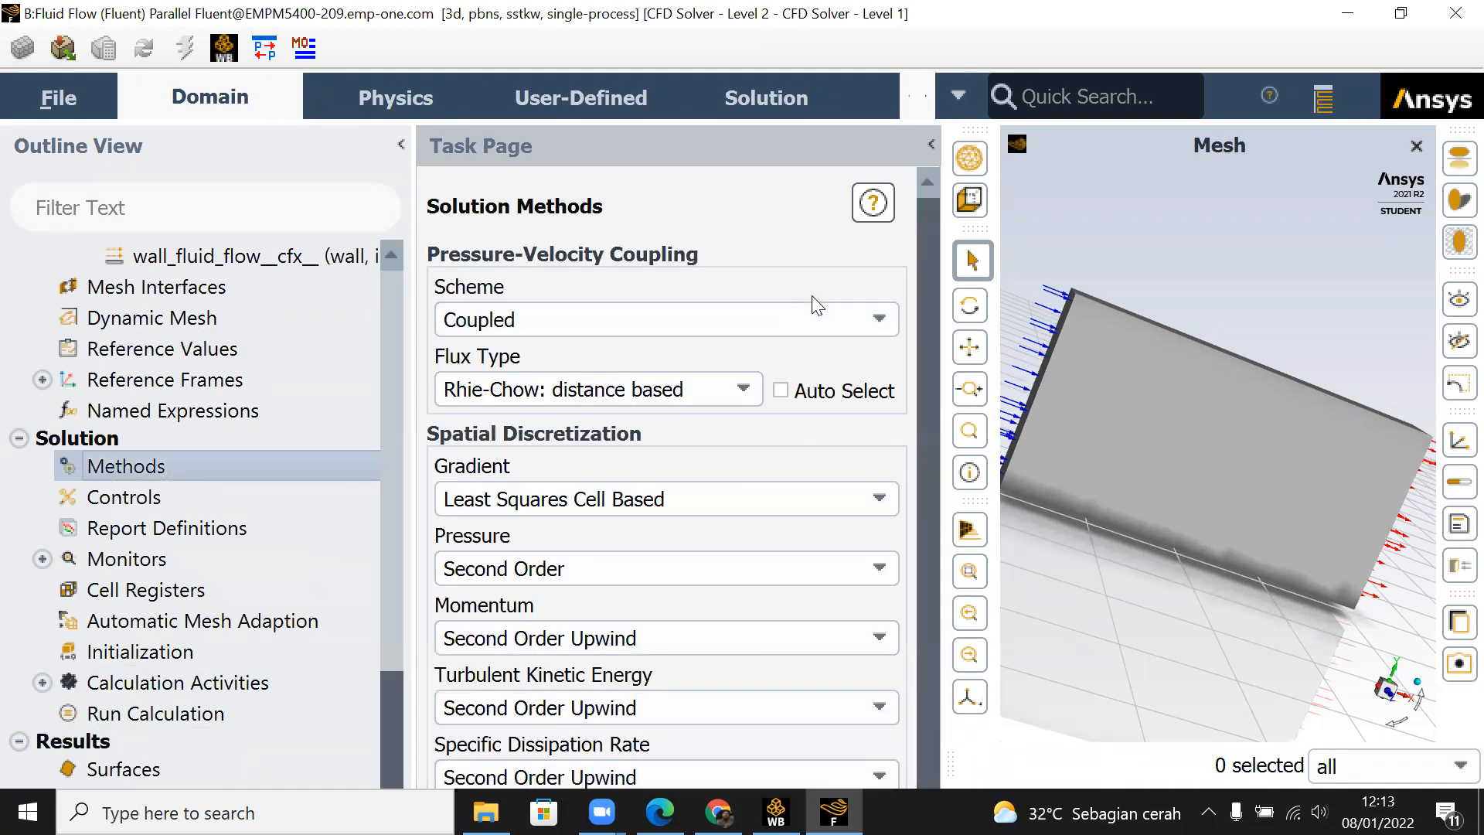
{"action": "left_click", "coordinate": [854, 325]}
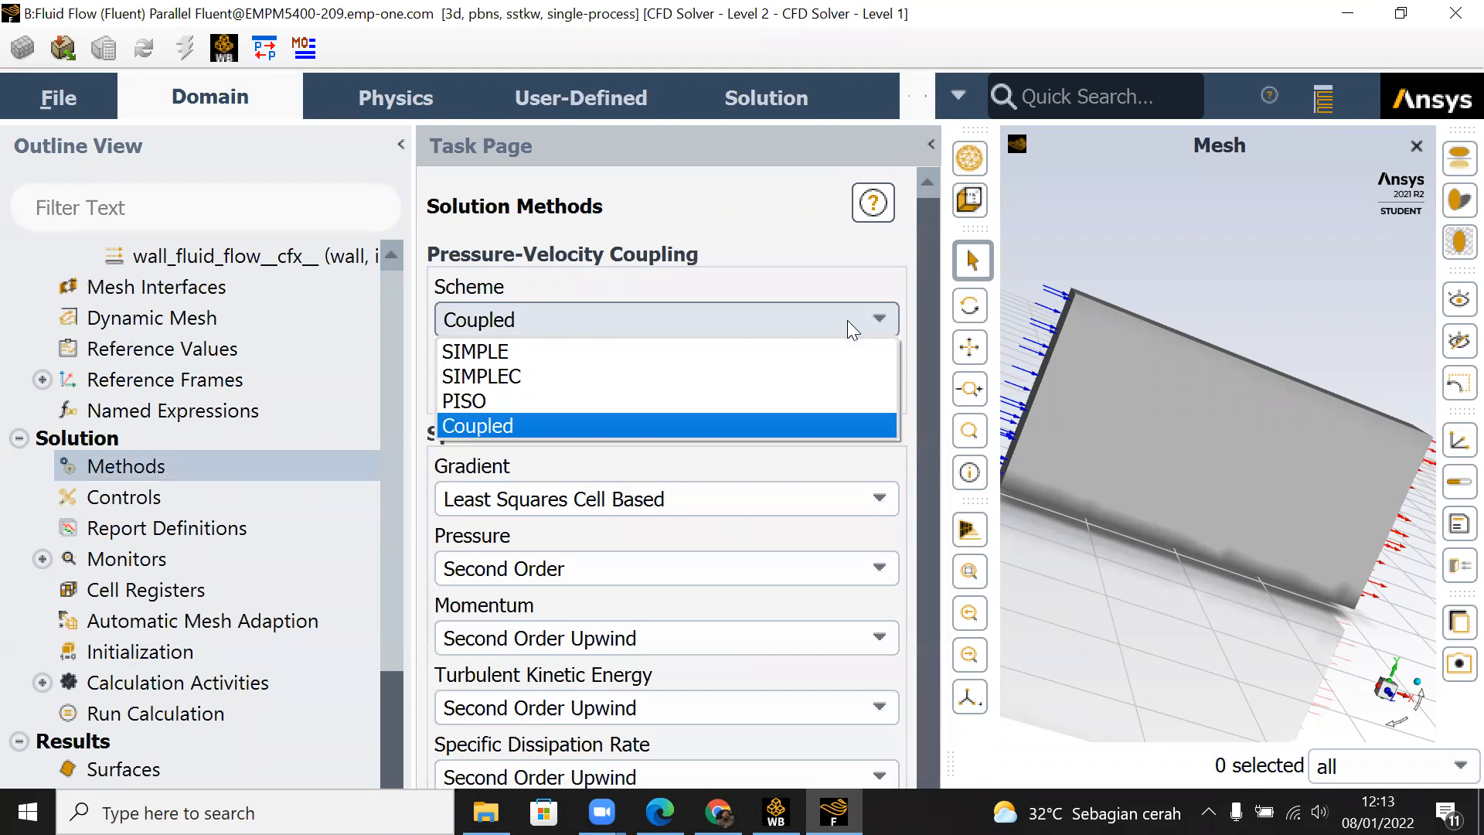
{"action": "left_click", "coordinate": [740, 354]}
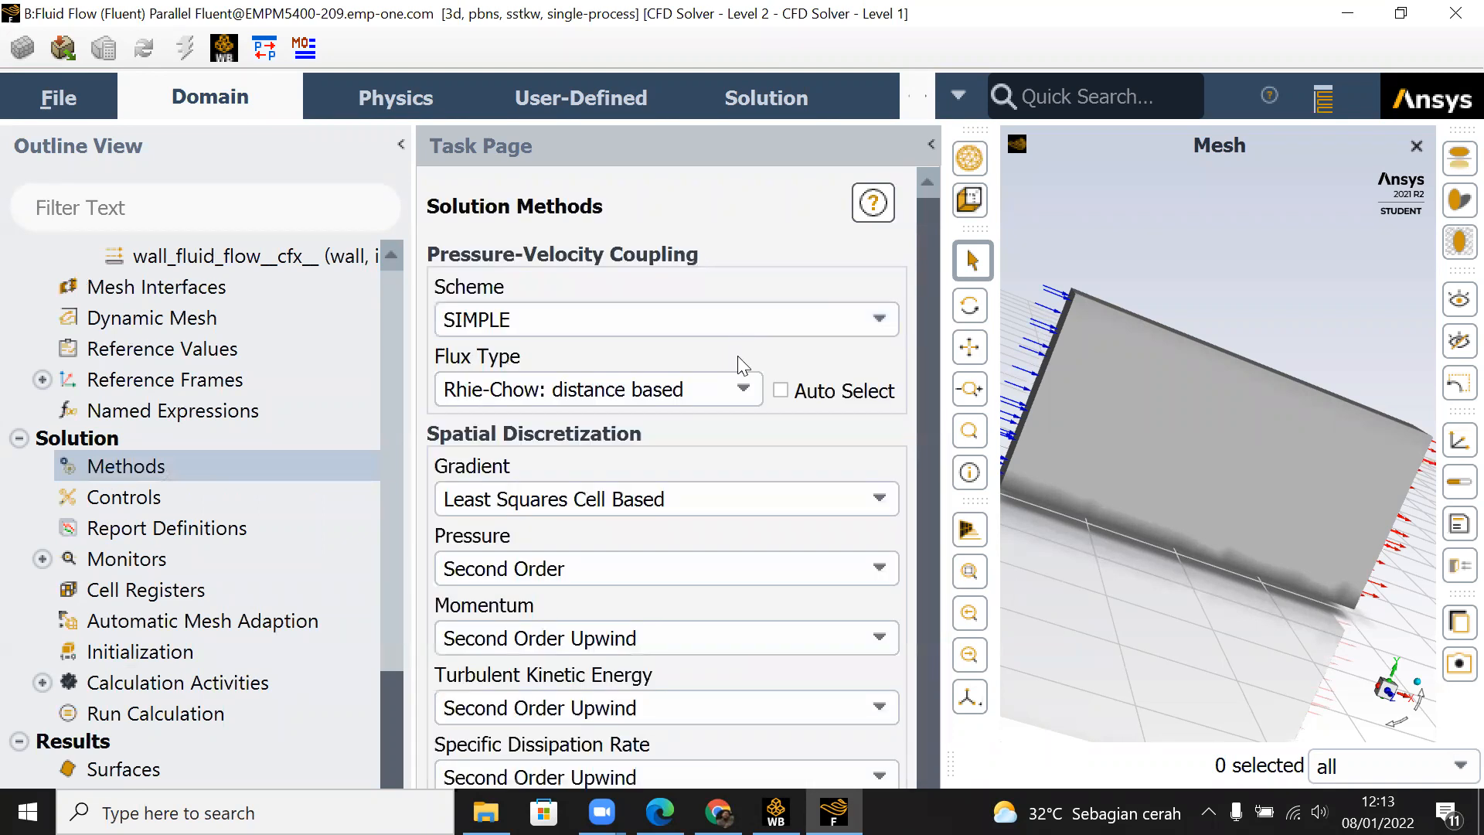
{"action": "left_click", "coordinate": [743, 391]}
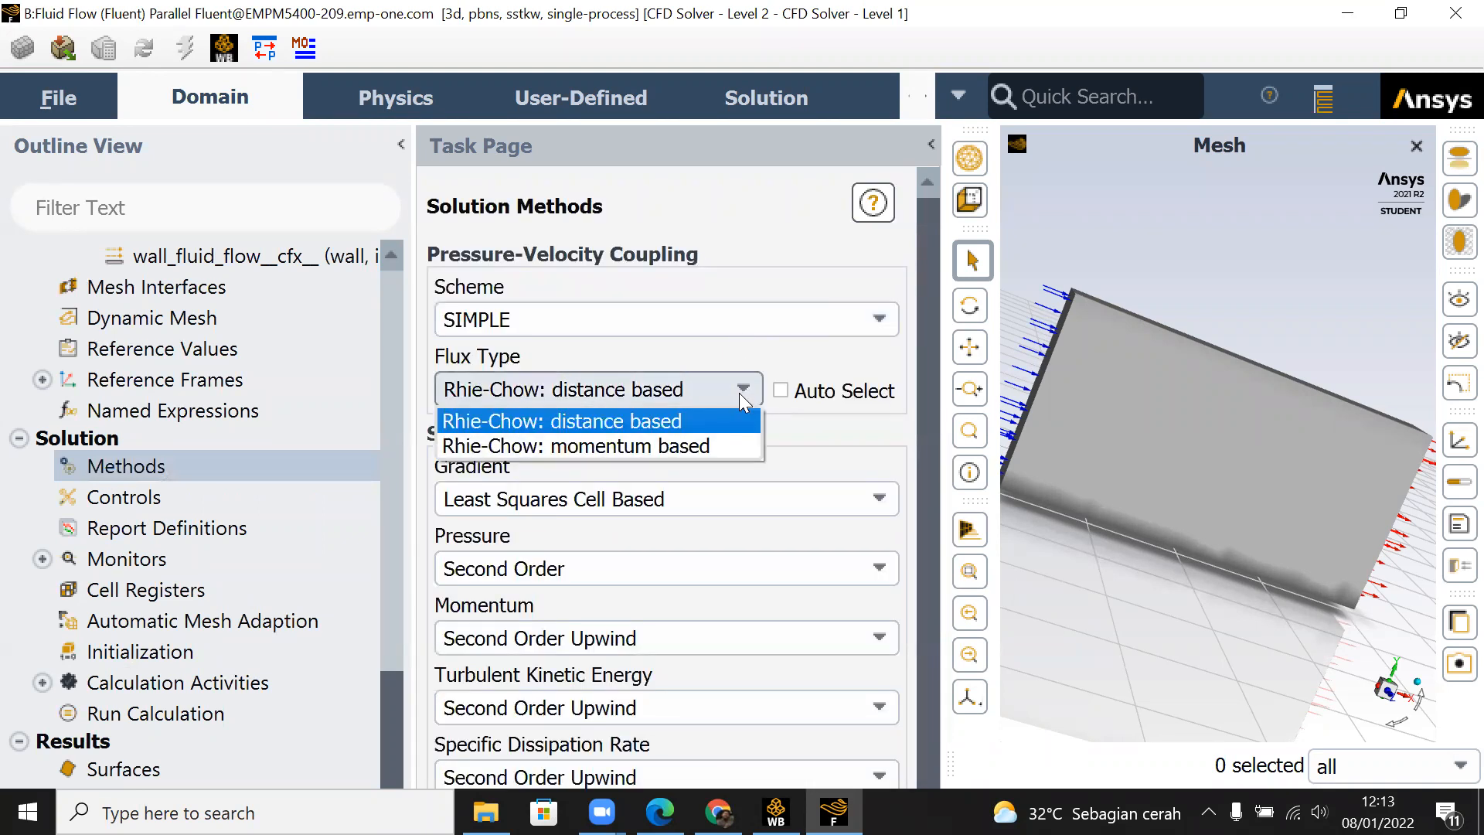
{"action": "left_click", "coordinate": [741, 393]}
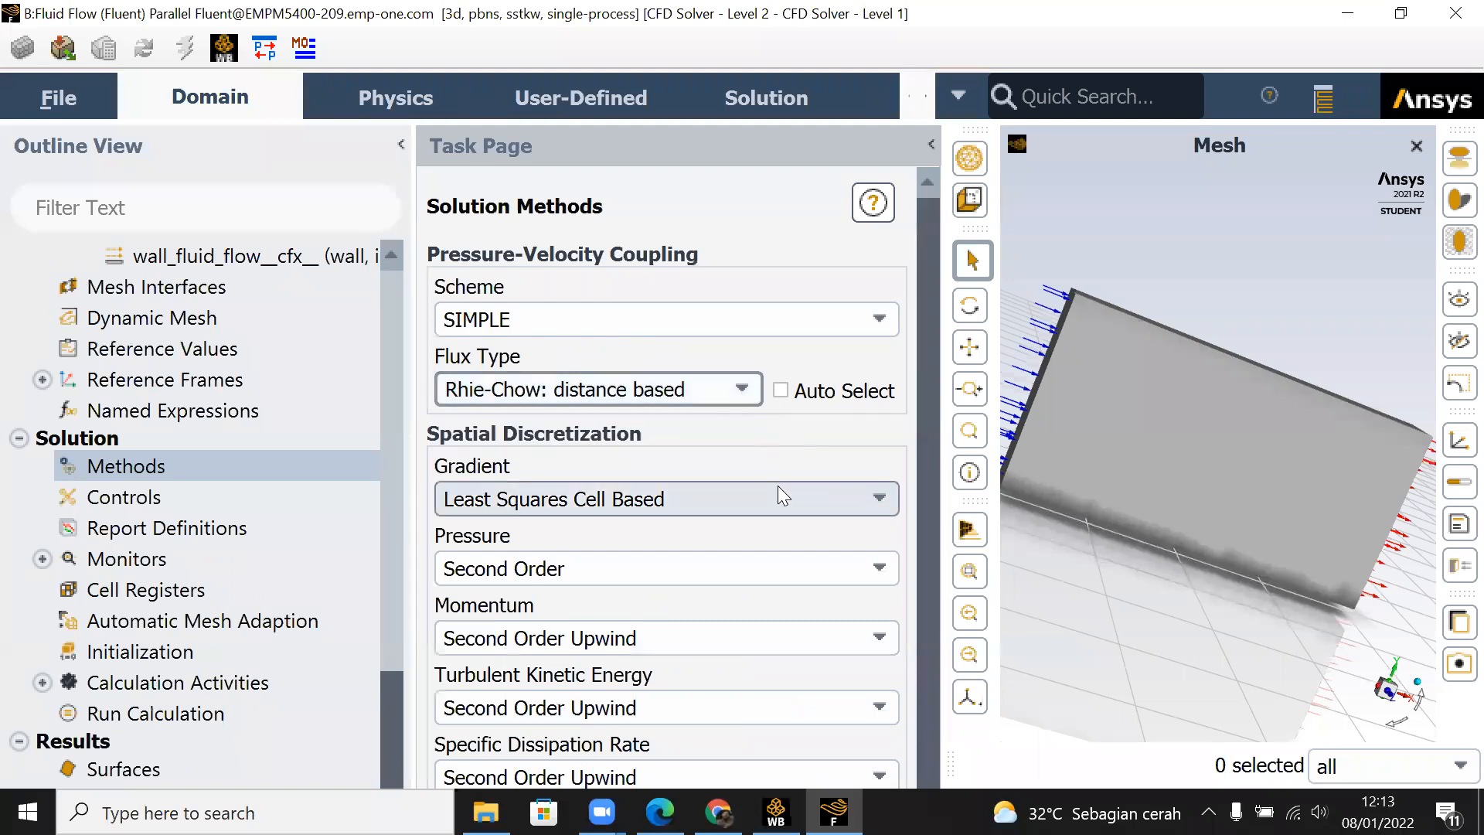
Step: Select Least Squares Cell Based as the gradient method in the solution's spatial discretization
{"action": "scroll", "coordinate": [777, 488], "scroll_direction": "down", "scroll_amount": 3}
{"action": "left_click", "coordinate": [667, 317]}
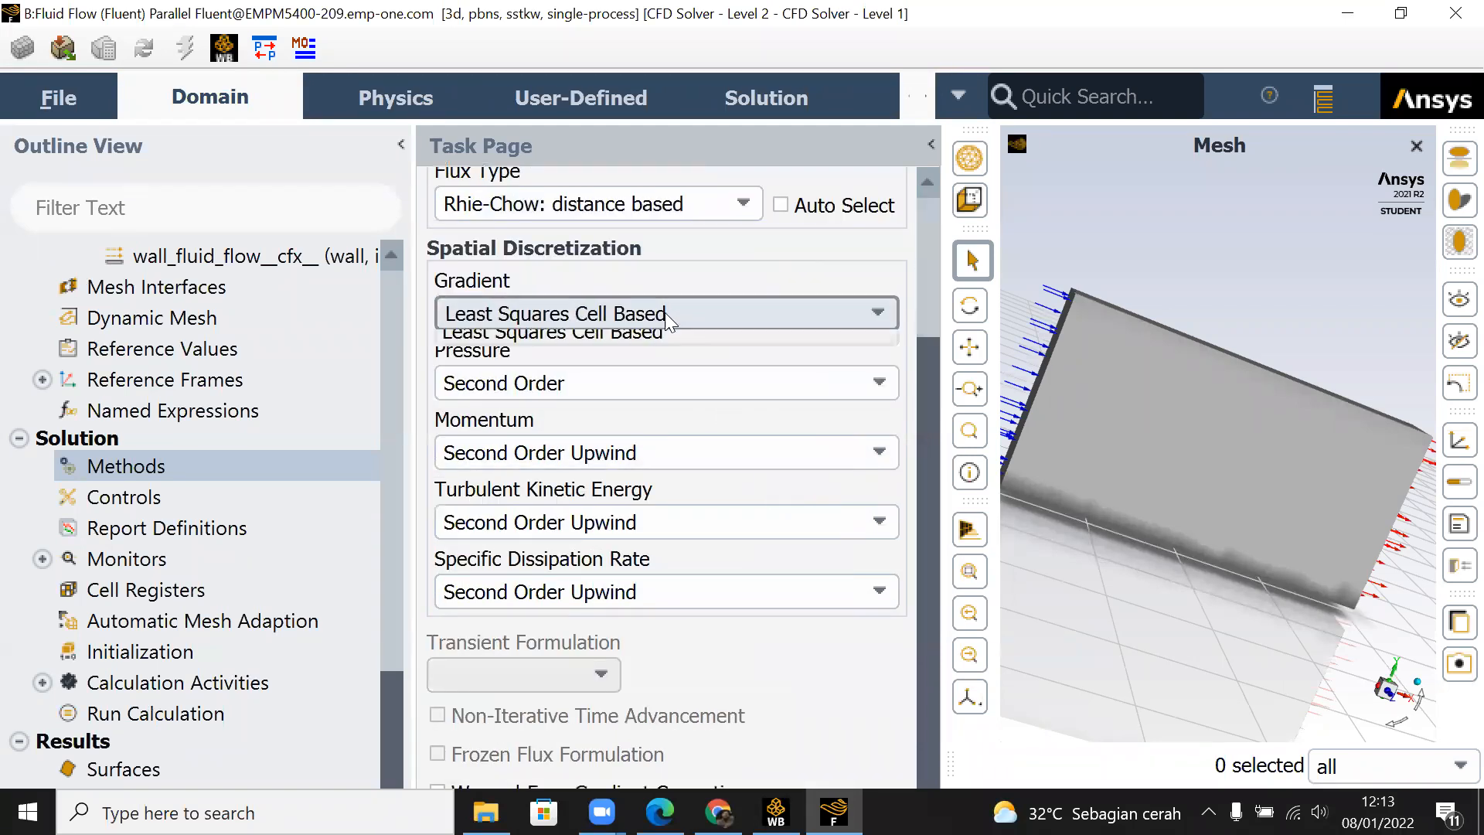
{"action": "left_click", "coordinate": [669, 317]}
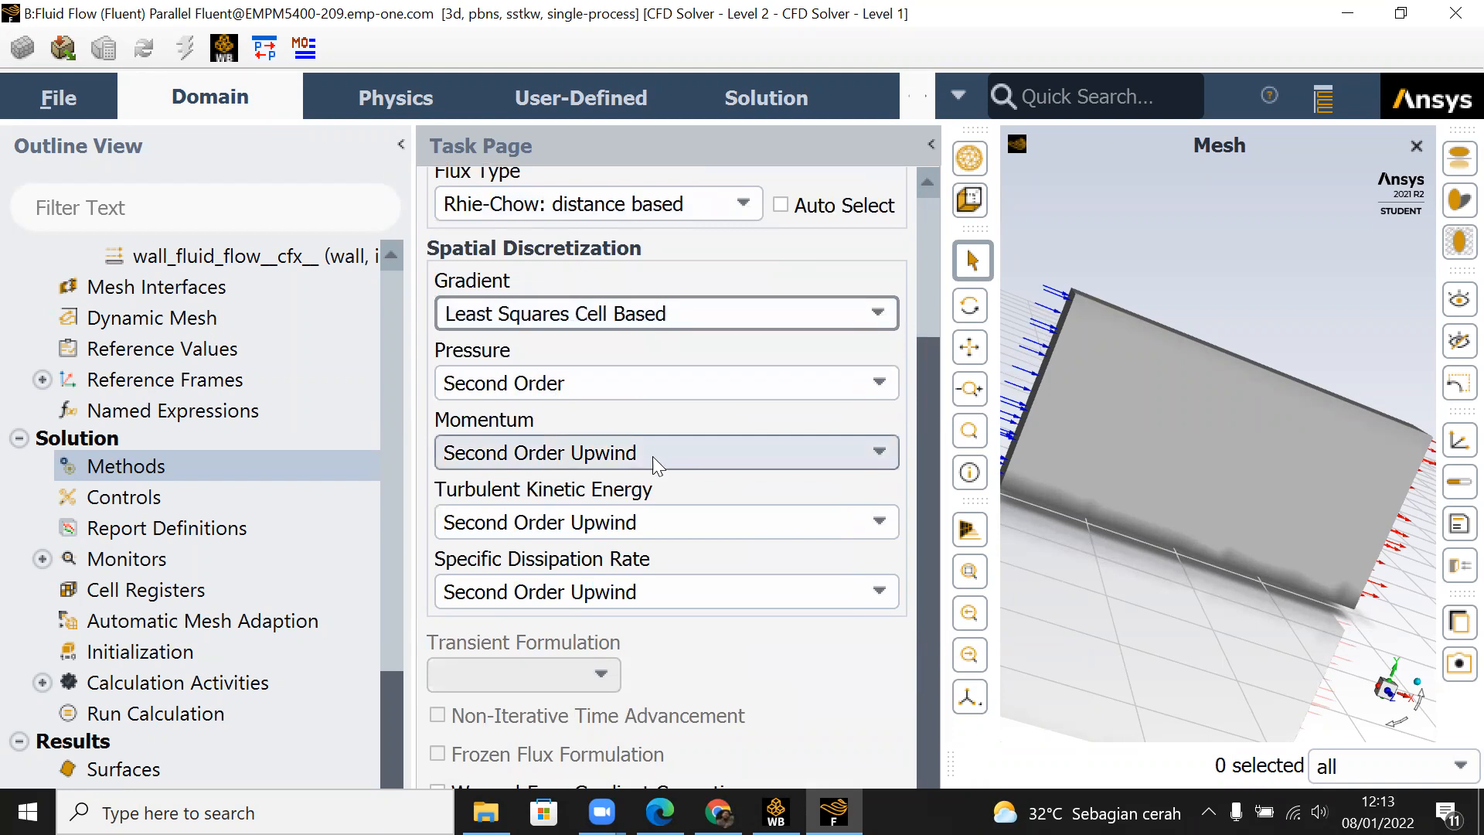
{"action": "scroll", "coordinate": [654, 567], "scroll_direction": "down", "scroll_amount": 1}
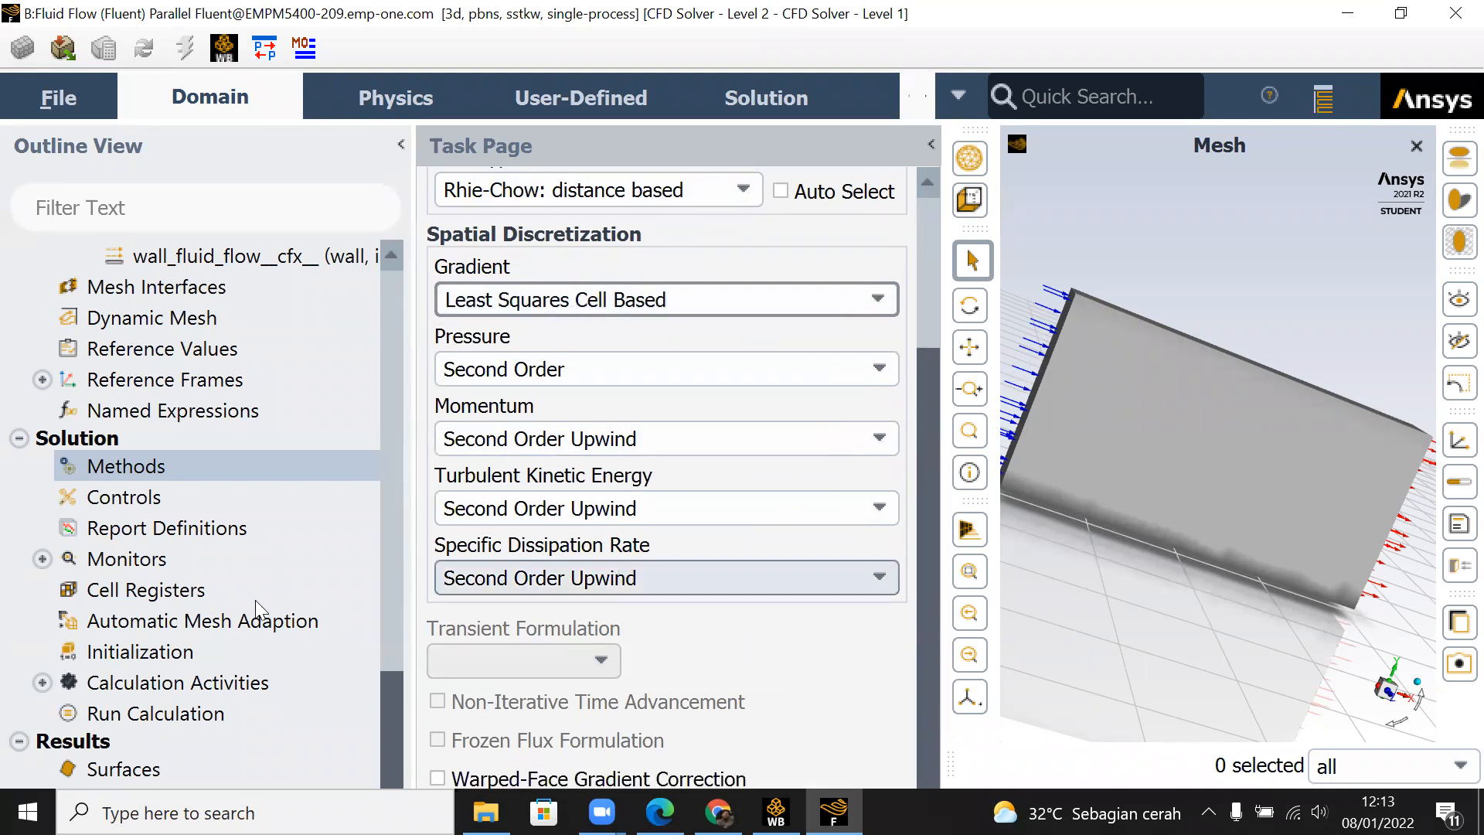
Step: Check the under-relaxation factors in the solution controls, and open the report definitions
{"action": "left_click", "coordinate": [146, 504]}
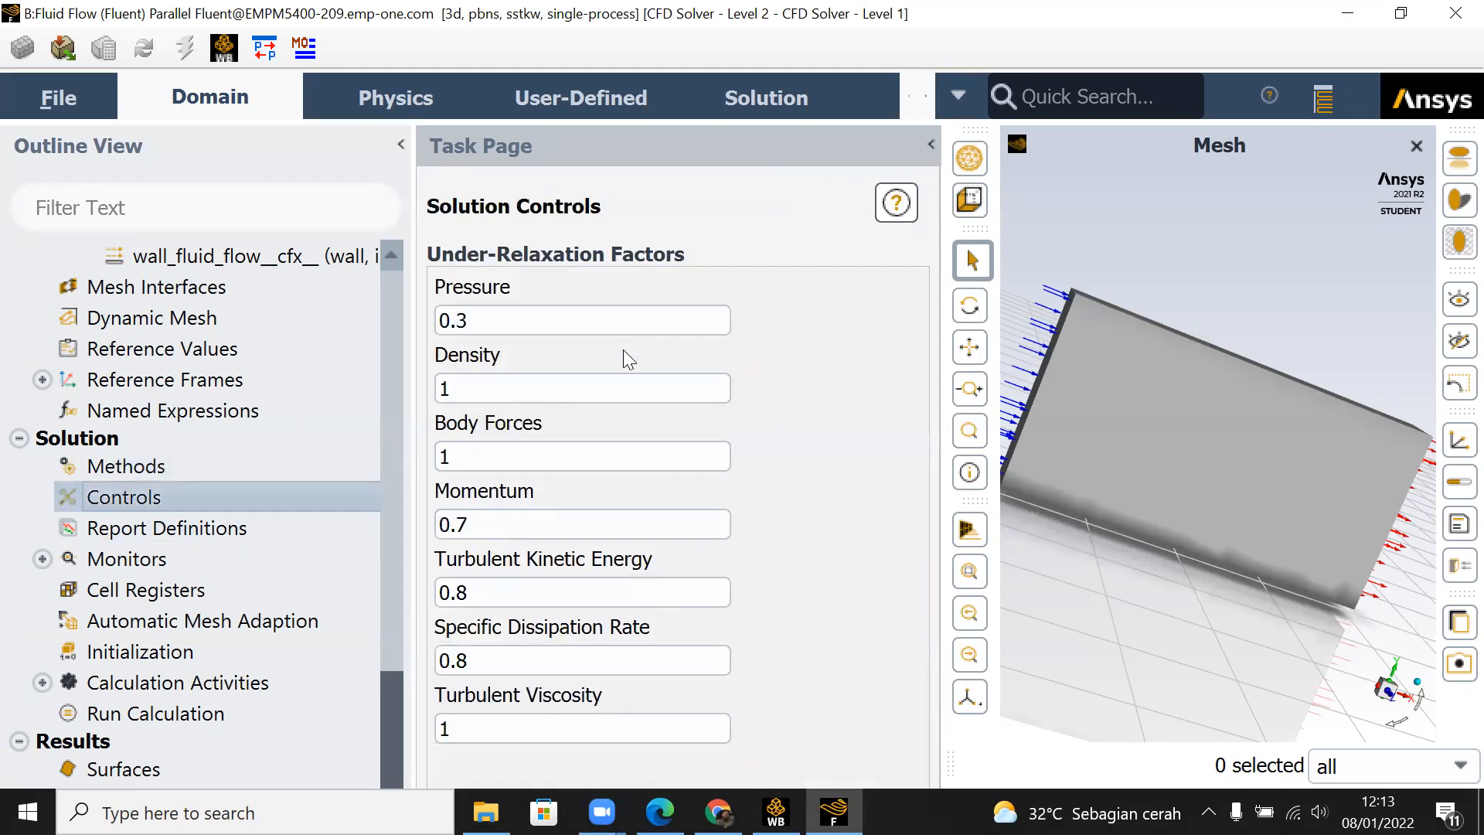
{"action": "double_click", "coordinate": [218, 533]}
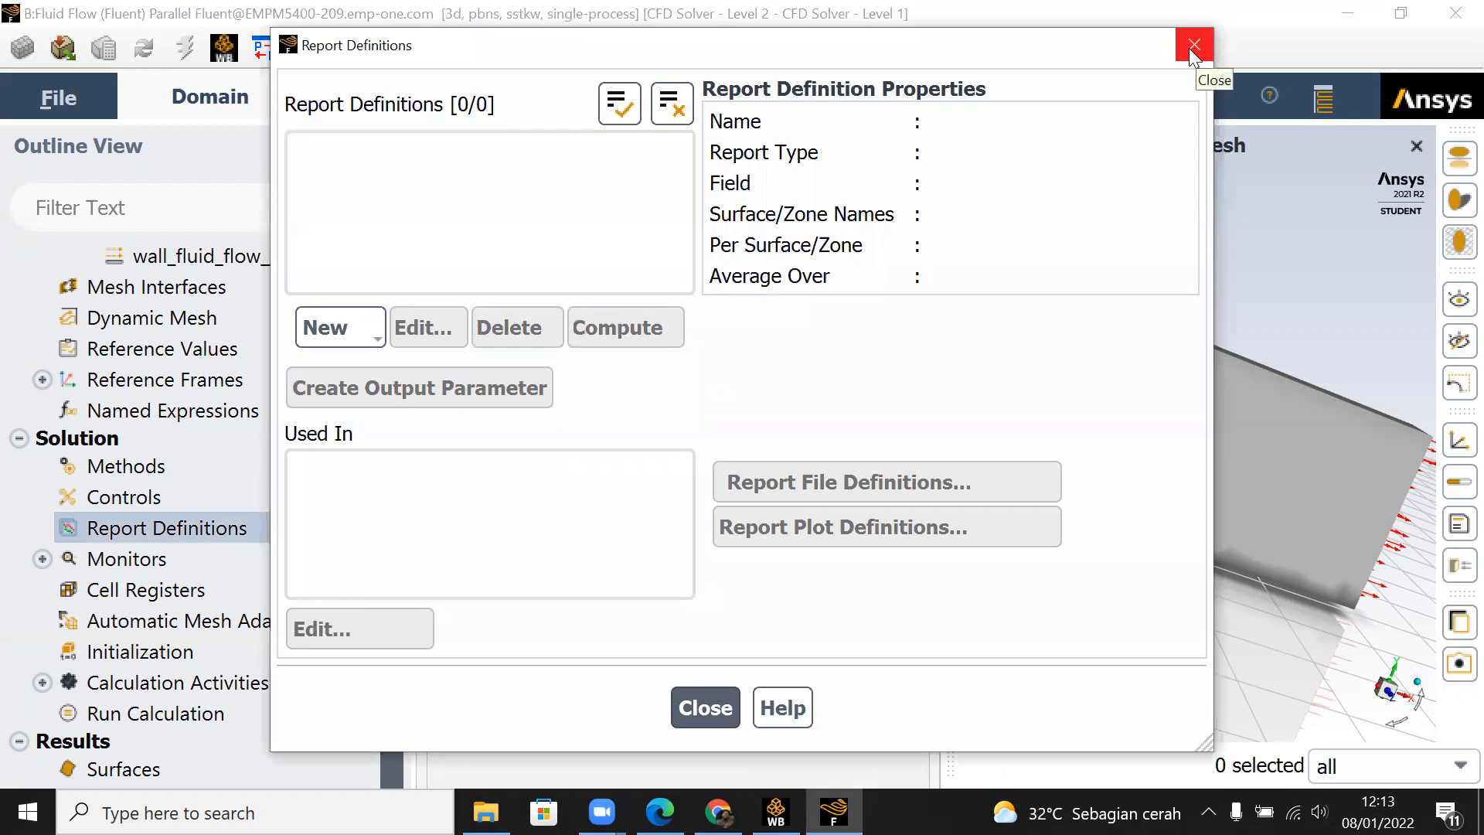
Step: Start a drag force report definition with the Drag Coefficient output for the wall_fluid_flow__cfx__ zone
{"action": "left_click", "coordinate": [376, 340]}
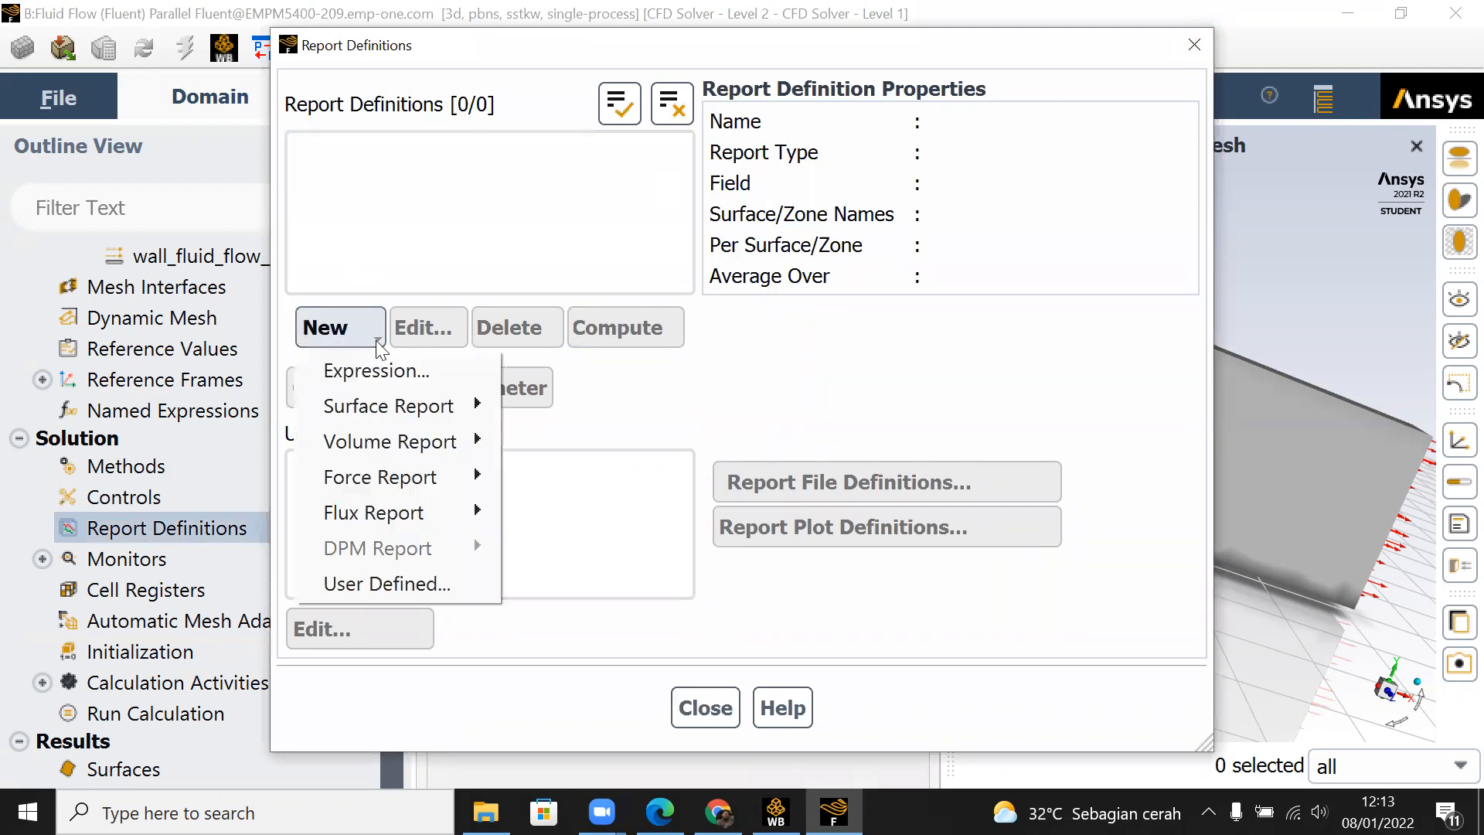
{"action": "mouse_move", "coordinate": [413, 413]}
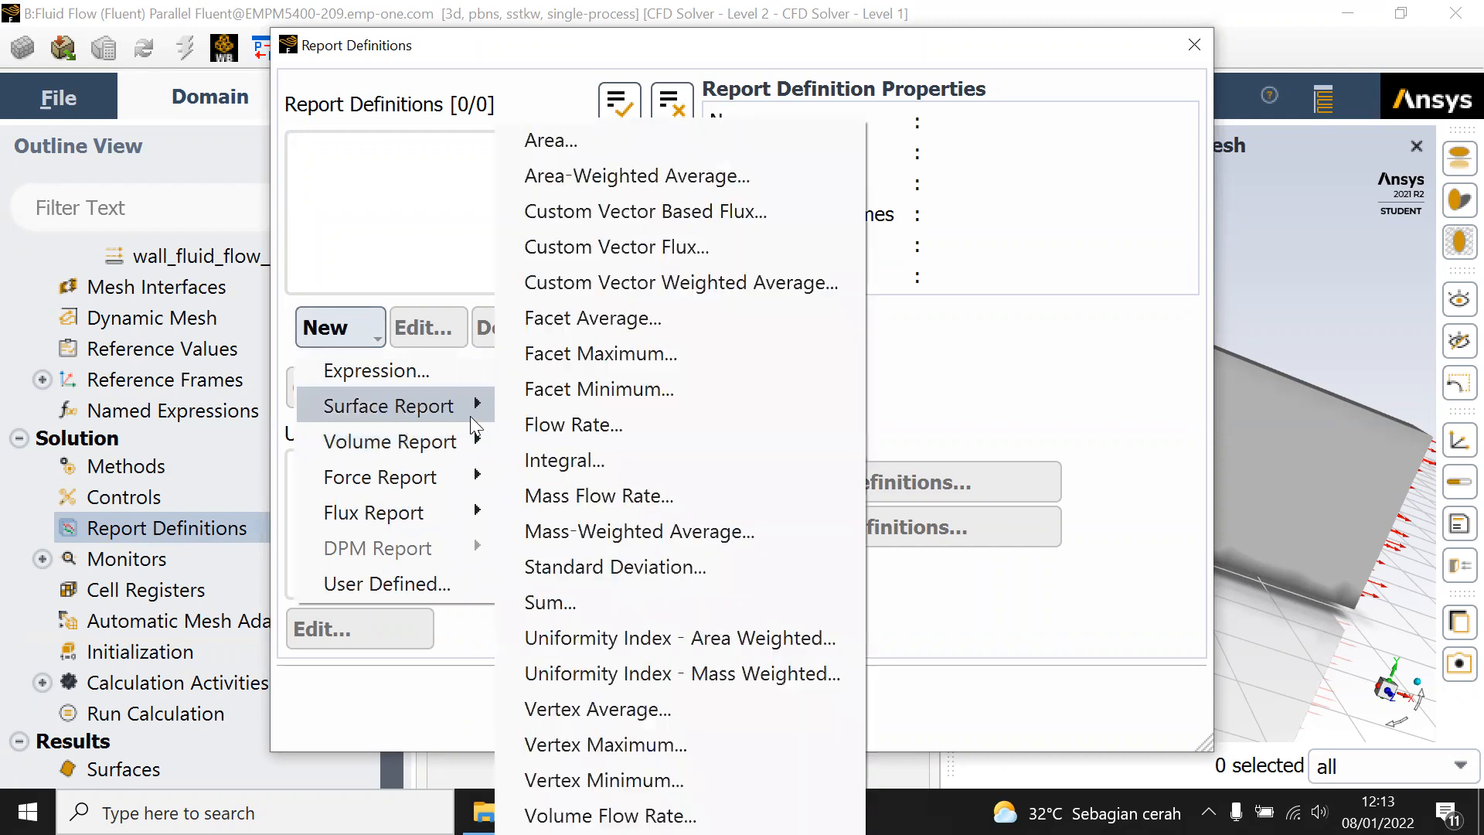
{"action": "mouse_move", "coordinate": [461, 483]}
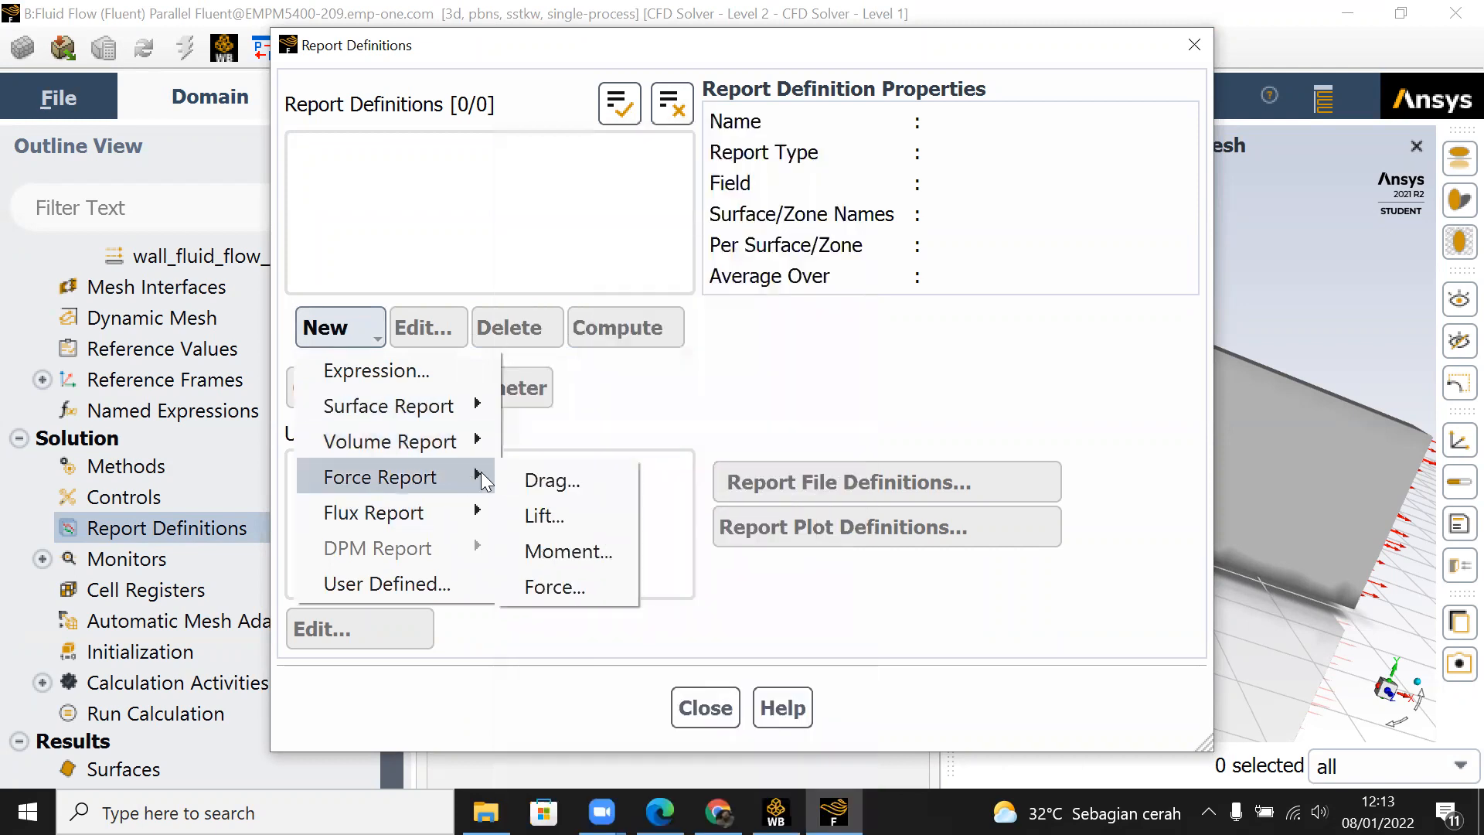
{"action": "left_click", "coordinate": [557, 478]}
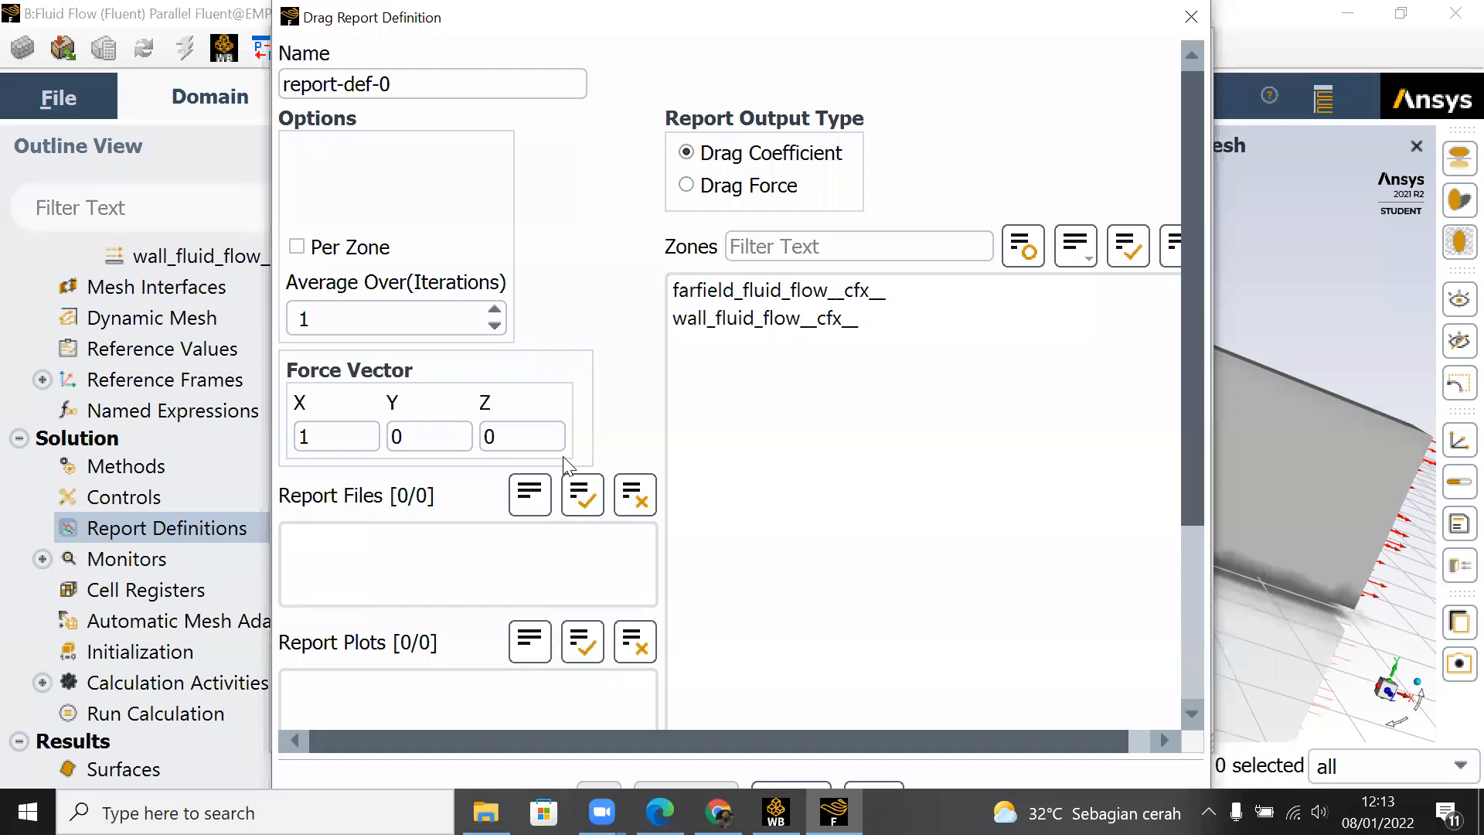
{"action": "left_click", "coordinate": [768, 325]}
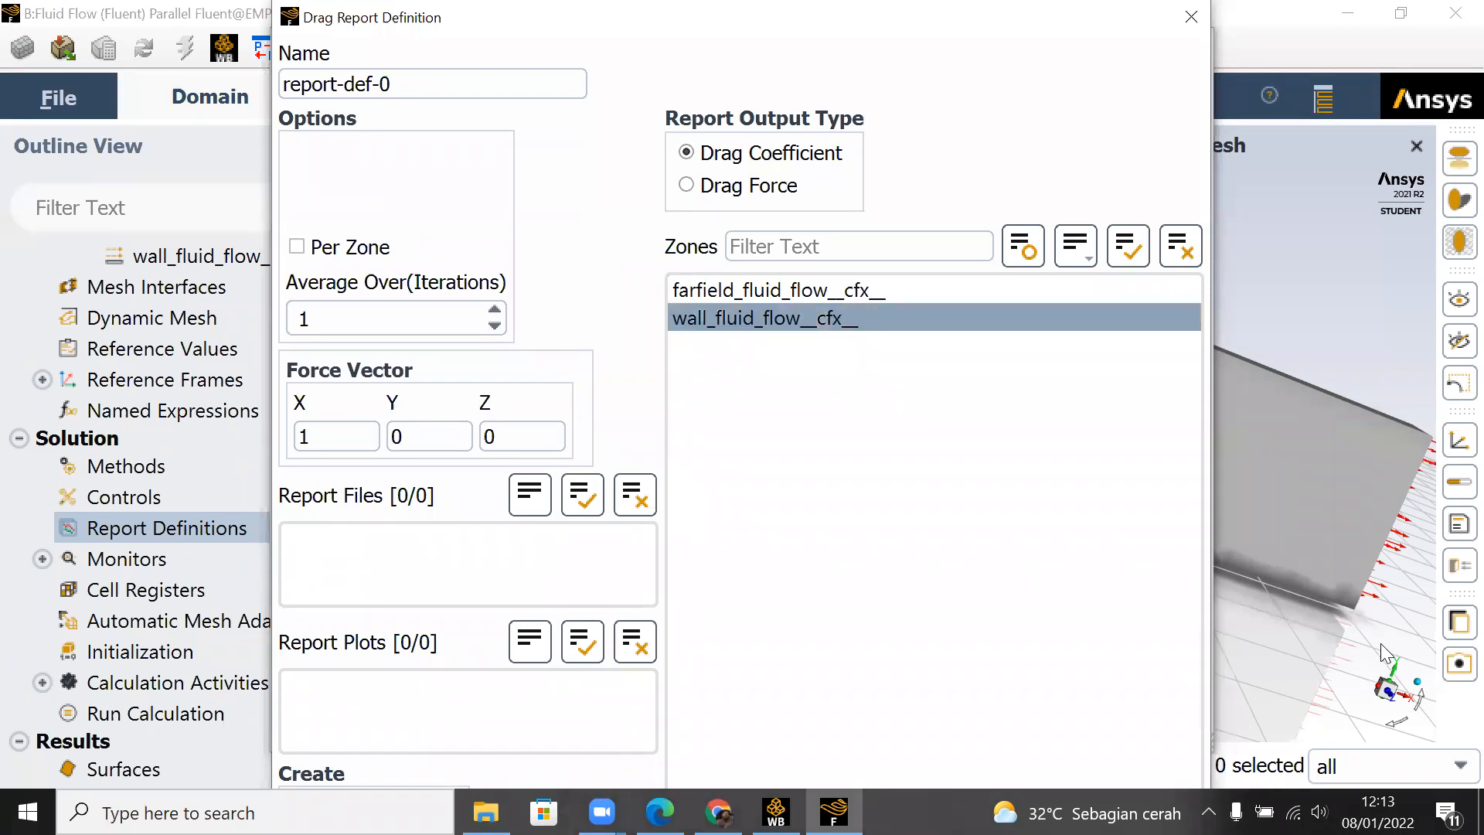
Step: Open PowerPoint 2016 in a maximized window and create a blank presentation
{"action": "left_click", "coordinate": [263, 813]}
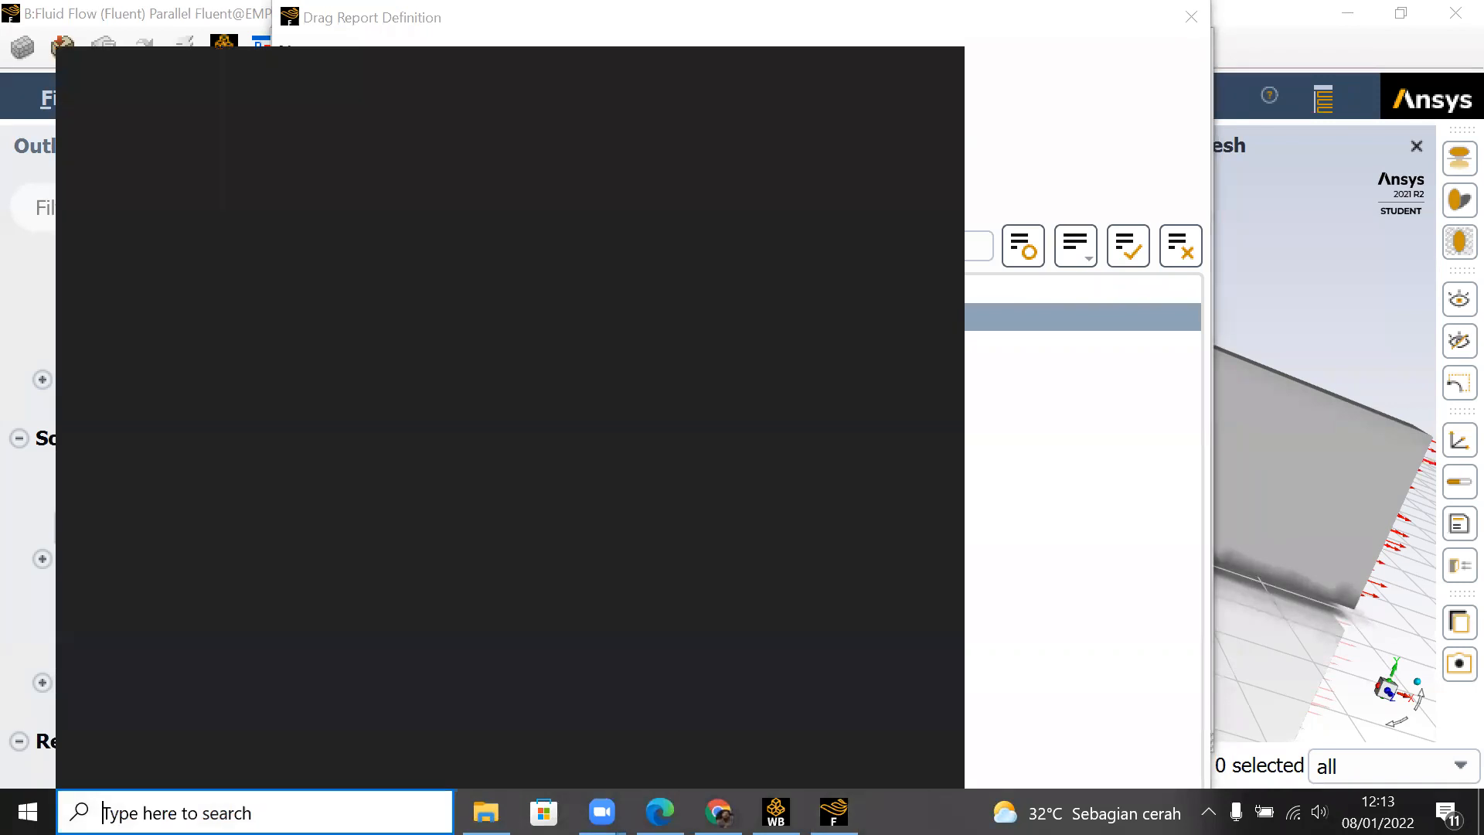
{"action": "type", "text": "pow"}
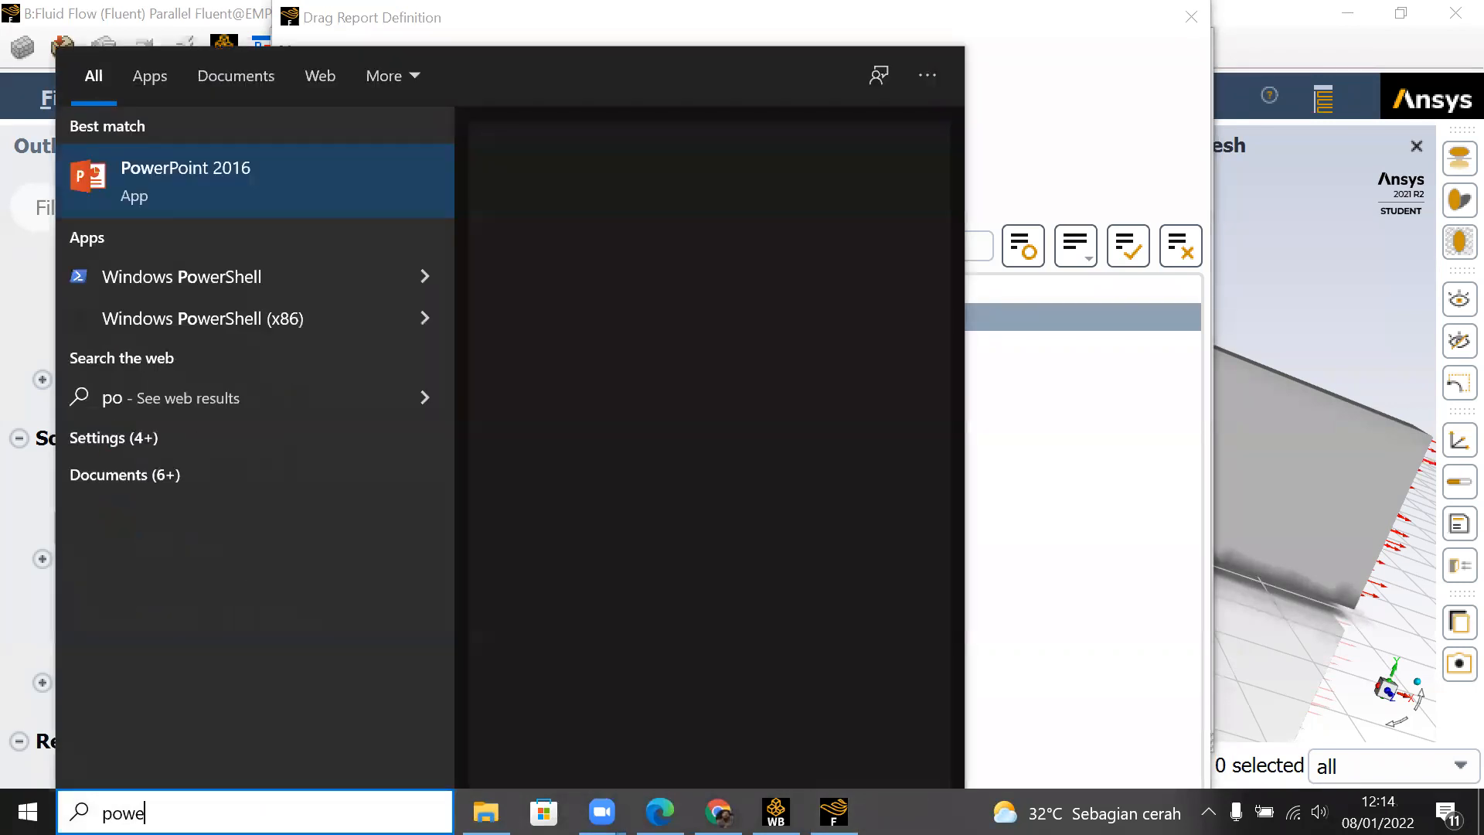
{"action": "type", "text": "e"}
{"action": "key", "text": "Return"}
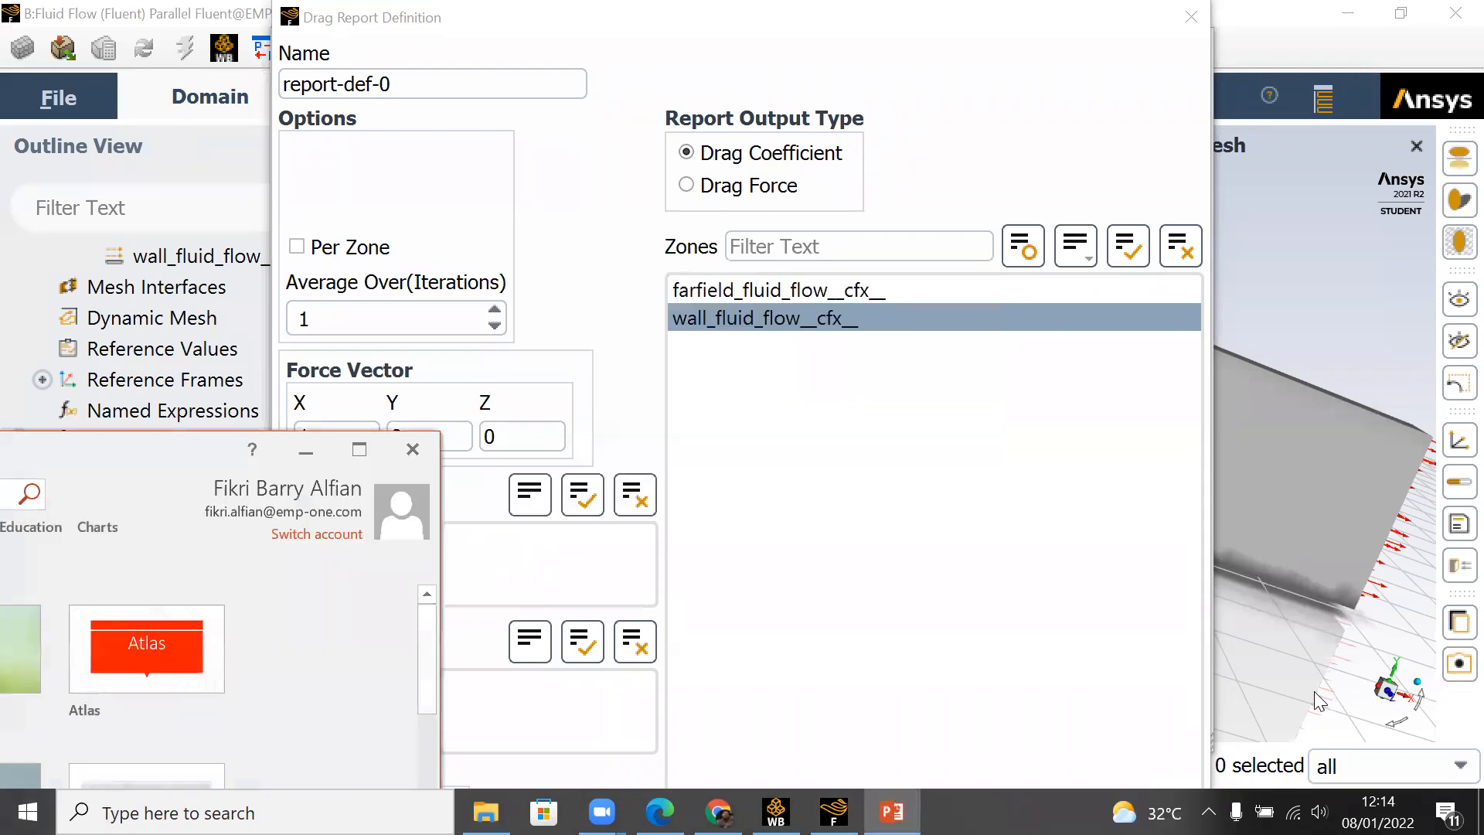
{"action": "left_click", "coordinate": [359, 449]}
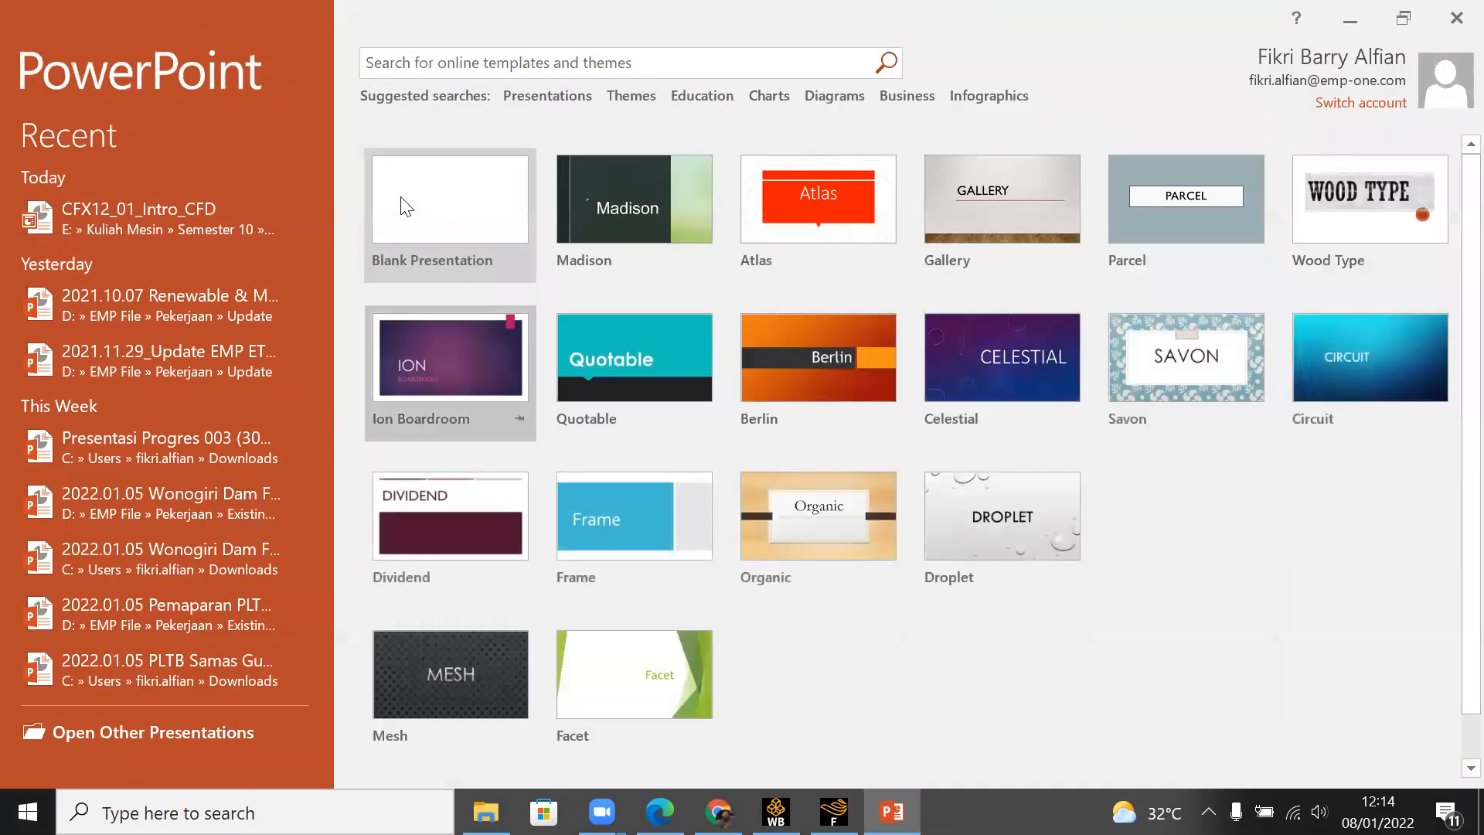
{"action": "left_click", "coordinate": [407, 205]}
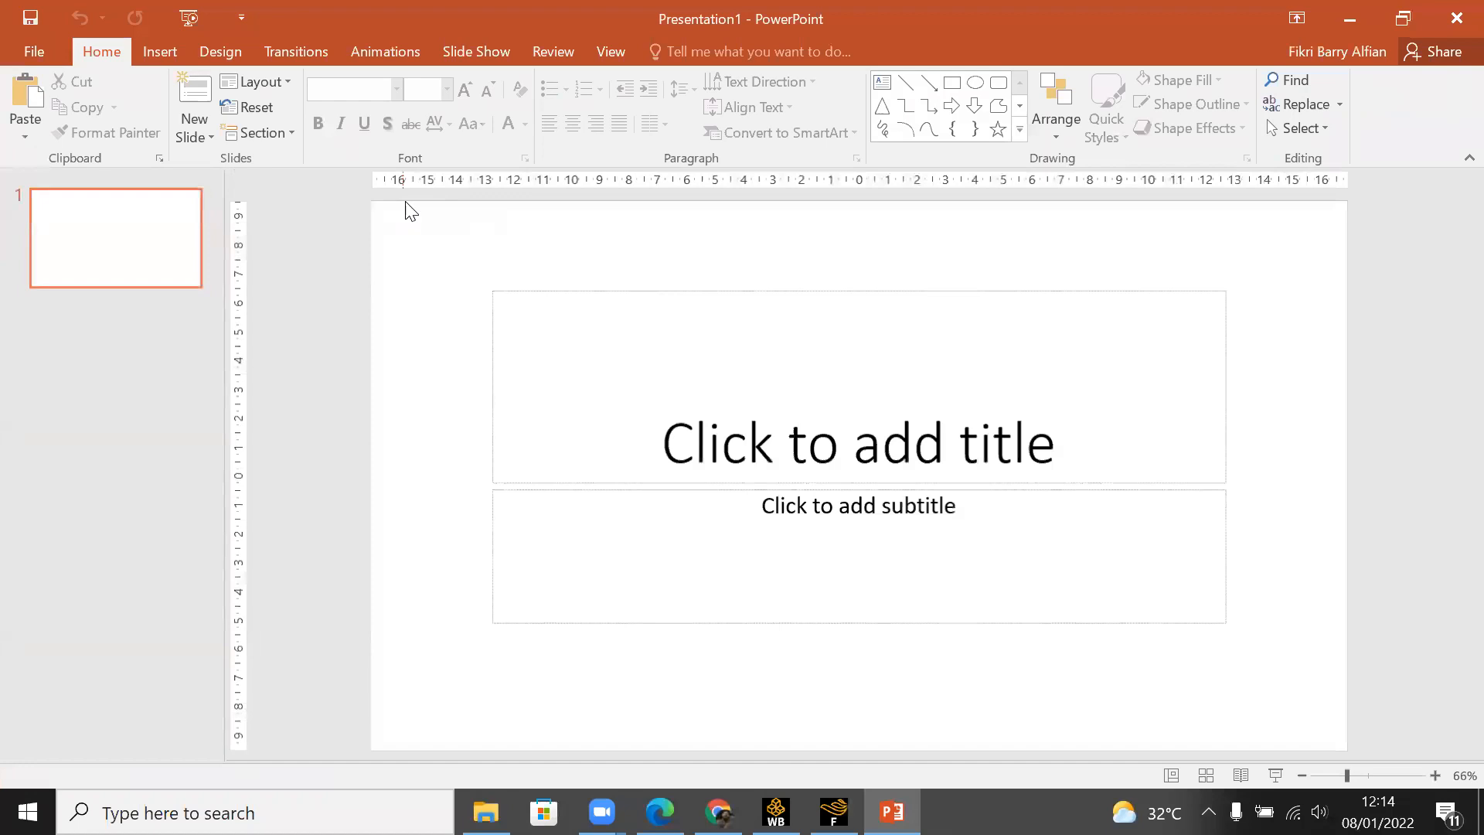
Step: Add a slide with the Blank layout and show it as a full-screen slide show
{"action": "left_click", "coordinate": [184, 140]}
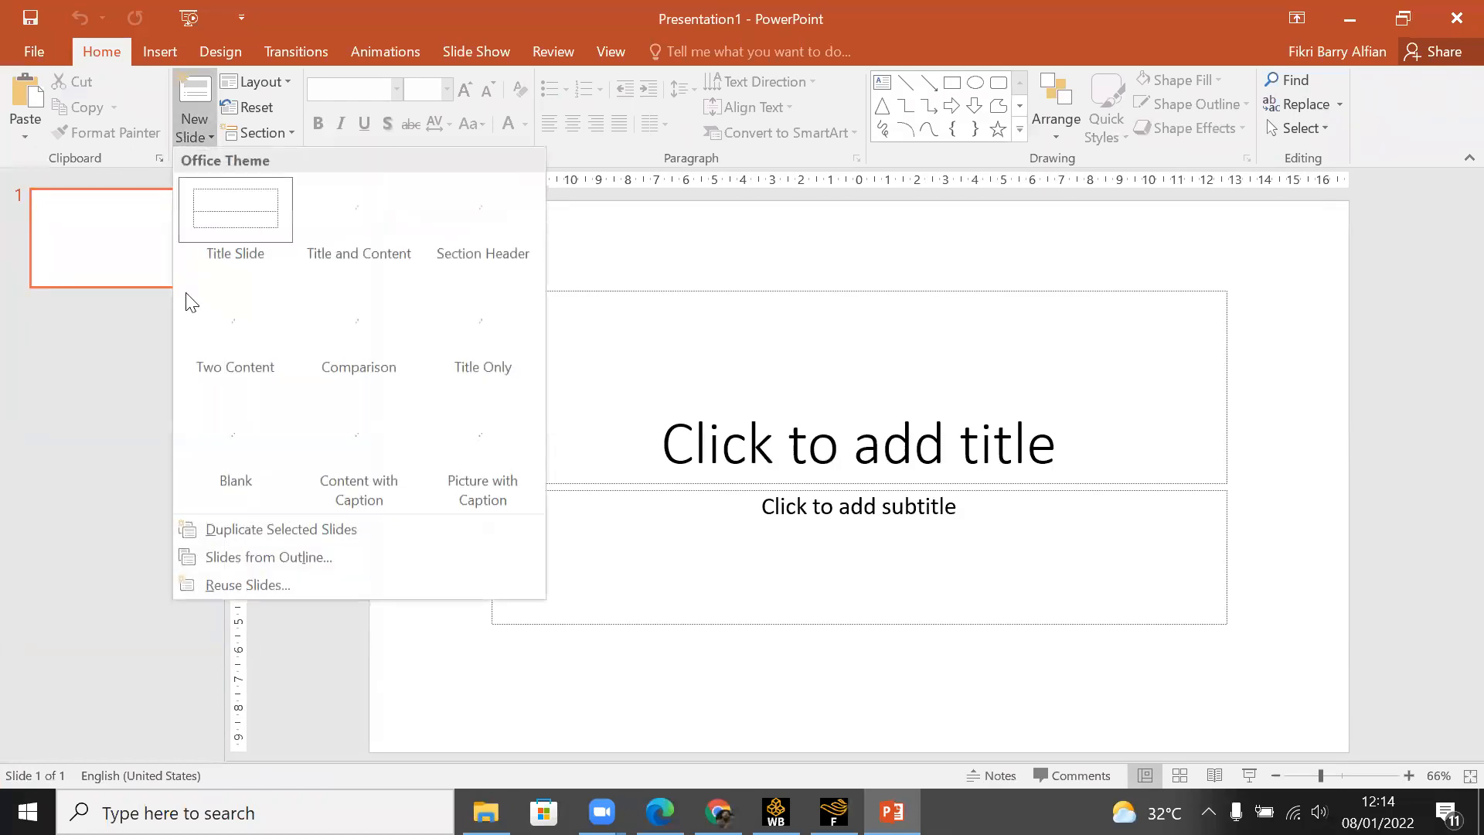
{"action": "left_click", "coordinate": [224, 440]}
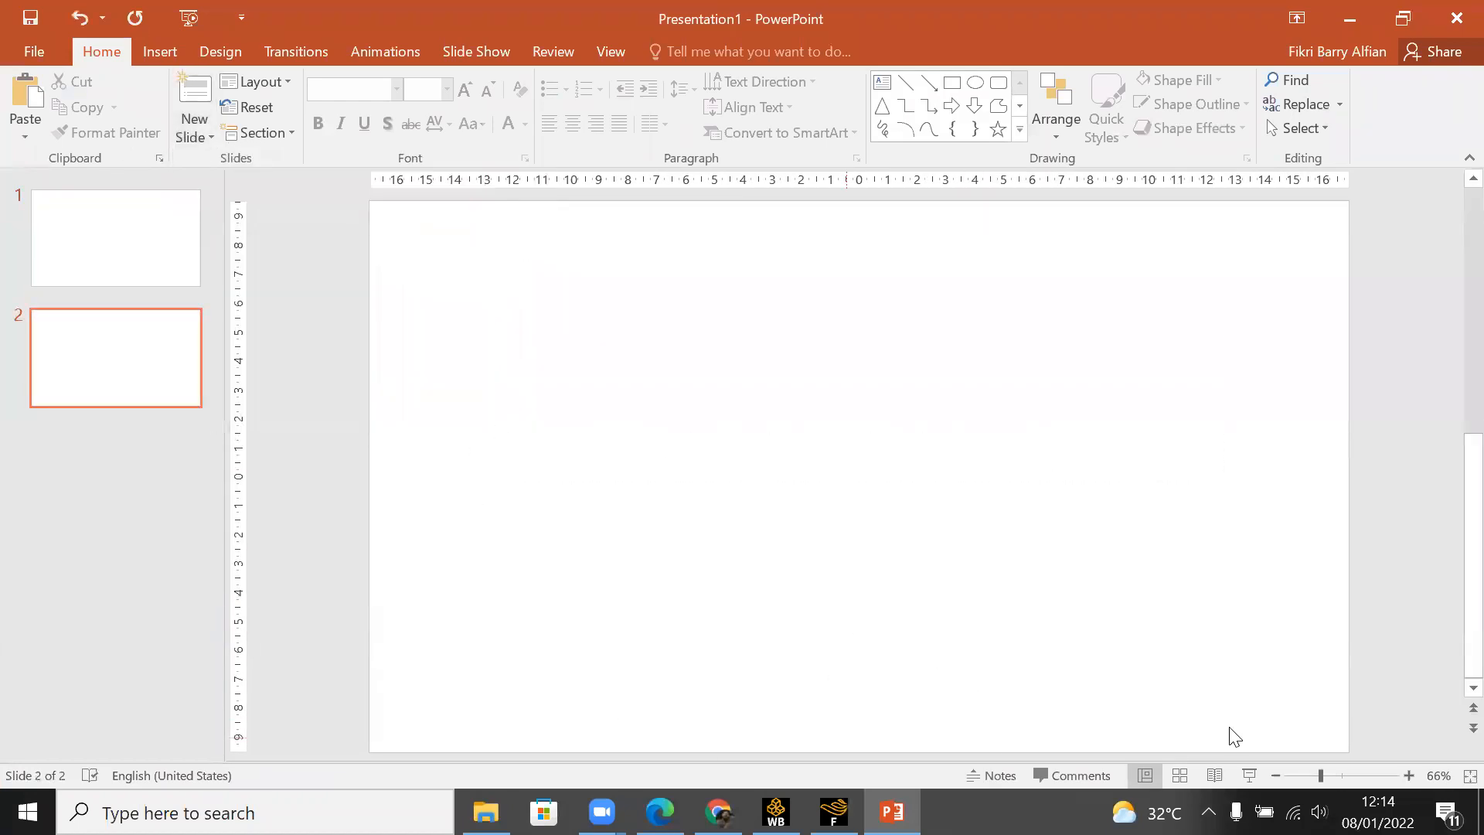
{"action": "left_click", "coordinate": [1249, 775]}
Step: Sketch a long, thin flat plate with the red Pen, and three incoming flow arrows to its left
{"action": "left_click", "coordinate": [110, 811]}
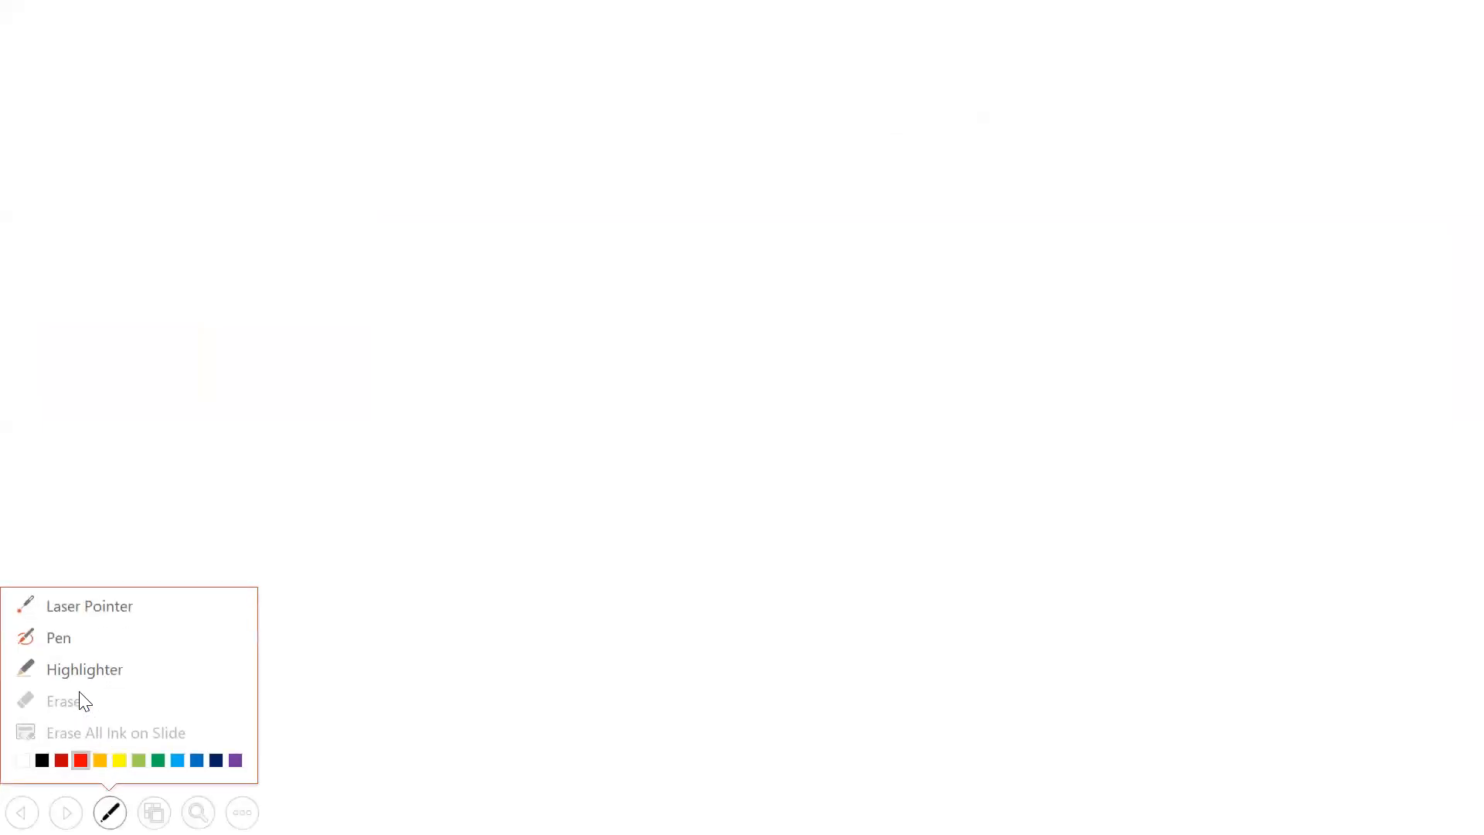
{"action": "left_click", "coordinate": [65, 639]}
{"action": "mouse_move", "coordinate": [1062, 339]}
{"action": "left_mouse_down"}
{"action": "mouse_move", "coordinate": [628, 354]}
{"action": "mouse_move", "coordinate": [658, 379]}
{"action": "mouse_move", "coordinate": [1073, 373]}
{"action": "left_mouse_up"}
{"action": "left_click_drag", "start_coordinate": [61, 295], "coordinate": [140, 295]}
{"action": "left_click_drag", "start_coordinate": [50, 357], "coordinate": [140, 349]}
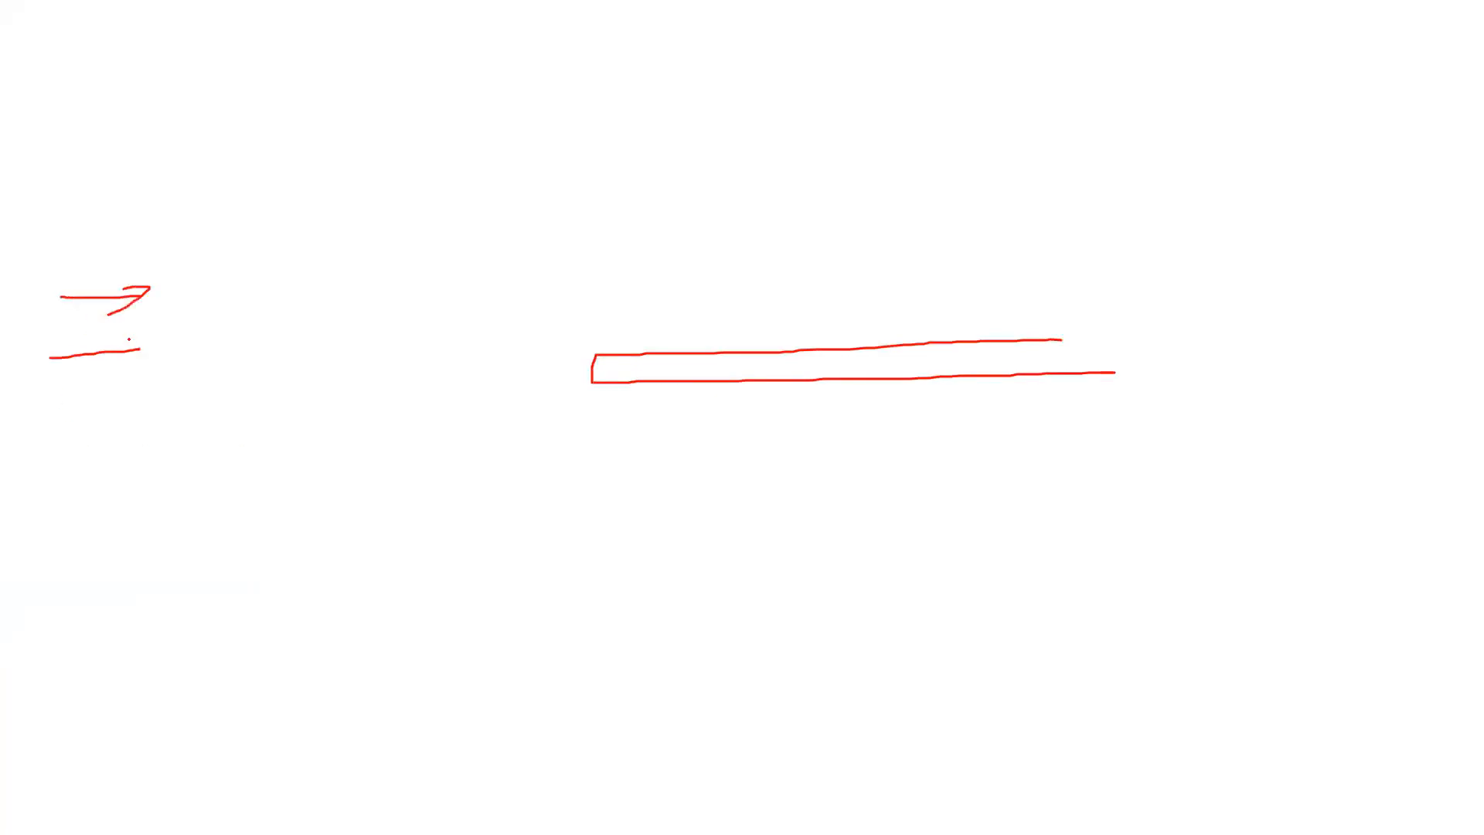
{"action": "mouse_move", "coordinate": [65, 403]}
{"action": "left_mouse_down"}
{"action": "mouse_move", "coordinate": [216, 403]}
{"action": "mouse_move", "coordinate": [141, 456]}
{"action": "left_mouse_up"}
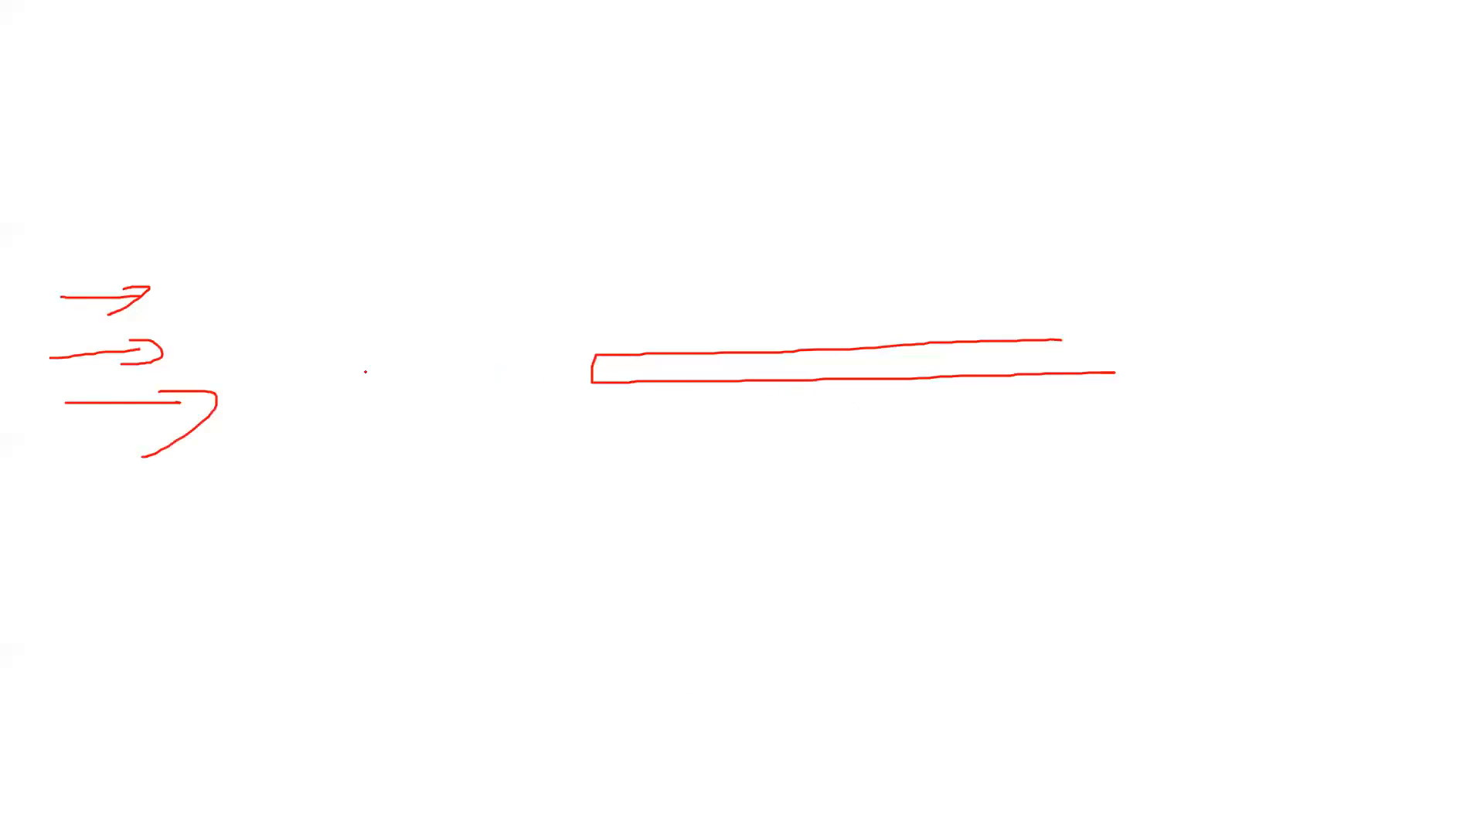
Step: Draw double-headed horizontal and vertical arrows crossing at the plate's leading edge, and end the slide show keeping the ink annotations
{"action": "left_click_drag", "start_coordinate": [407, 367], "coordinate": [696, 363]}
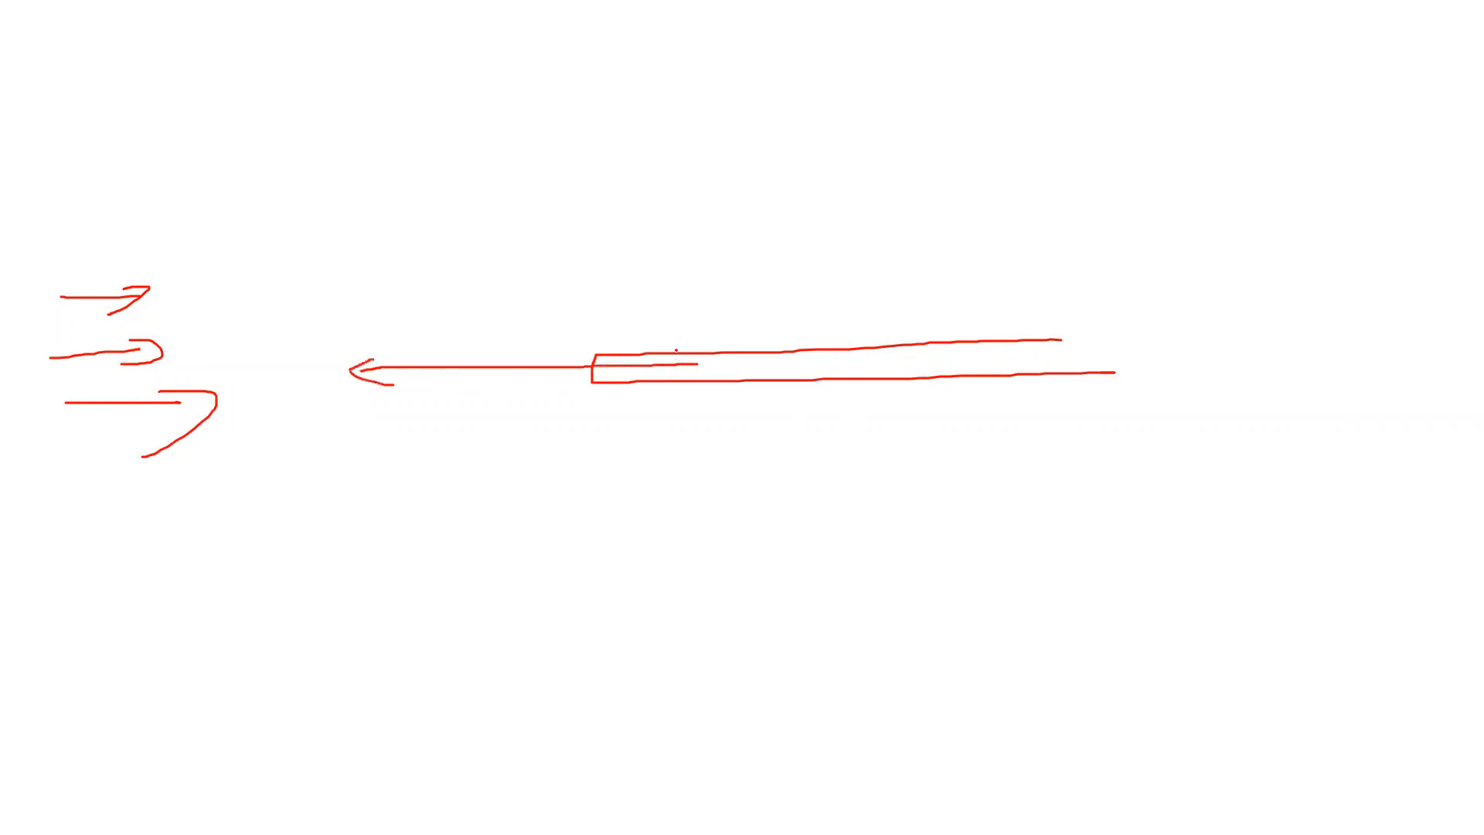
{"action": "left_click_drag", "start_coordinate": [631, 556], "coordinate": [606, 207]}
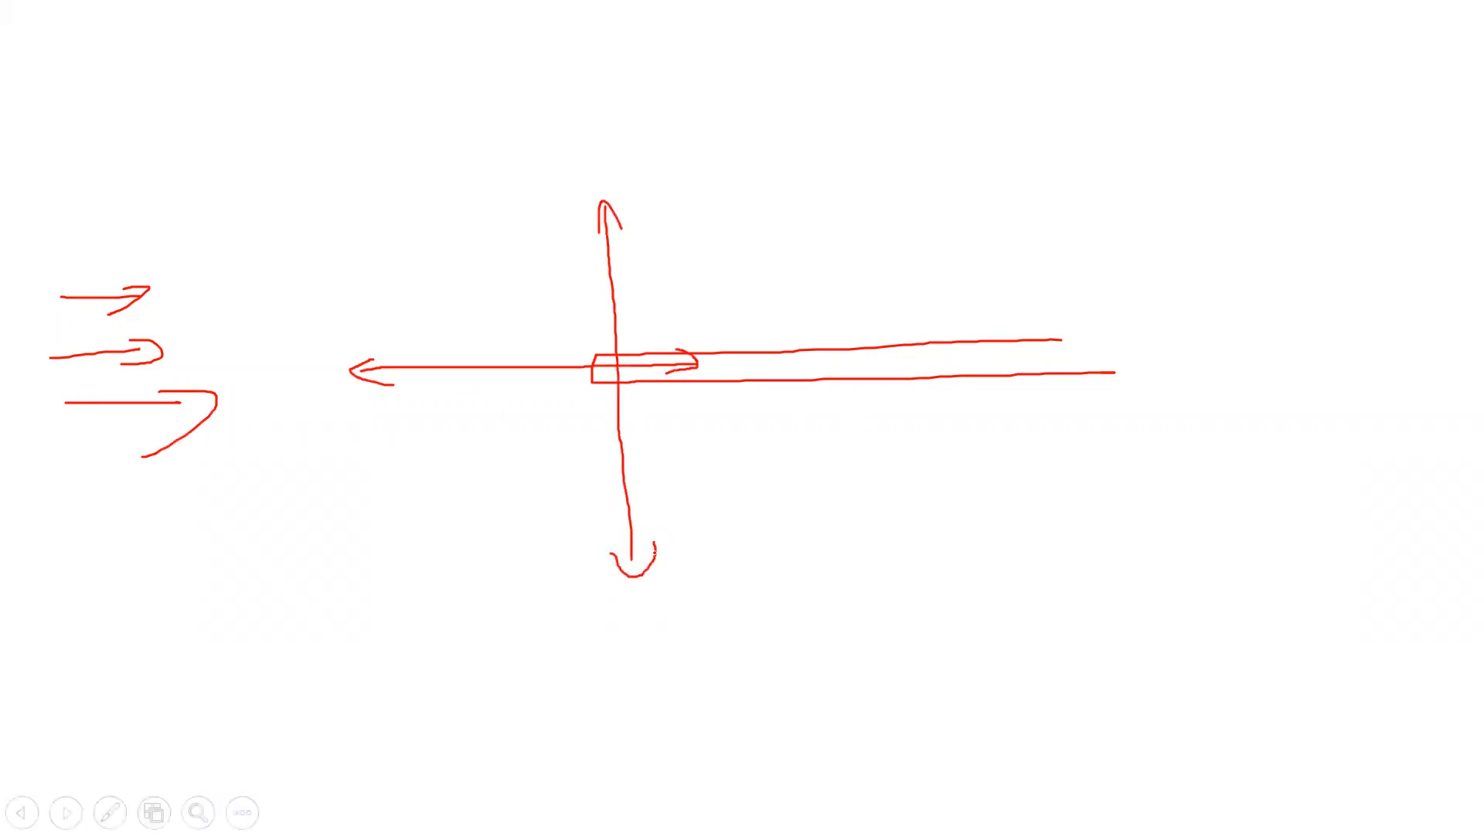
{"action": "key", "text": "Escape"}
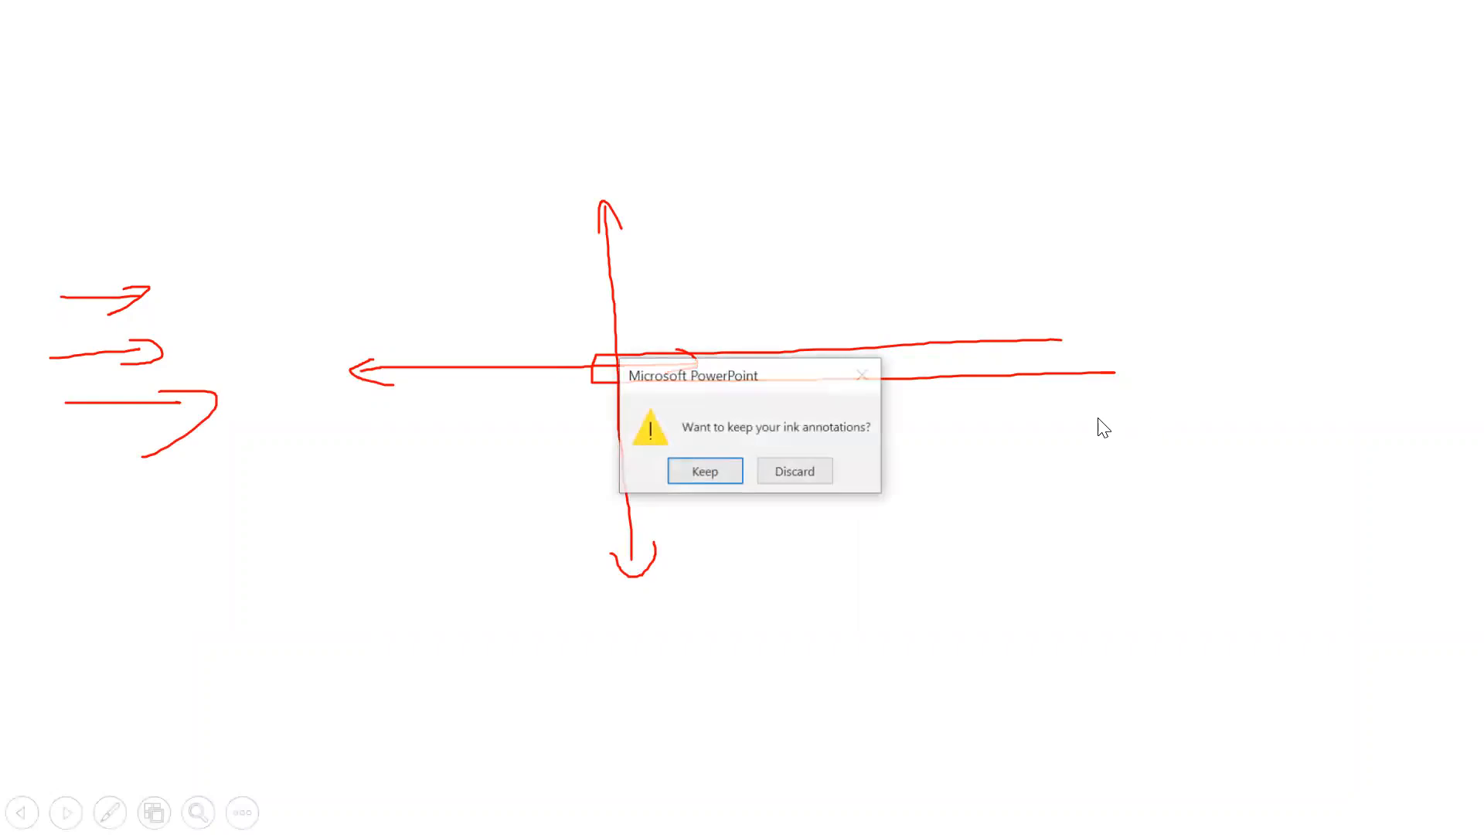
{"action": "left_click", "coordinate": [703, 472]}
Step: Switch back to Fluent and close the drag report definition without saving it
{"action": "left_click", "coordinate": [834, 812]}
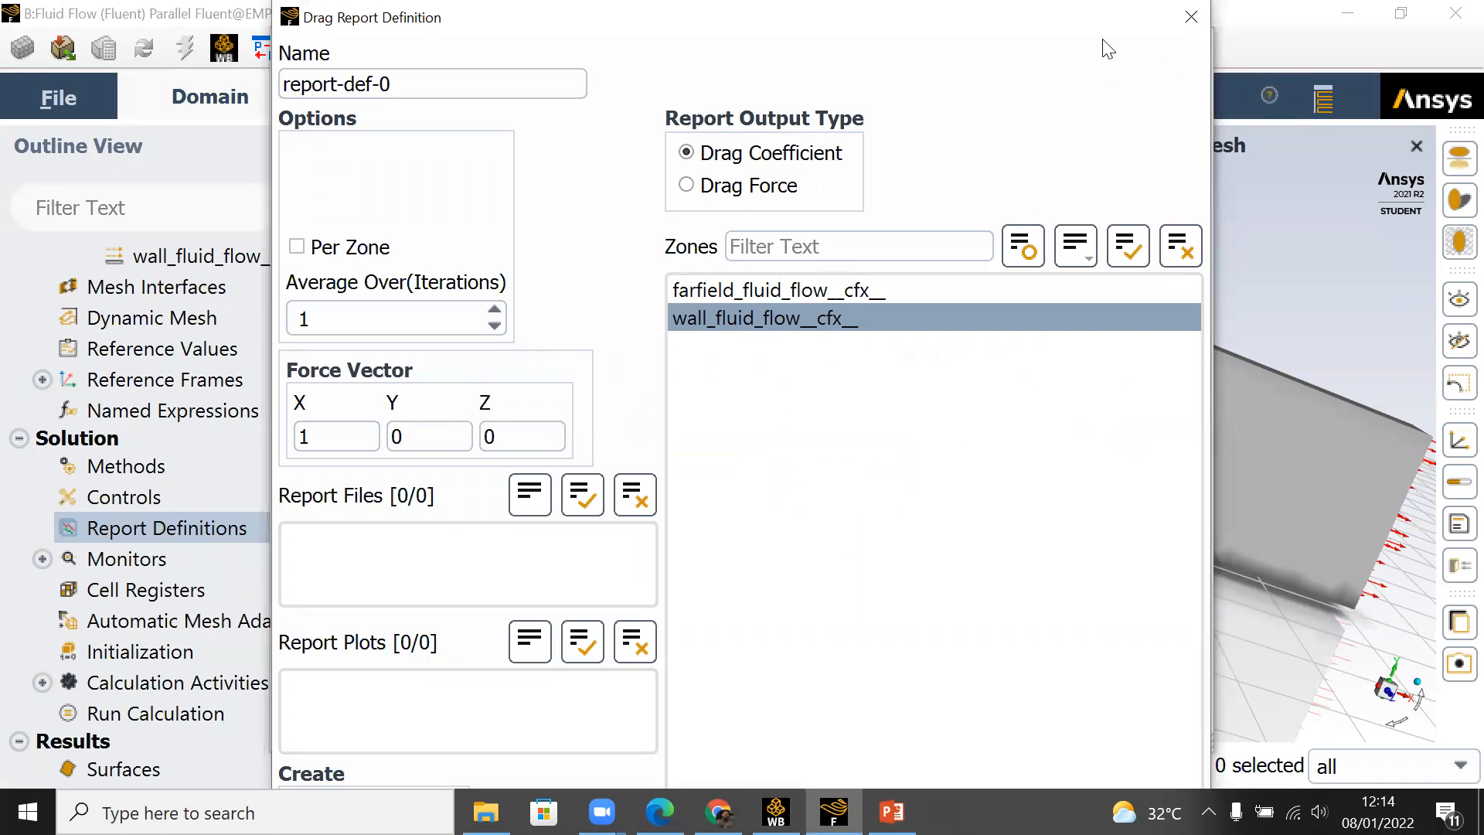
{"action": "left_click_drag", "start_coordinate": [1092, 15], "coordinate": [1114, 127]}
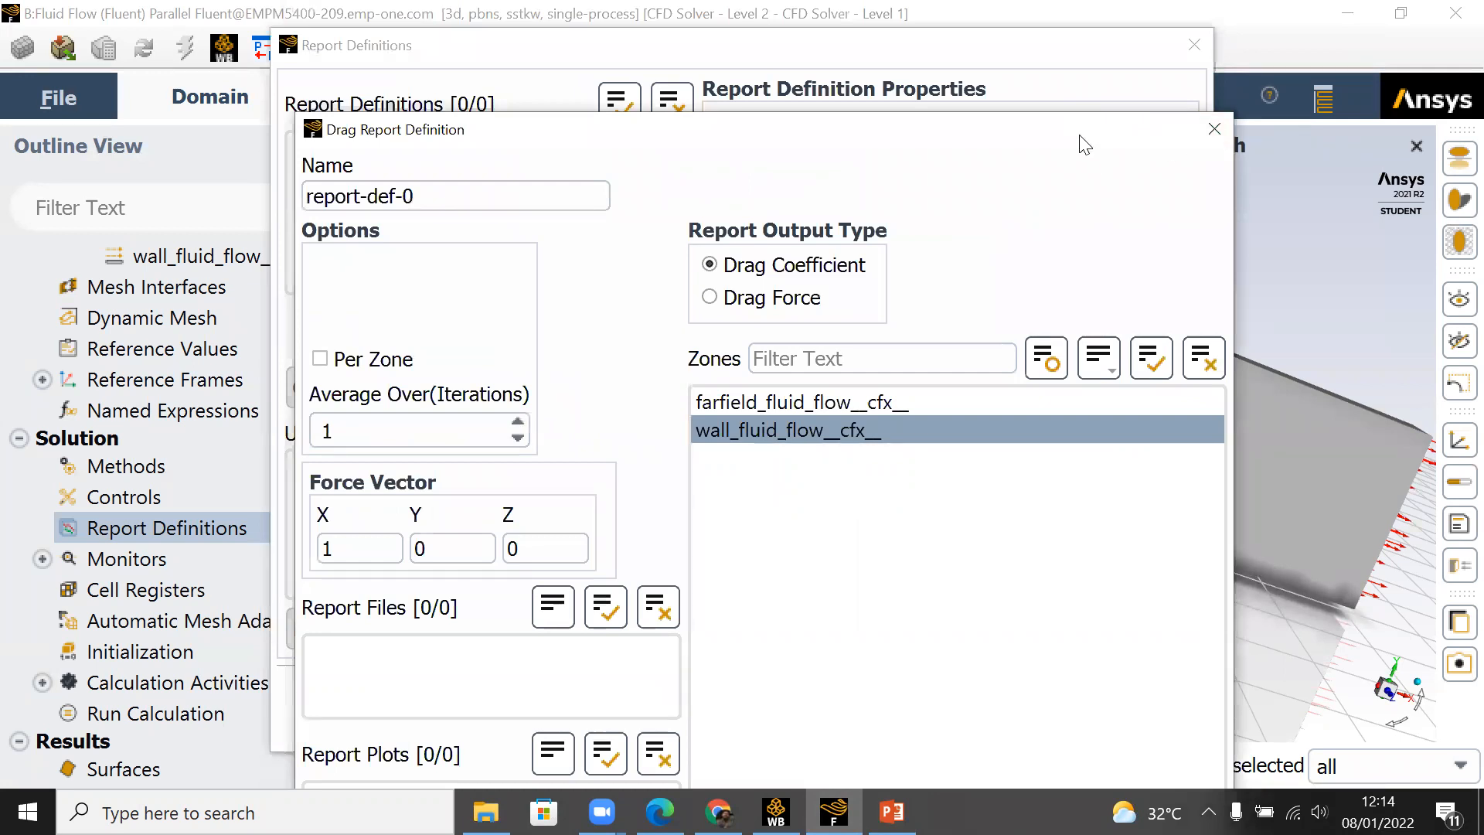
{"action": "left_click_drag", "start_coordinate": [1082, 137], "coordinate": [1138, 41]}
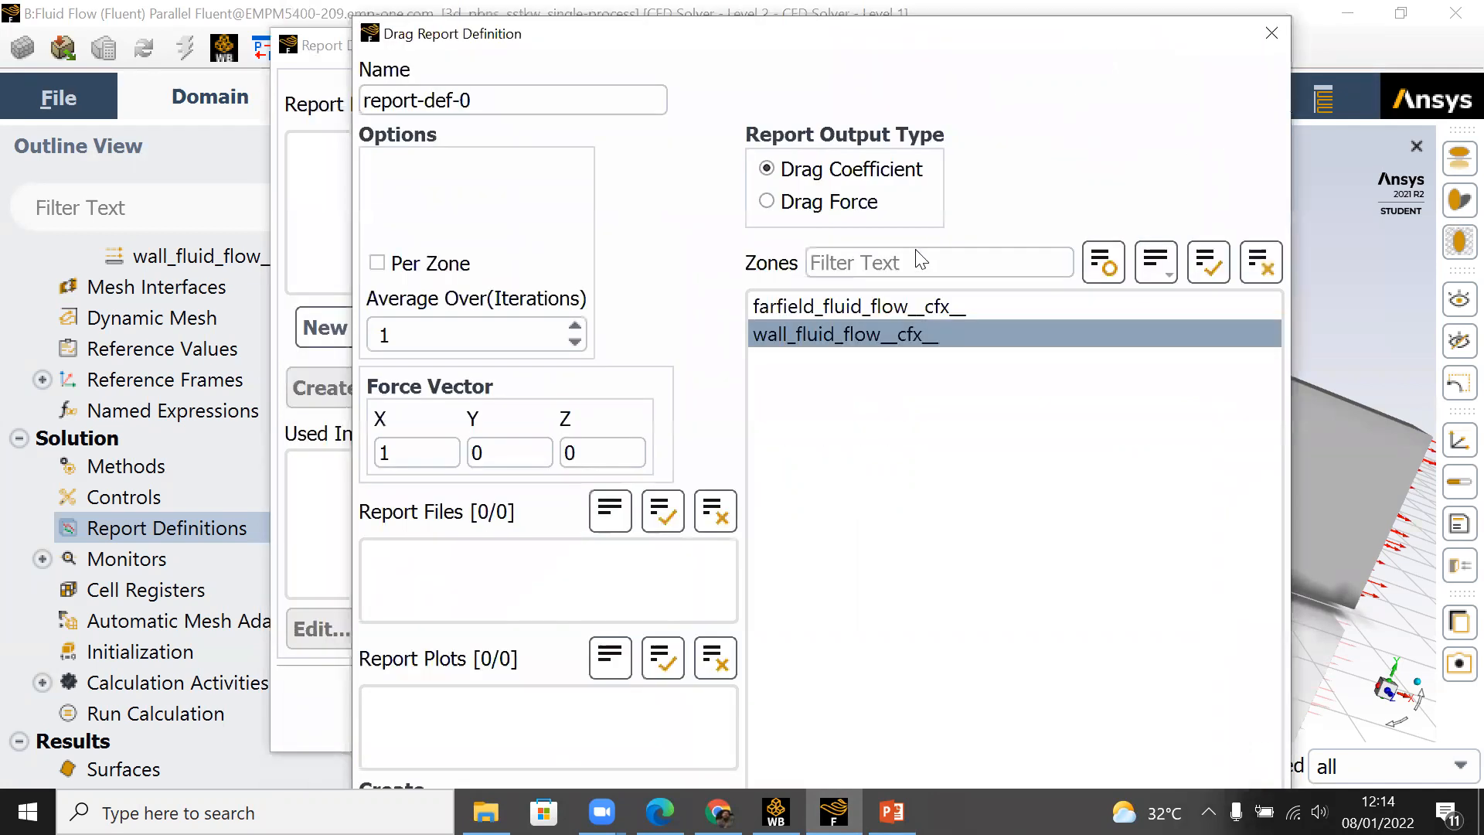
{"action": "left_click", "coordinate": [1277, 40]}
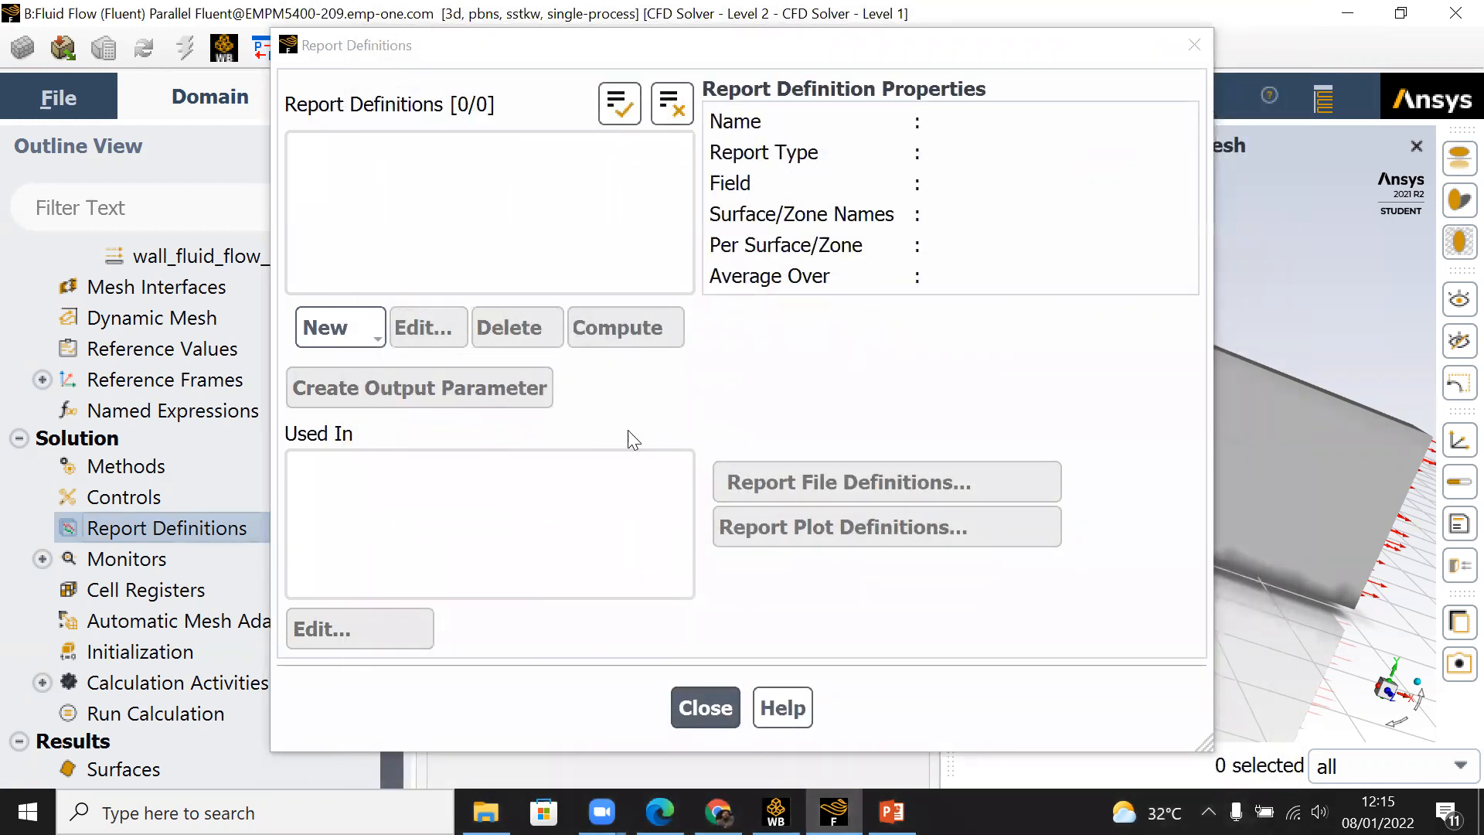
{"action": "left_click", "coordinate": [368, 336]}
{"action": "mouse_move", "coordinate": [435, 480]}
{"action": "left_click", "coordinate": [541, 477]}
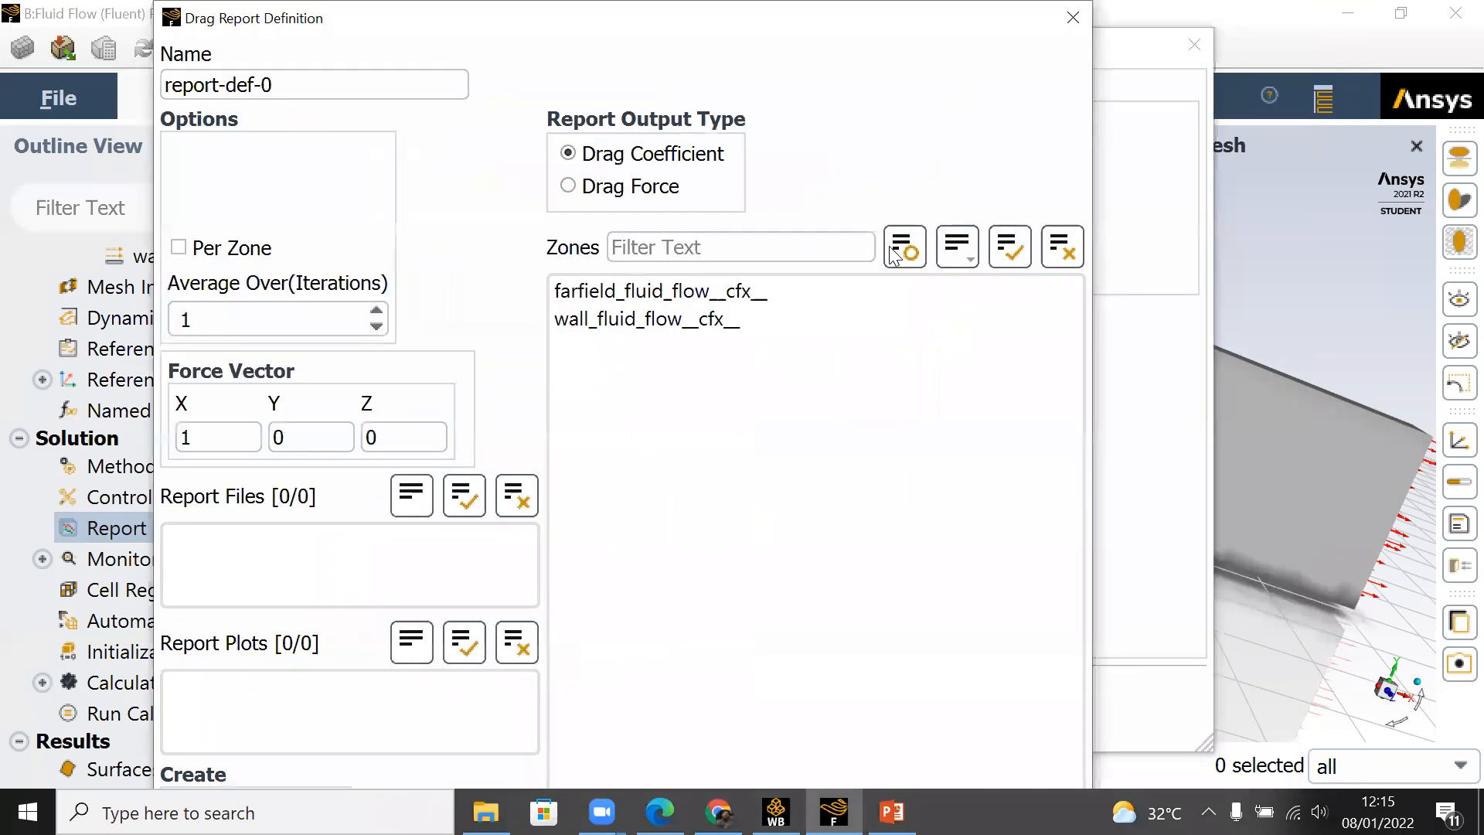
{"action": "left_click", "coordinate": [629, 320]}
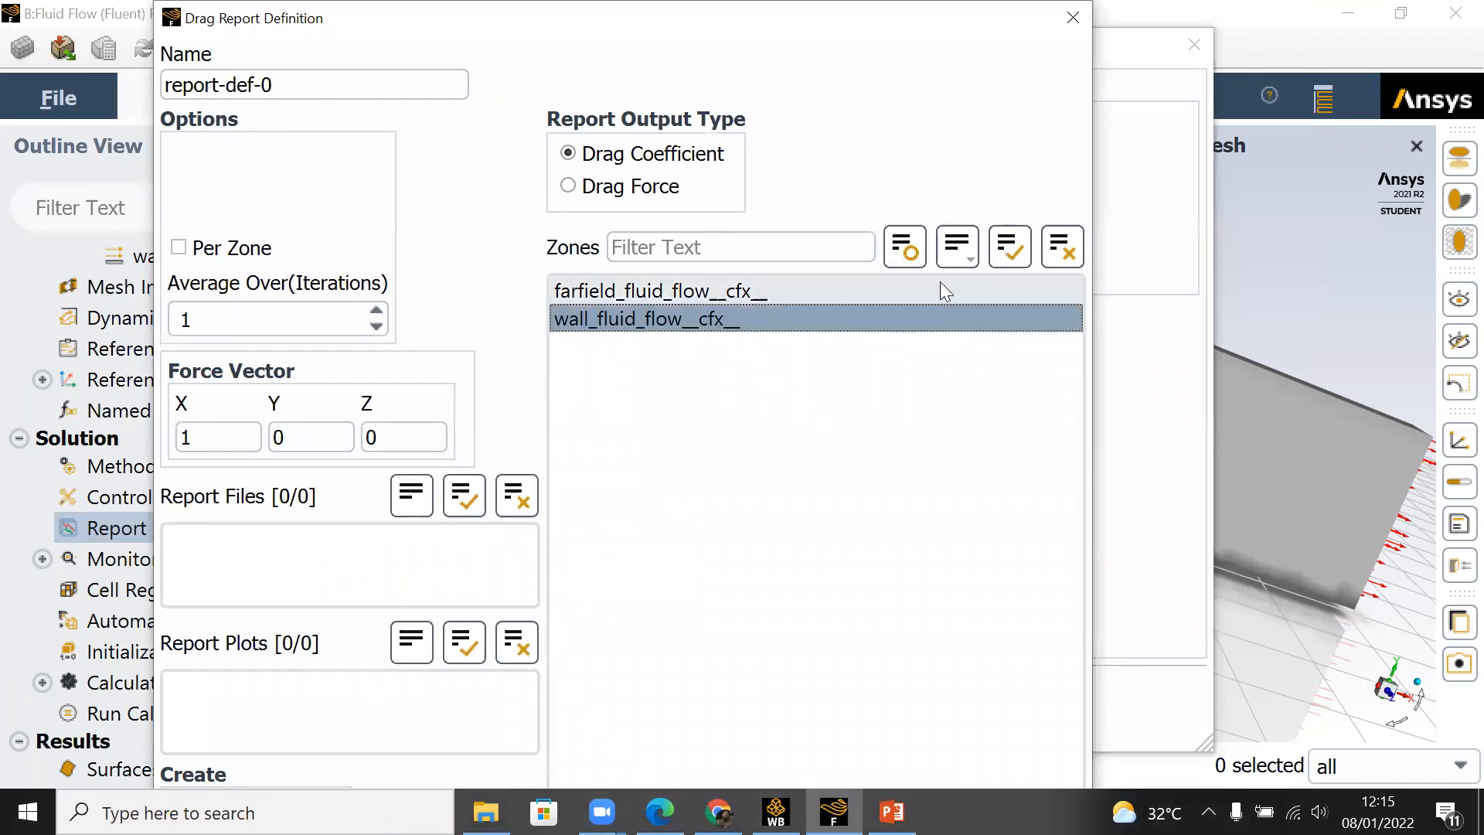
{"action": "left_click", "coordinate": [1007, 252]}
{"action": "left_click", "coordinate": [685, 322]}
{"action": "left_click", "coordinate": [702, 291]}
{"action": "left_click", "coordinate": [708, 325]}
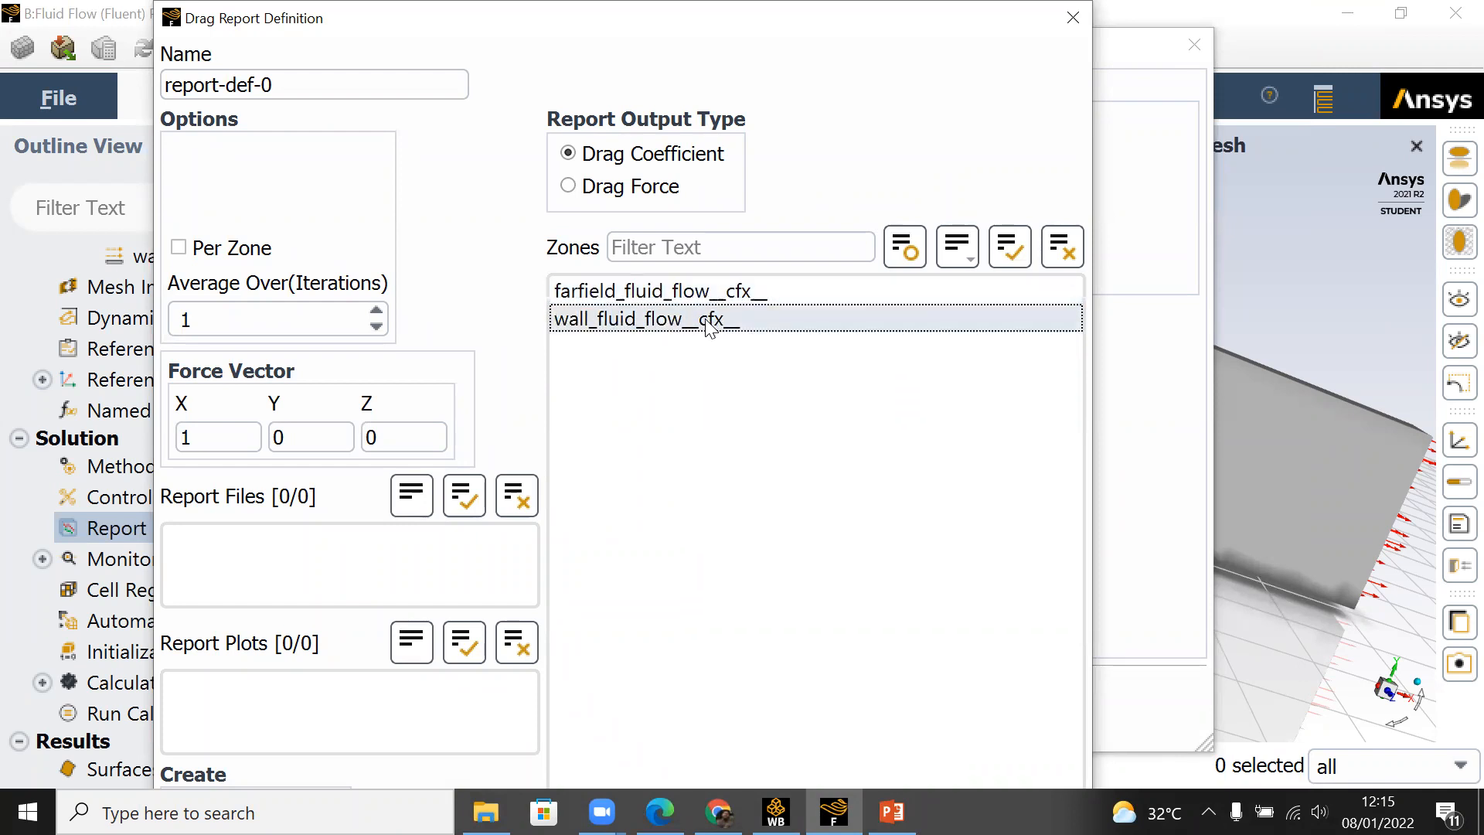
{"action": "left_click", "coordinate": [1010, 248]}
{"action": "left_click", "coordinate": [634, 317]}
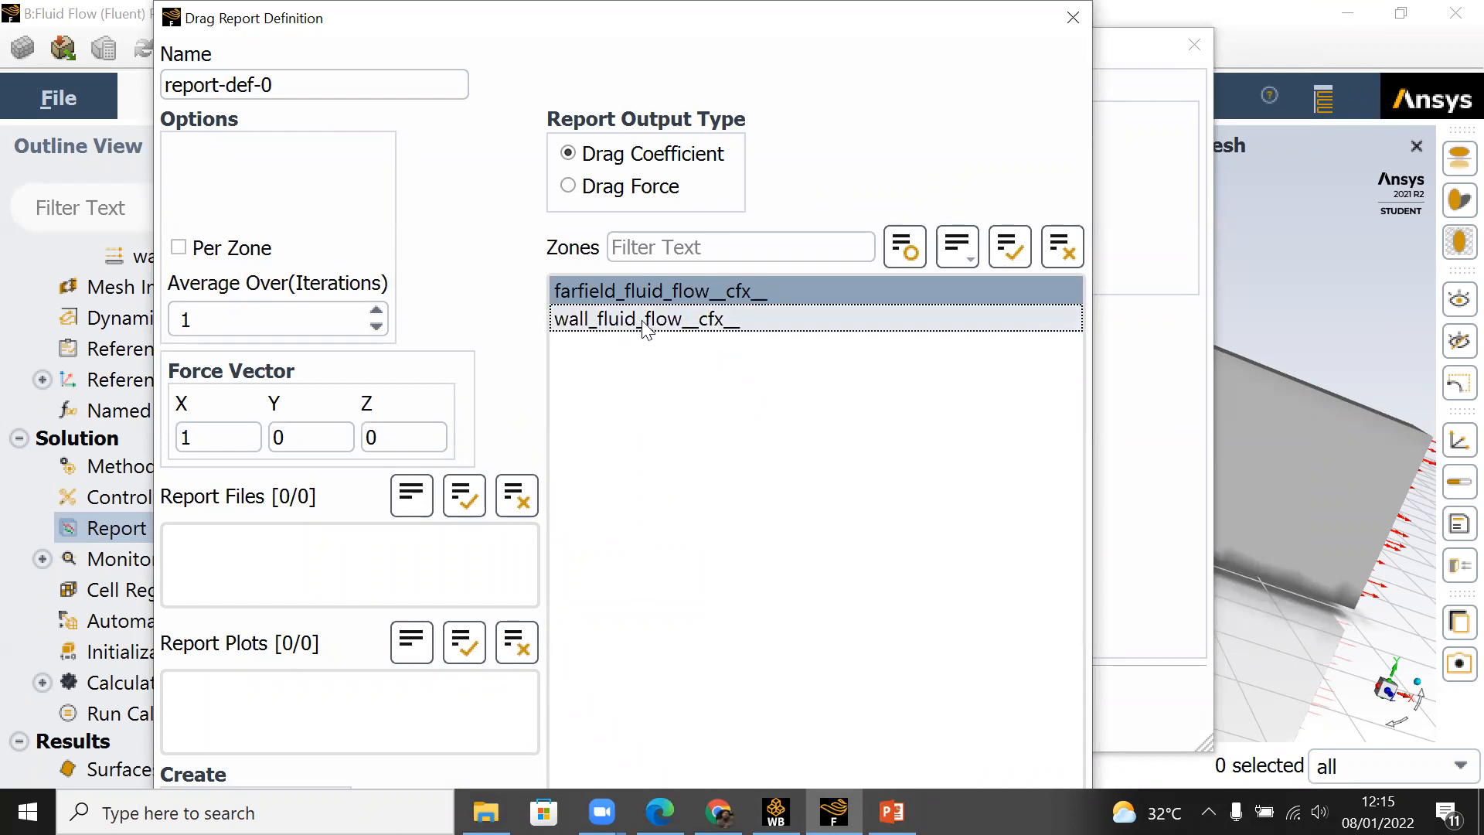
{"action": "right_click", "coordinate": [699, 324]}
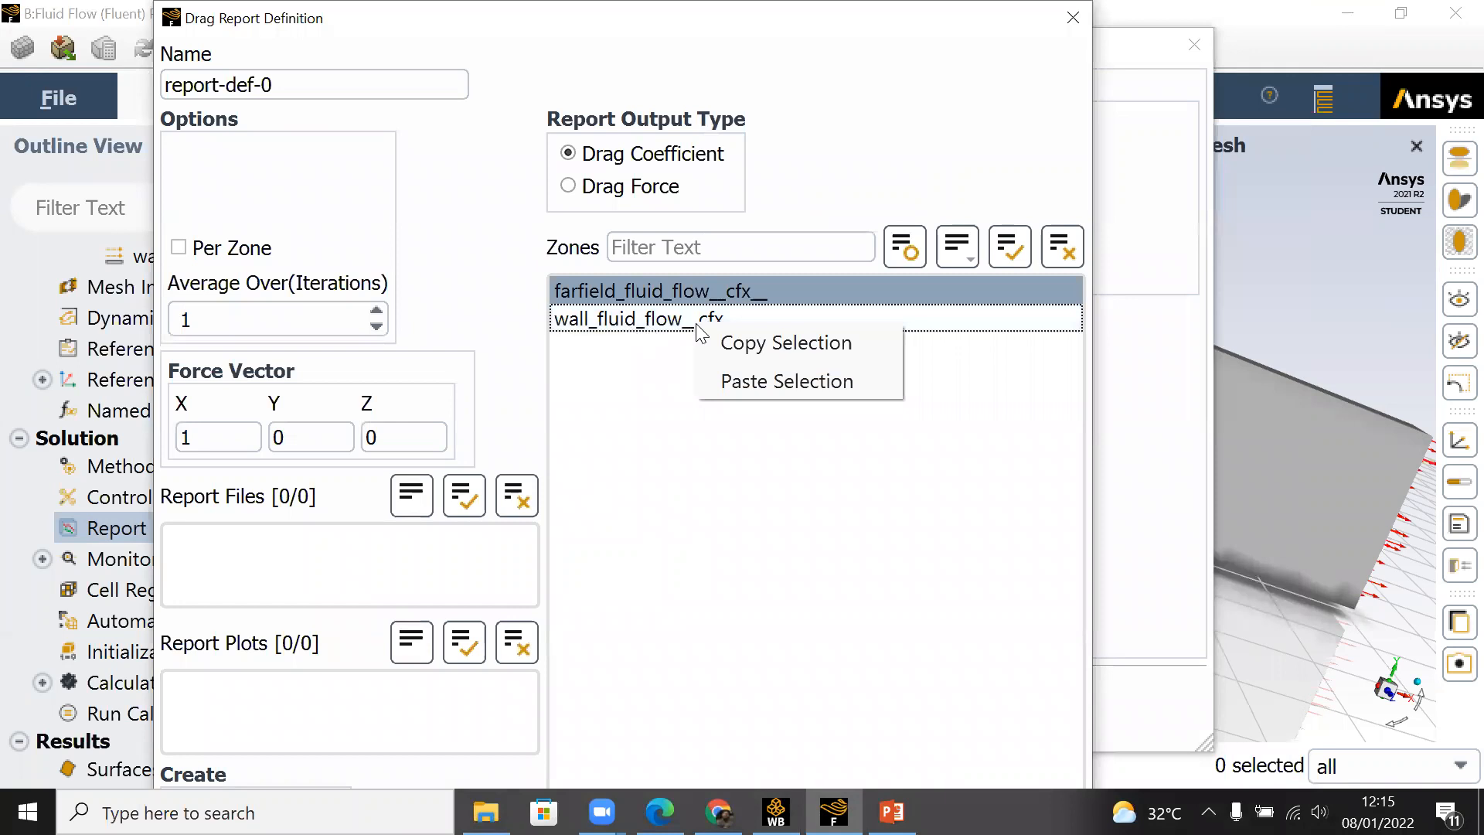
{"action": "left_click", "coordinate": [618, 334]}
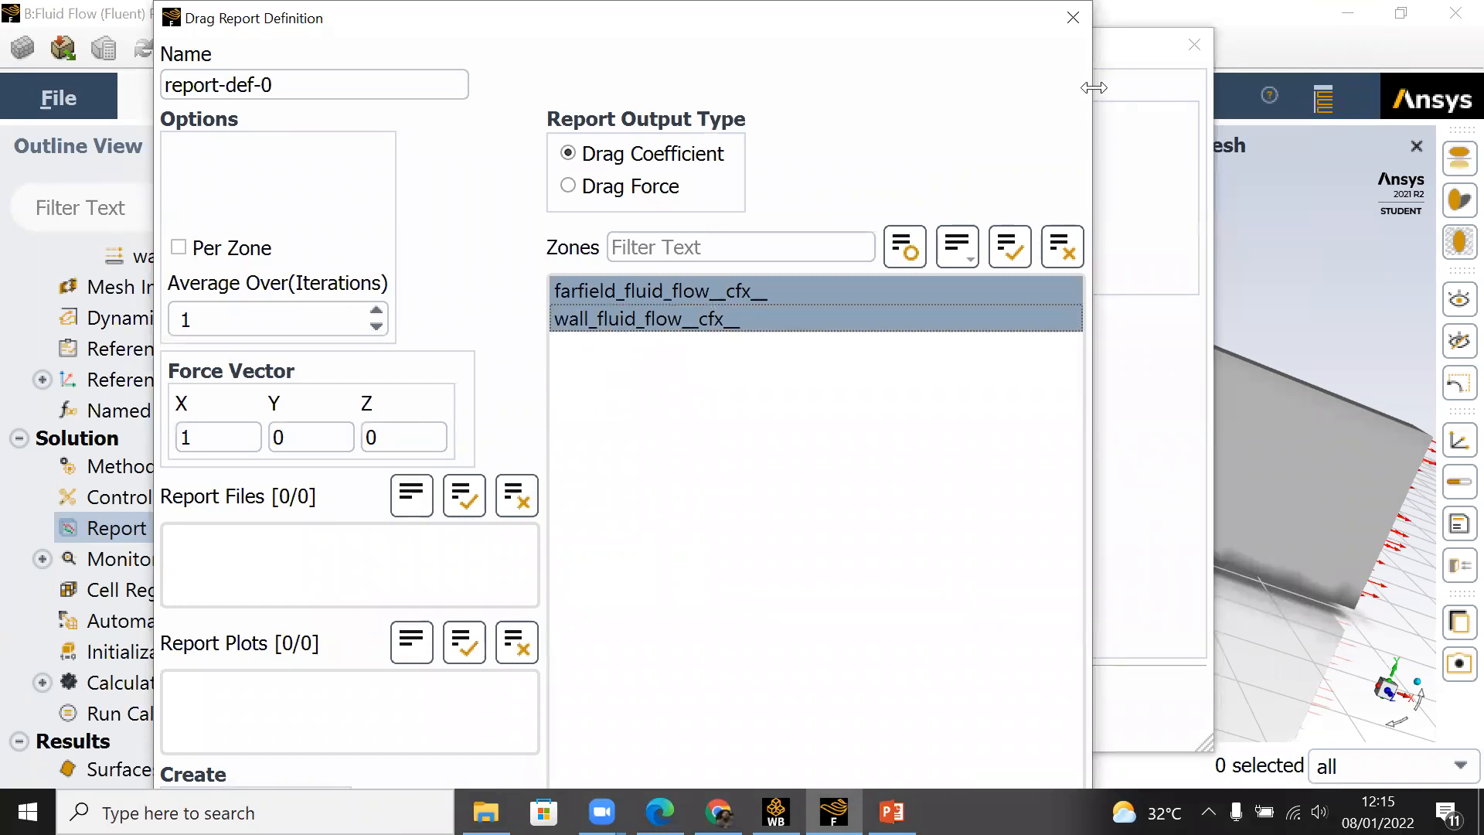
{"action": "left_click", "coordinate": [1073, 31]}
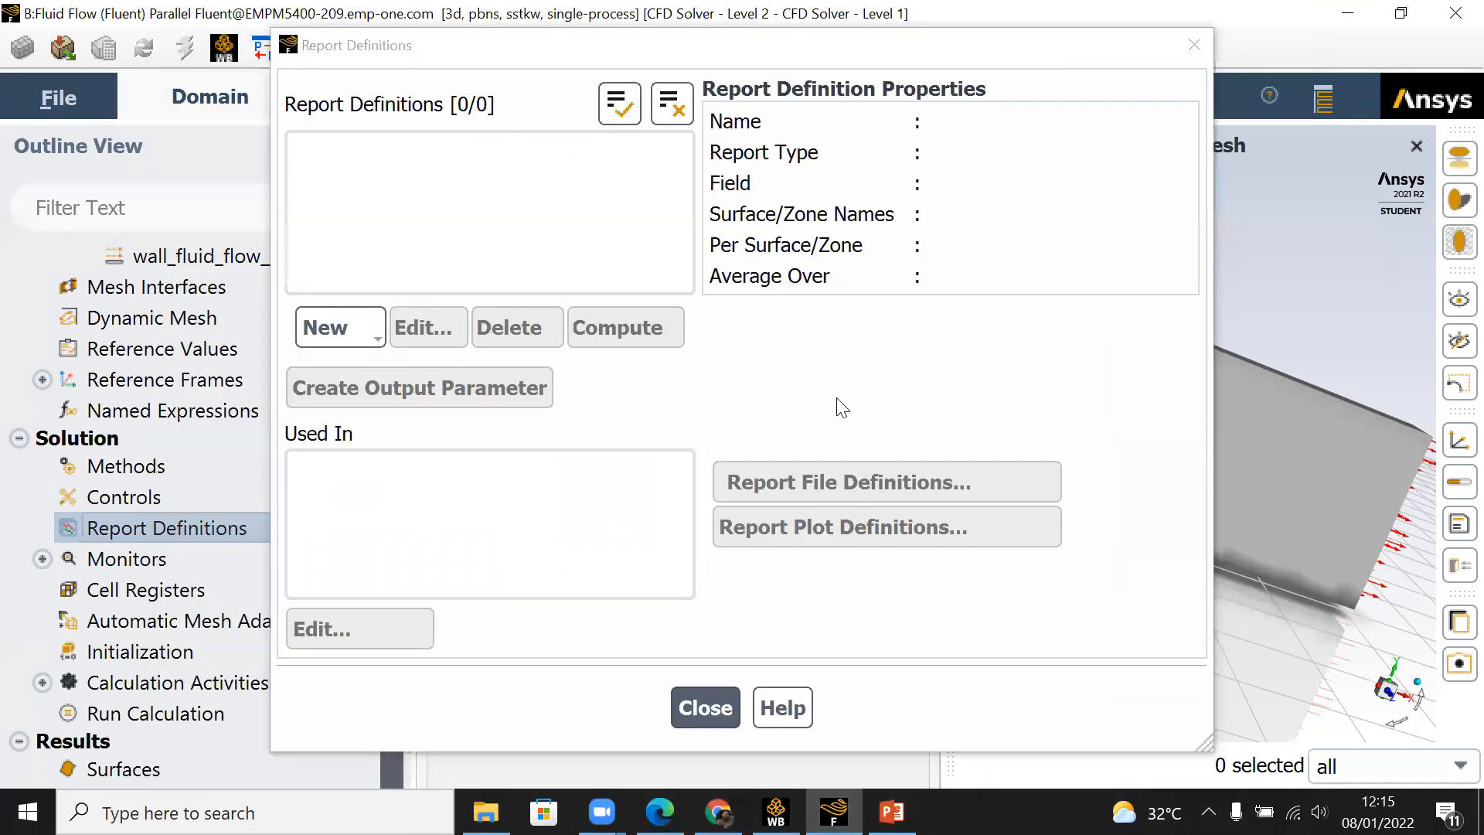
Step: Start a lift force report definition for the lift coefficient and select the zone wall_fluid_flow__cfx__
{"action": "left_click", "coordinate": [373, 328]}
{"action": "mouse_move", "coordinate": [431, 500]}
{"action": "left_click", "coordinate": [569, 514]}
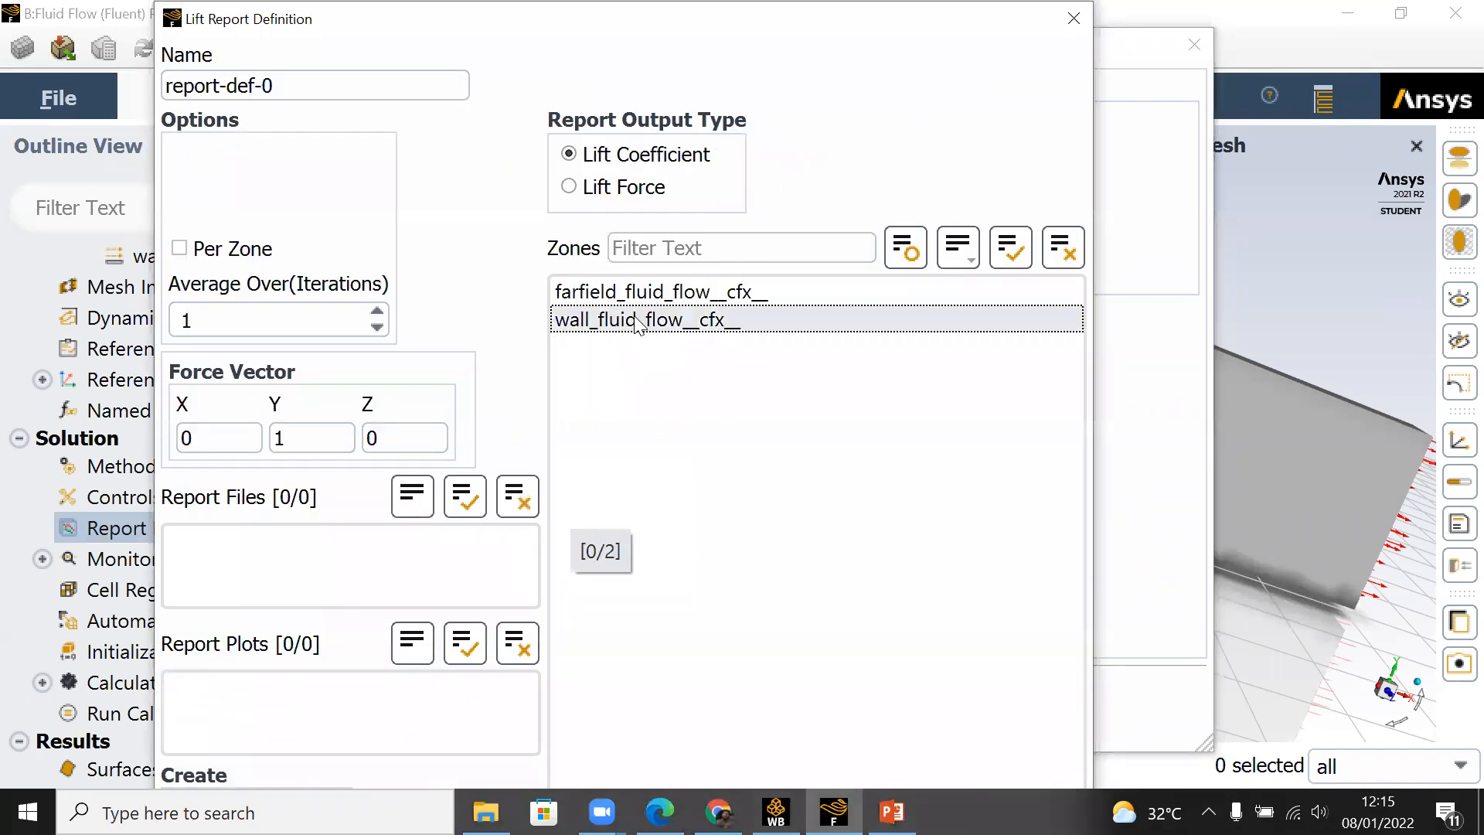
{"action": "left_click", "coordinate": [663, 340]}
{"action": "left_click", "coordinate": [665, 333]}
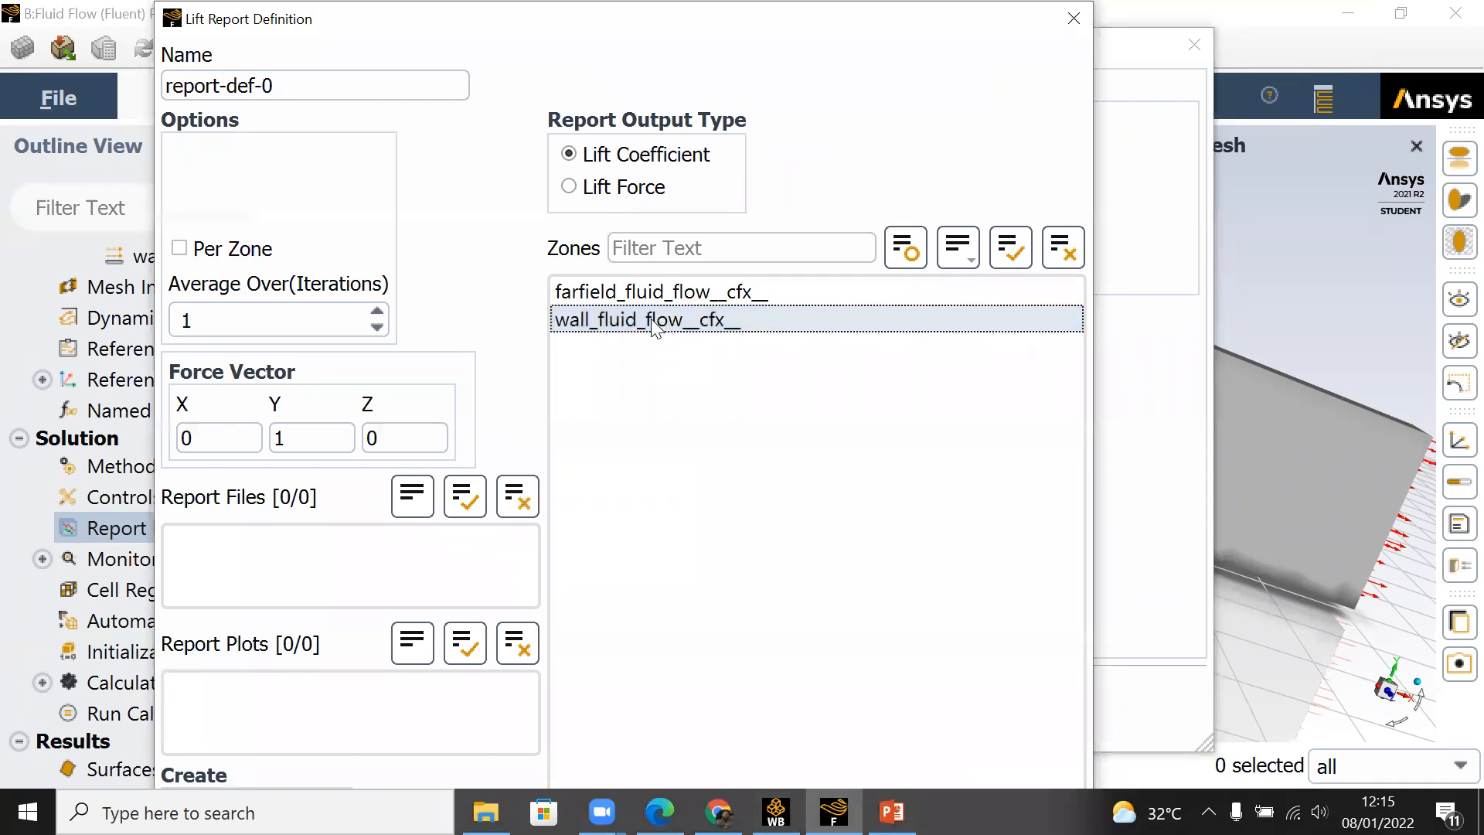
{"action": "left_click", "coordinate": [656, 329]}
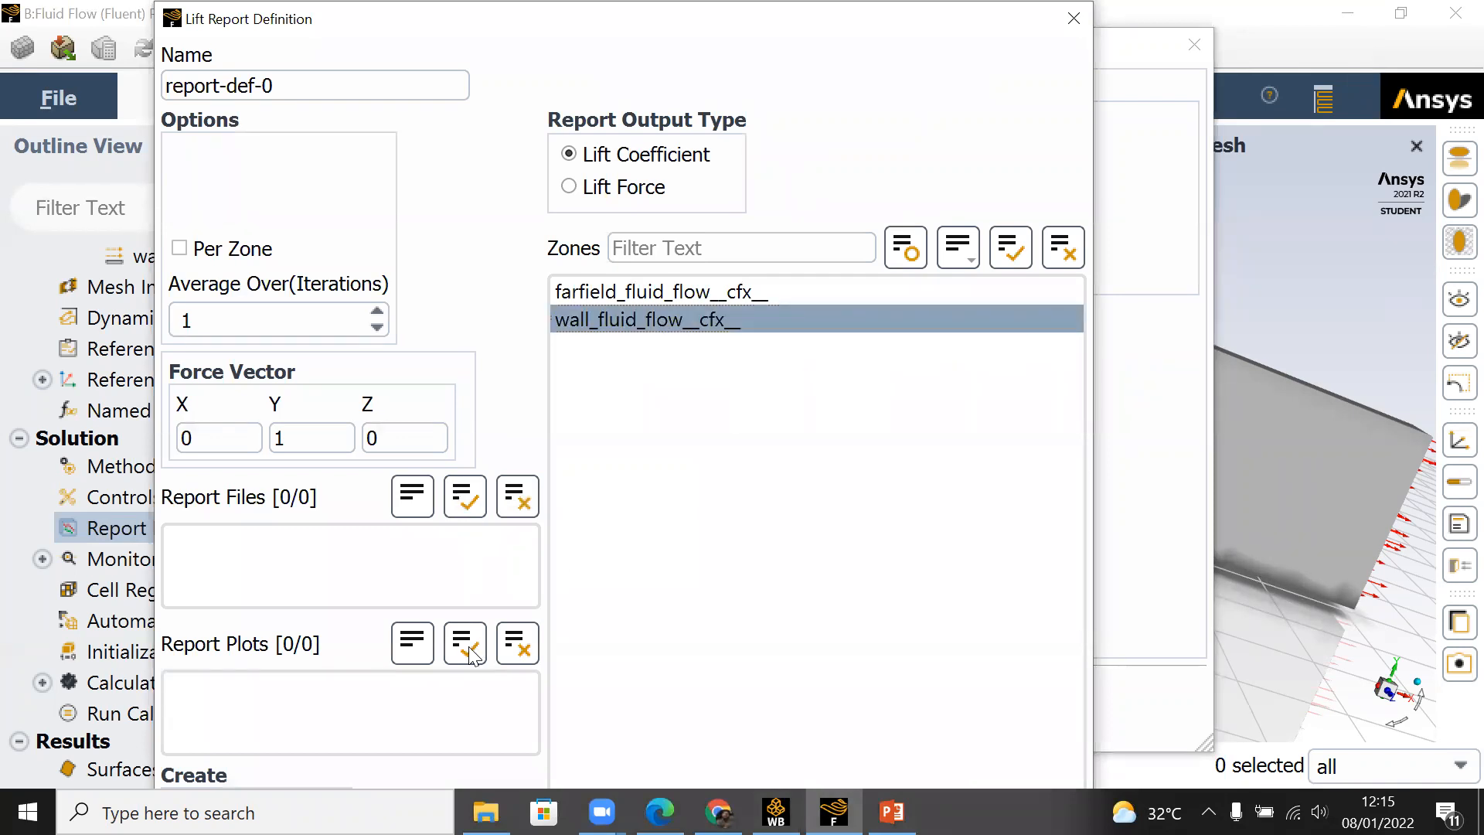
{"action": "left_click", "coordinate": [963, 255]}
{"action": "left_click", "coordinate": [966, 259]}
{"action": "key", "text": "Return"}
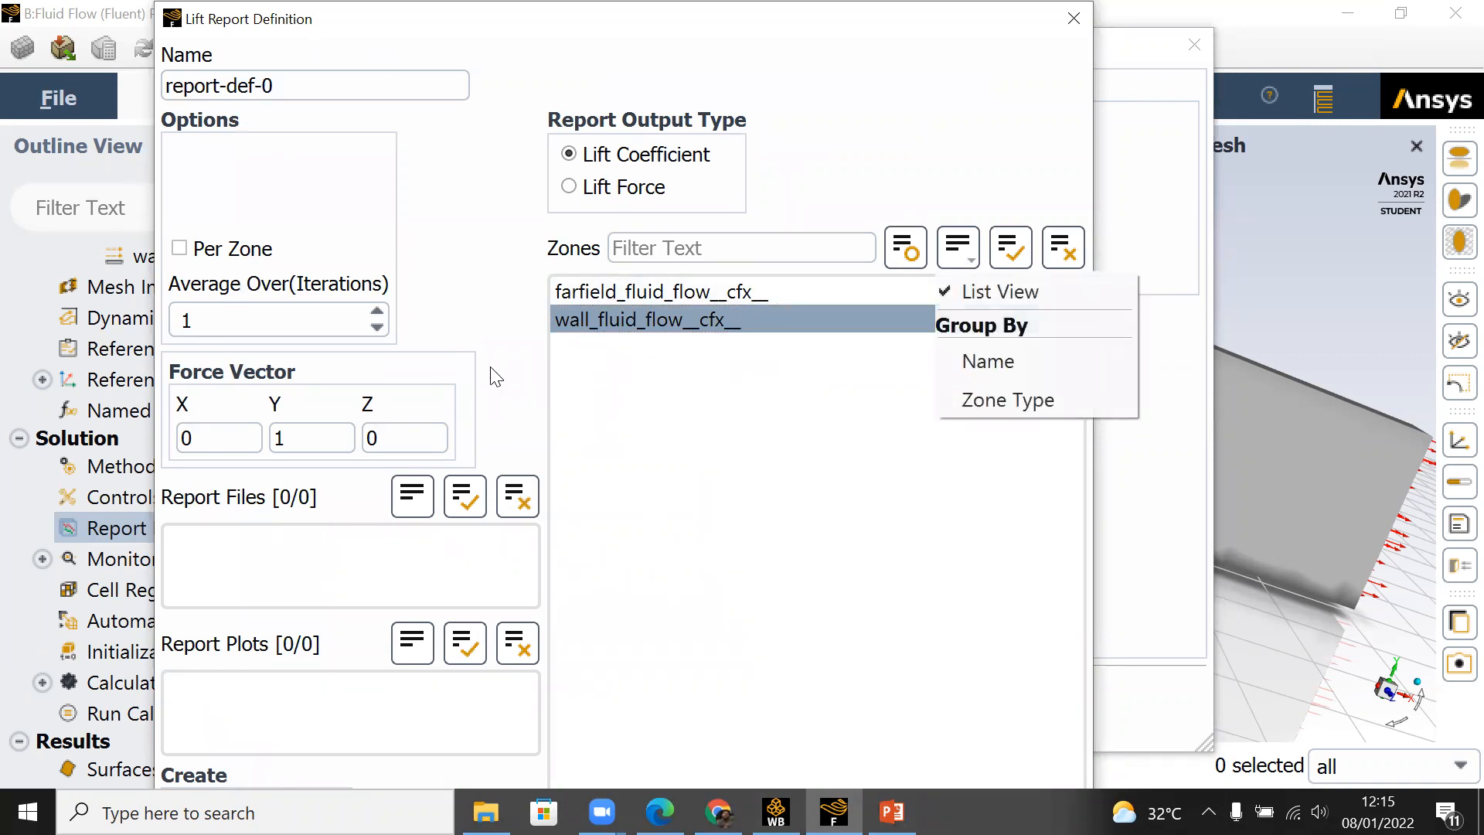
{"action": "key", "text": "Escape"}
Step: Save the lift report definition with Report File, Report Plot and Create Output Parameter enabled
{"action": "left_click", "coordinate": [311, 443]}
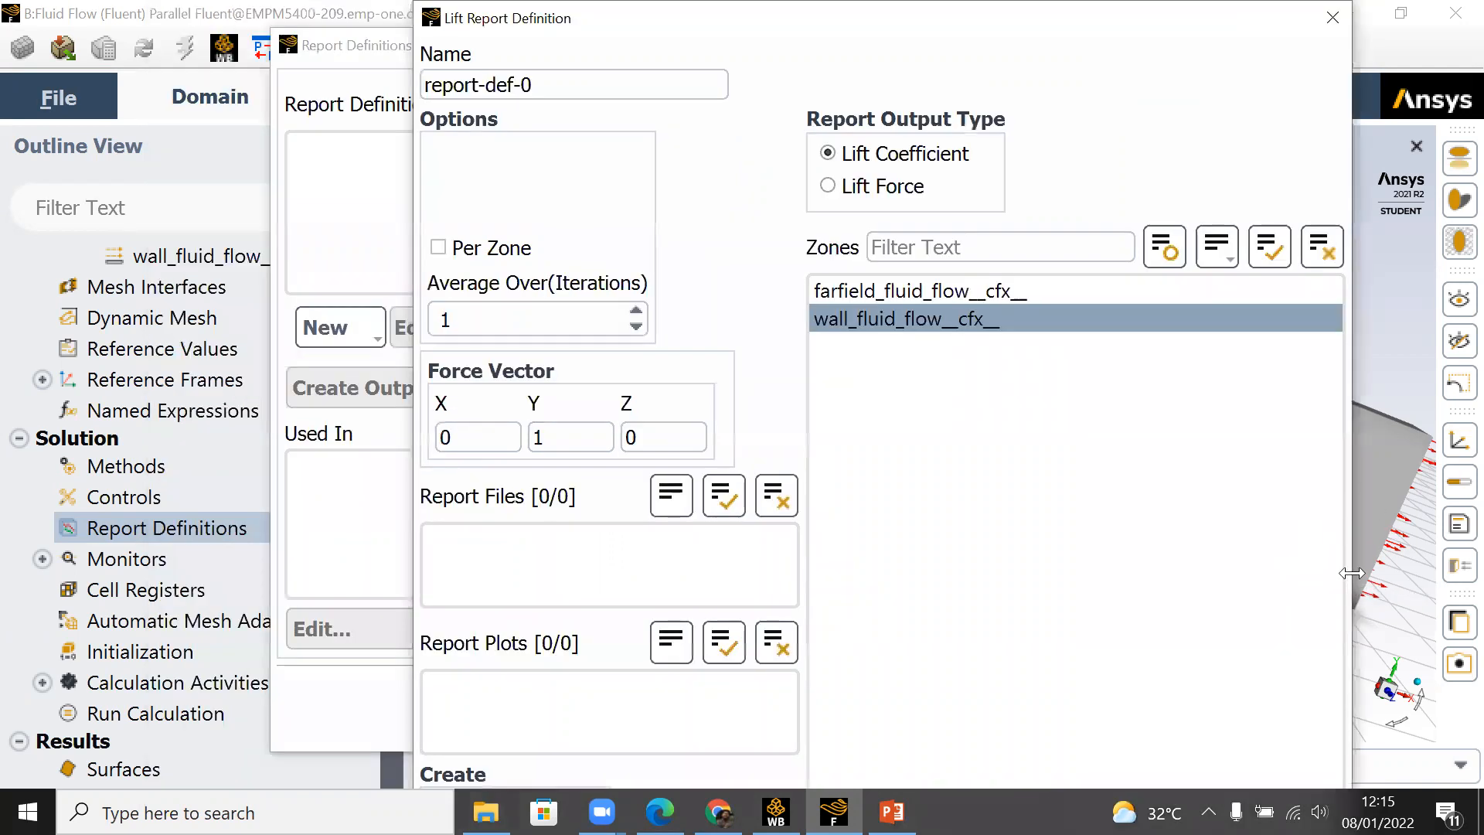
{"action": "left_click_drag", "start_coordinate": [1352, 573], "coordinate": [685, 571]}
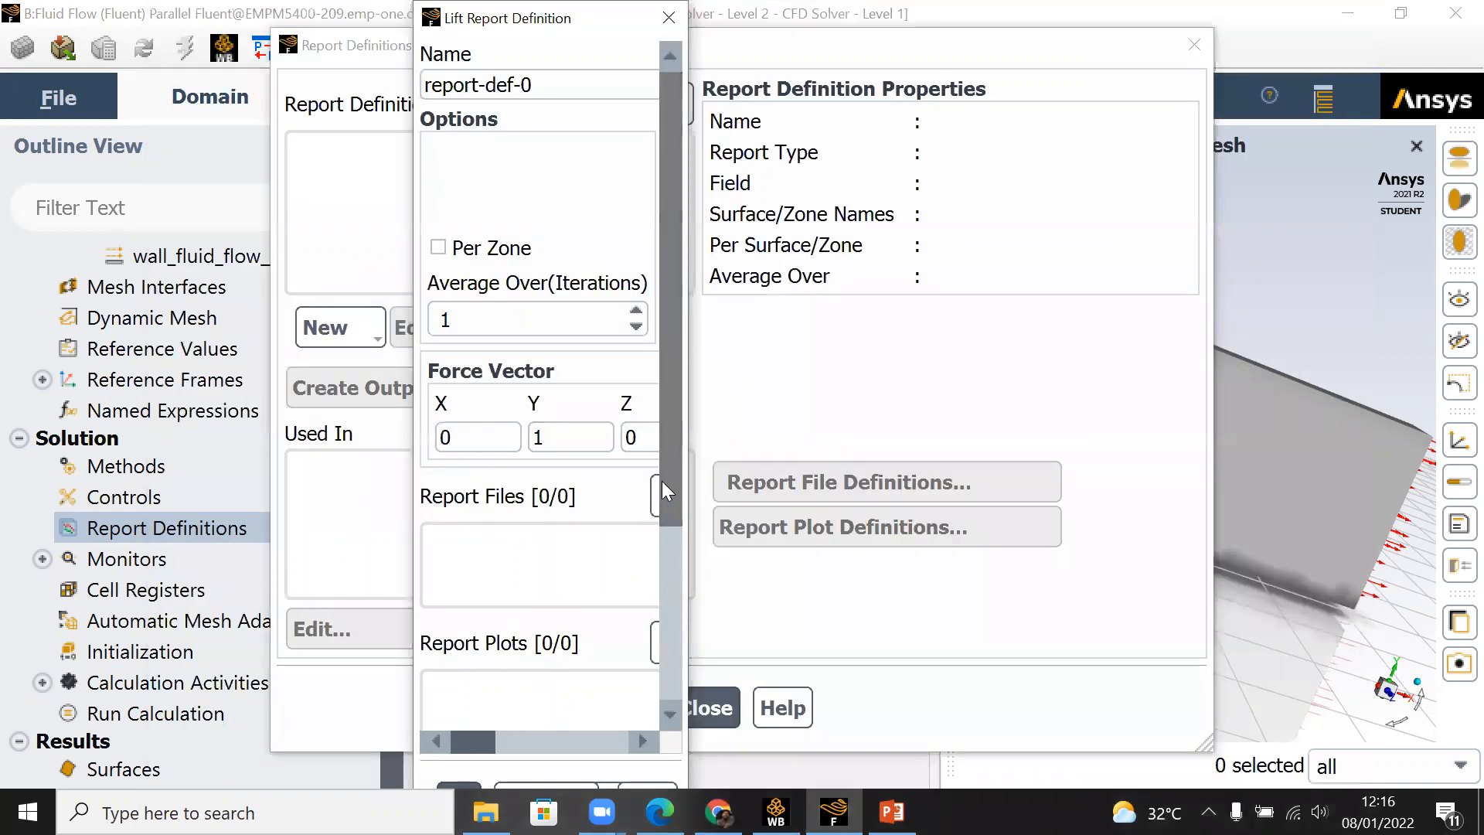
{"action": "scroll", "coordinate": [603, 695], "scroll_direction": "down", "scroll_amount": 3}
{"action": "left_click_drag", "start_coordinate": [485, 734], "coordinate": [577, 734]}
{"action": "left_click_drag", "start_coordinate": [654, 741], "coordinate": [442, 742]}
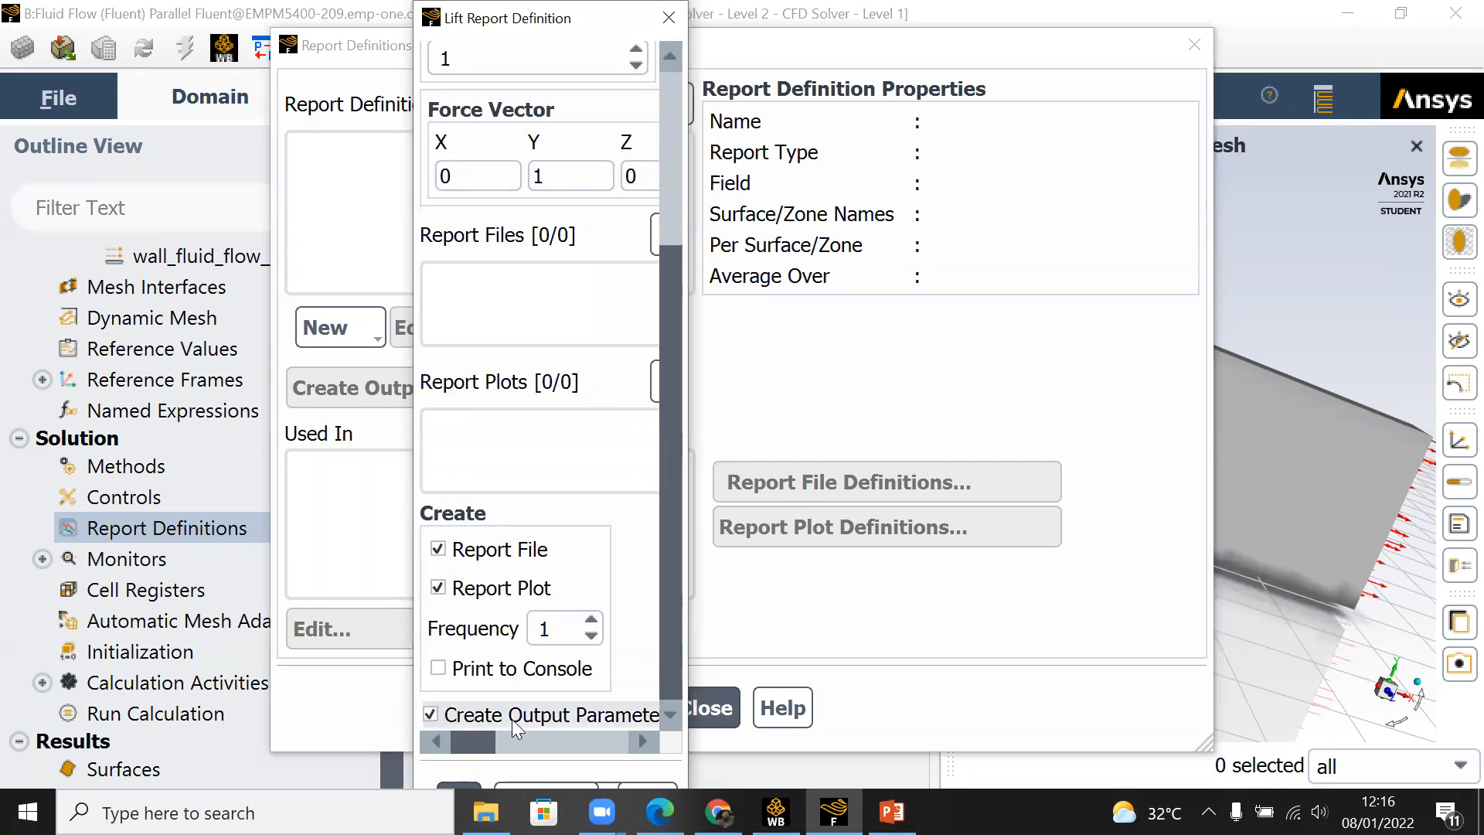
{"action": "left_click", "coordinate": [464, 785]}
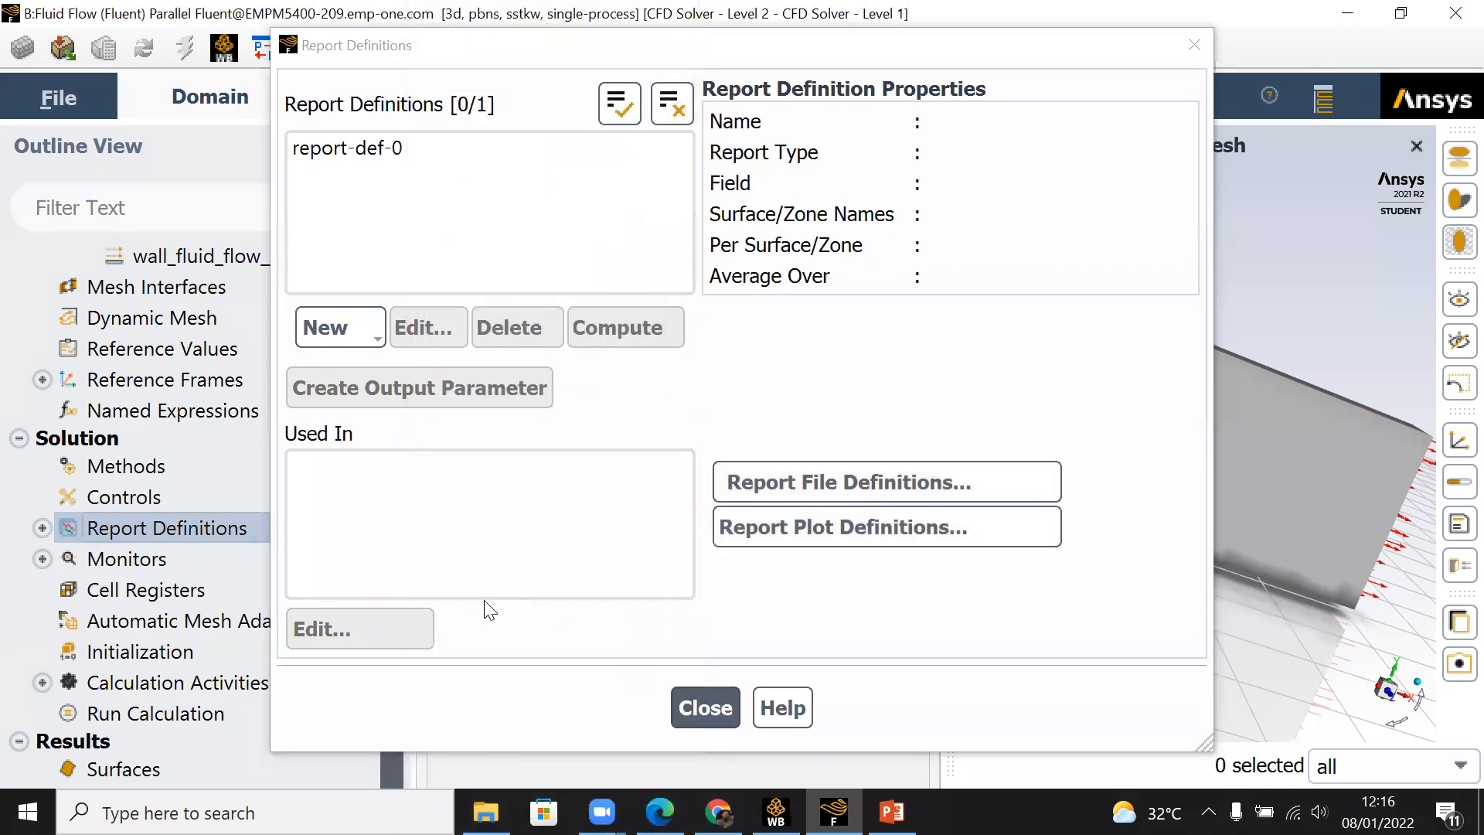
Step: Create a drag coefficient report definition on wall_fluid_flow__cfx__ with force vector 1, 0, 0 and Report File, Report Plot and Print to Console enabled
{"action": "left_click", "coordinate": [364, 161]}
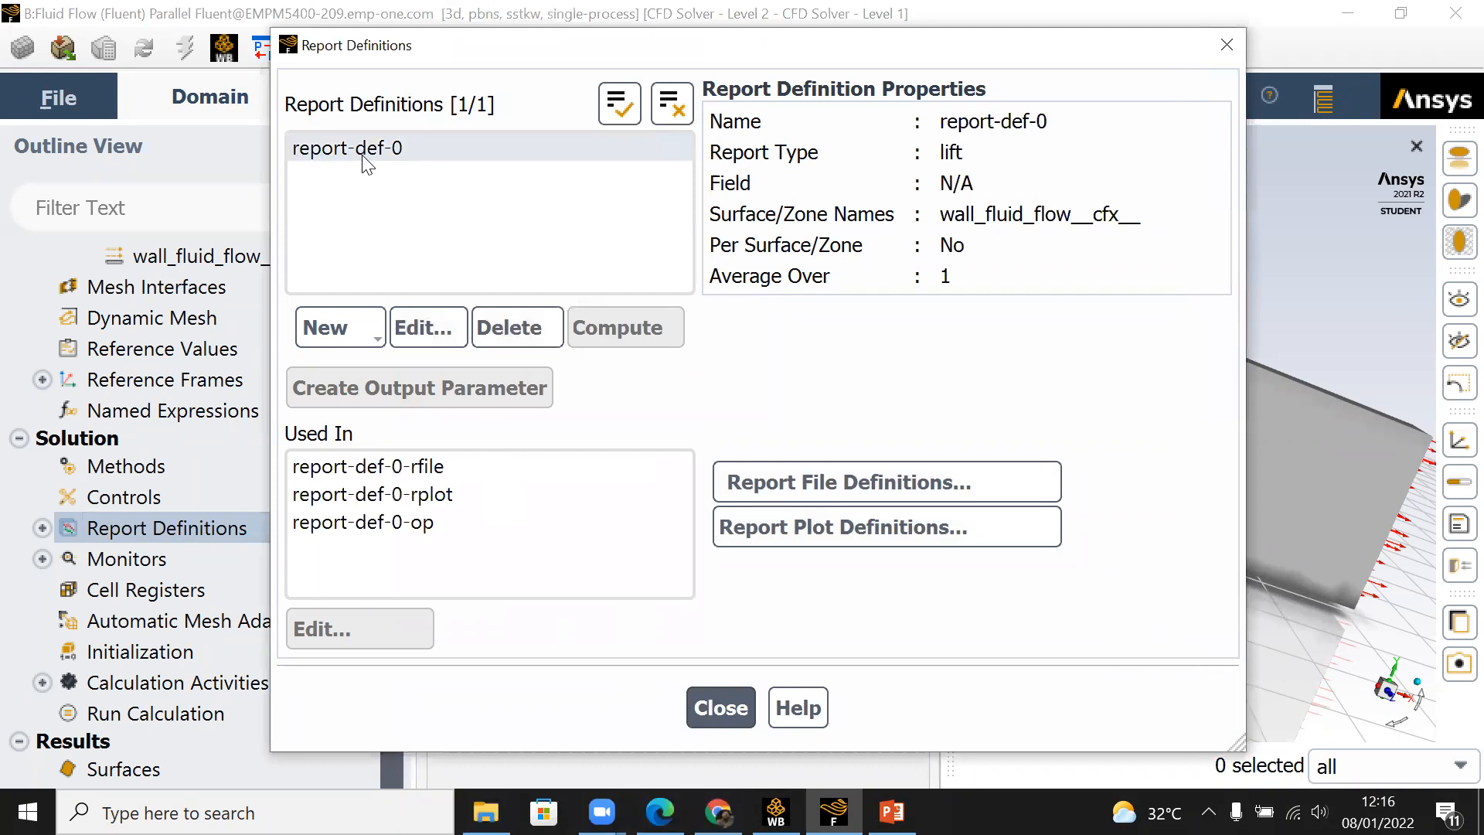
{"action": "left_click", "coordinate": [370, 169]}
{"action": "left_click", "coordinate": [372, 347]}
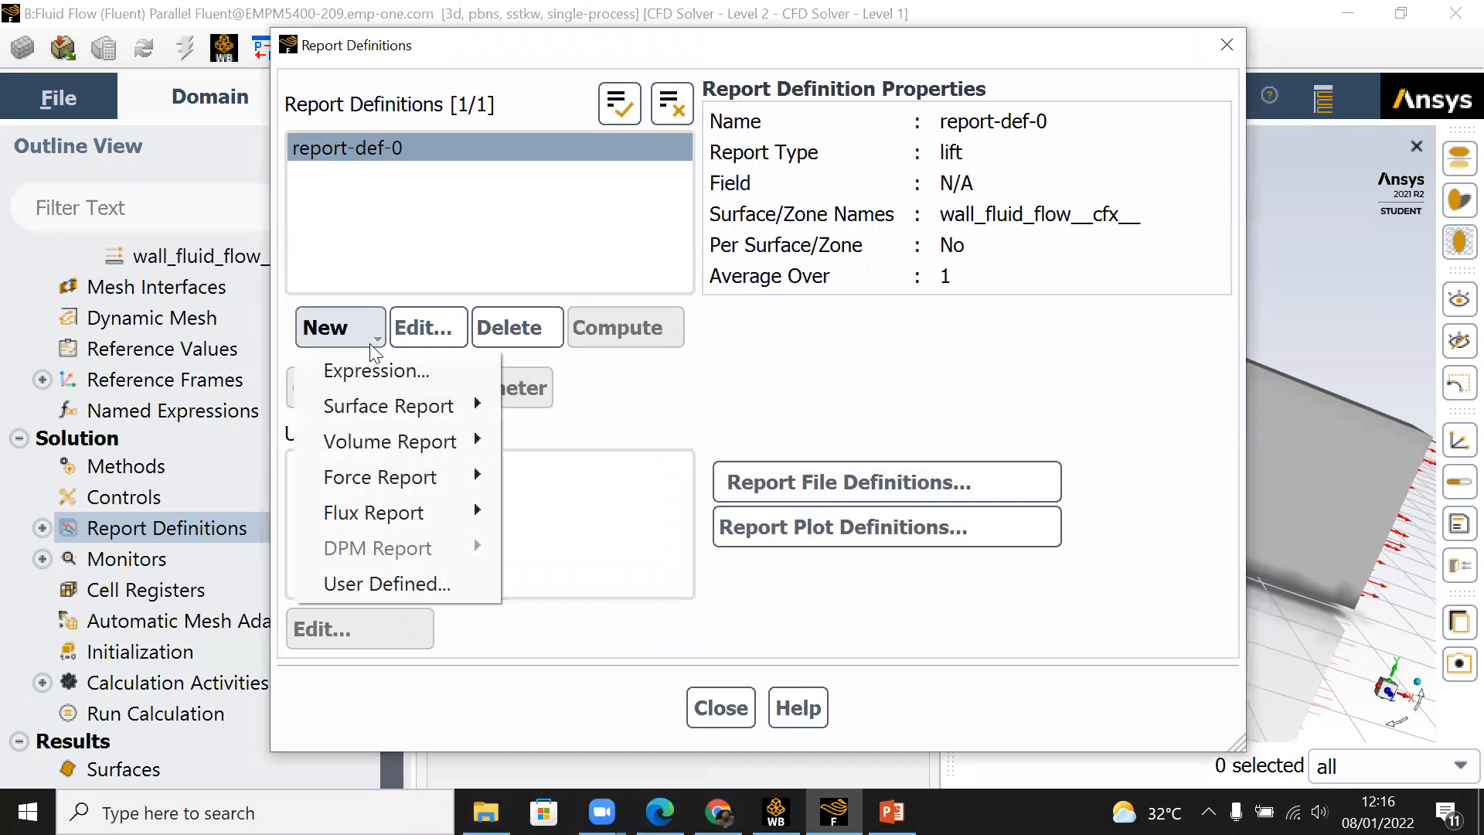
{"action": "mouse_move", "coordinate": [442, 479]}
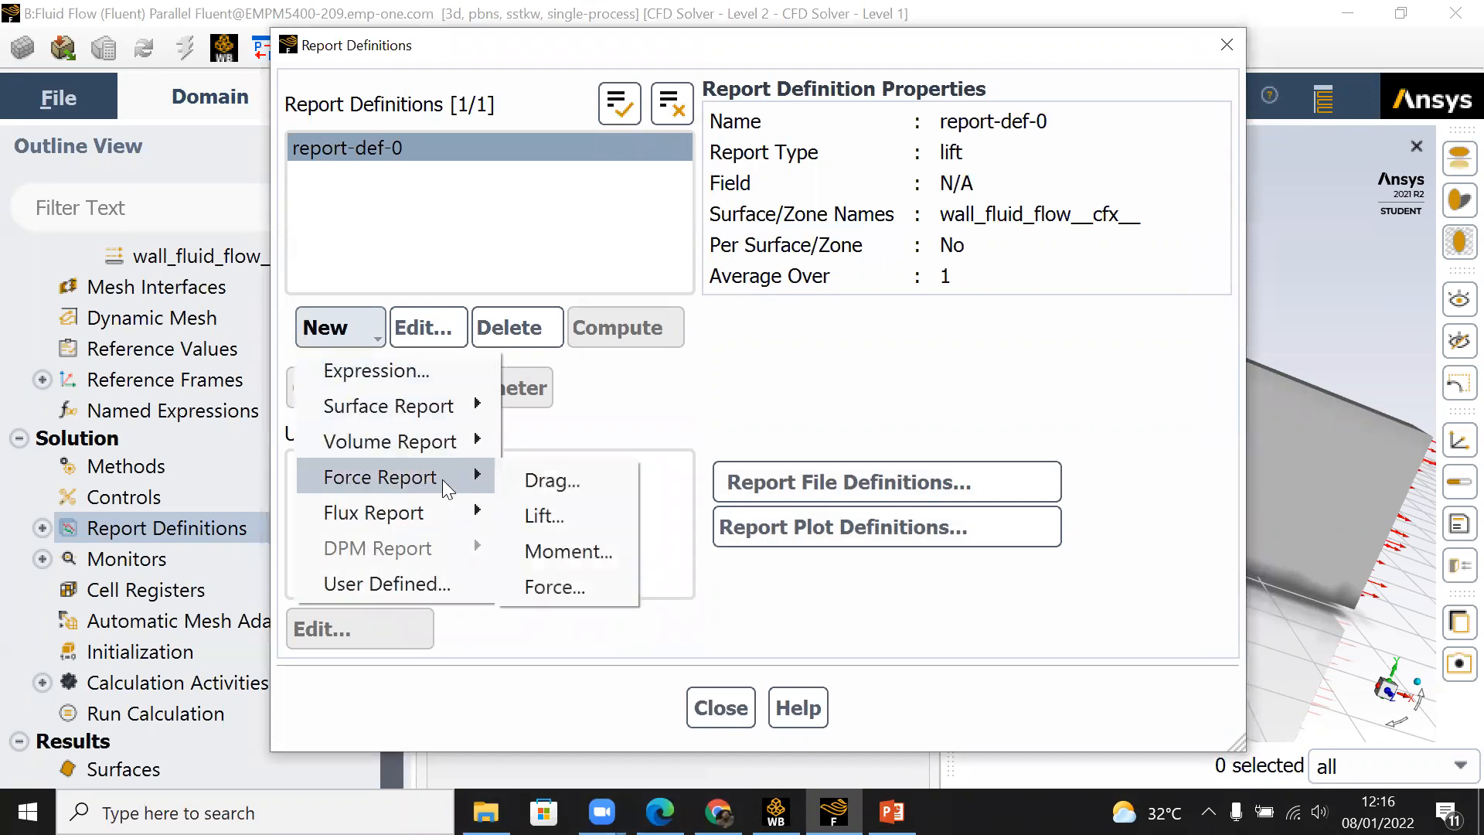
{"action": "left_click", "coordinate": [541, 484]}
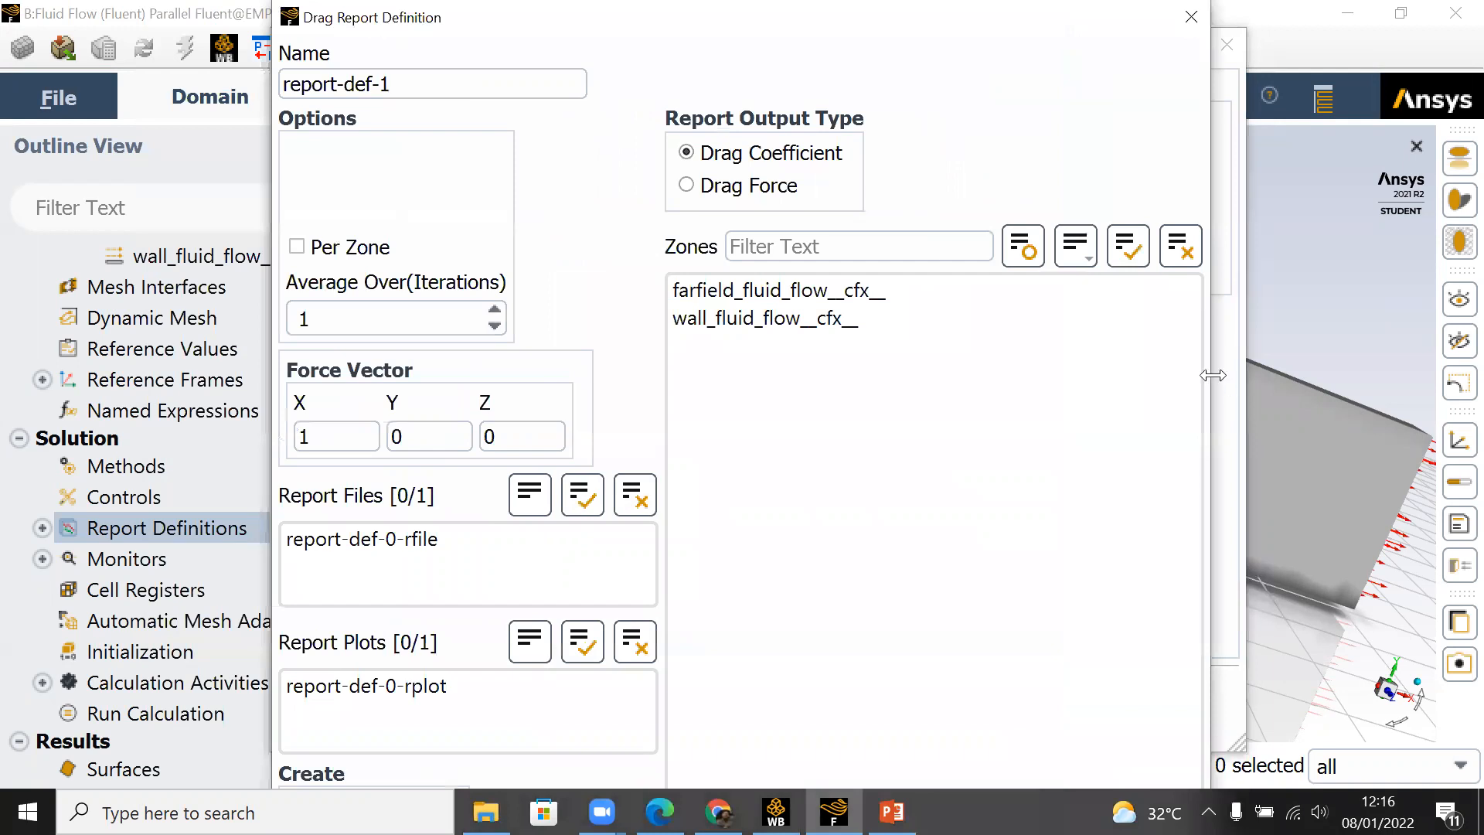
{"action": "left_click_drag", "start_coordinate": [1213, 375], "coordinate": [958, 400]}
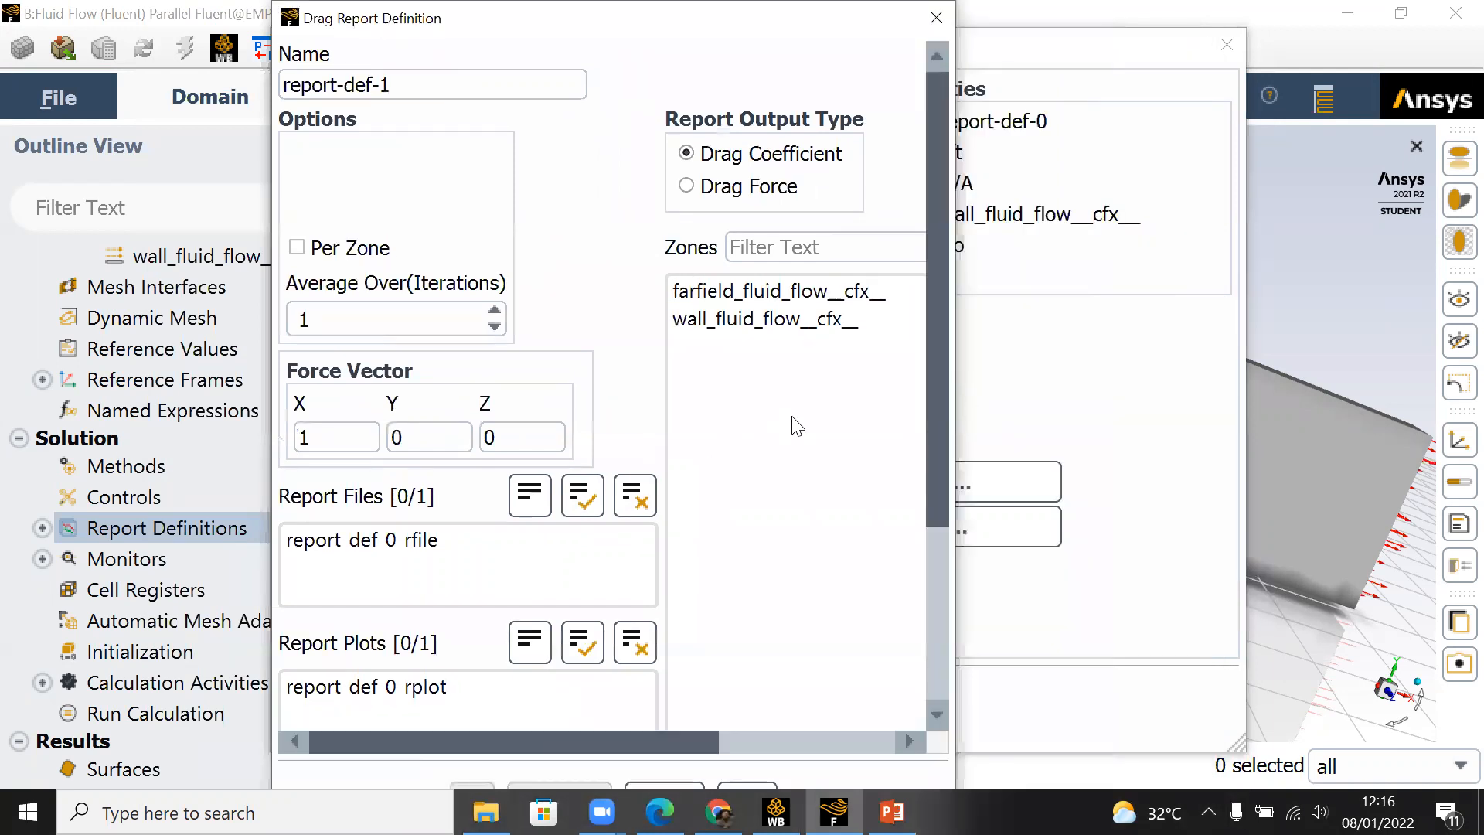
{"action": "left_click", "coordinate": [742, 320]}
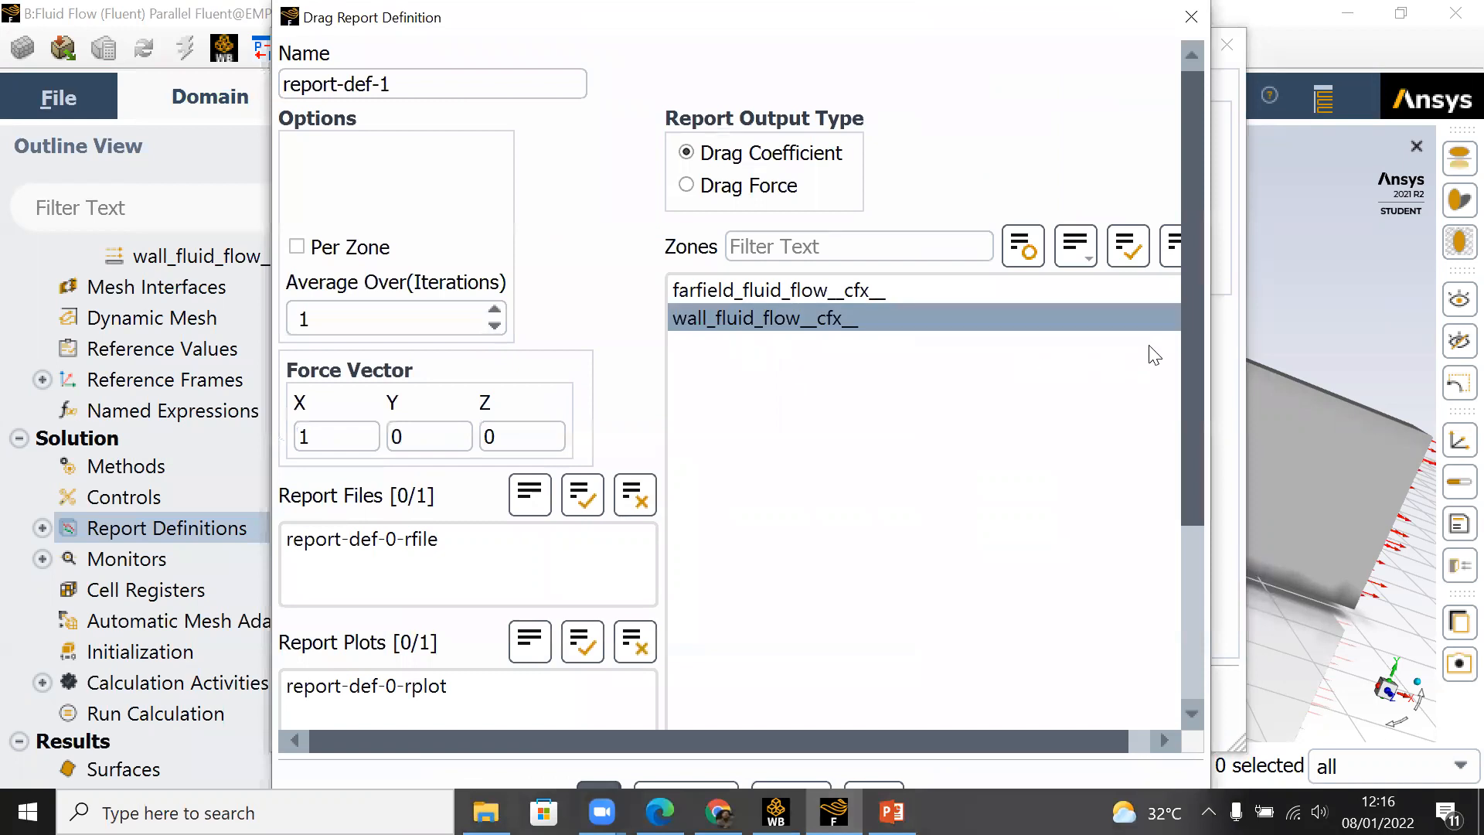
{"action": "left_click_drag", "start_coordinate": [1189, 297], "coordinate": [1192, 552]}
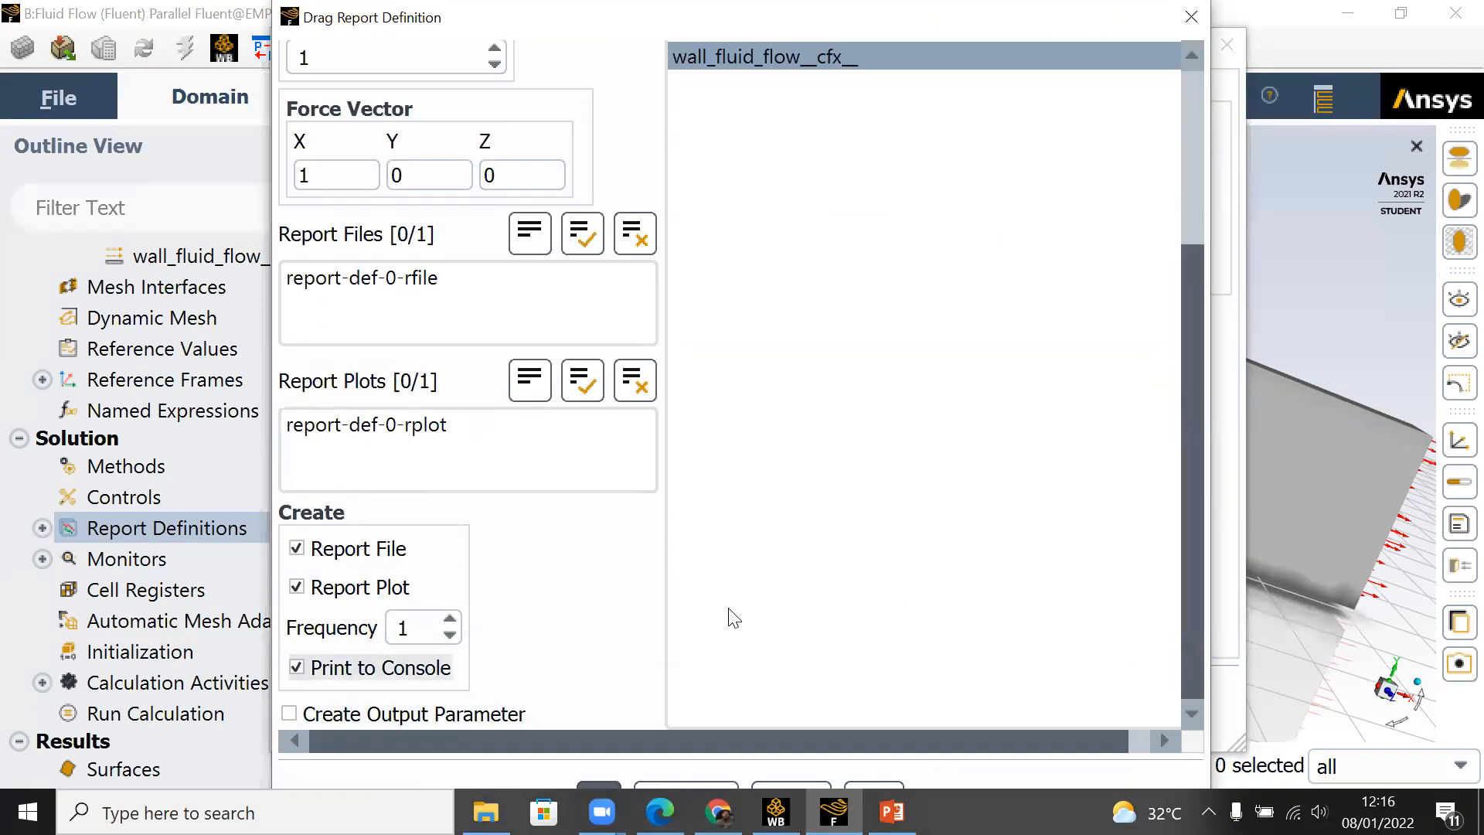
{"action": "left_click", "coordinate": [610, 787]}
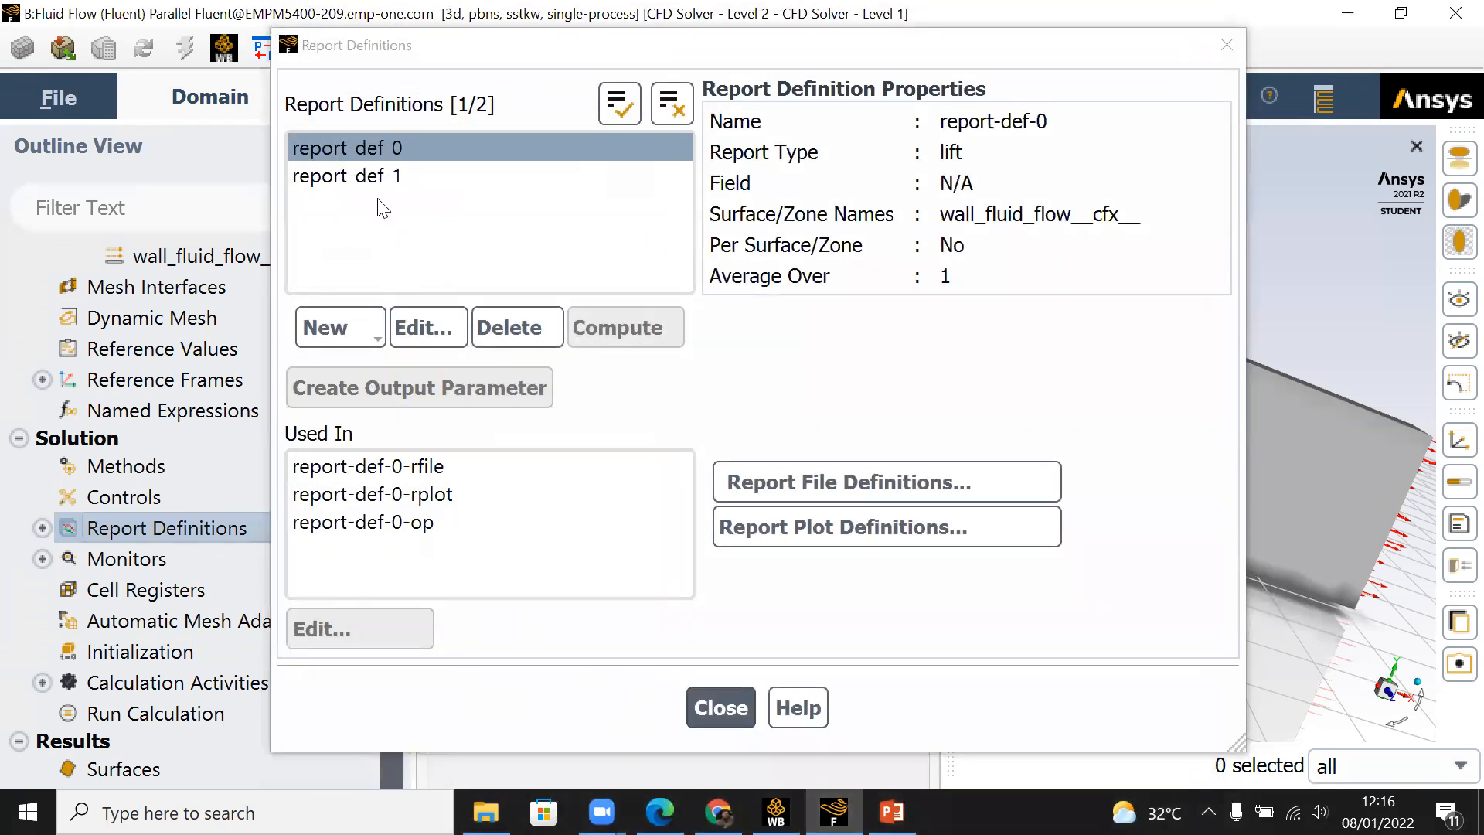
Step: Check the properties of the drag report definition, select both definitions, and close the Report Definitions dialog
{"action": "left_click", "coordinate": [397, 179]}
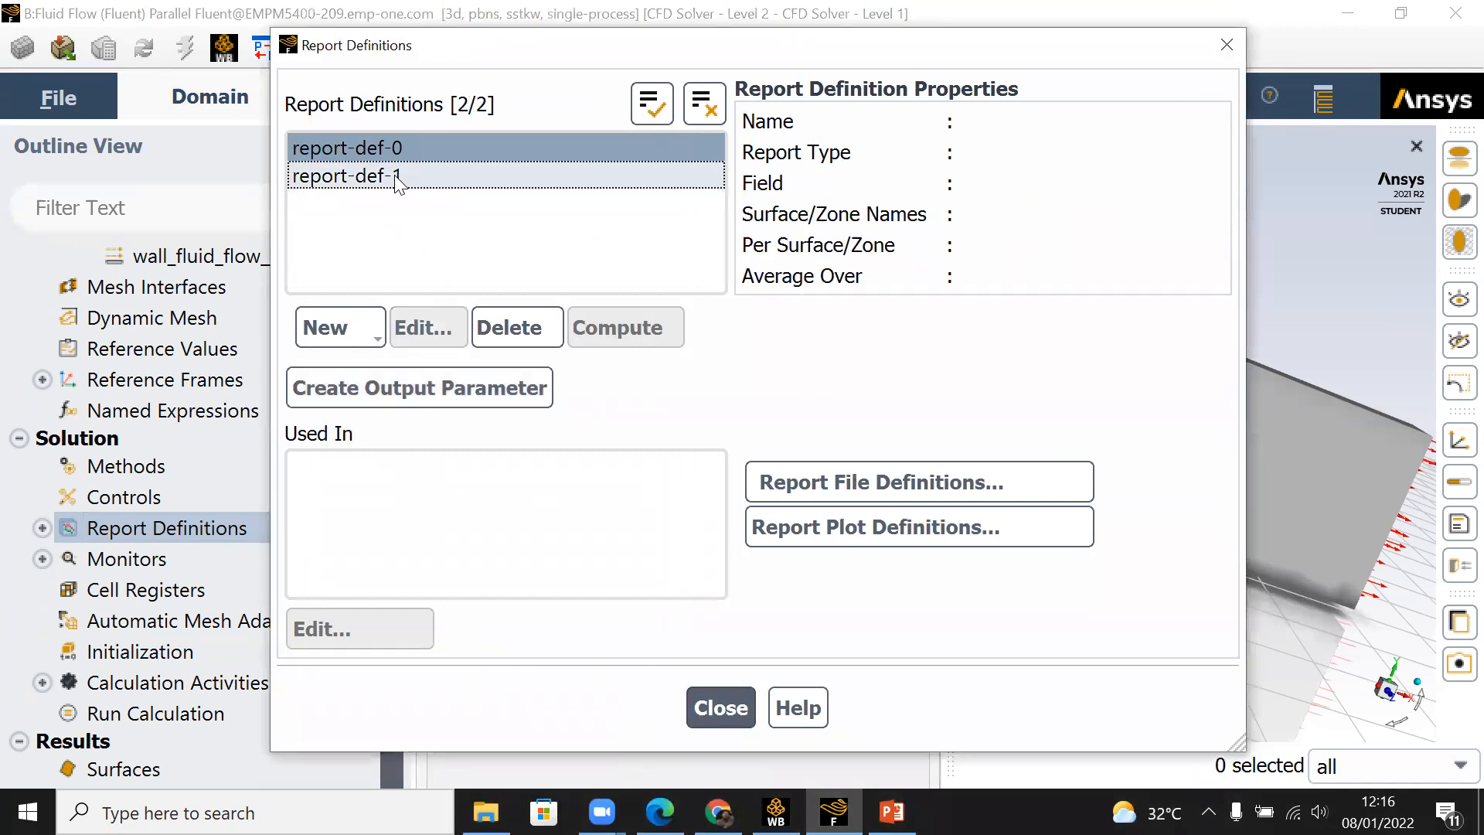
{"action": "left_click", "coordinate": [380, 153]}
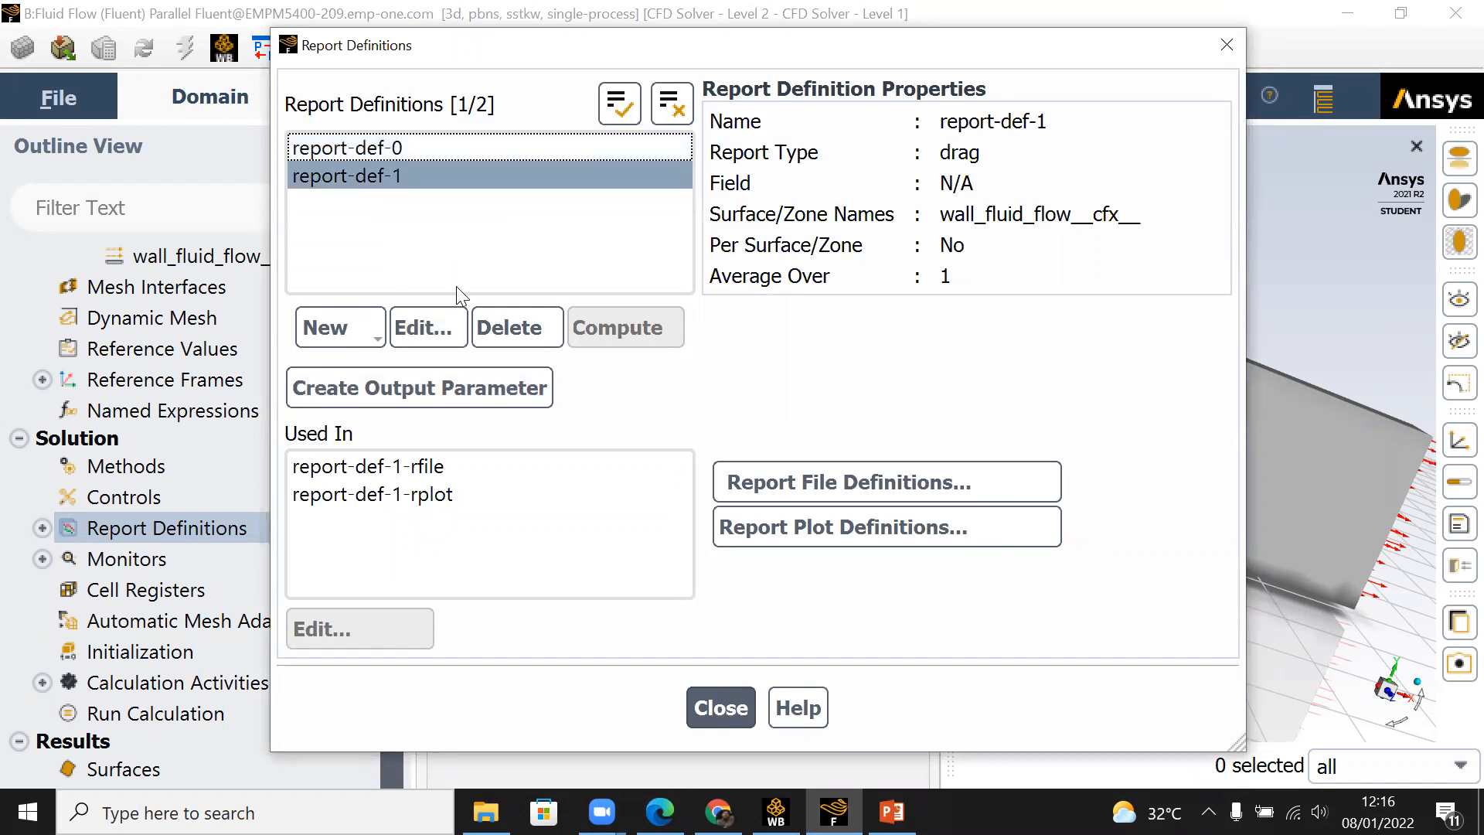
{"action": "left_click", "coordinate": [351, 147]}
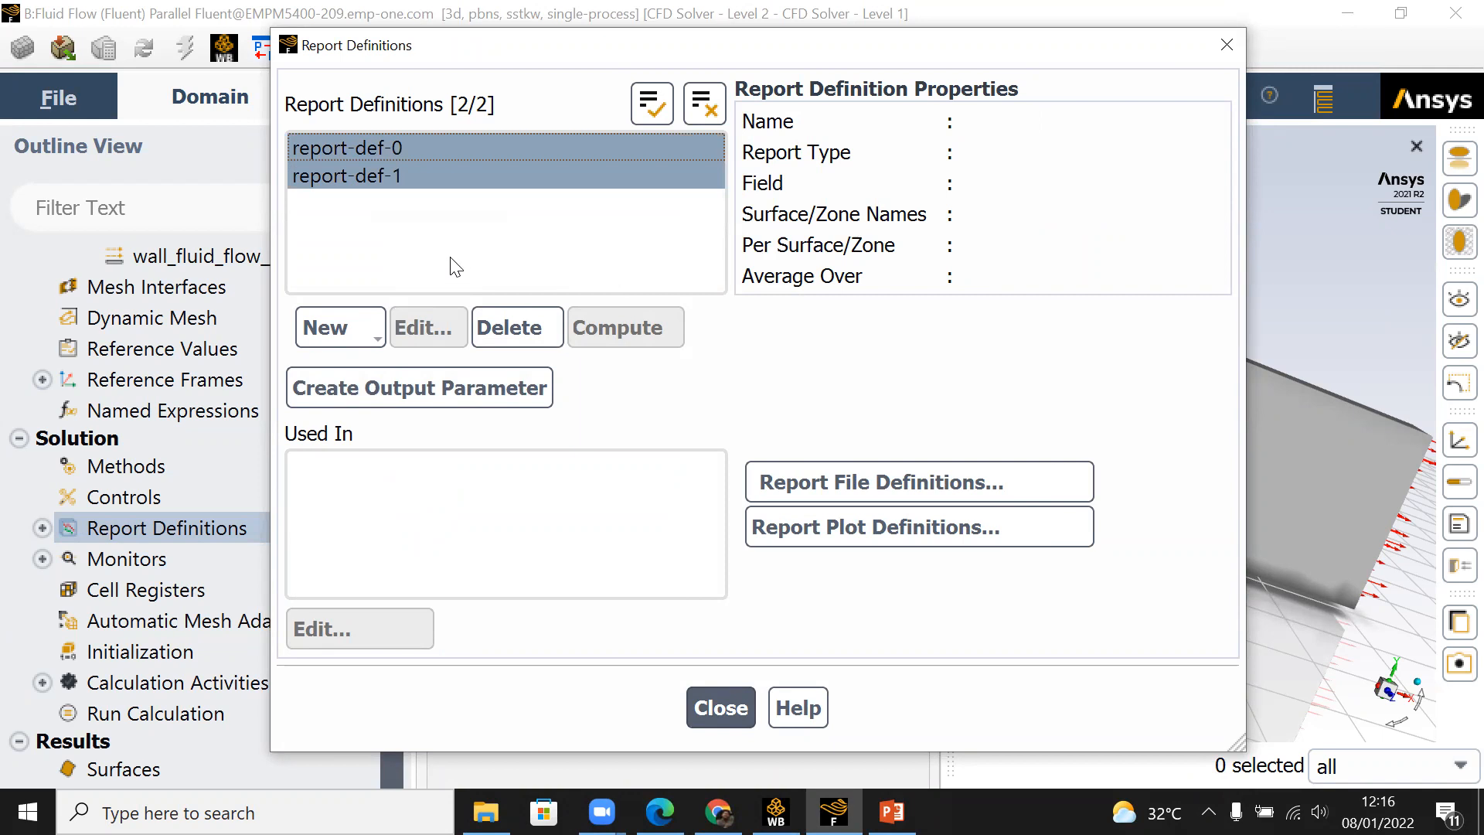
{"action": "left_click", "coordinate": [640, 98]}
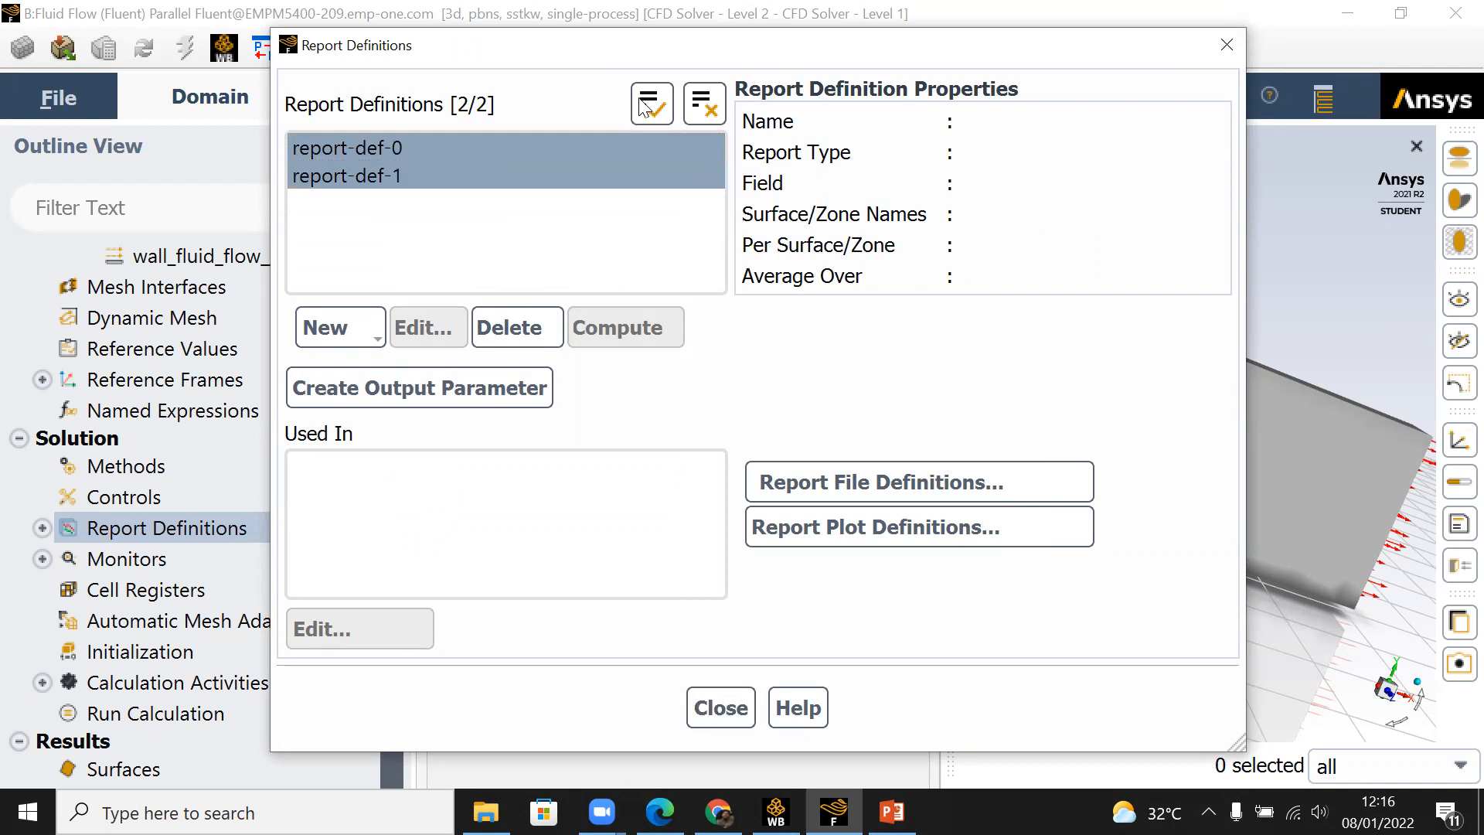
{"action": "left_click", "coordinate": [672, 253]}
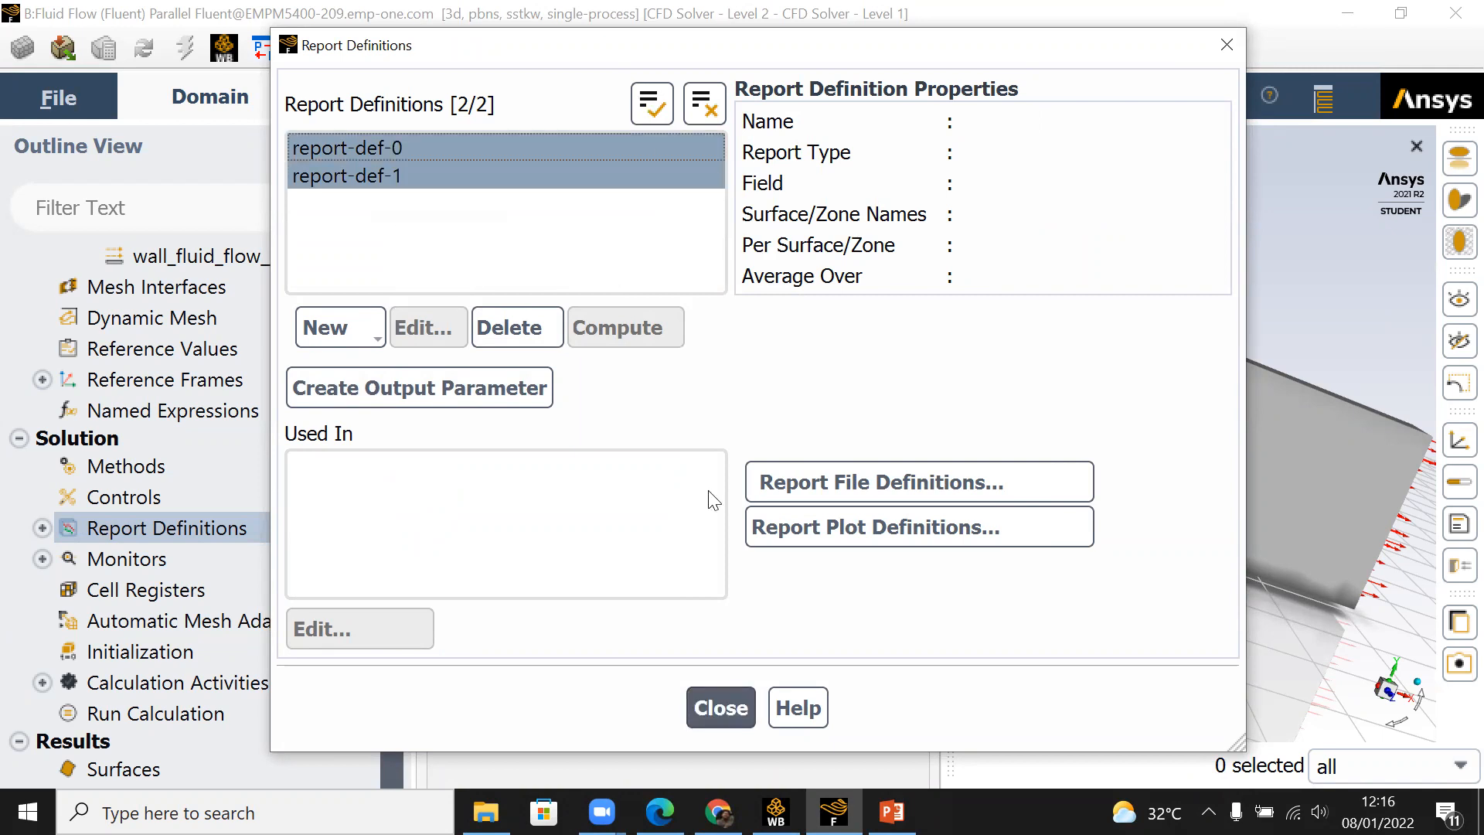
{"action": "left_click", "coordinate": [721, 708]}
Step: Open the drag report definition report-def-1 to review its zone selection, and close it without saving
{"action": "left_click", "coordinate": [43, 528]}
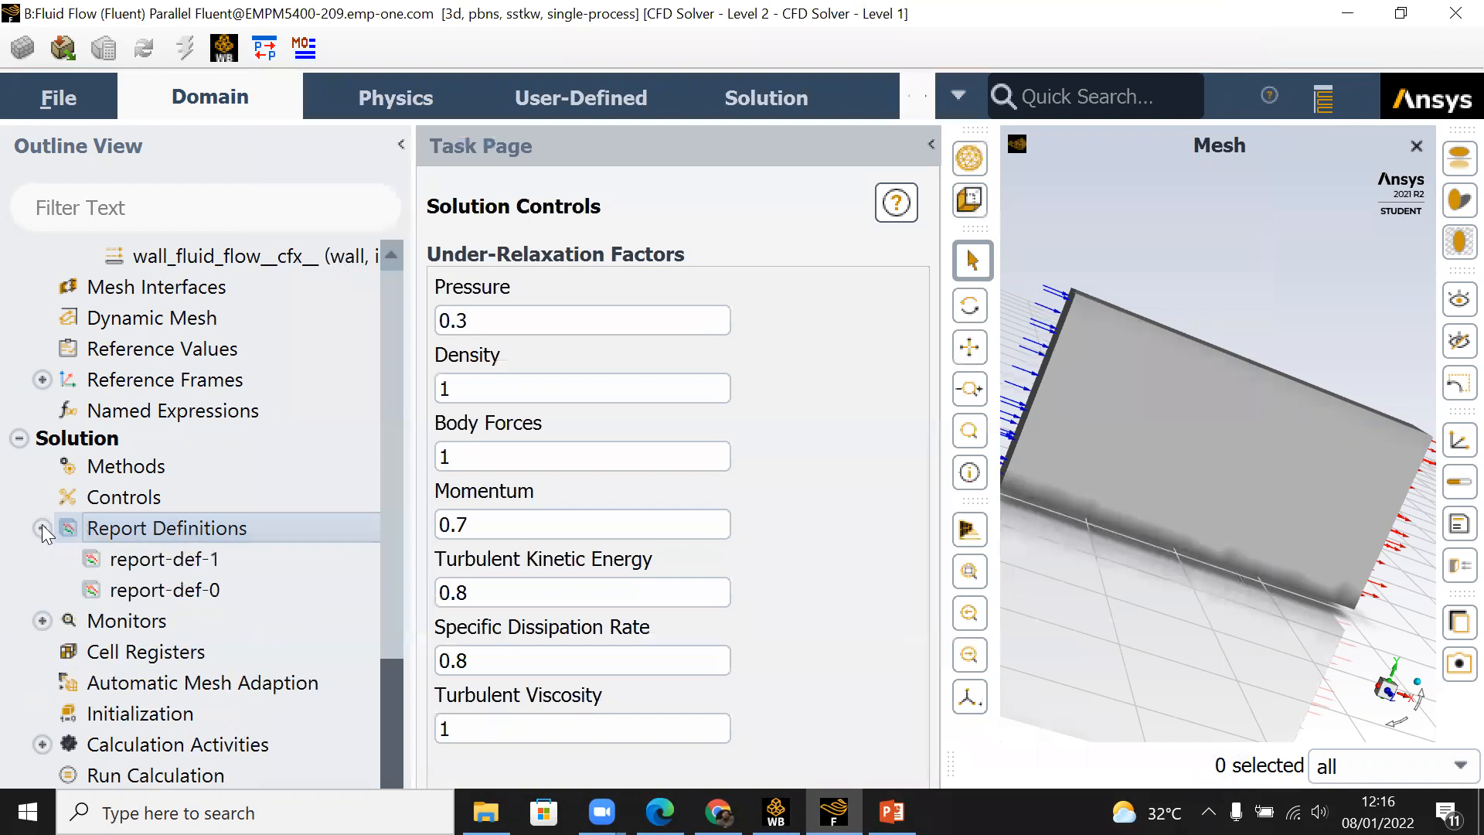
{"action": "double_click", "coordinate": [205, 566]}
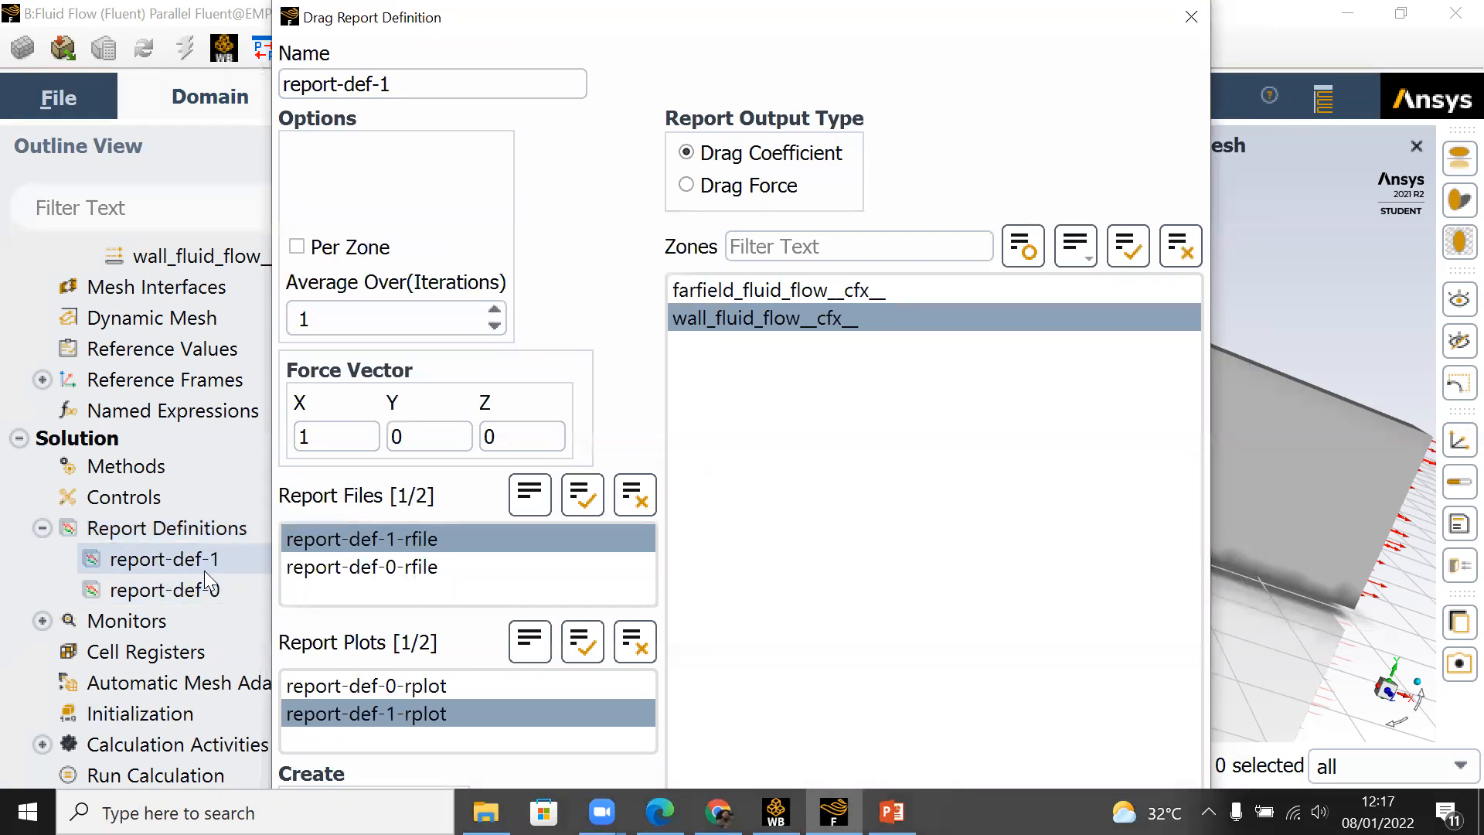
{"action": "left_click", "coordinate": [915, 325]}
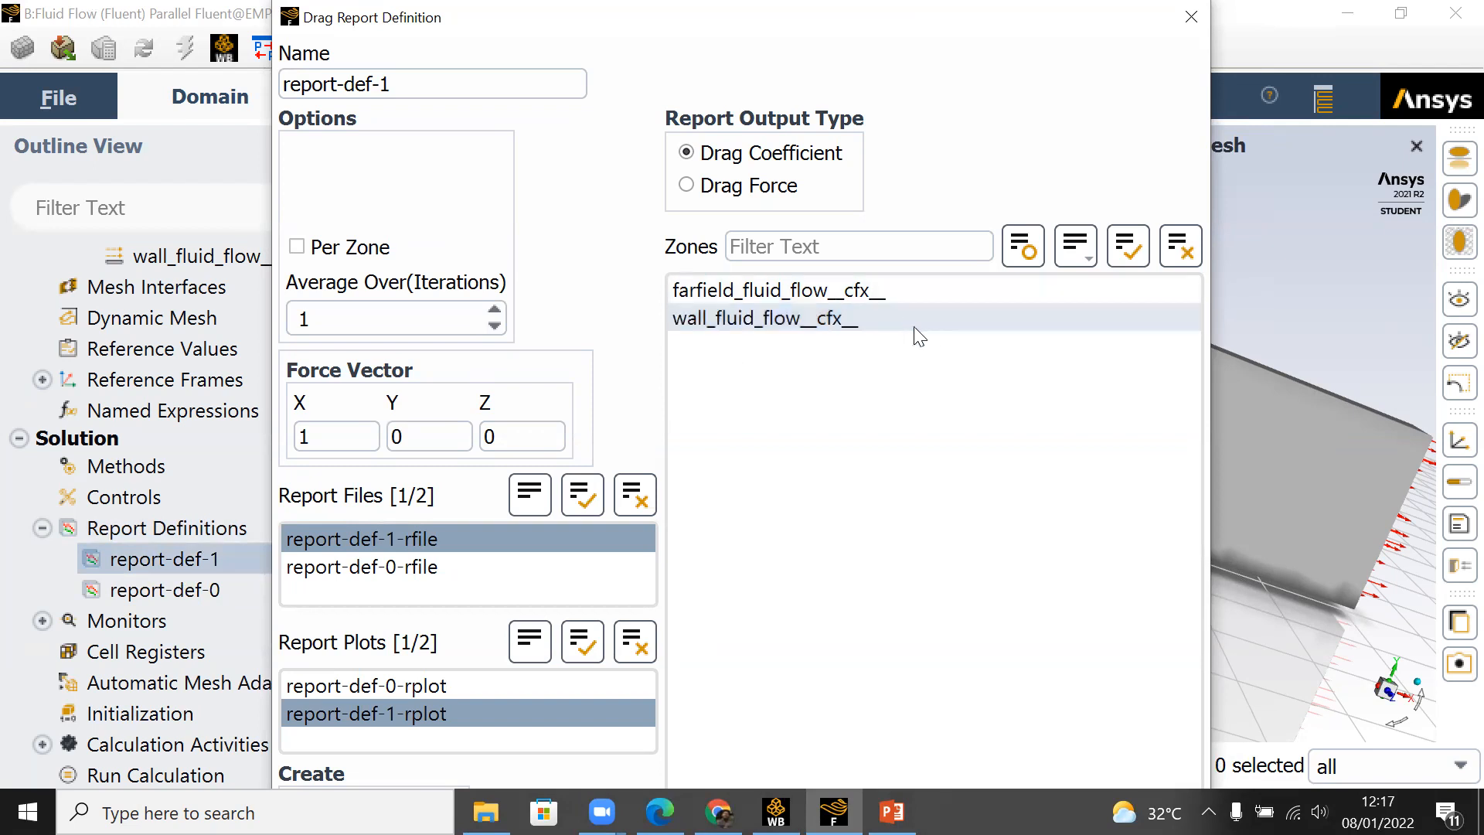
{"action": "left_click", "coordinate": [1191, 17]}
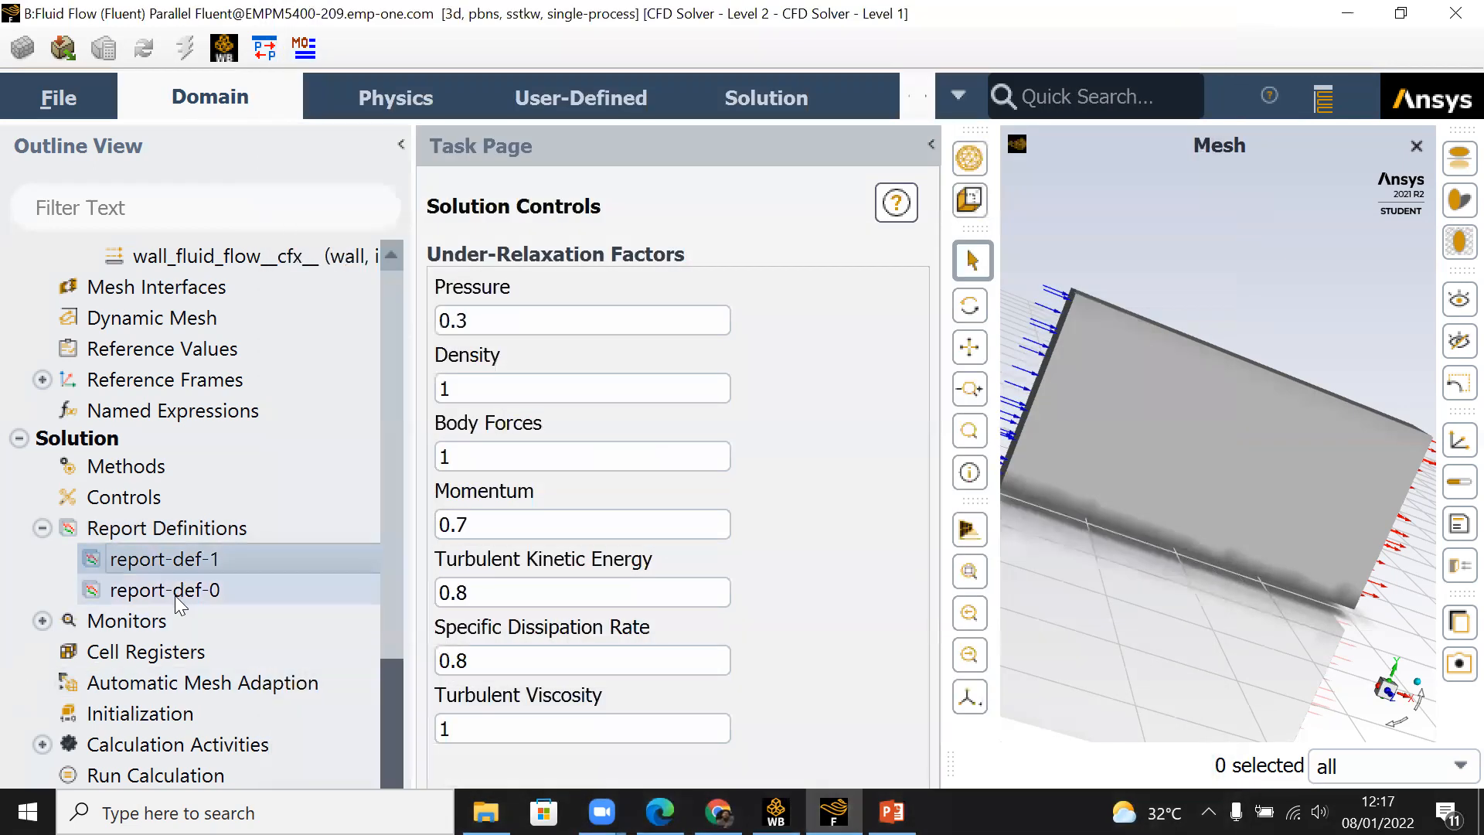
Step: Review the lift report definition's force vector, zones and creation options, and close it without saving
{"action": "double_click", "coordinate": [176, 593]}
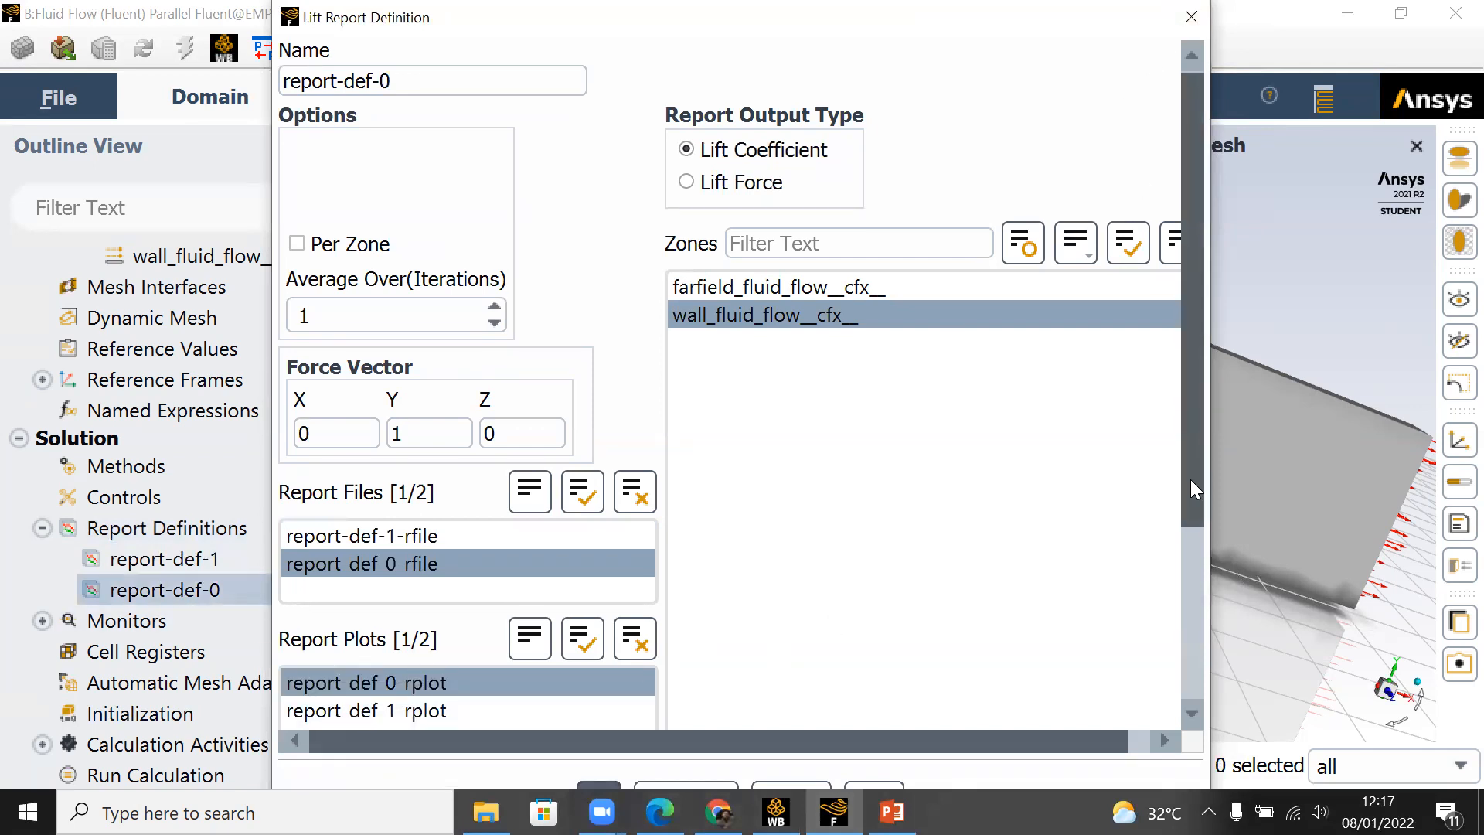
{"action": "scroll", "coordinate": [711, 685], "scroll_direction": "down", "scroll_amount": 3}
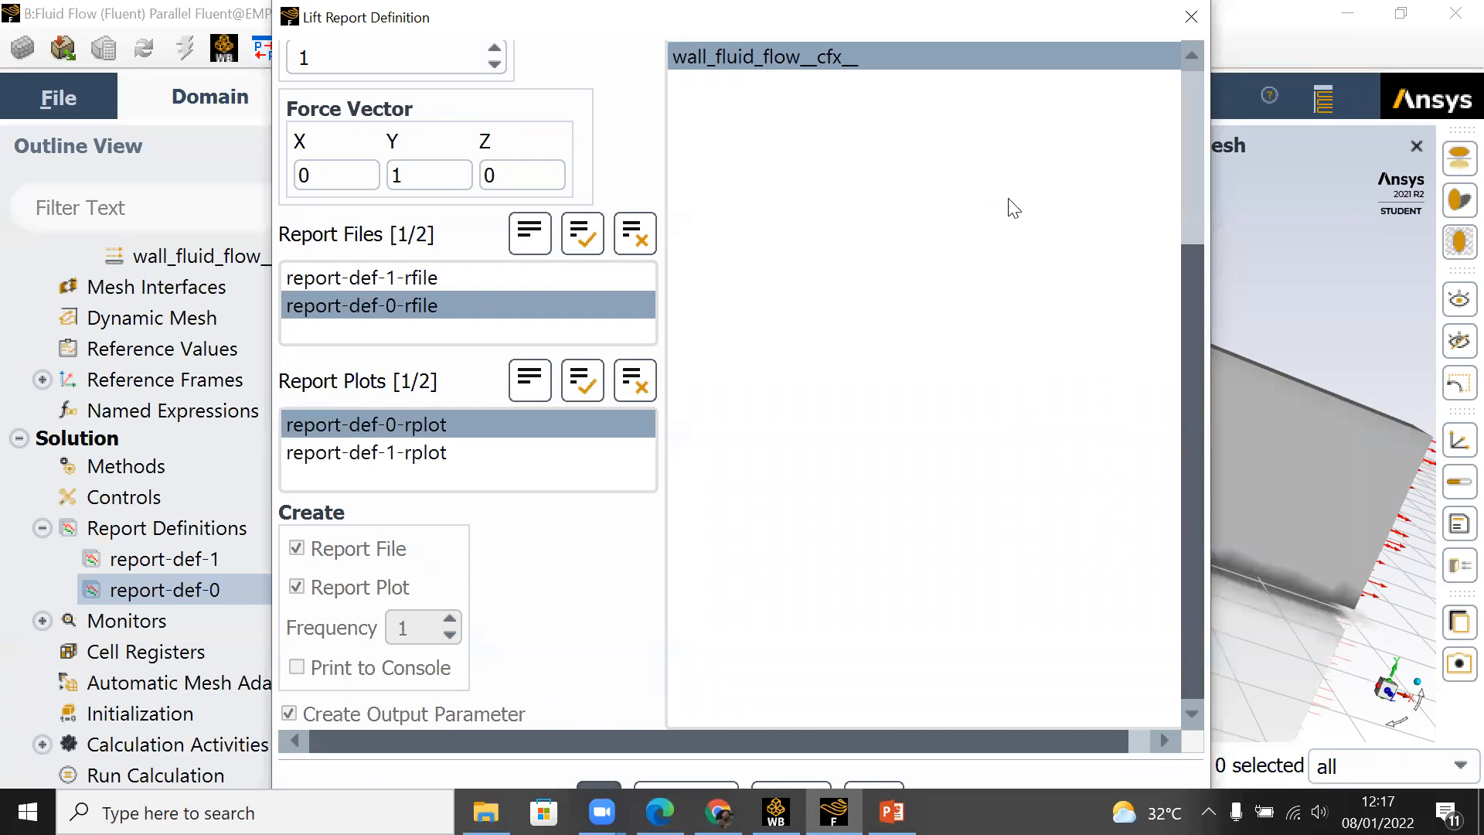
{"action": "left_click", "coordinate": [1191, 17]}
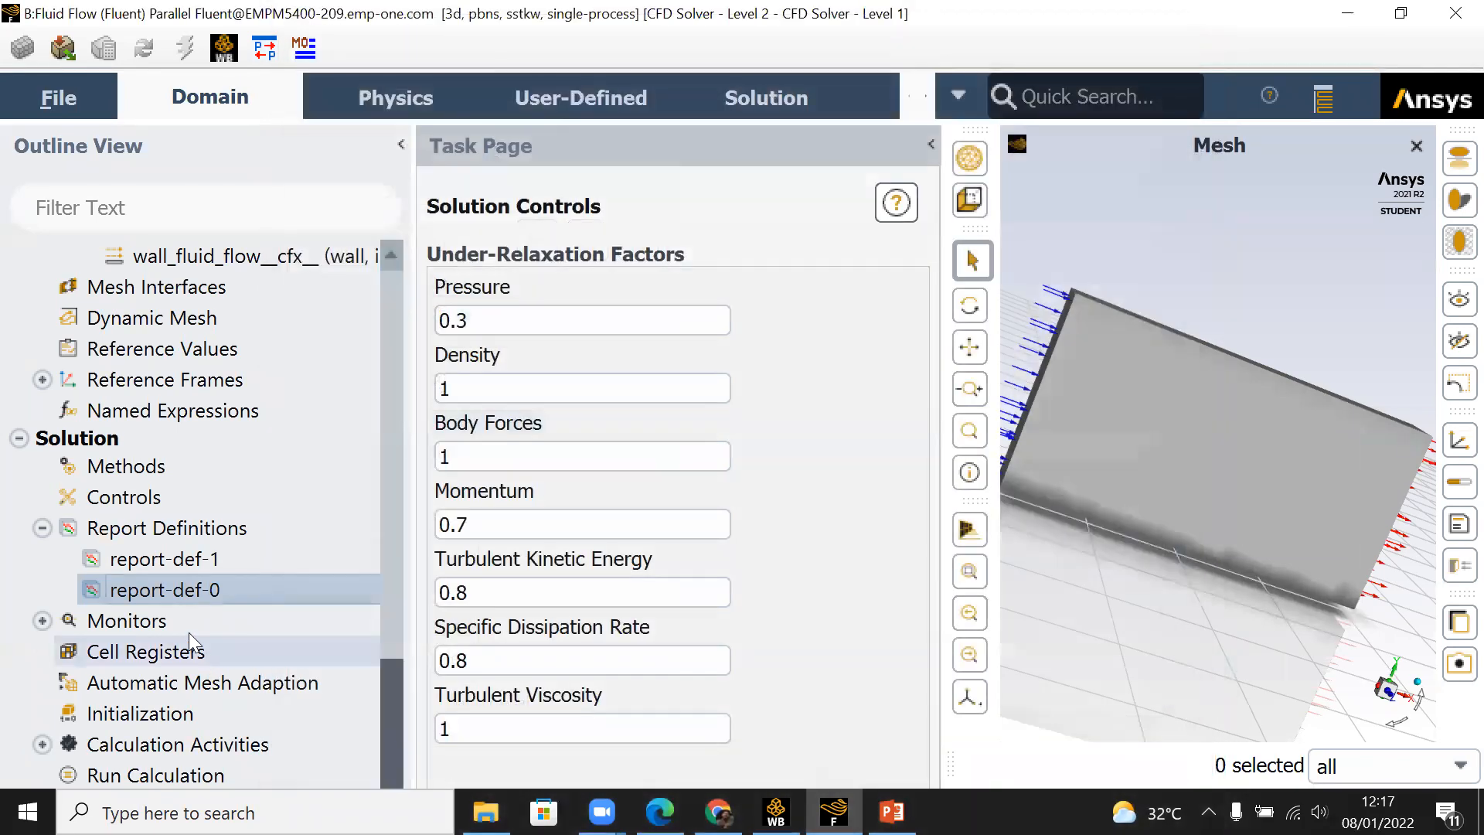
{"action": "right_click", "coordinate": [204, 595]}
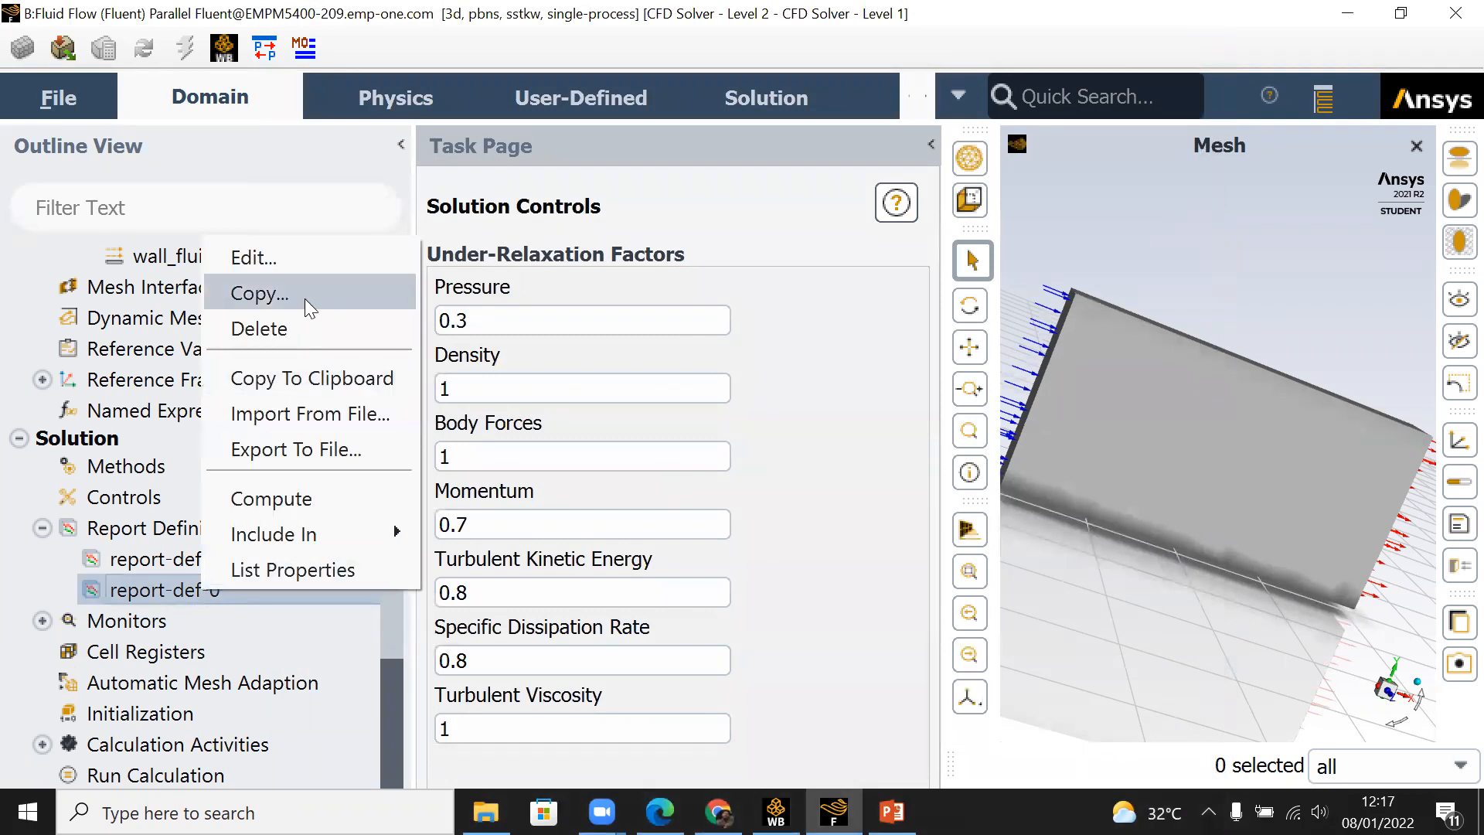
{"action": "left_click", "coordinate": [309, 265]}
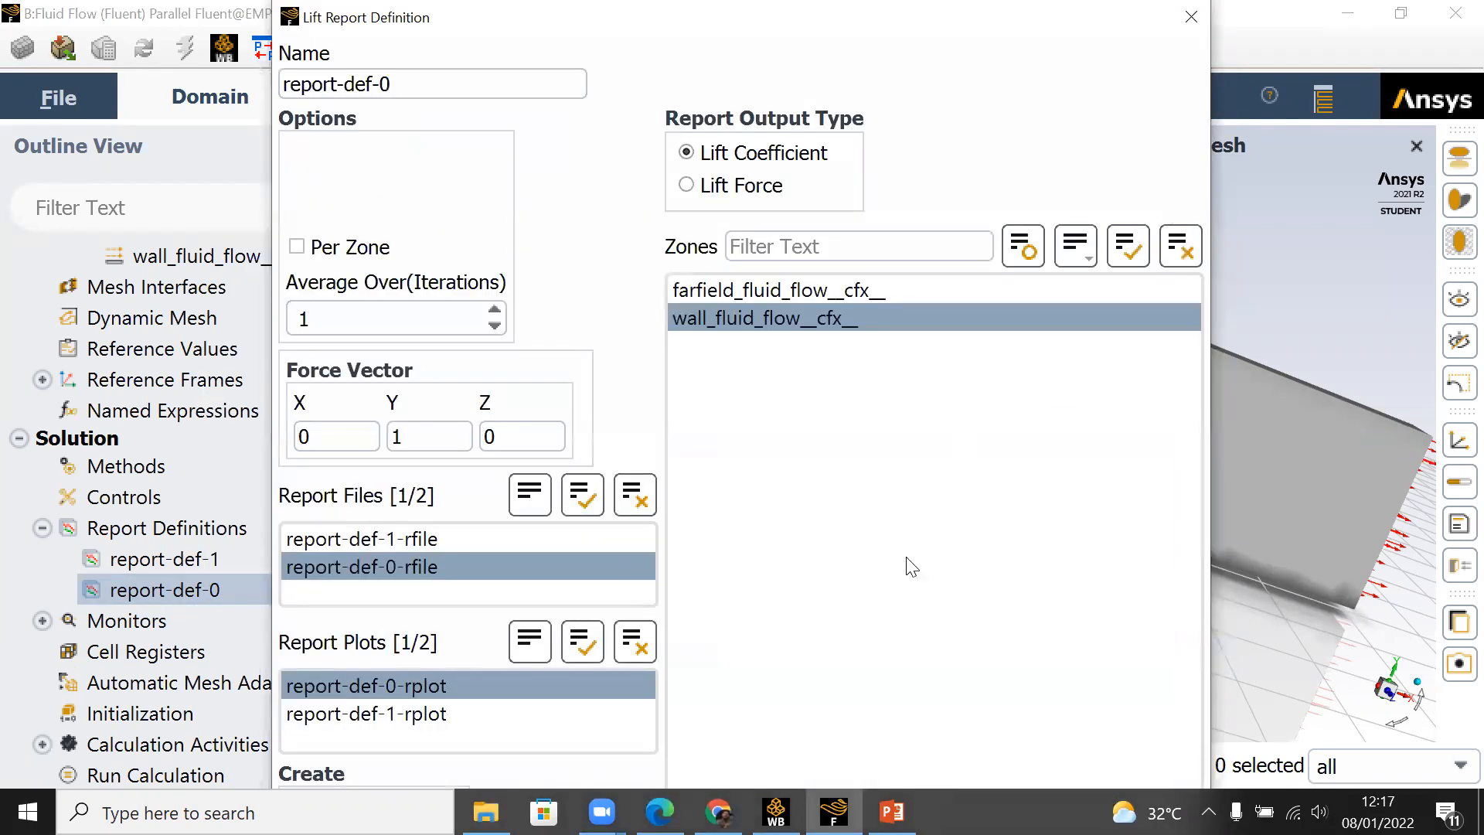
{"action": "left_click_drag", "start_coordinate": [1212, 382], "coordinate": [951, 689]}
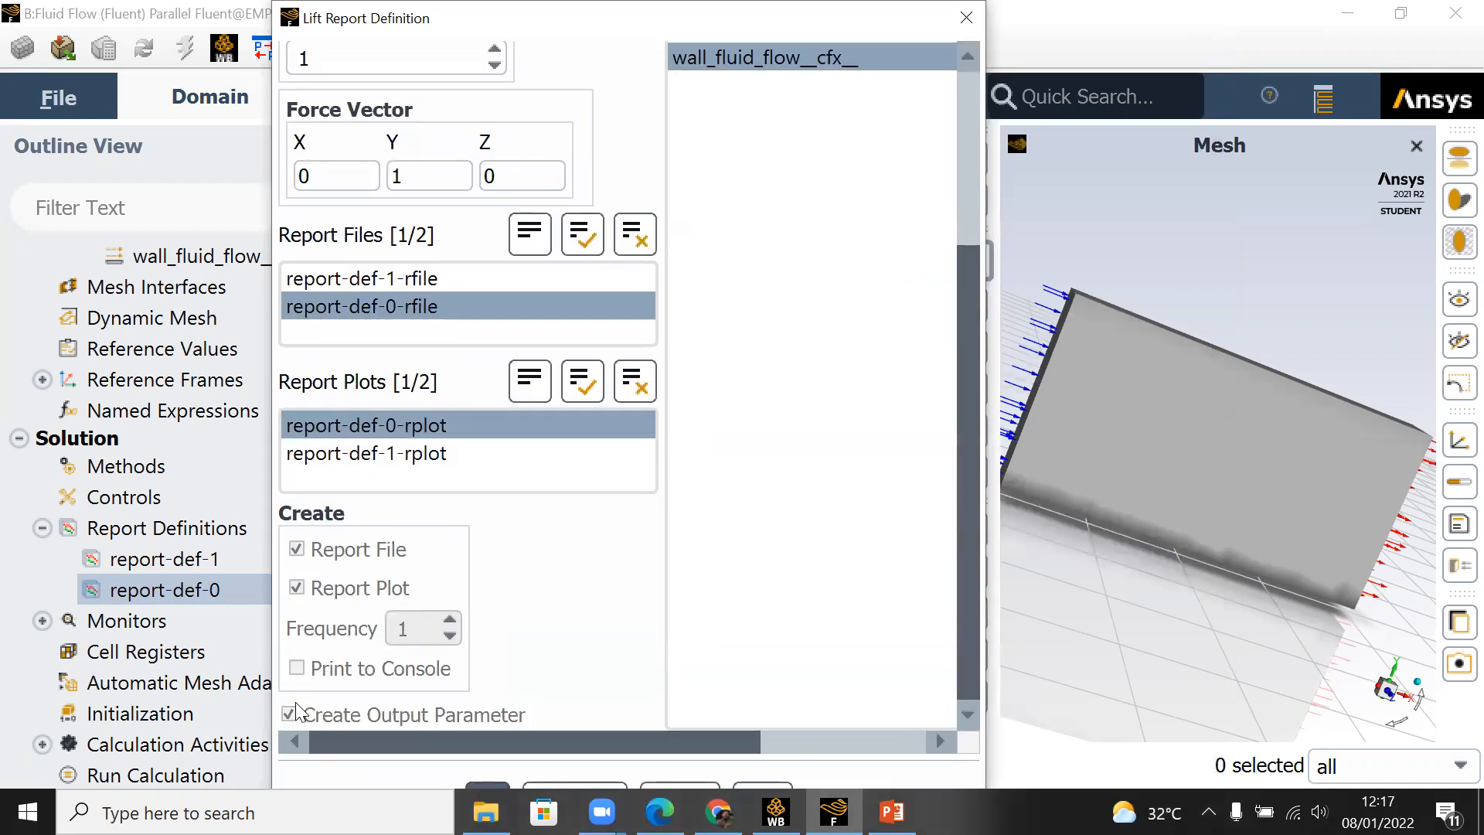
{"action": "left_click", "coordinate": [966, 17]}
Step: Try to delete the lift report definition report-def-0, confirming the deletion
{"action": "right_click", "coordinate": [224, 601]}
{"action": "left_click", "coordinate": [280, 335]}
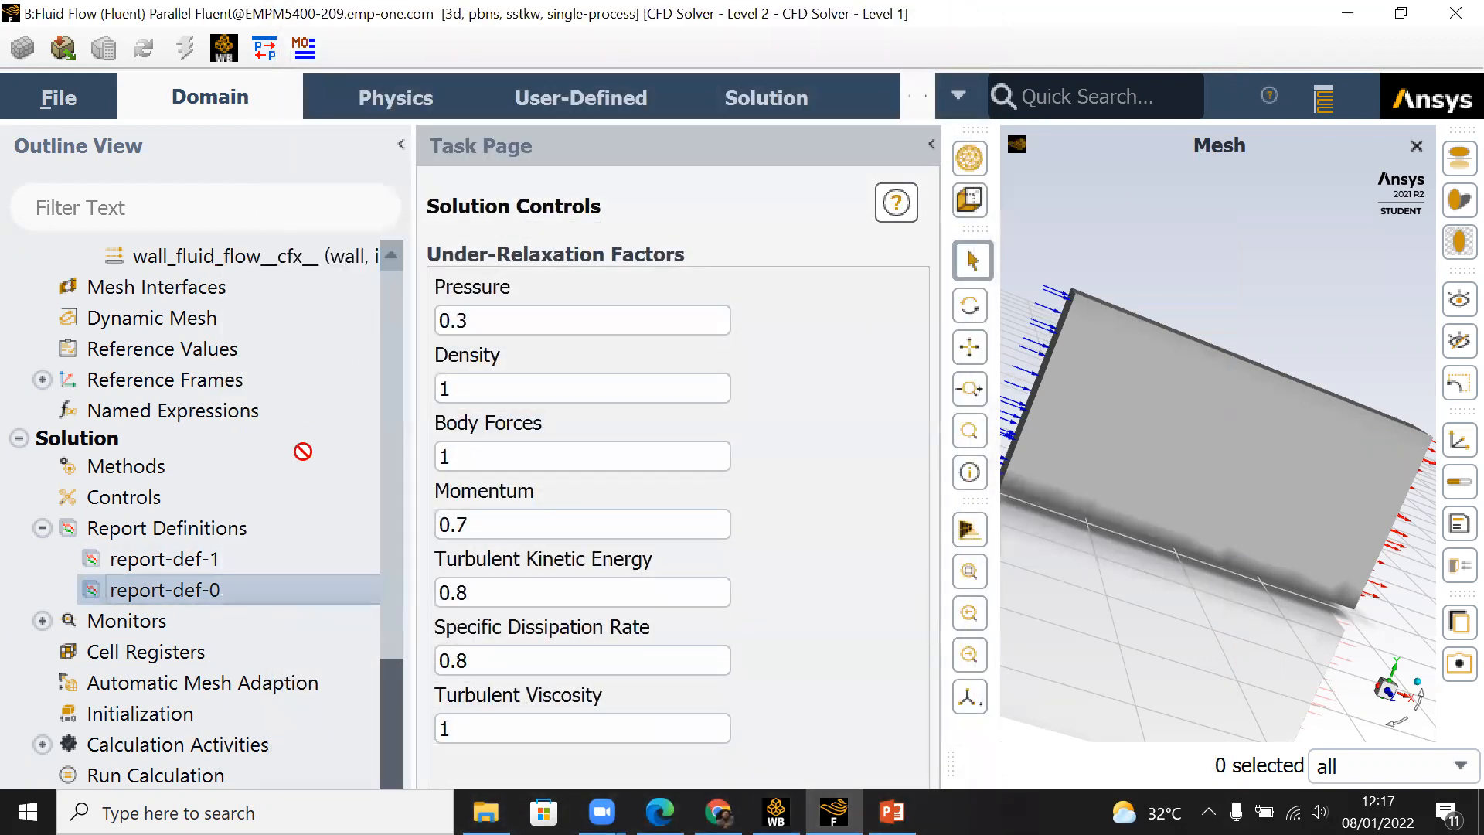
{"action": "left_click", "coordinate": [643, 557]}
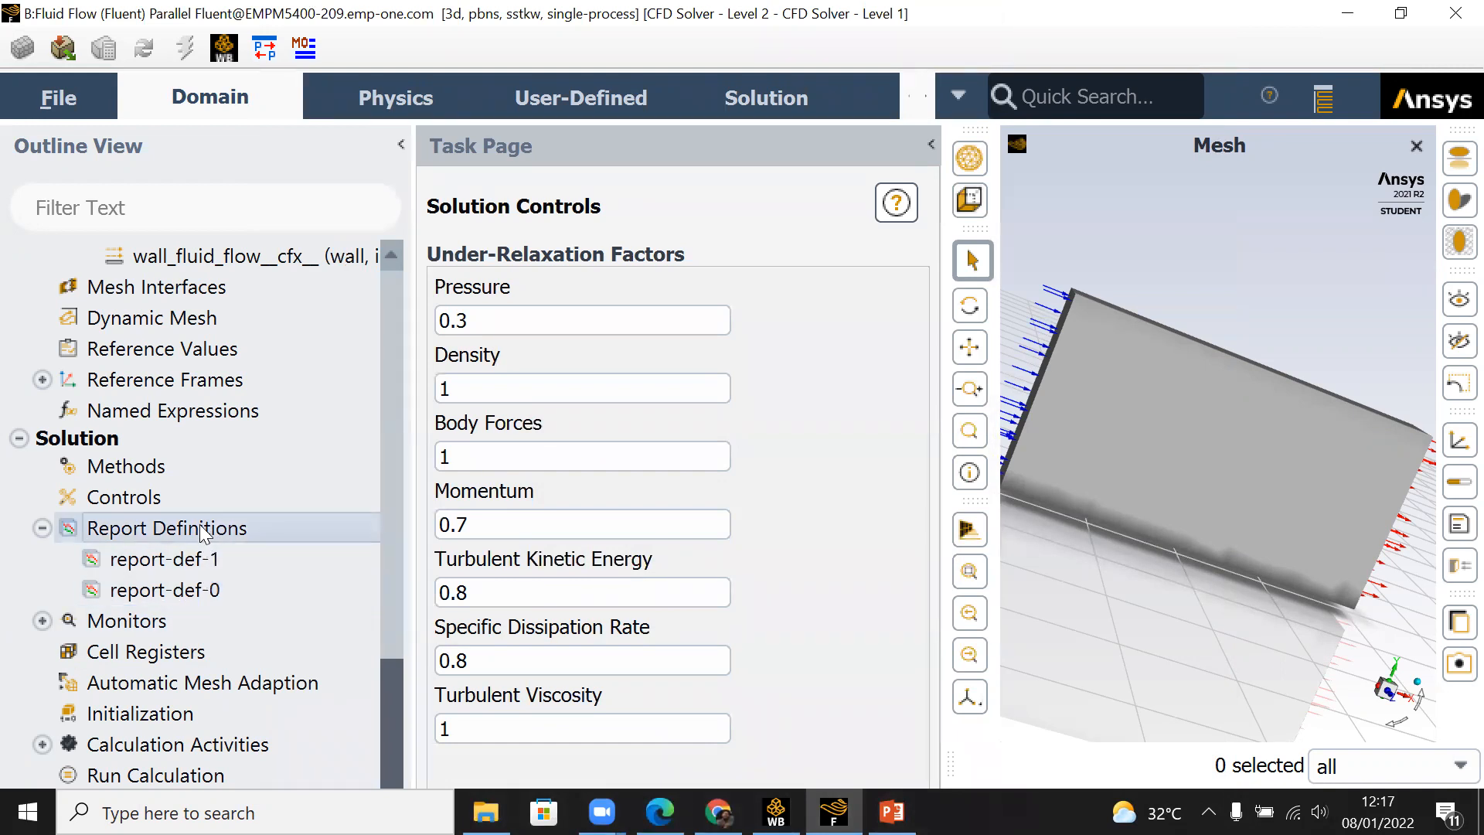
{"action": "right_click", "coordinate": [209, 591]}
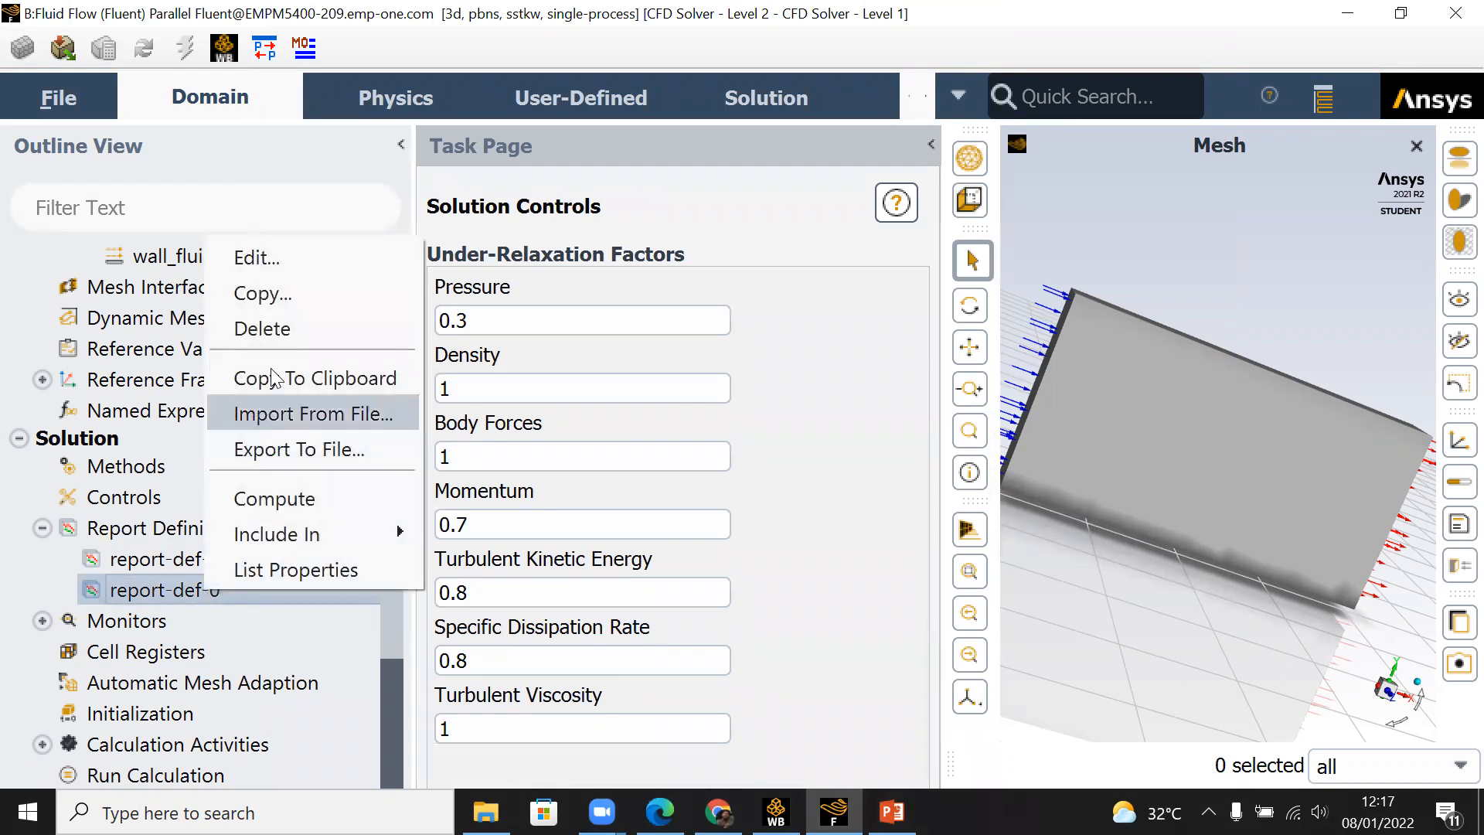
{"action": "left_click", "coordinate": [278, 328]}
{"action": "left_click", "coordinate": [715, 549]}
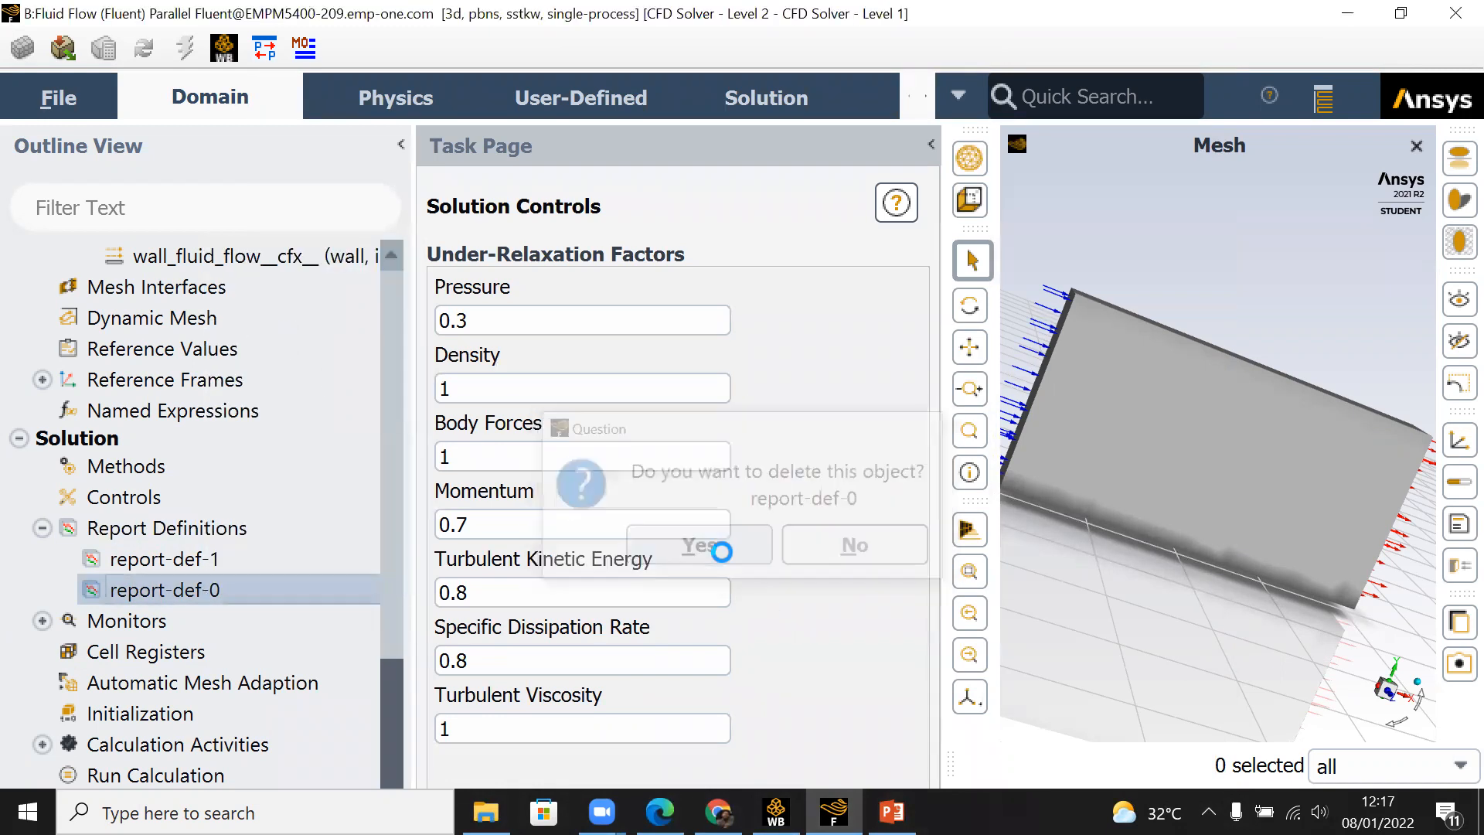
Step: Create a lift coefficient report definition for the wall_fluid_flow__cfx__ zone, with console printing and an output parameter enabled
{"action": "left_click", "coordinate": [202, 532]}
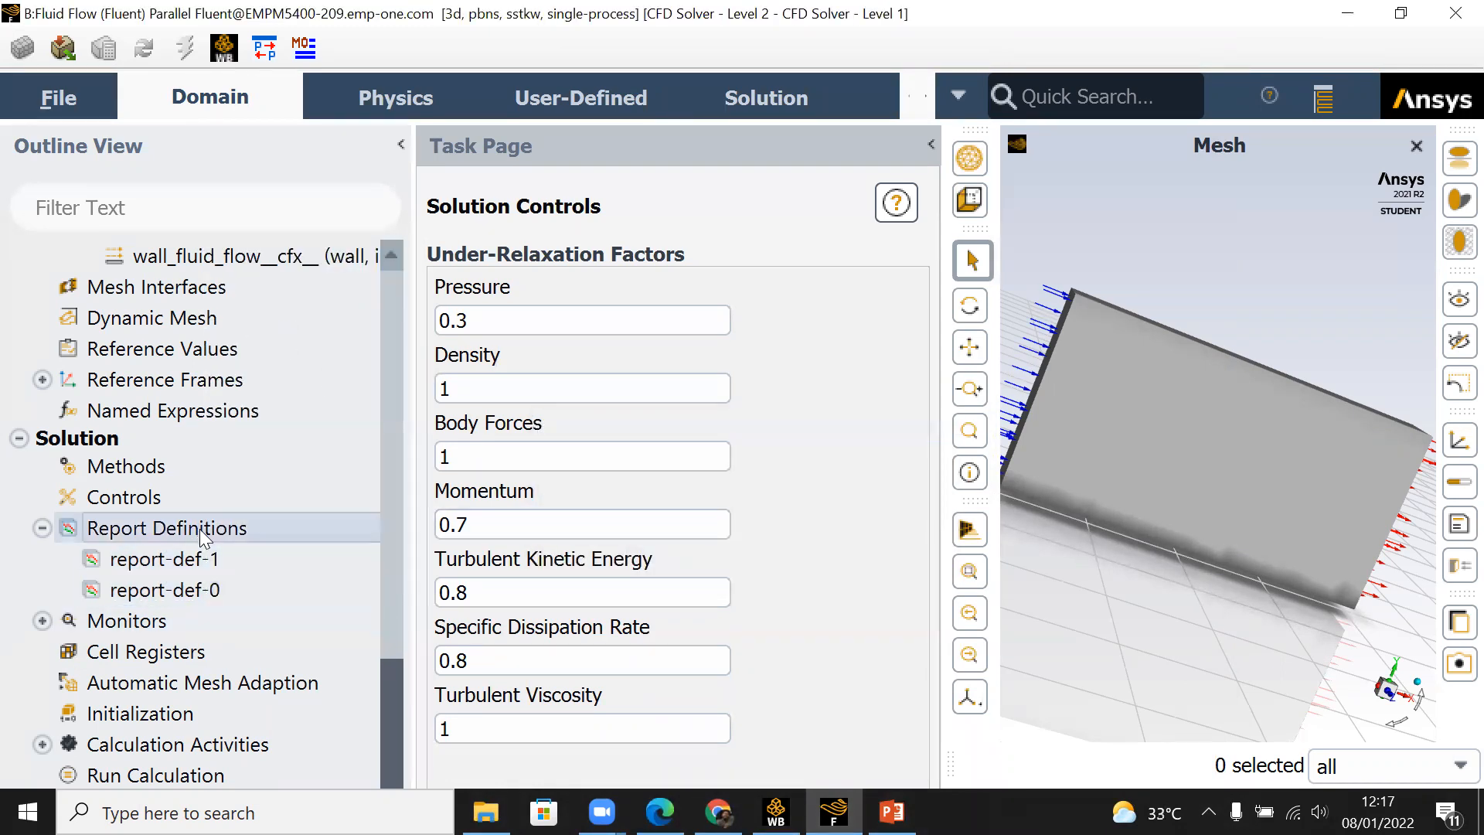
{"action": "right_click", "coordinate": [203, 533]}
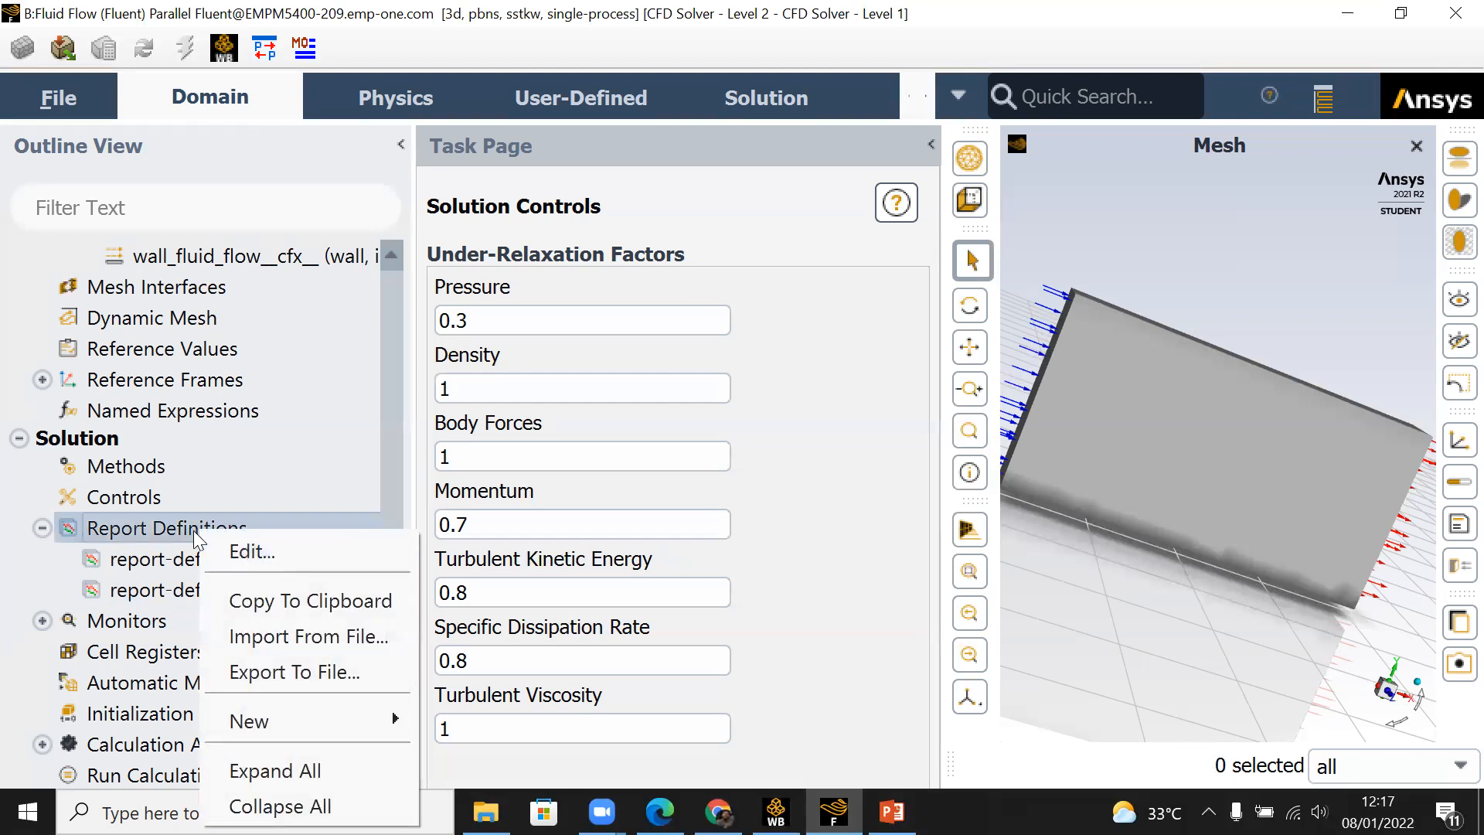
{"action": "mouse_move", "coordinate": [378, 732]}
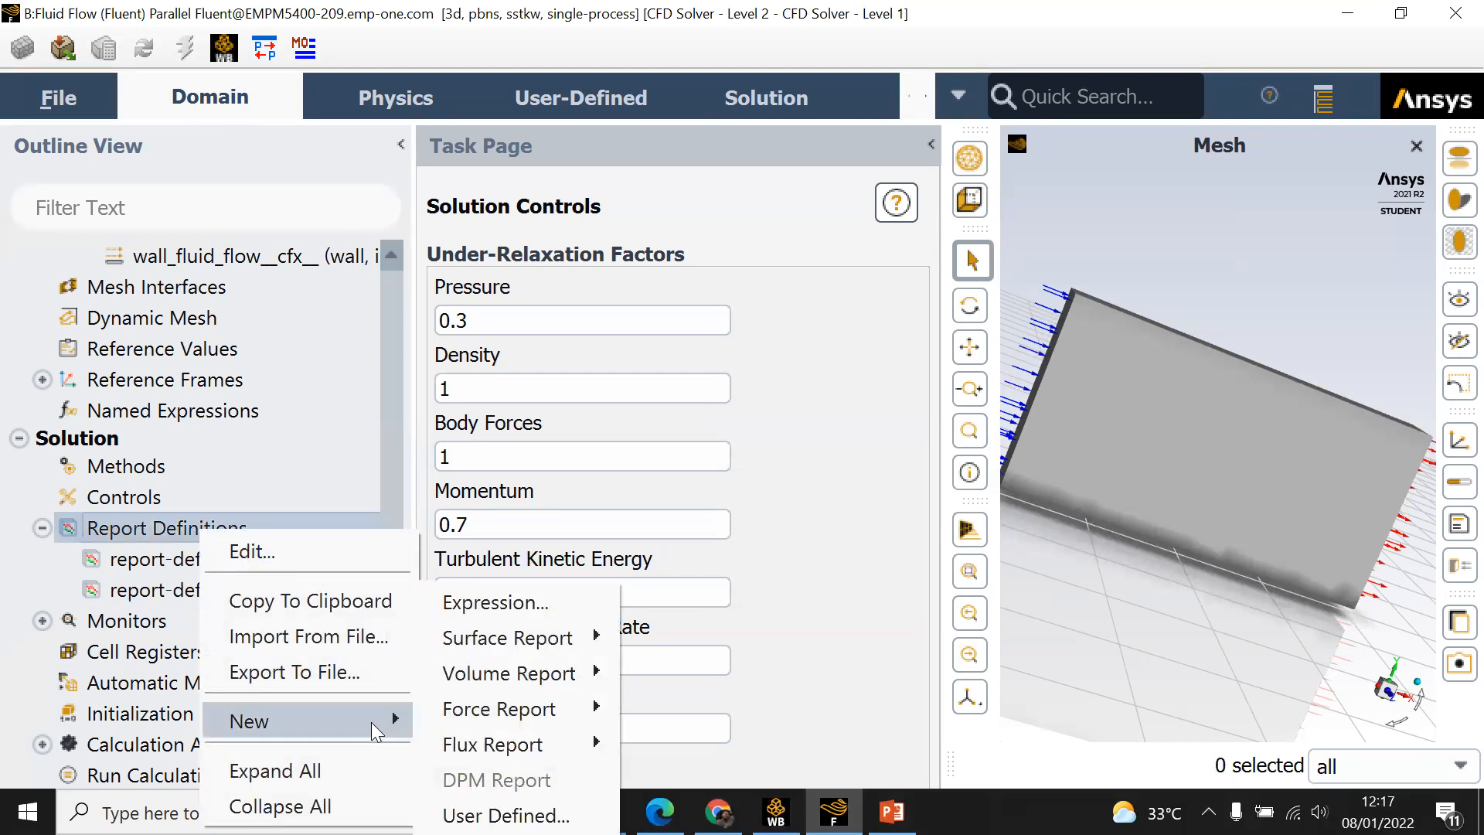
{"action": "mouse_move", "coordinate": [550, 707]}
{"action": "left_click", "coordinate": [669, 739]}
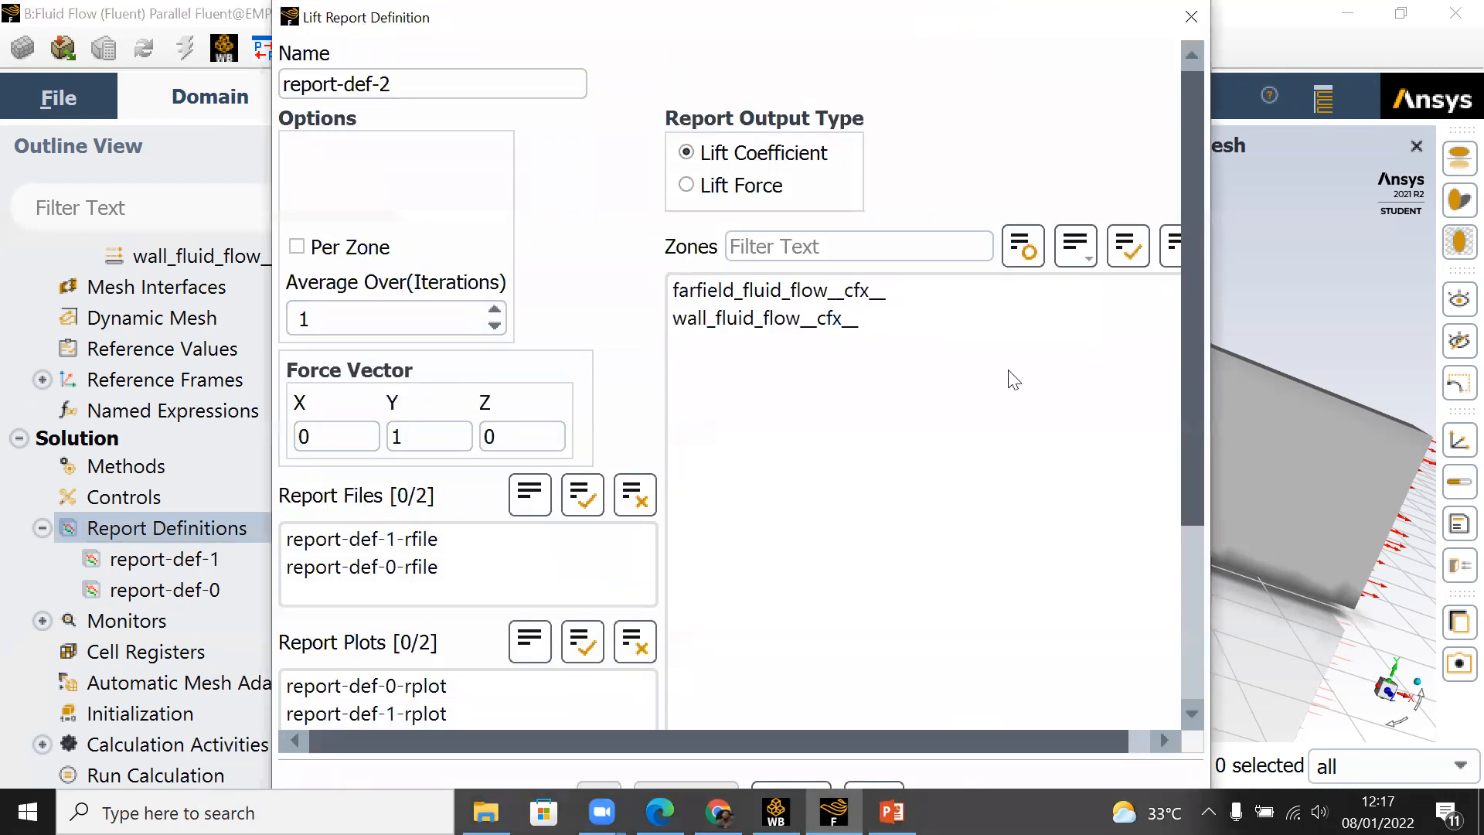
{"action": "left_click", "coordinate": [799, 326]}
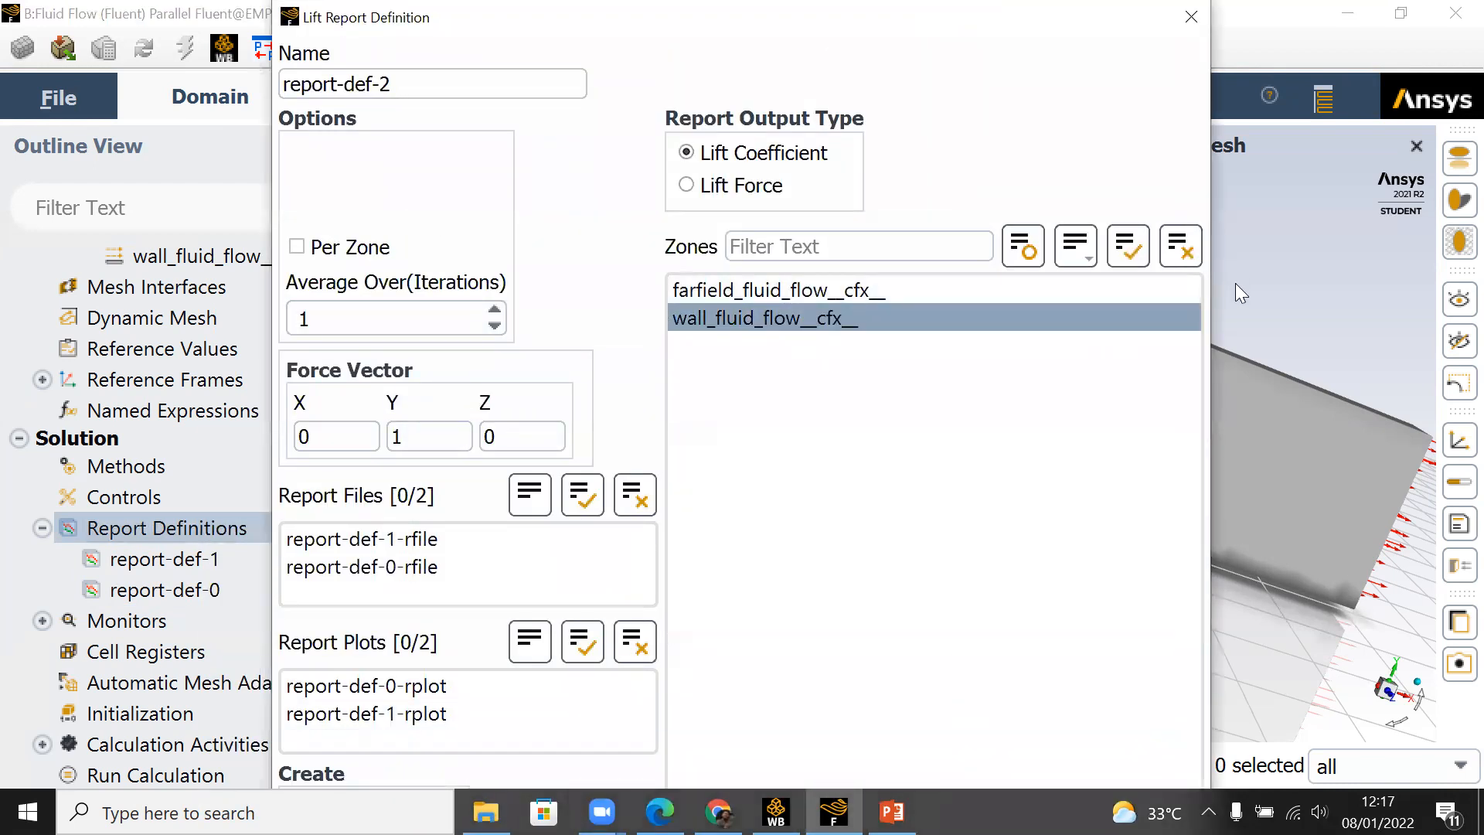
{"action": "left_click_drag", "start_coordinate": [1211, 286], "coordinate": [1064, 672]}
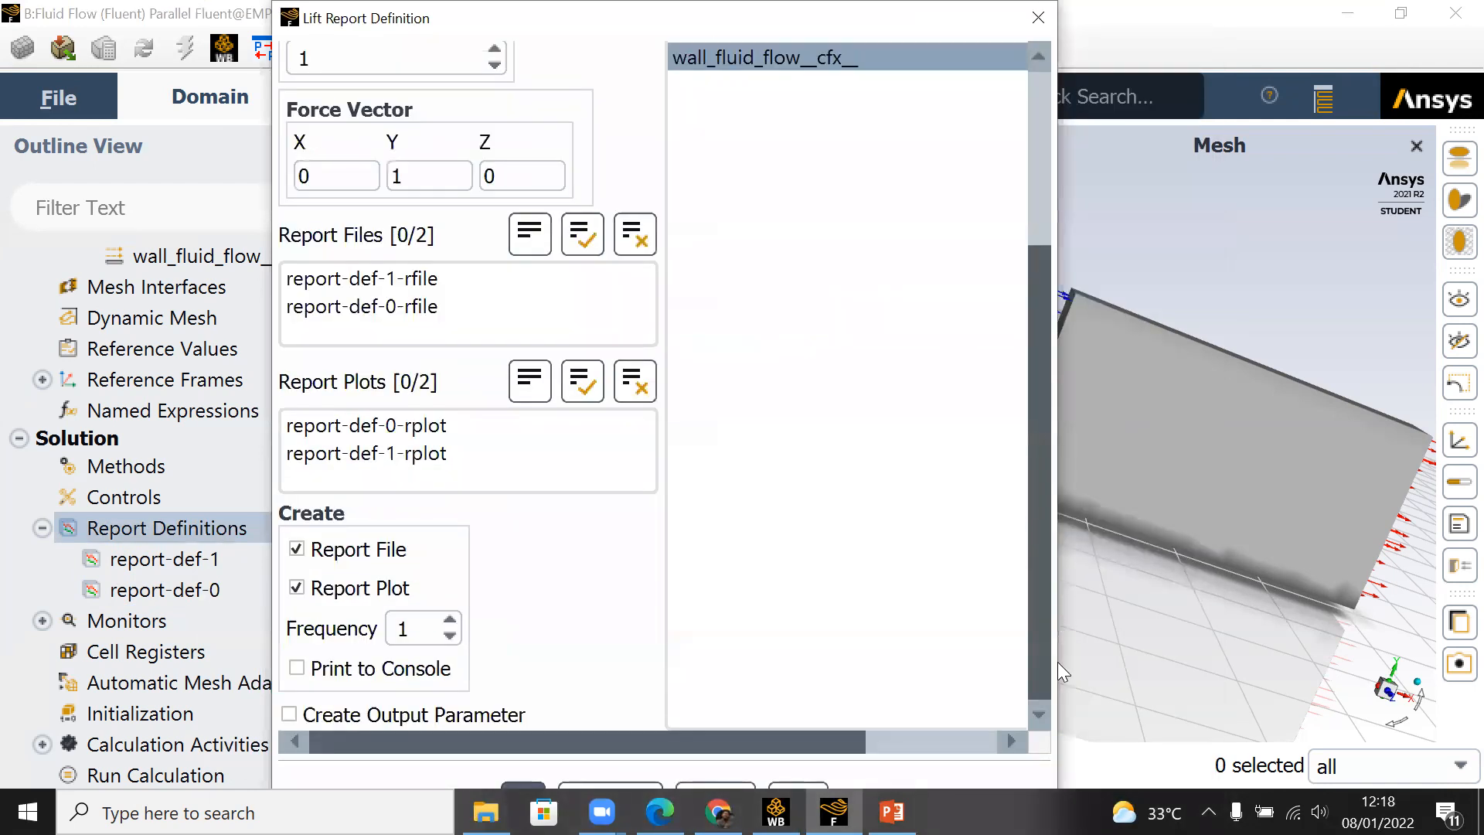
{"action": "left_click", "coordinate": [297, 668]}
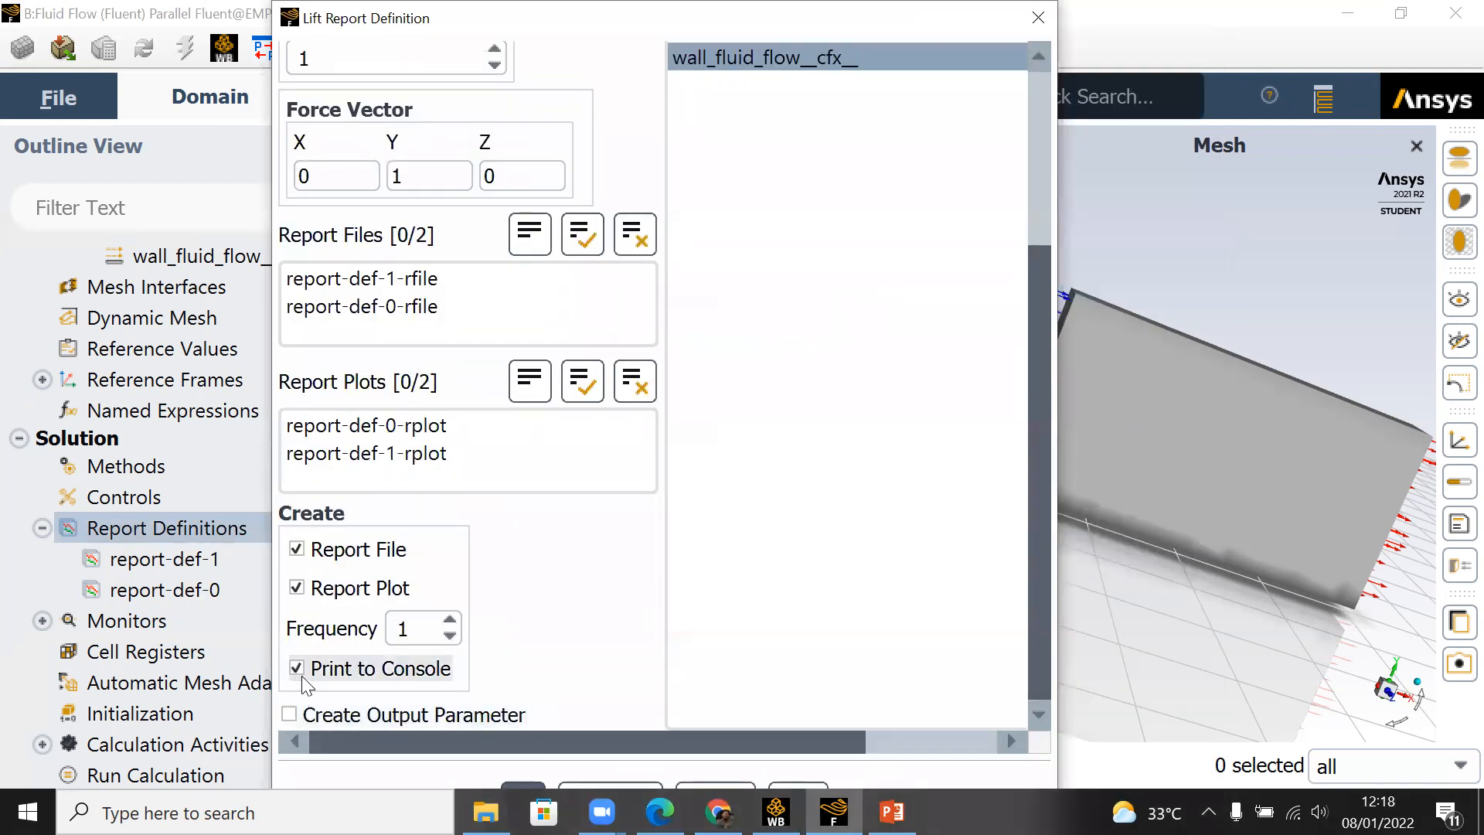
{"action": "left_click", "coordinate": [291, 714]}
{"action": "left_click", "coordinate": [523, 788]}
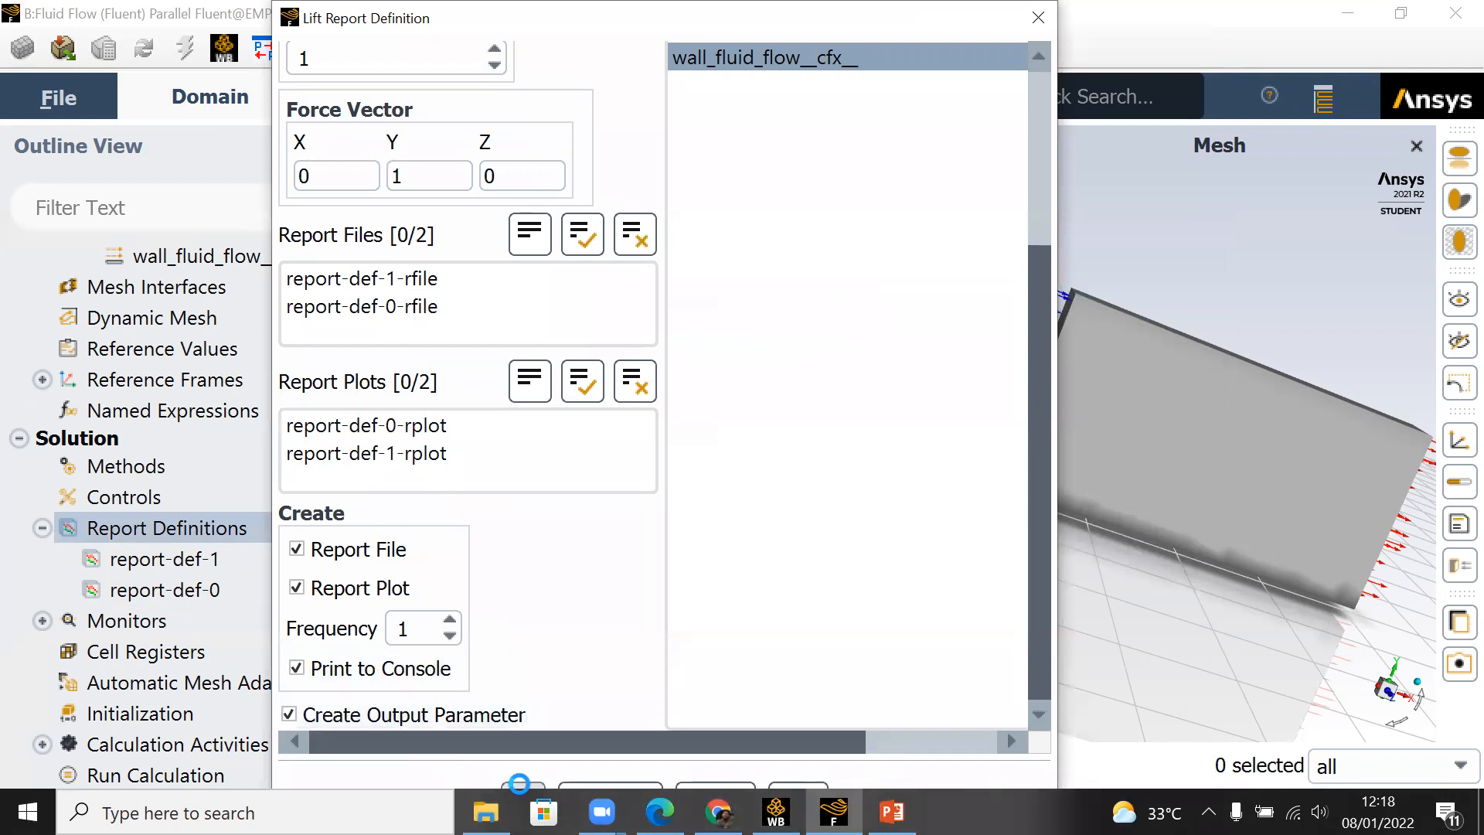
Step: Try clearing the report file and report plot selections of report-def-0, and close the definition without saving
{"action": "double_click", "coordinate": [166, 621]}
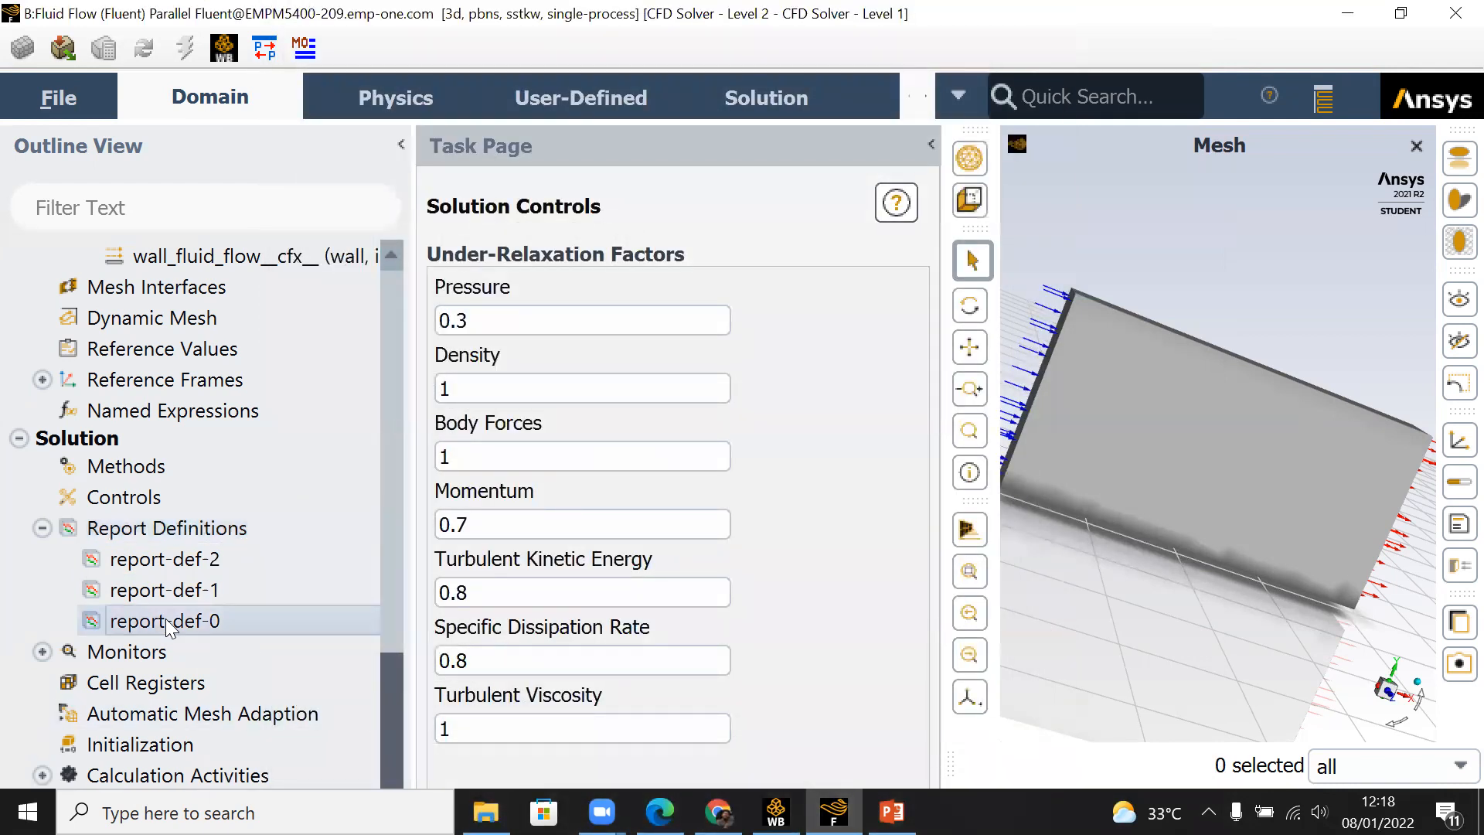
{"action": "right_click", "coordinate": [166, 620]}
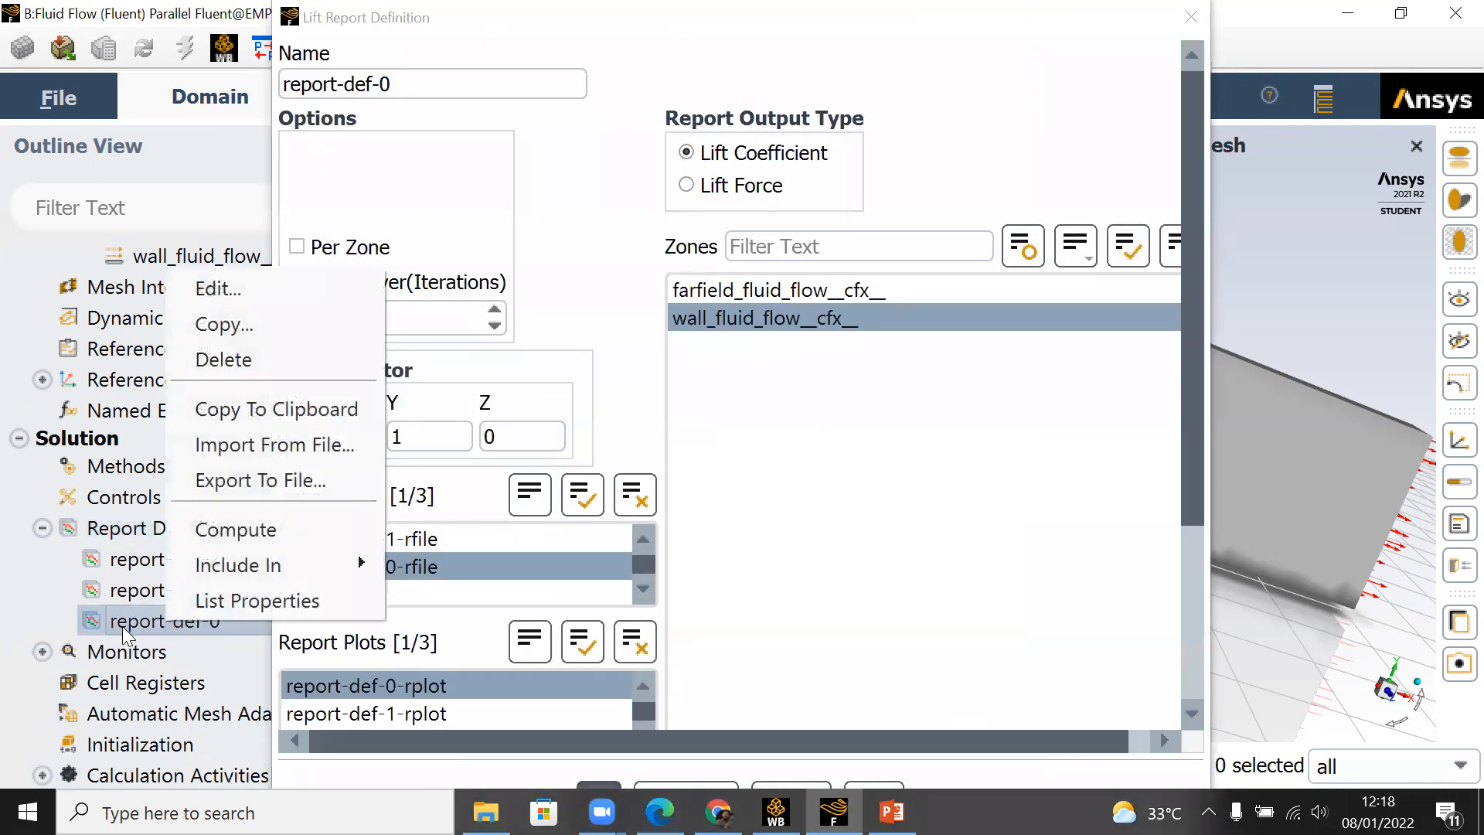
{"action": "left_click", "coordinate": [641, 501]}
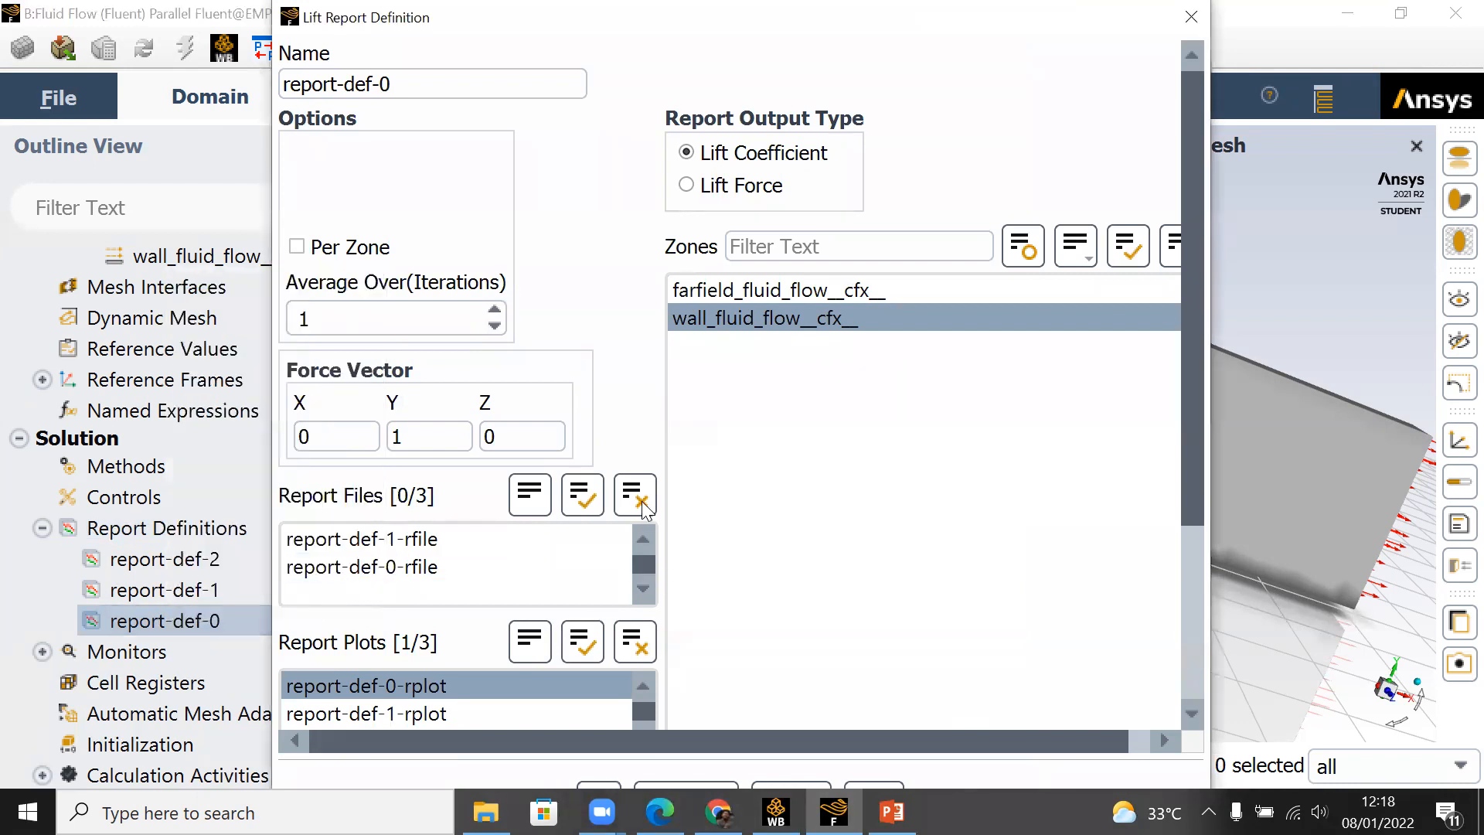
{"action": "left_click", "coordinate": [639, 641]}
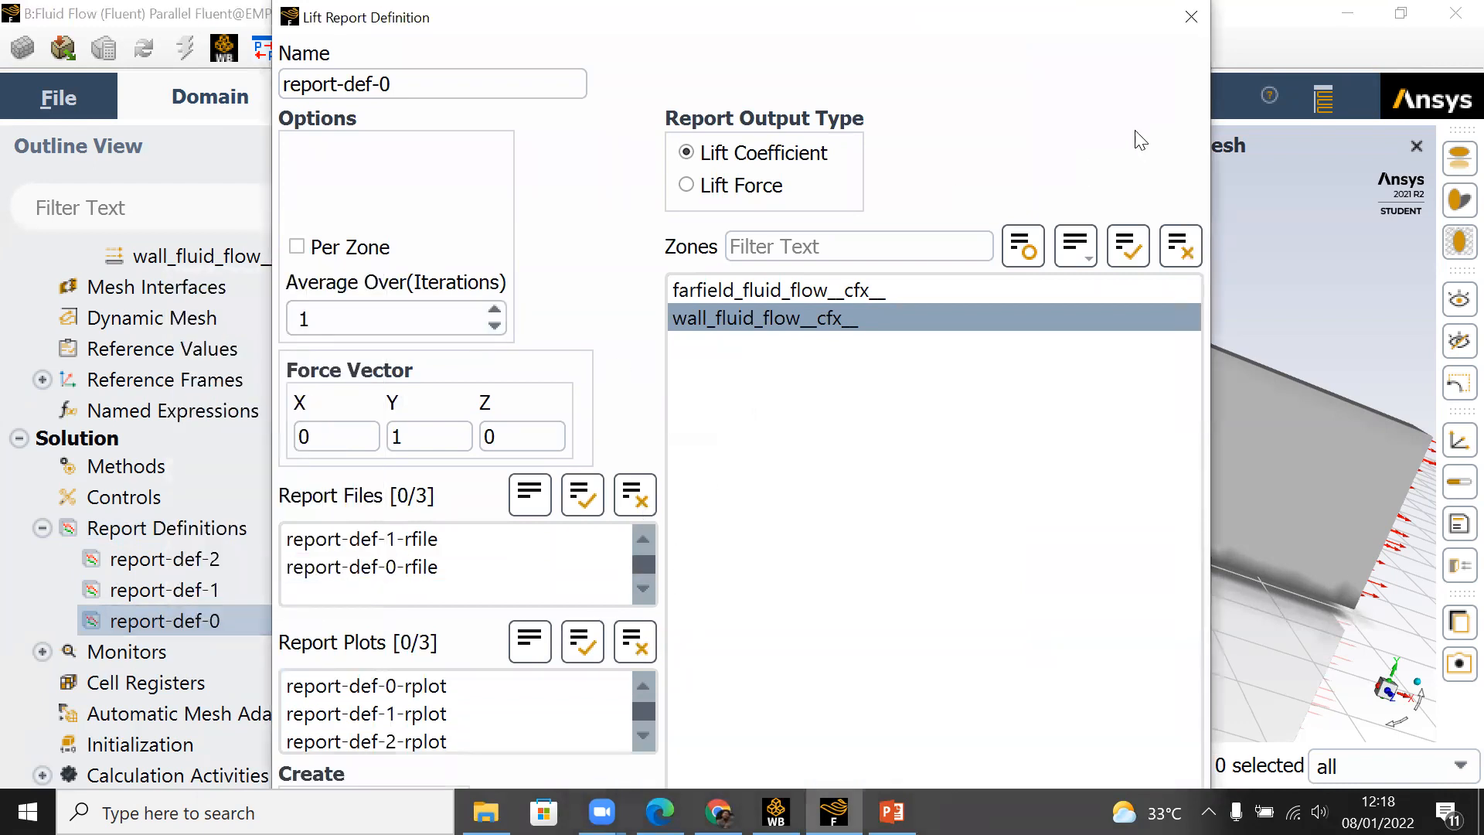
{"action": "left_click", "coordinate": [1191, 17]}
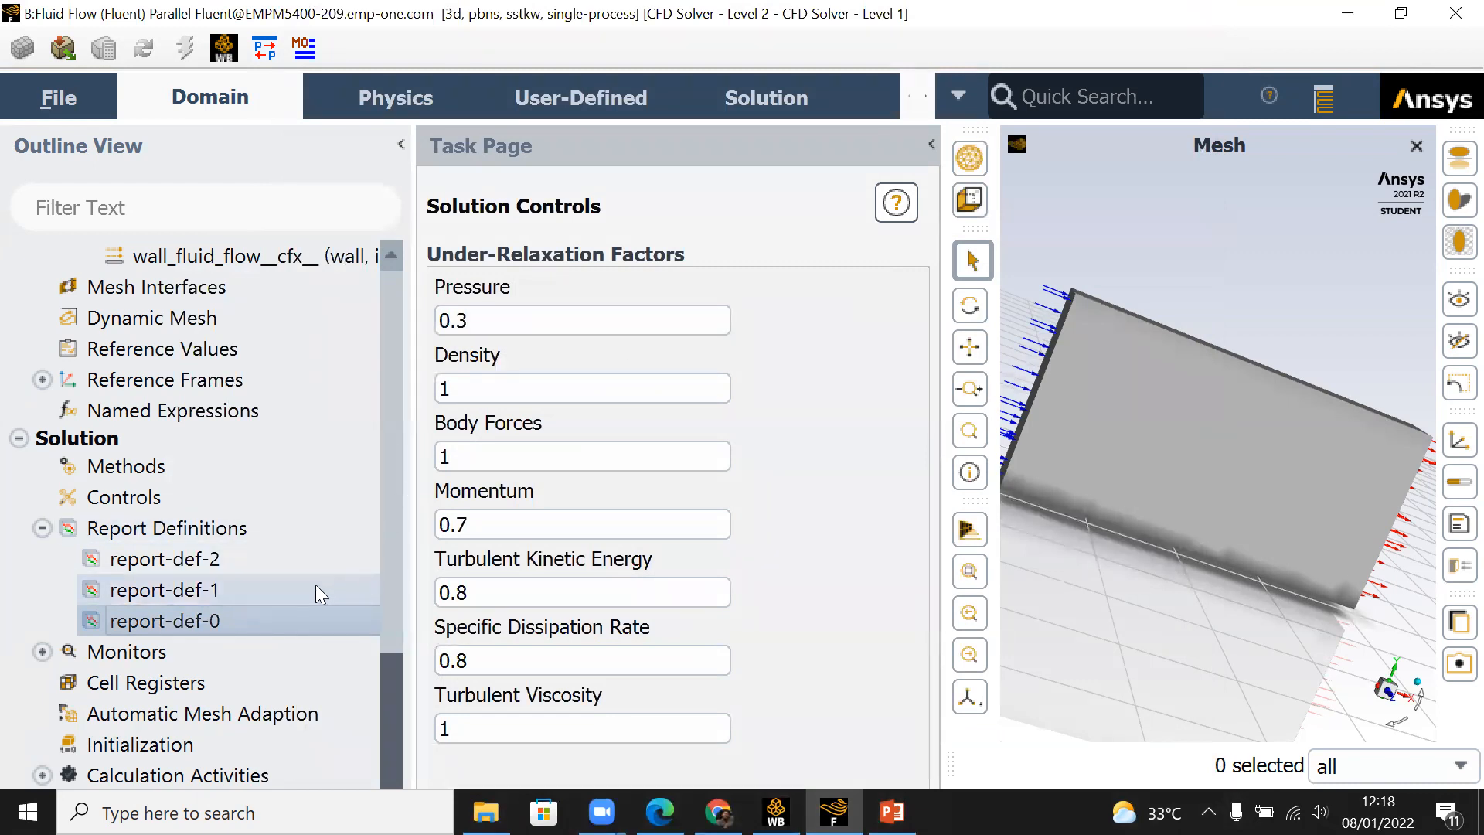
Step: Try again to delete report-def-0 from the report definitions, confirming the deletion
{"action": "right_click", "coordinate": [278, 617]}
{"action": "left_click", "coordinate": [358, 364]}
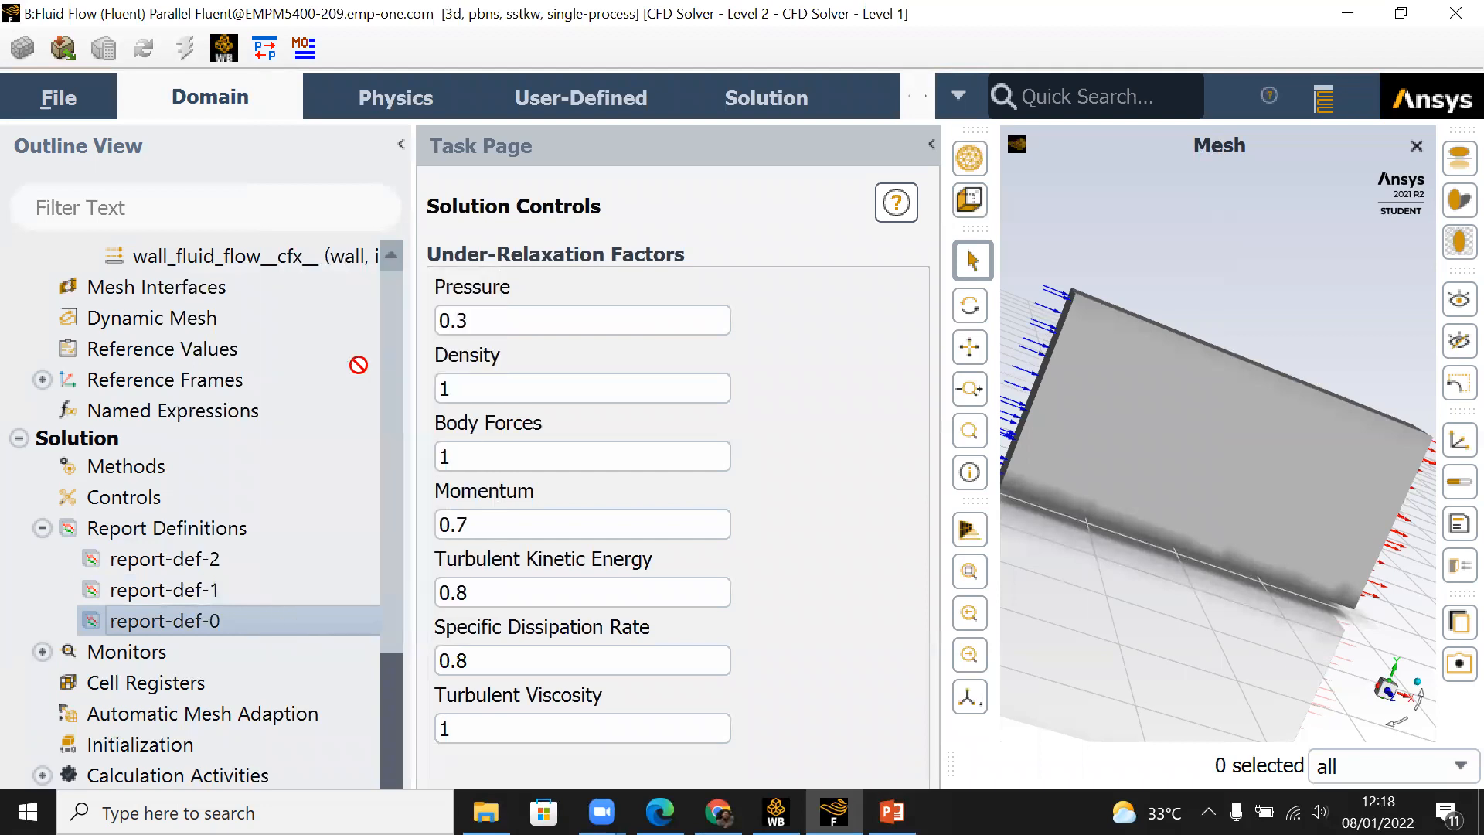
{"action": "left_click", "coordinate": [681, 547]}
Step: Set the solution initialization method to Standard Initialization, computed from the input_fluid_flow__cfx__ zone
{"action": "left_click", "coordinate": [931, 145]}
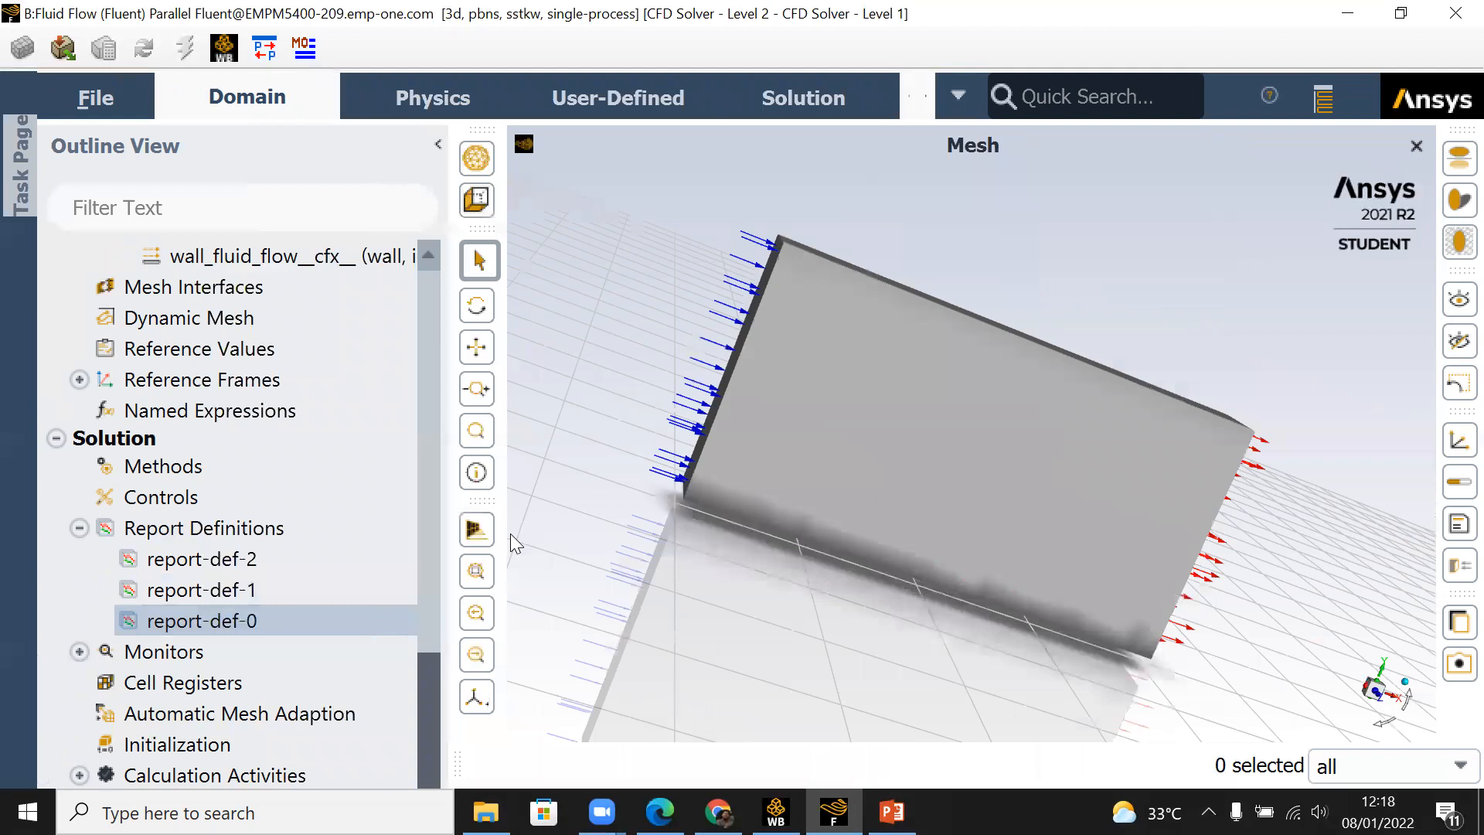
{"action": "scroll", "coordinate": [439, 713], "scroll_direction": "down", "scroll_amount": 1}
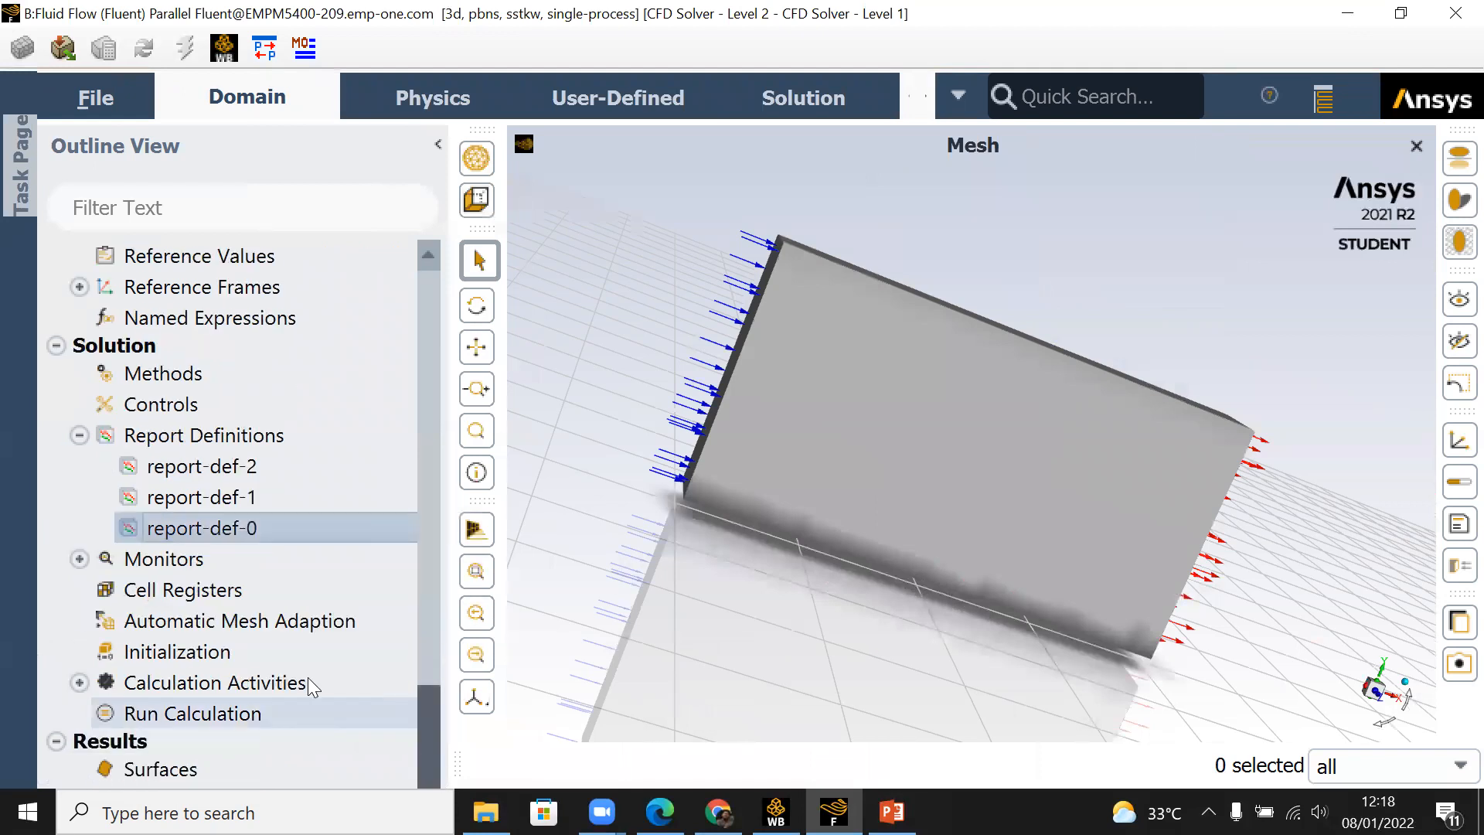
{"action": "double_click", "coordinate": [204, 657]}
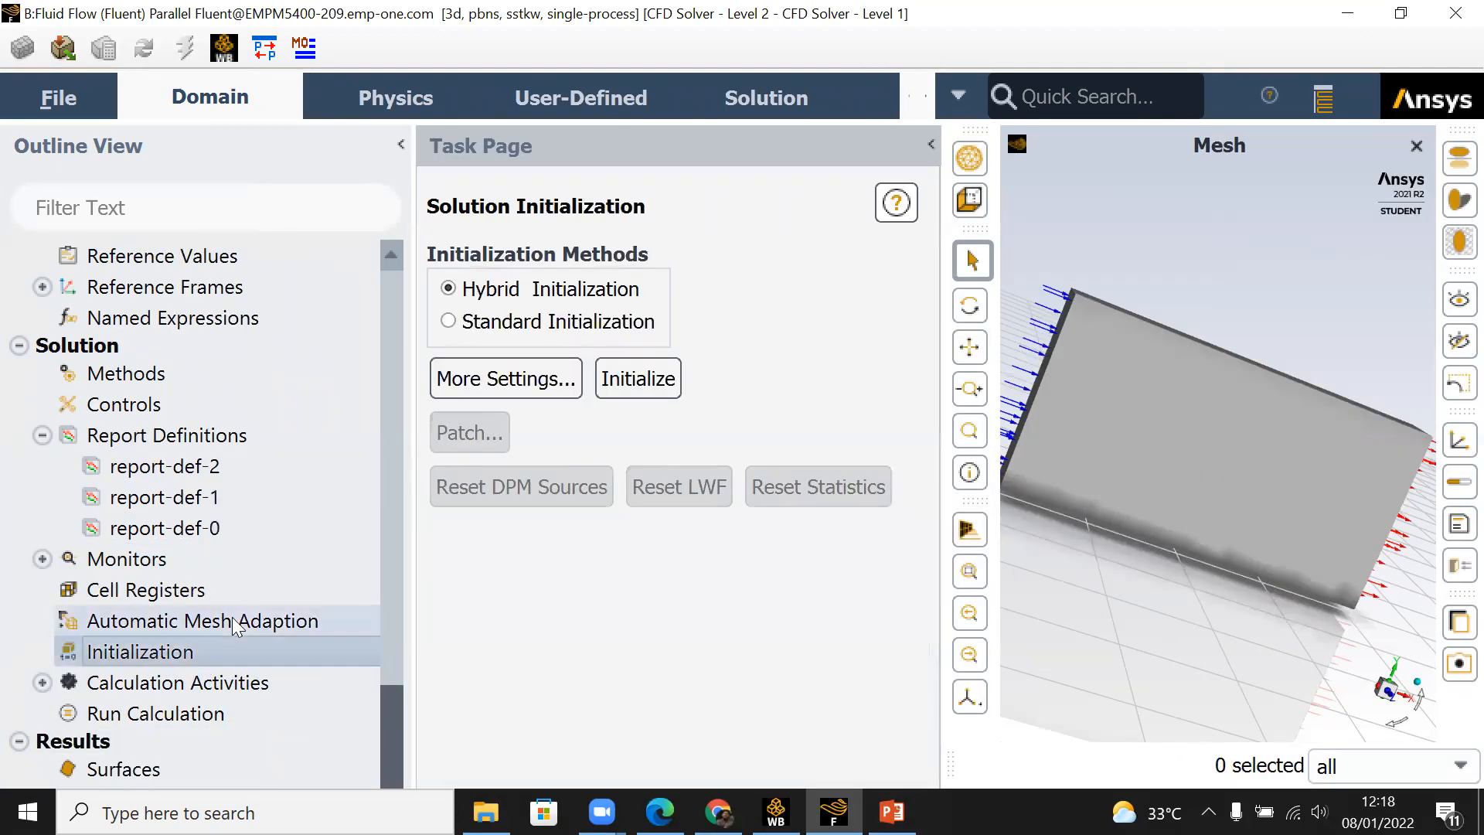
{"action": "left_click", "coordinate": [448, 321]}
{"action": "left_click", "coordinate": [690, 393]}
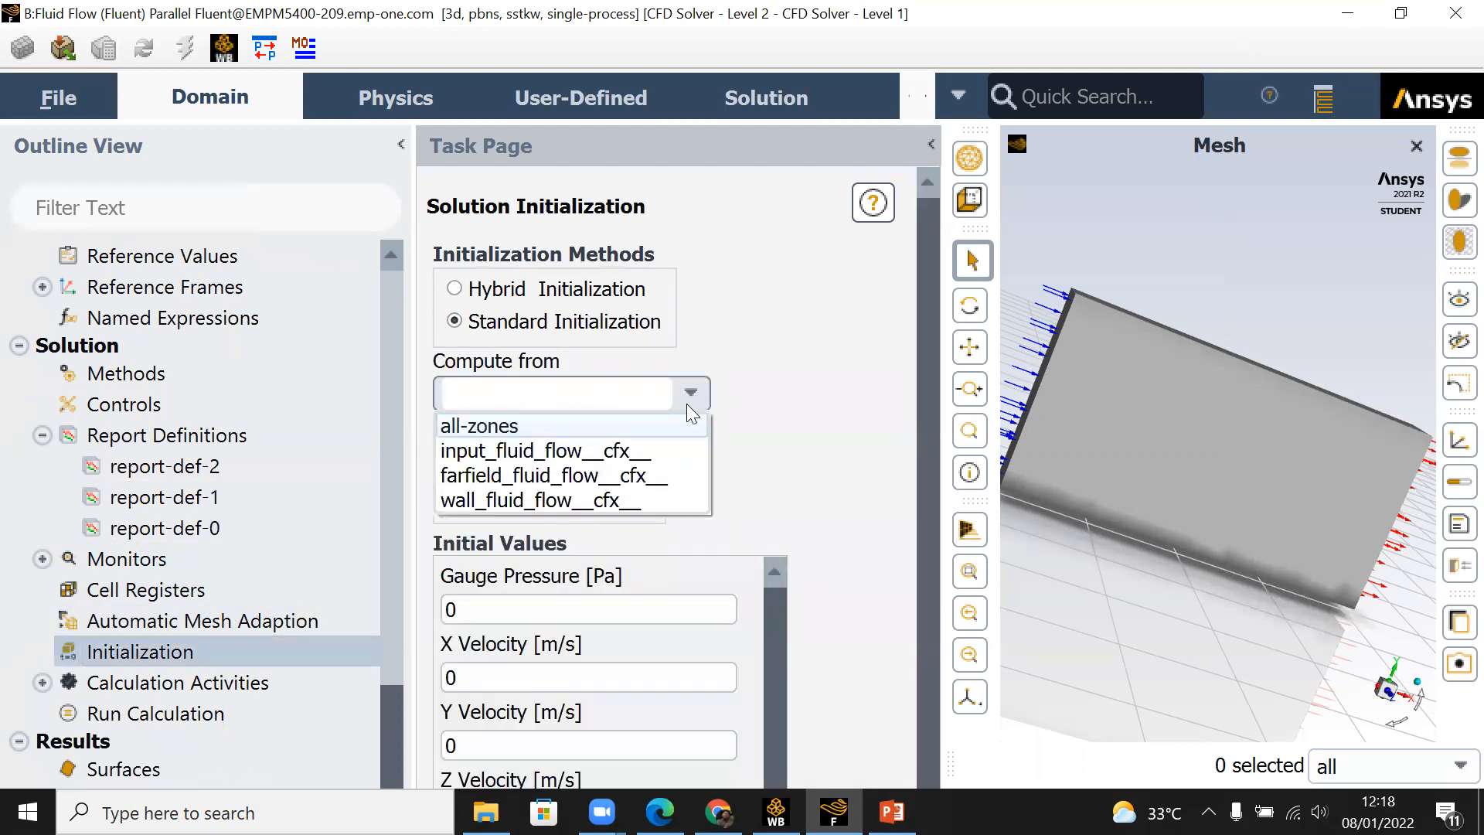
{"action": "left_click", "coordinate": [665, 450]}
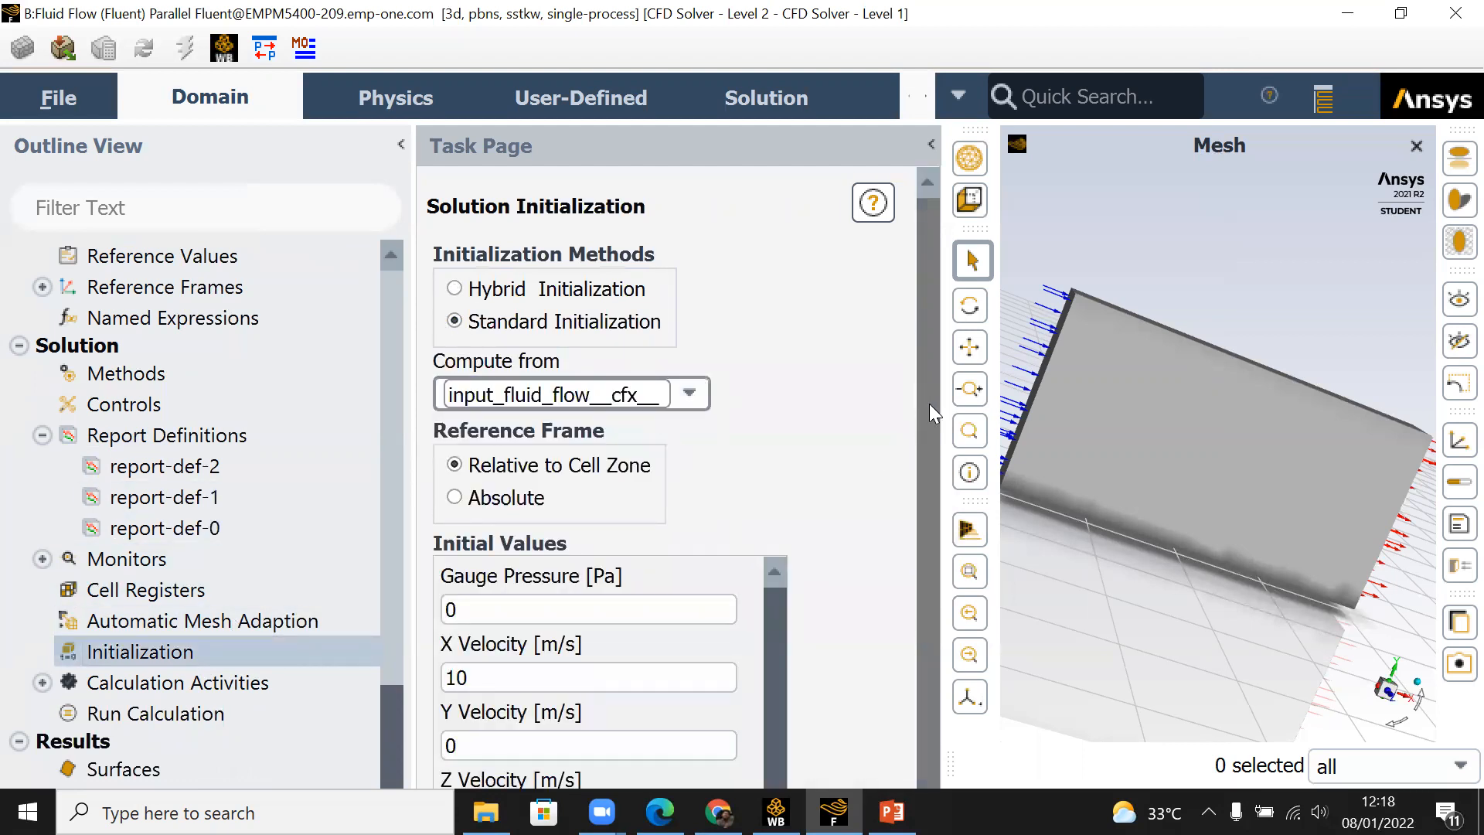
Step: Initialize the solution with the initial values computed from the inlet zone
{"action": "left_click_drag", "start_coordinate": [930, 403], "coordinate": [930, 648]}
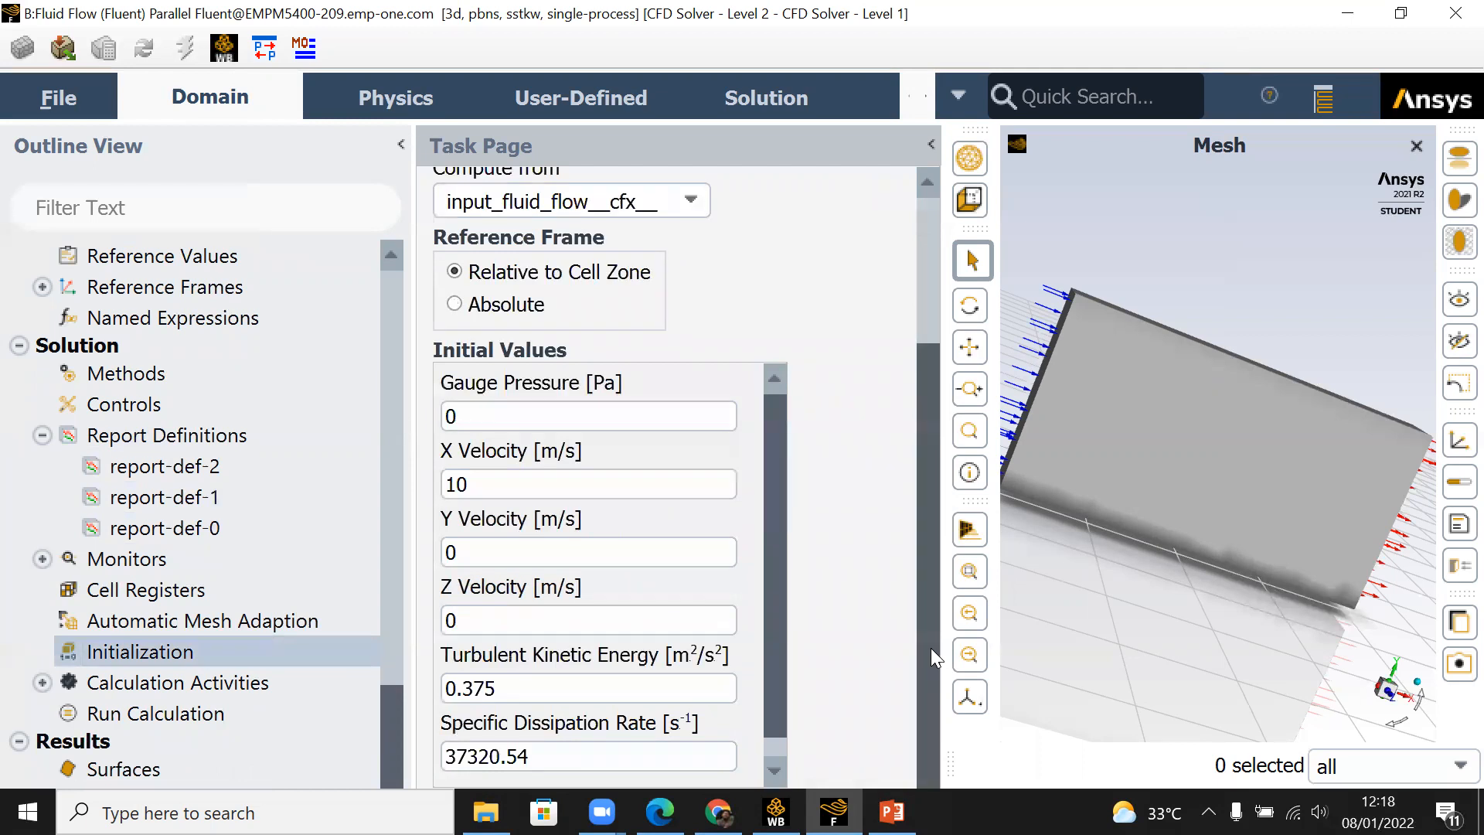
{"action": "left_click_drag", "start_coordinate": [943, 537], "coordinate": [678, 750]}
{"action": "left_click", "coordinate": [474, 780]}
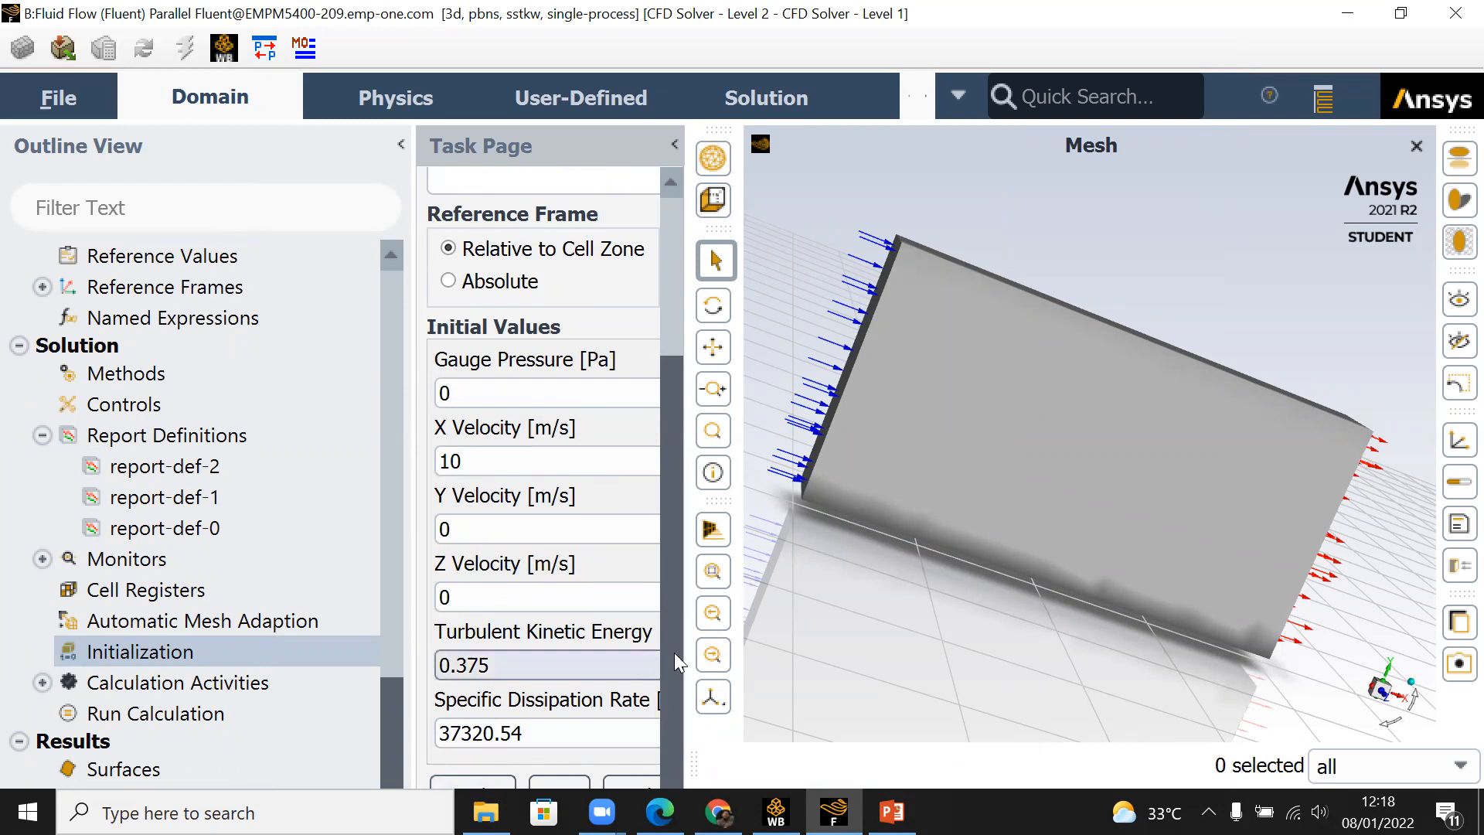
{"action": "left_click_drag", "start_coordinate": [688, 621], "coordinate": [879, 626]}
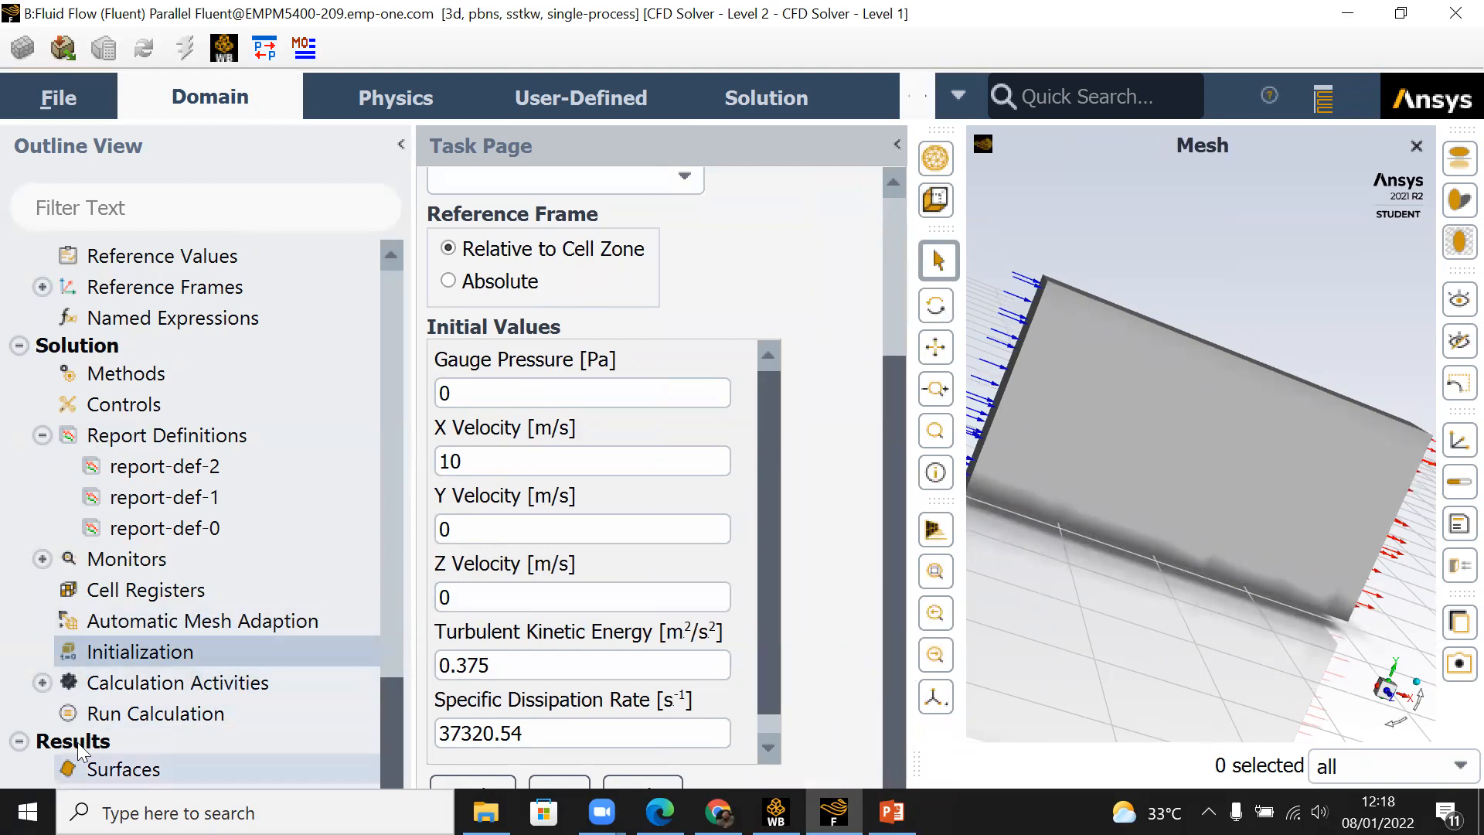
Step: Run the case check from the Run Calculation settings and dismiss its message
{"action": "left_click", "coordinate": [145, 715]}
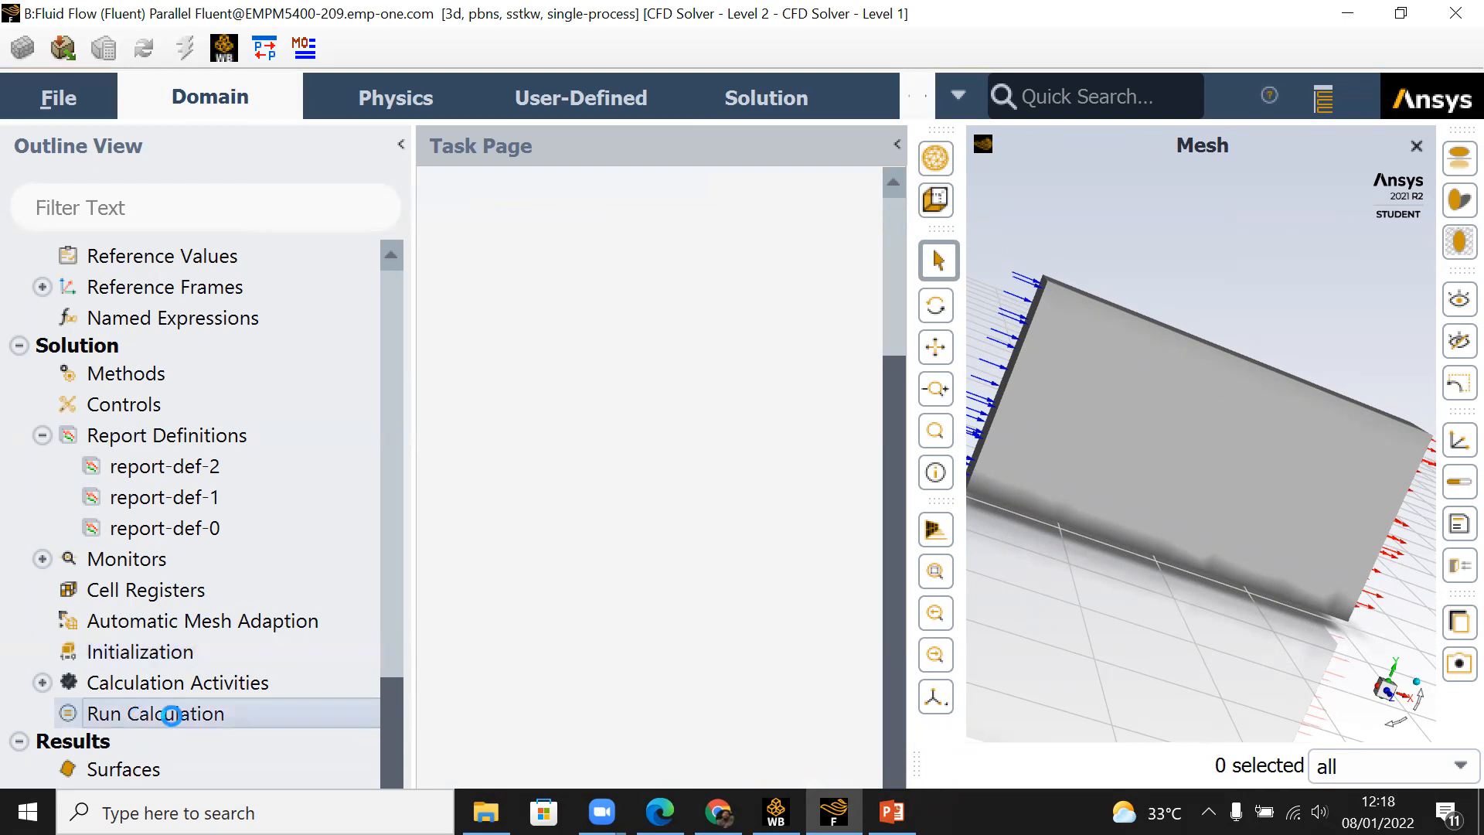
{"action": "left_click", "coordinate": [571, 286]}
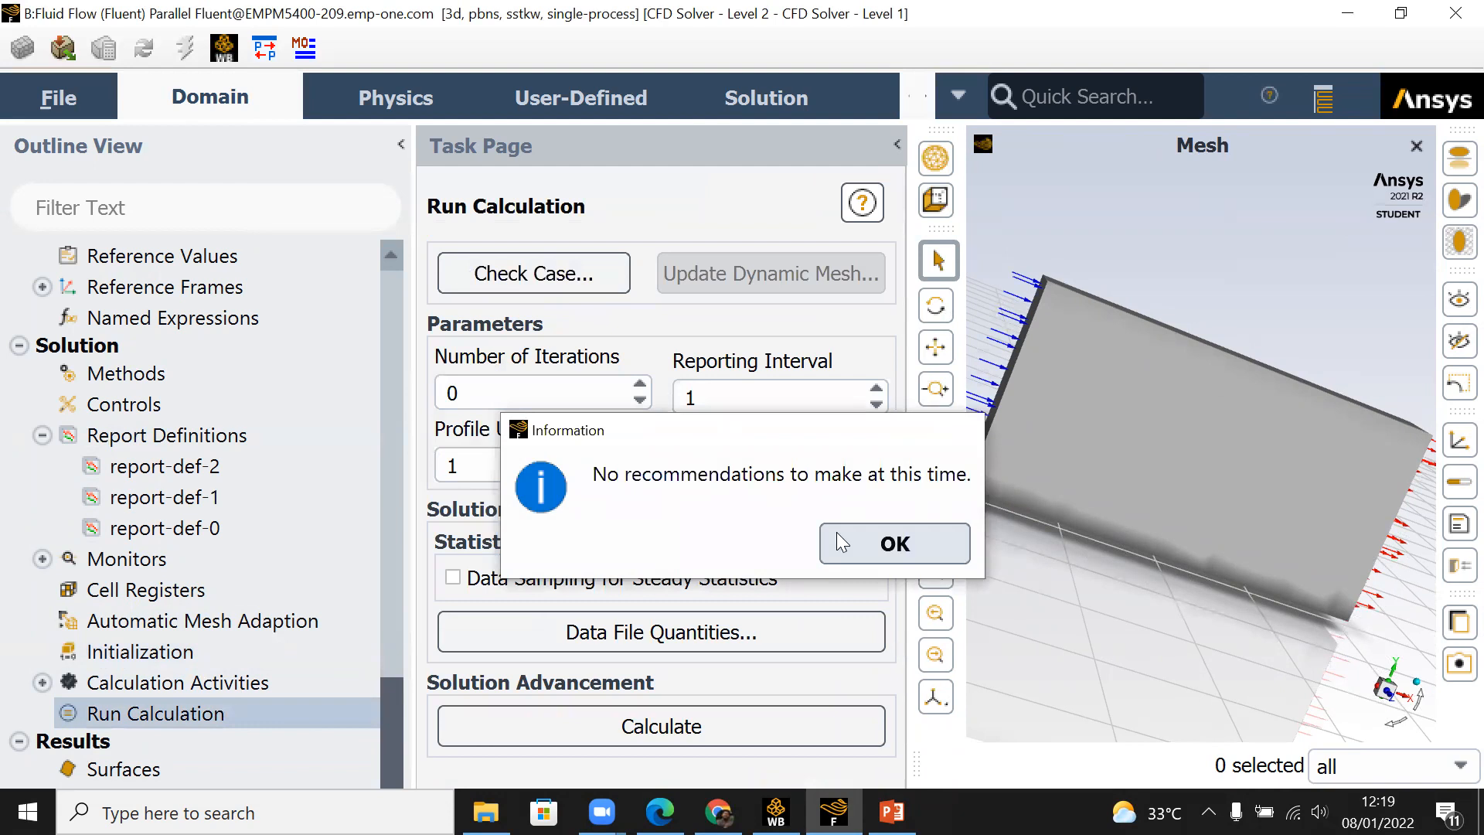
{"action": "left_click", "coordinate": [835, 533]}
Step: Set the number of iterations to 100 and start the calculation
{"action": "left_click", "coordinate": [542, 396]}
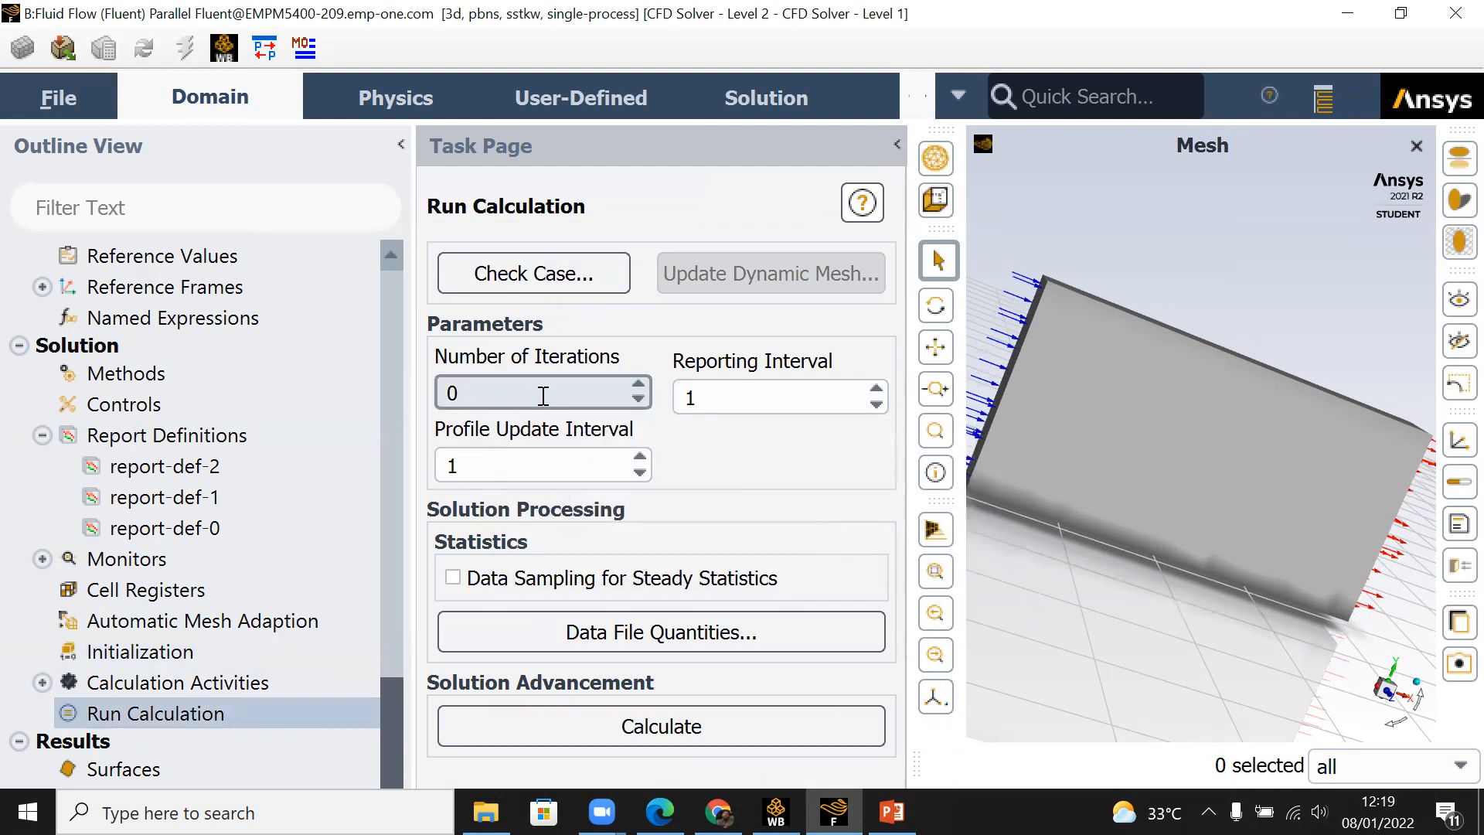
{"action": "type", "text": "100"}
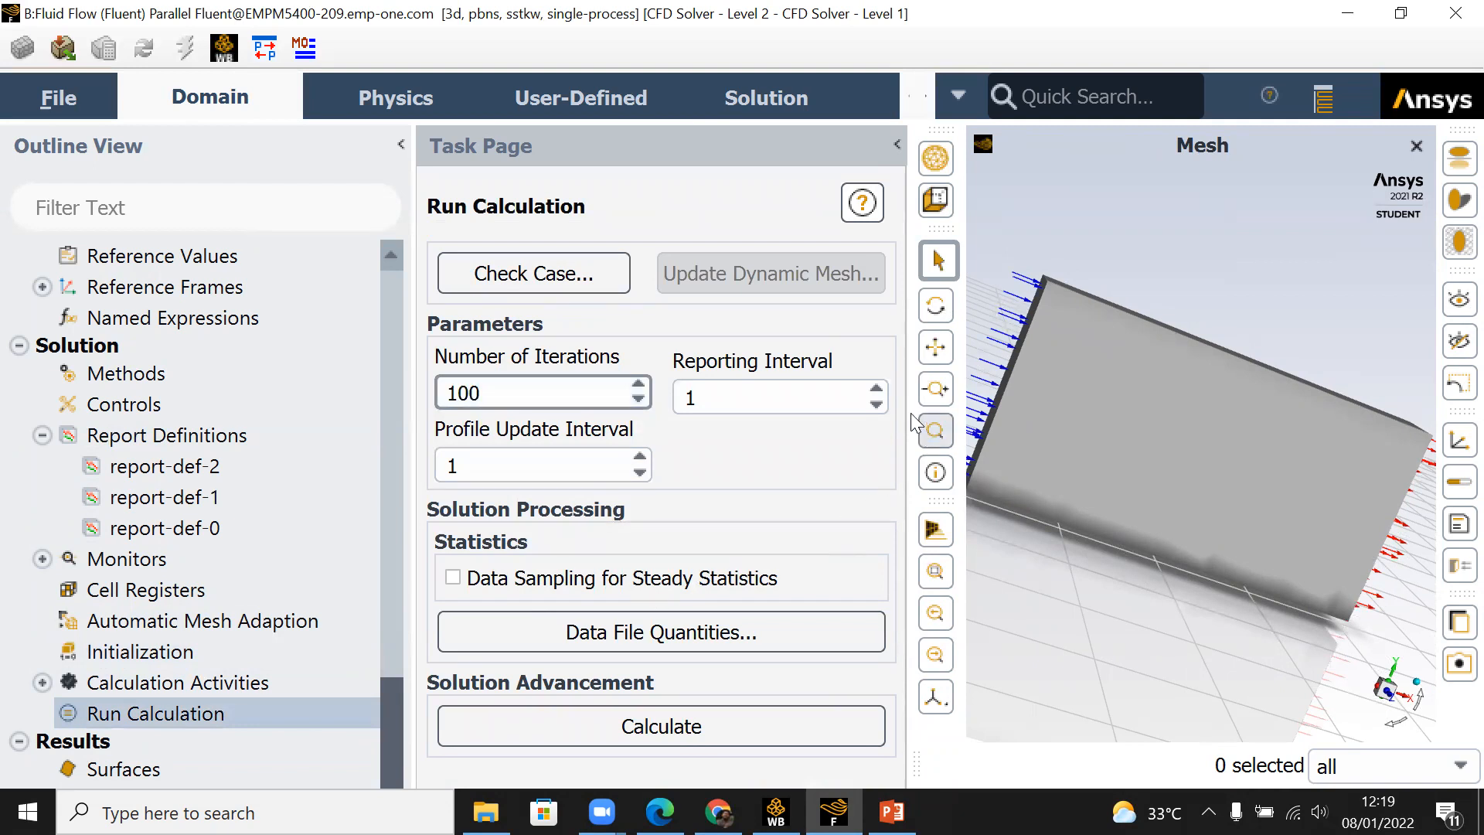
{"action": "left_click_drag", "start_coordinate": [907, 379], "coordinate": [706, 399]}
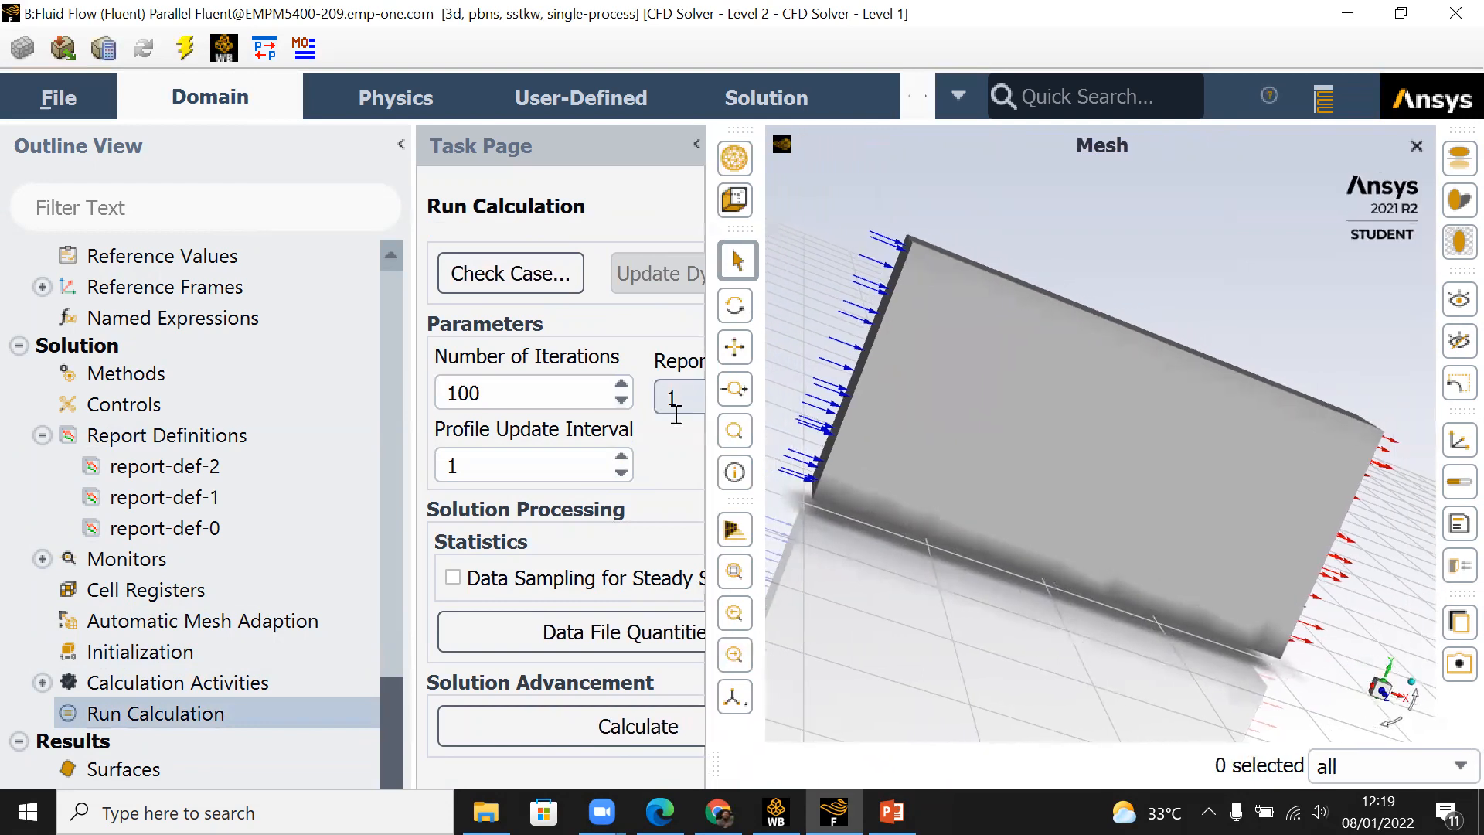
{"action": "left_click", "coordinate": [555, 731]}
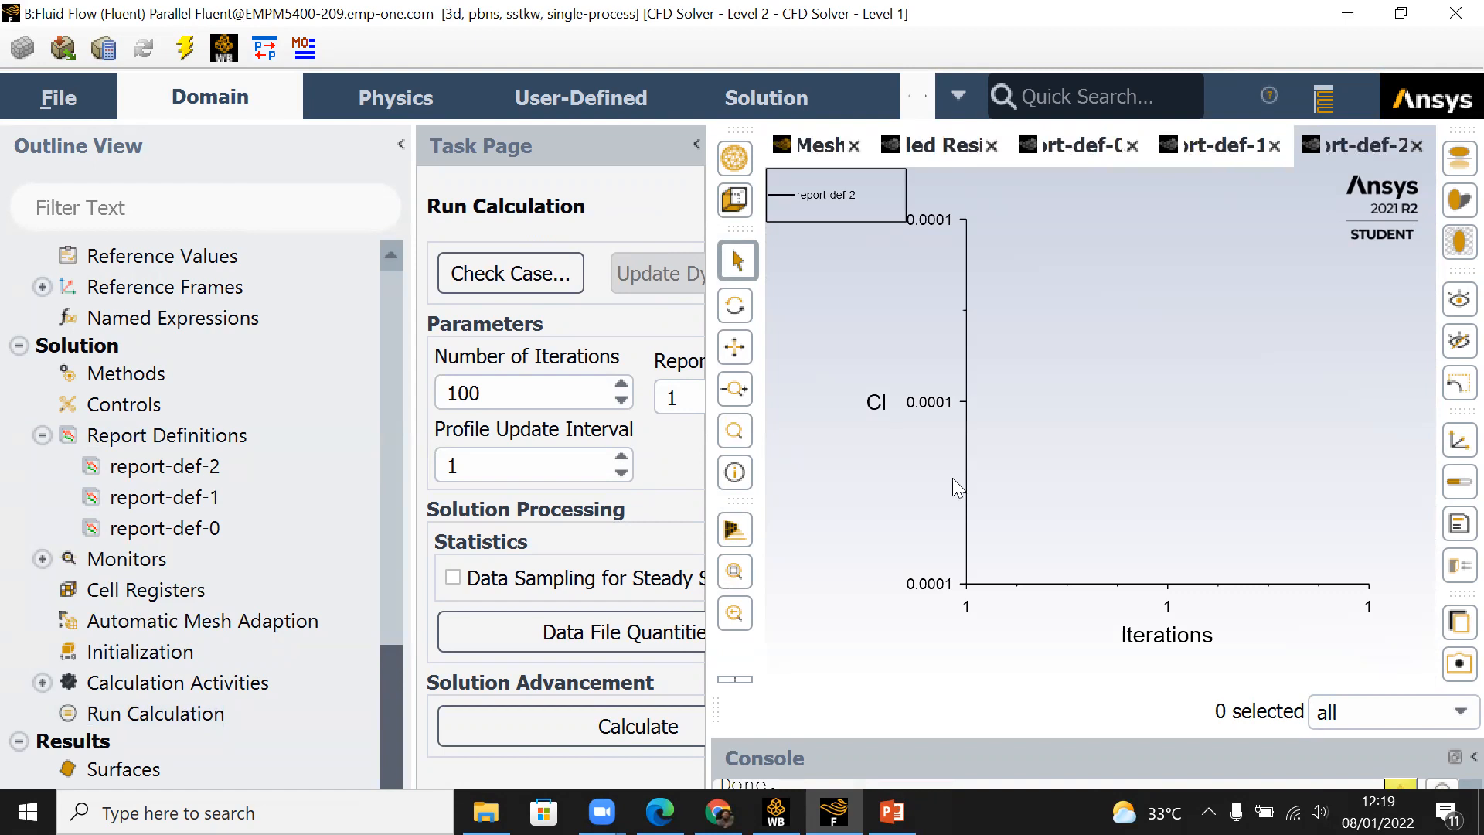
Step: Examine the drag coefficient, lift coefficient and scaled residual plots for convergence while the calculation runs
{"action": "left_click", "coordinate": [1223, 146]}
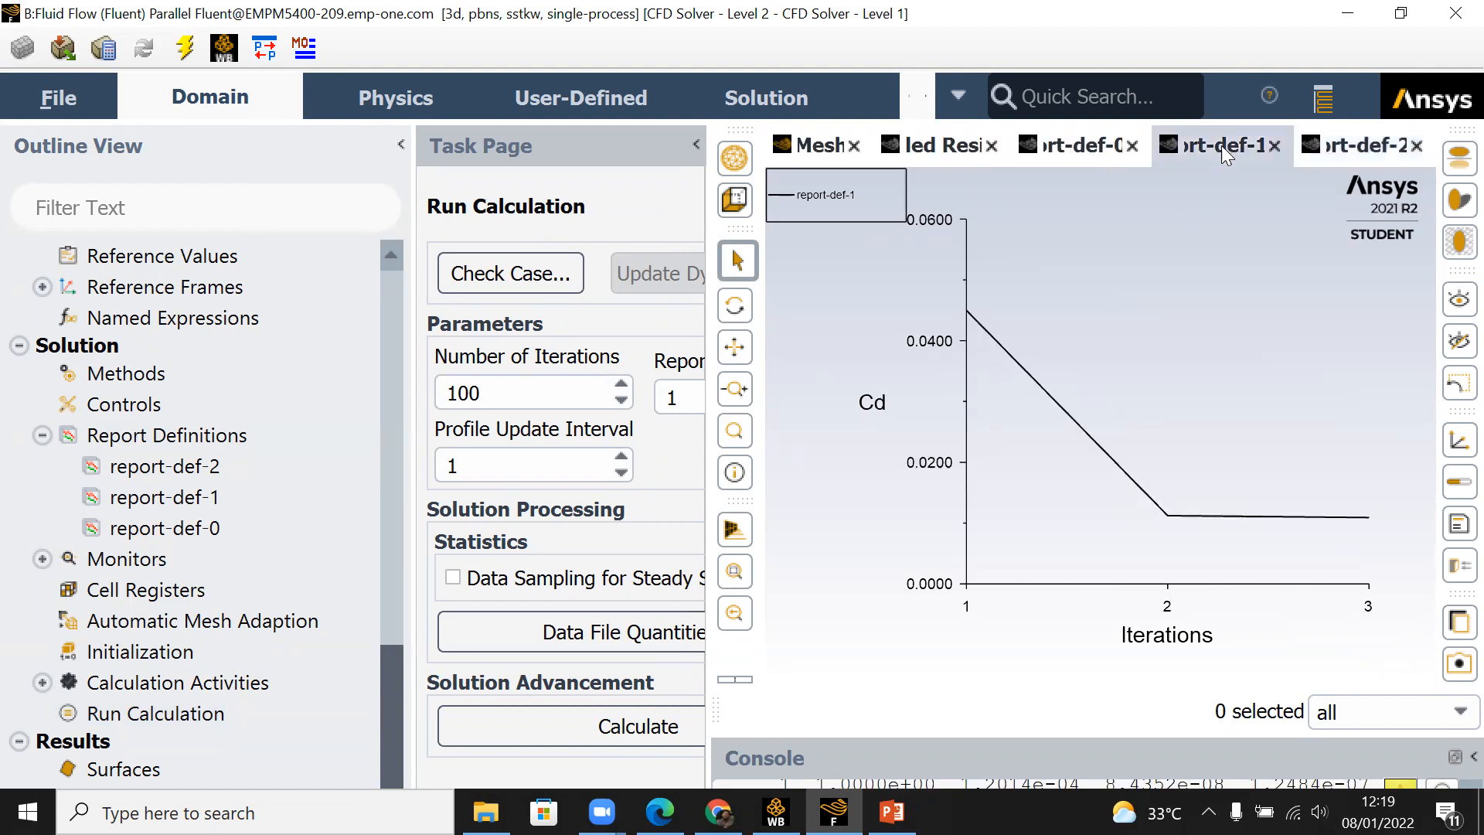
{"action": "left_click", "coordinate": [1070, 156]}
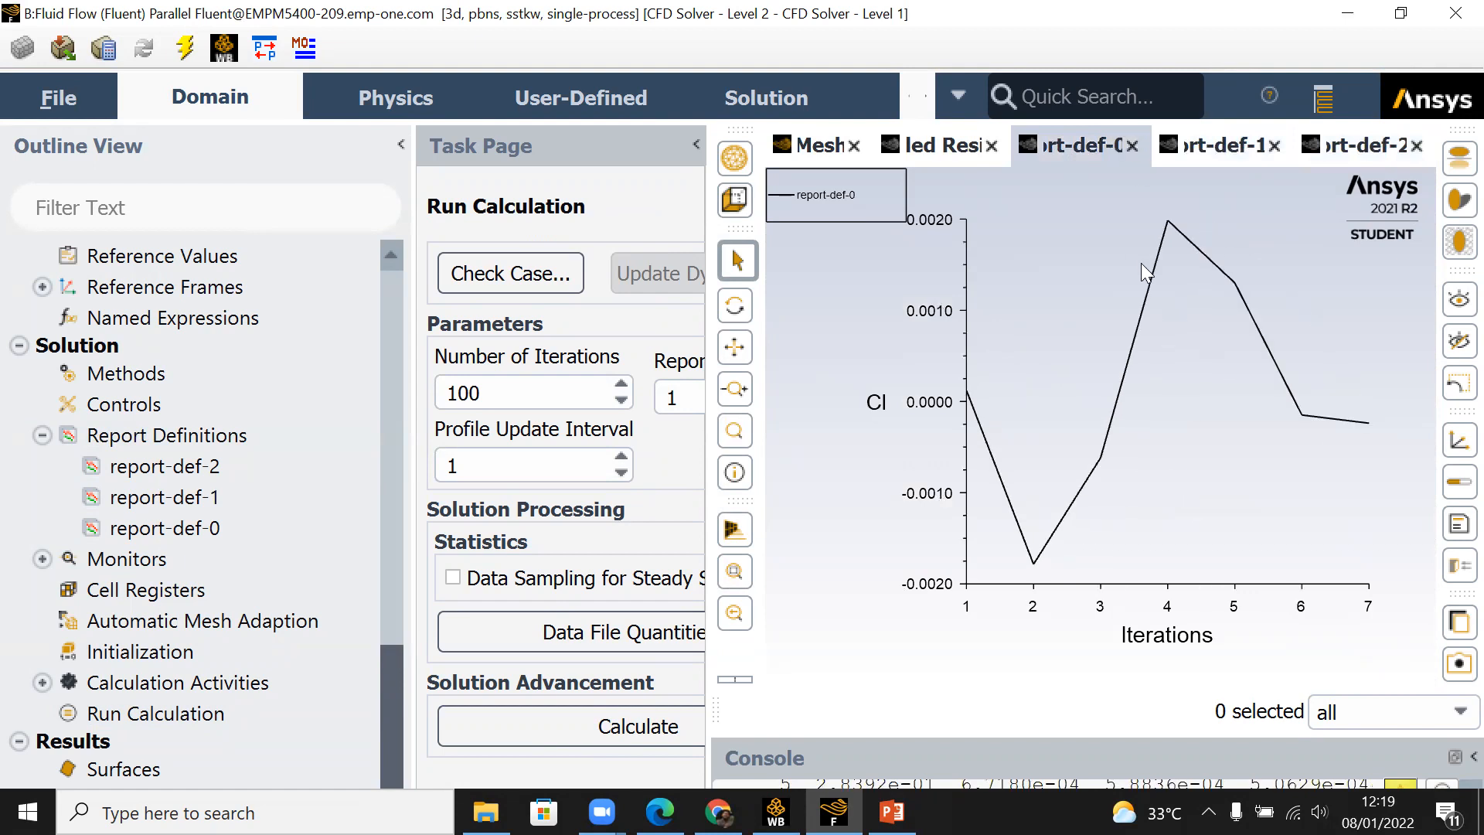
{"action": "left_click", "coordinate": [1236, 147]}
{"action": "left_click", "coordinate": [1367, 154]}
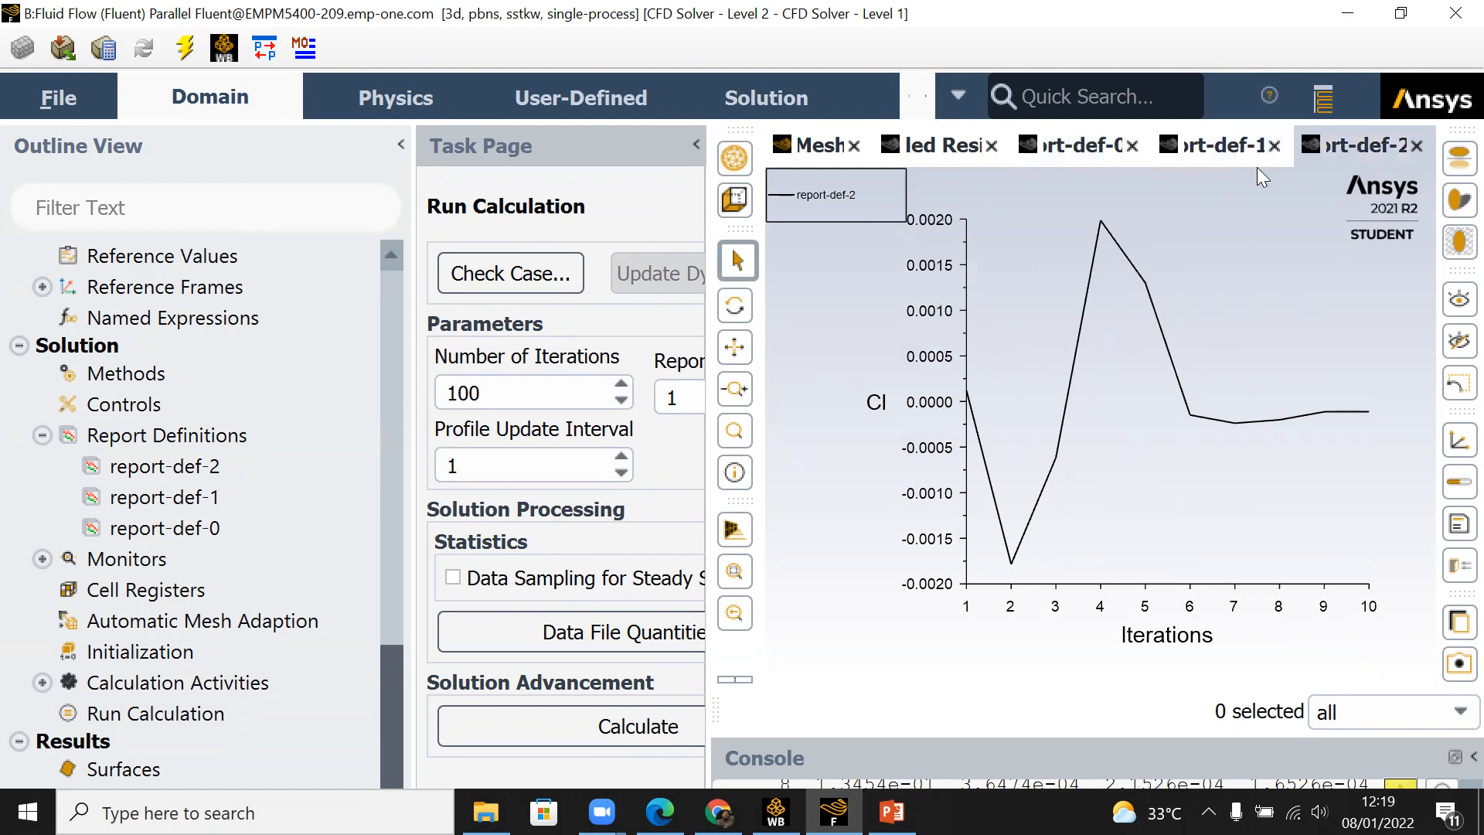
{"action": "left_click", "coordinate": [1218, 154]}
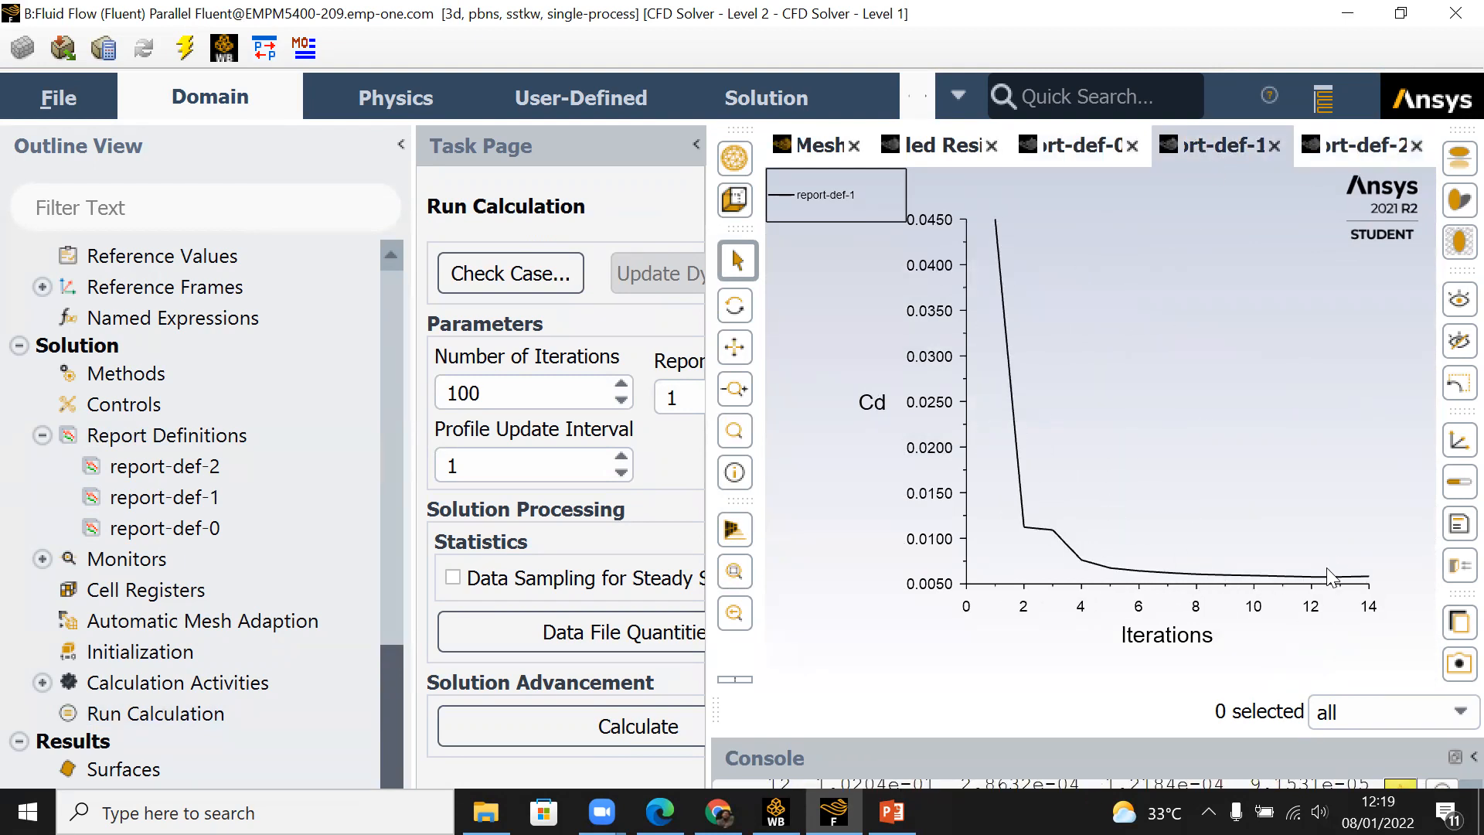
{"action": "left_click", "coordinate": [1352, 150]}
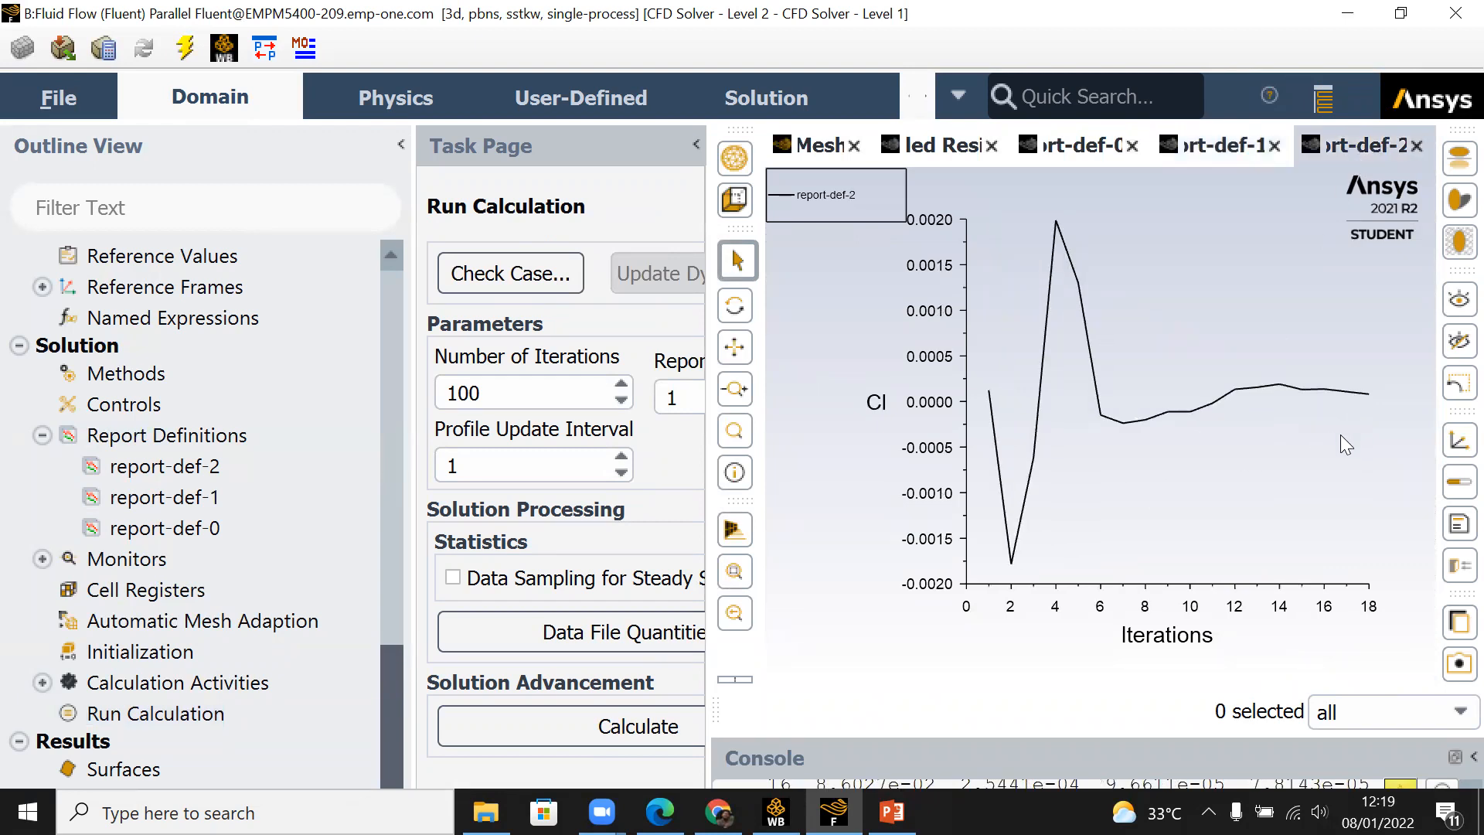
{"action": "left_click", "coordinate": [917, 146]}
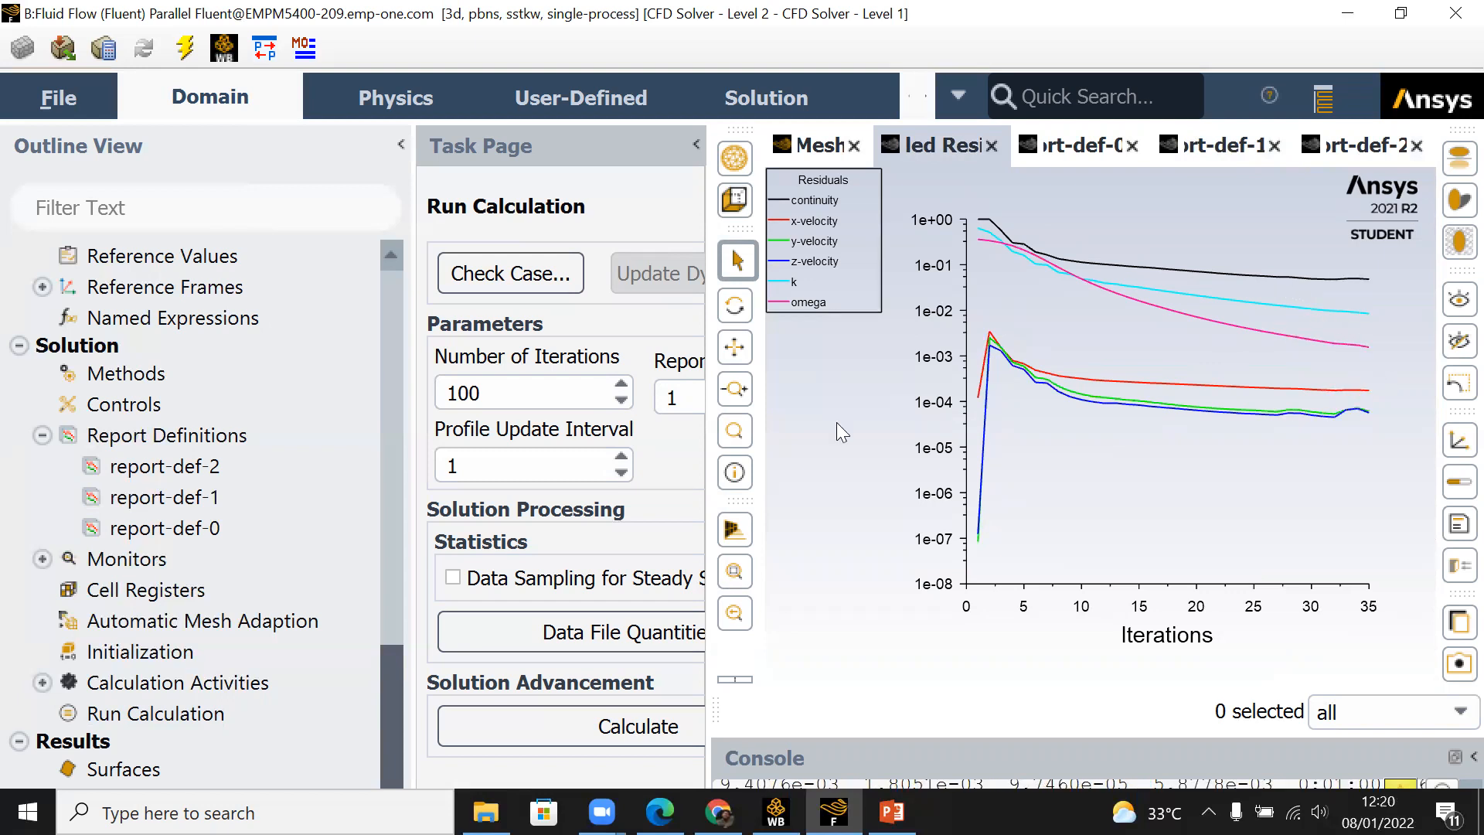
{"action": "left_click", "coordinate": [1211, 147]}
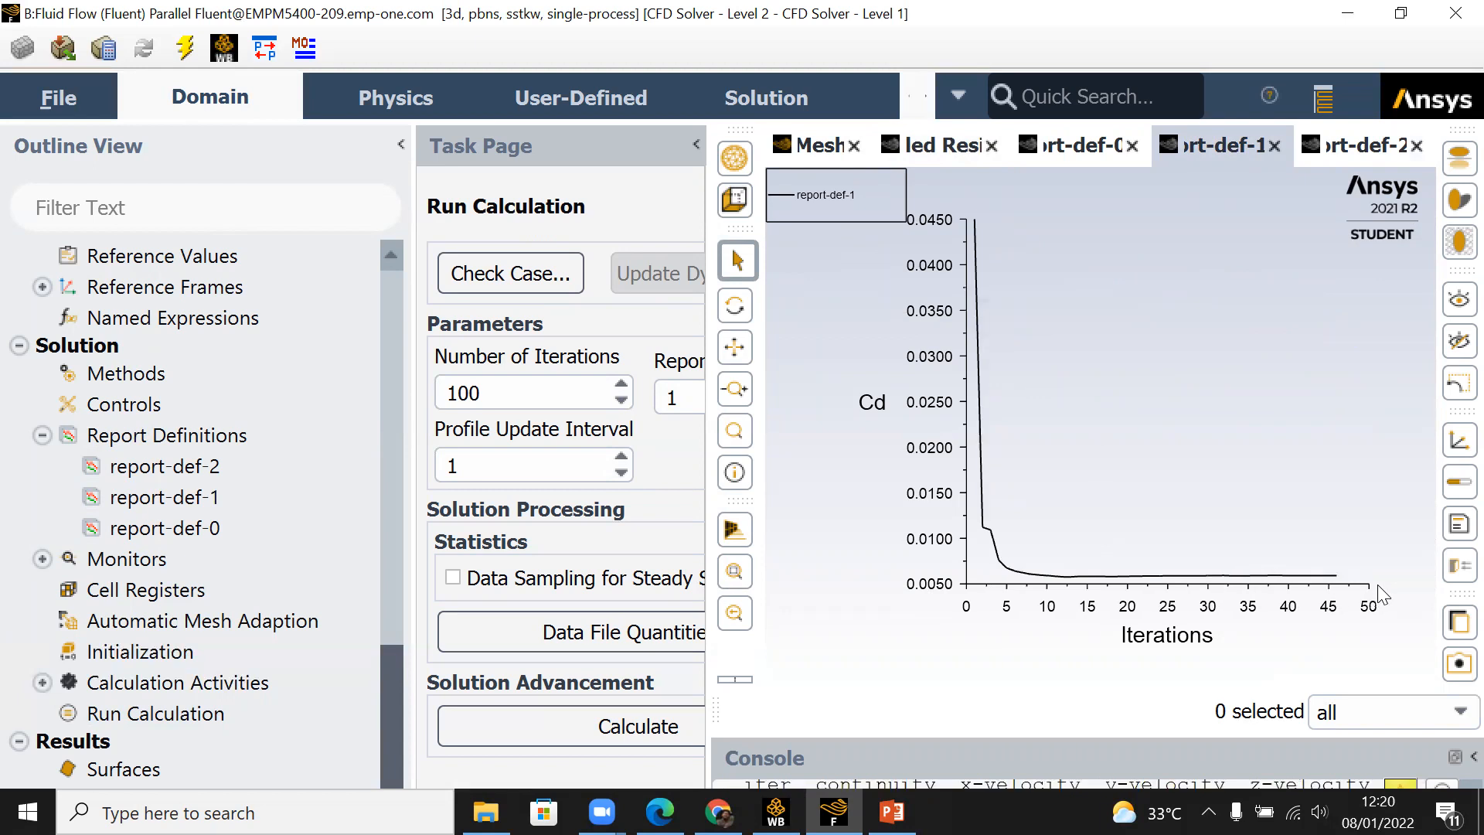
Step: Dismiss the calculation-complete message and examine the scaled residuals plot for the finished run
{"action": "left_click", "coordinate": [1354, 147]}
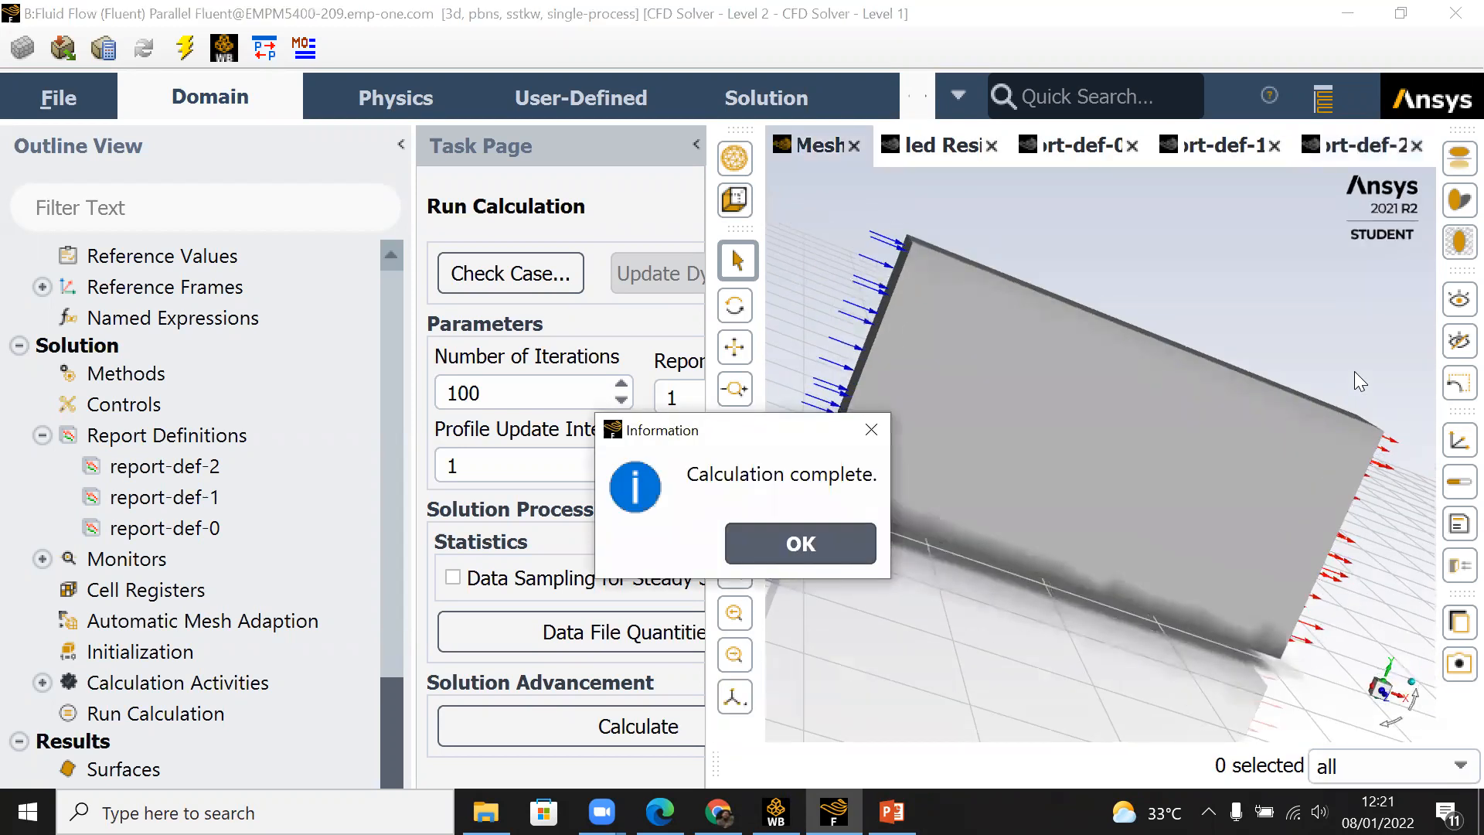
{"action": "left_click", "coordinate": [843, 547]}
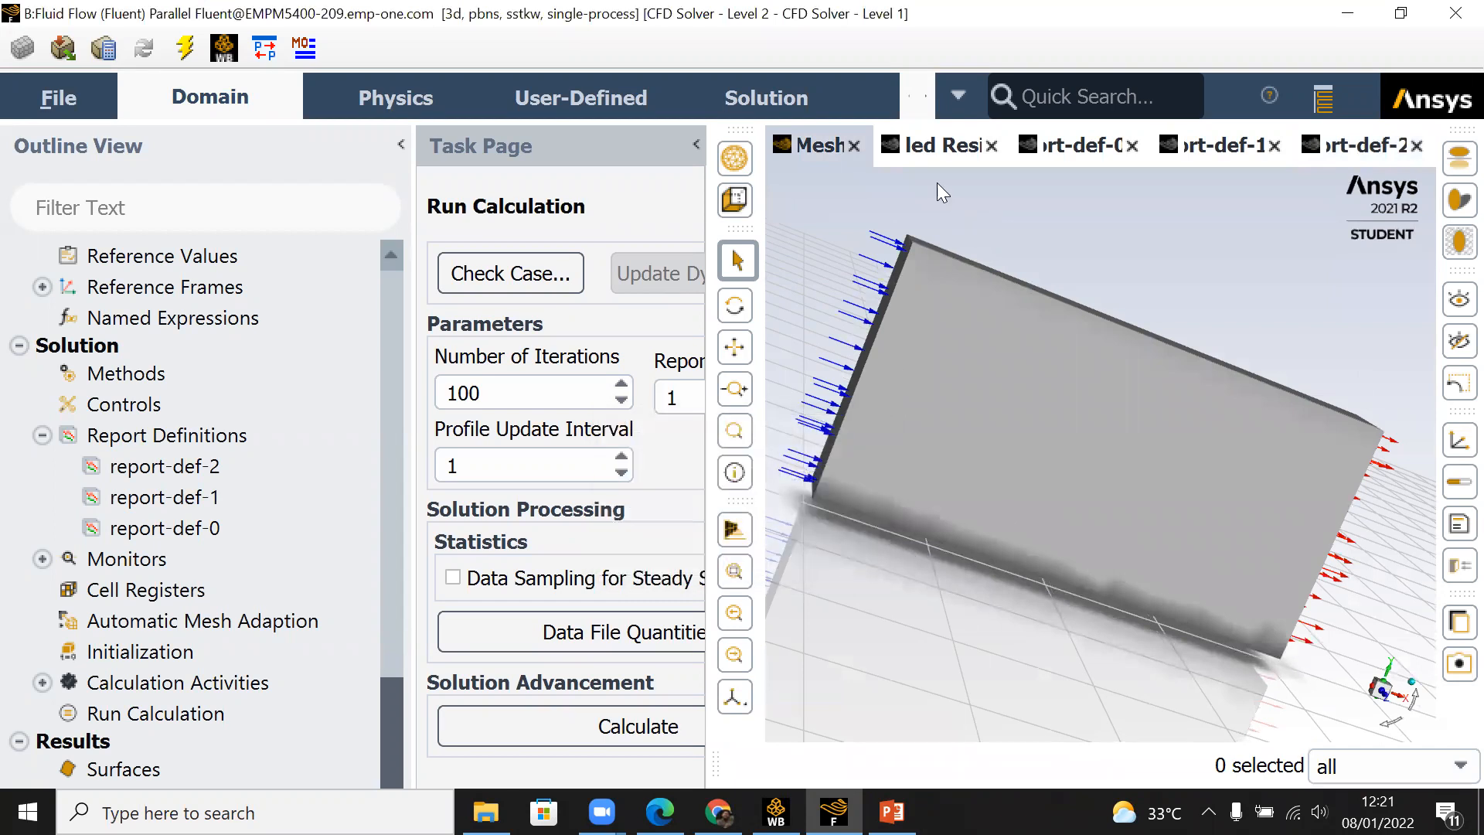
{"action": "left_click", "coordinate": [937, 147]}
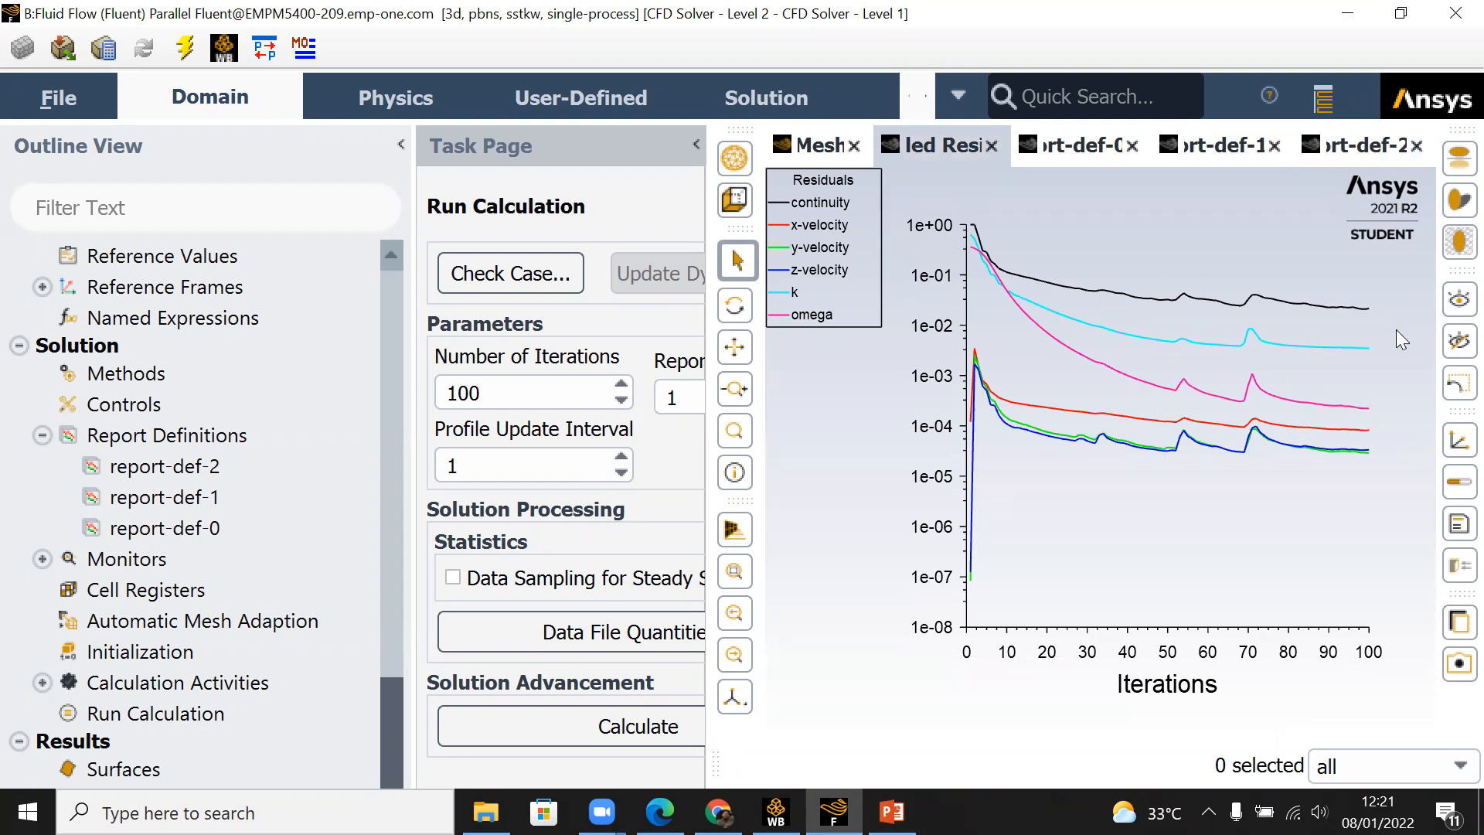
Step: Quit Fluent and open the Results of the Fluid Flow (Fluent) system from Workbench in a maximized CFD-Post window
{"action": "left_click", "coordinate": [1454, 17]}
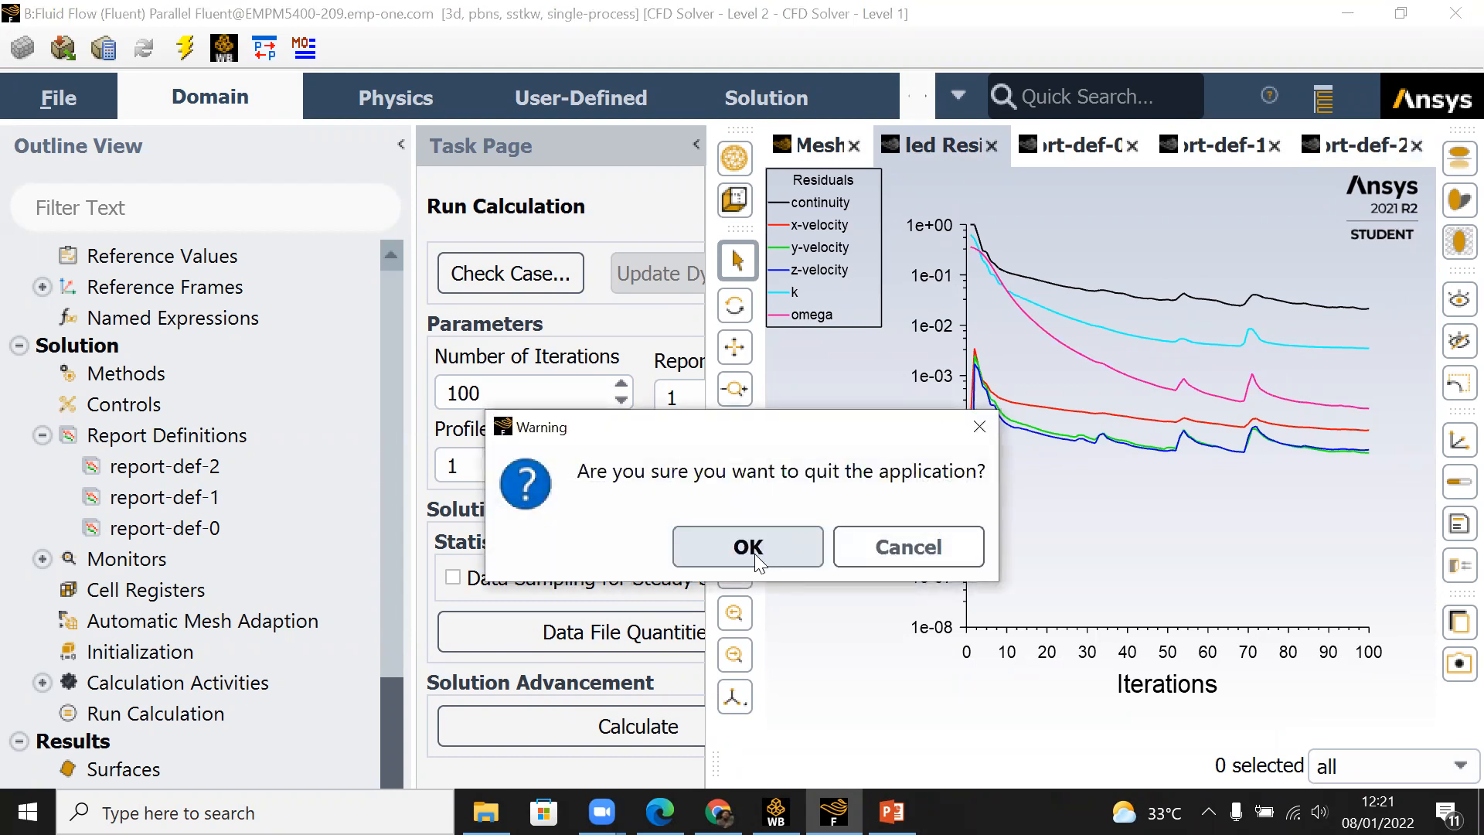
{"action": "left_click", "coordinate": [754, 554]}
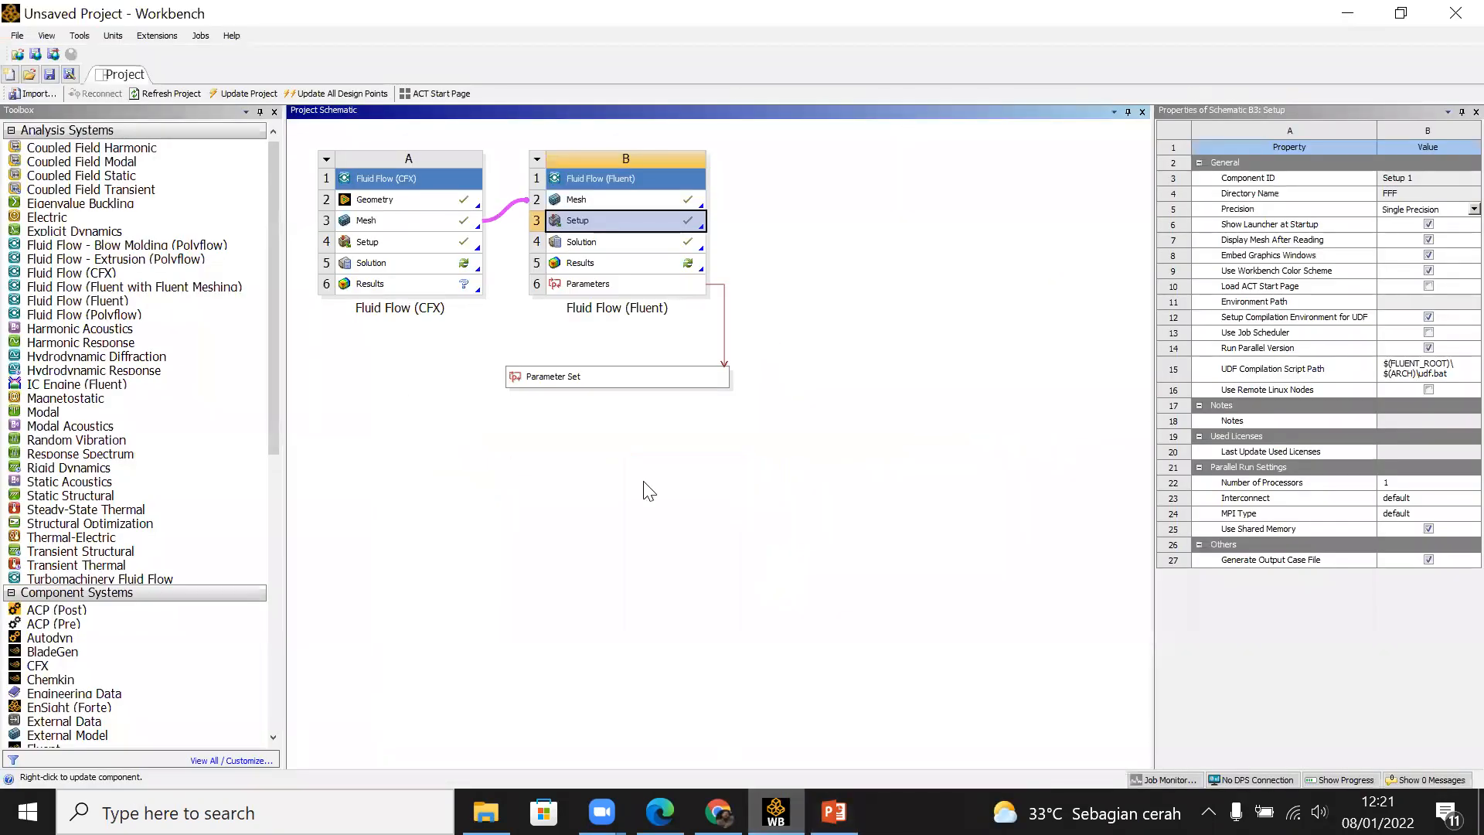
{"action": "left_click", "coordinate": [632, 267]}
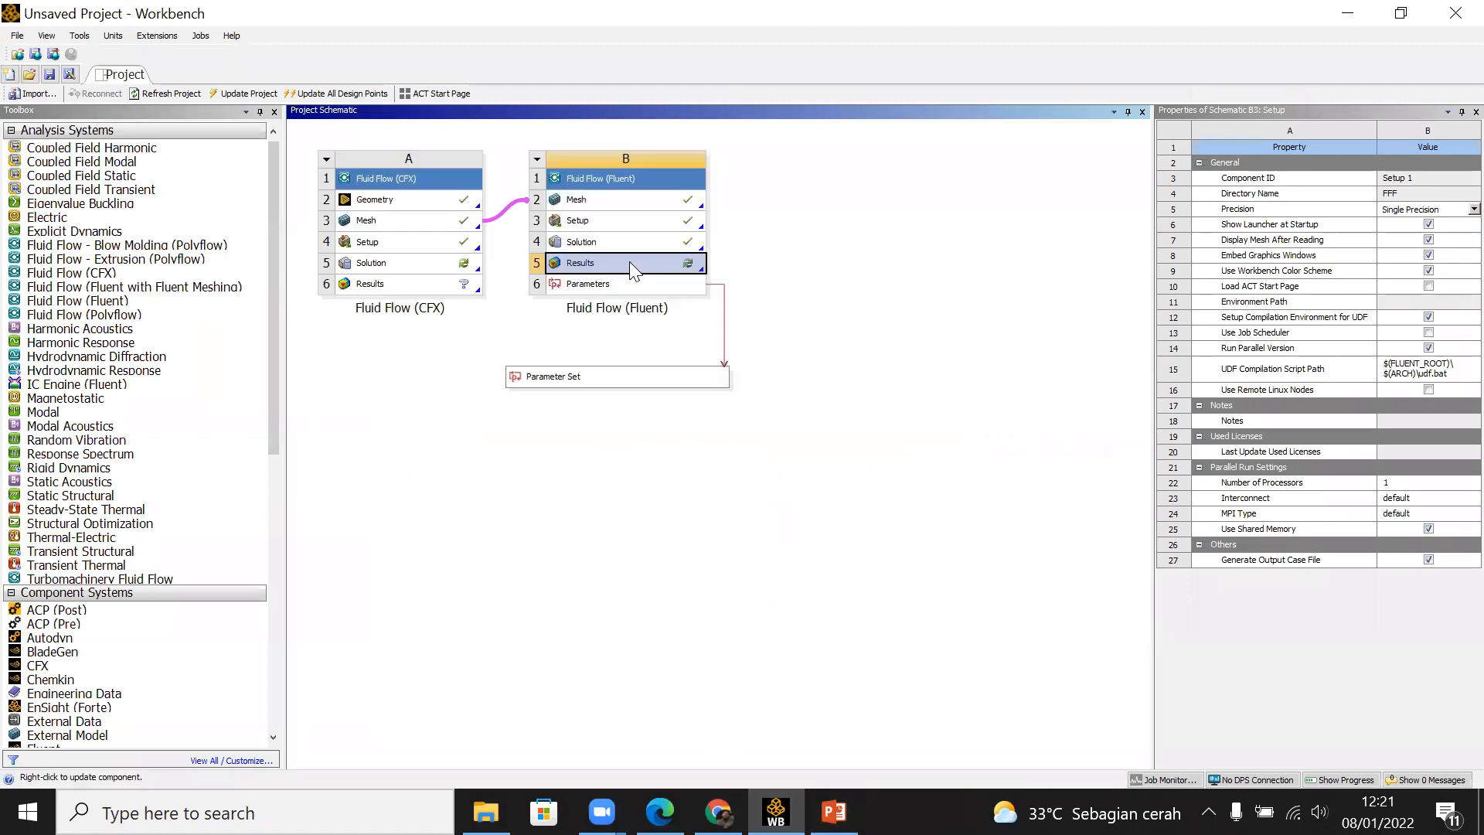
{"action": "double_click", "coordinate": [629, 261]}
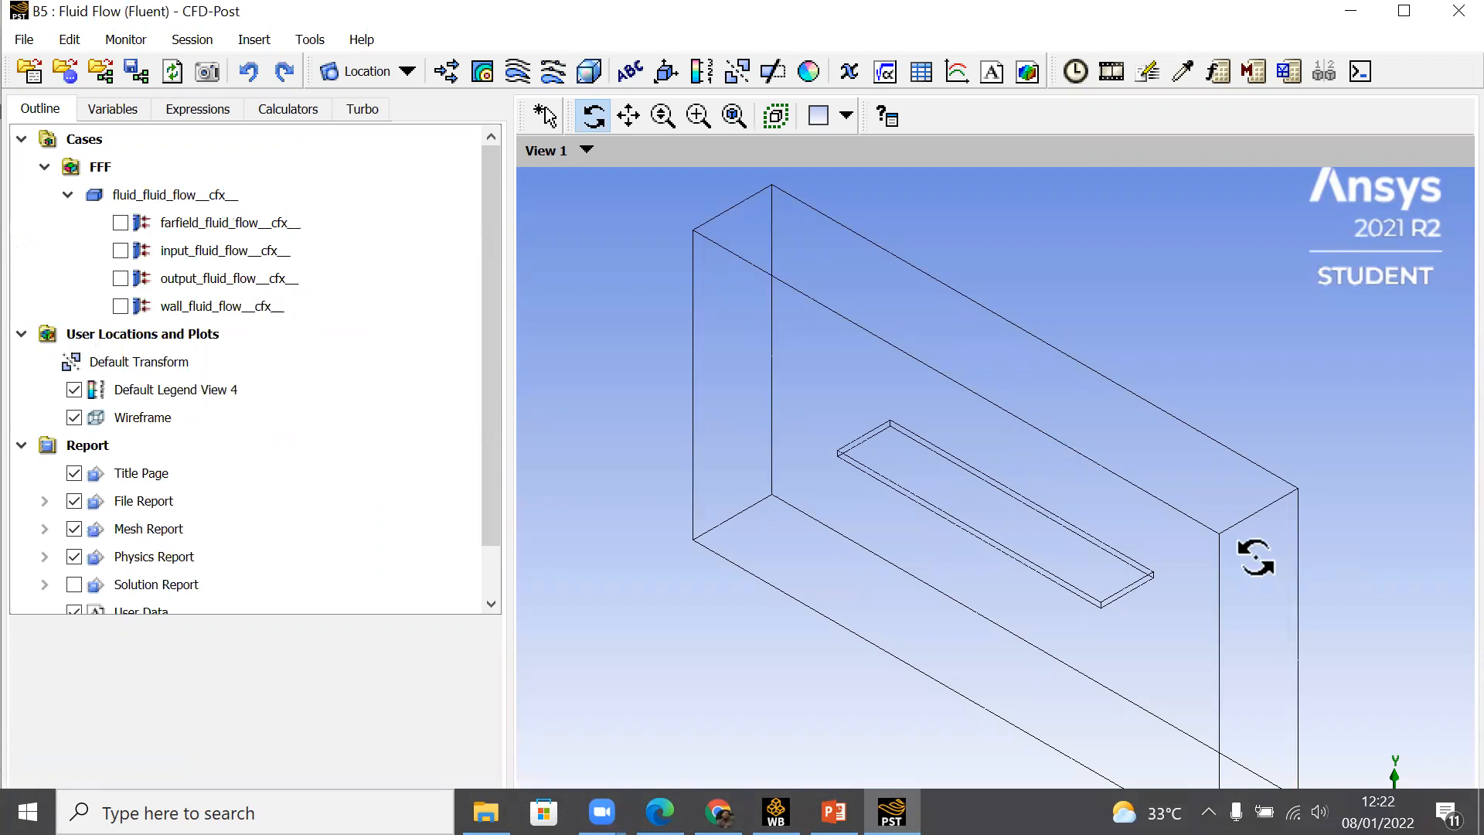
{"action": "left_click_drag", "start_coordinate": [891, 498], "coordinate": [964, 451]}
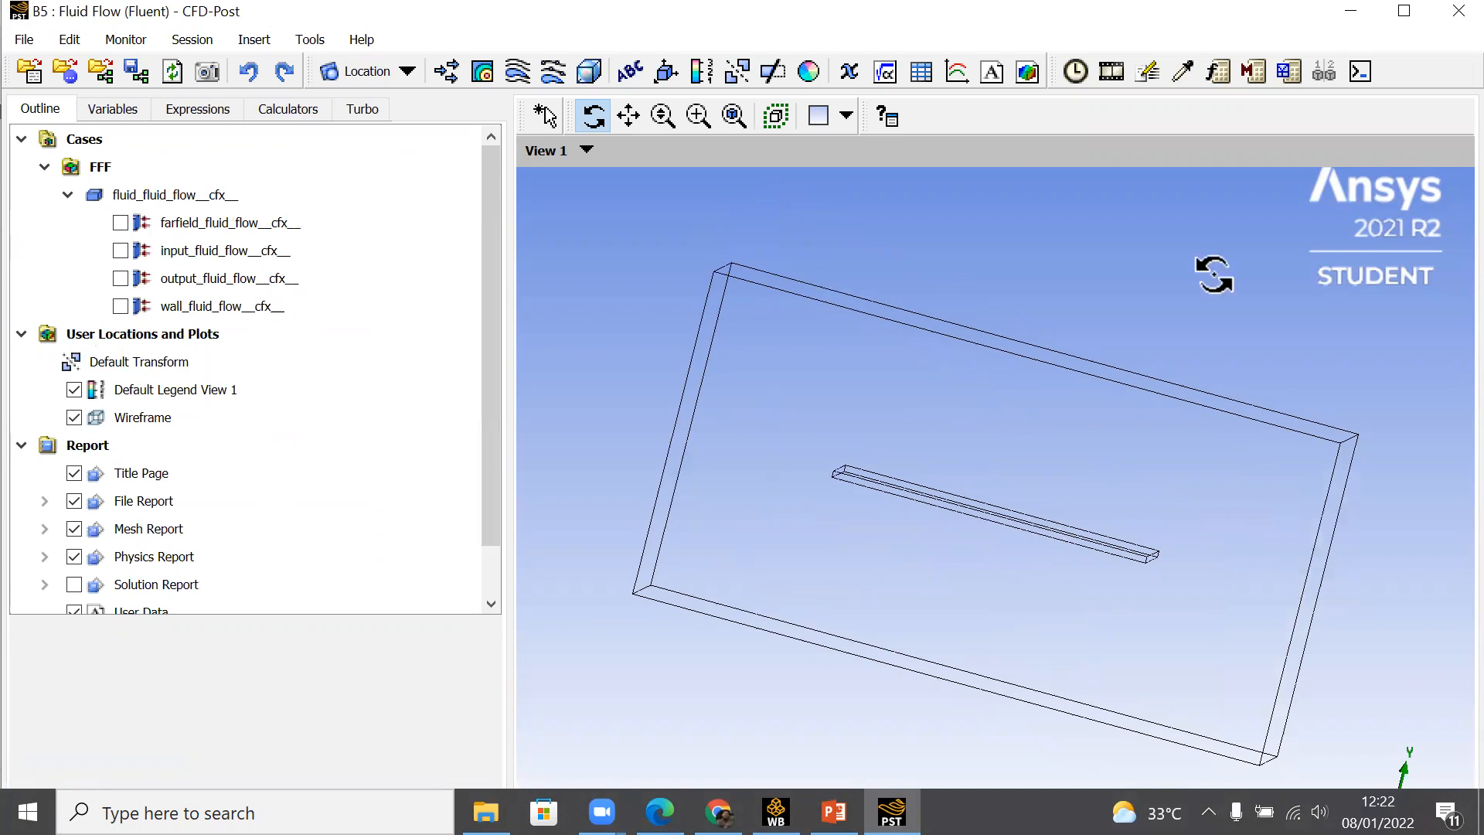
{"action": "left_click", "coordinate": [1405, 11]}
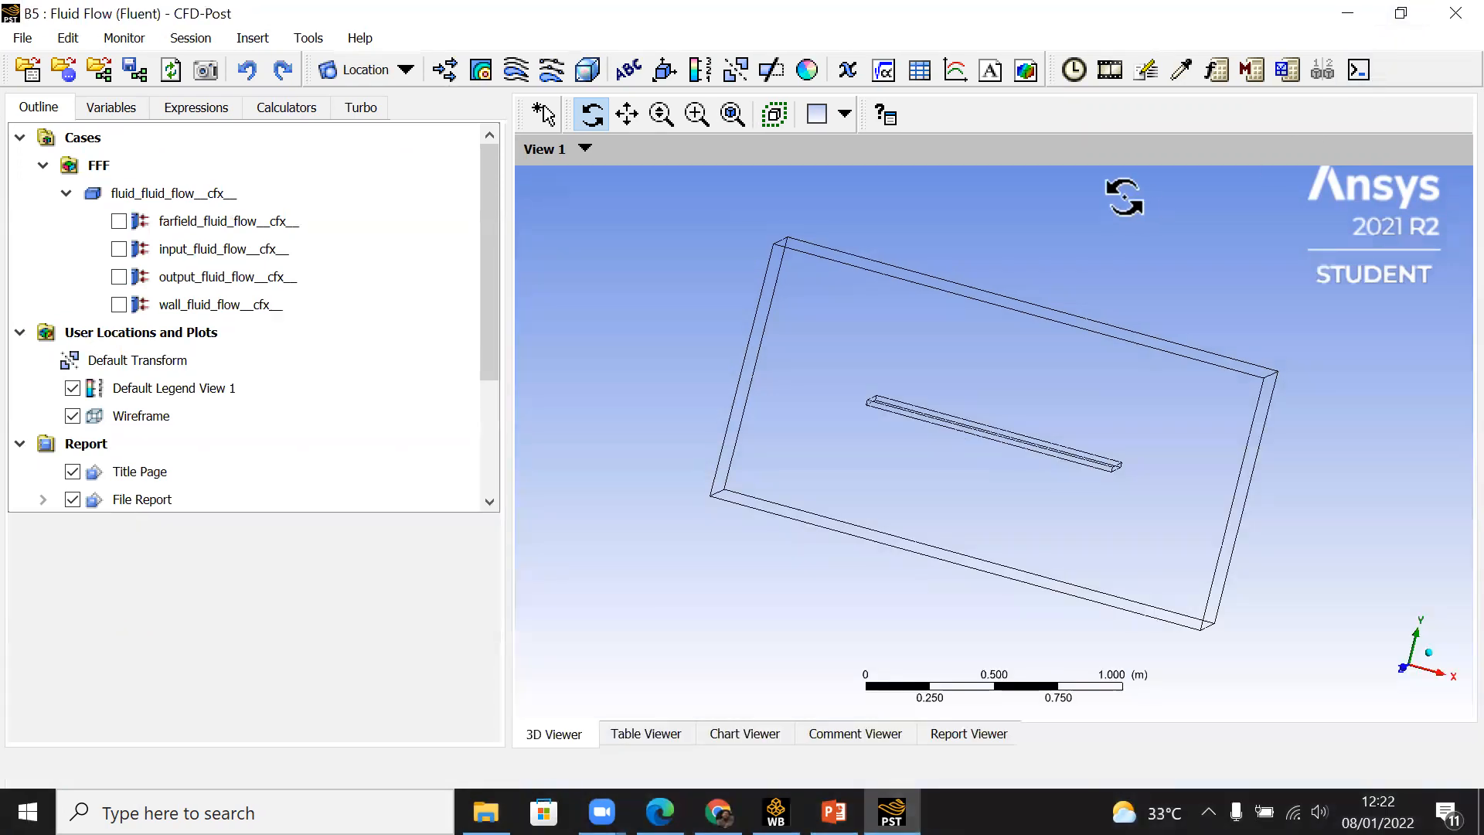
Step: Insert a 3D streamline over all domains with 250 equally spaced points and try to apply it without a start location
{"action": "left_click", "coordinate": [513, 74]}
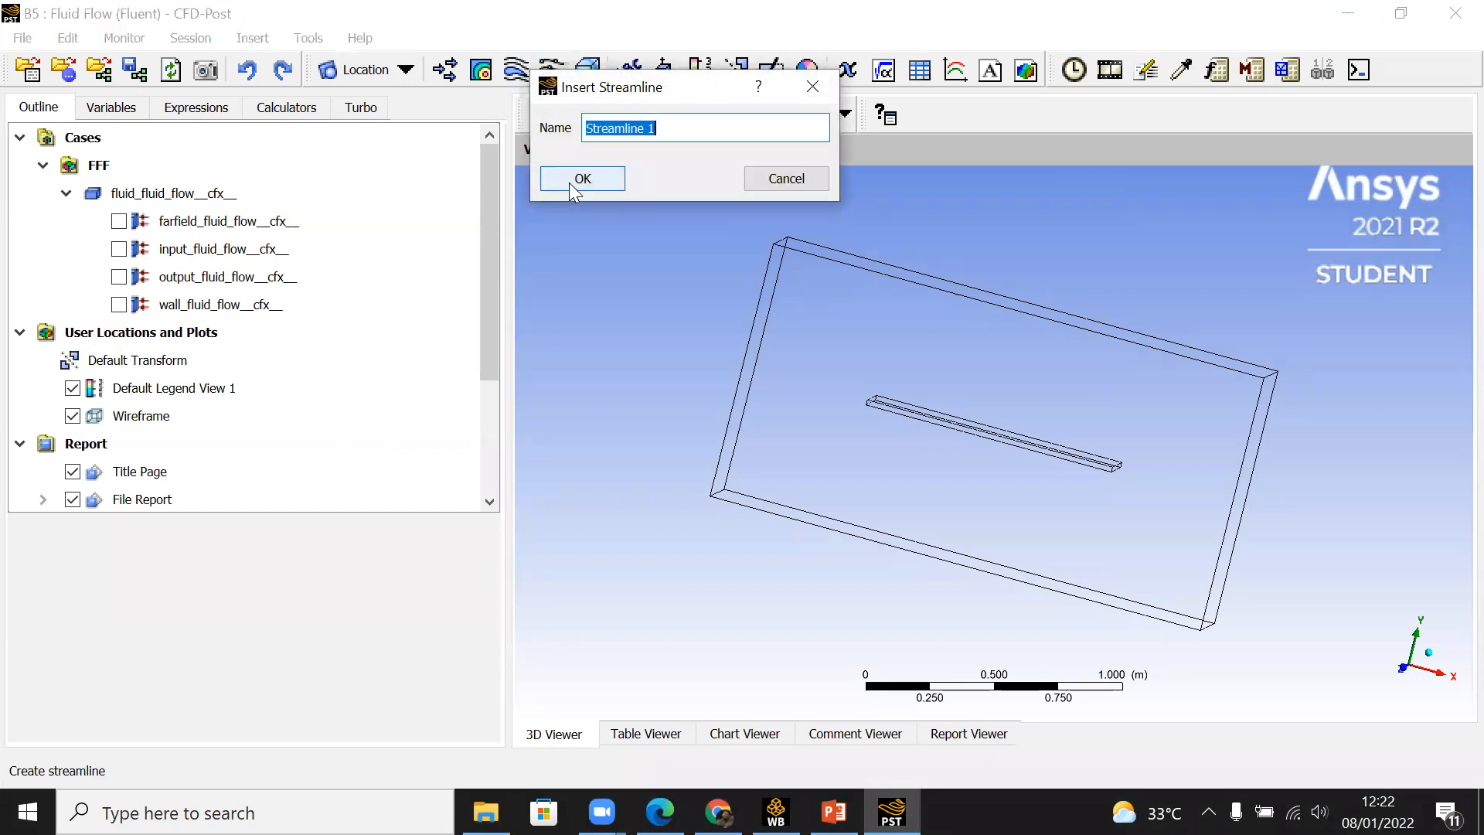
{"action": "left_click", "coordinate": [572, 180]}
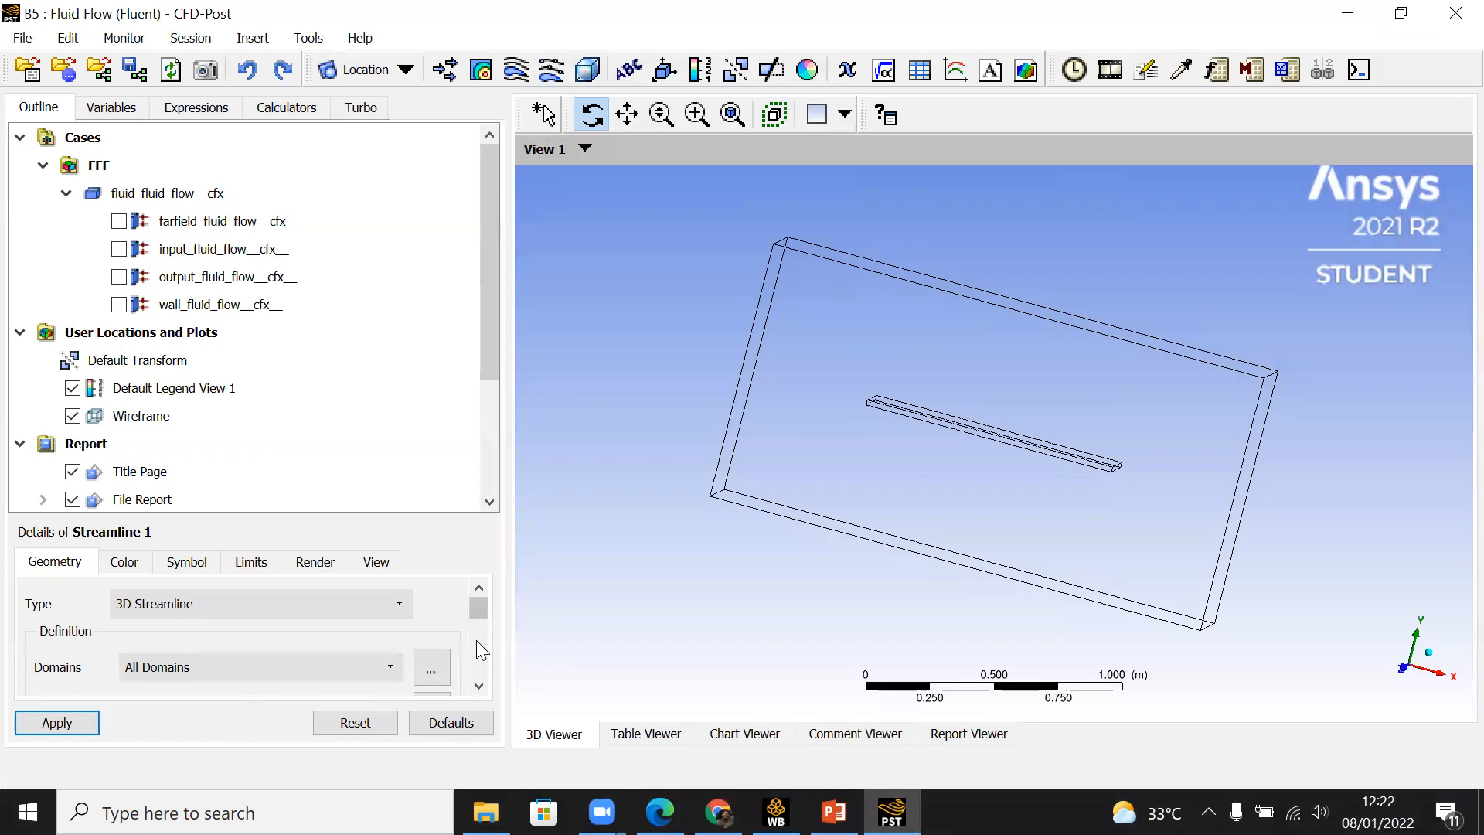
{"action": "scroll", "coordinate": [476, 640], "scroll_direction": "down", "scroll_amount": 3}
{"action": "left_click", "coordinate": [219, 678]}
{"action": "type", "text": "0"}
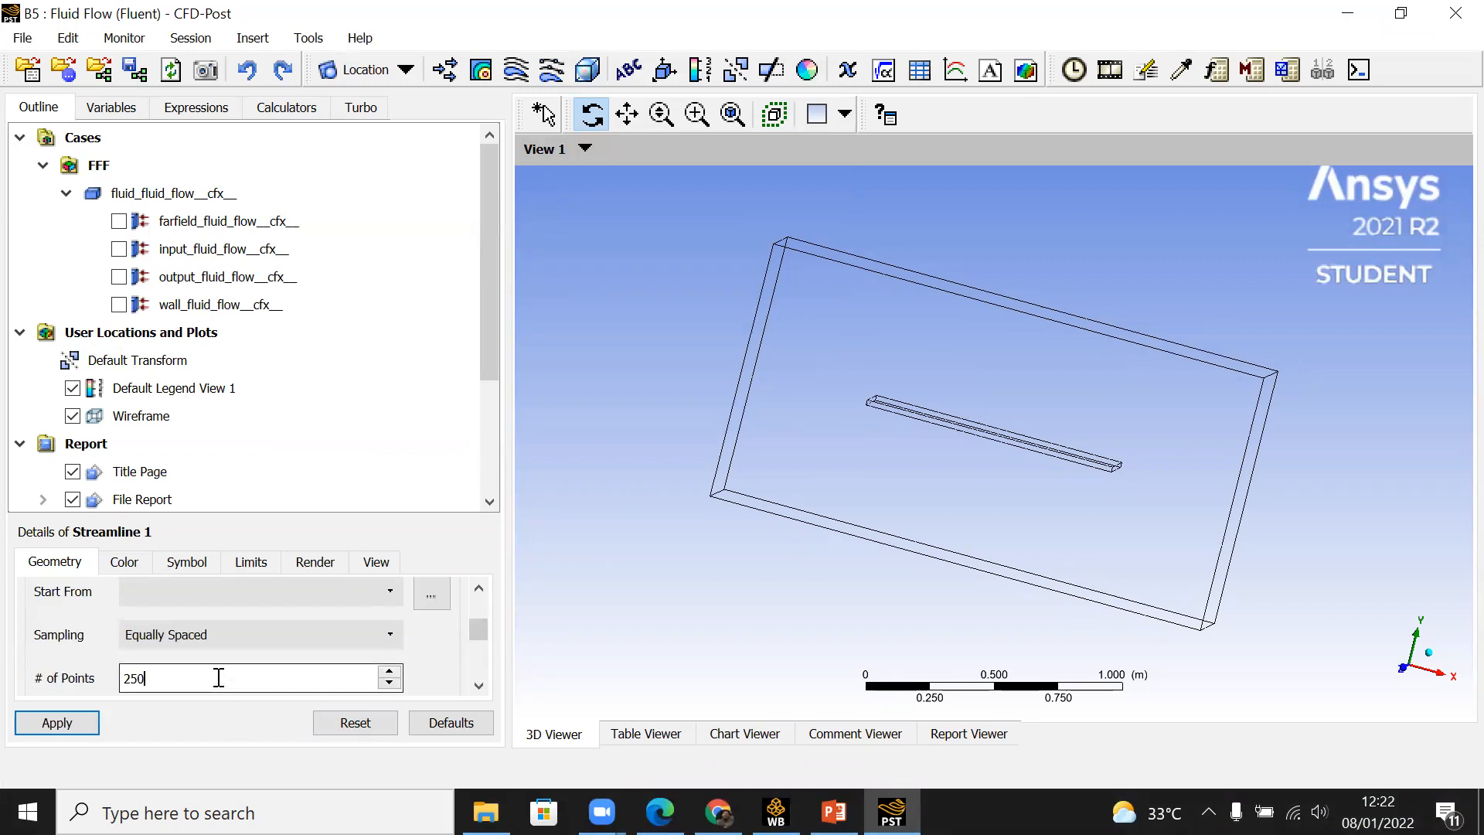
{"action": "left_click", "coordinate": [57, 722]}
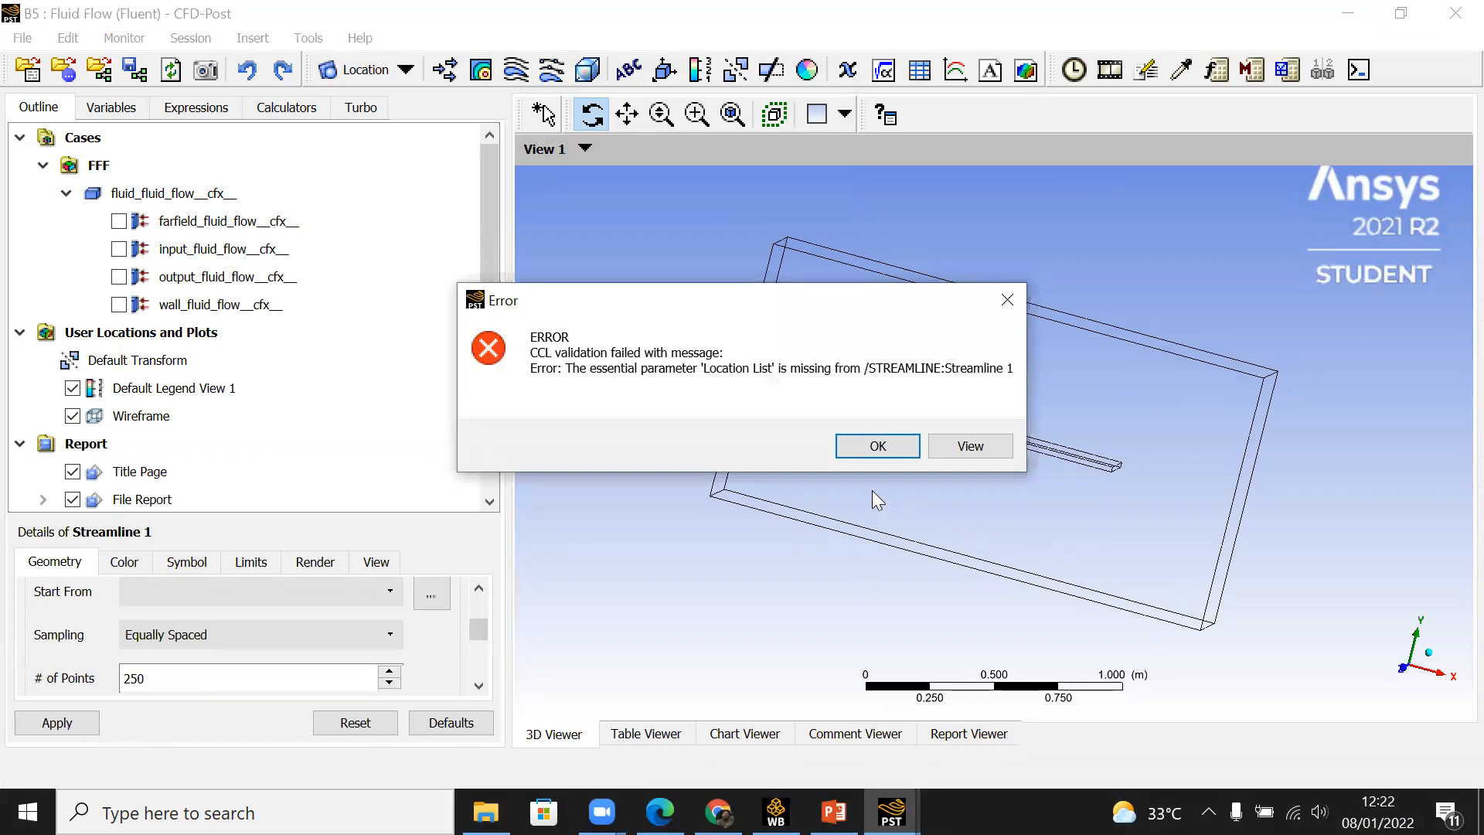
{"action": "left_click", "coordinate": [869, 448]}
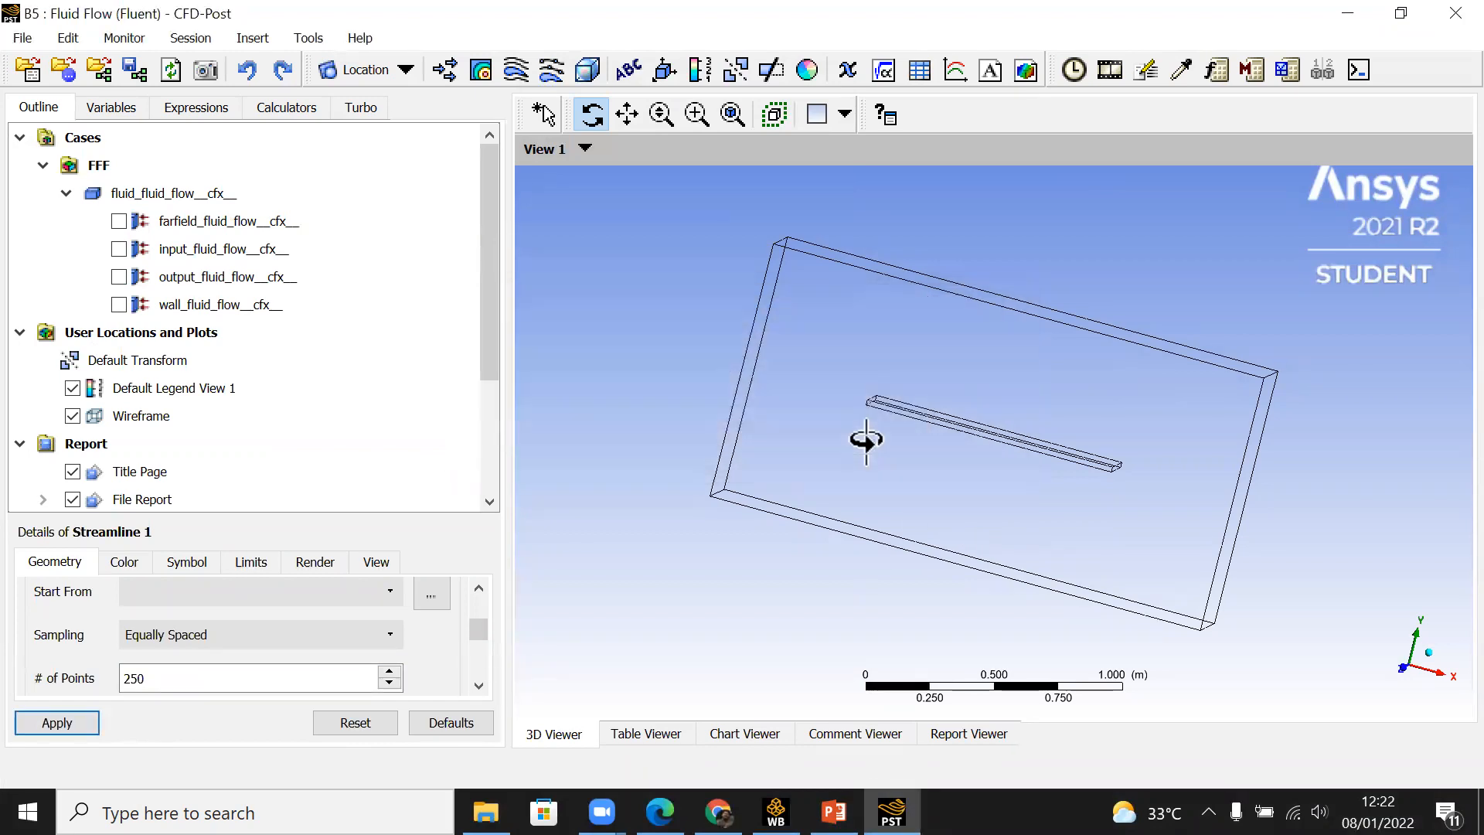
Step: Start the streamline from input_fluid_flow__cfx__, apply it and inspect the flow around the plate
{"action": "left_click", "coordinate": [479, 589]}
{"action": "left_click", "coordinate": [307, 651]}
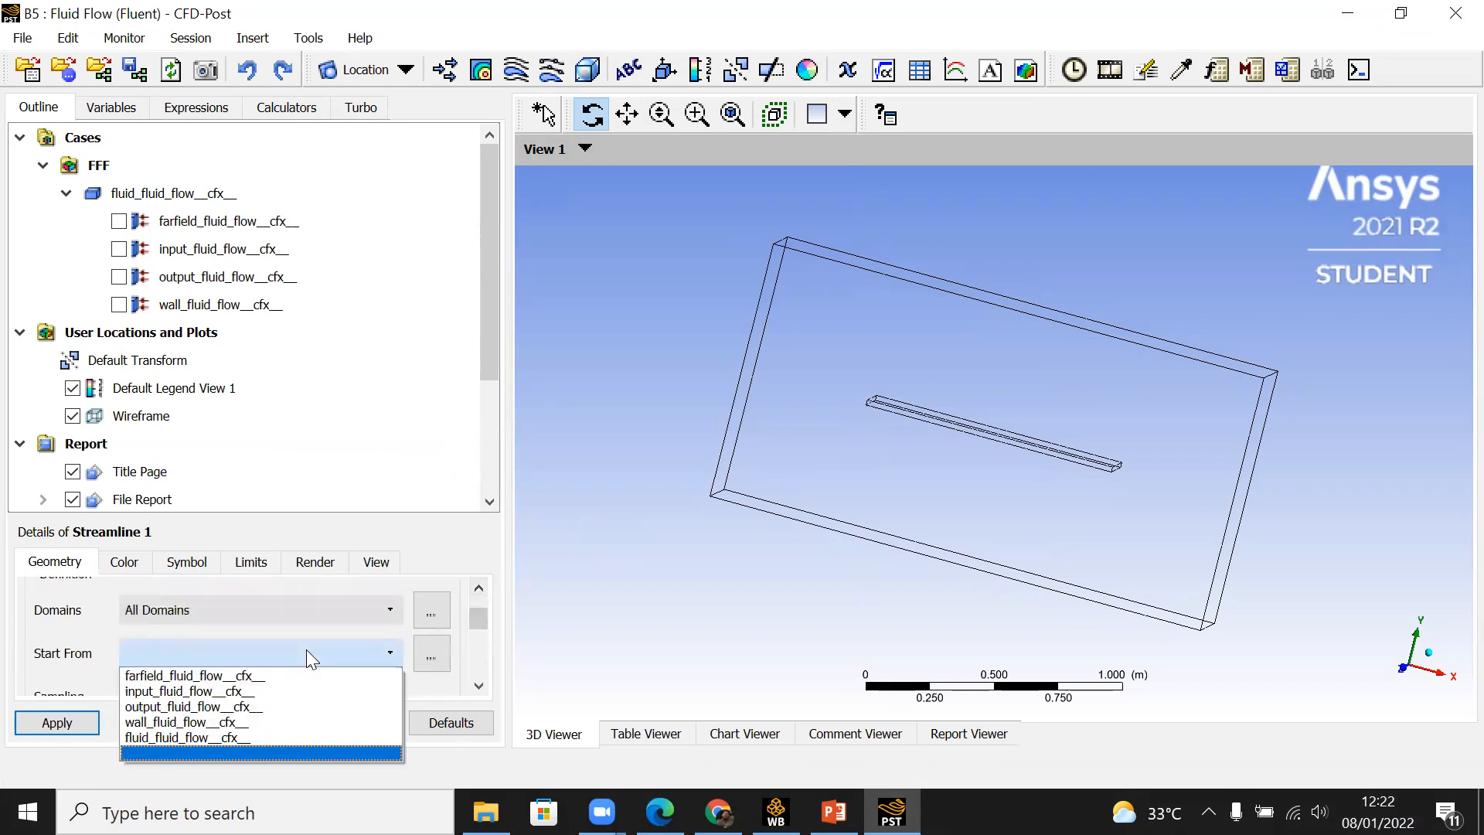
{"action": "left_click", "coordinate": [278, 692]}
{"action": "left_click_drag", "start_coordinate": [478, 619], "coordinate": [471, 670]}
{"action": "left_click", "coordinate": [51, 725]}
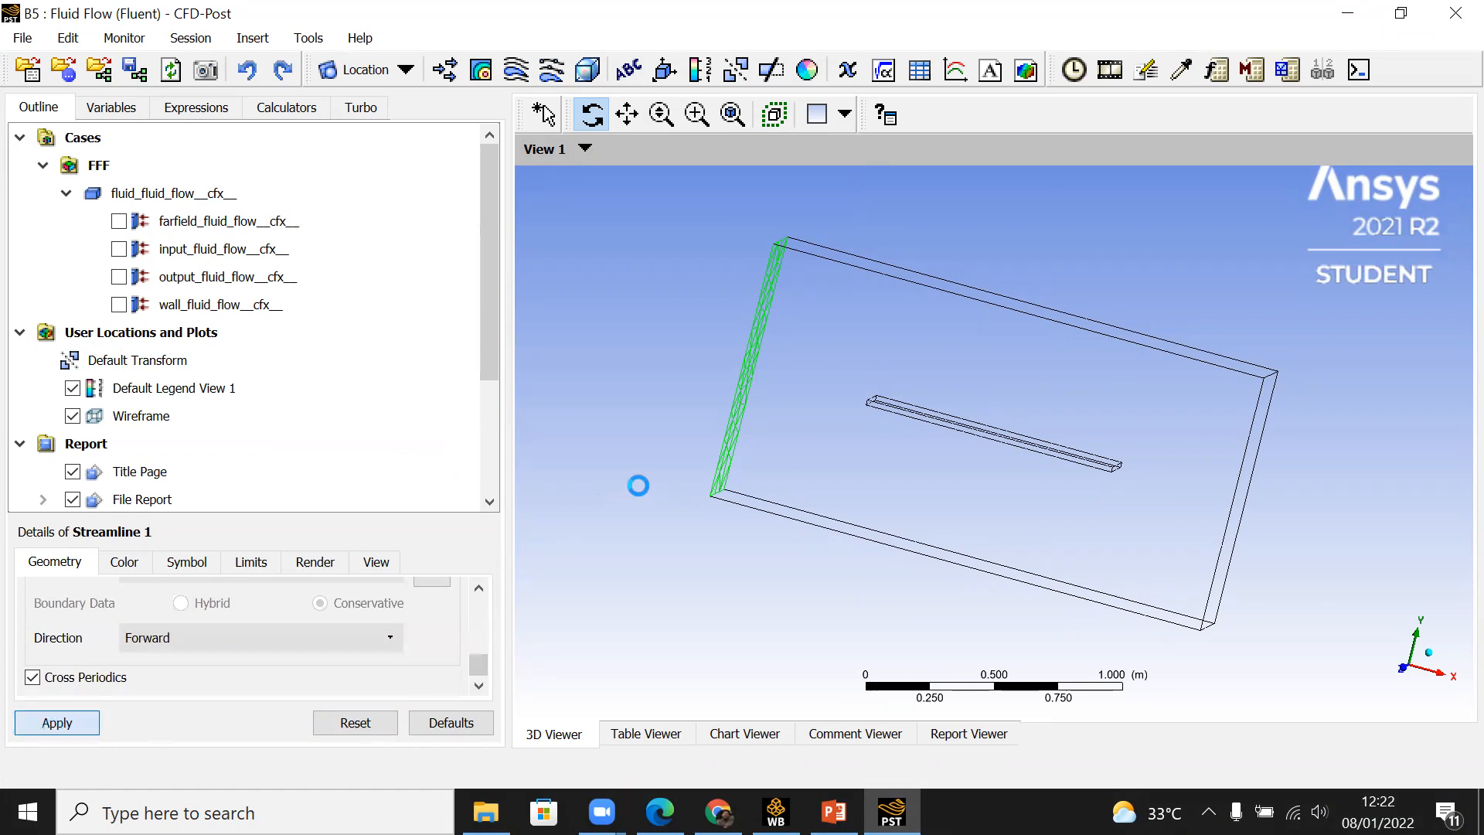
{"action": "left_click_drag", "start_coordinate": [791, 425], "coordinate": [898, 441]}
{"action": "scroll", "coordinate": [881, 442], "scroll_direction": "up", "scroll_amount": 2}
{"action": "left_click_drag", "start_coordinate": [775, 447], "coordinate": [1038, 464]}
{"action": "scroll", "coordinate": [1038, 464], "scroll_direction": "down", "scroll_amount": 2}
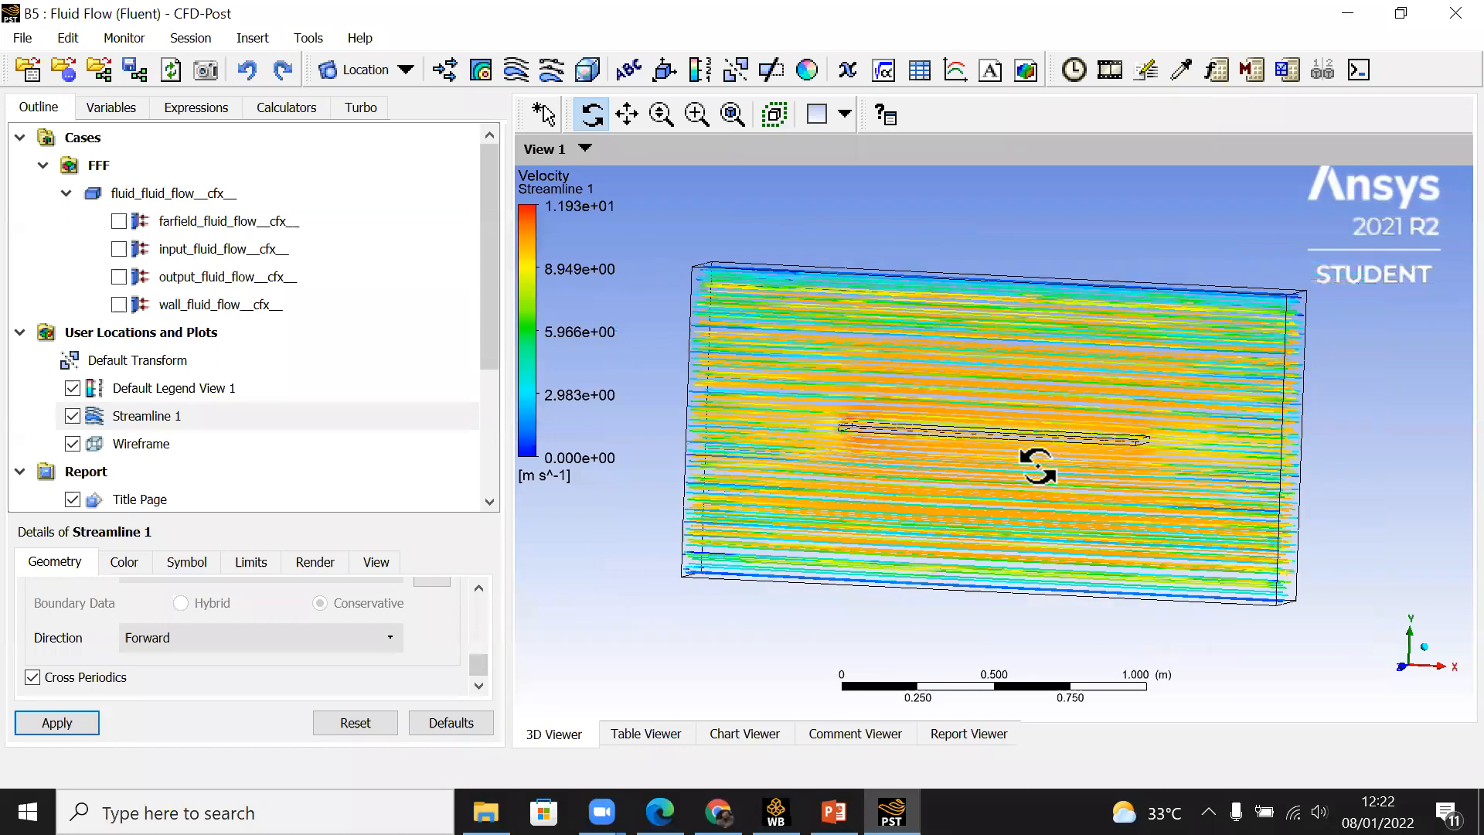
Step: Hide the streamlines and create an XY plane through all domains at Z = 0.0 m without plane bounds
{"action": "left_click", "coordinate": [73, 417]}
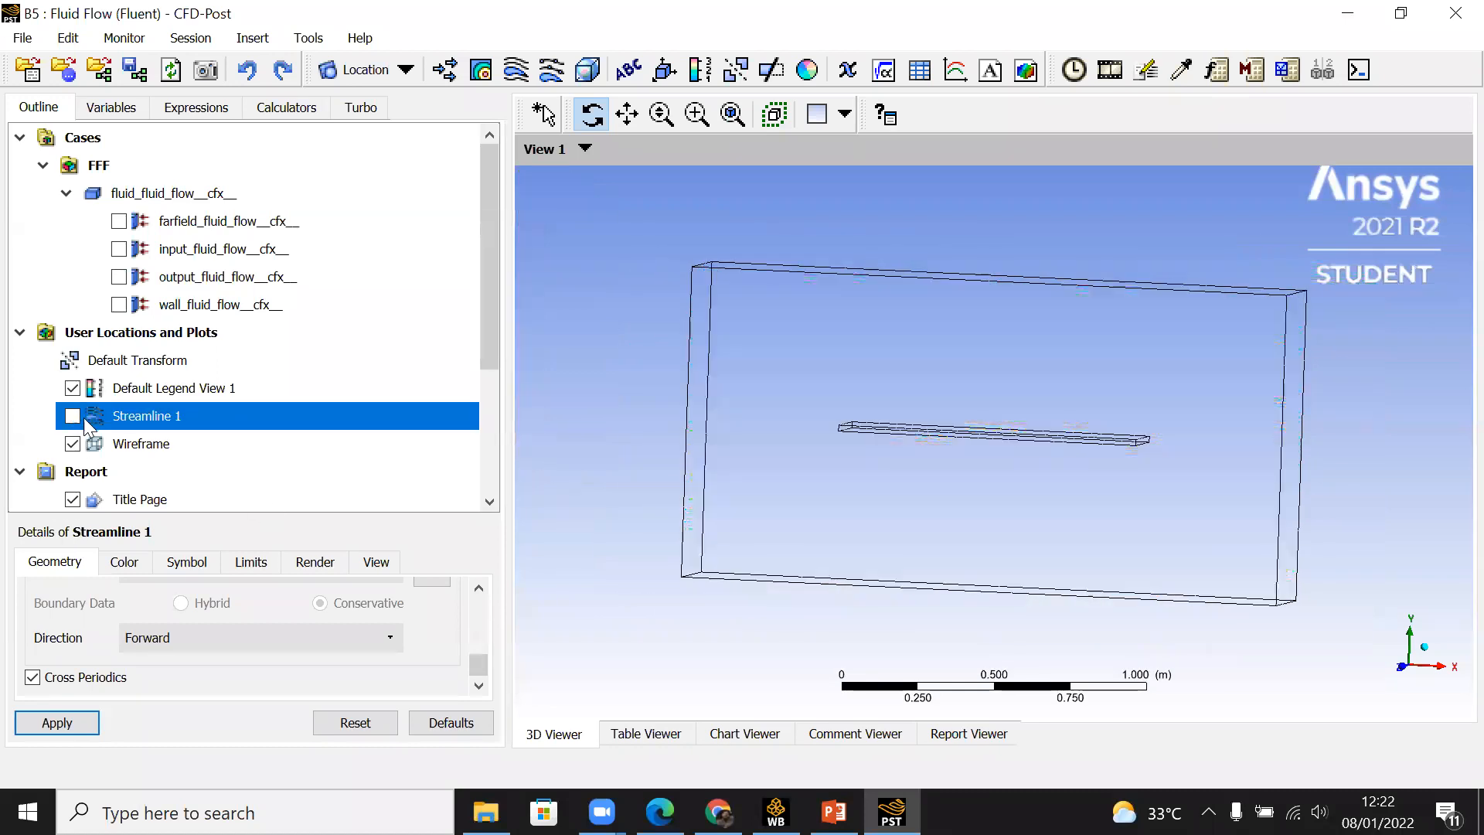
{"action": "left_click_drag", "start_coordinate": [764, 423], "coordinate": [735, 401]}
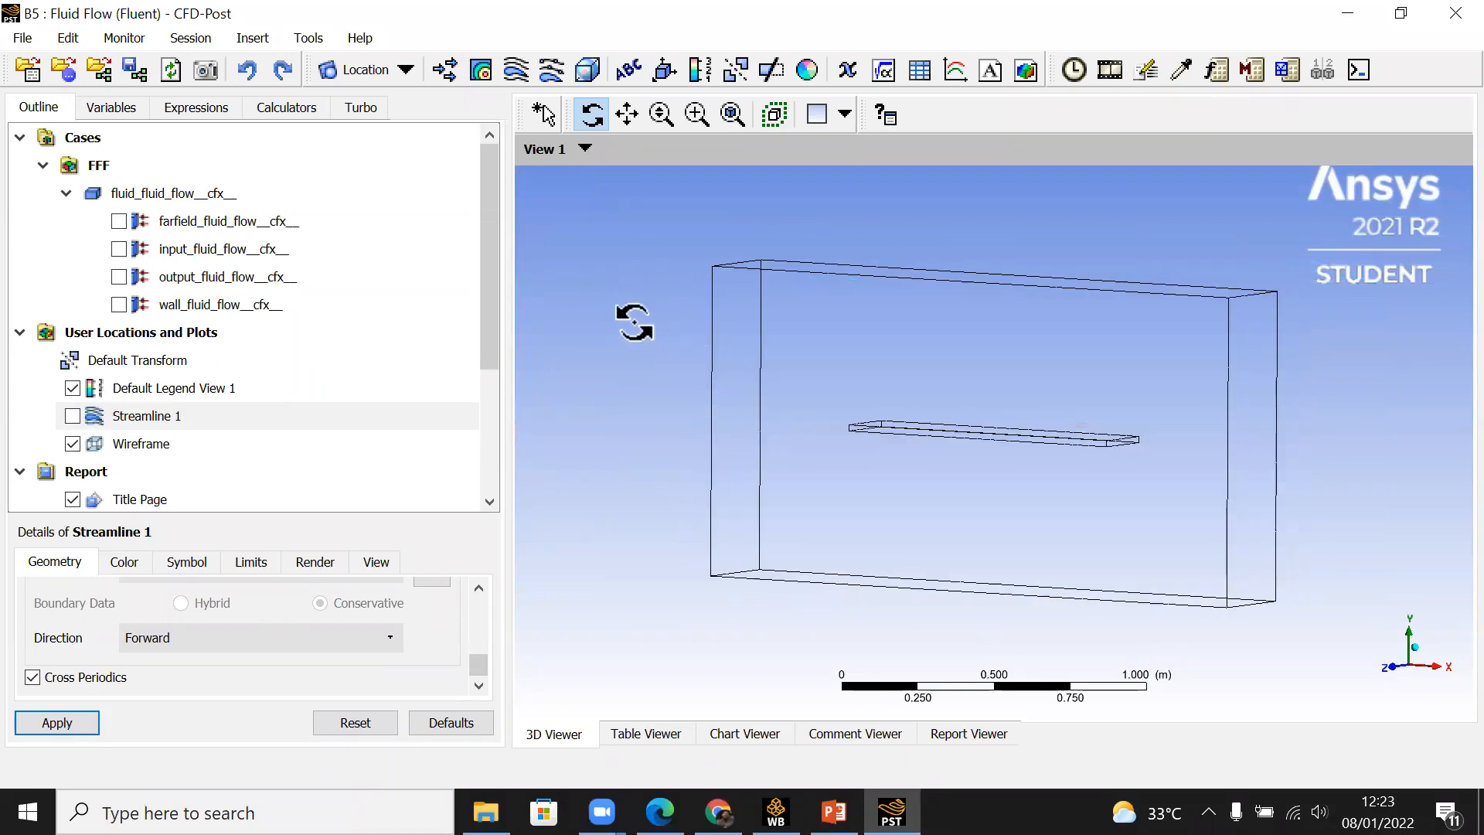
{"action": "left_click", "coordinate": [406, 70]}
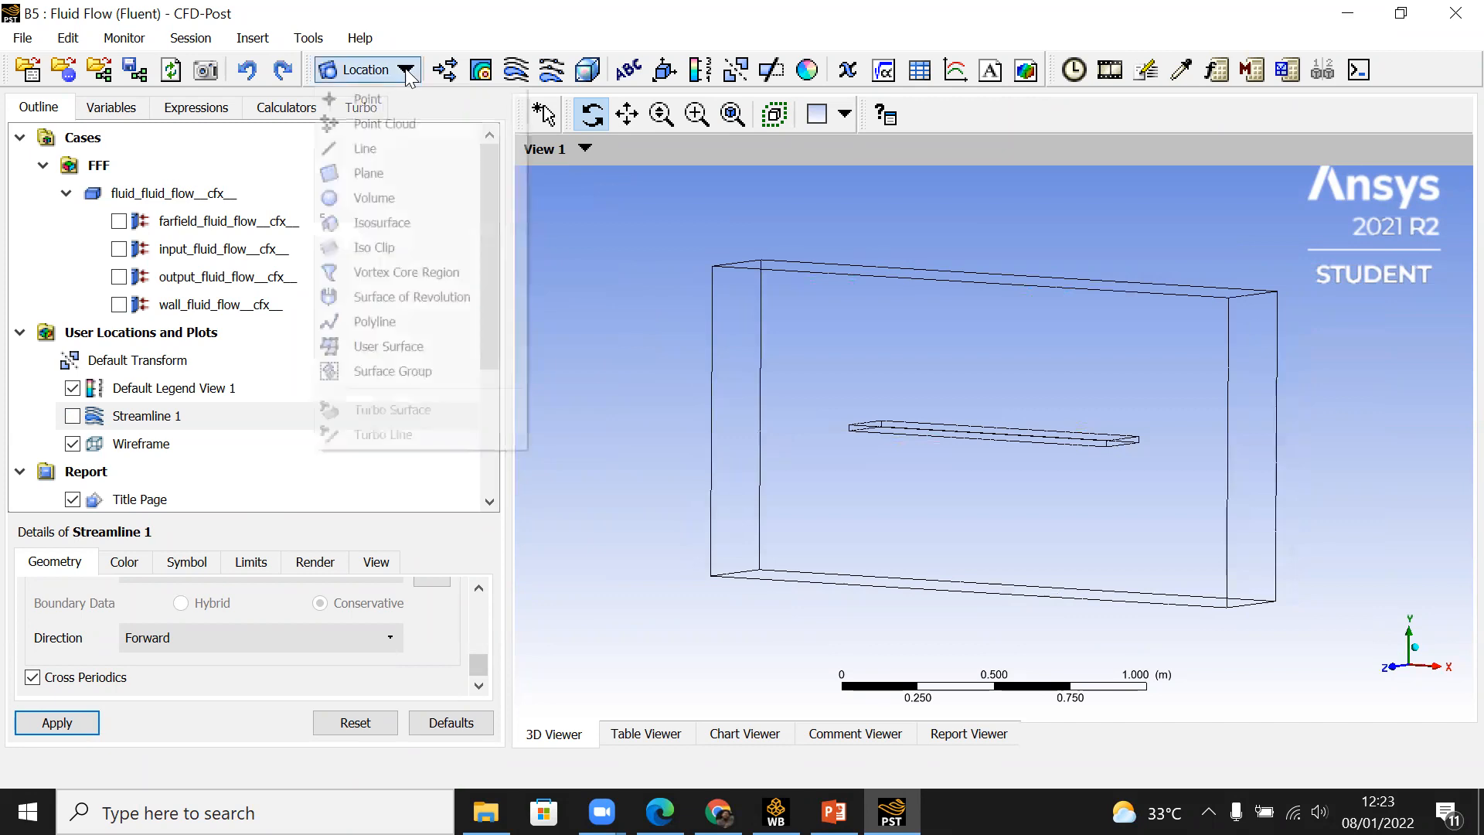
{"action": "left_click", "coordinate": [414, 165]}
{"action": "left_click", "coordinate": [473, 280]}
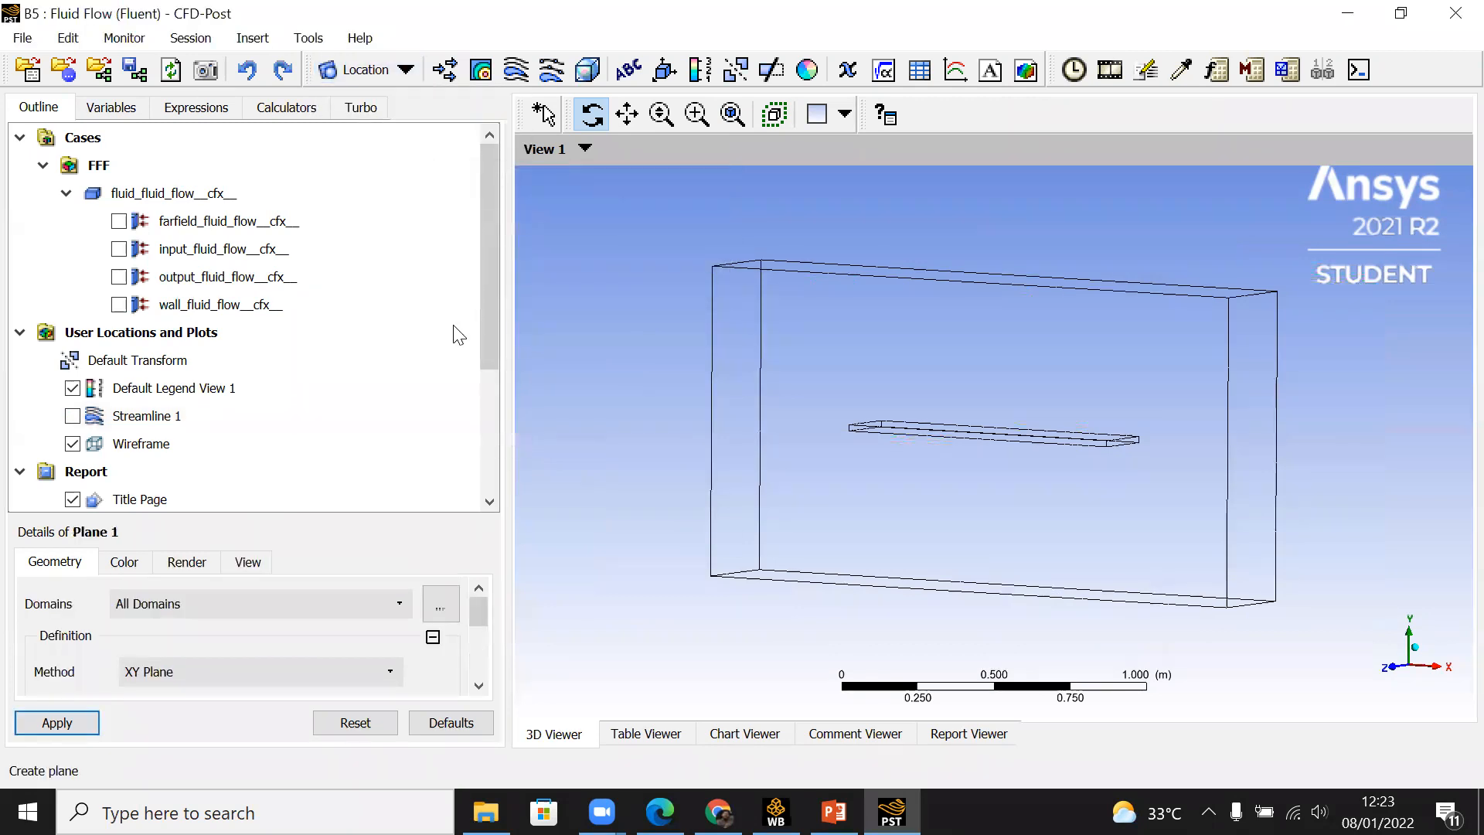
{"action": "left_click_drag", "start_coordinate": [977, 497], "coordinate": [936, 497]}
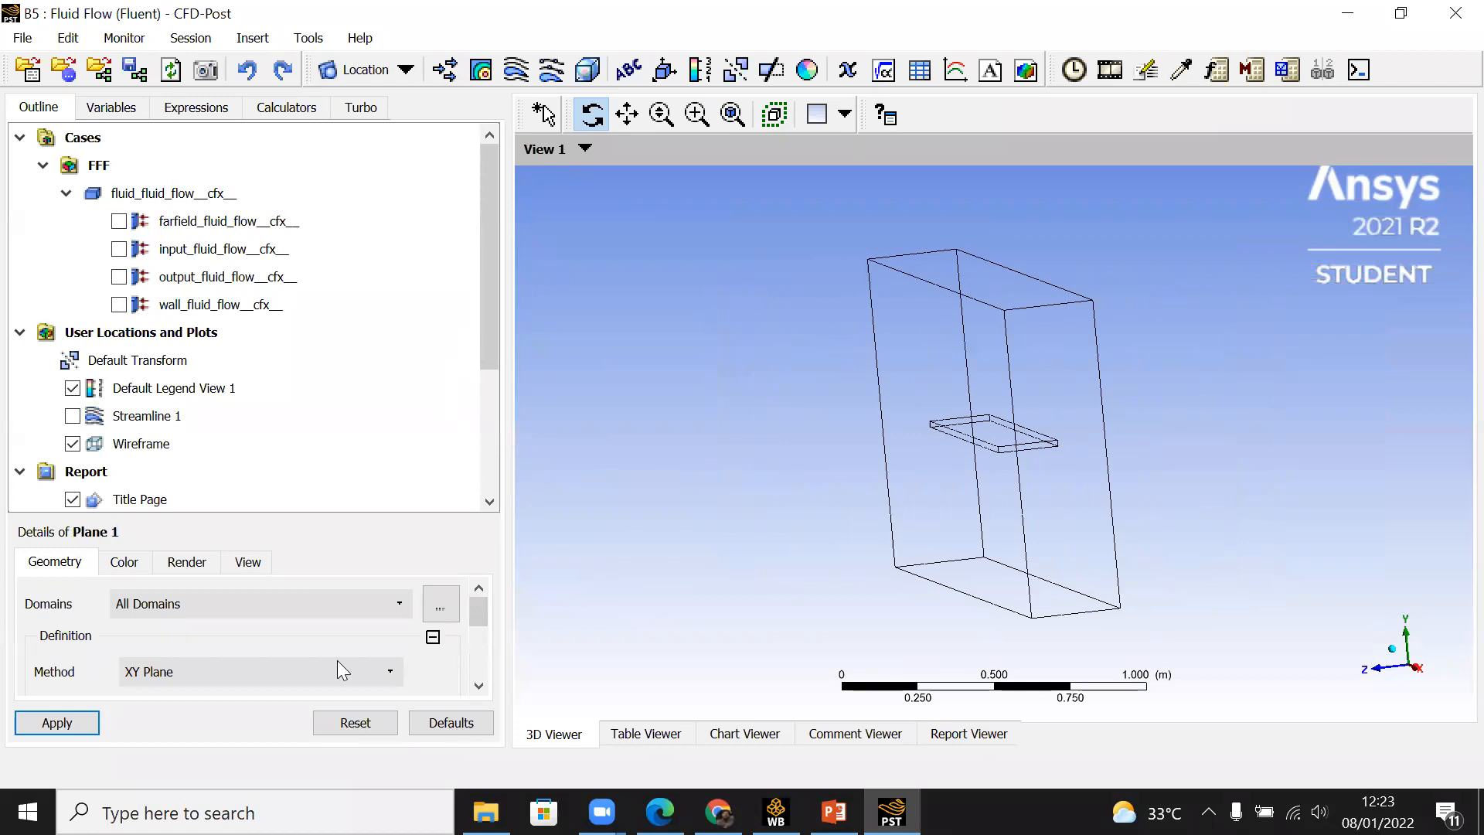
{"action": "scroll", "coordinate": [480, 686], "scroll_direction": "down", "scroll_amount": 4}
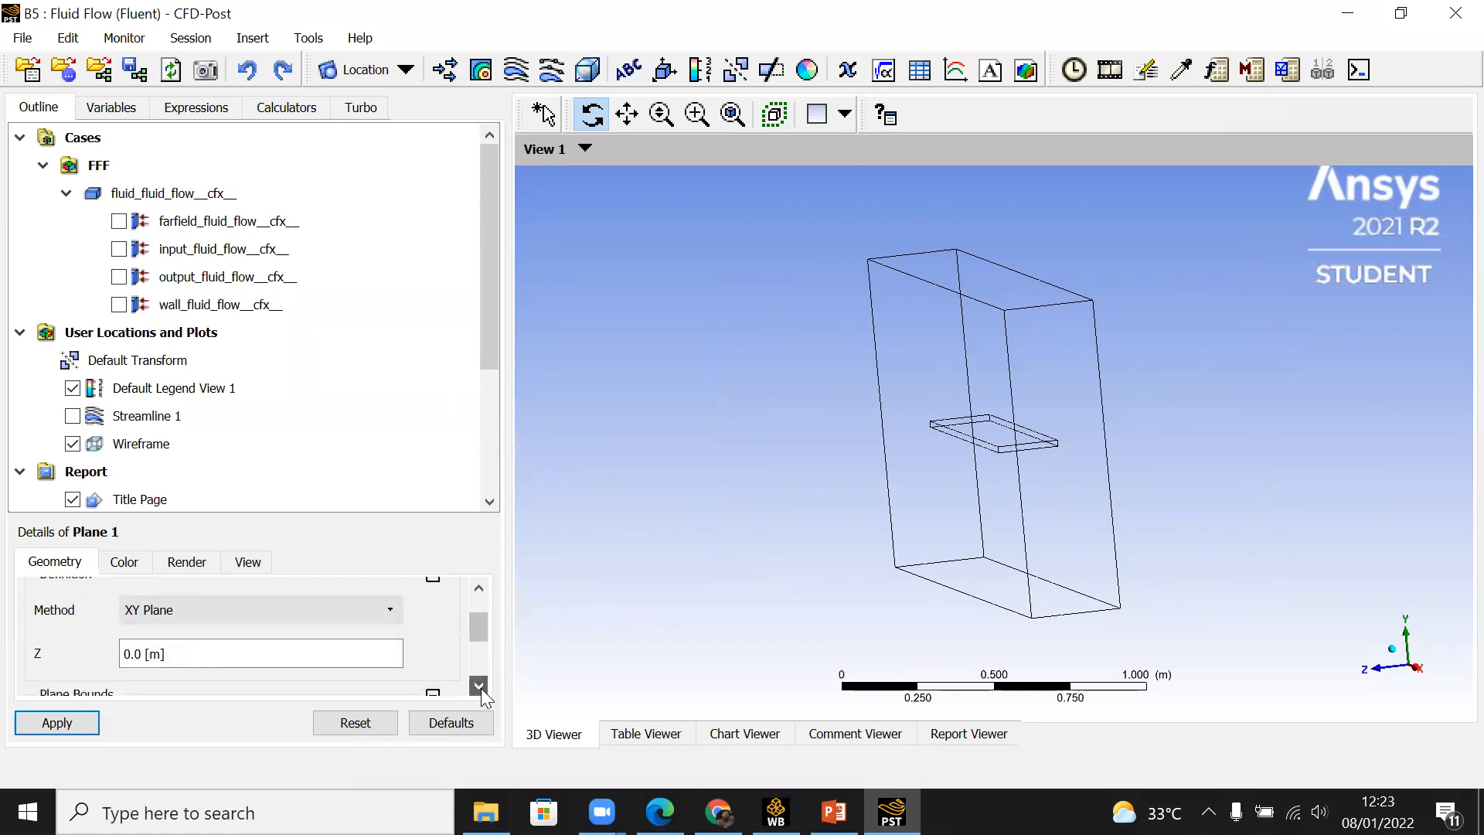
{"action": "left_click", "coordinate": [37, 726]}
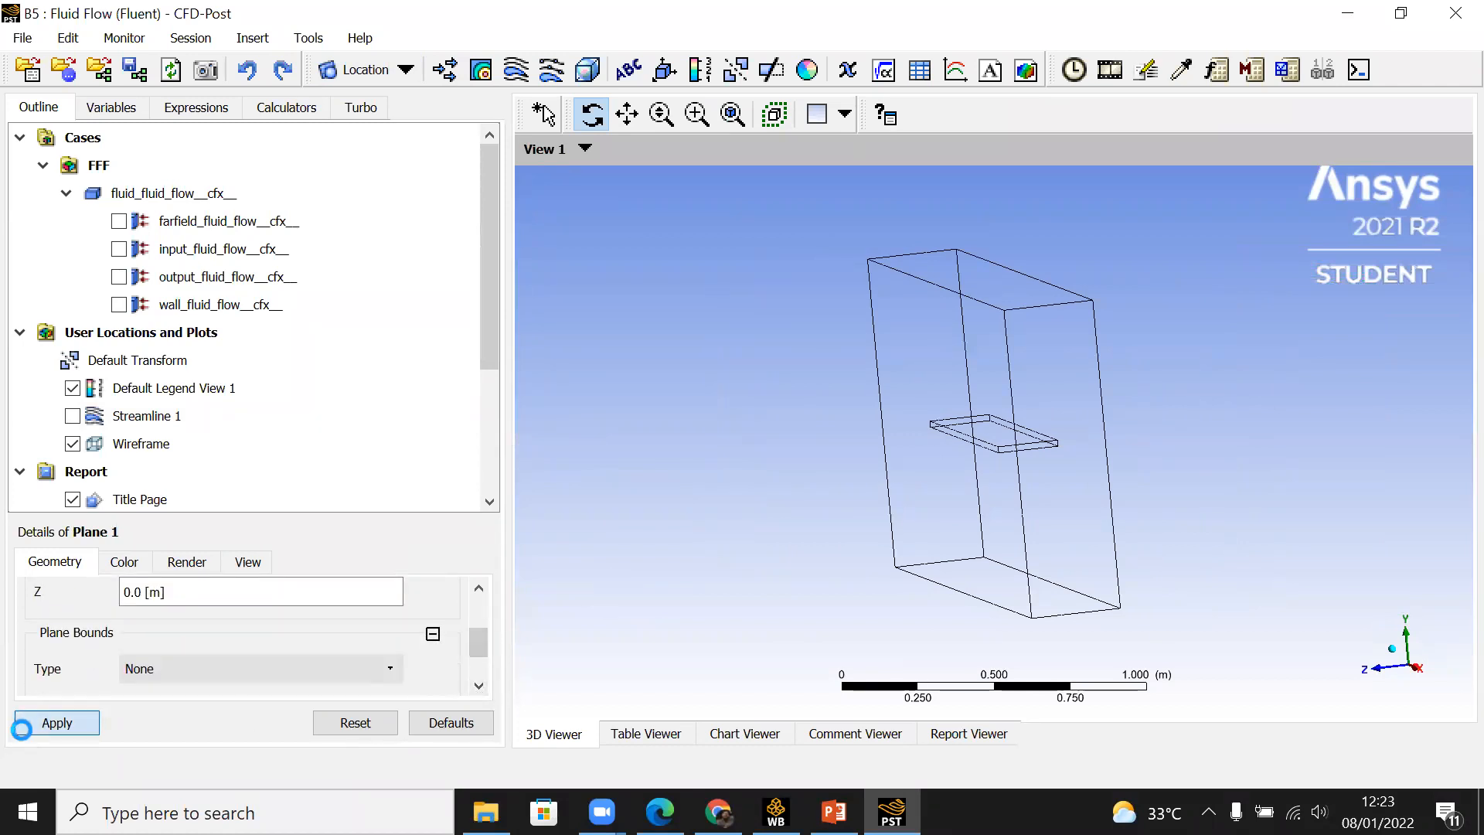
Step: Set the Z position of Plane 1 to 100 mm and view the plane along the +Z axis
{"action": "mouse_move", "coordinate": [907, 529]}
{"action": "left_mouse_down"}
{"action": "mouse_move", "coordinate": [838, 530]}
{"action": "mouse_move", "coordinate": [882, 534]}
{"action": "left_mouse_up"}
{"action": "left_click_drag", "start_coordinate": [1028, 492], "coordinate": [1003, 427]}
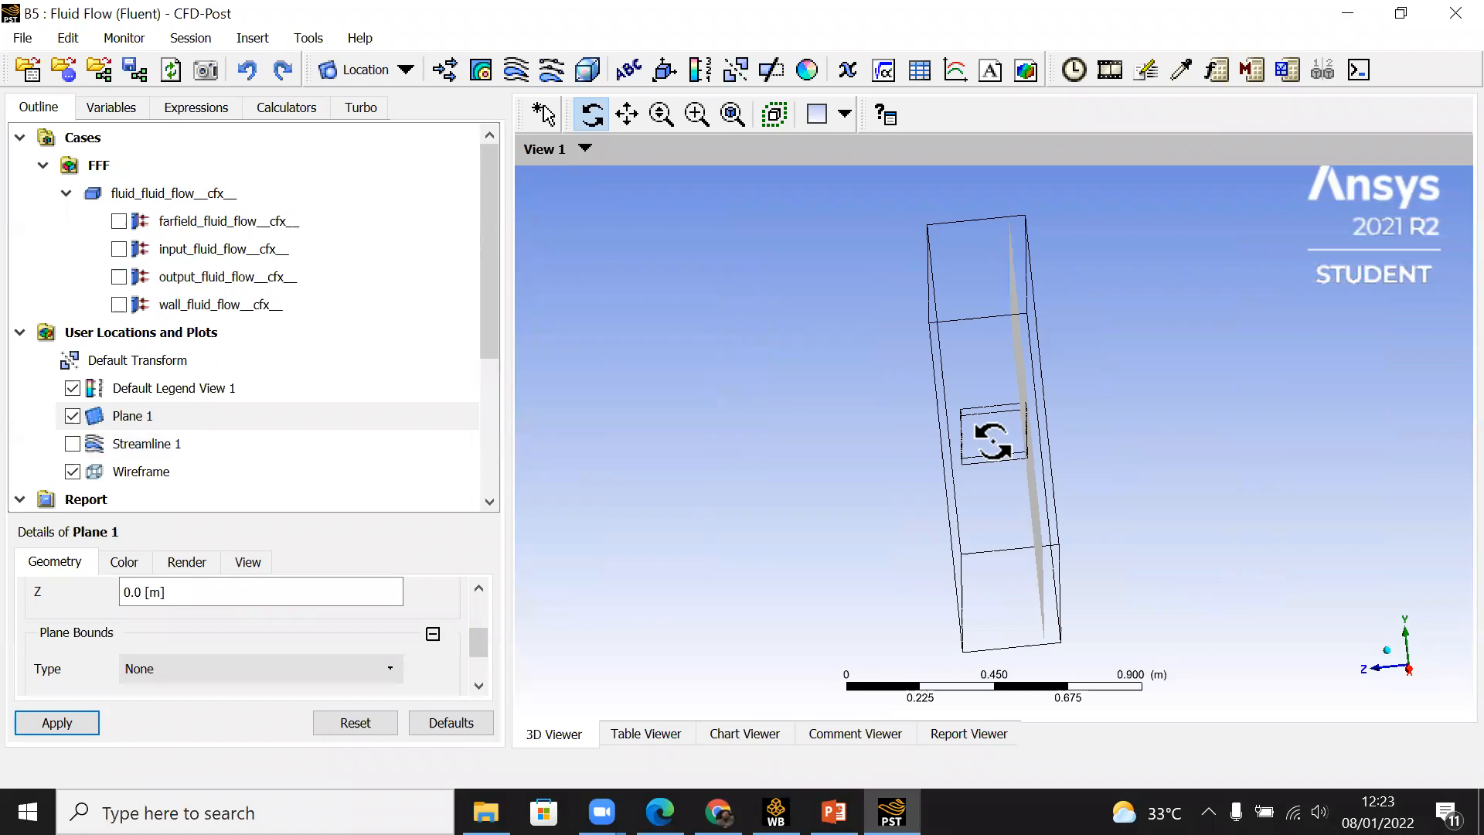
{"action": "left_click_drag", "start_coordinate": [1009, 452], "coordinate": [1011, 456]}
{"action": "left_click", "coordinate": [136, 593]}
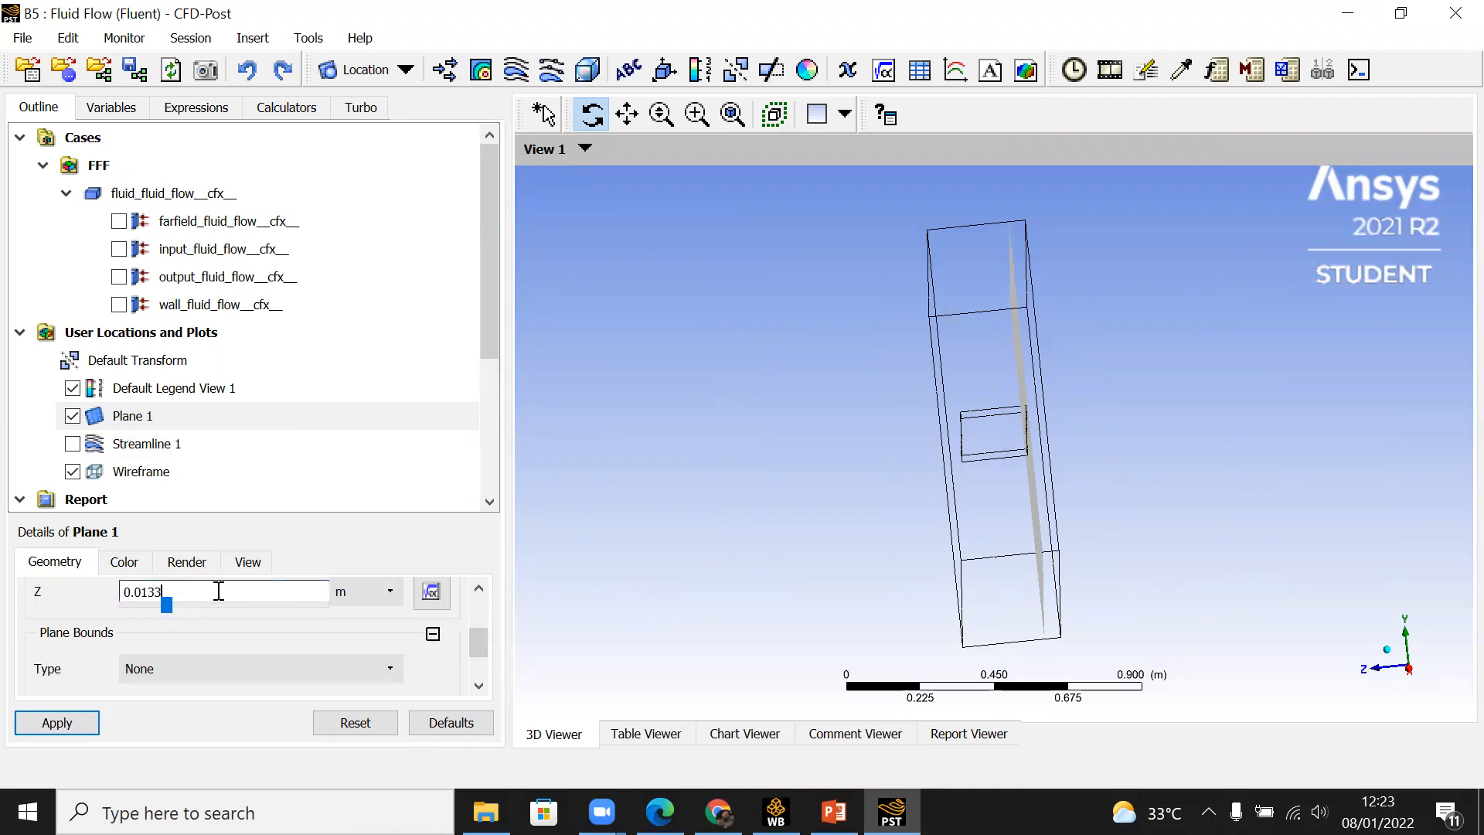
{"action": "left_click", "coordinate": [377, 593]}
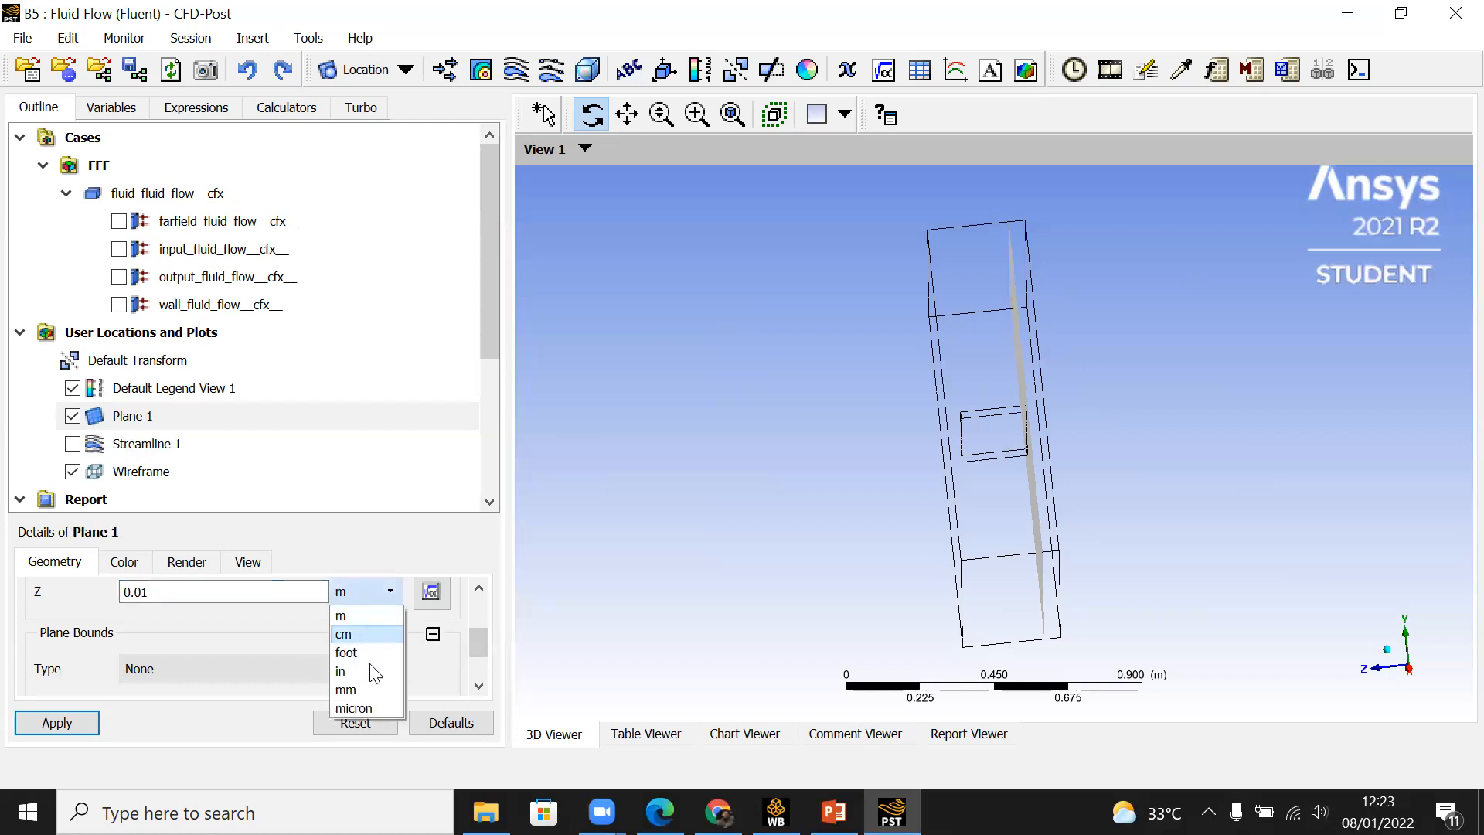
{"action": "left_click", "coordinate": [361, 688]}
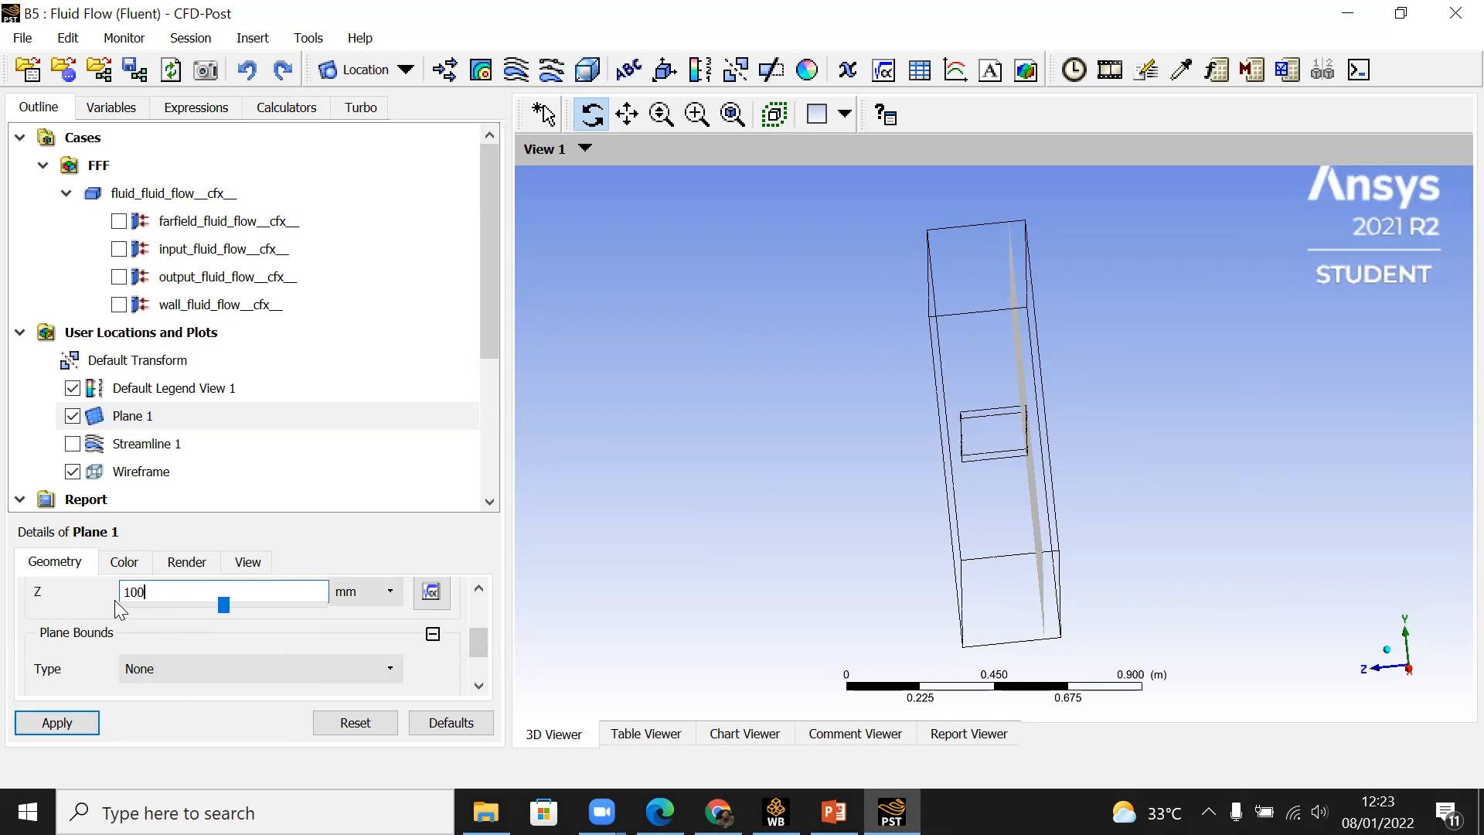
{"action": "left_click", "coordinate": [60, 725]}
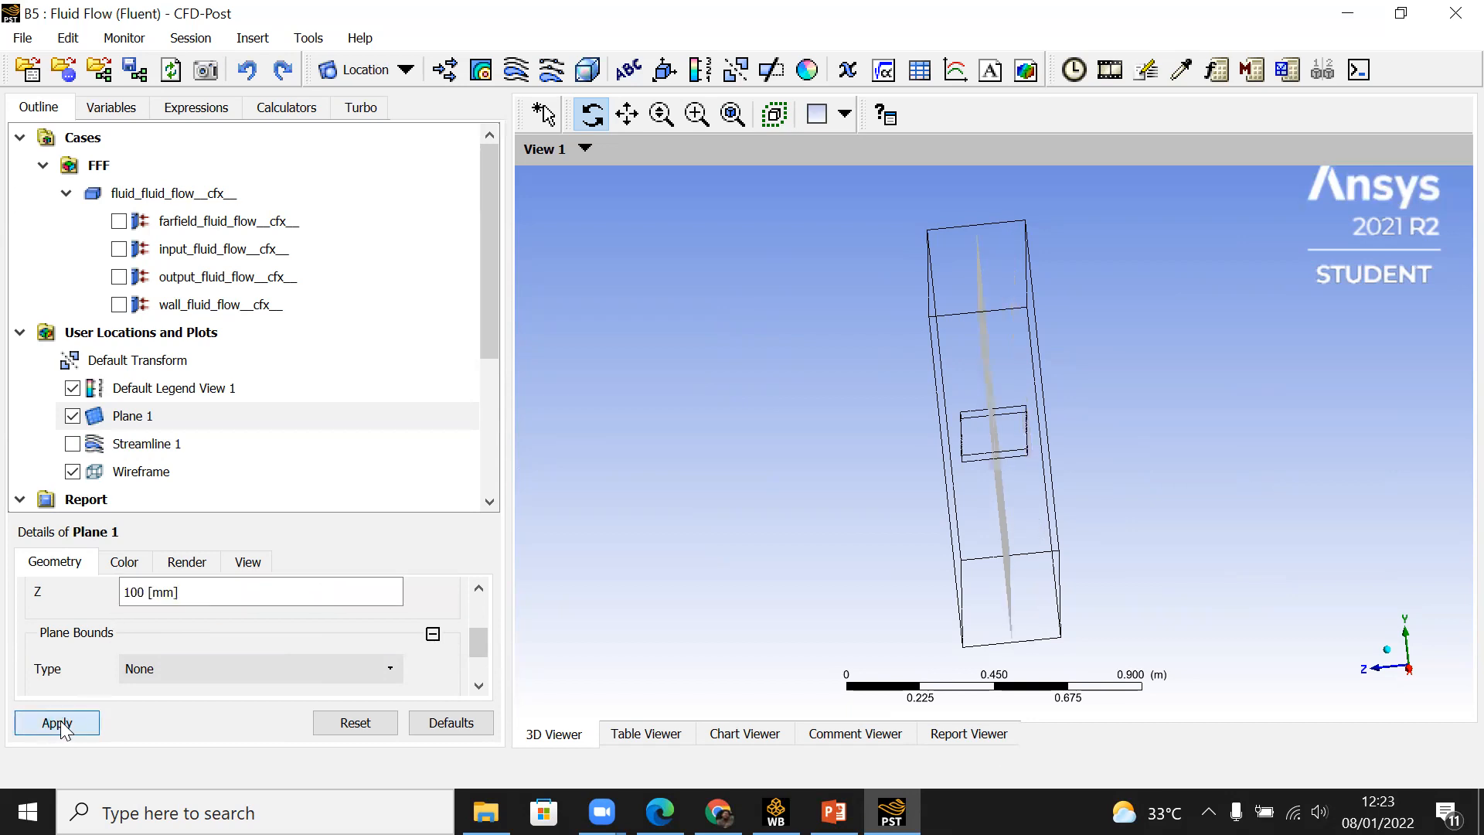
{"action": "left_click_drag", "start_coordinate": [938, 391], "coordinate": [901, 489]}
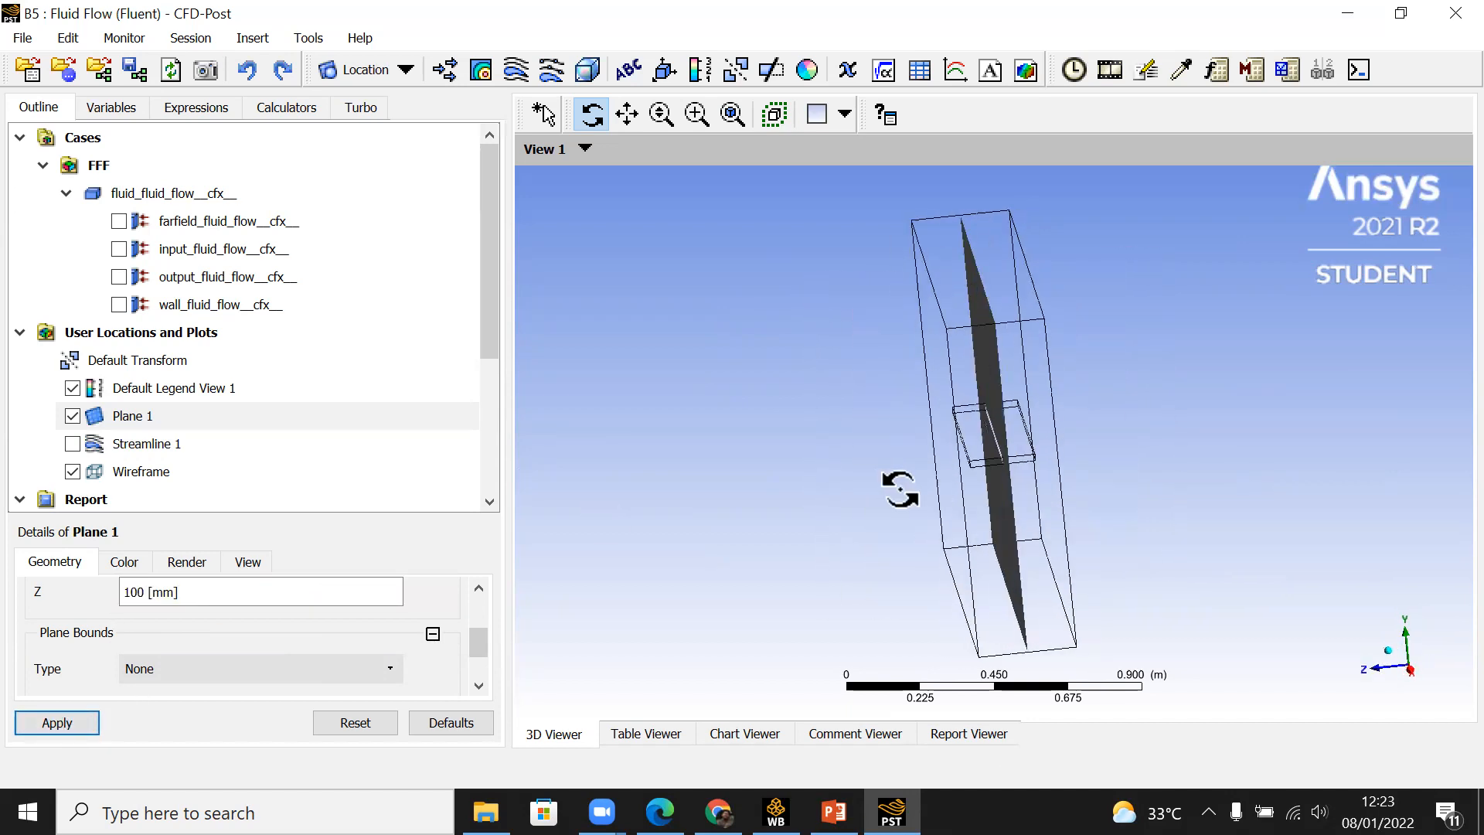
{"action": "left_click", "coordinate": [1380, 672]}
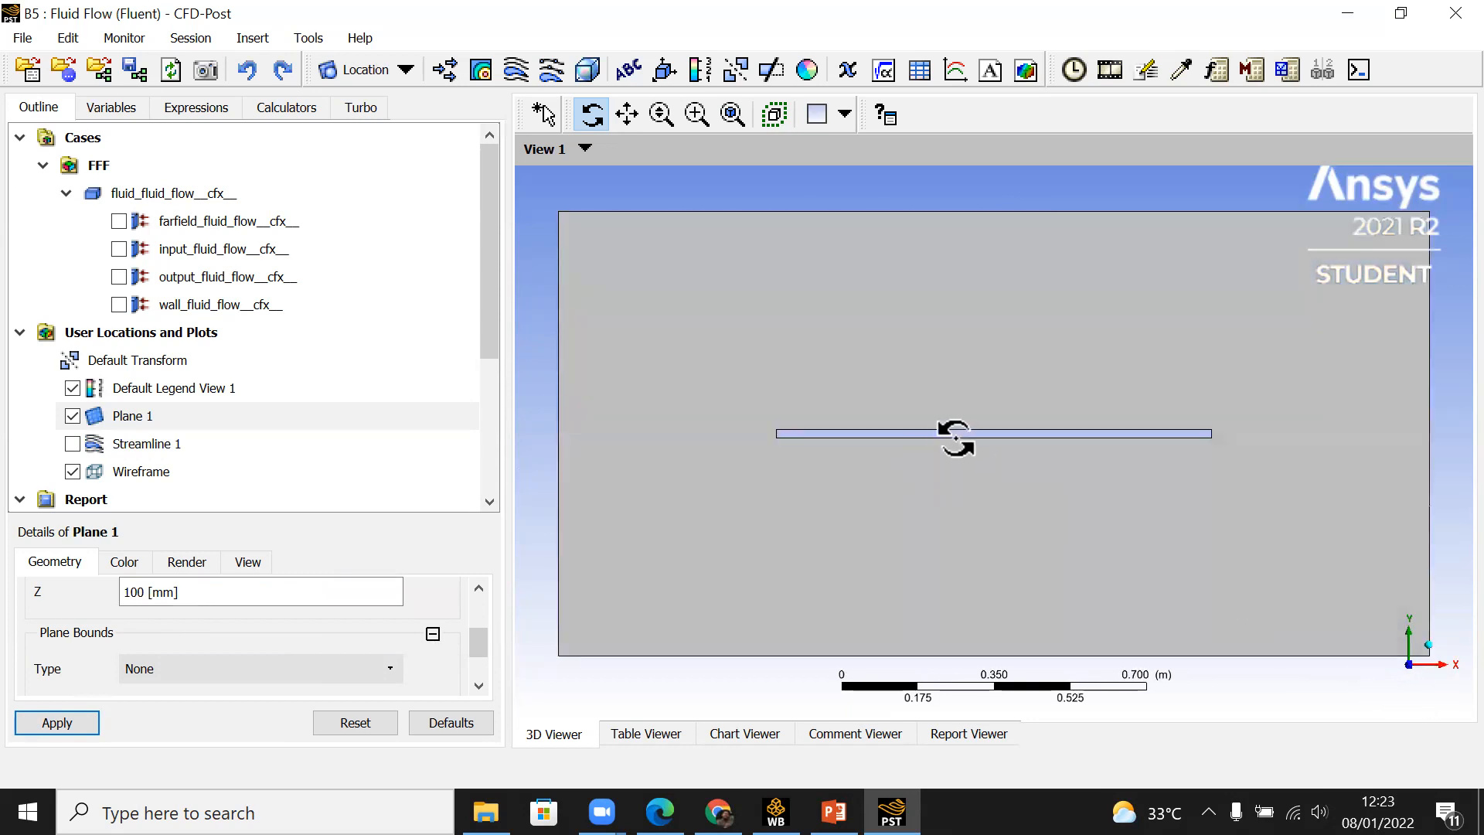
Step: Insert a contour over all domains with Plane 1 as its location
{"action": "left_click", "coordinate": [481, 69]}
{"action": "left_click", "coordinate": [564, 186]}
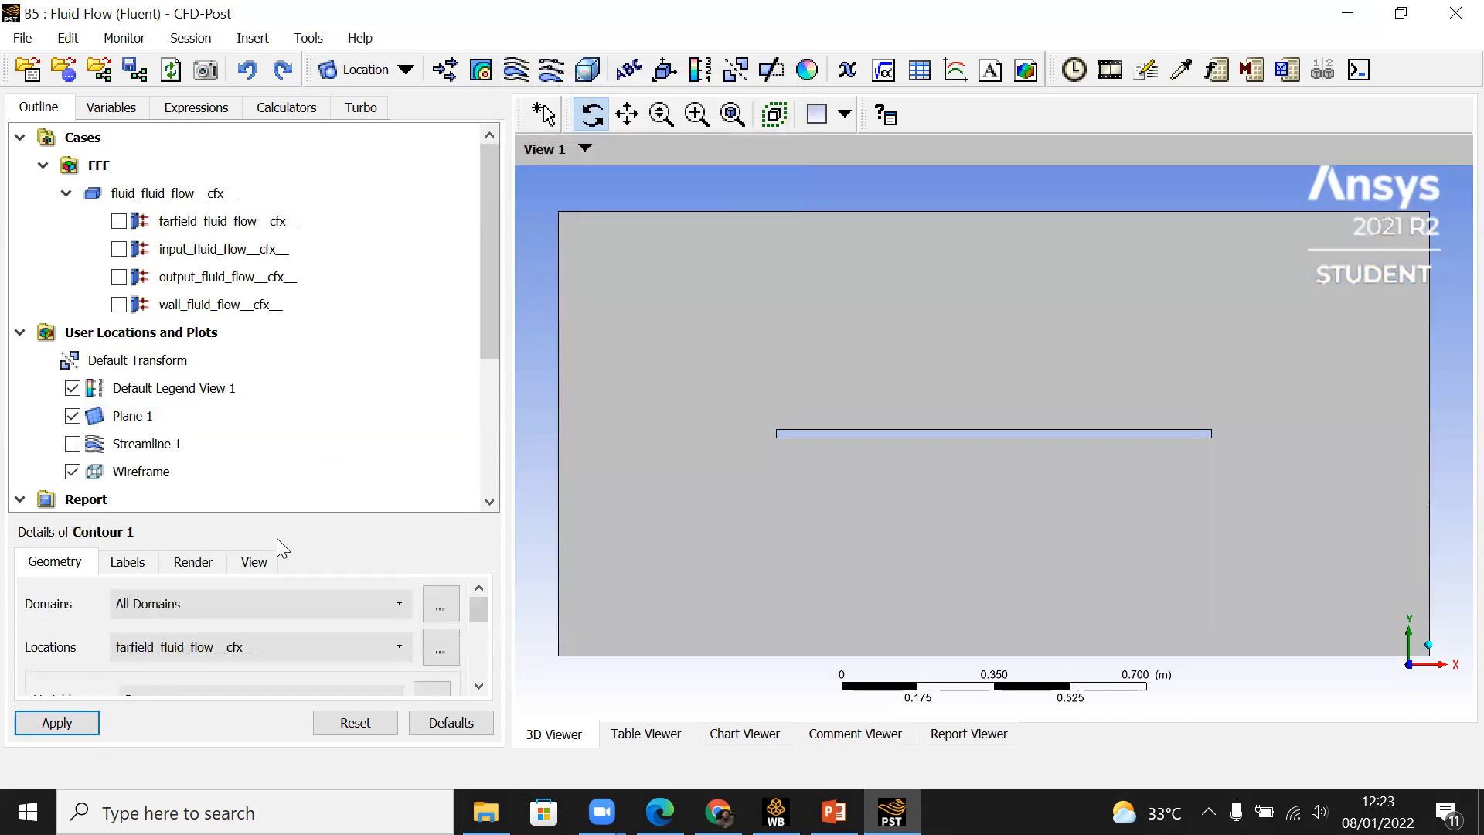
{"action": "left_click", "coordinate": [289, 607]}
{"action": "left_click", "coordinate": [289, 608]}
{"action": "left_click", "coordinate": [302, 648]}
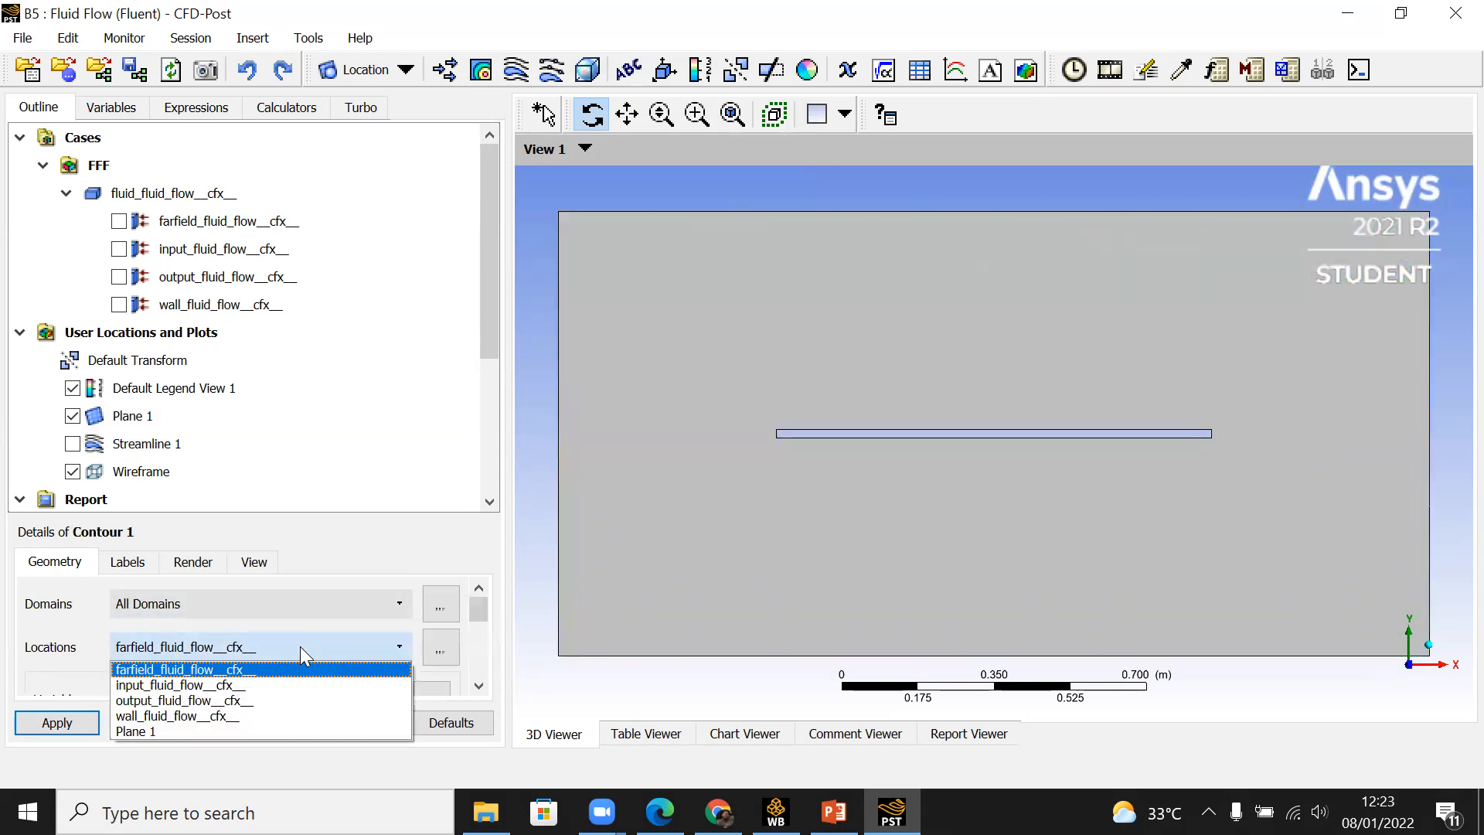
{"action": "left_click", "coordinate": [232, 732]}
Step: Set the contour variable to Velocity with 300 contours and apply it
{"action": "scroll", "coordinate": [489, 681], "scroll_direction": "down", "scroll_amount": 2}
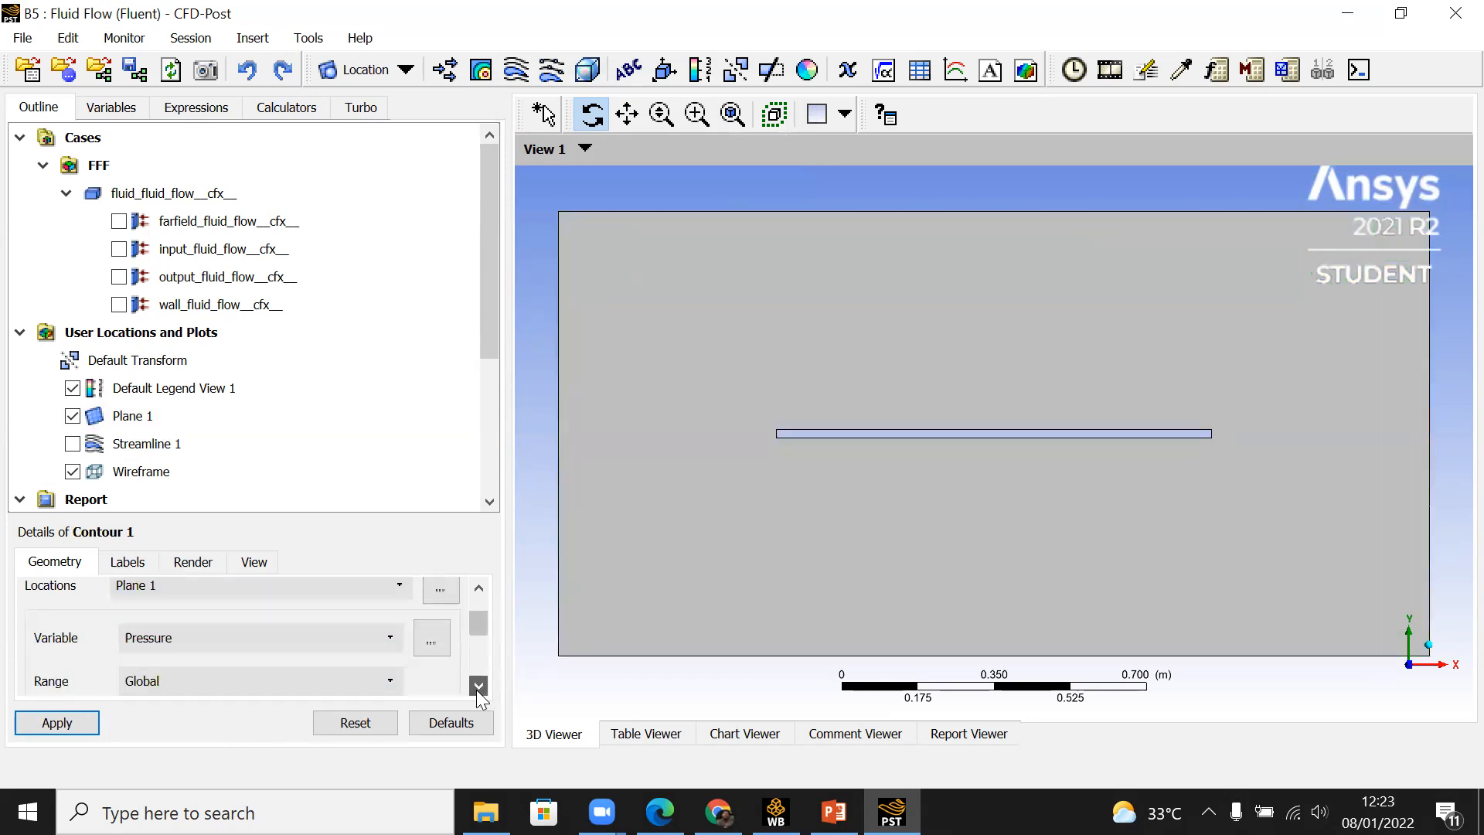
{"action": "left_click", "coordinate": [258, 607]}
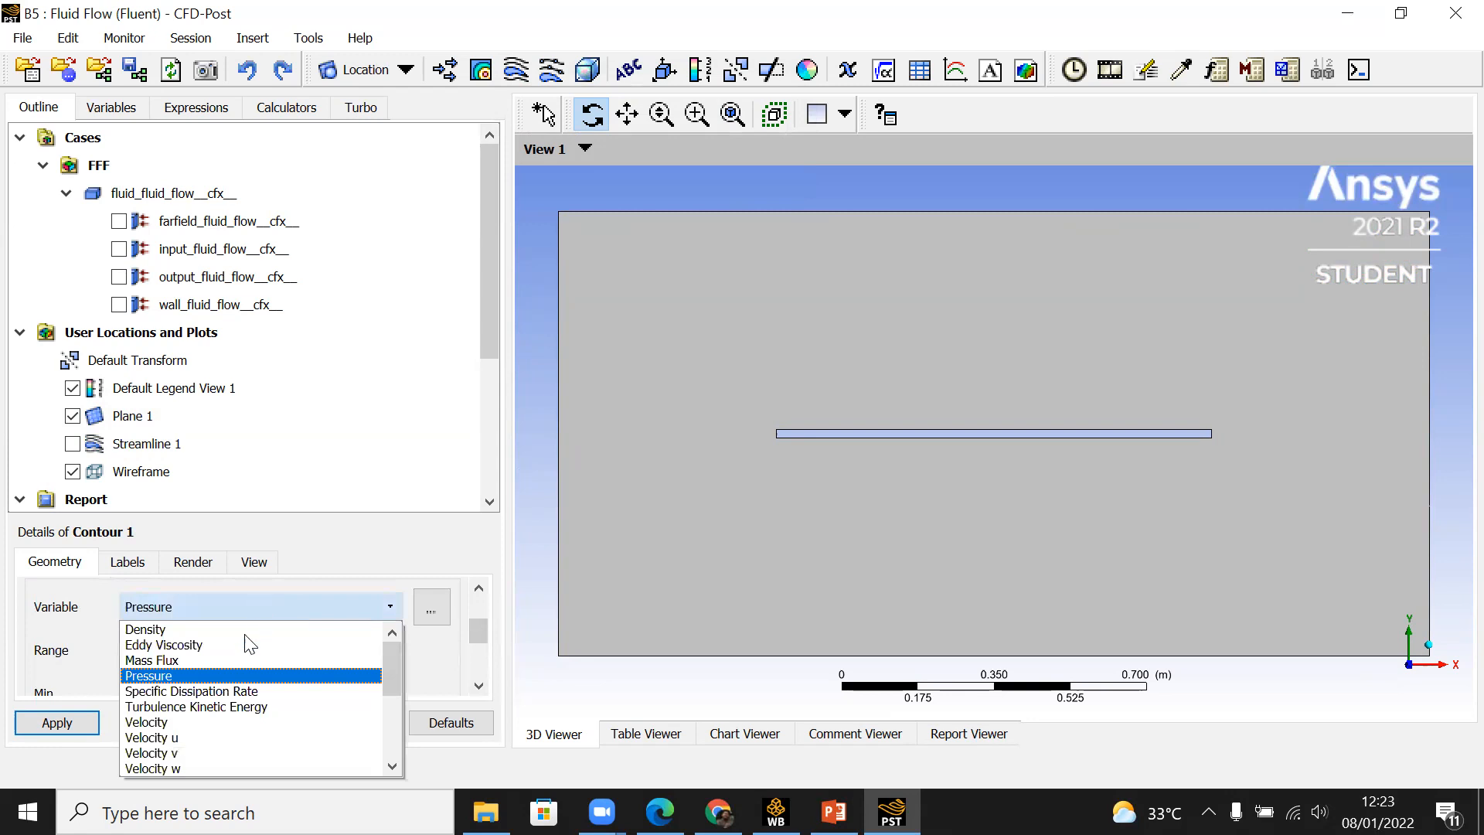
{"action": "left_click", "coordinate": [218, 722]}
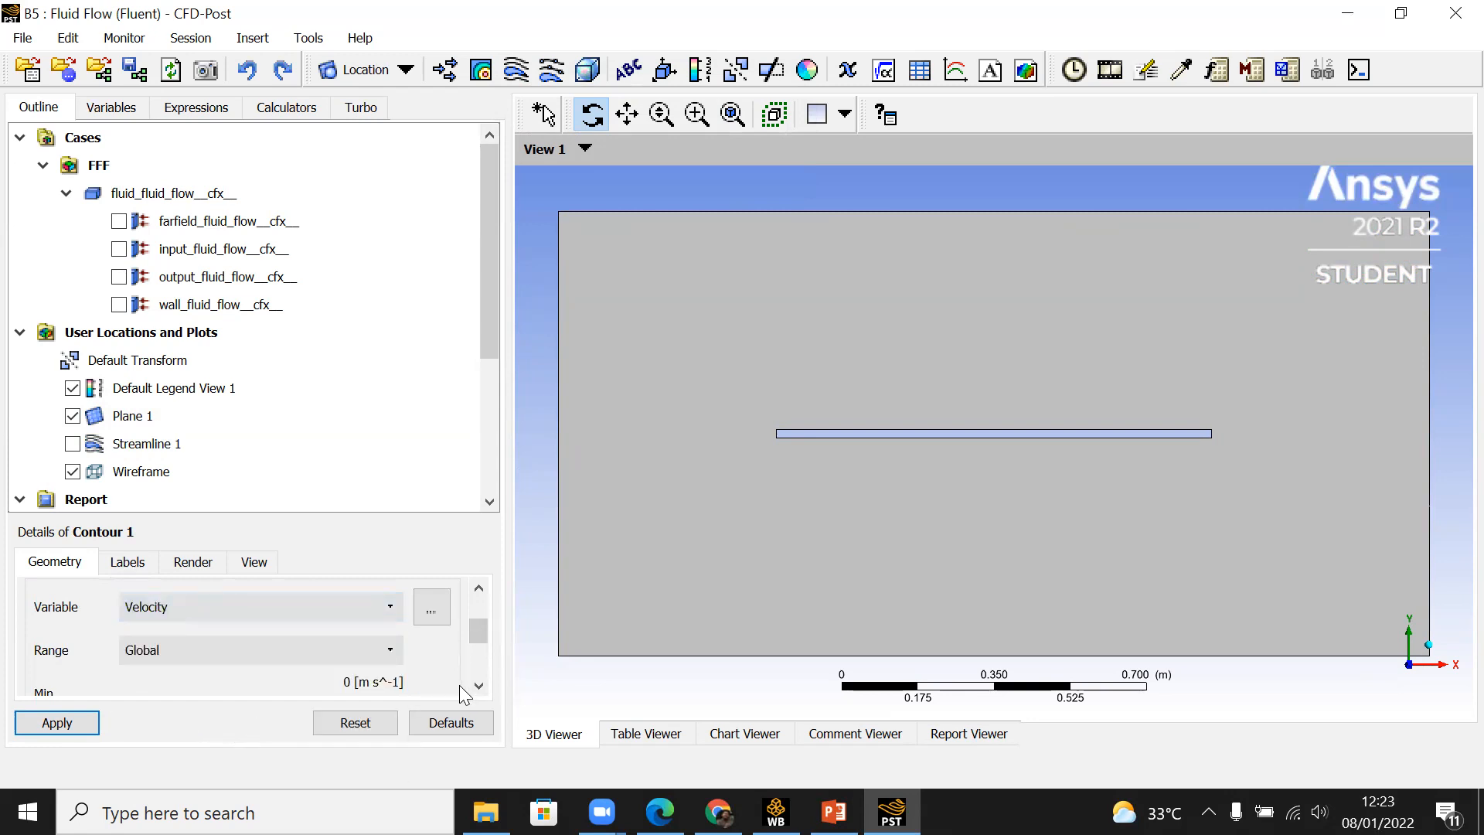
{"action": "scroll", "coordinate": [480, 688], "scroll_direction": "down", "scroll_amount": 5}
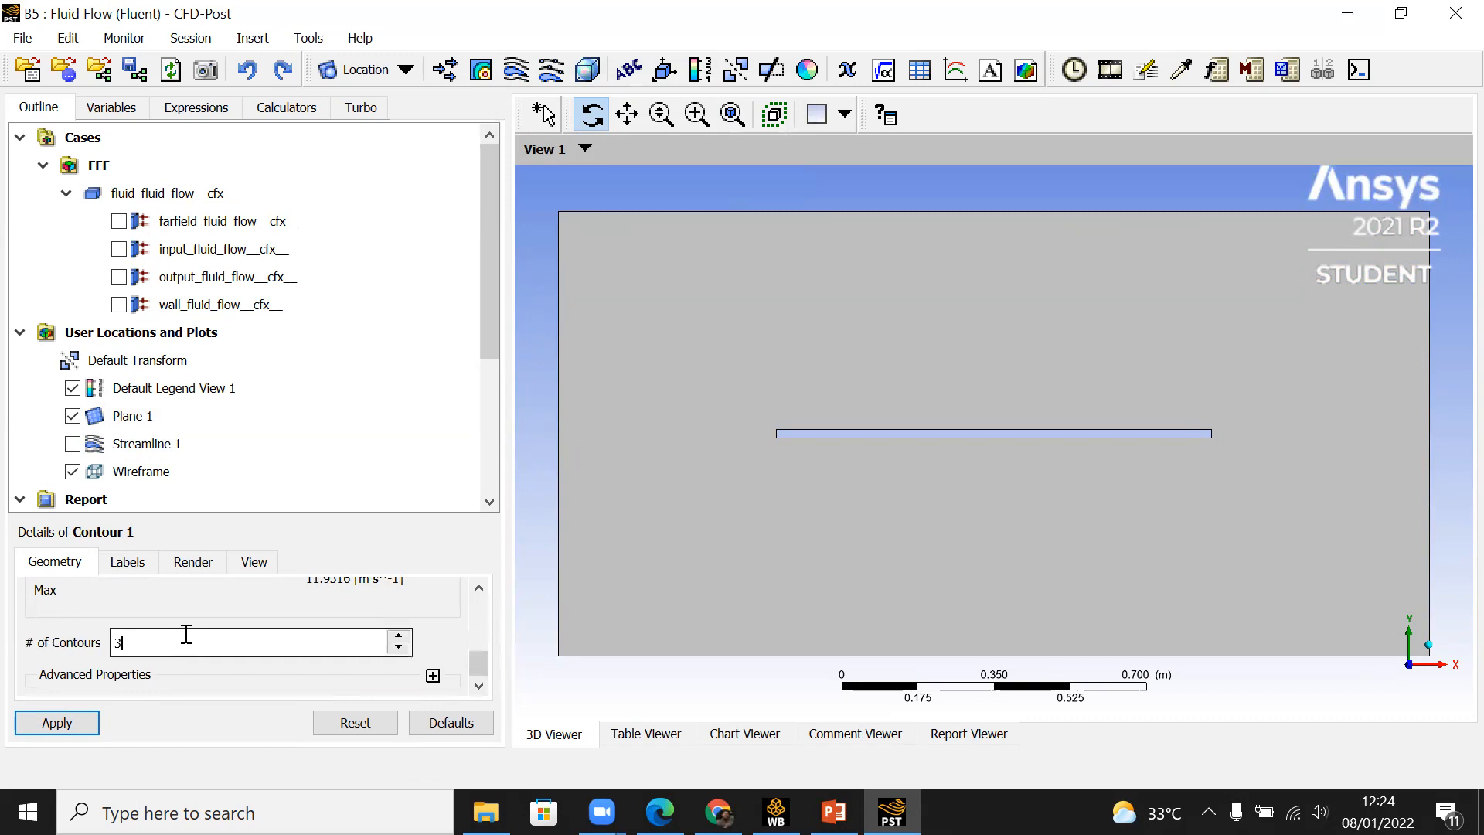
{"action": "left_click", "coordinate": [51, 719]}
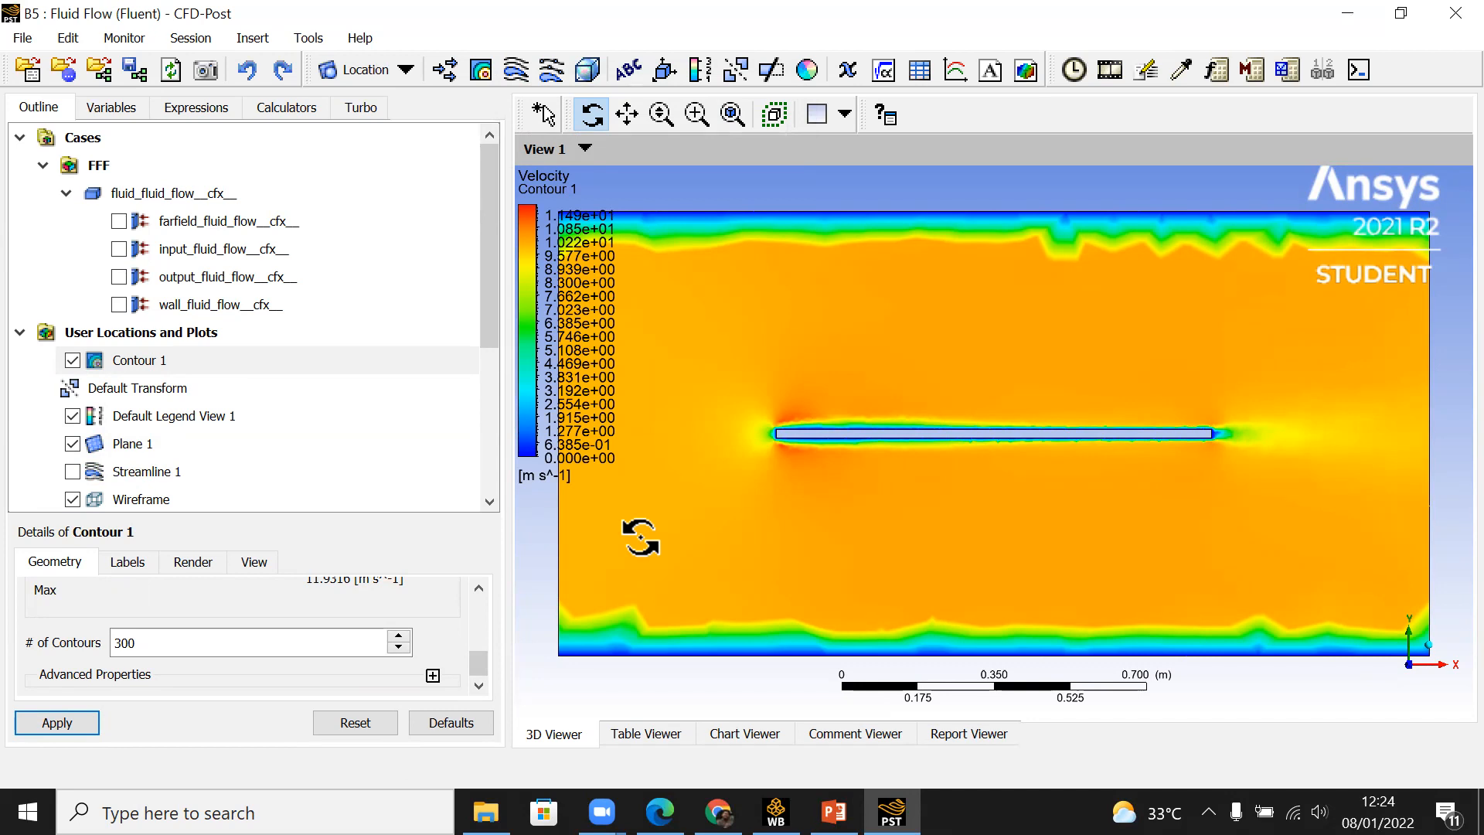
Step: Examine the velocity contour along the plate and around its leading edge
{"action": "scroll", "coordinate": [753, 452], "scroll_direction": "up", "scroll_amount": 3}
{"action": "scroll", "coordinate": [754, 456], "scroll_direction": "up", "scroll_amount": 2}
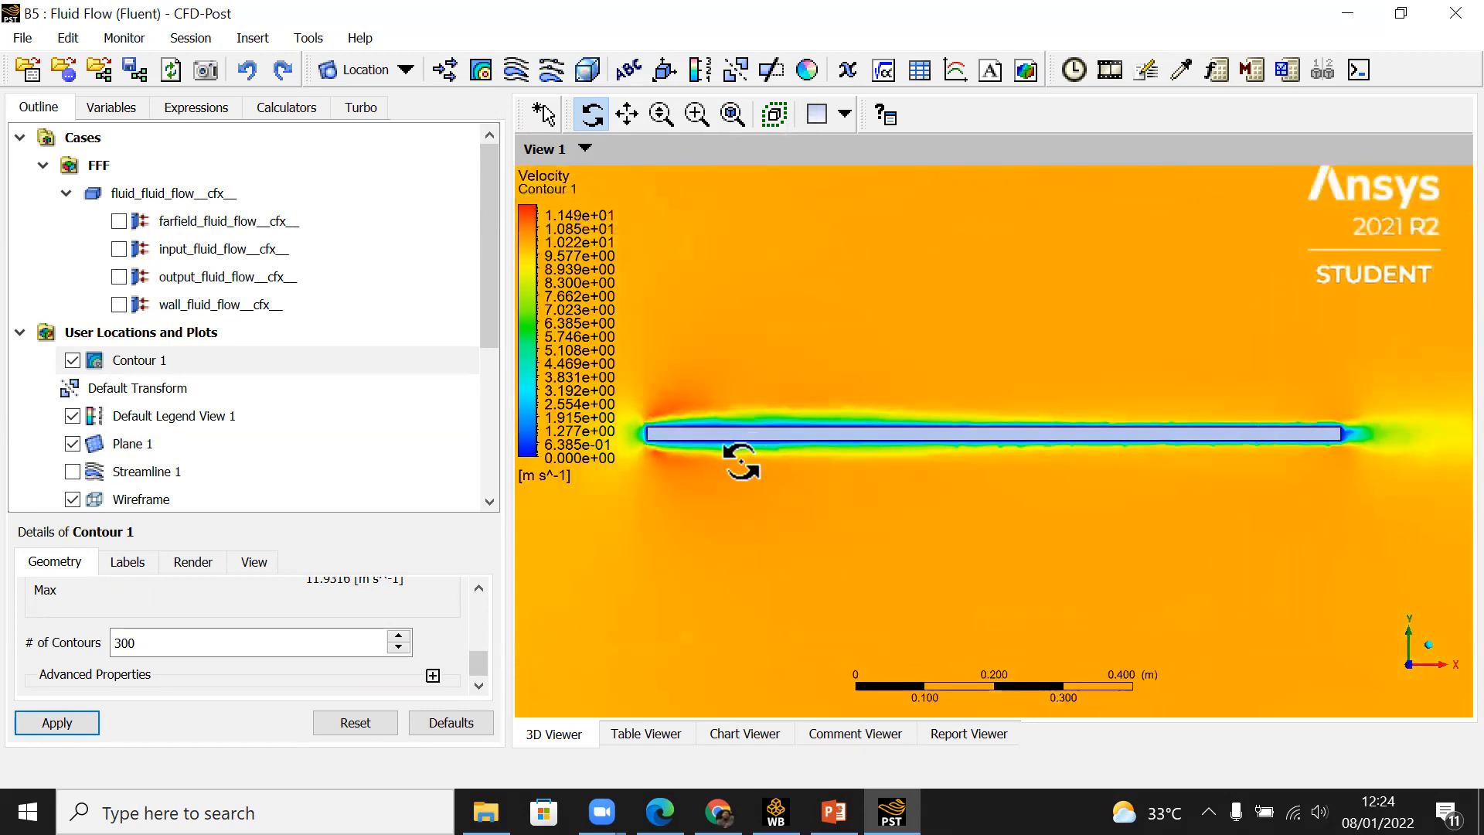
{"action": "middle_click_drag", "start_coordinate": [716, 474], "coordinate": [1038, 496]}
{"action": "scroll", "coordinate": [1038, 496], "scroll_direction": "up", "scroll_amount": 3}
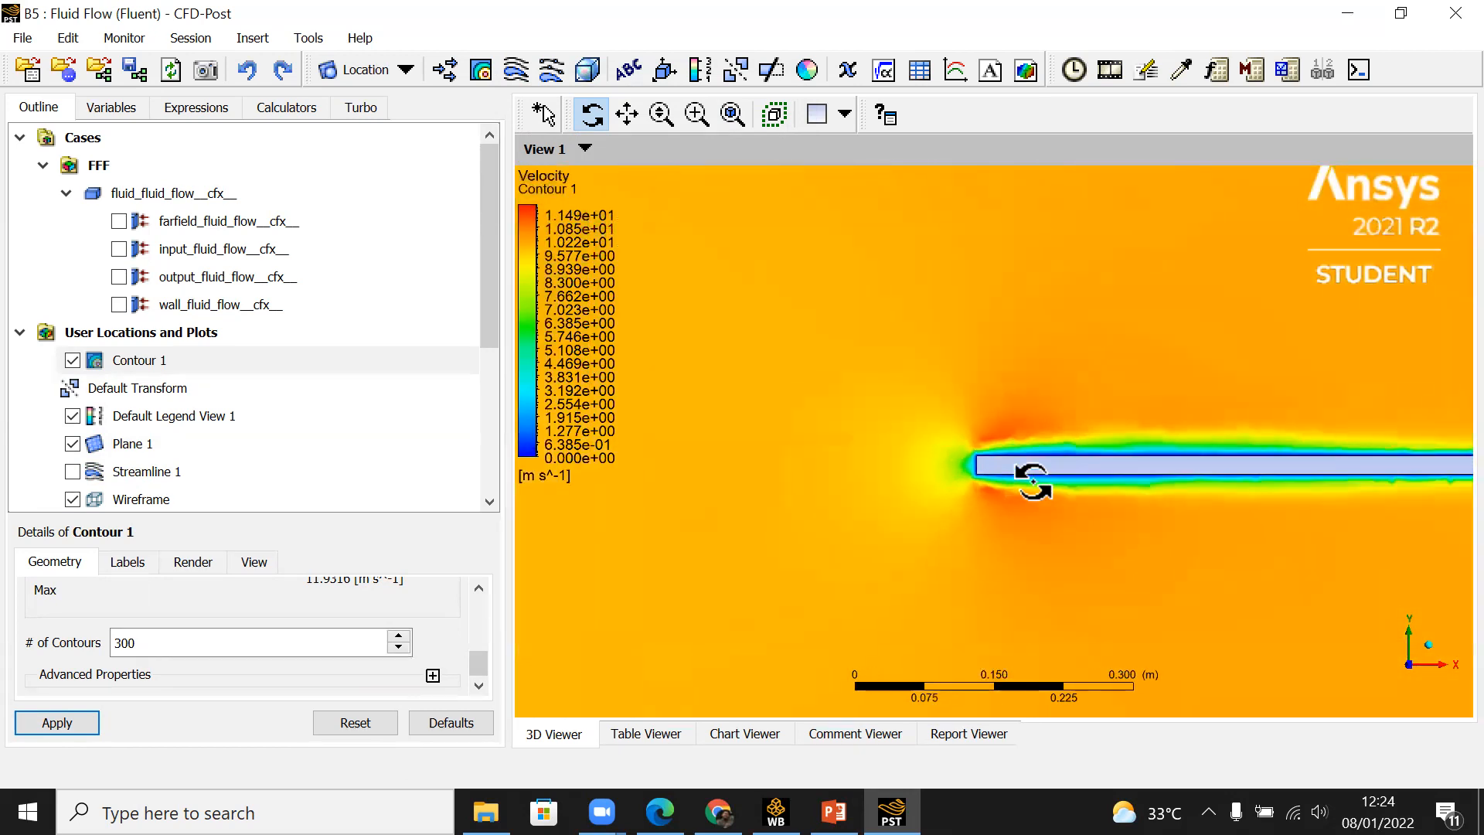
{"action": "scroll", "coordinate": [1034, 481], "scroll_direction": "down", "scroll_amount": 5}
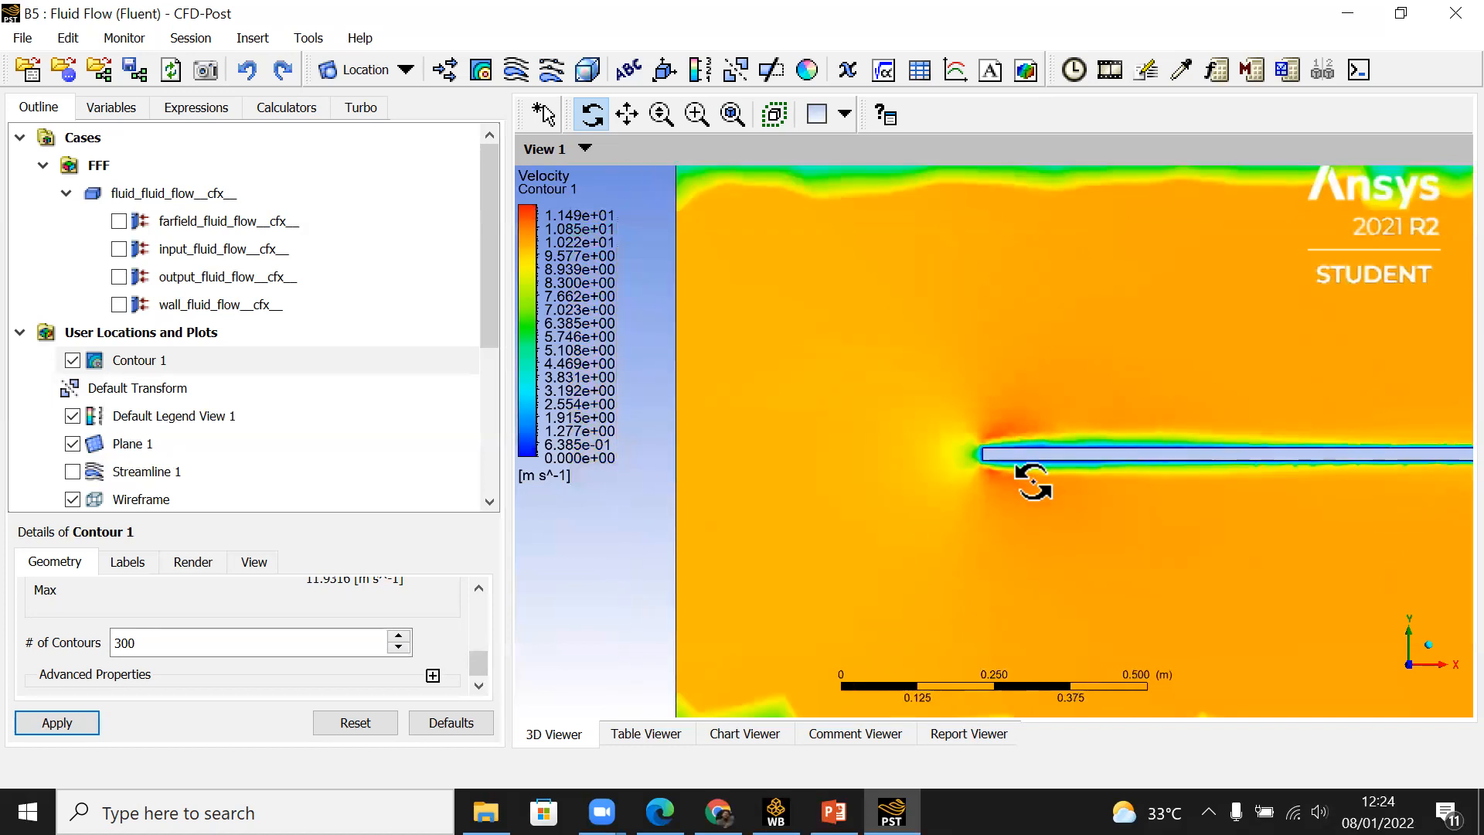
Step: Show the input_fluid_flow__cfx__ boundary briefly to locate the inlet, hide it again and restore the +Z view
{"action": "left_click", "coordinate": [119, 249]}
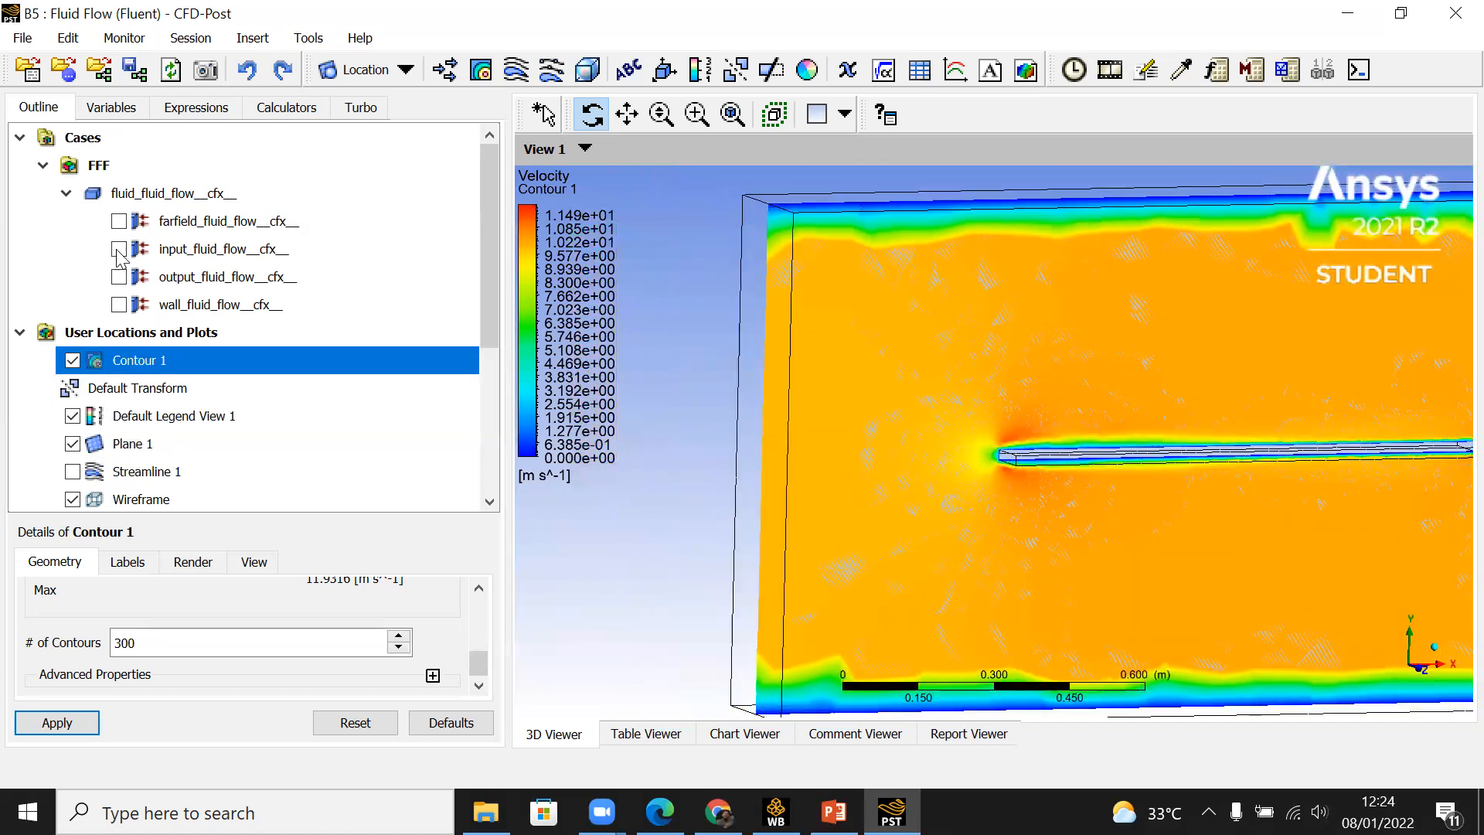
{"action": "left_click", "coordinate": [118, 249]}
{"action": "left_click", "coordinate": [118, 249]}
{"action": "left_click", "coordinate": [1424, 671]}
Step: Examine the boundary layer at the plate's leading edge at close range, and finish with the whole plane seen along +Z
{"action": "middle_click_drag", "start_coordinate": [803, 499], "coordinate": [1057, 536], "text": "ctrl"}
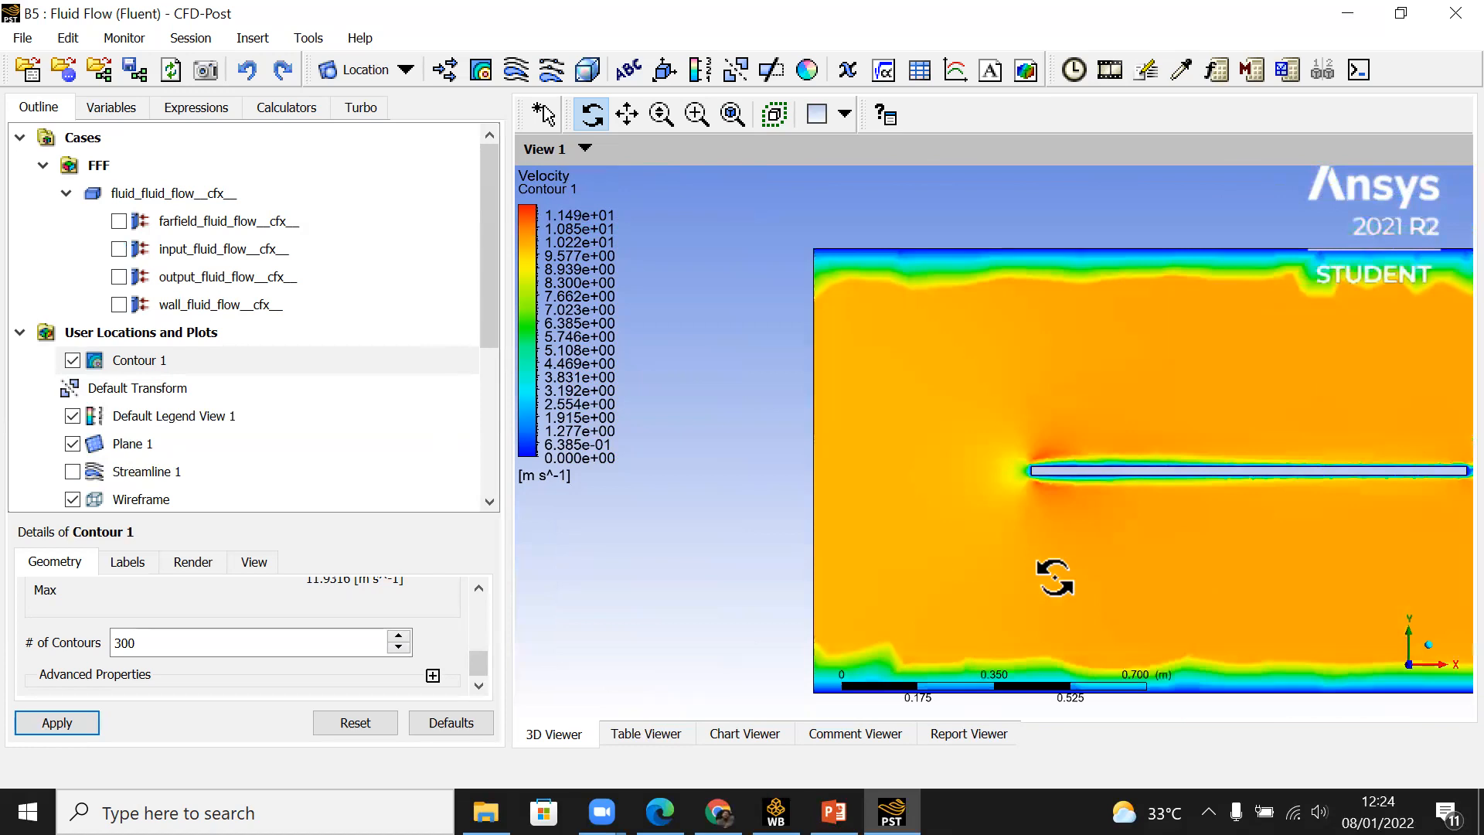
{"action": "scroll", "coordinate": [1086, 482], "scroll_direction": "up", "scroll_amount": 8}
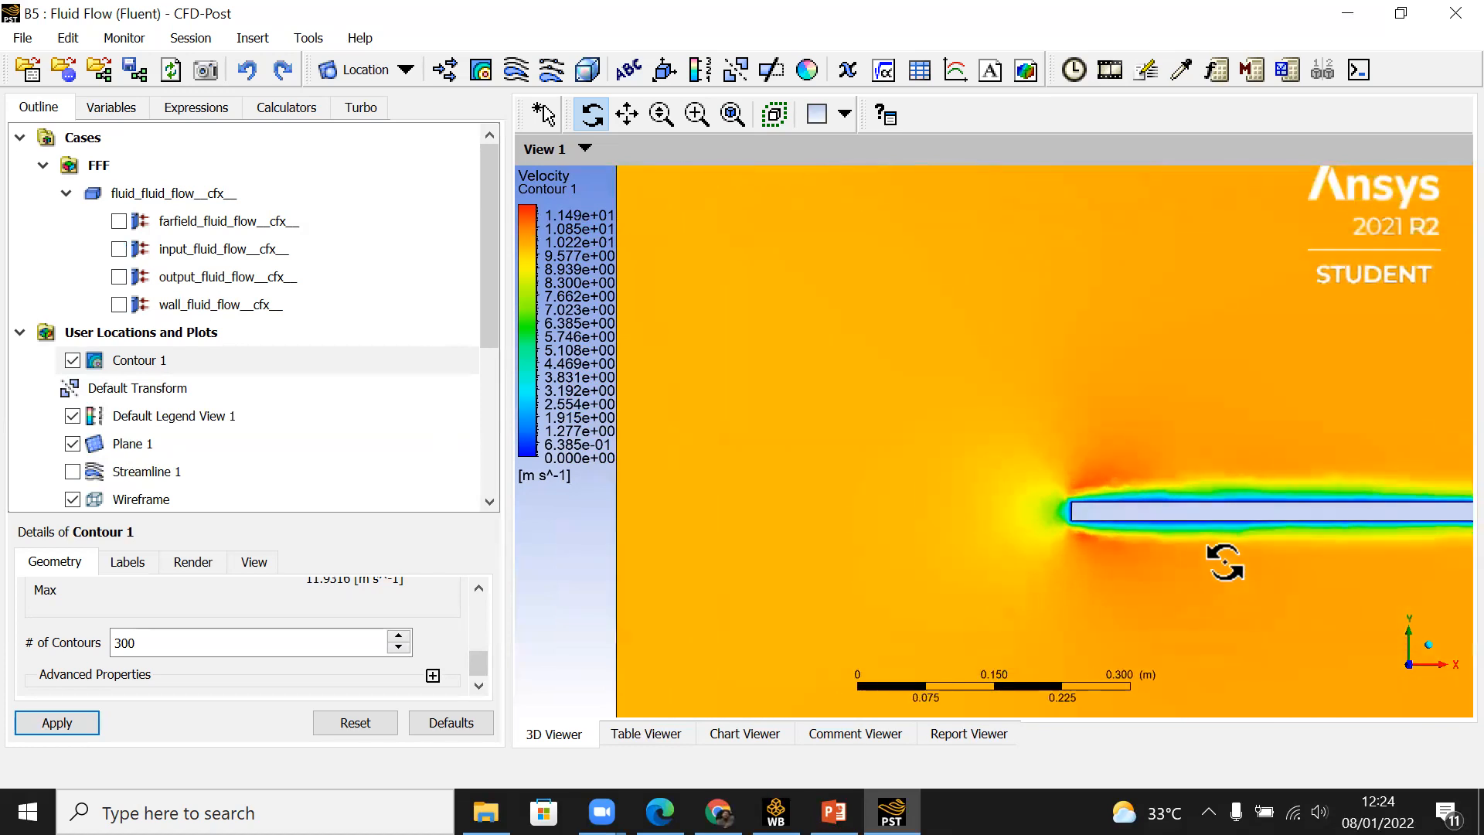
{"action": "middle_click_drag", "start_coordinate": [1226, 563], "coordinate": [951, 453], "text": "ctrl"}
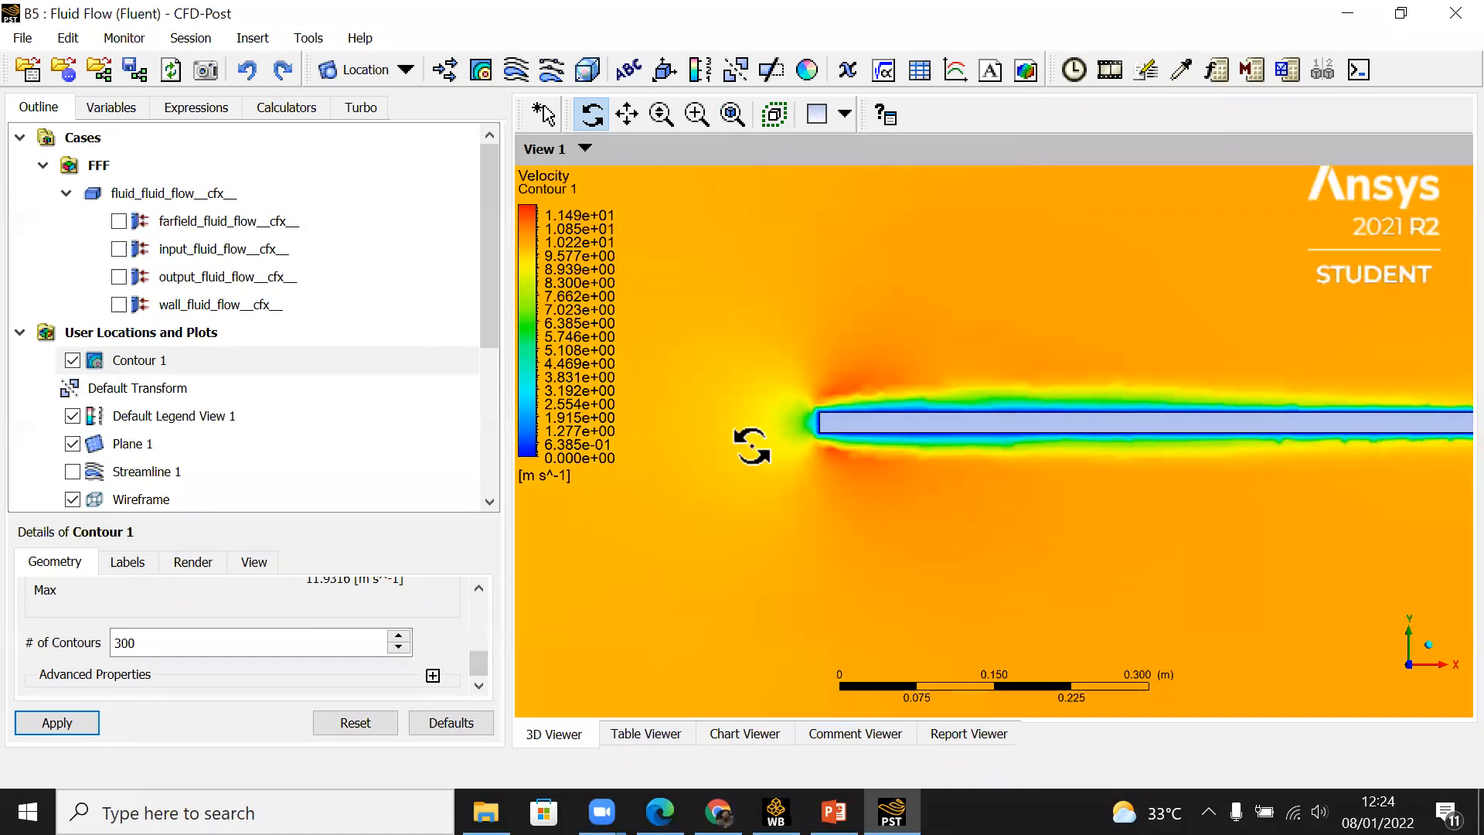
{"action": "scroll", "coordinate": [752, 446], "scroll_direction": "up", "scroll_amount": 8}
{"action": "middle_click_drag", "start_coordinate": [853, 514], "coordinate": [1001, 481], "text": "ctrl"}
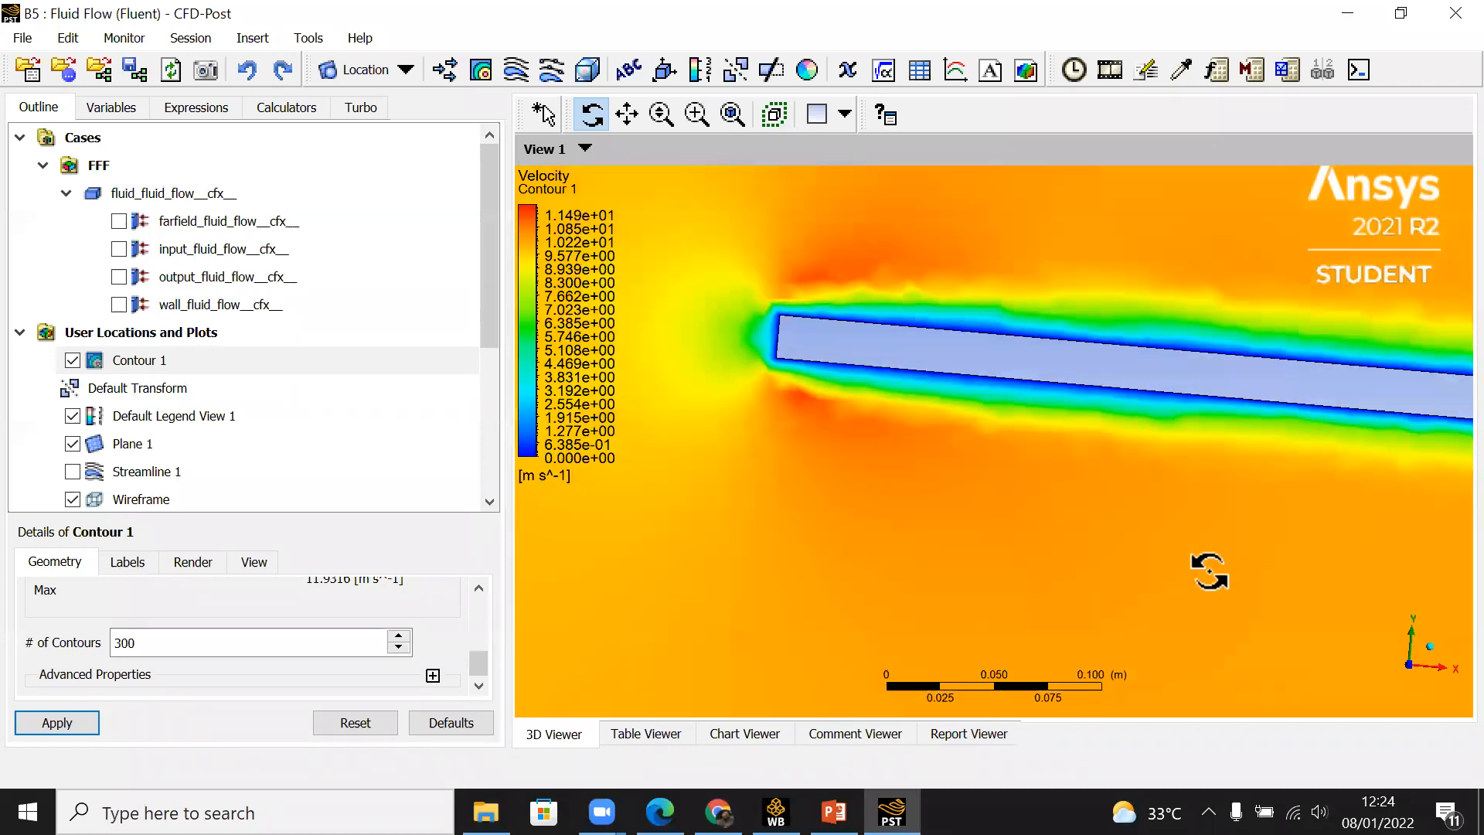
{"action": "left_click", "coordinate": [1412, 663]}
{"action": "scroll", "coordinate": [700, 461], "scroll_direction": "up", "scroll_amount": 2}
{"action": "middle_click_drag", "start_coordinate": [699, 464], "coordinate": [1059, 479], "text": "ctrl"}
{"action": "scroll", "coordinate": [1008, 480], "scroll_direction": "up", "scroll_amount": 3}
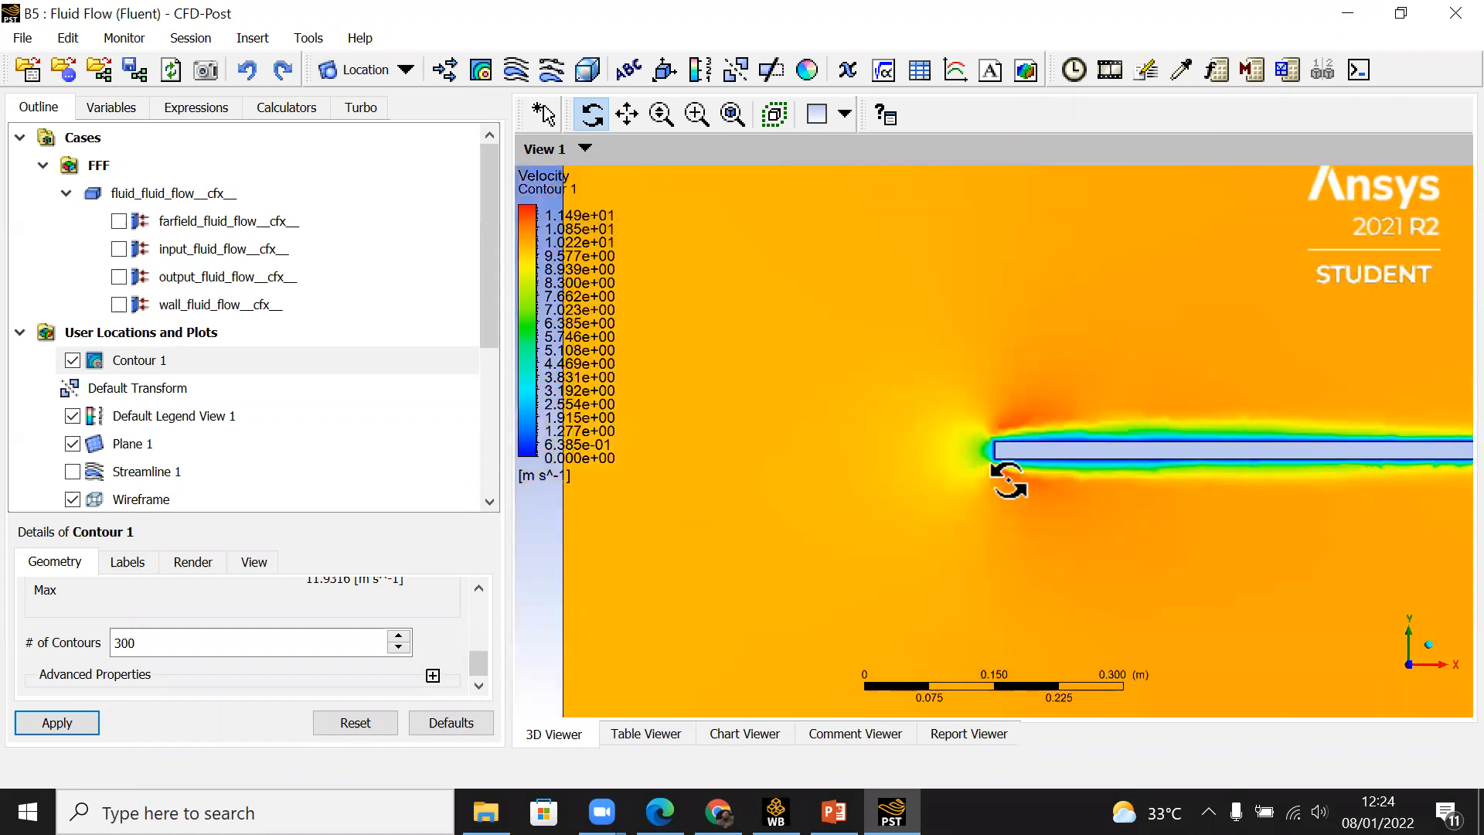
{"action": "scroll", "coordinate": [1010, 481], "scroll_direction": "up", "scroll_amount": 5}
{"action": "scroll", "coordinate": [1018, 483], "scroll_direction": "up", "scroll_amount": 4}
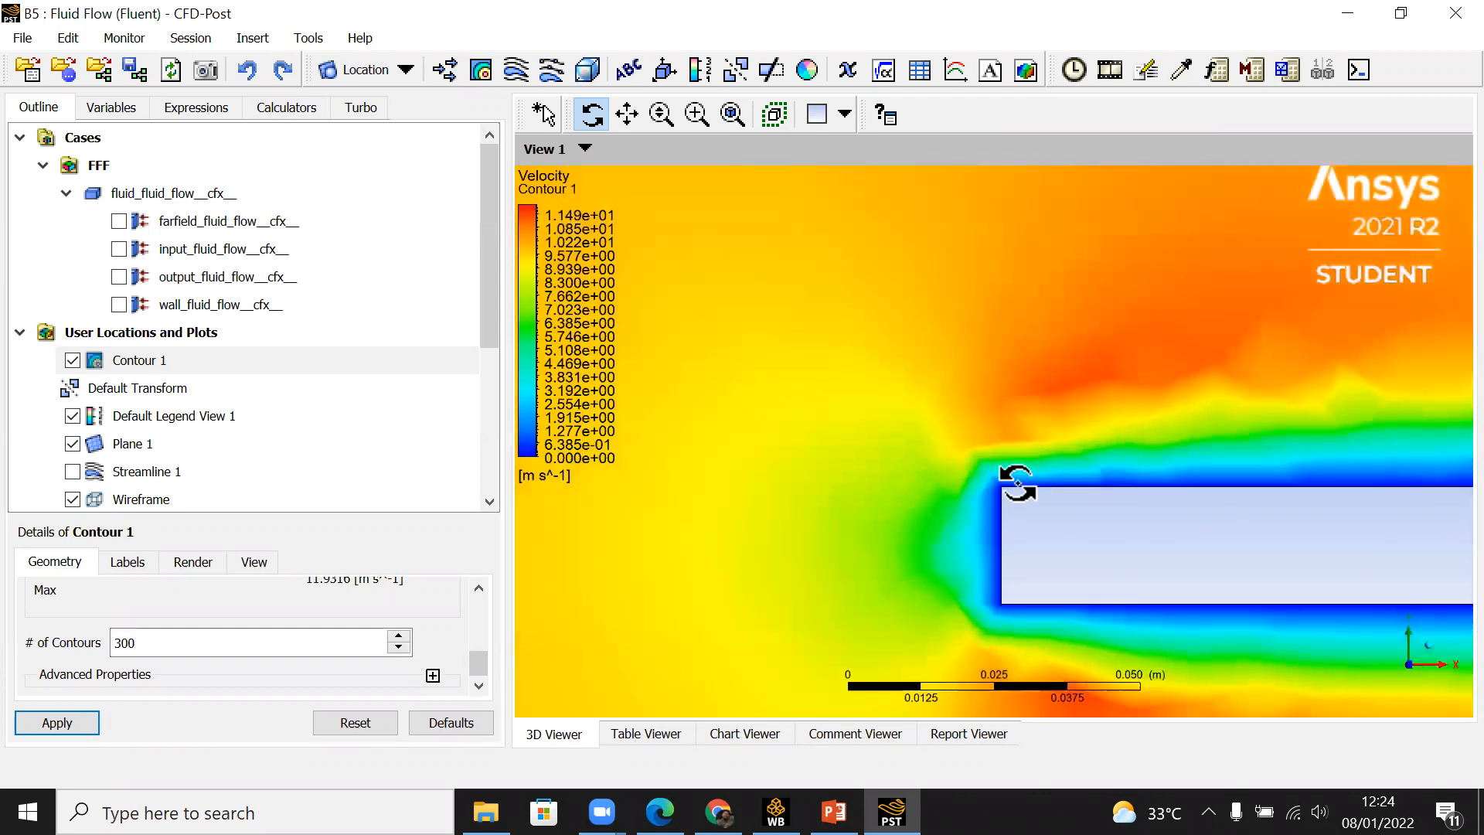
{"action": "scroll", "coordinate": [1018, 483], "scroll_direction": "up", "scroll_amount": 1}
{"action": "middle_click_drag", "start_coordinate": [1018, 483], "coordinate": [1028, 576], "text": "ctrl"}
{"action": "left_click_drag", "start_coordinate": [1081, 558], "coordinate": [754, 420]}
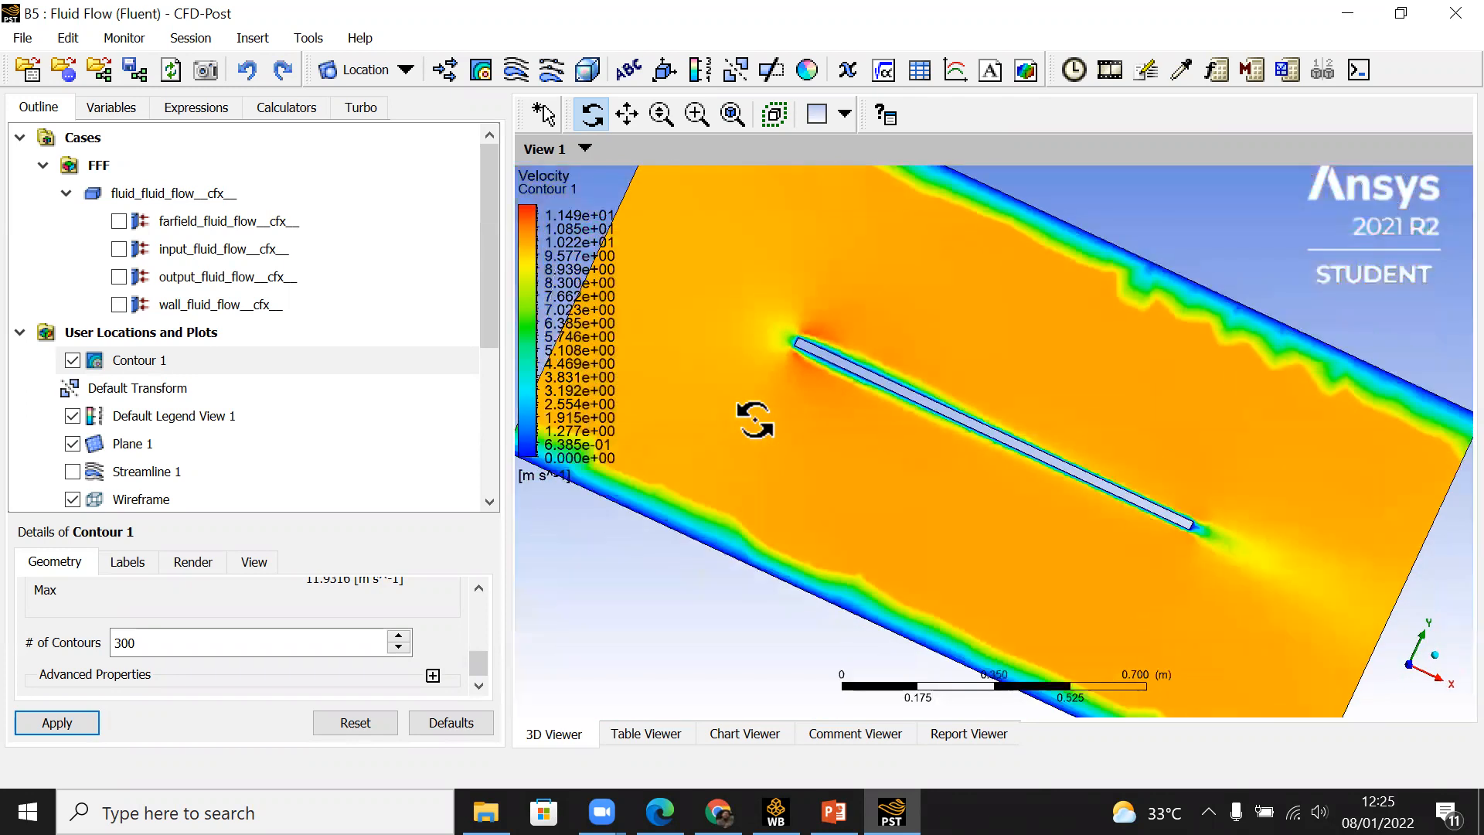
{"action": "left_click", "coordinate": [1387, 679]}
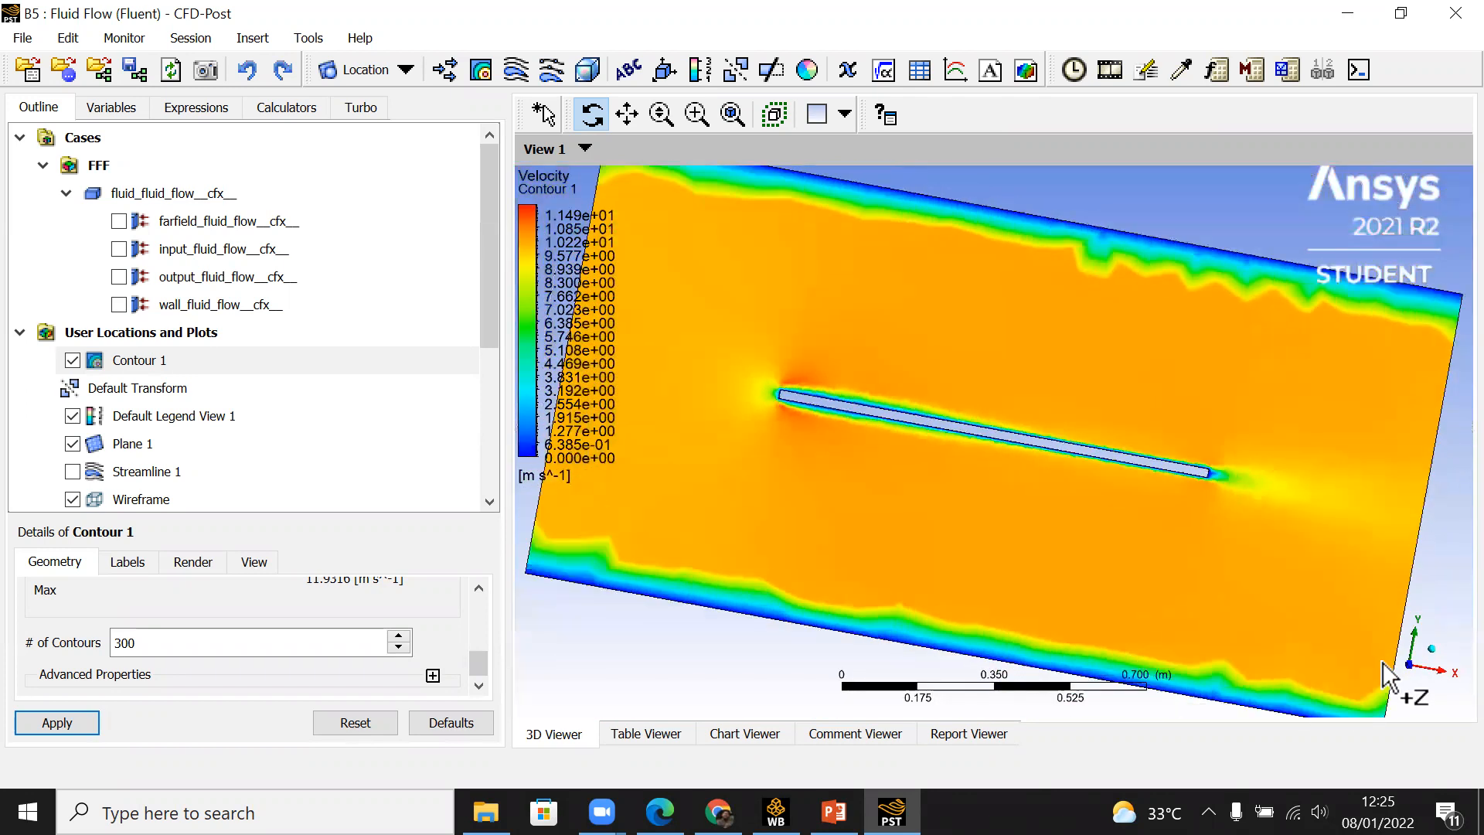
{"action": "scroll", "coordinate": [770, 448], "scroll_direction": "up", "scroll_amount": 10}
{"action": "left_click_drag", "start_coordinate": [771, 448], "coordinate": [1157, 497]}
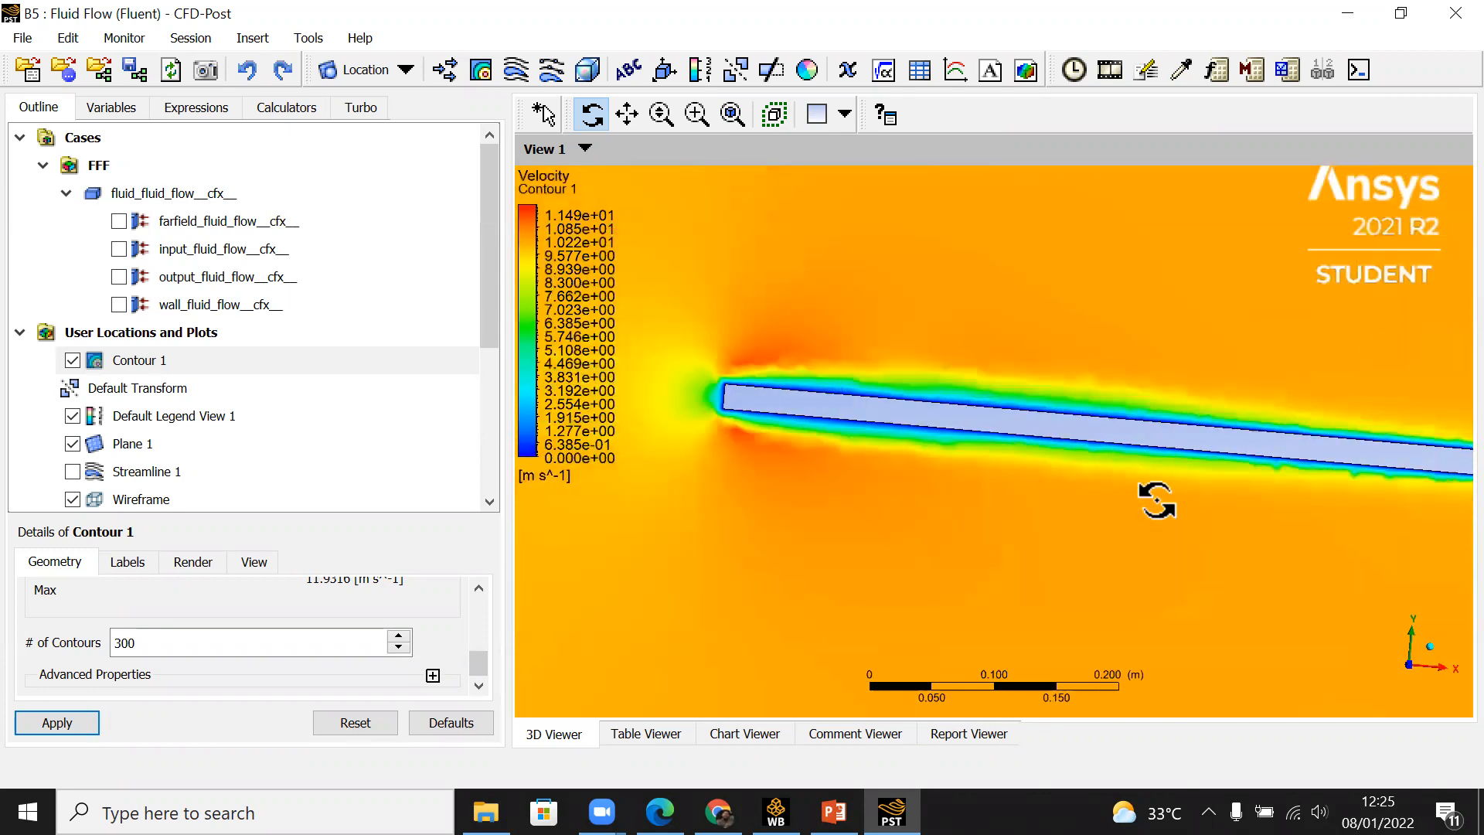
{"action": "left_click", "coordinate": [1422, 675]}
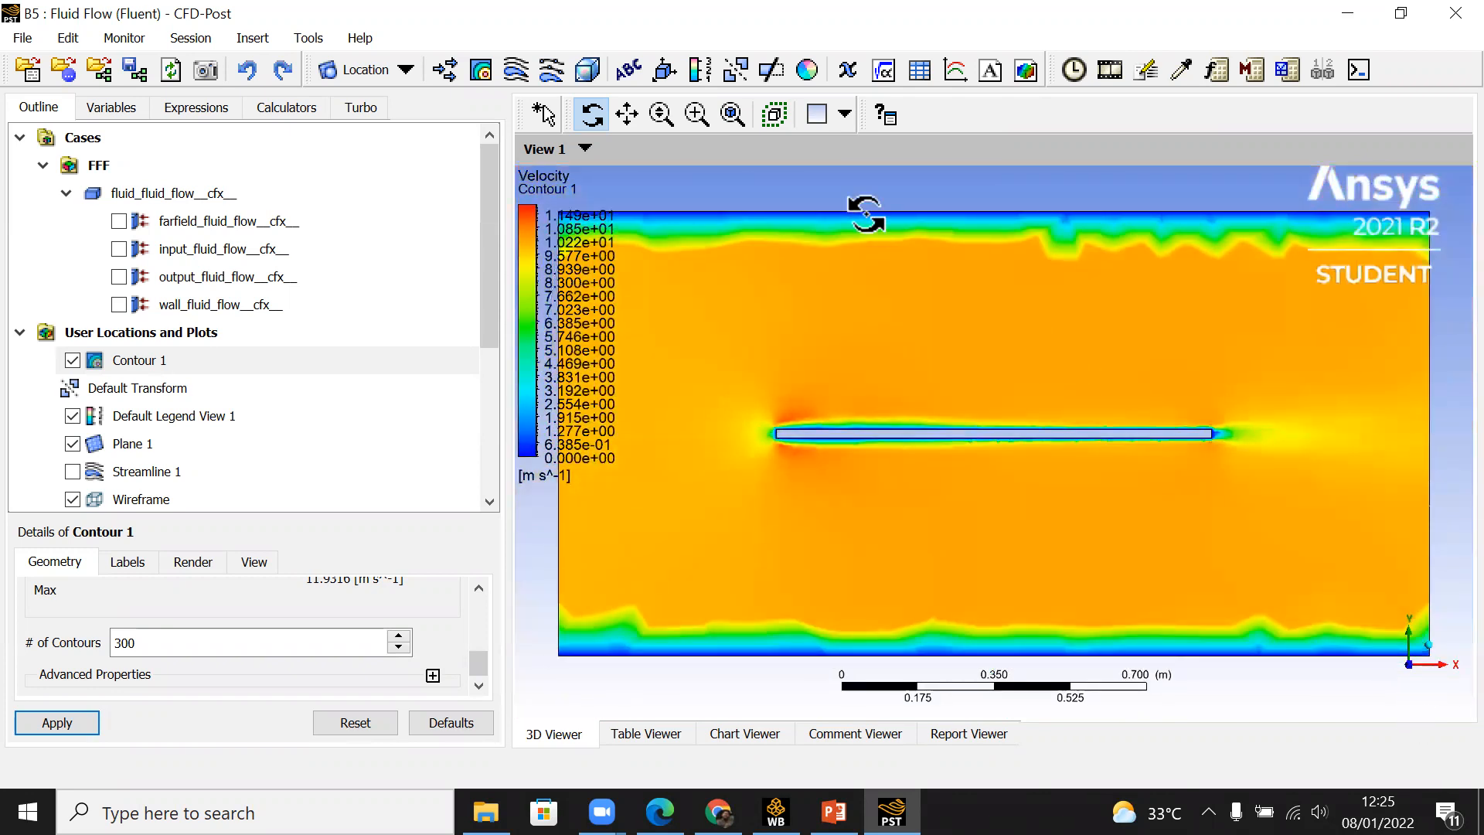
Step: Refit the view, turn on highlighting and box-zoom into the contour at the plate's leading edge
{"action": "left_click", "coordinate": [696, 117]}
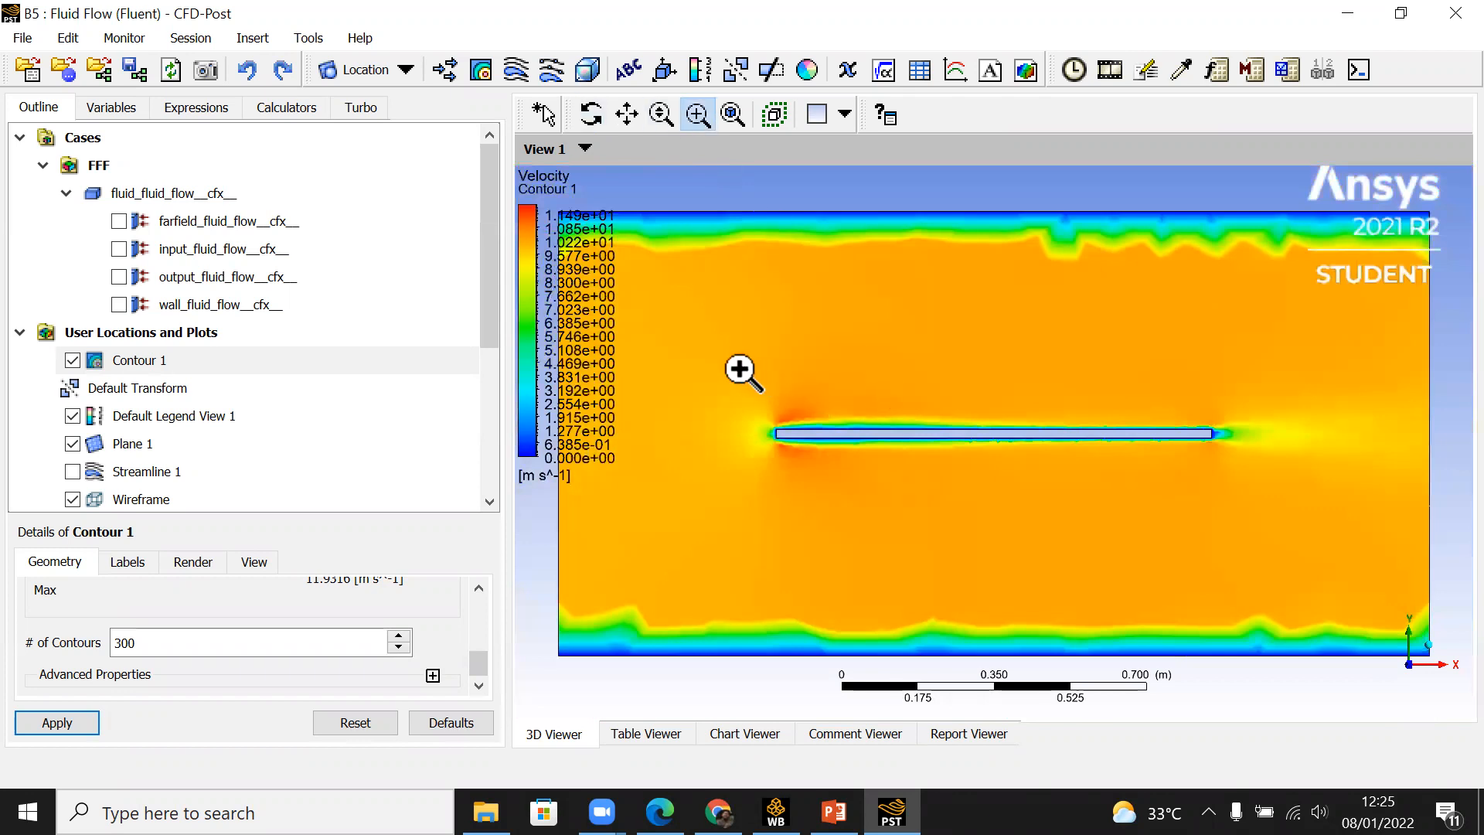
{"action": "middle_click_drag", "start_coordinate": [794, 429], "coordinate": [966, 416], "text": "ctrl"}
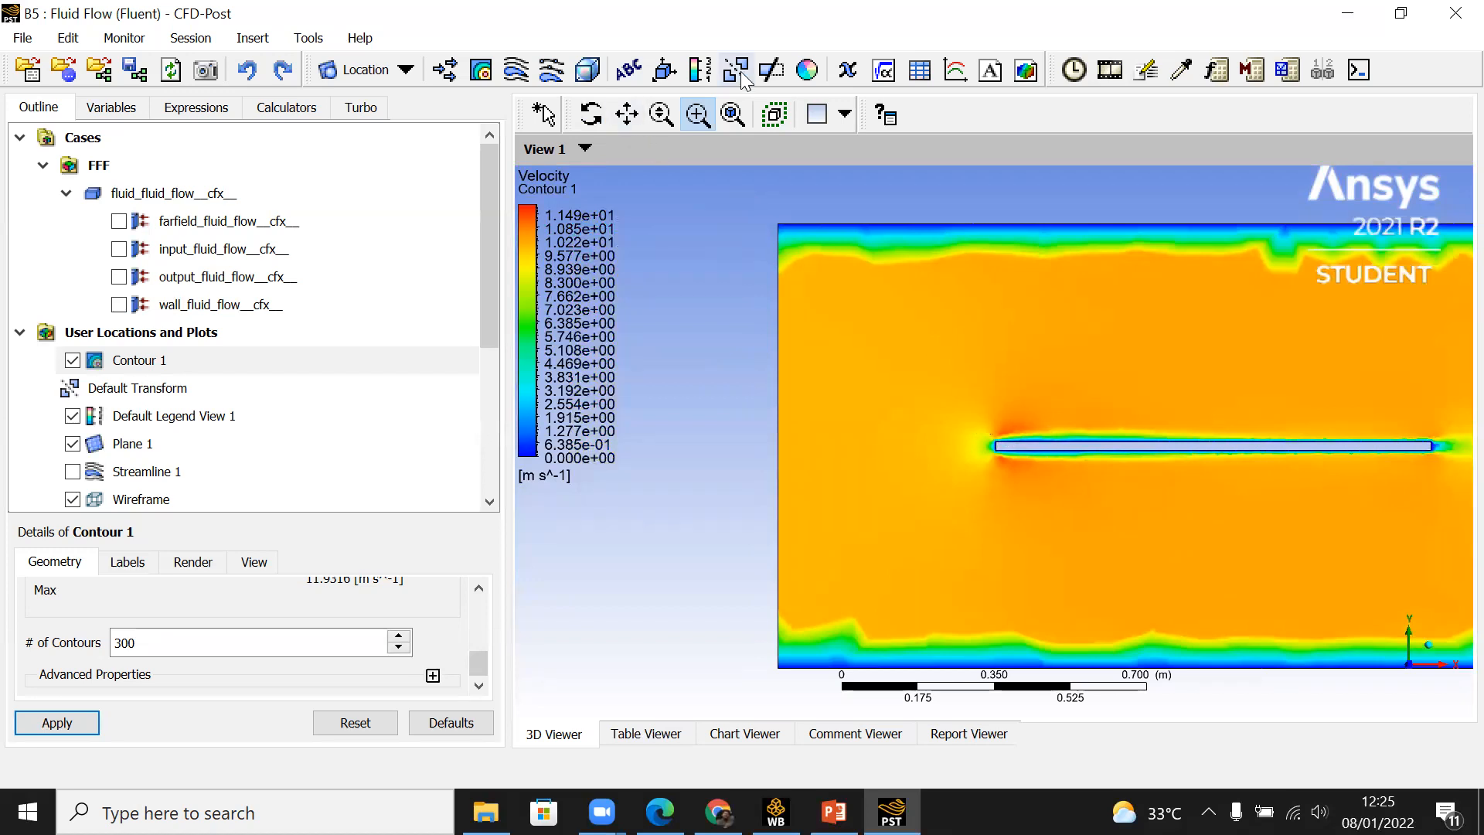
{"action": "left_click", "coordinate": [735, 126]}
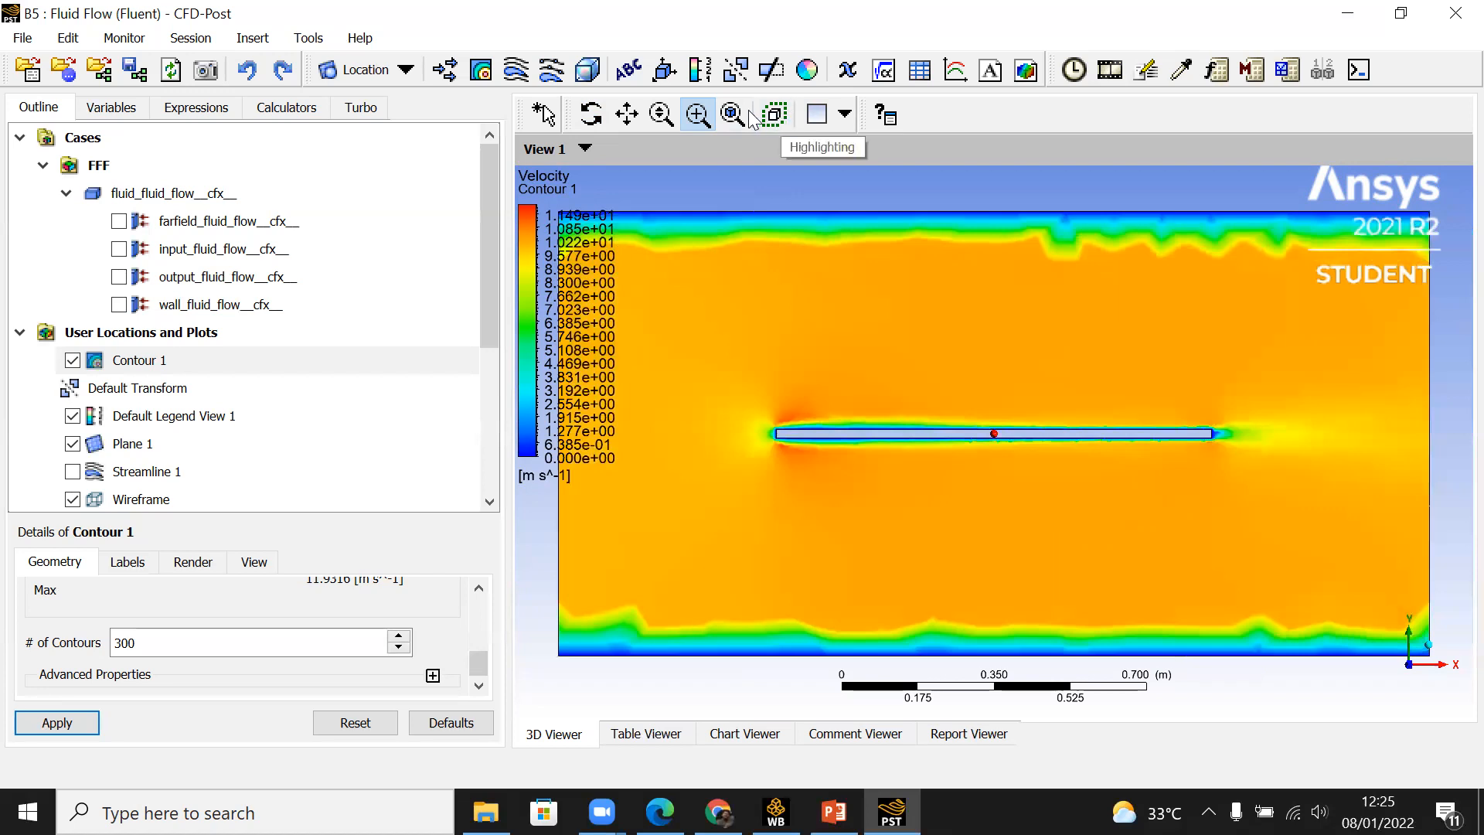
{"action": "left_click", "coordinate": [767, 112]}
{"action": "left_click_drag", "start_coordinate": [742, 354], "coordinate": [906, 477]}
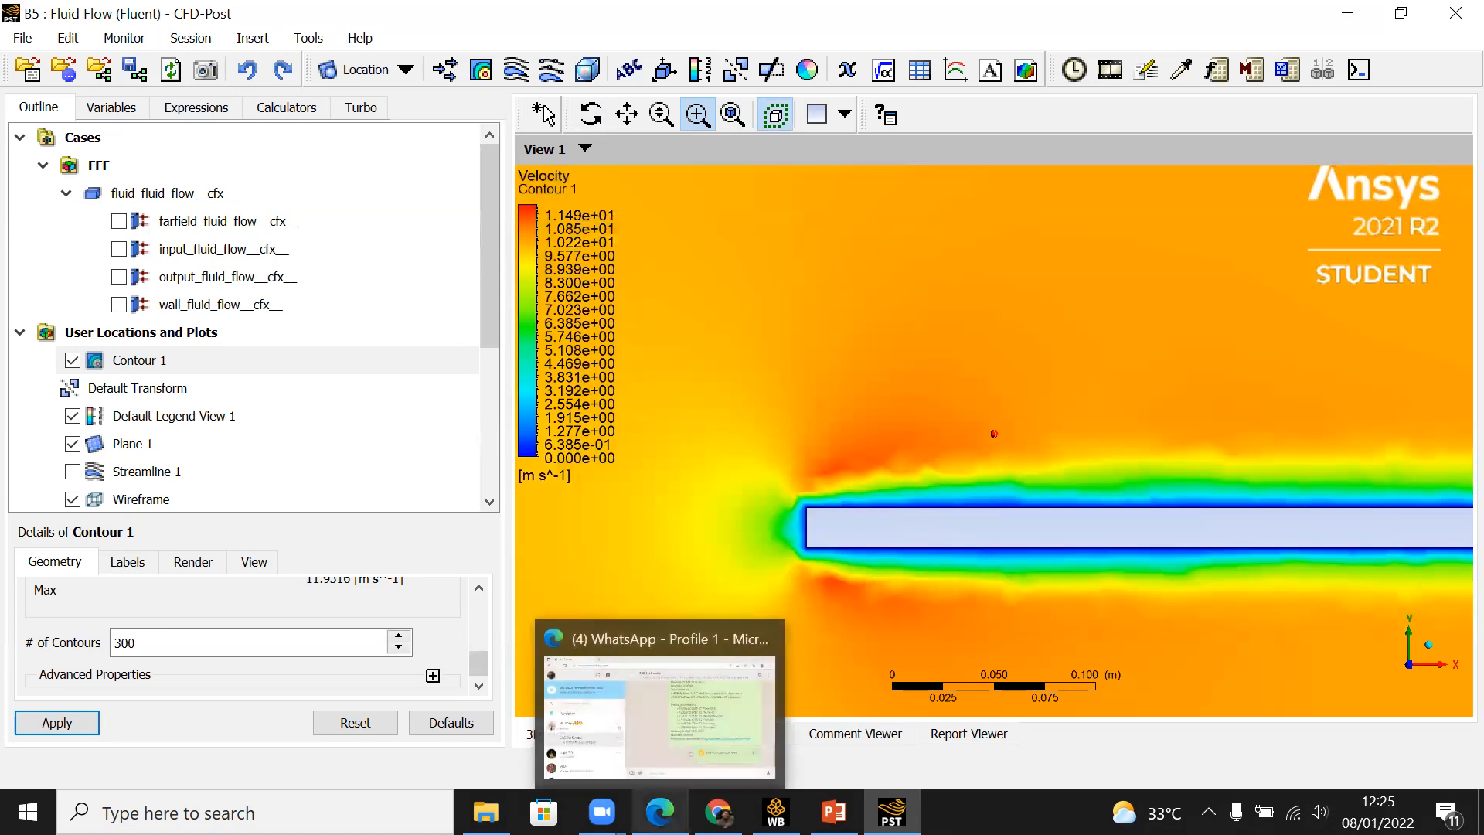
Step: Switch to Chrome to view the reference diagram of the laminar and turbulent boundary layer on a flat plate
{"action": "left_click", "coordinate": [718, 812]}
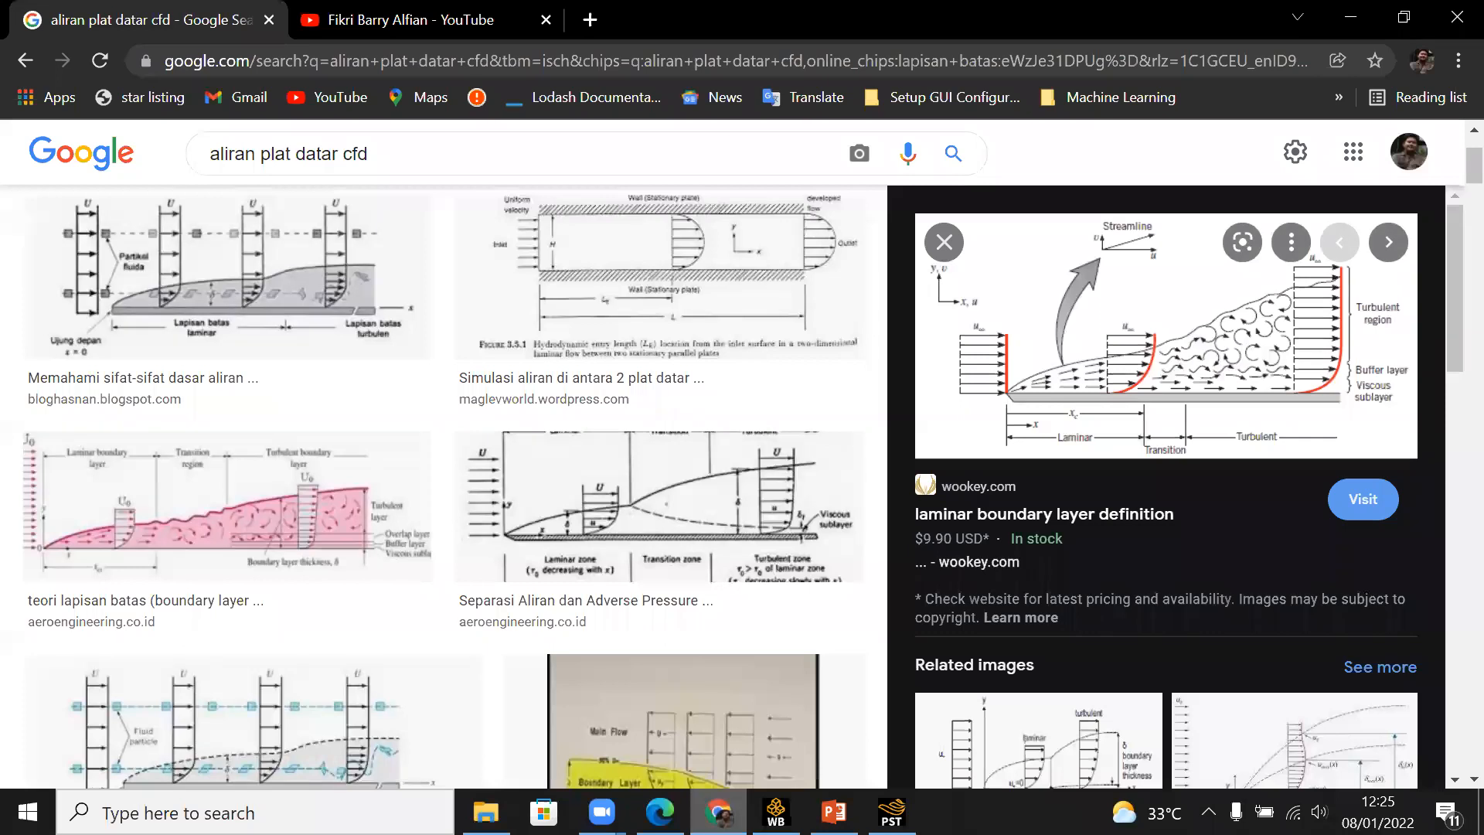
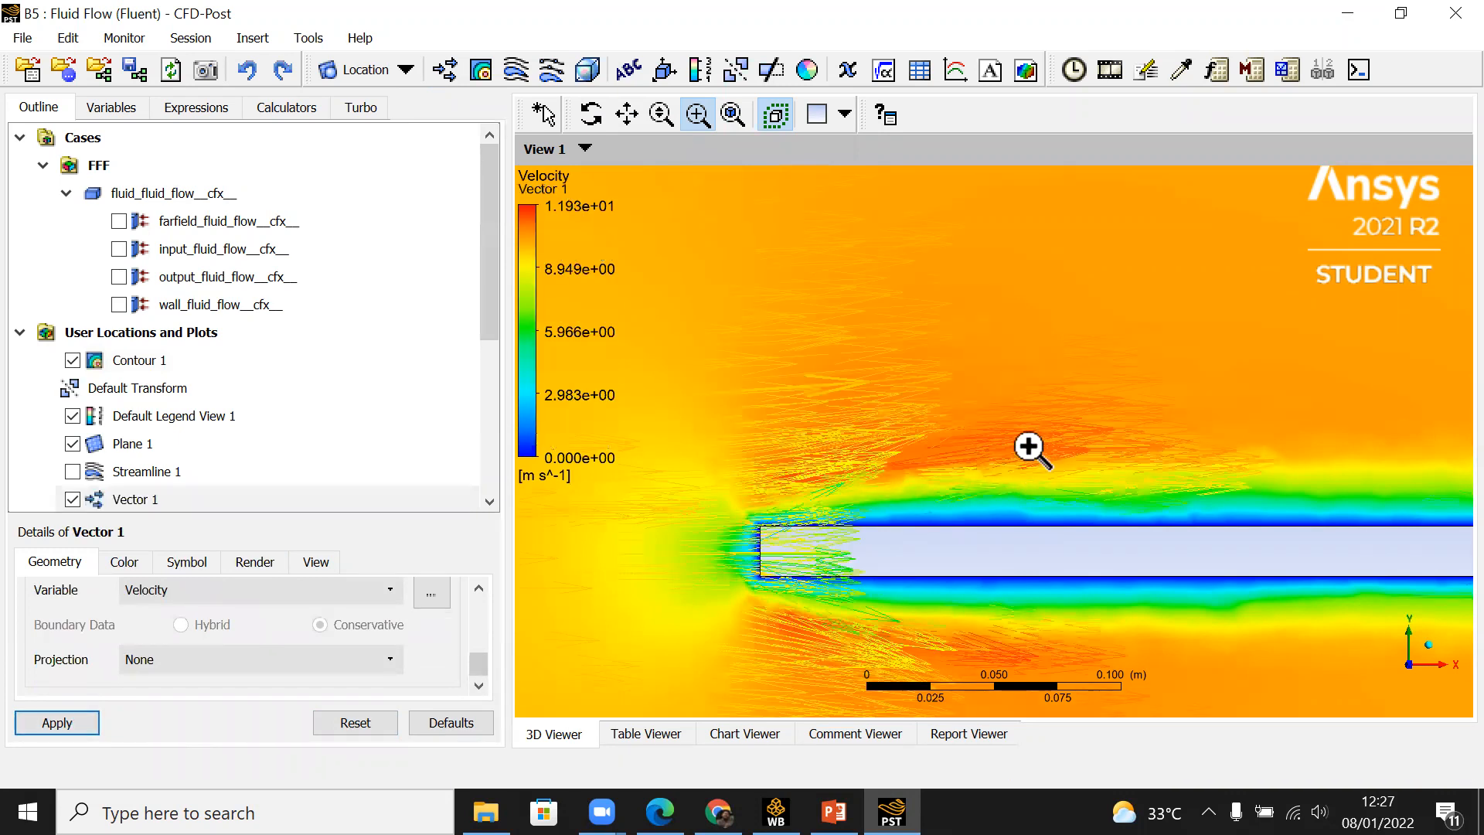
Step: Examine the velocity contour and vectors along the plate from its leading edge to the wake behind the trailing edge
{"action": "scroll", "coordinate": [1030, 448], "scroll_direction": "down", "scroll_amount": 4}
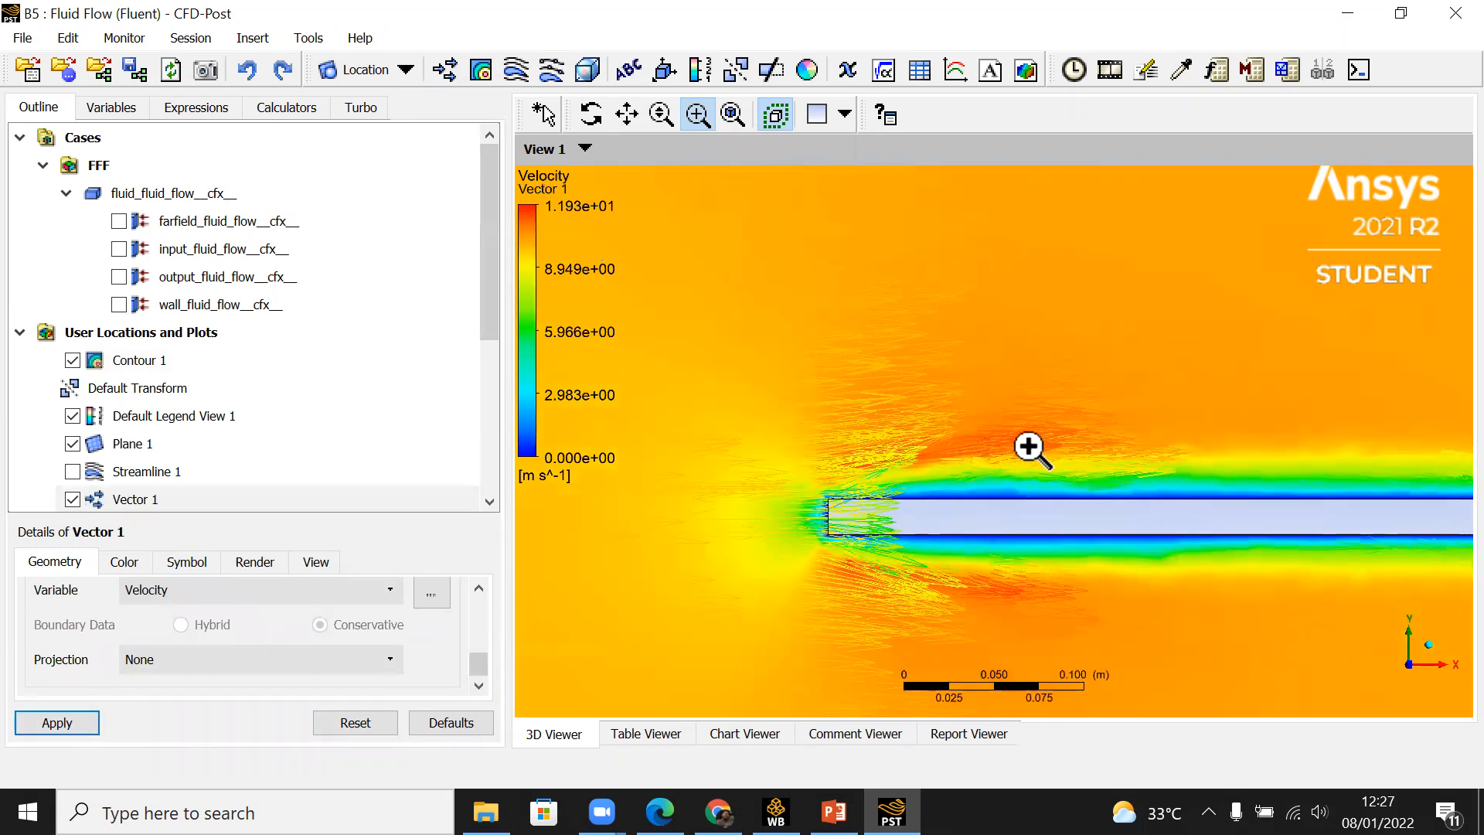
{"action": "scroll", "coordinate": [1030, 448], "scroll_direction": "down", "scroll_amount": 1}
{"action": "scroll", "coordinate": [1282, 410], "scroll_direction": "up", "scroll_amount": 1}
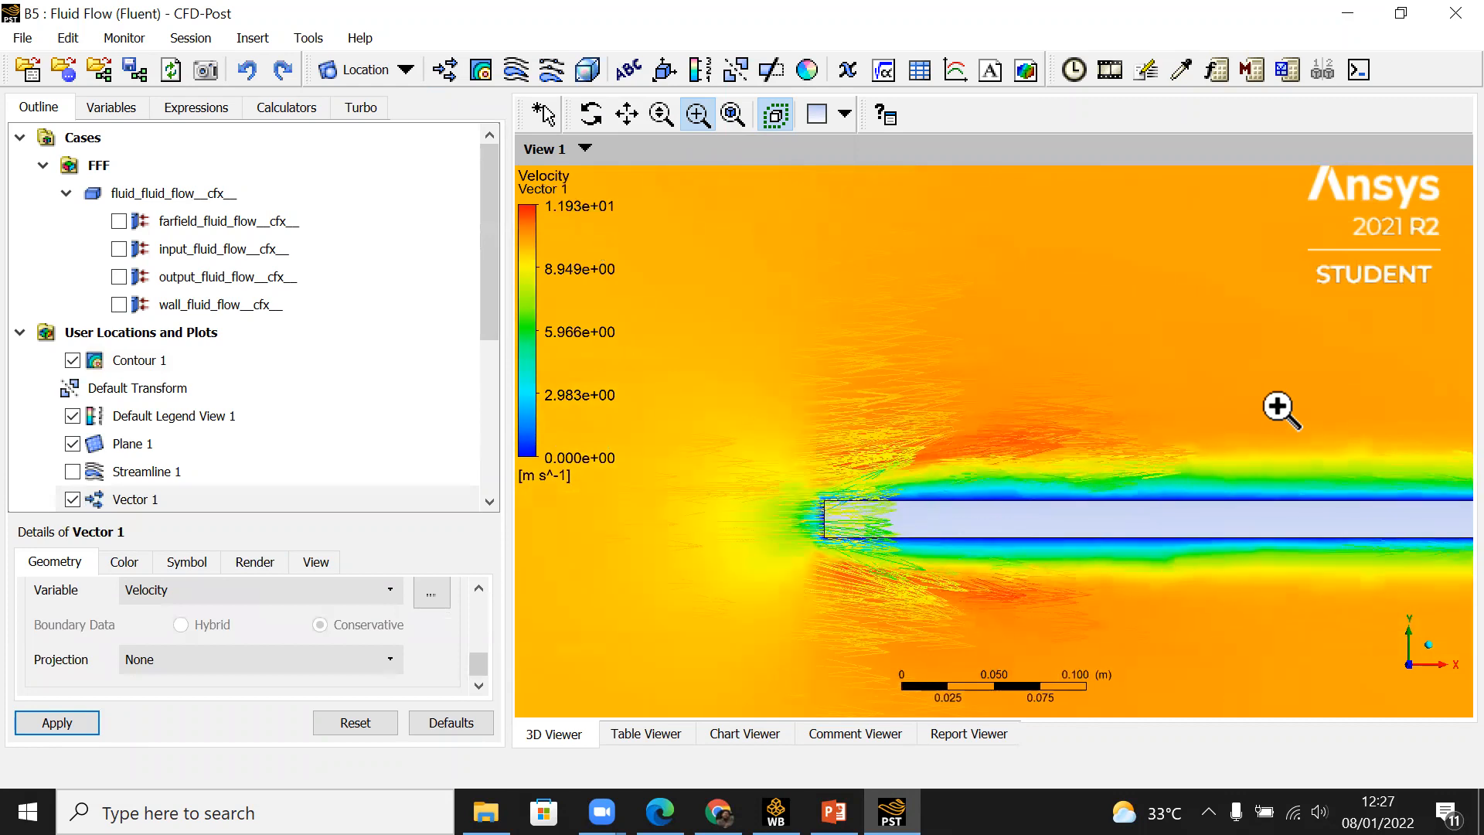
{"action": "scroll", "coordinate": [1282, 409], "scroll_direction": "up", "scroll_amount": 2}
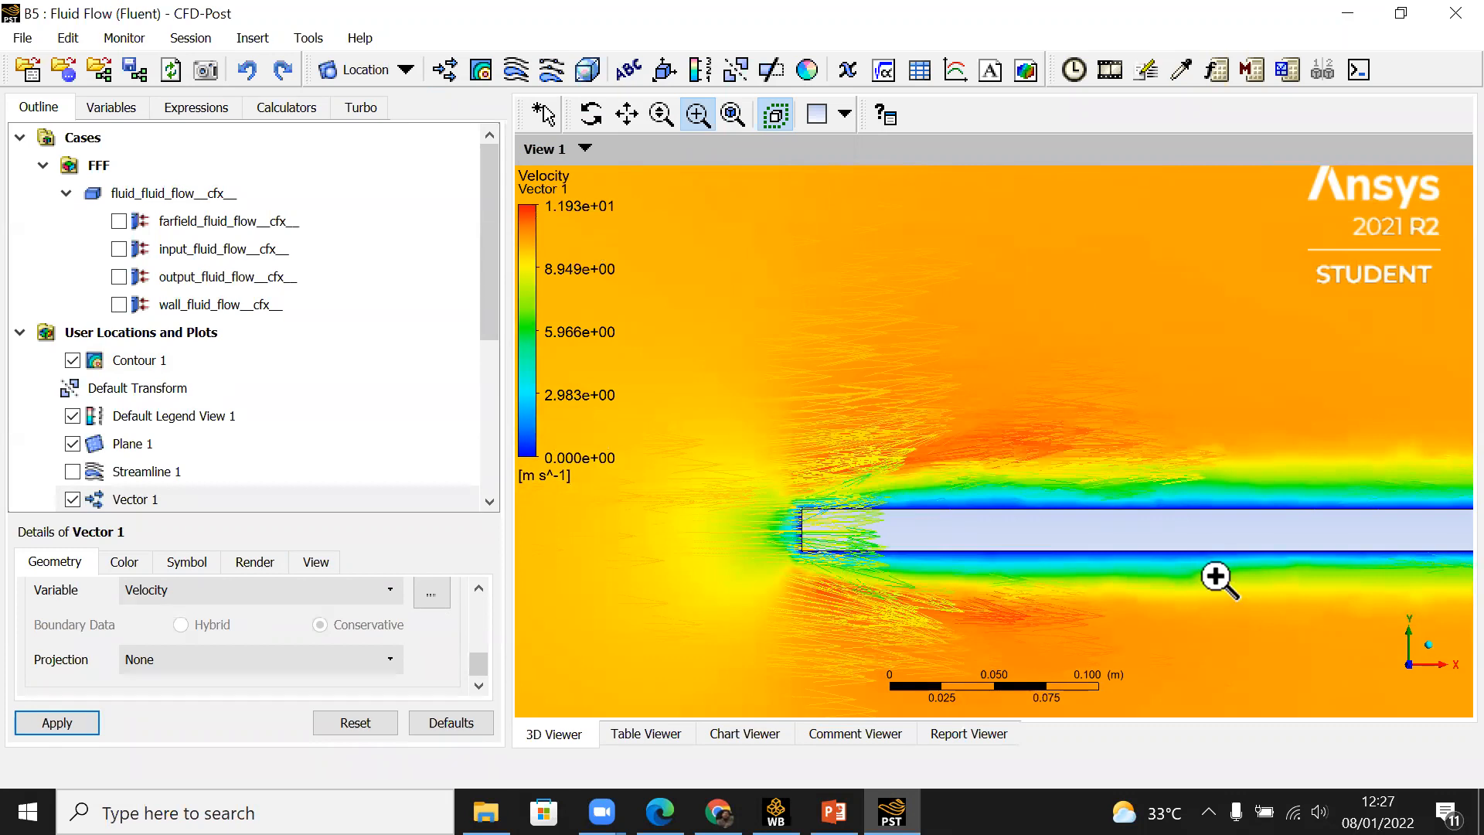
{"action": "middle_click_drag", "start_coordinate": [1216, 576], "coordinate": [861, 589]}
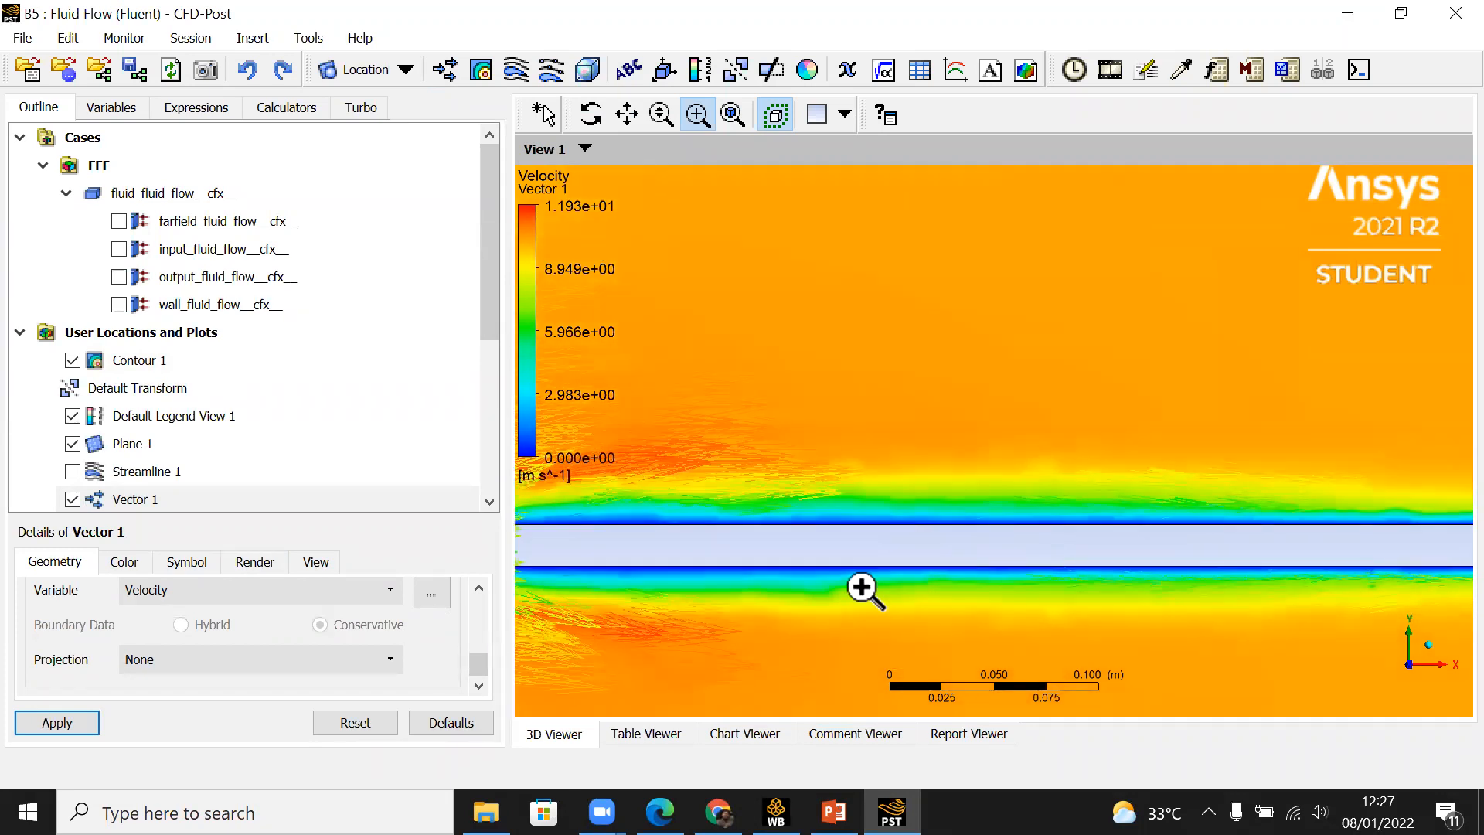
{"action": "middle_click_drag", "start_coordinate": [1232, 530], "coordinate": [681, 514]}
{"action": "middle_click_drag", "start_coordinate": [1126, 507], "coordinate": [842, 530]}
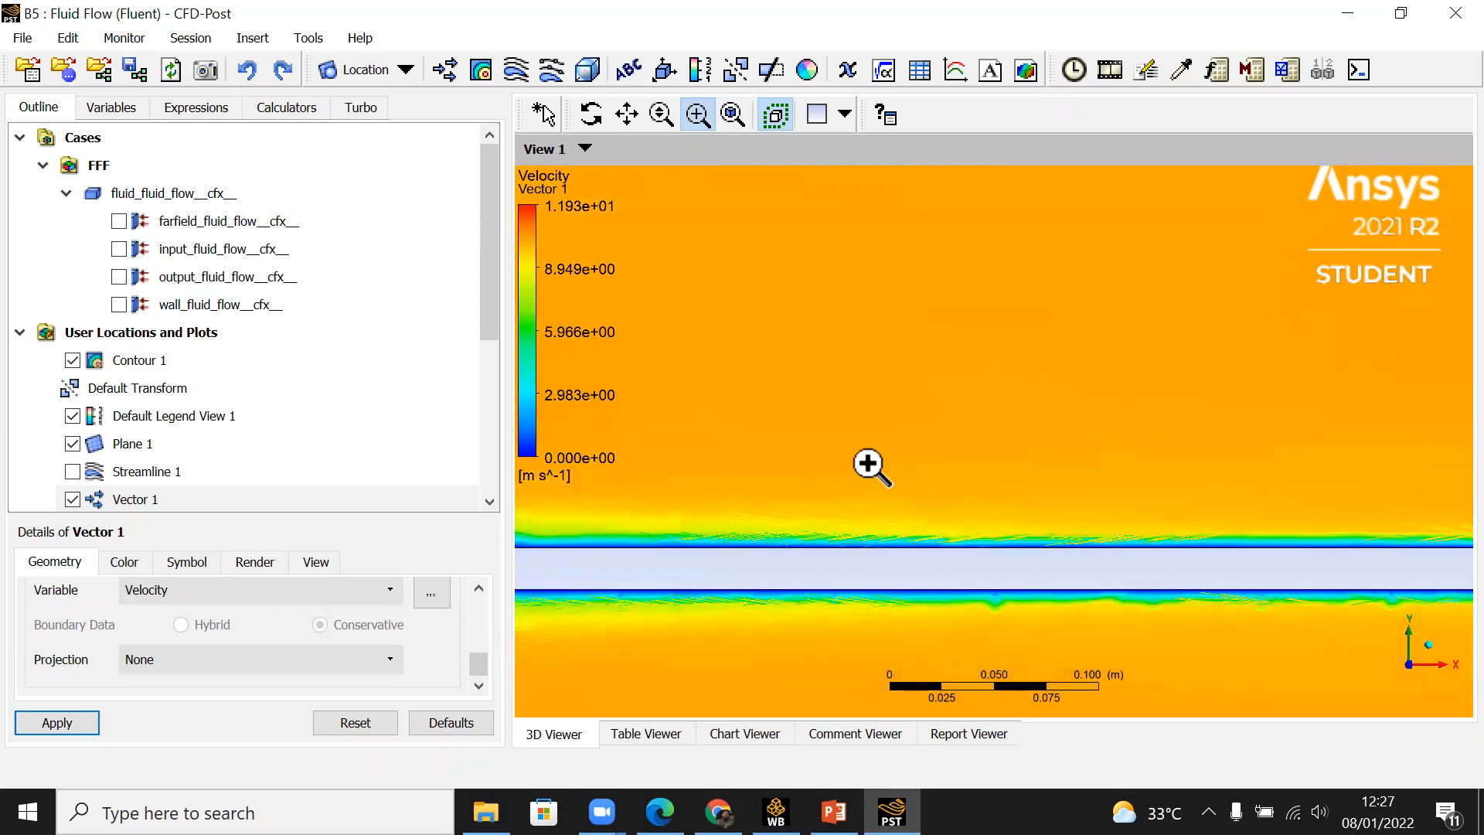
{"action": "scroll", "coordinate": [871, 466], "scroll_direction": "down", "scroll_amount": 5}
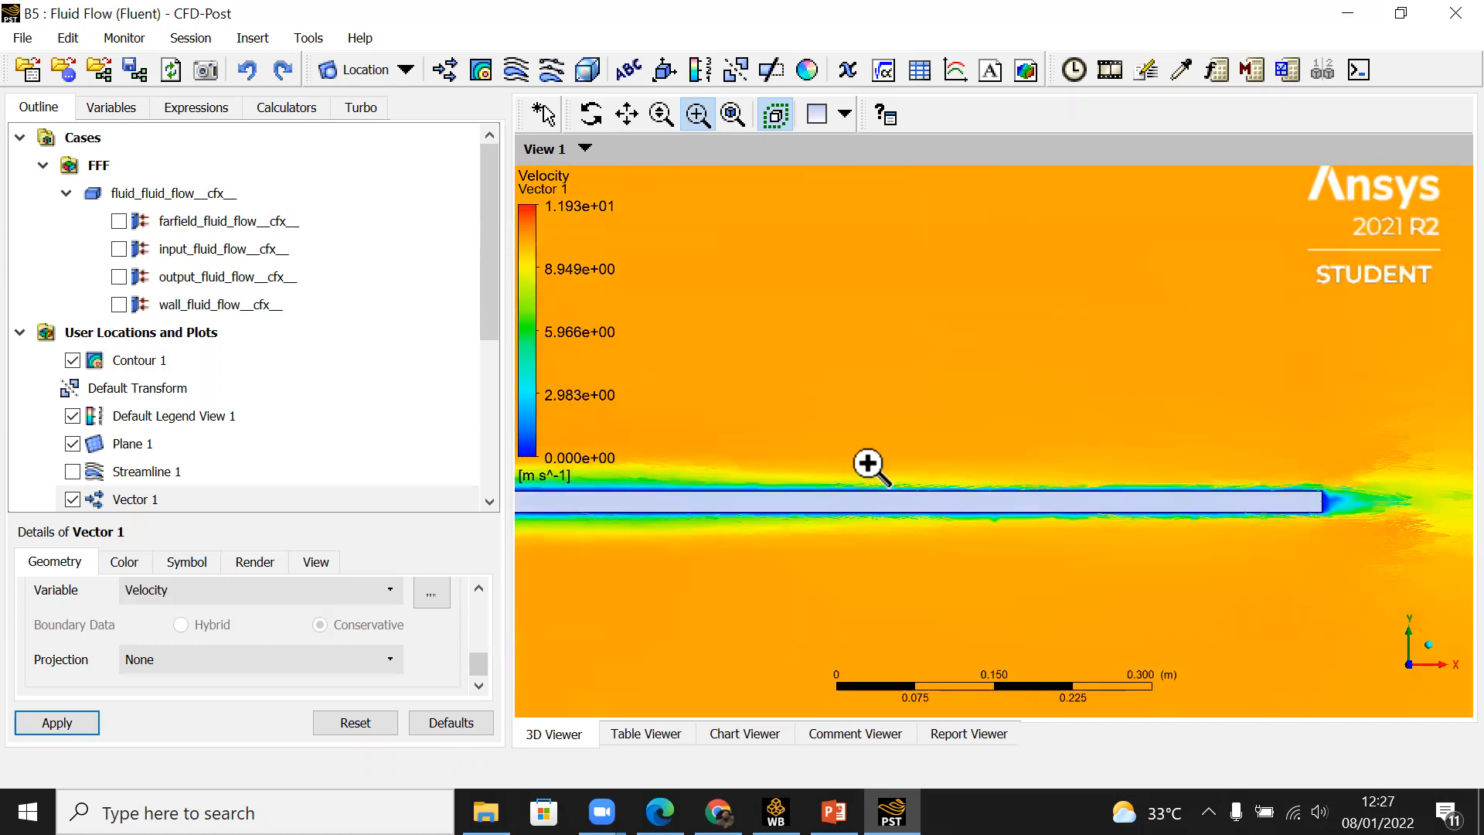
{"action": "scroll", "coordinate": [872, 466], "scroll_direction": "down", "scroll_amount": 4}
Step: Inspect the boundary layer again from a slightly tilted angle, from the leading edge to the trailing-edge wake
{"action": "middle_click_drag", "start_coordinate": [871, 466], "coordinate": [1158, 487], "text": "ctrl"}
{"action": "scroll", "coordinate": [896, 485], "scroll_direction": "up", "scroll_amount": 3}
{"action": "middle_click_drag", "start_coordinate": [896, 485], "coordinate": [949, 509]}
{"action": "scroll", "coordinate": [978, 522], "scroll_direction": "up", "scroll_amount": 2}
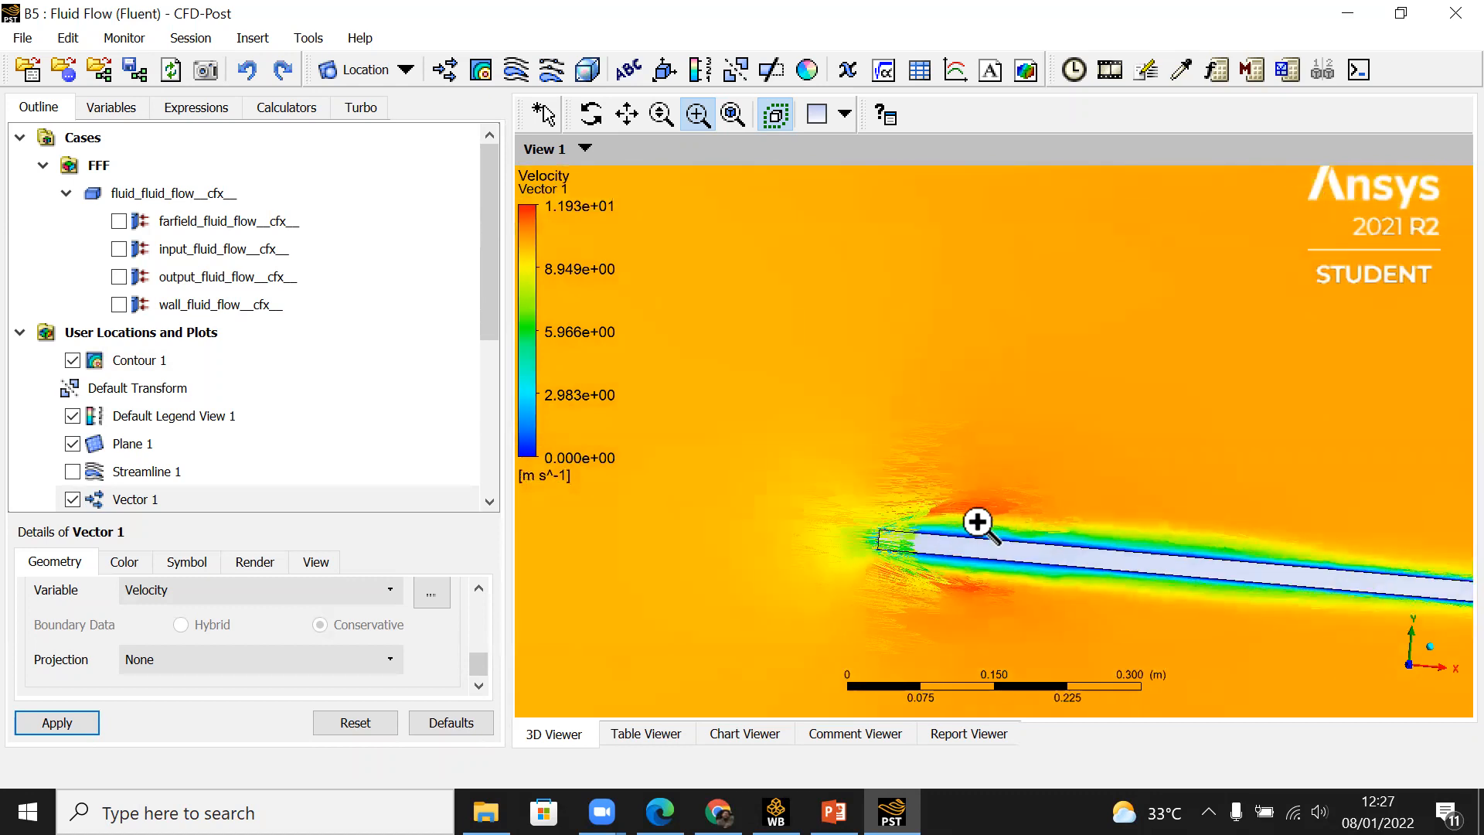
{"action": "scroll", "coordinate": [974, 527], "scroll_direction": "up", "scroll_amount": 4}
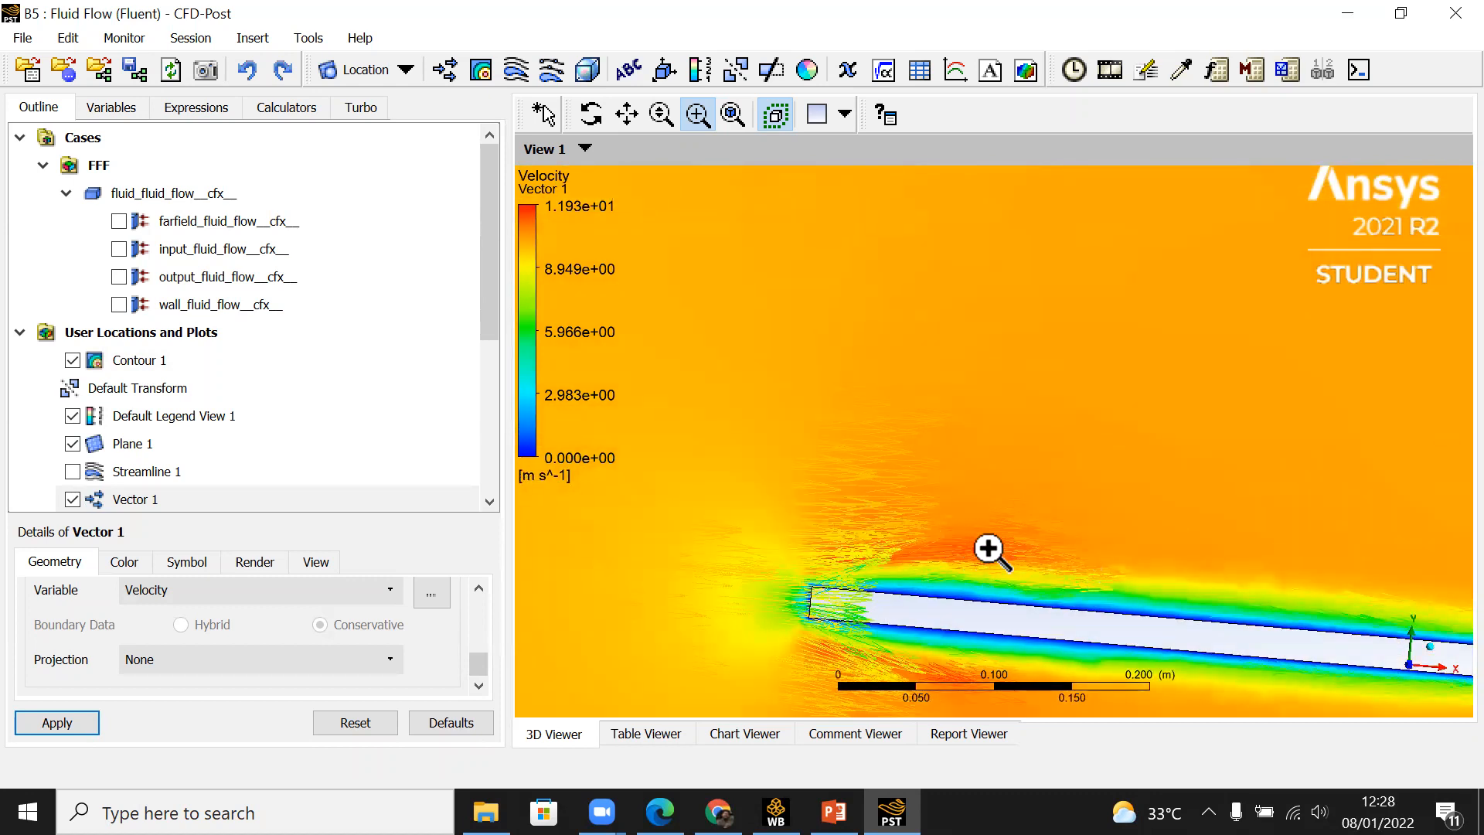
{"action": "middle_click_drag", "start_coordinate": [1310, 583], "coordinate": [948, 444]}
{"action": "middle_click_drag", "start_coordinate": [1196, 477], "coordinate": [850, 447]}
{"action": "middle_click_drag", "start_coordinate": [1152, 503], "coordinate": [935, 497]}
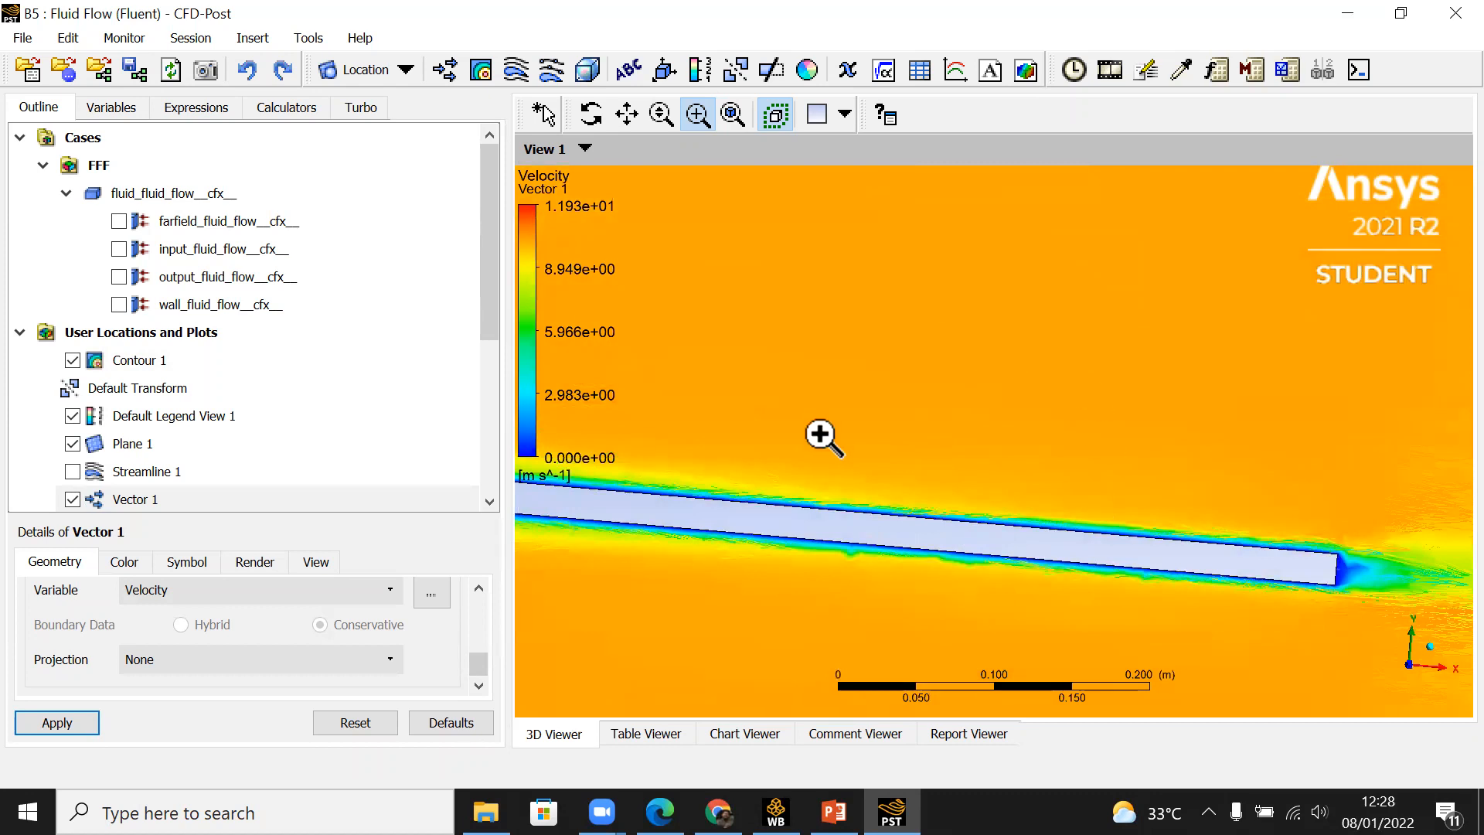
{"action": "scroll", "coordinate": [1080, 392], "scroll_direction": "down", "scroll_amount": 3}
{"action": "scroll", "coordinate": [1080, 391], "scroll_direction": "down", "scroll_amount": 4}
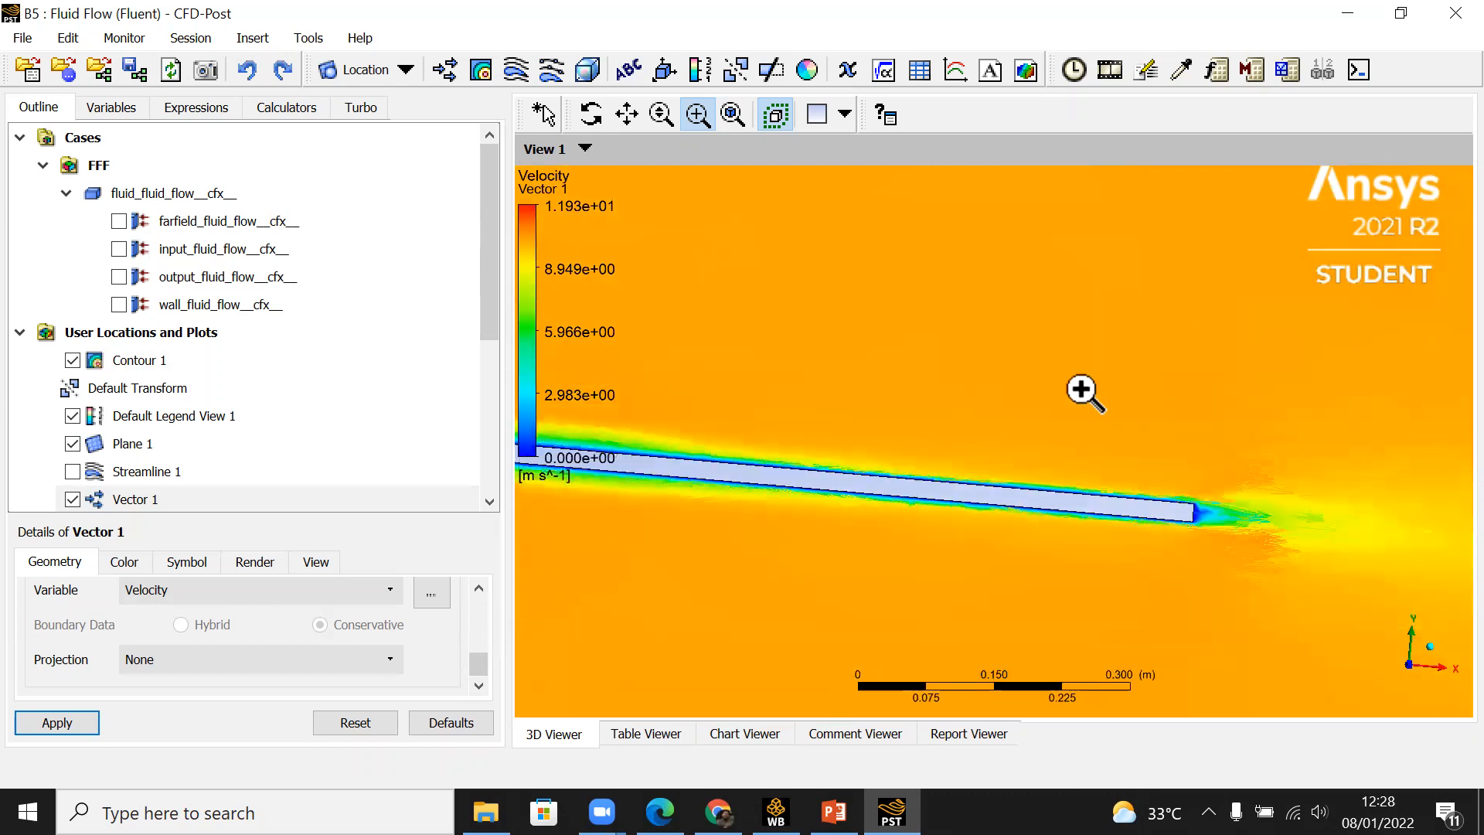
Step: Hide Contour 1 and view only the velocity vectors around the plate's leading edge
{"action": "left_click", "coordinate": [72, 360]}
{"action": "middle_click_drag", "start_coordinate": [772, 569], "coordinate": [1117, 628]}
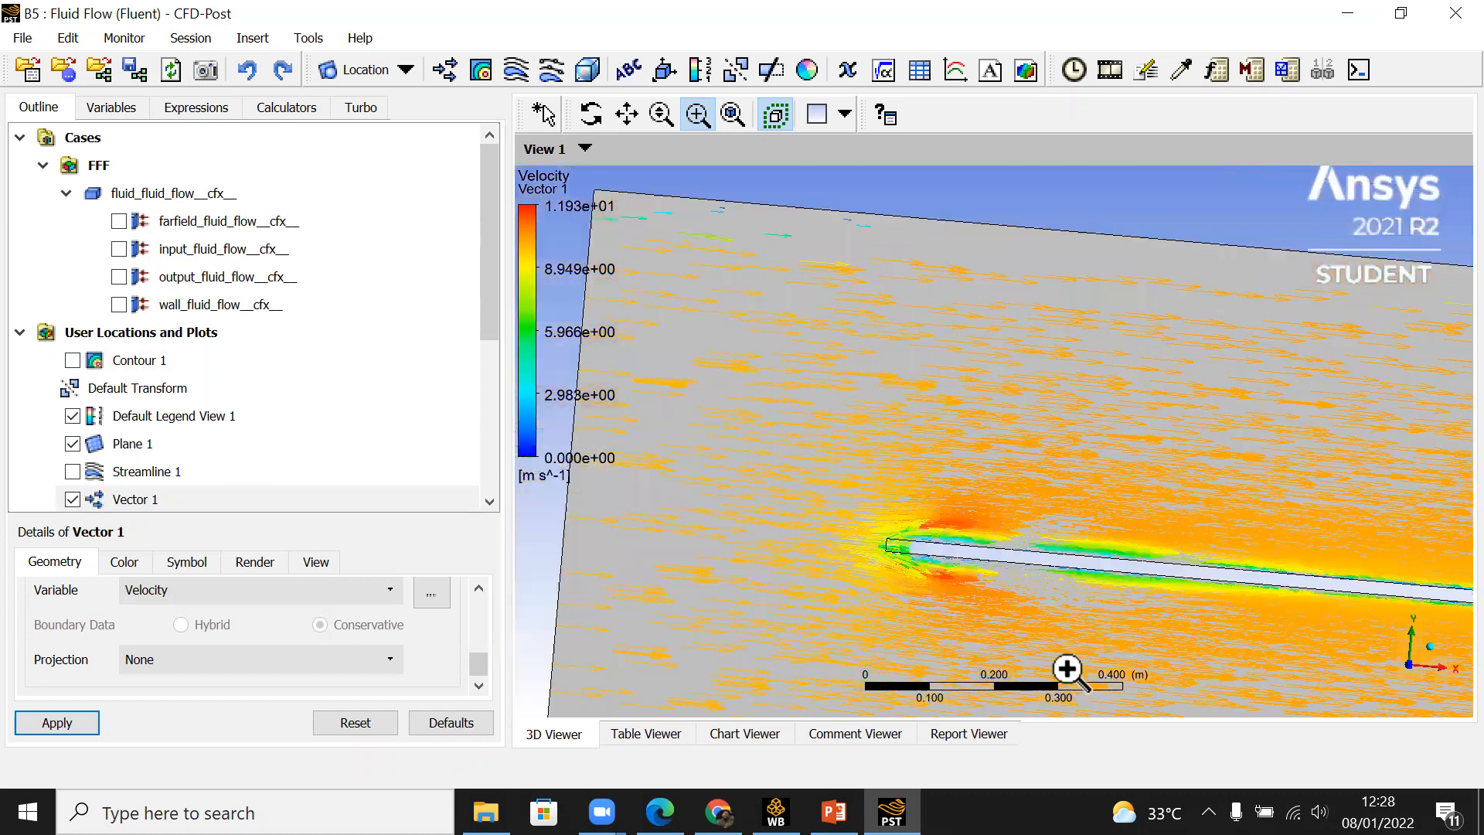
{"action": "middle_click_drag", "start_coordinate": [964, 600], "coordinate": [921, 574]}
{"action": "scroll", "coordinate": [1035, 573], "scroll_direction": "up", "scroll_amount": 1}
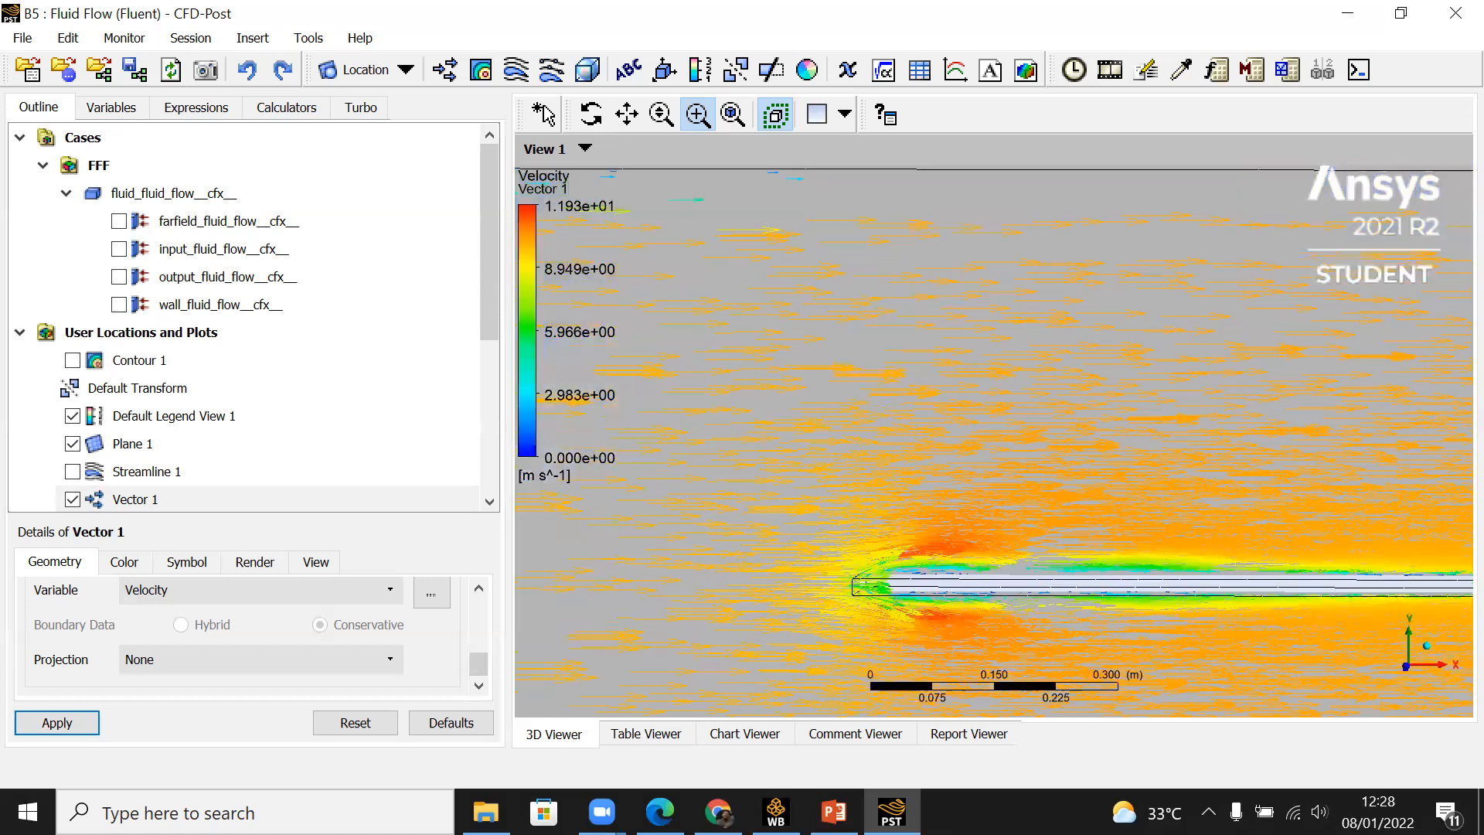
Step: Review the boundary layer reference diagram in Chrome, and return to the vector plot in CFD-Post
{"action": "left_click", "coordinate": [776, 812]}
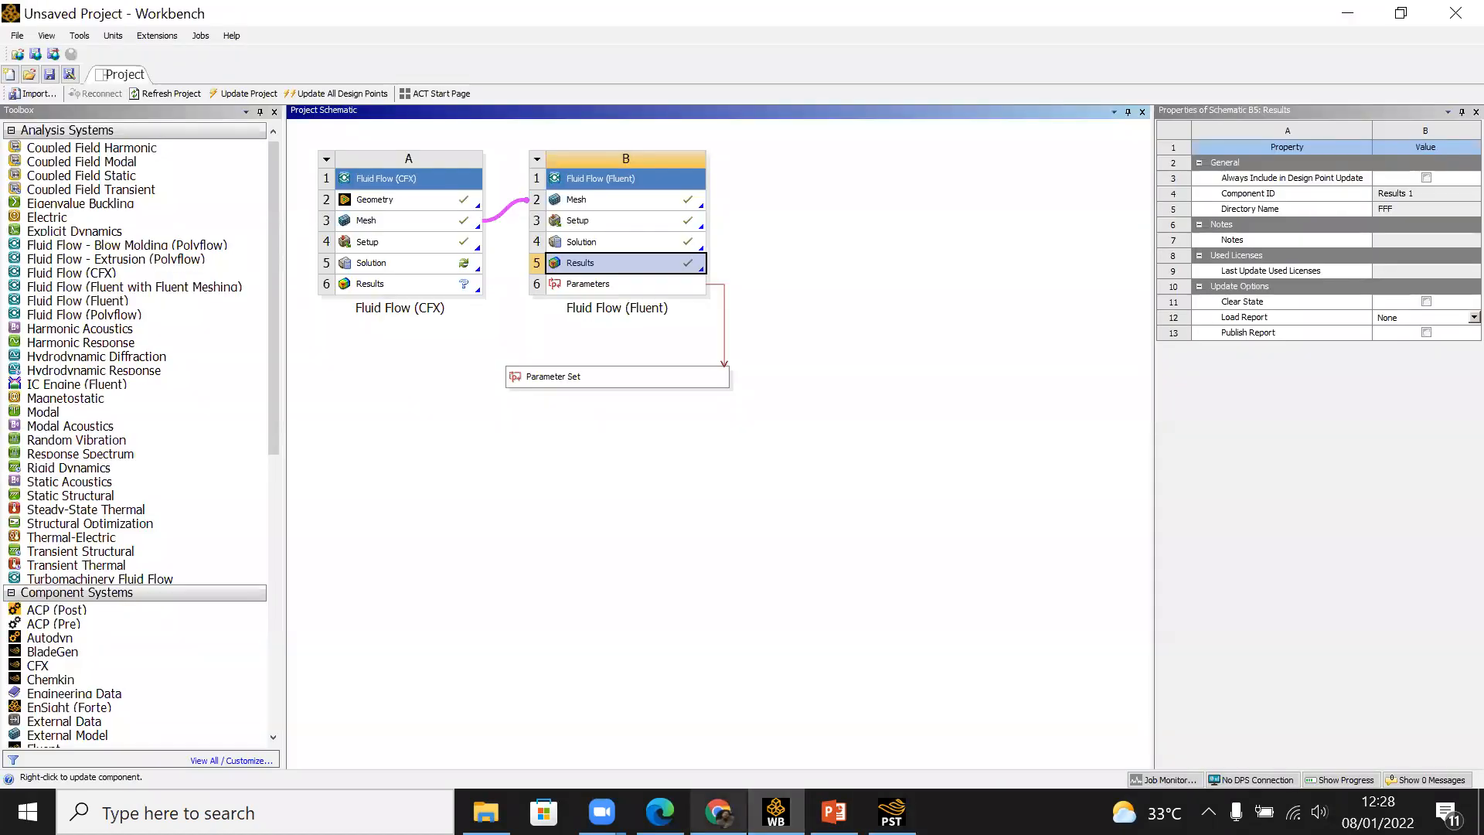
{"action": "left_click", "coordinate": [718, 812]}
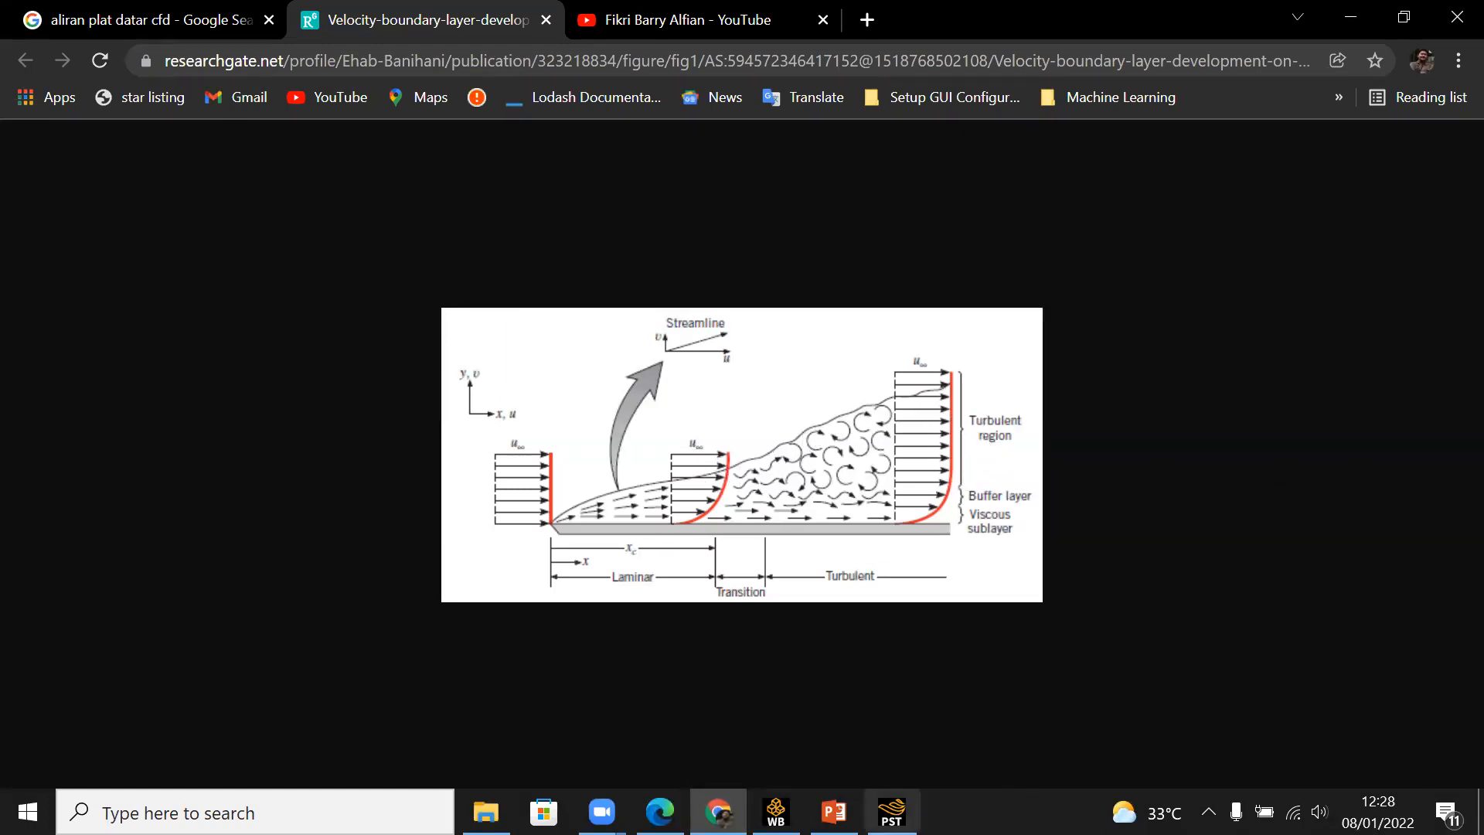
{"action": "left_click", "coordinate": [892, 812]}
{"action": "left_click", "coordinate": [1093, 542]}
{"action": "left_click", "coordinate": [1090, 545]}
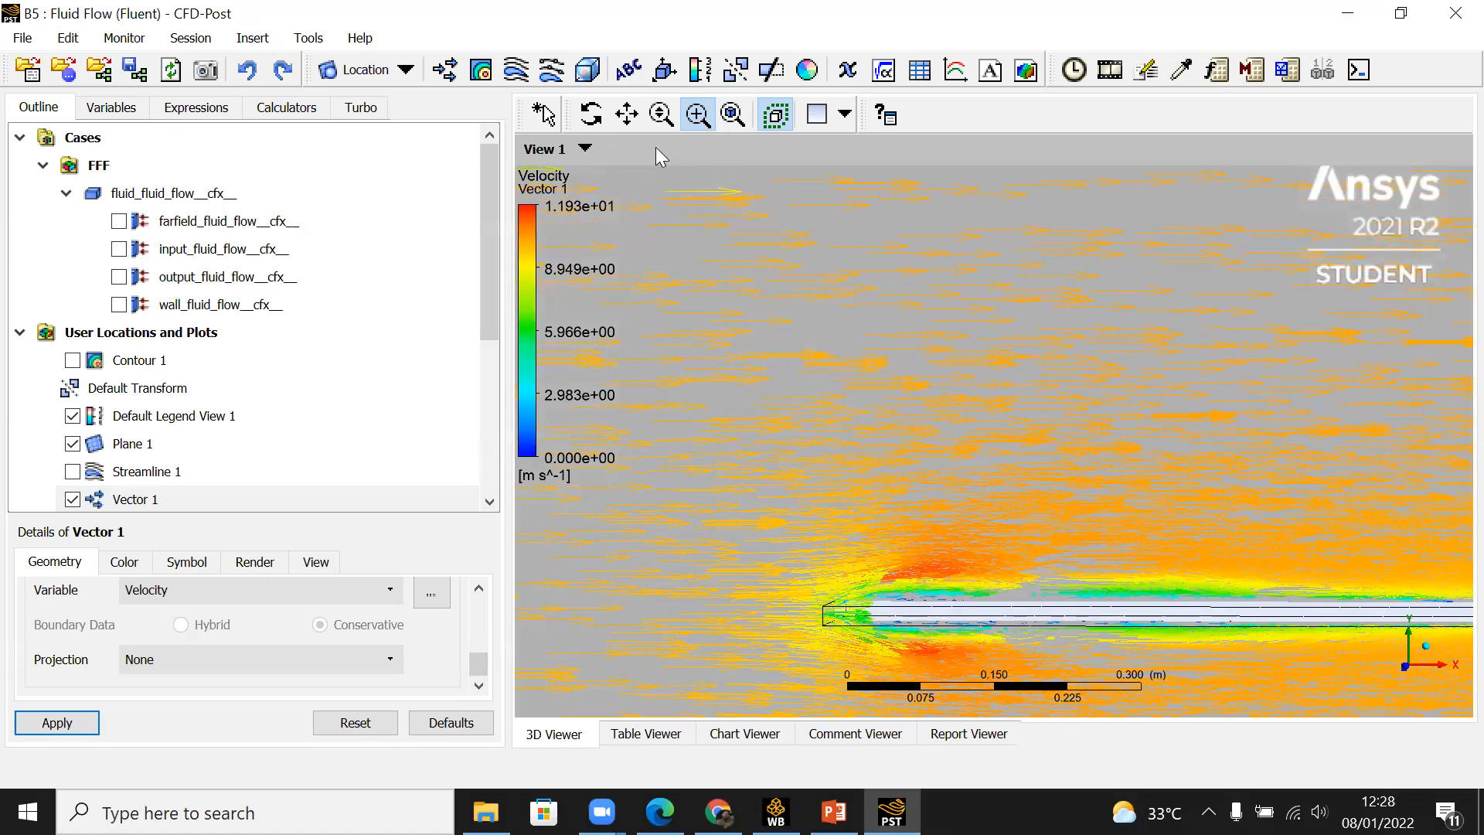
Step: Follow the velocity vectors along the plate and examine the wake at its trailing edge up close
{"action": "left_click", "coordinate": [626, 116]}
{"action": "left_click_drag", "start_coordinate": [1199, 633], "coordinate": [789, 490]}
{"action": "left_click_drag", "start_coordinate": [1385, 425], "coordinate": [819, 511]}
{"action": "left_click_drag", "start_coordinate": [1299, 564], "coordinate": [1133, 517]}
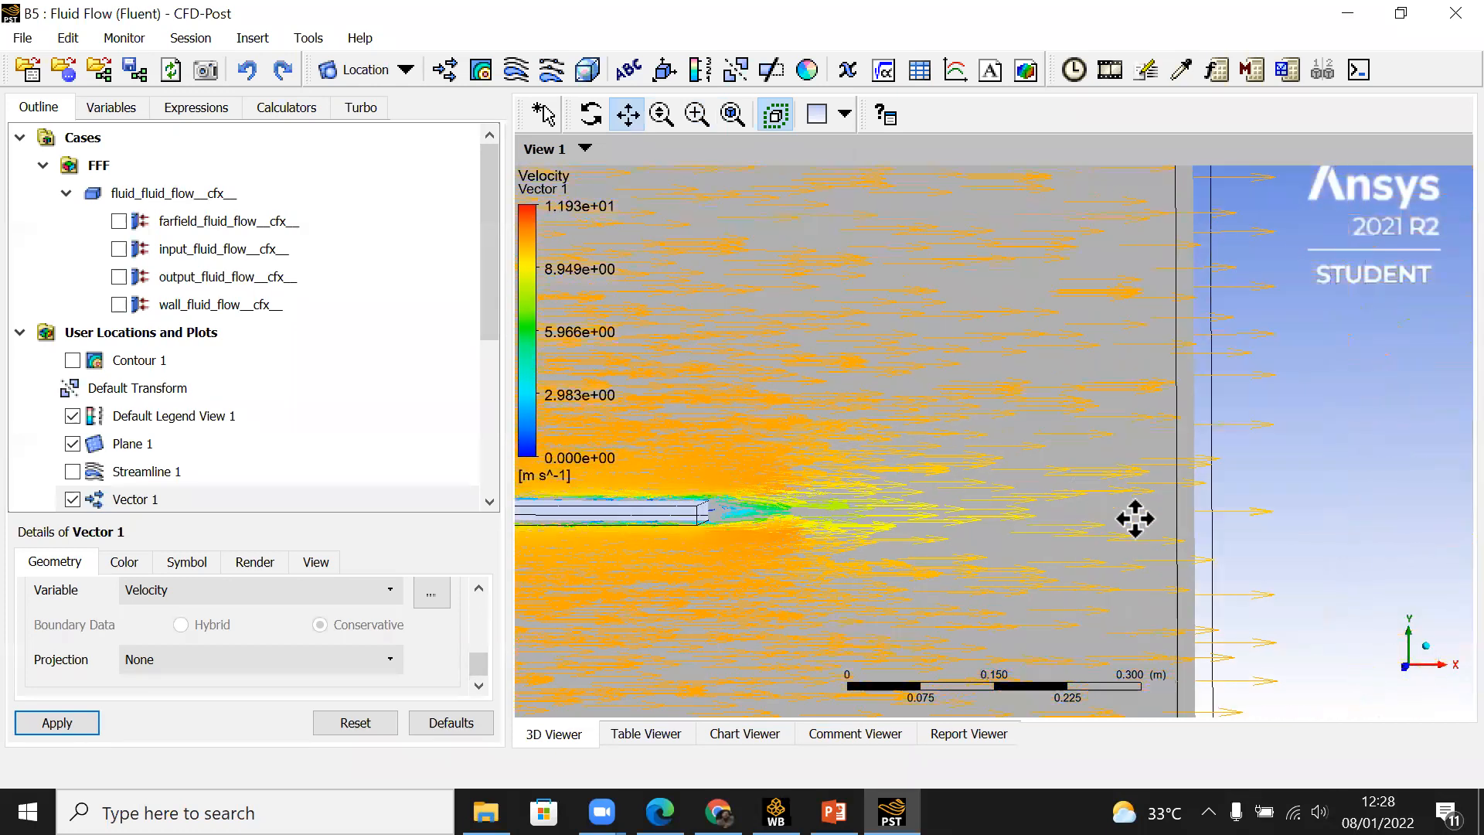
{"action": "left_click_drag", "start_coordinate": [844, 516], "coordinate": [829, 502]}
{"action": "left_click_drag", "start_coordinate": [769, 553], "coordinate": [1116, 515]}
{"action": "scroll", "coordinate": [1116, 515], "scroll_direction": "up", "scroll_amount": 5}
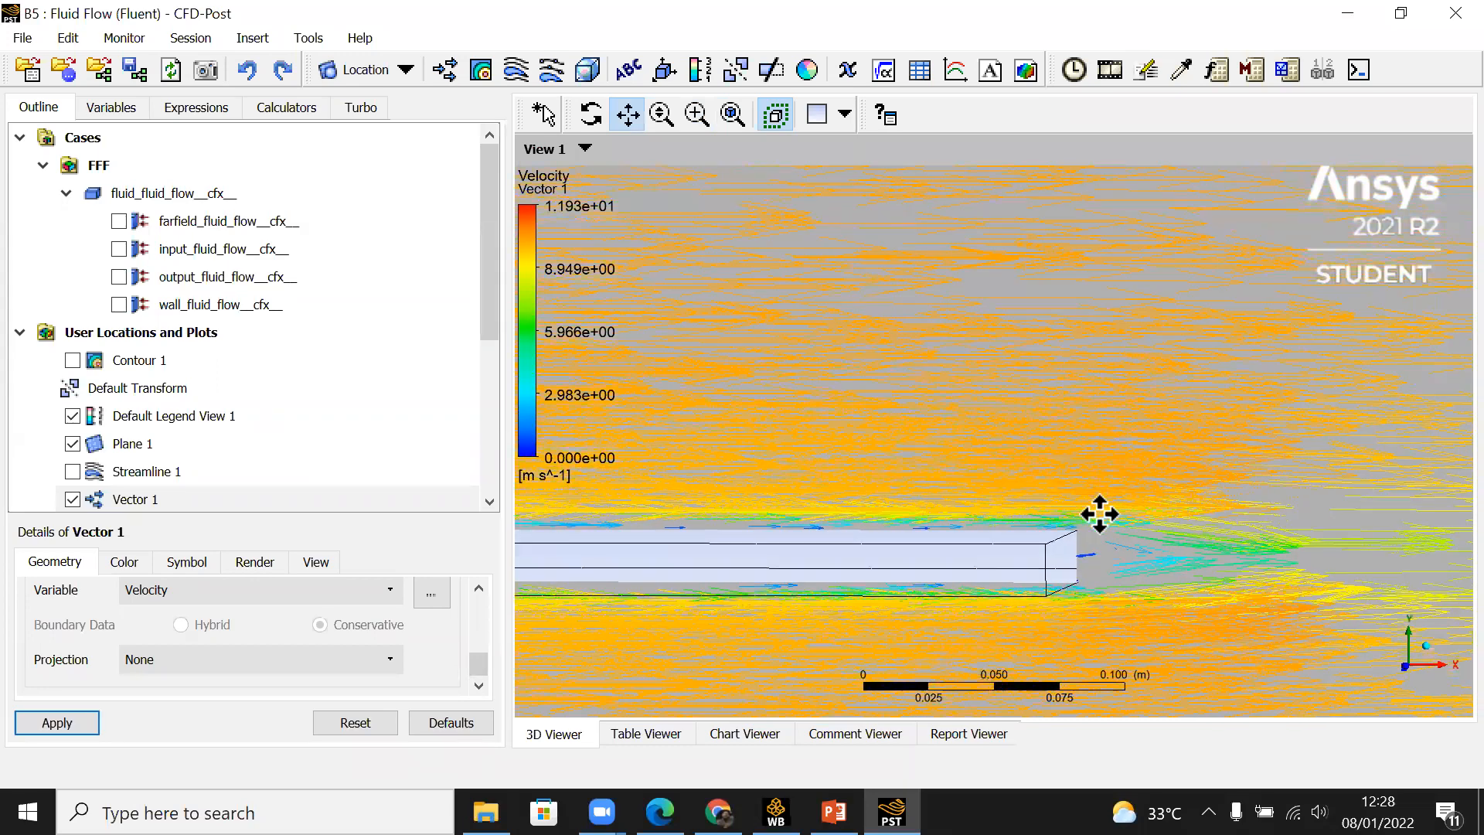
{"action": "scroll", "coordinate": [1099, 514], "scroll_direction": "down", "scroll_amount": 2}
{"action": "scroll", "coordinate": [1100, 514], "scroll_direction": "down", "scroll_amount": 5}
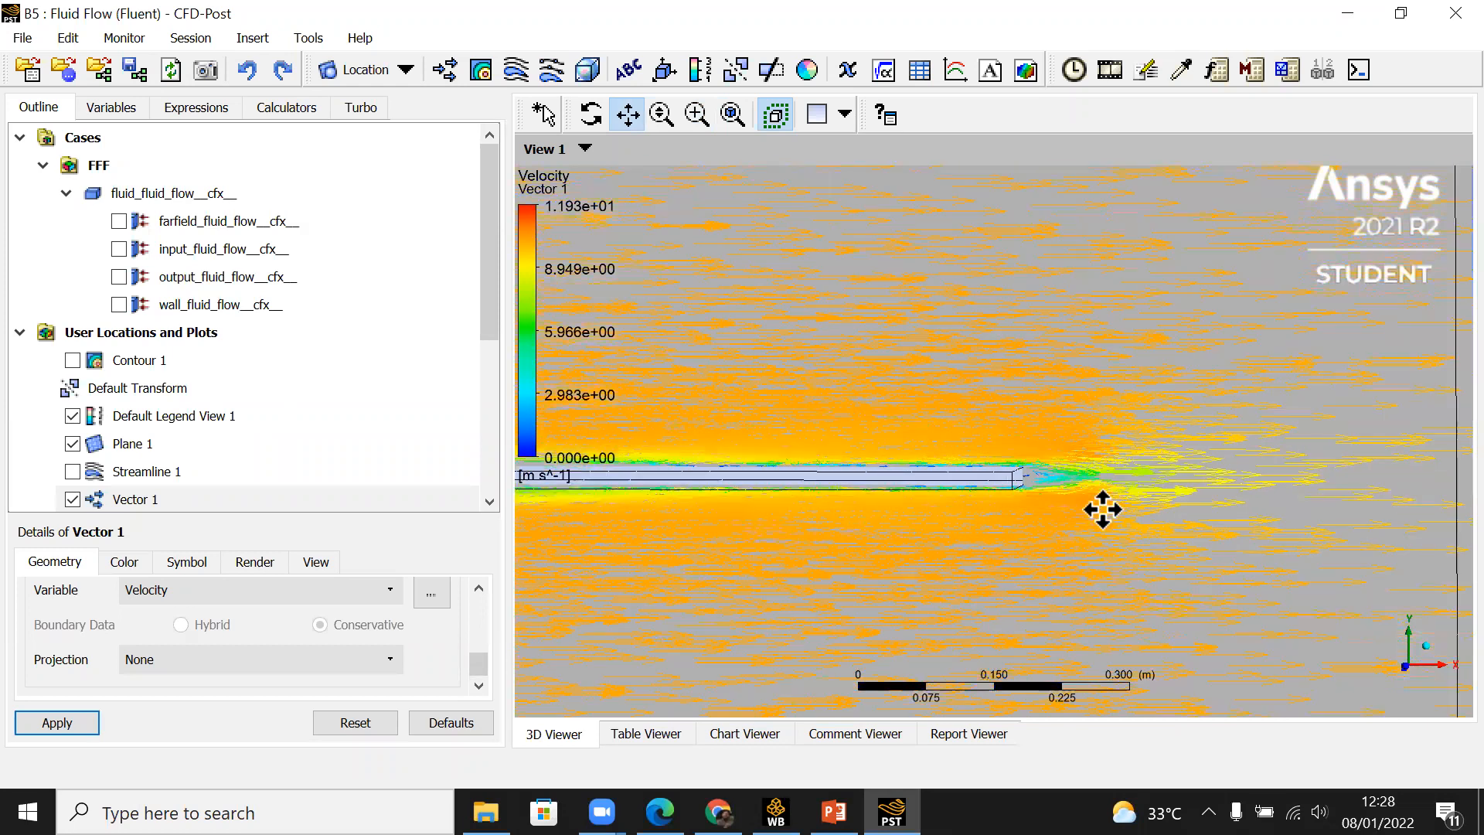
Step: View the vector field over the whole plate and inspect the vectors at its leading edge
{"action": "scroll", "coordinate": [1102, 509], "scroll_direction": "down", "scroll_amount": 3}
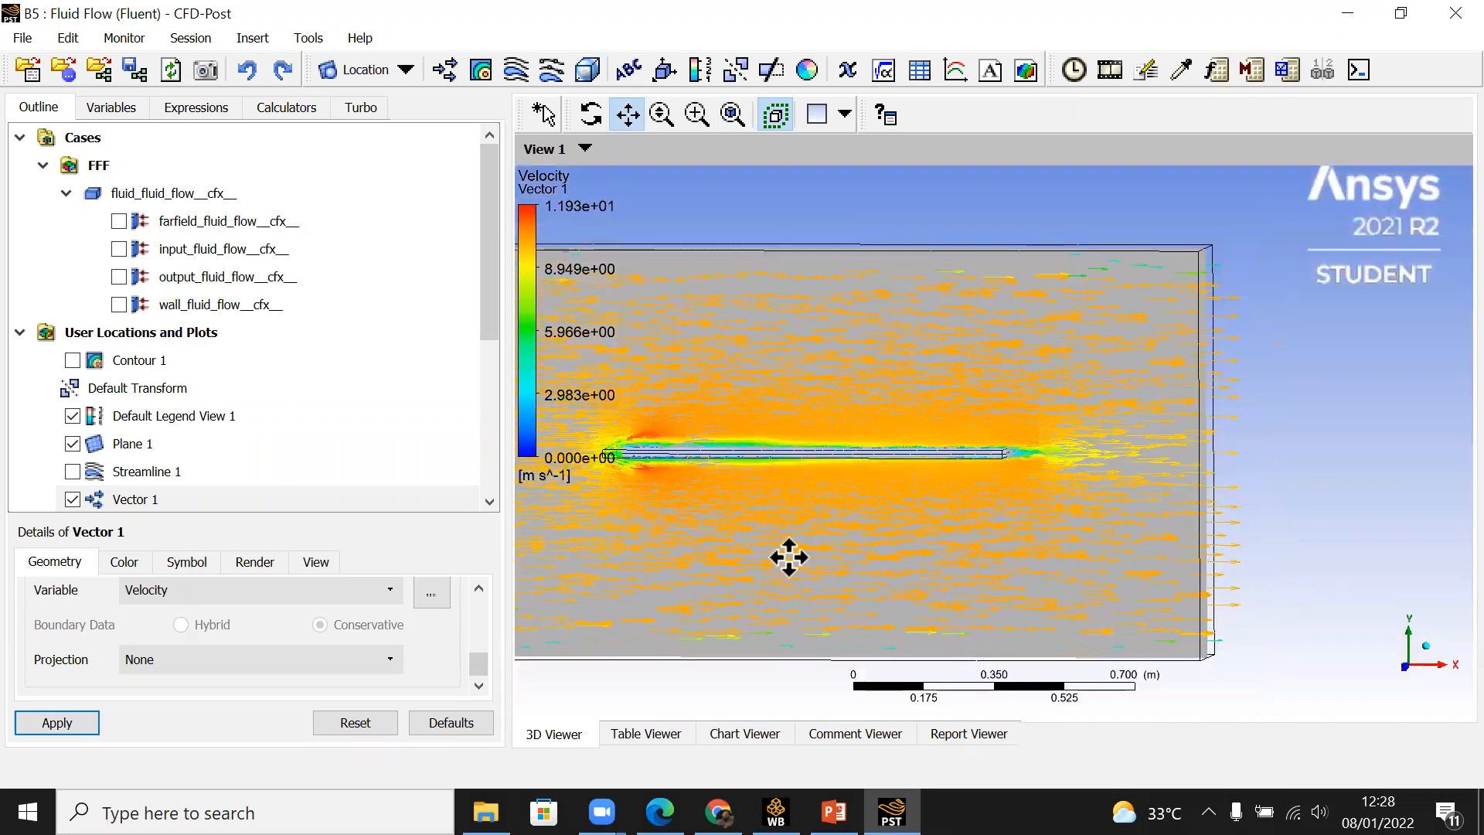
{"action": "left_click_drag", "start_coordinate": [788, 557], "coordinate": [1182, 556]}
{"action": "scroll", "coordinate": [1033, 464], "scroll_direction": "up", "scroll_amount": 3}
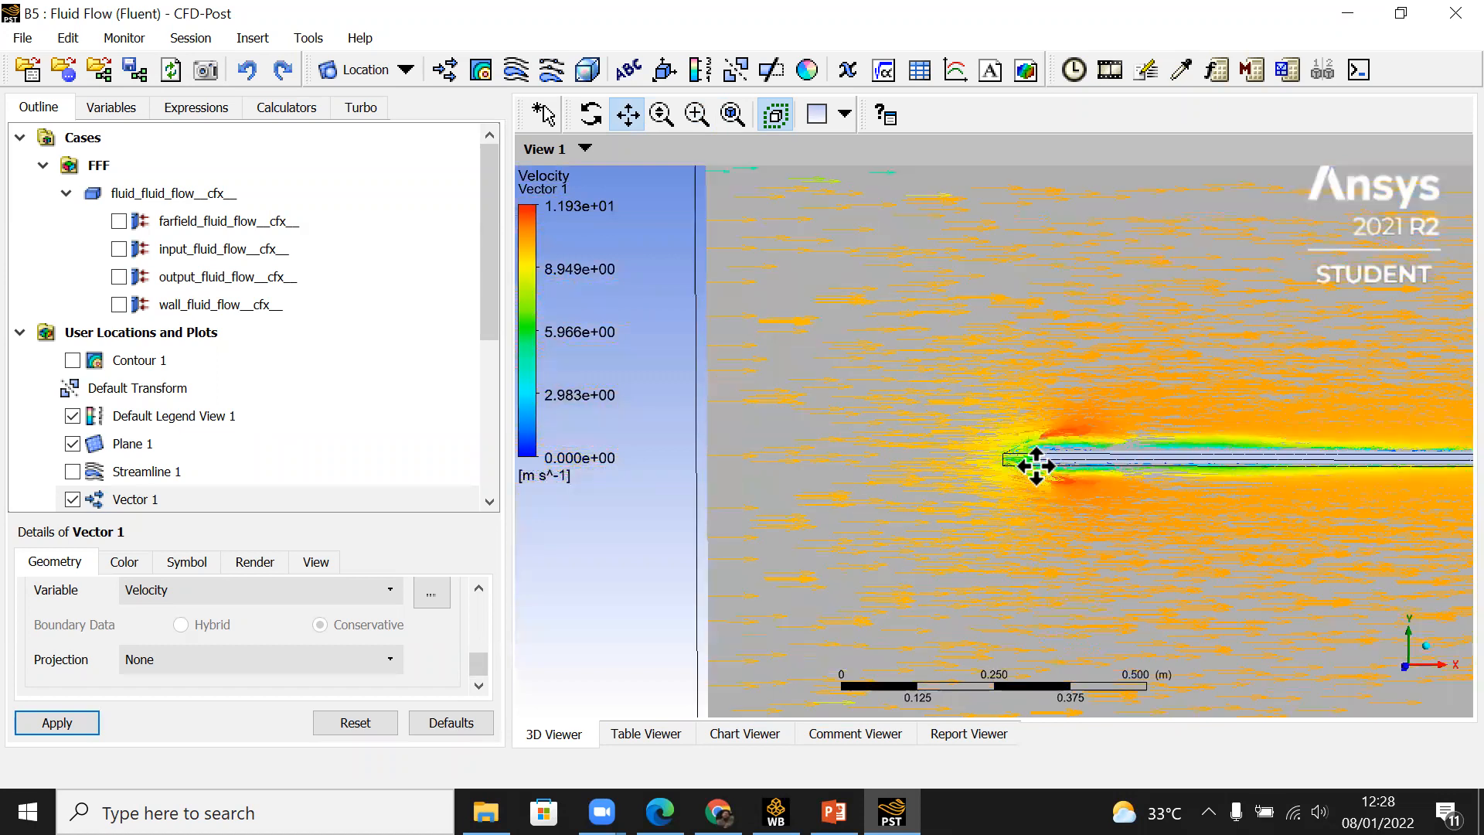
{"action": "scroll", "coordinate": [1199, 430], "scroll_direction": "up", "scroll_amount": 3}
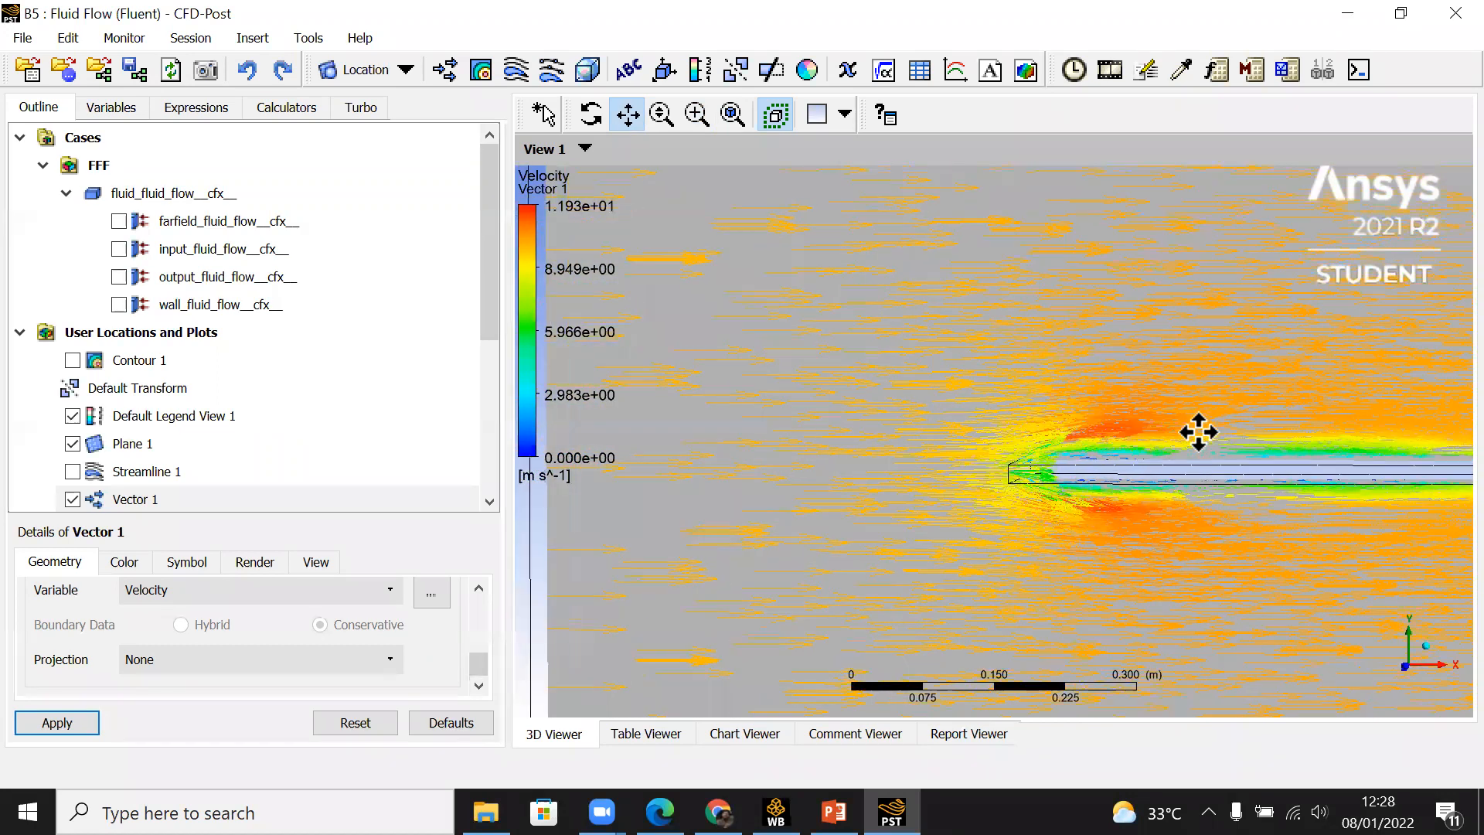
{"action": "left_click_drag", "start_coordinate": [1201, 459], "coordinate": [1070, 559]}
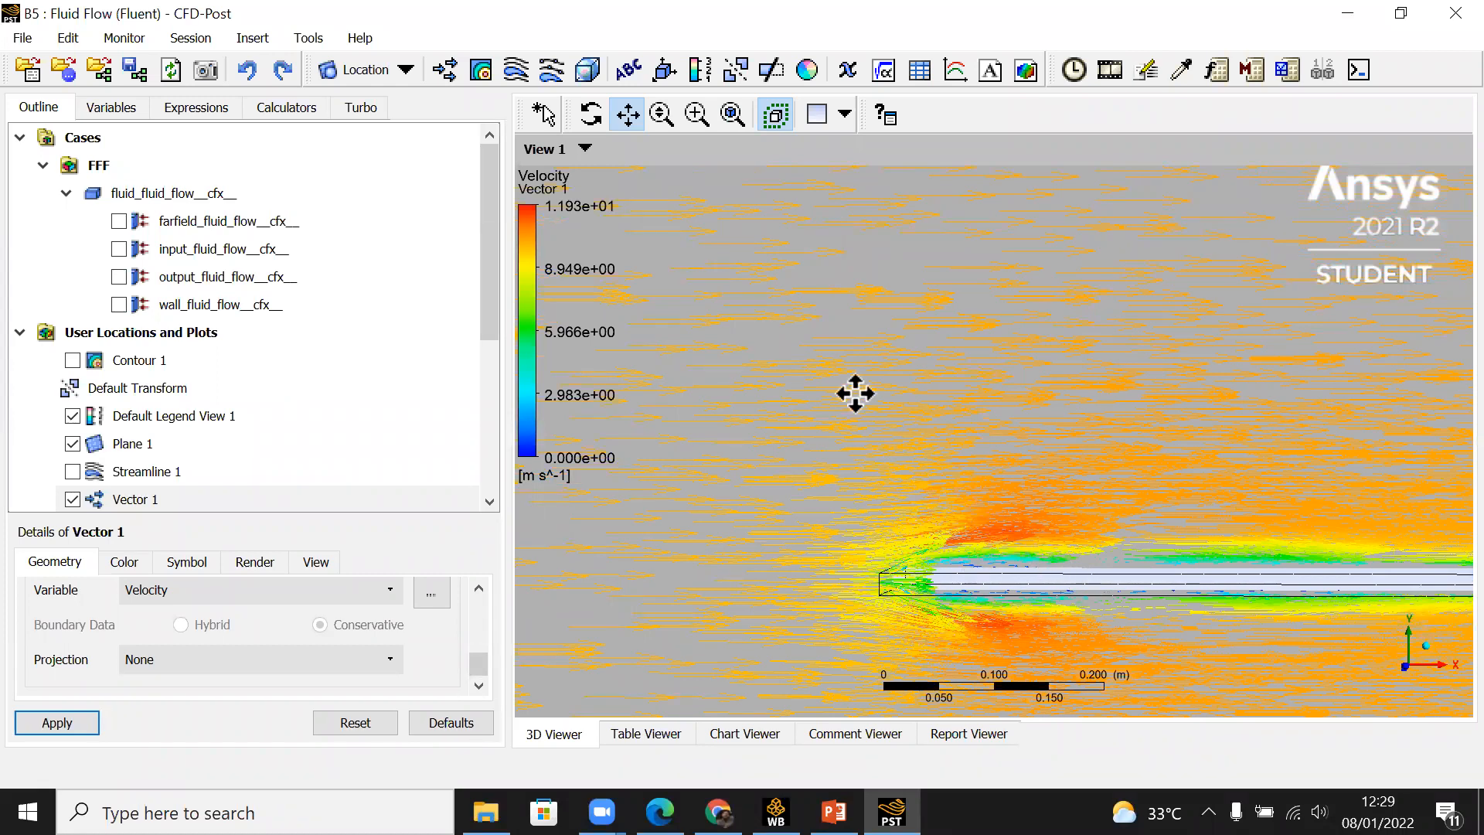
Step: Orient the view along +Z with the plate's leading edge centred, and show Contour 1 again
{"action": "left_click", "coordinate": [1403, 661]}
{"action": "scroll", "coordinate": [735, 421], "scroll_direction": "up", "scroll_amount": 1}
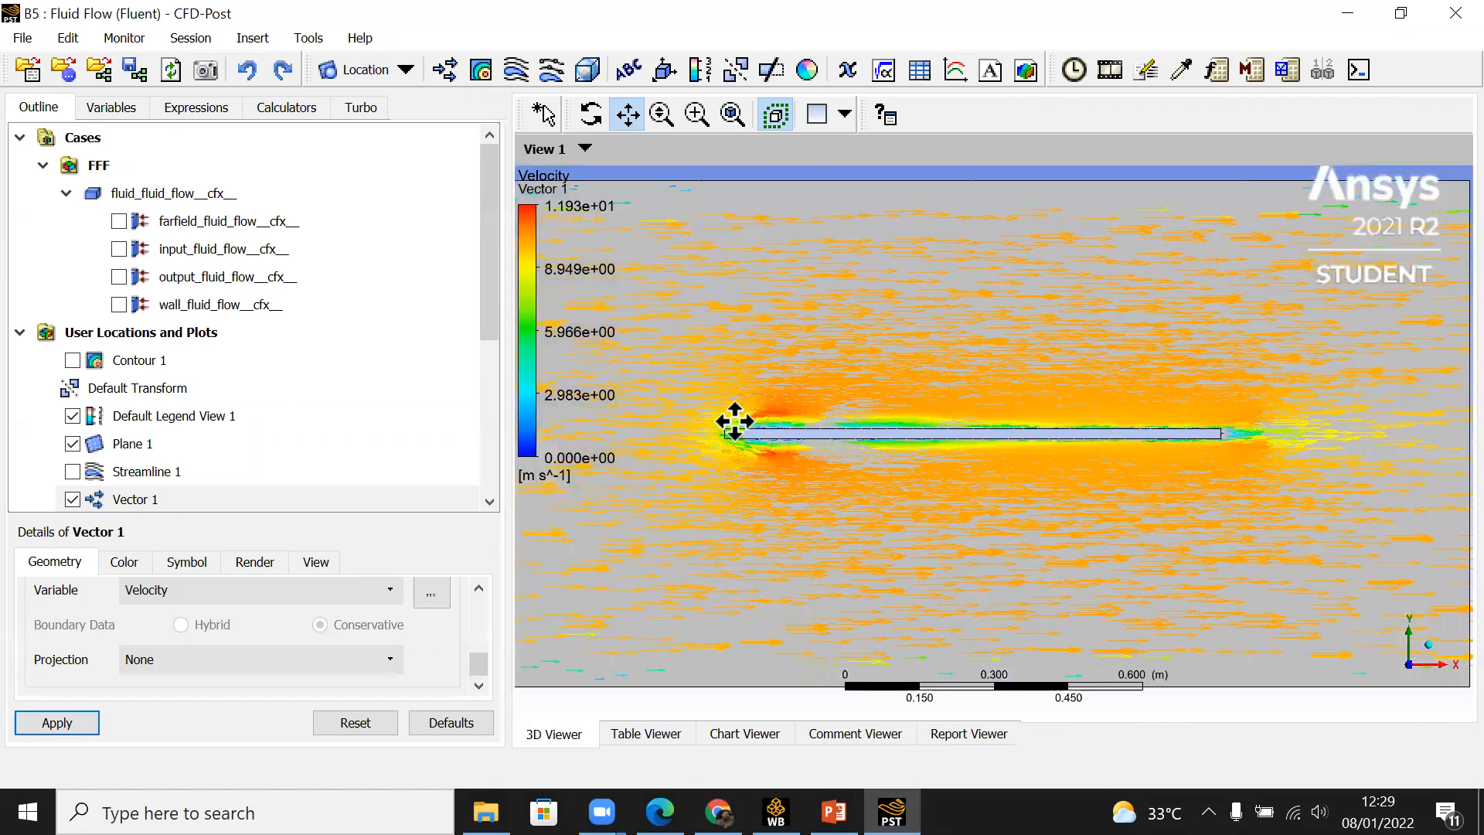
{"action": "scroll", "coordinate": [736, 421], "scroll_direction": "up", "scroll_amount": 1}
{"action": "scroll", "coordinate": [737, 421], "scroll_direction": "up", "scroll_amount": 1}
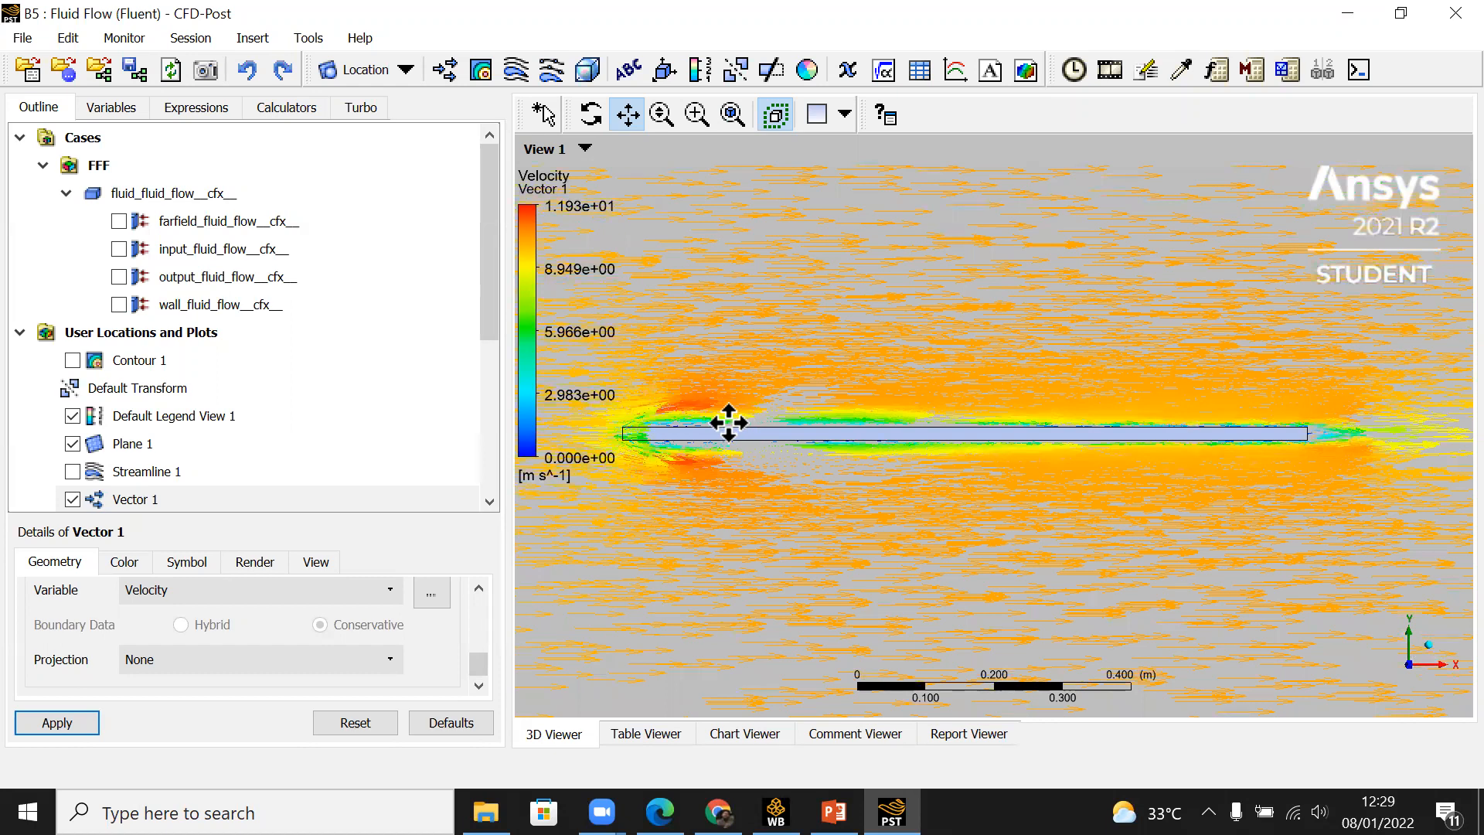
{"action": "left_click_drag", "start_coordinate": [729, 426], "coordinate": [961, 487]}
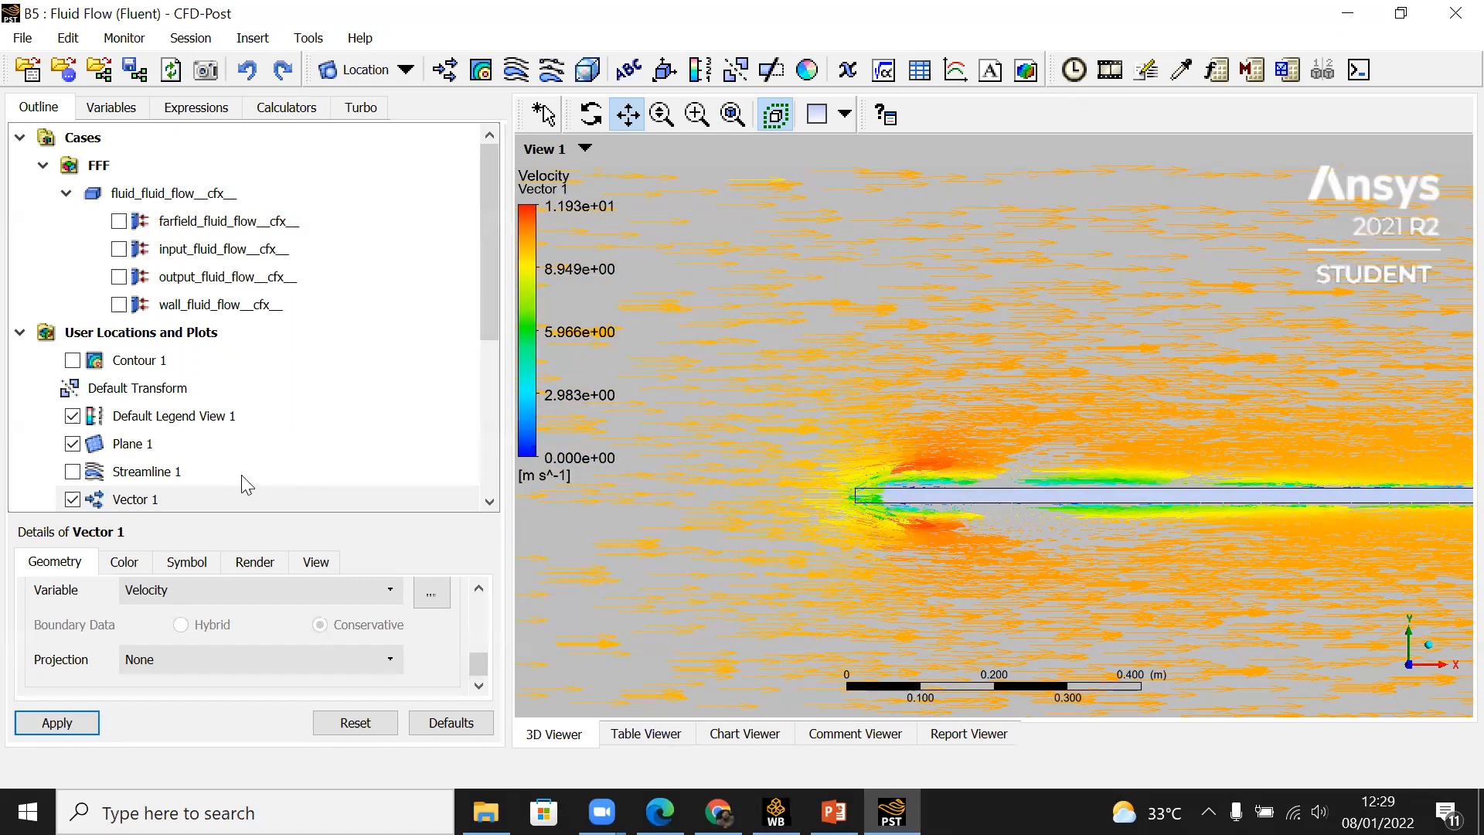
{"action": "scroll", "coordinate": [203, 465], "scroll_direction": "down", "scroll_amount": 3}
{"action": "scroll", "coordinate": [206, 475], "scroll_direction": "up", "scroll_amount": 3}
{"action": "left_click", "coordinate": [72, 361]}
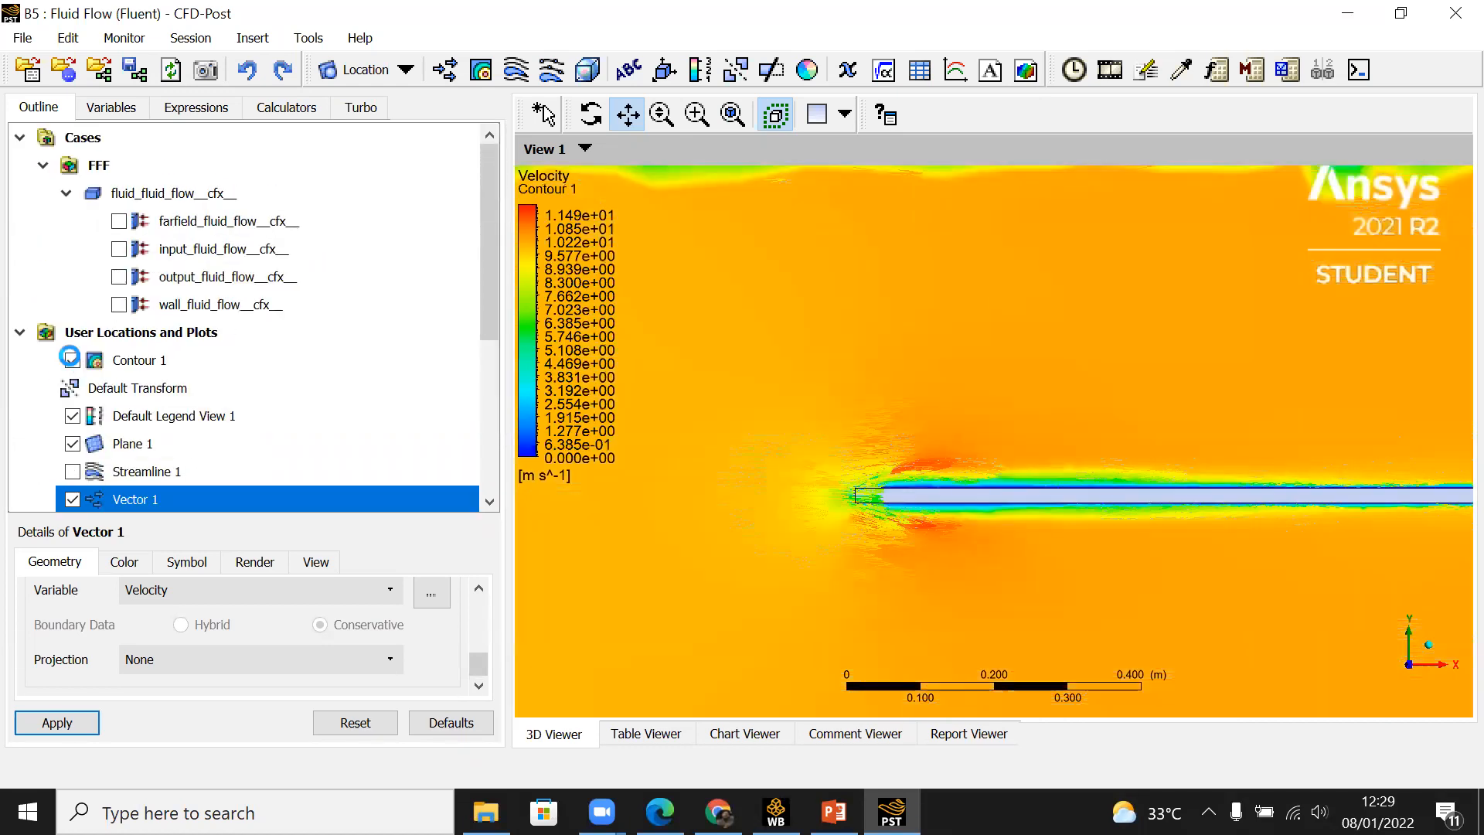
Step: Insert a new contour plot under its default name and set its number of contours to 300
{"action": "left_click", "coordinate": [479, 72]}
{"action": "left_click", "coordinate": [545, 184]}
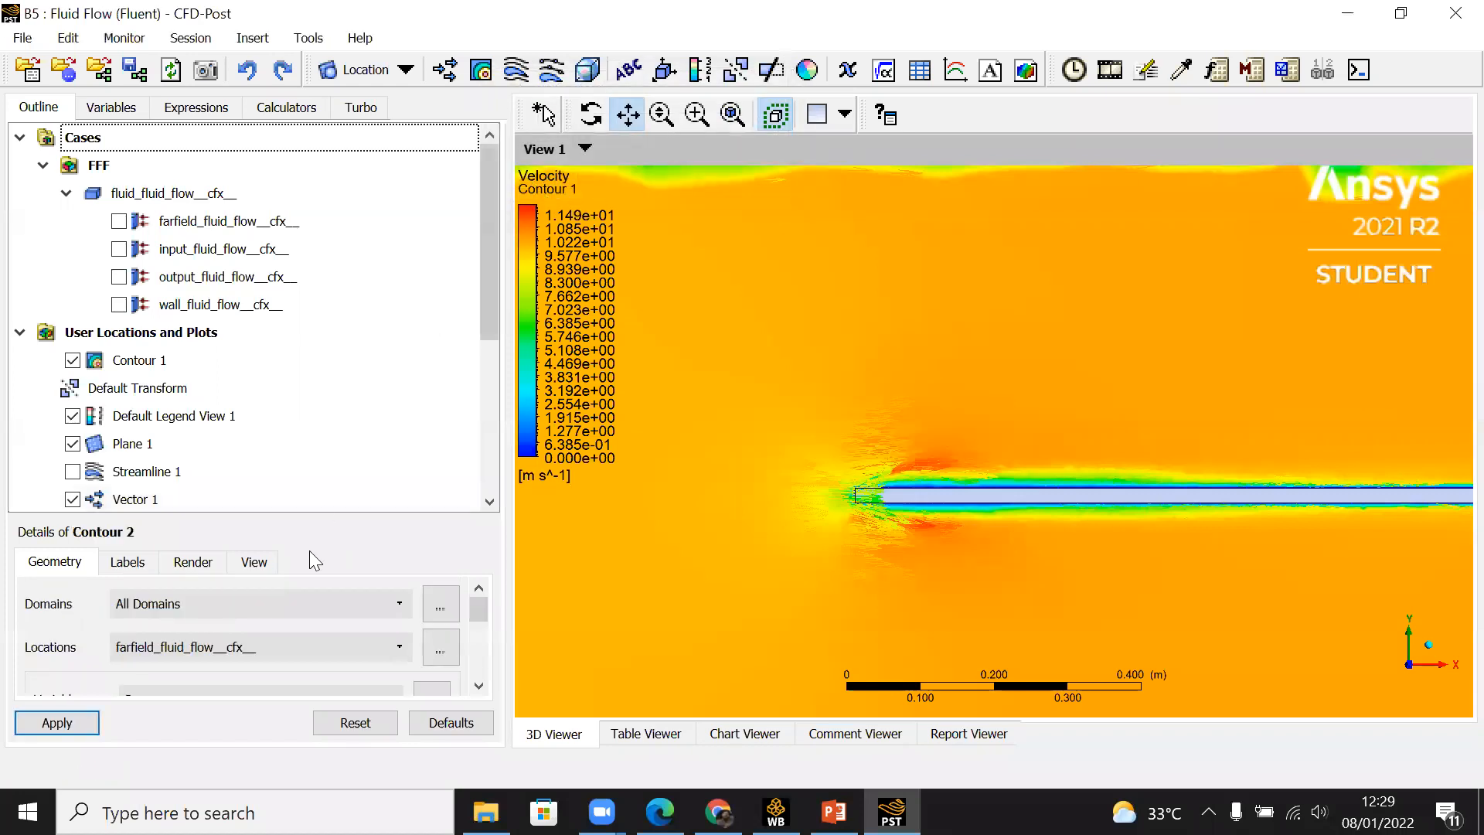
{"action": "left_click", "coordinate": [479, 686]}
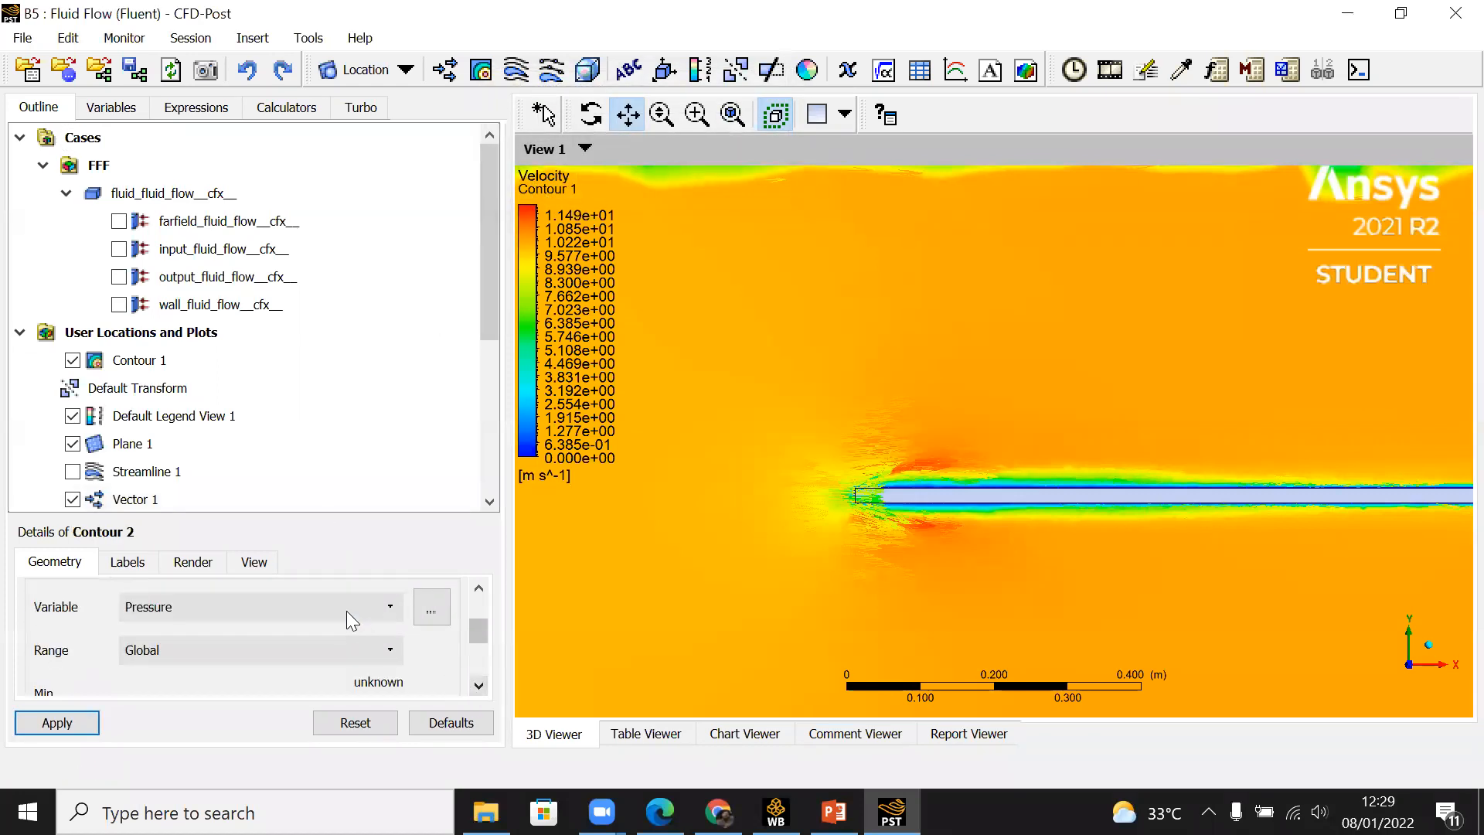
{"action": "left_click", "coordinate": [479, 686]}
{"action": "left_click", "coordinate": [479, 686]}
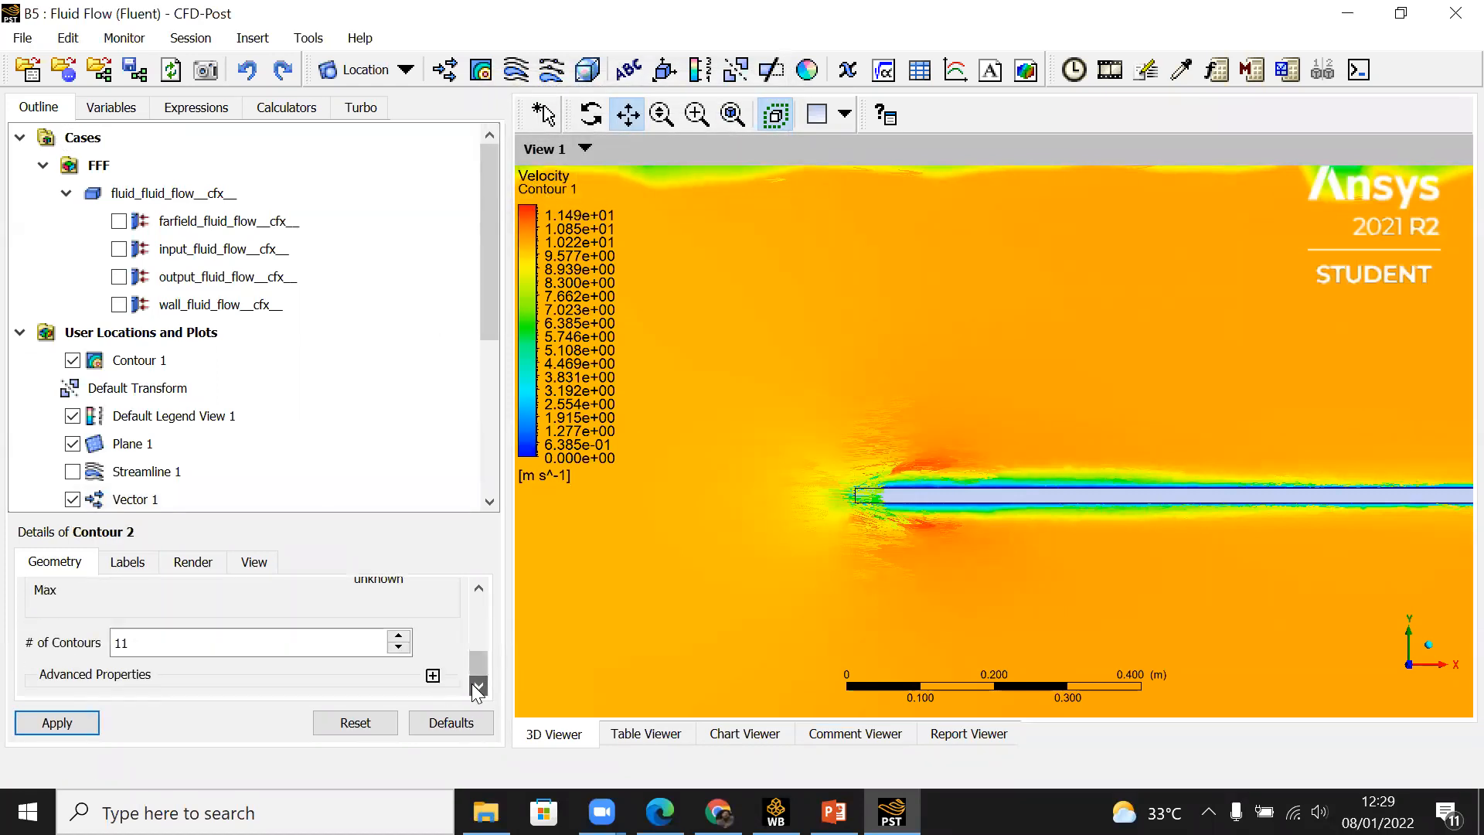
{"action": "left_click_drag", "start_coordinate": [250, 638], "coordinate": [91, 652]}
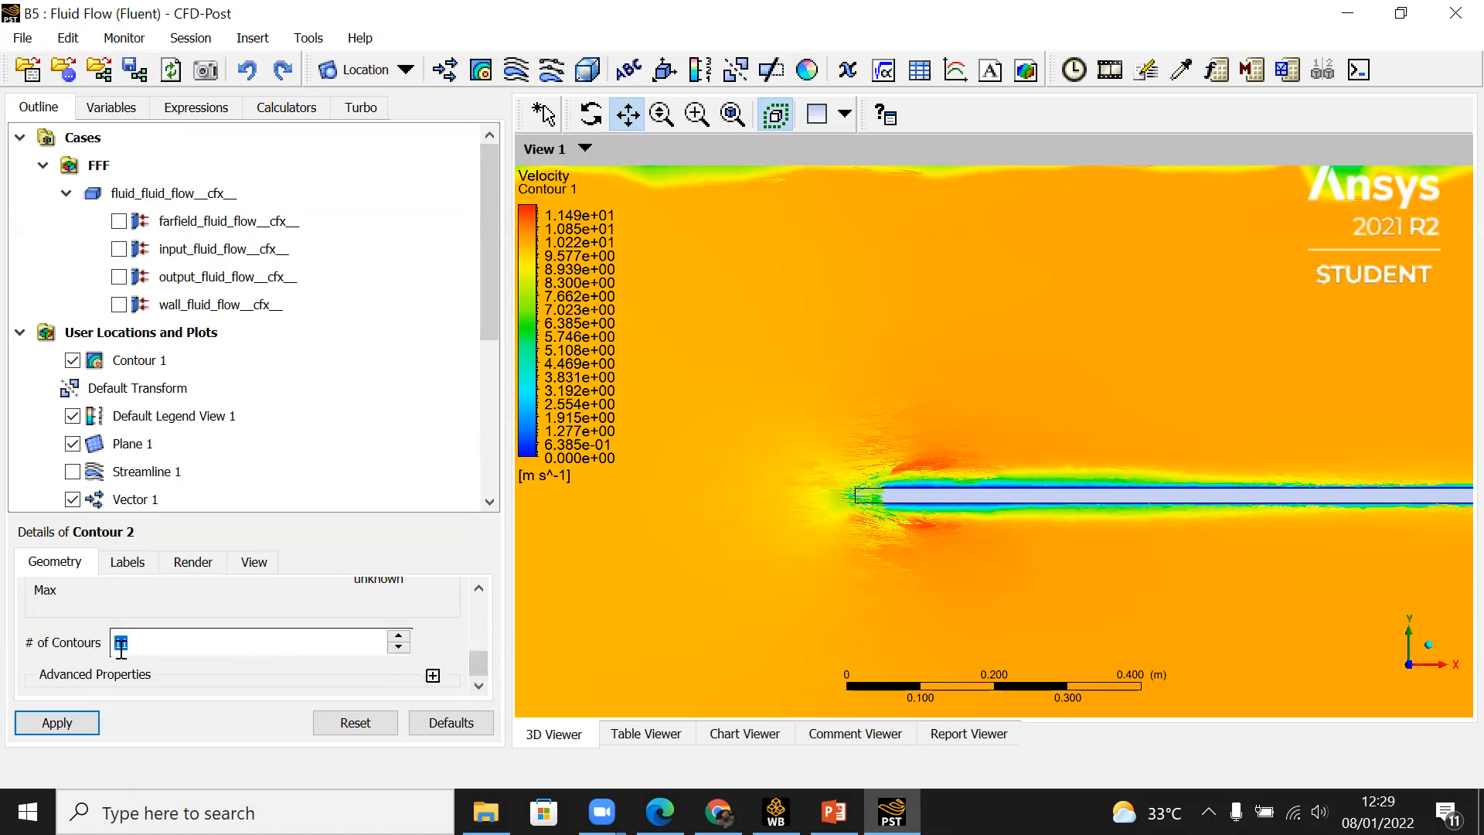
{"action": "type", "text": "300"}
{"action": "left_click", "coordinate": [479, 586]}
{"action": "left_click", "coordinate": [478, 586]}
{"action": "left_click_drag", "start_coordinate": [477, 661], "coordinate": [481, 620]}
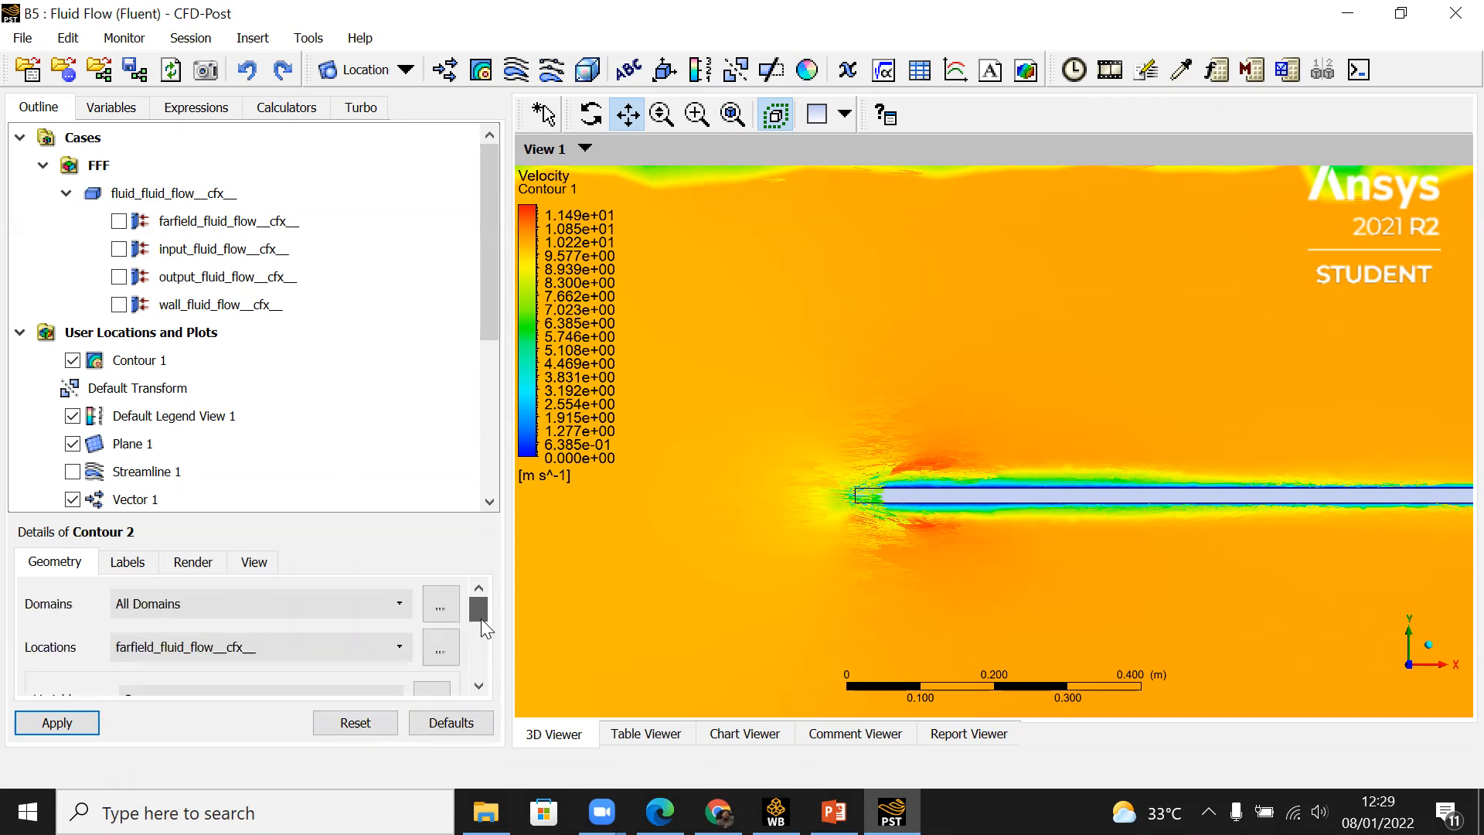
Step: Apply the new pressure contour on Plane 1 and hide Contour 1
{"action": "left_click", "coordinate": [300, 643]}
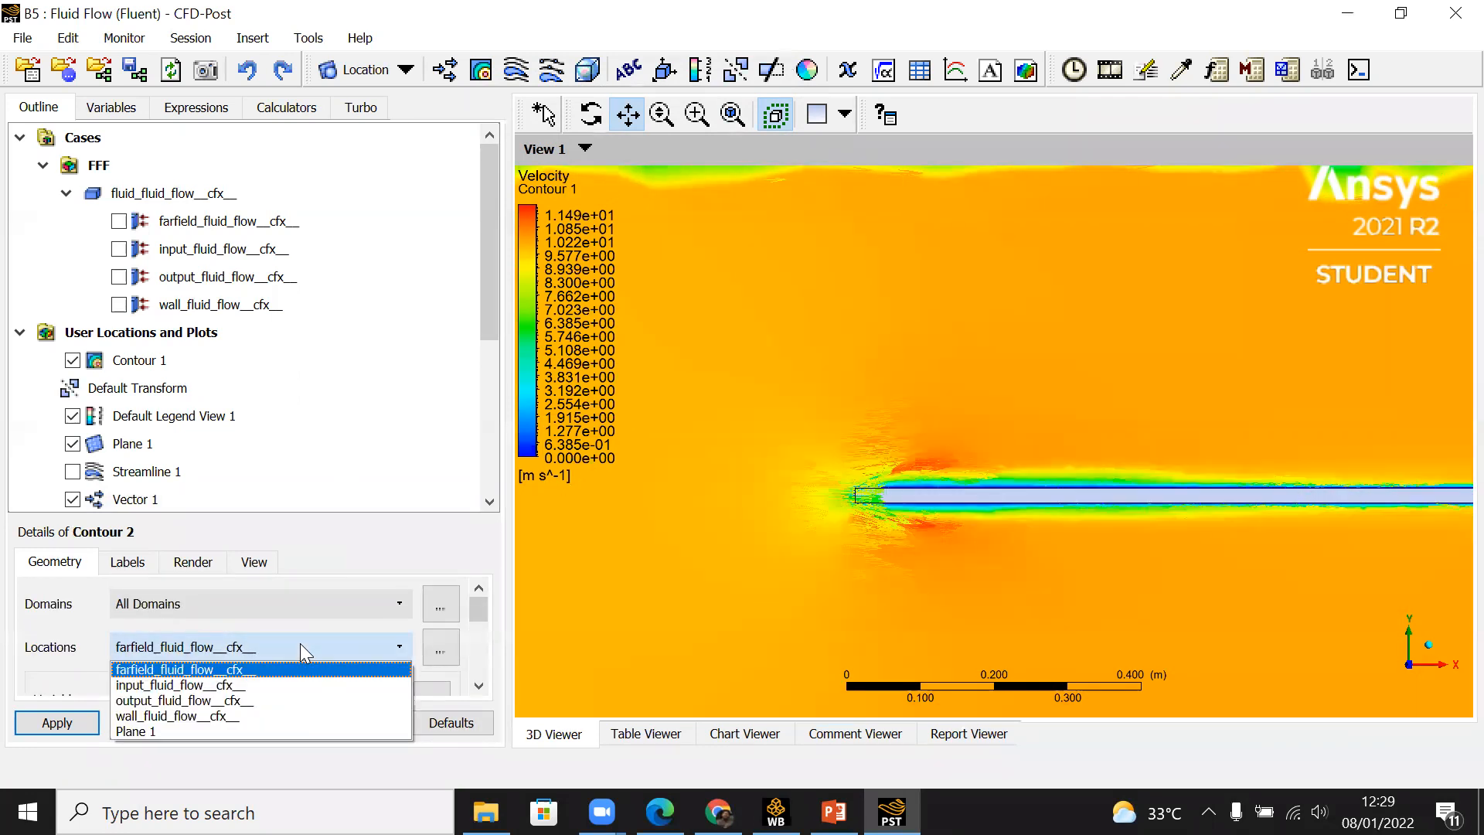
{"action": "left_click", "coordinate": [289, 730]}
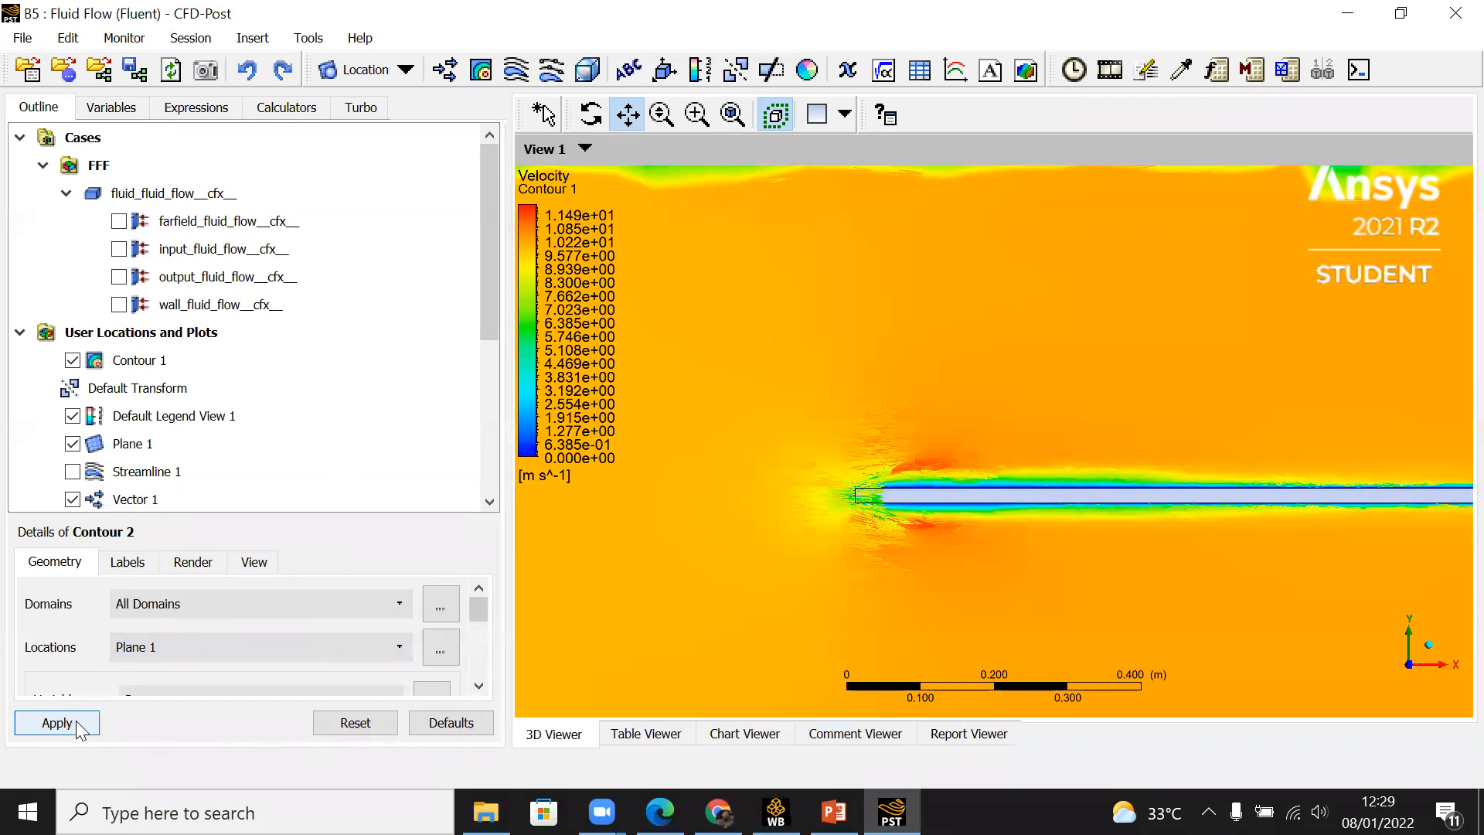
{"action": "left_click", "coordinate": [69, 717]}
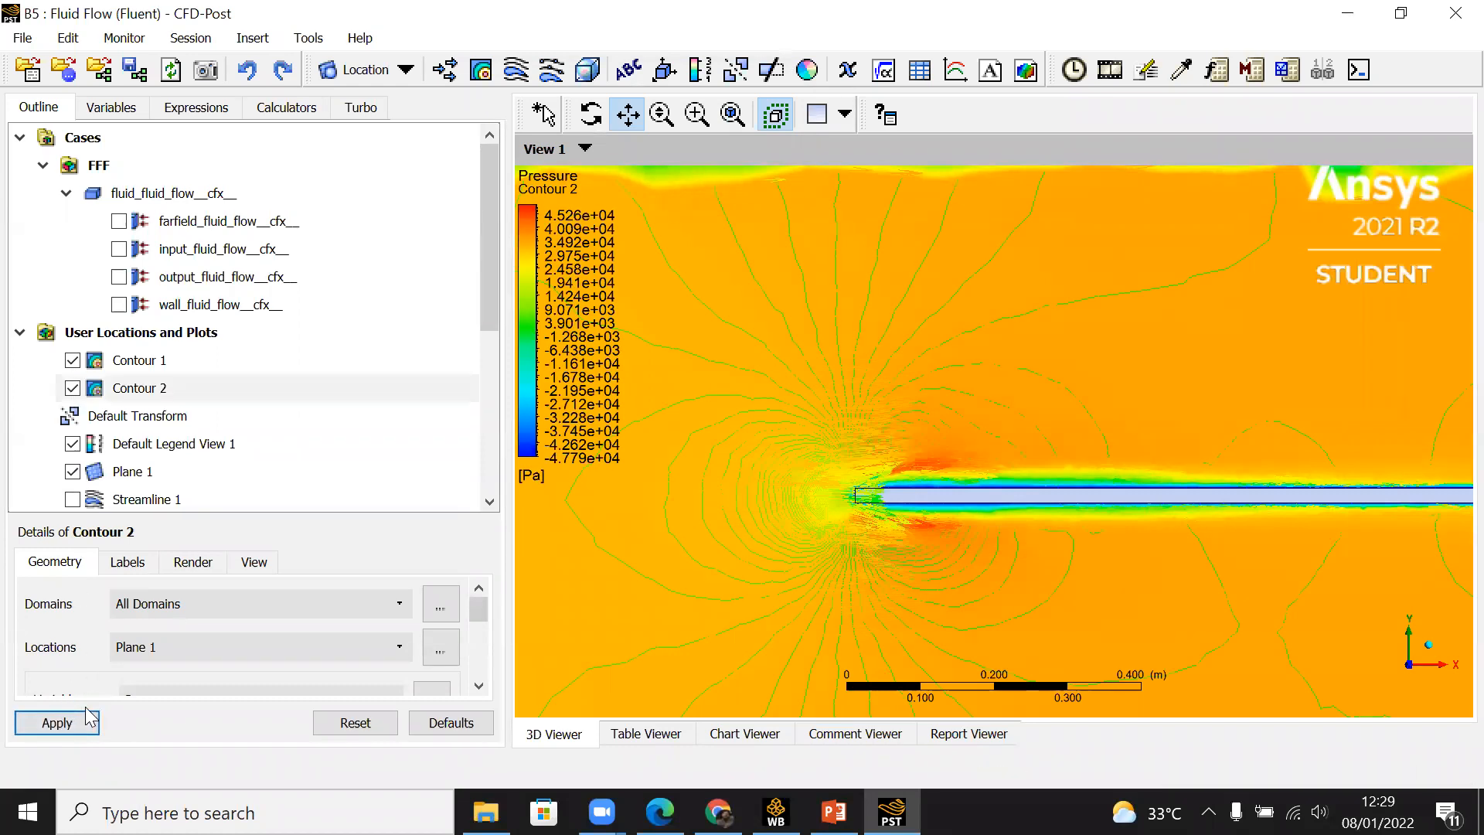
{"action": "left_click", "coordinate": [77, 366]}
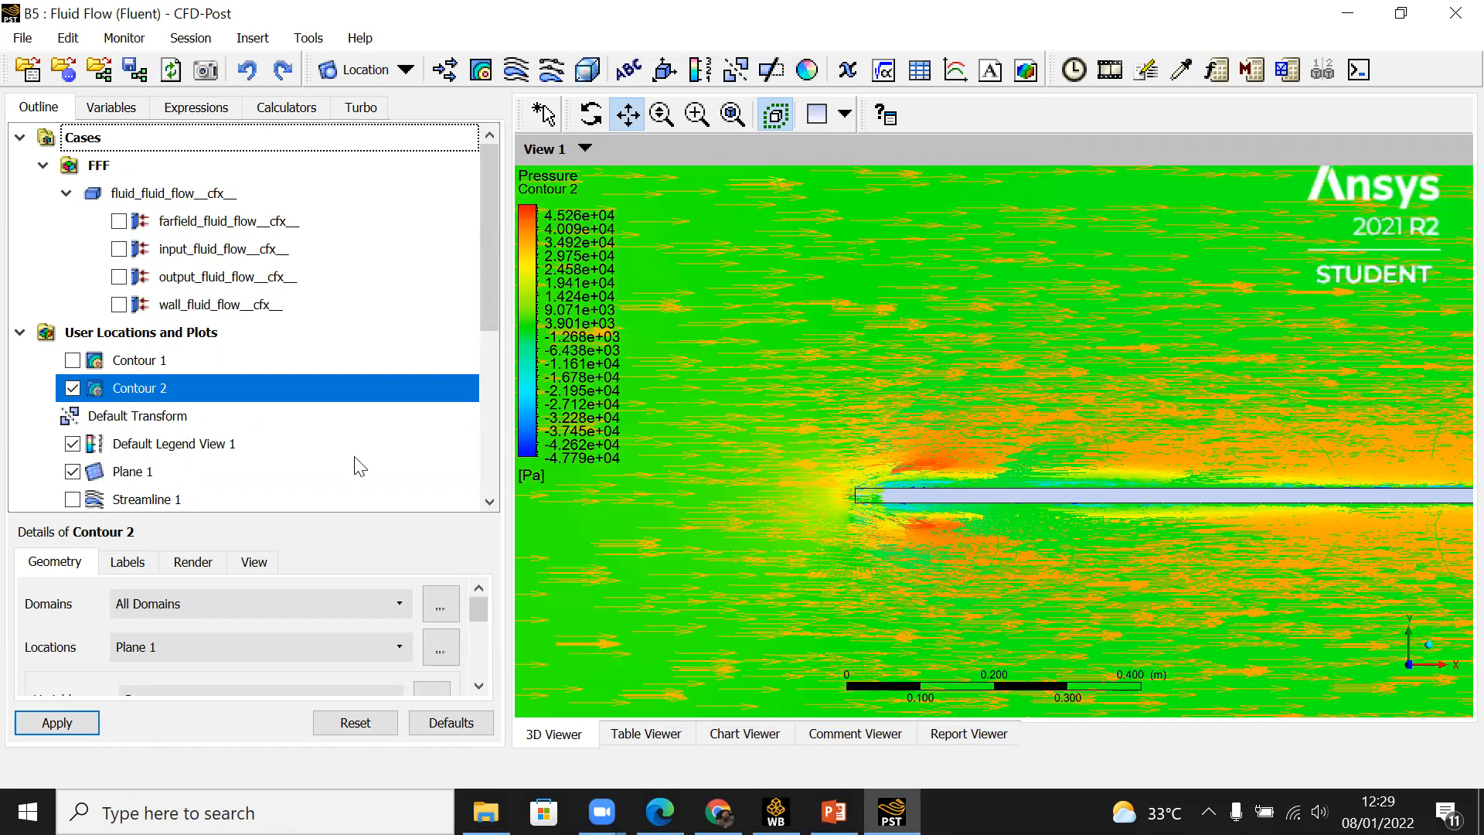
Step: Hide Vector 1 and examine the pressure contour around the plate's leading edge and along the whole plate
{"action": "left_click_drag", "start_coordinate": [487, 291], "coordinate": [494, 364]}
{"action": "left_click", "coordinate": [72, 388]}
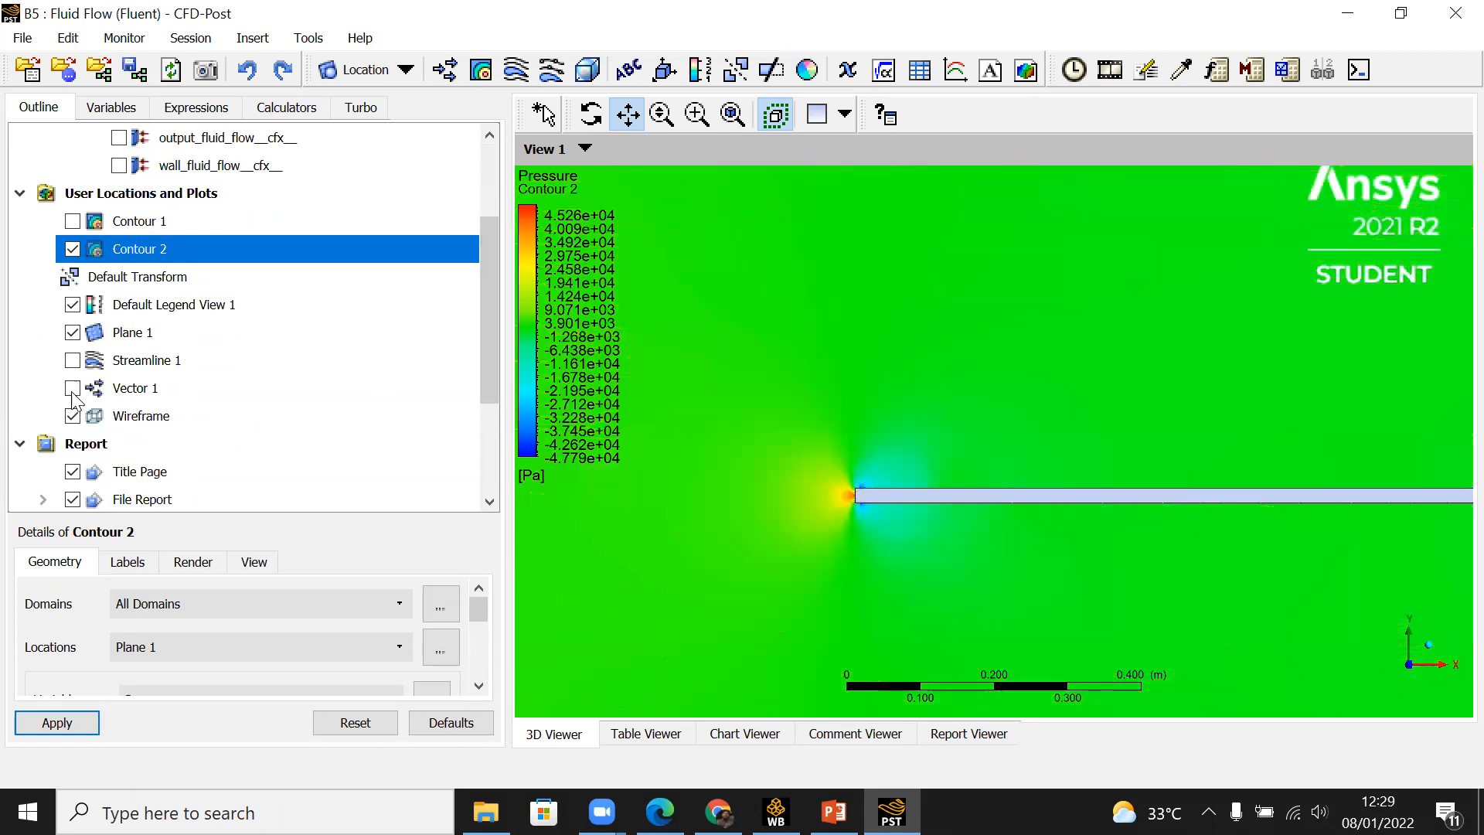
{"action": "scroll", "coordinate": [875, 454], "scroll_direction": "down", "scroll_amount": 5}
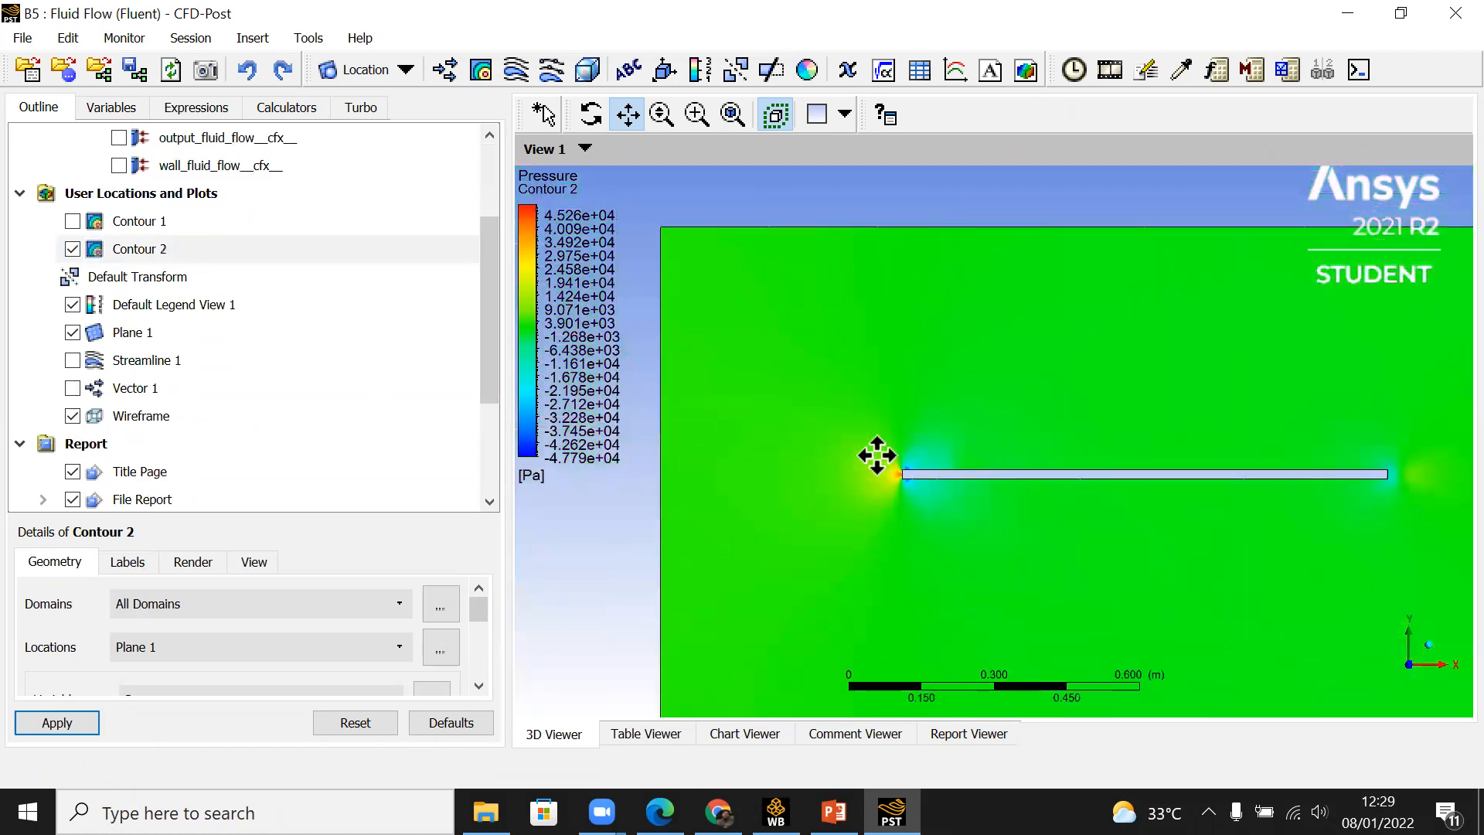
{"action": "scroll", "coordinate": [878, 455], "scroll_direction": "up", "scroll_amount": 8}
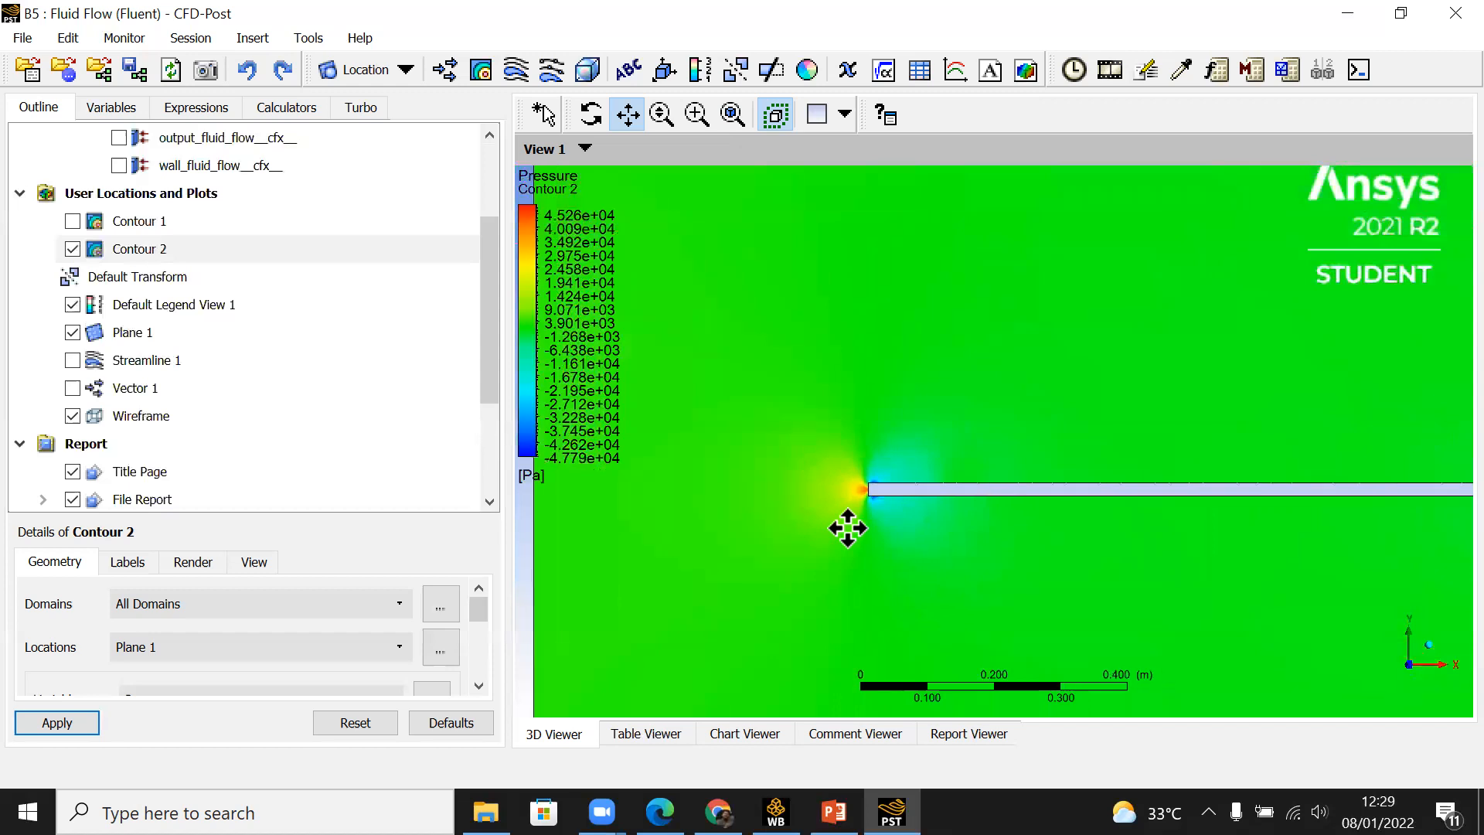
{"action": "scroll", "coordinate": [848, 529], "scroll_direction": "up", "scroll_amount": 4}
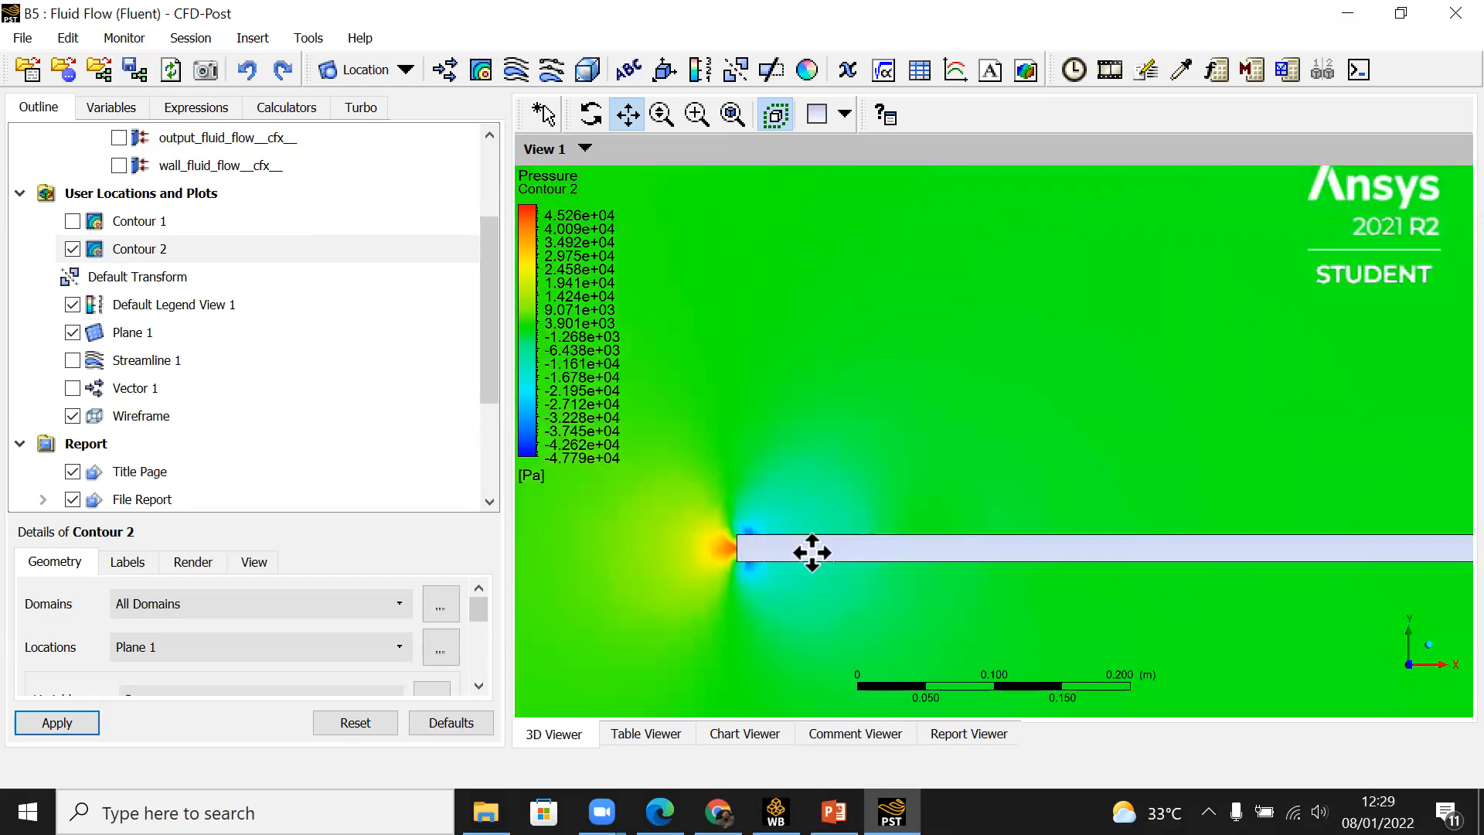
{"action": "scroll", "coordinate": [808, 544], "scroll_direction": "down", "scroll_amount": 3}
{"action": "scroll", "coordinate": [800, 535], "scroll_direction": "down", "scroll_amount": 3}
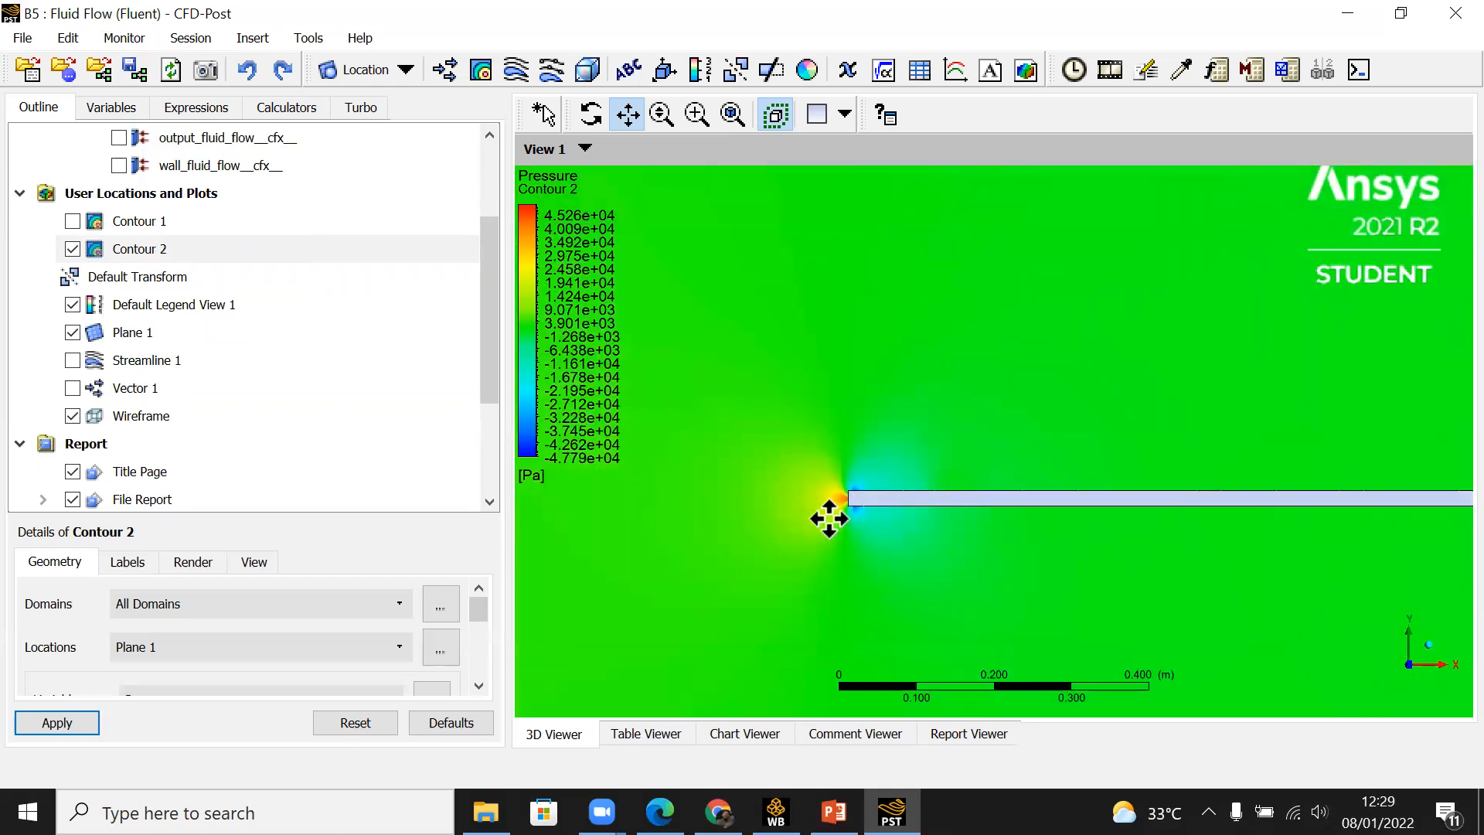
{"action": "scroll", "coordinate": [823, 526], "scroll_direction": "up", "scroll_amount": 2}
{"action": "scroll", "coordinate": [804, 552], "scroll_direction": "up", "scroll_amount": 3}
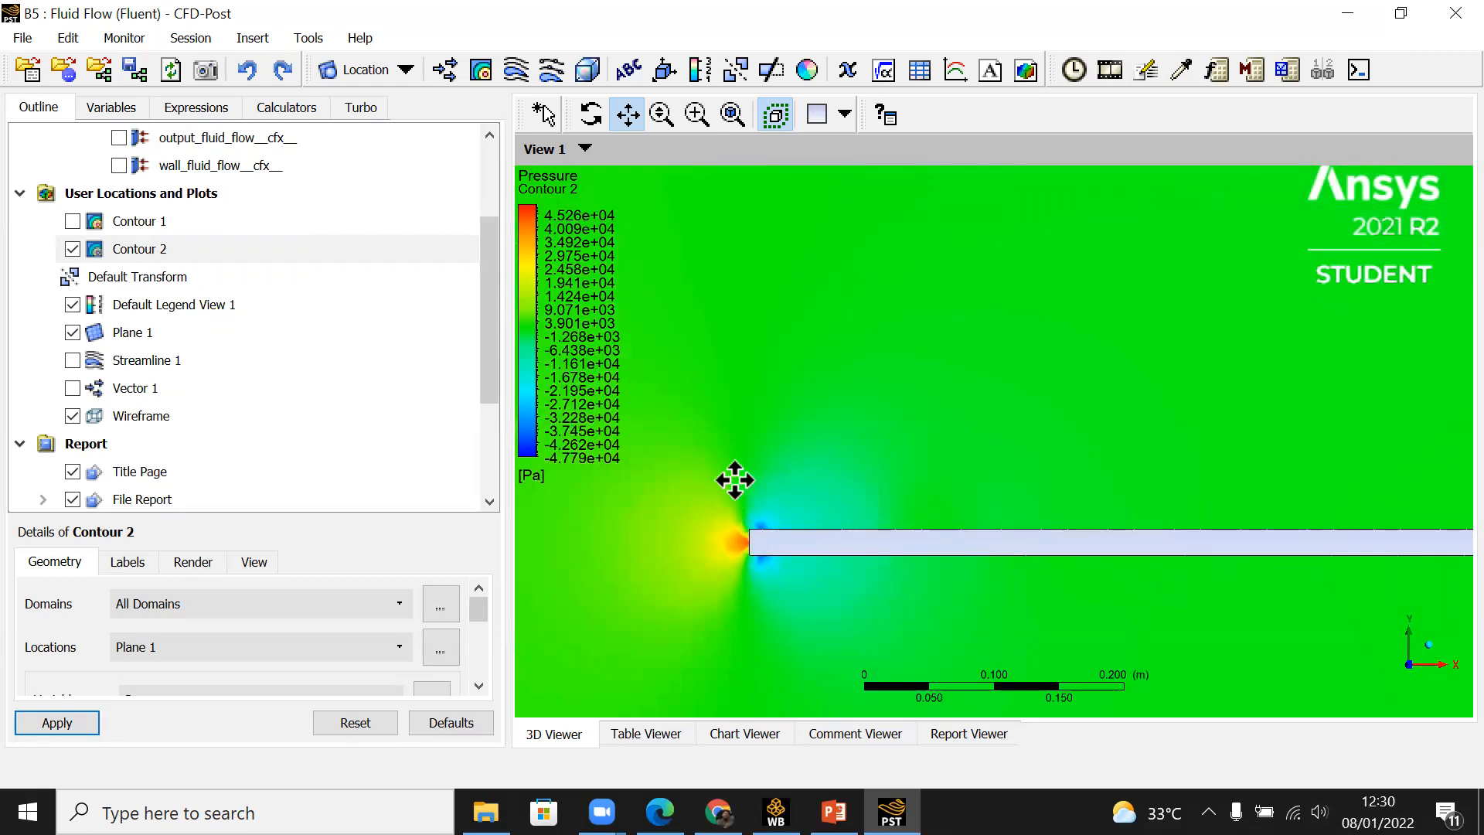
{"action": "scroll", "coordinate": [974, 491], "scroll_direction": "down", "scroll_amount": 5}
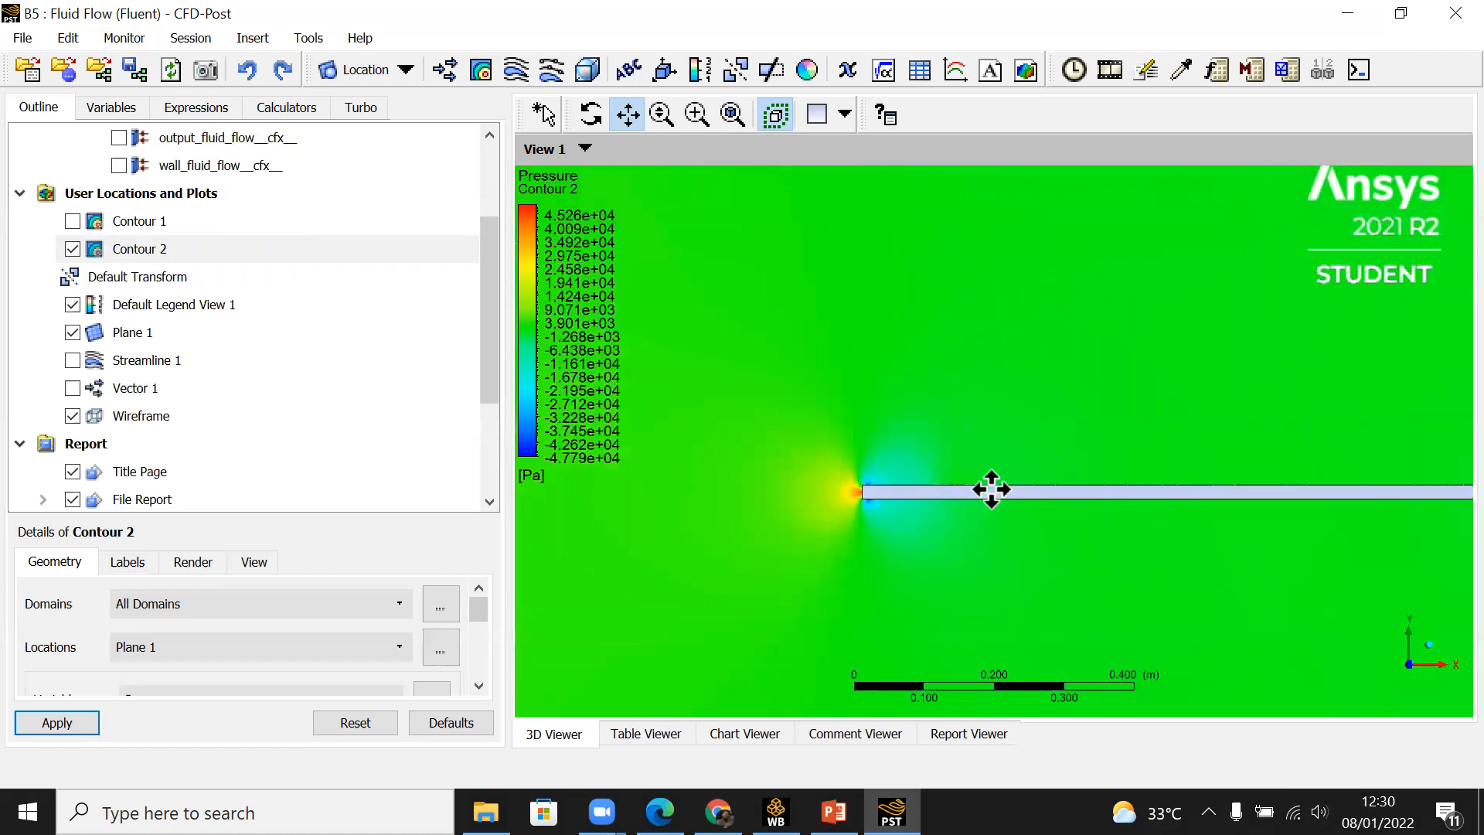
{"action": "scroll", "coordinate": [994, 495], "scroll_direction": "down", "scroll_amount": 2}
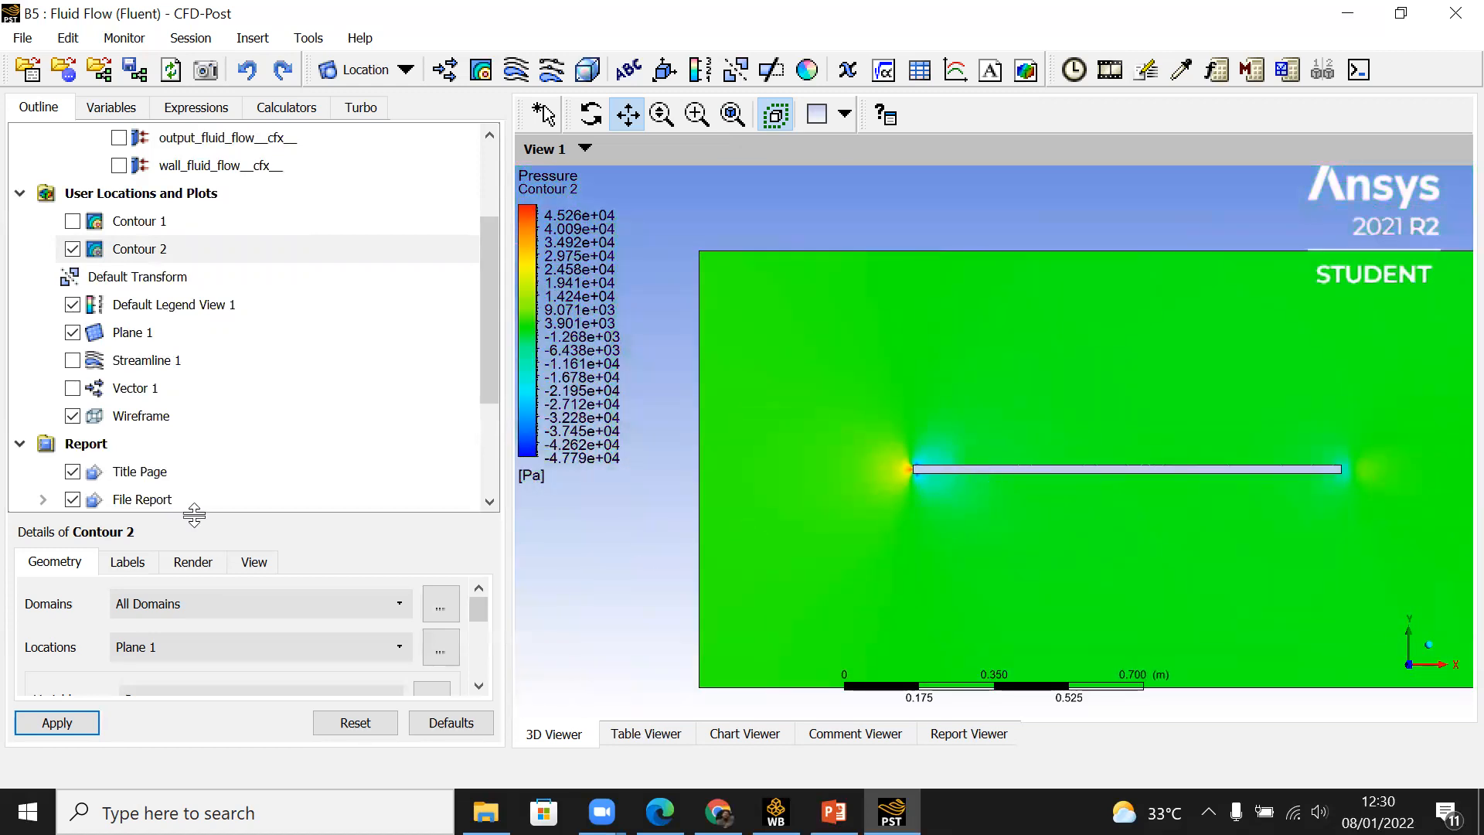
Step: Show Contour 1 in place of Contour 2 and examine the velocity boundary layer along the plate
{"action": "left_click", "coordinate": [72, 222]}
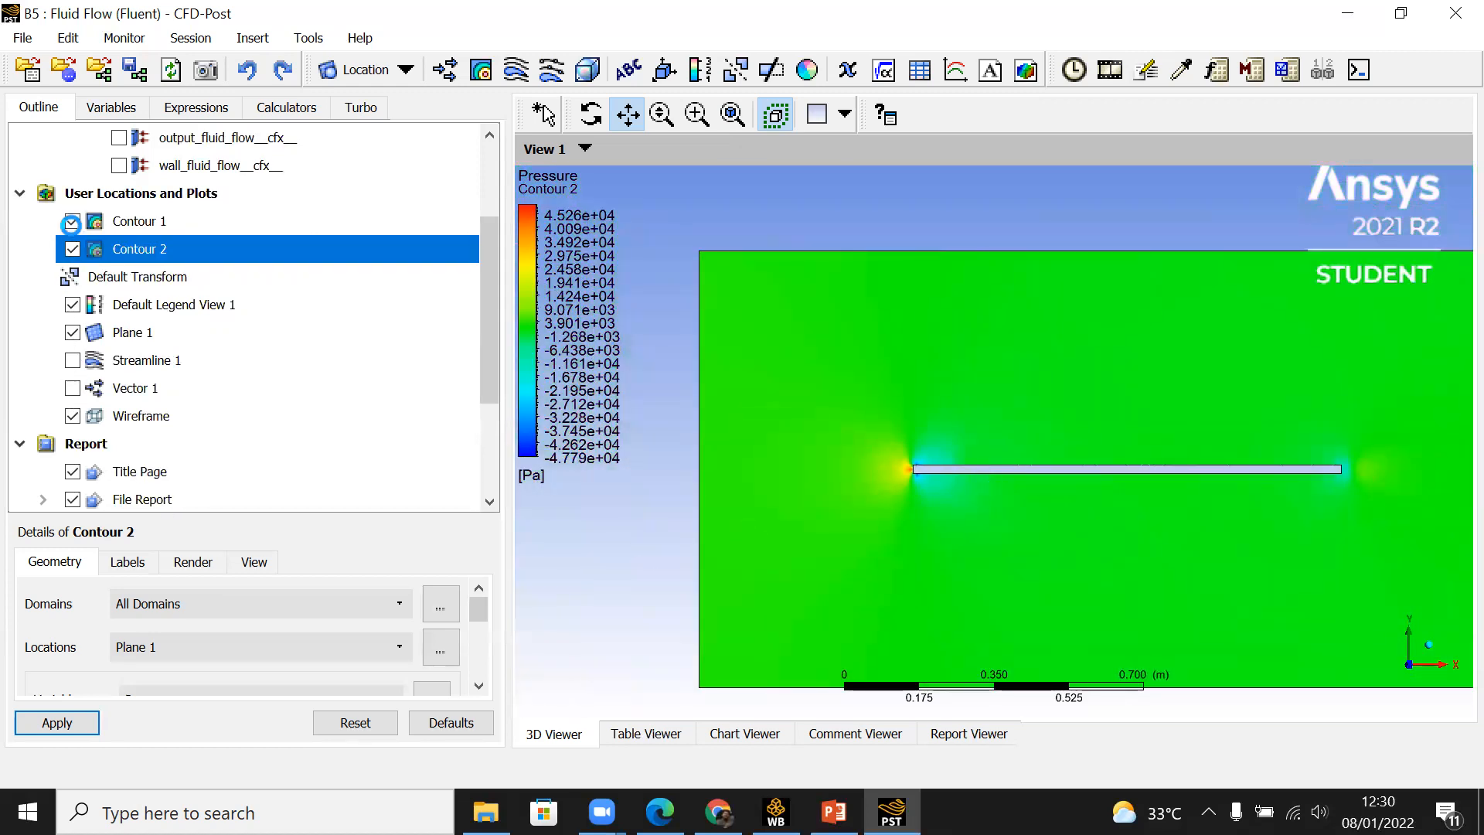
{"action": "scroll", "coordinate": [927, 495], "scroll_direction": "up", "scroll_amount": 2}
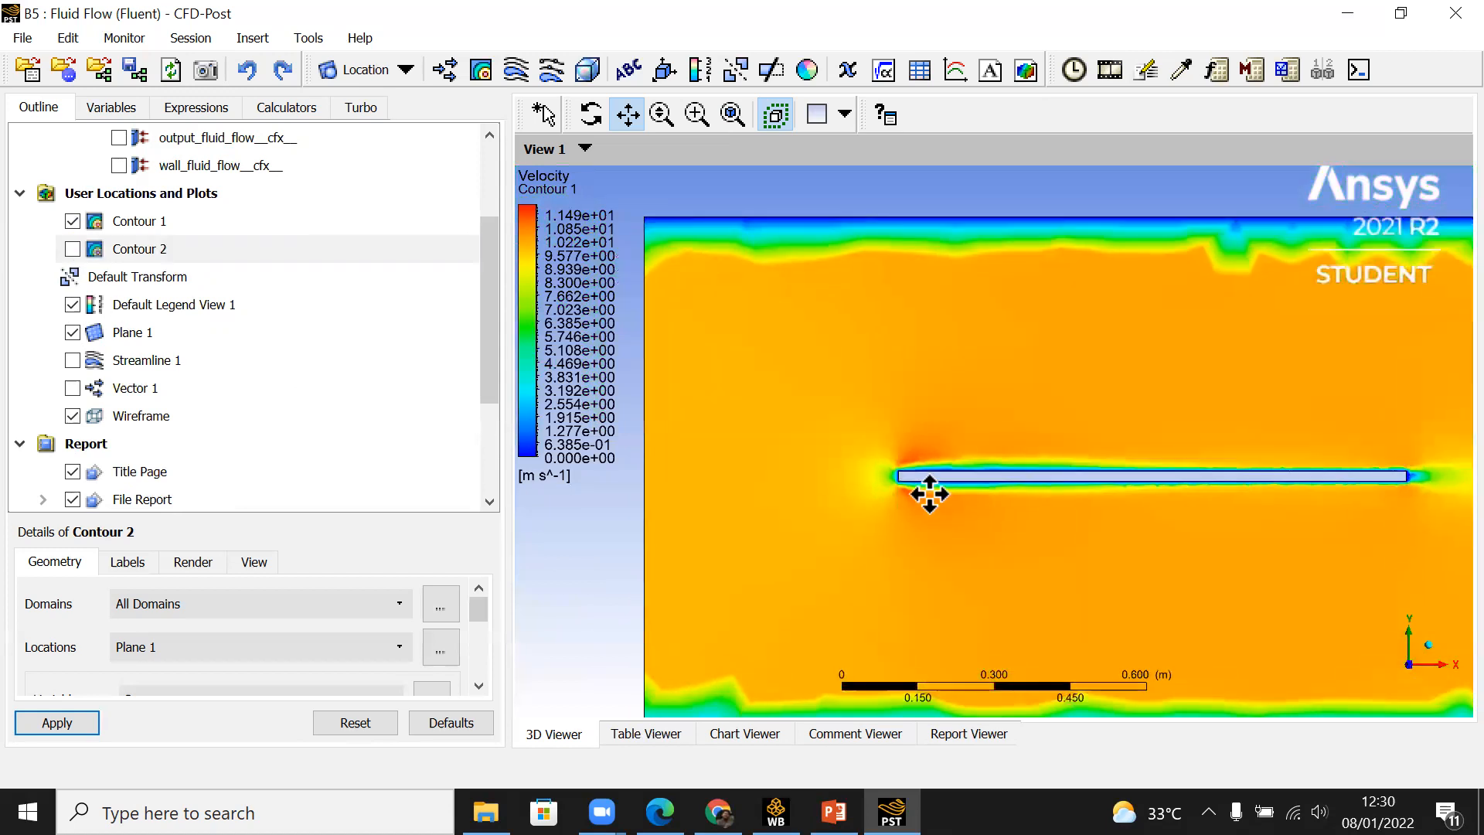
{"action": "scroll", "coordinate": [924, 499], "scroll_direction": "down", "scroll_amount": 3}
{"action": "scroll", "coordinate": [922, 501], "scroll_direction": "down", "scroll_amount": 1}
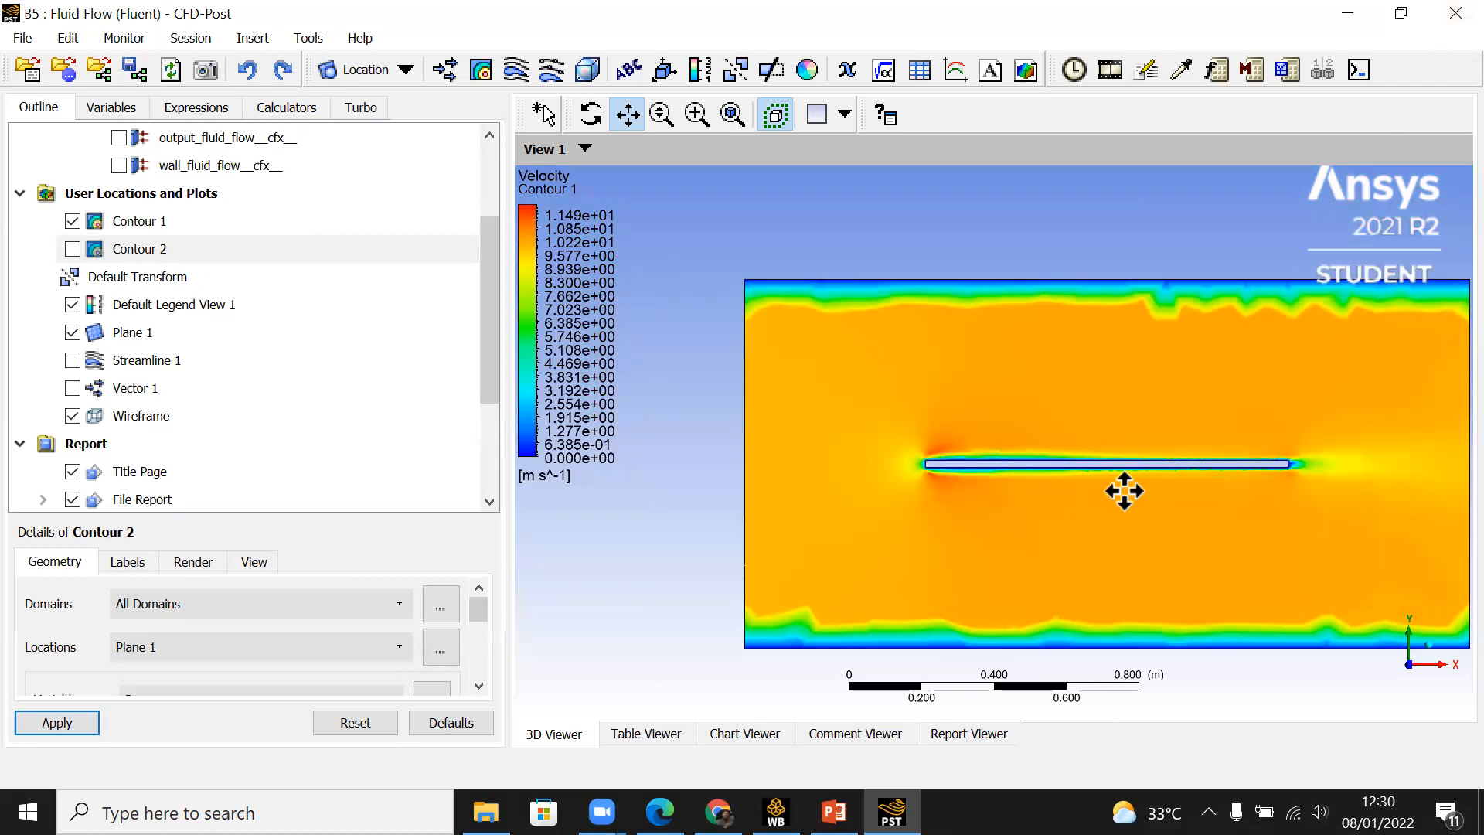
{"action": "scroll", "coordinate": [1125, 492], "scroll_direction": "up", "scroll_amount": 5}
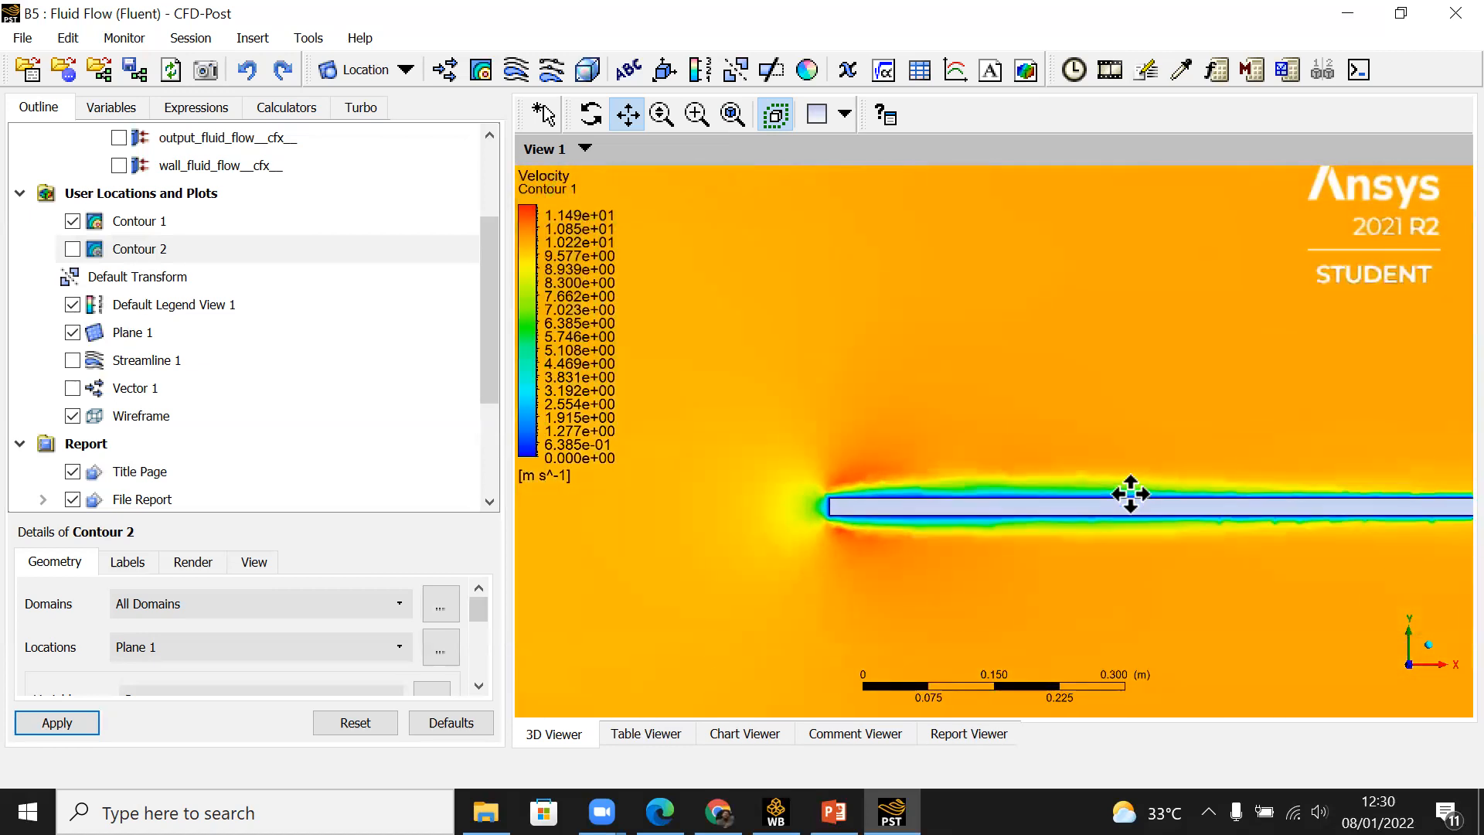
{"action": "scroll", "coordinate": [1129, 493], "scroll_direction": "up", "scroll_amount": 3}
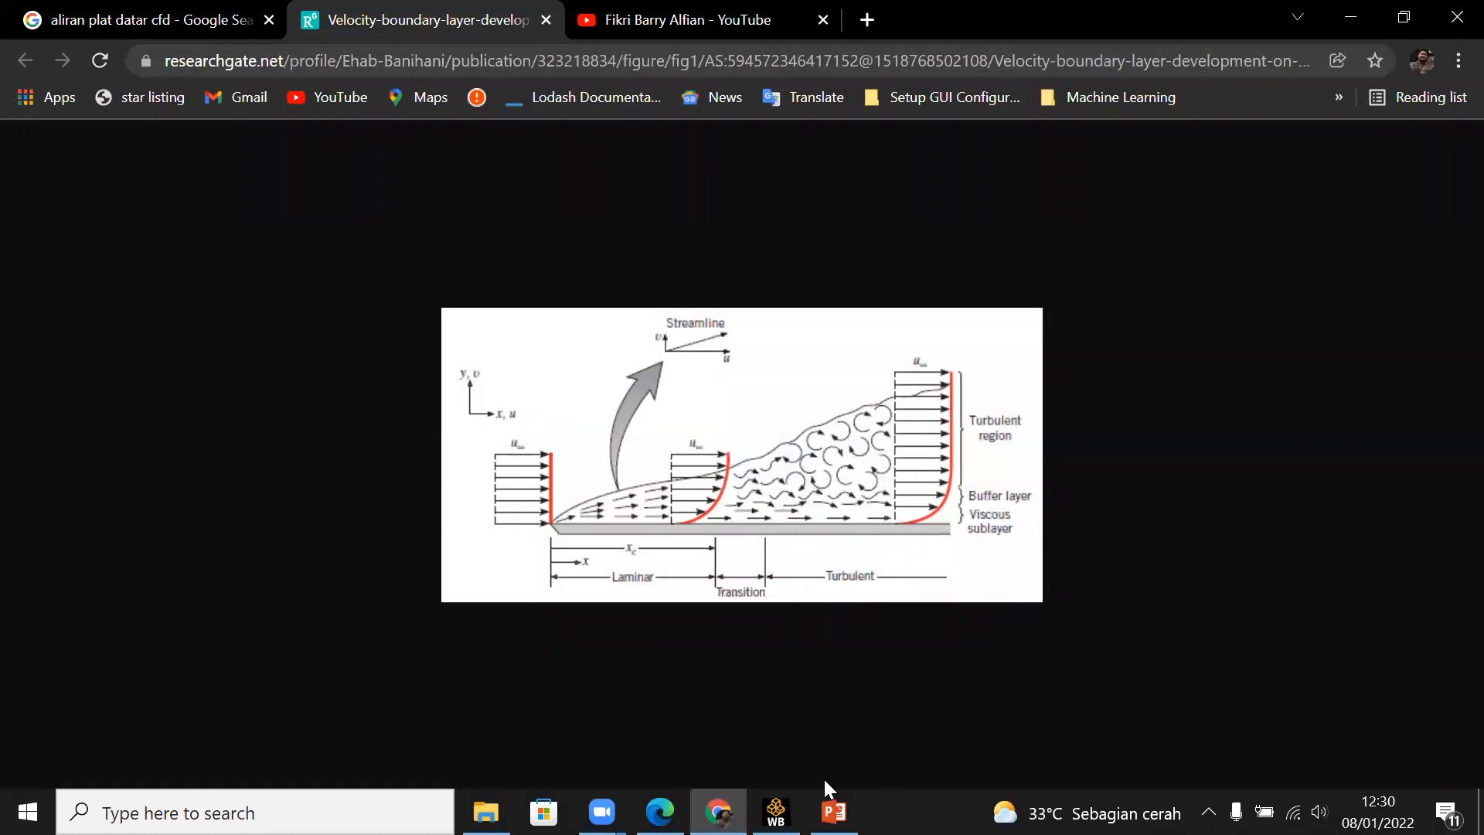
Step: Switch to Workbench and transfer the Fluid Flow (Fluent) solution data to a new Static Structural system
{"action": "left_click", "coordinate": [775, 812]}
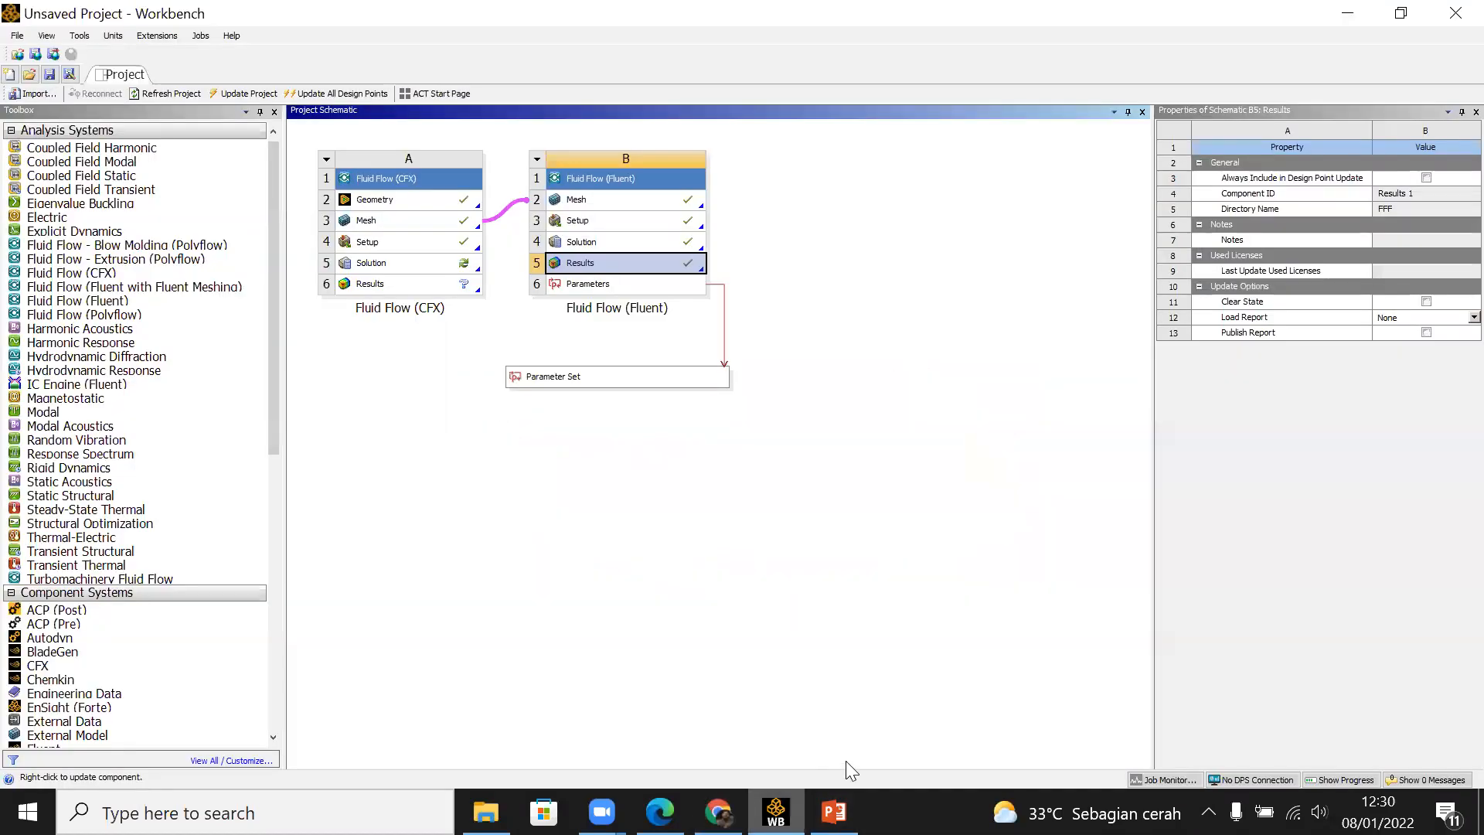
{"action": "left_click", "coordinate": [893, 466]}
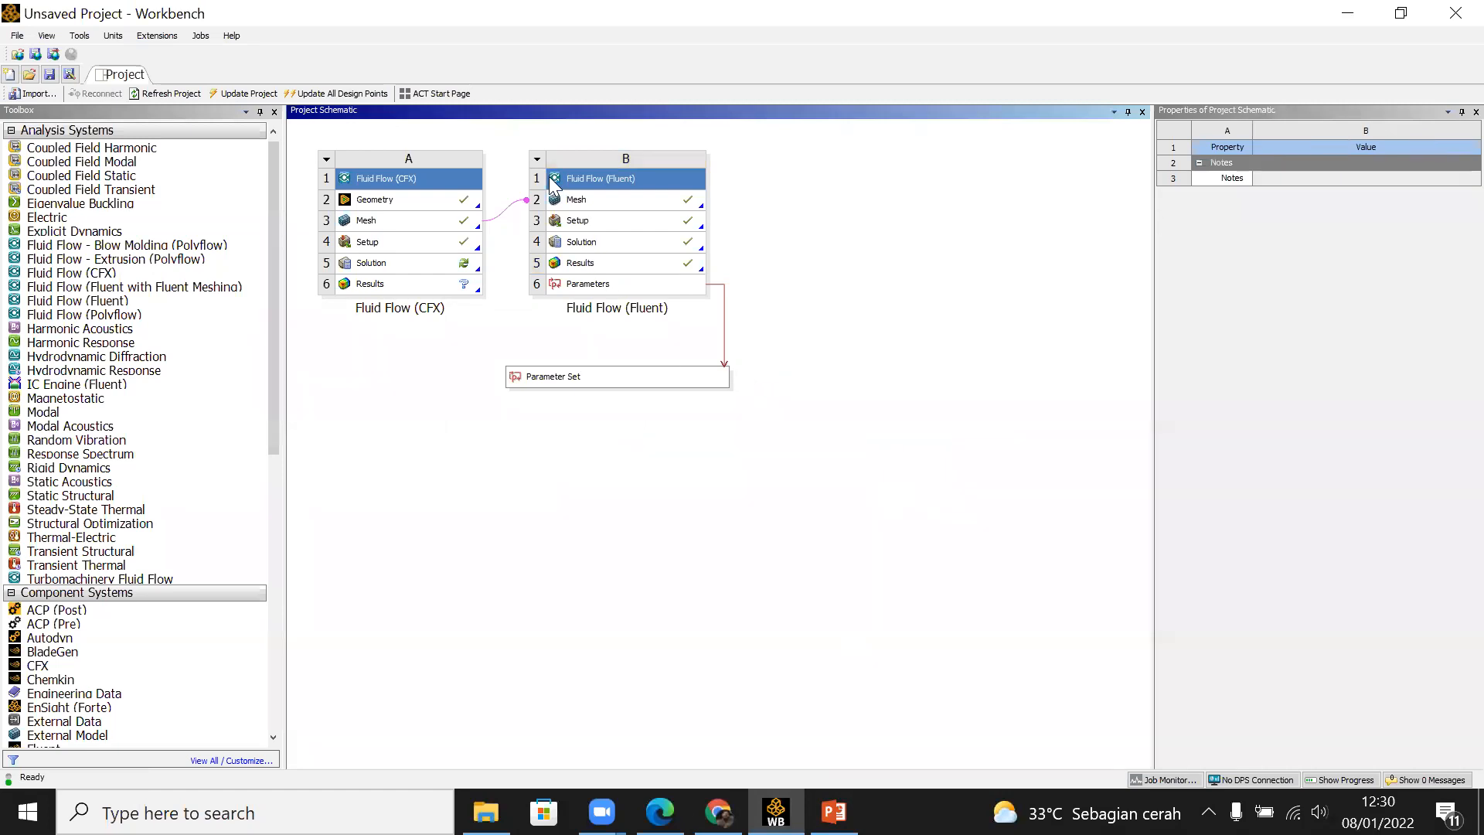
{"action": "left_click", "coordinate": [637, 244]}
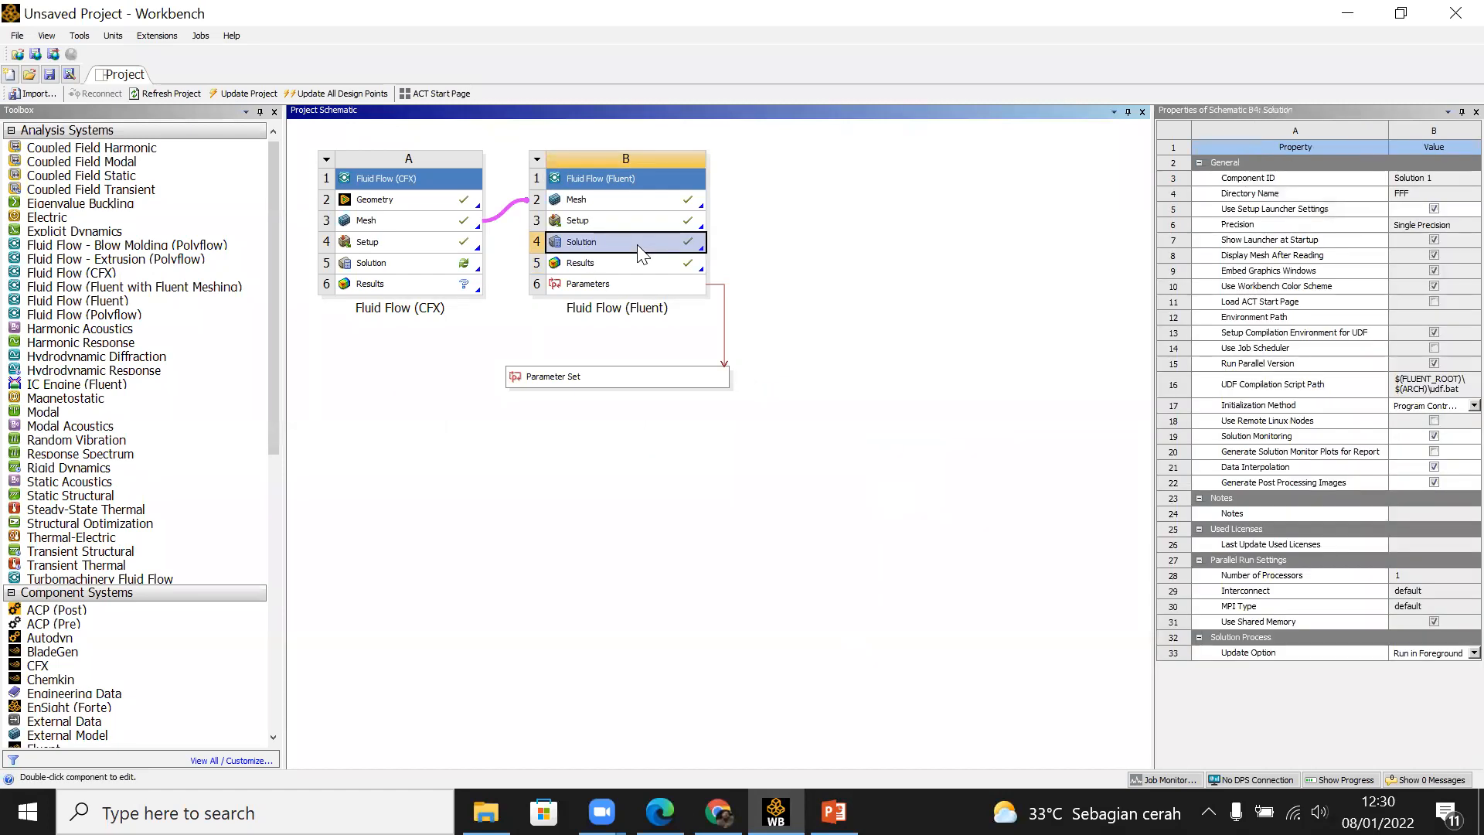
{"action": "right_click", "coordinate": [637, 244]}
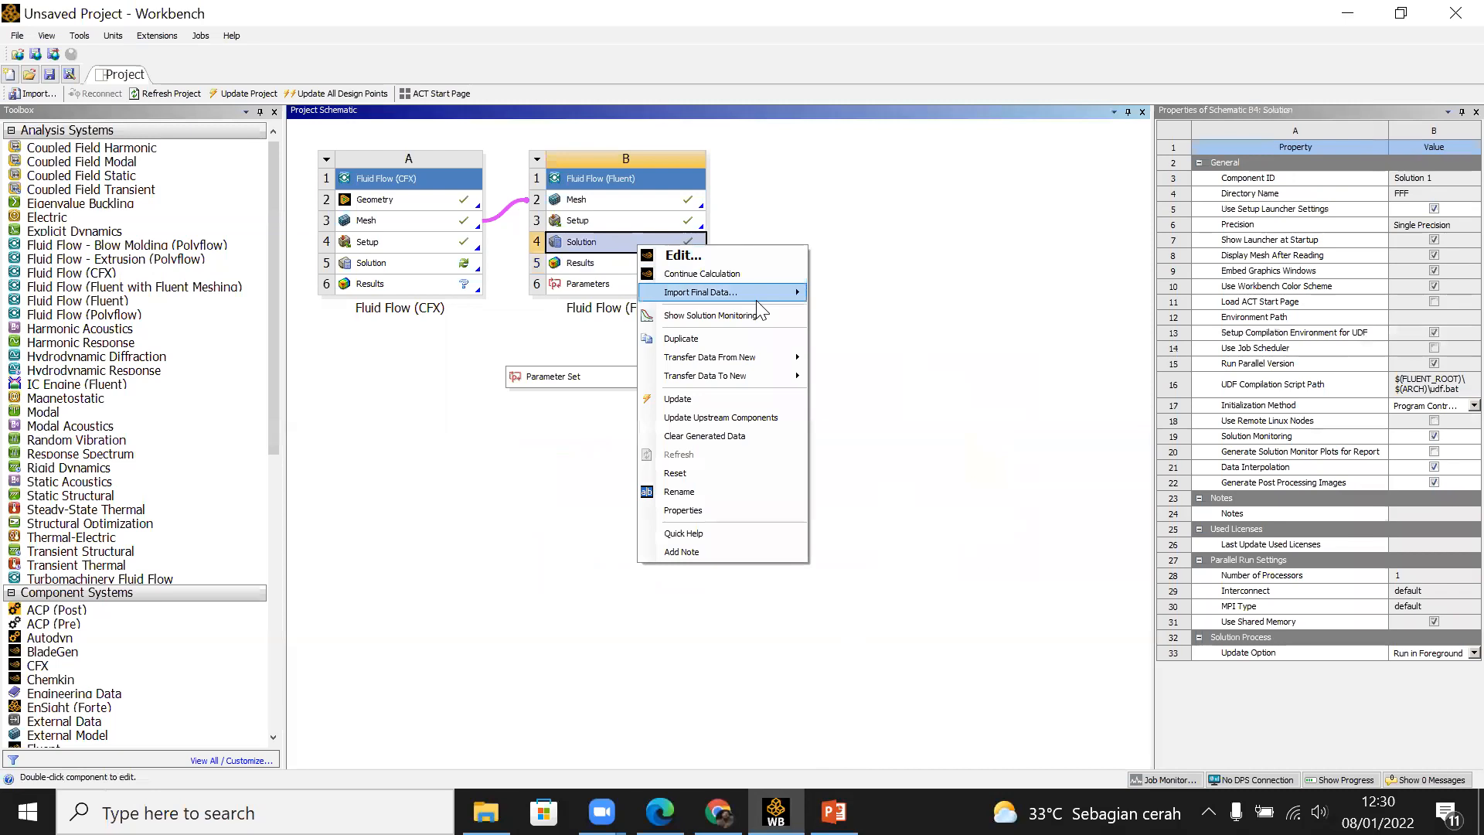
{"action": "mouse_move", "coordinate": [756, 360]}
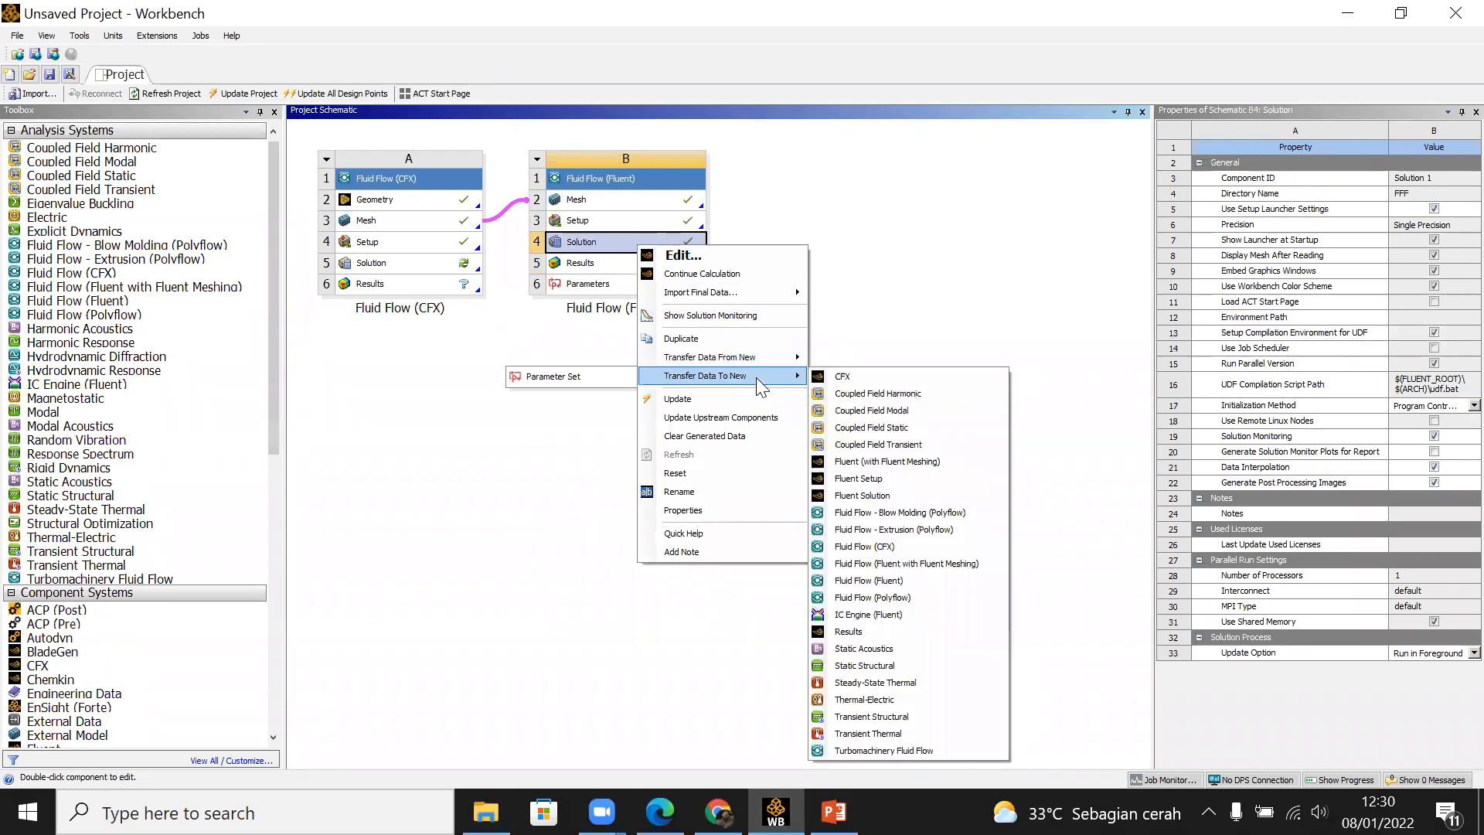
{"action": "left_click", "coordinate": [918, 663]}
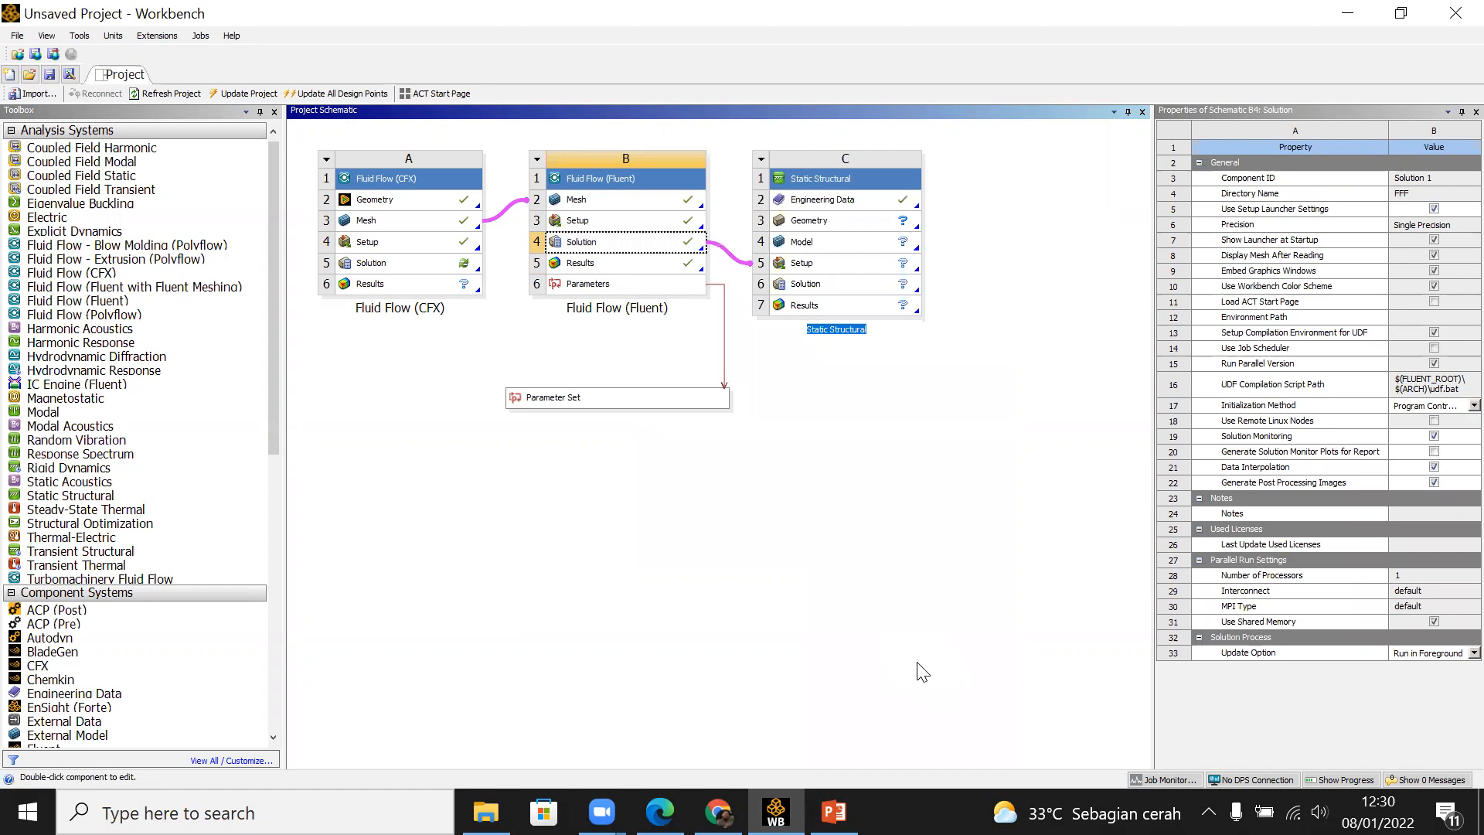
Step: Open the Static Structural setup in Mechanical, view its Geometry and Imported Load entries, and return to Workbench
{"action": "left_click", "coordinate": [858, 269]}
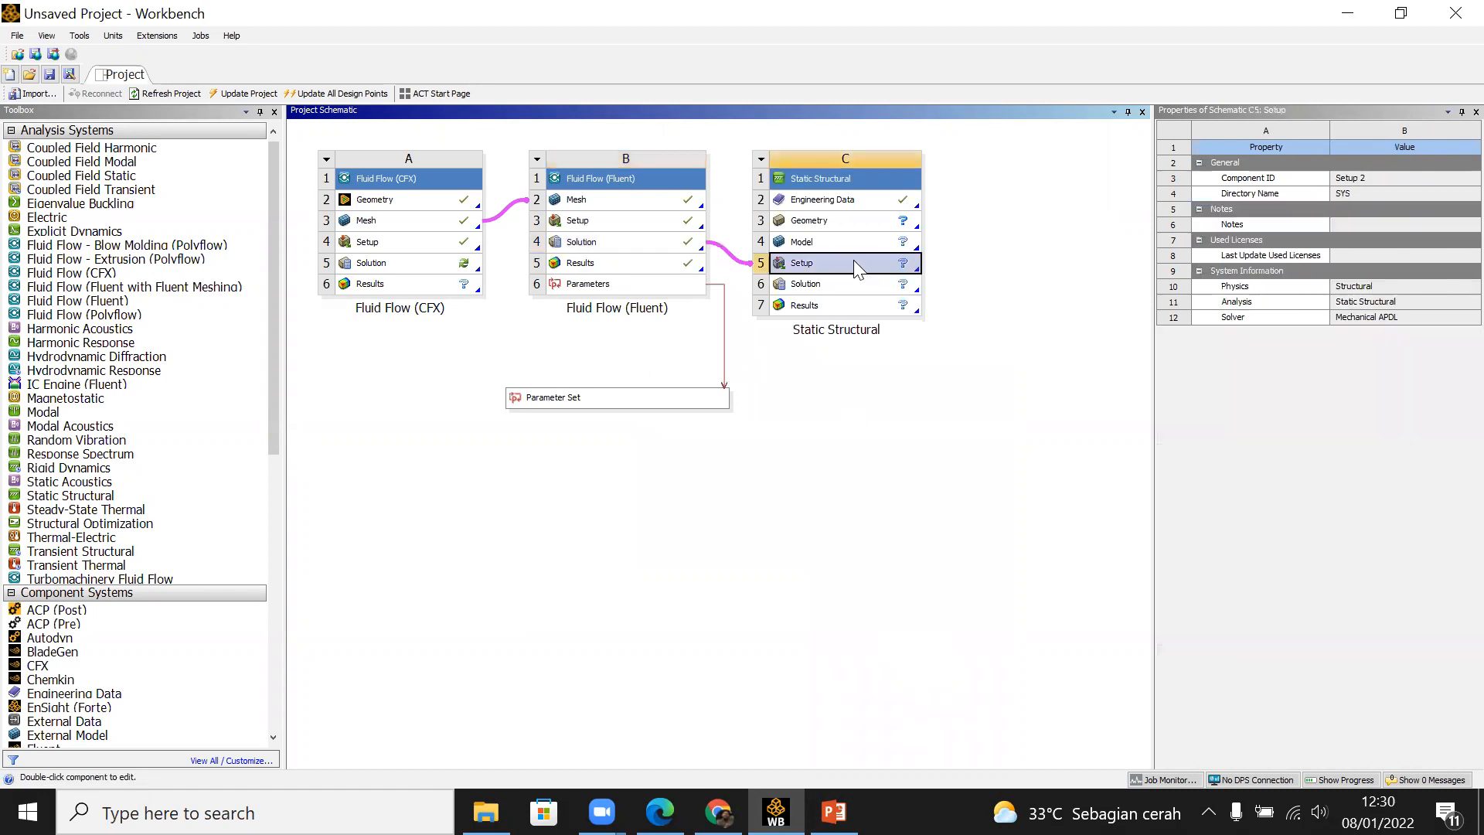
{"action": "double_click", "coordinate": [853, 260]}
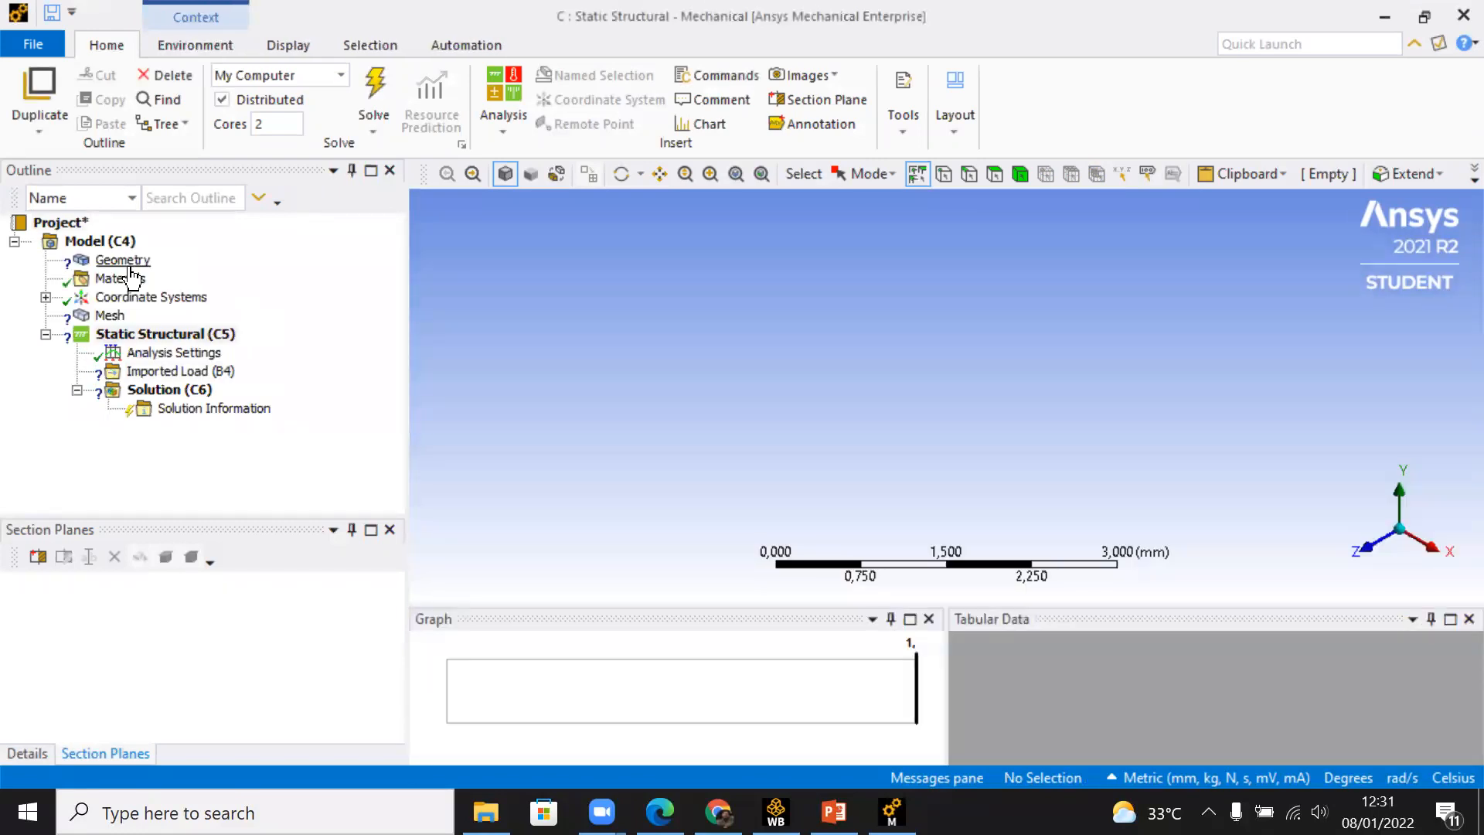
{"action": "left_click", "coordinate": [130, 267]}
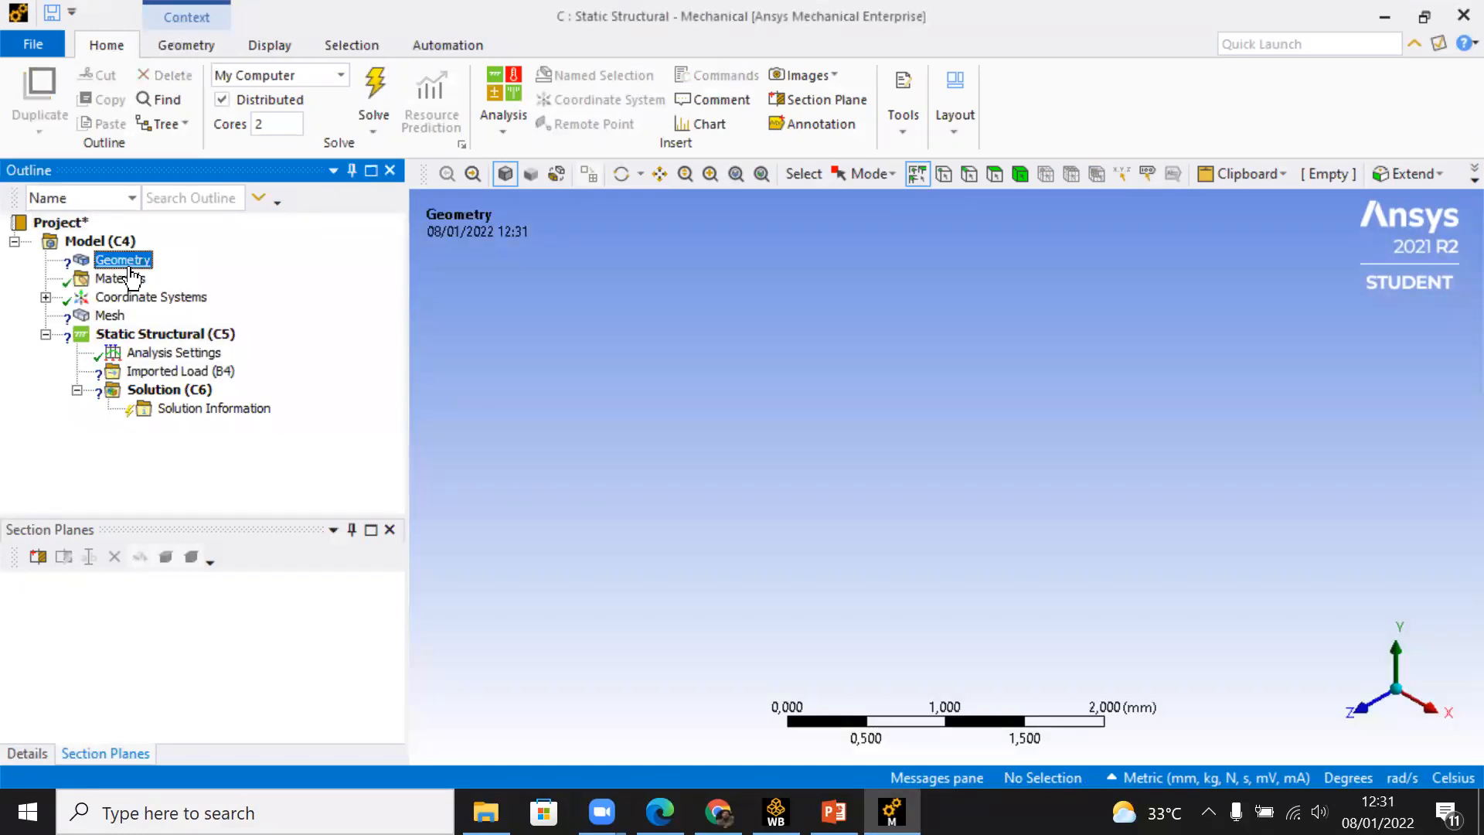
{"action": "left_click", "coordinate": [197, 372]}
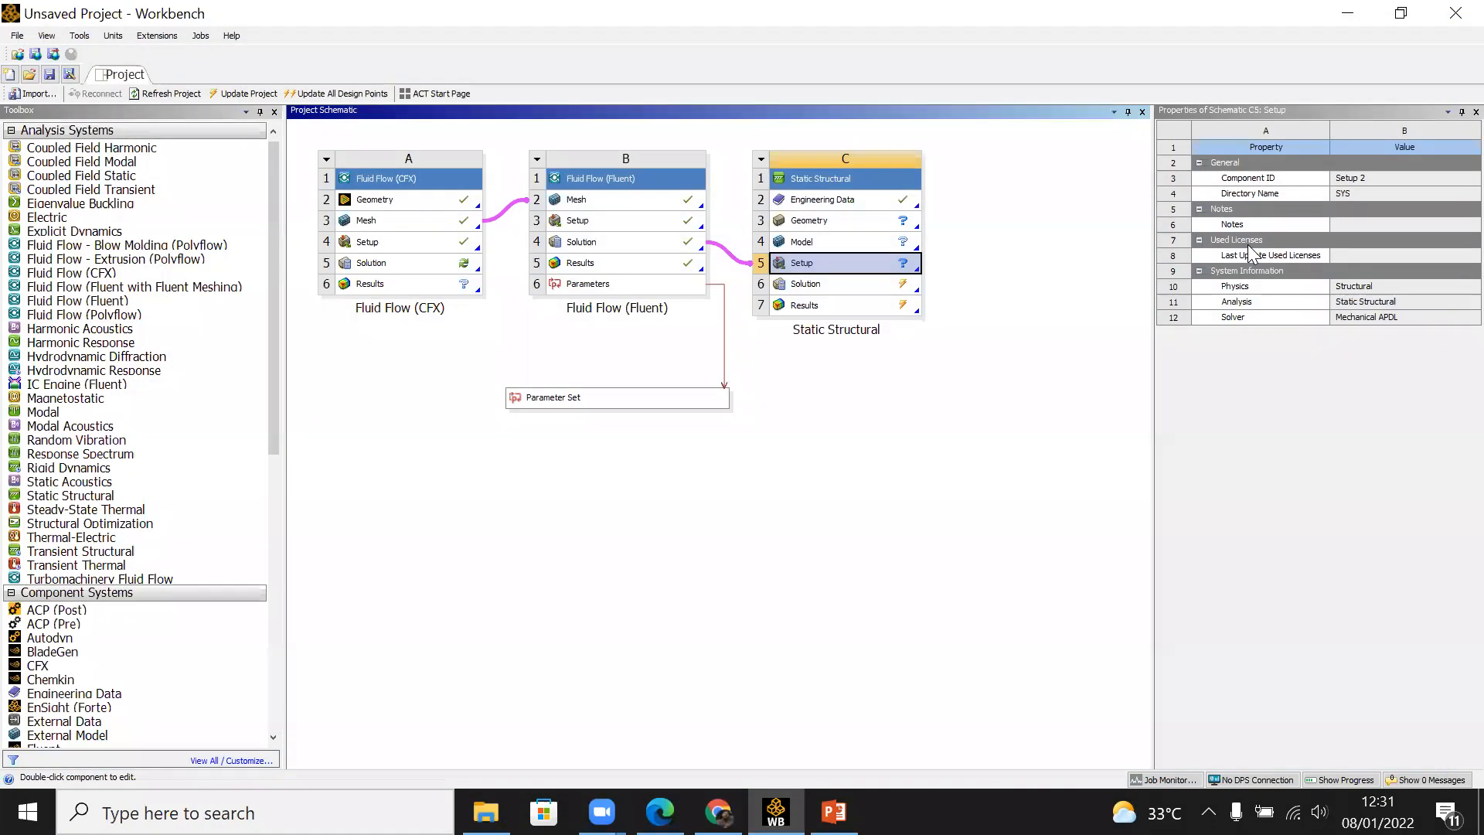
Step: Open the Fluid Flow (CFX) geometry in DesignModeler, unsuppress the Solid body, and close DesignModeler
{"action": "double_click", "coordinate": [383, 199]}
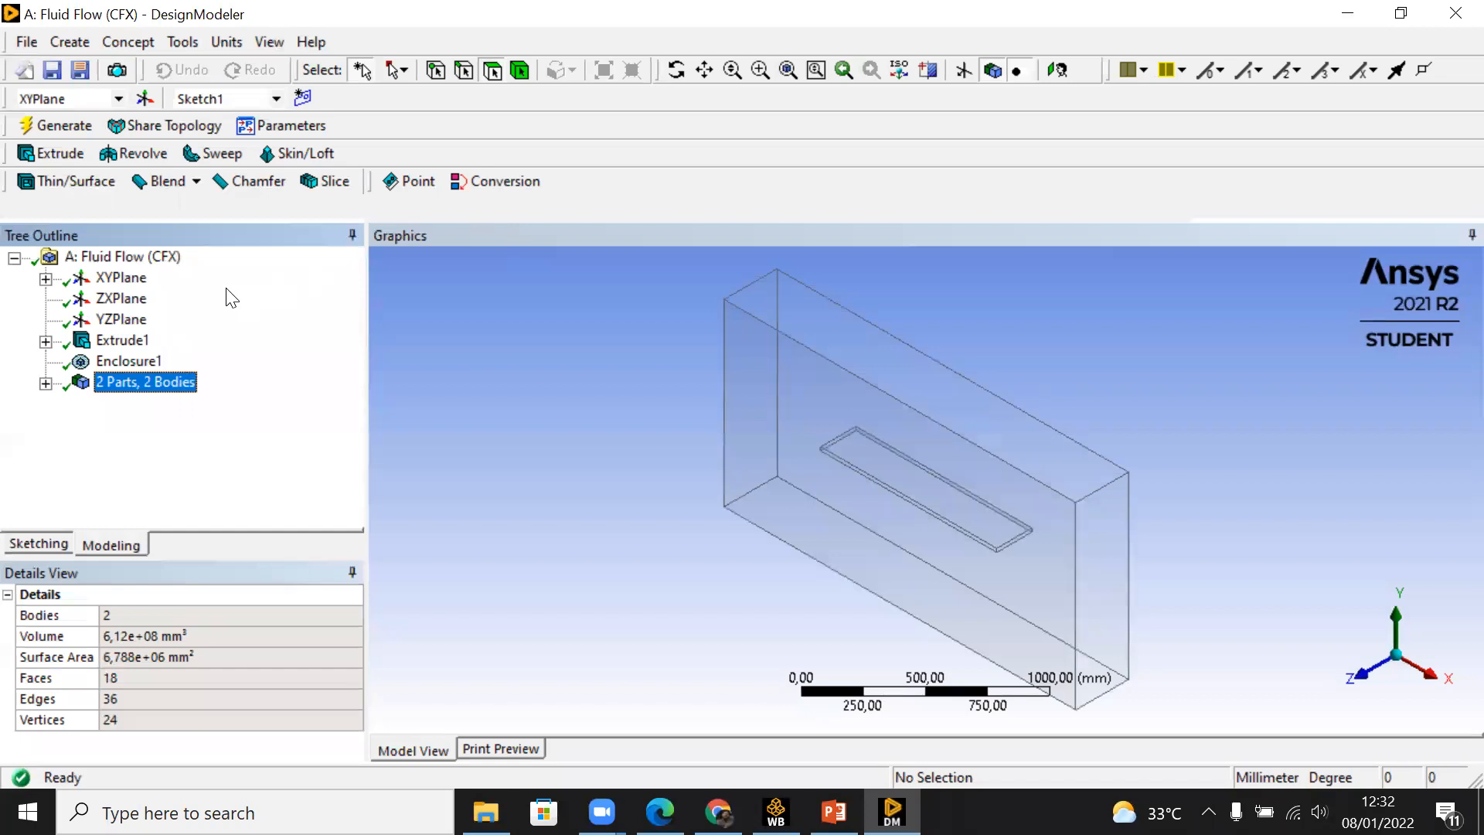
{"action": "left_click", "coordinate": [47, 383]}
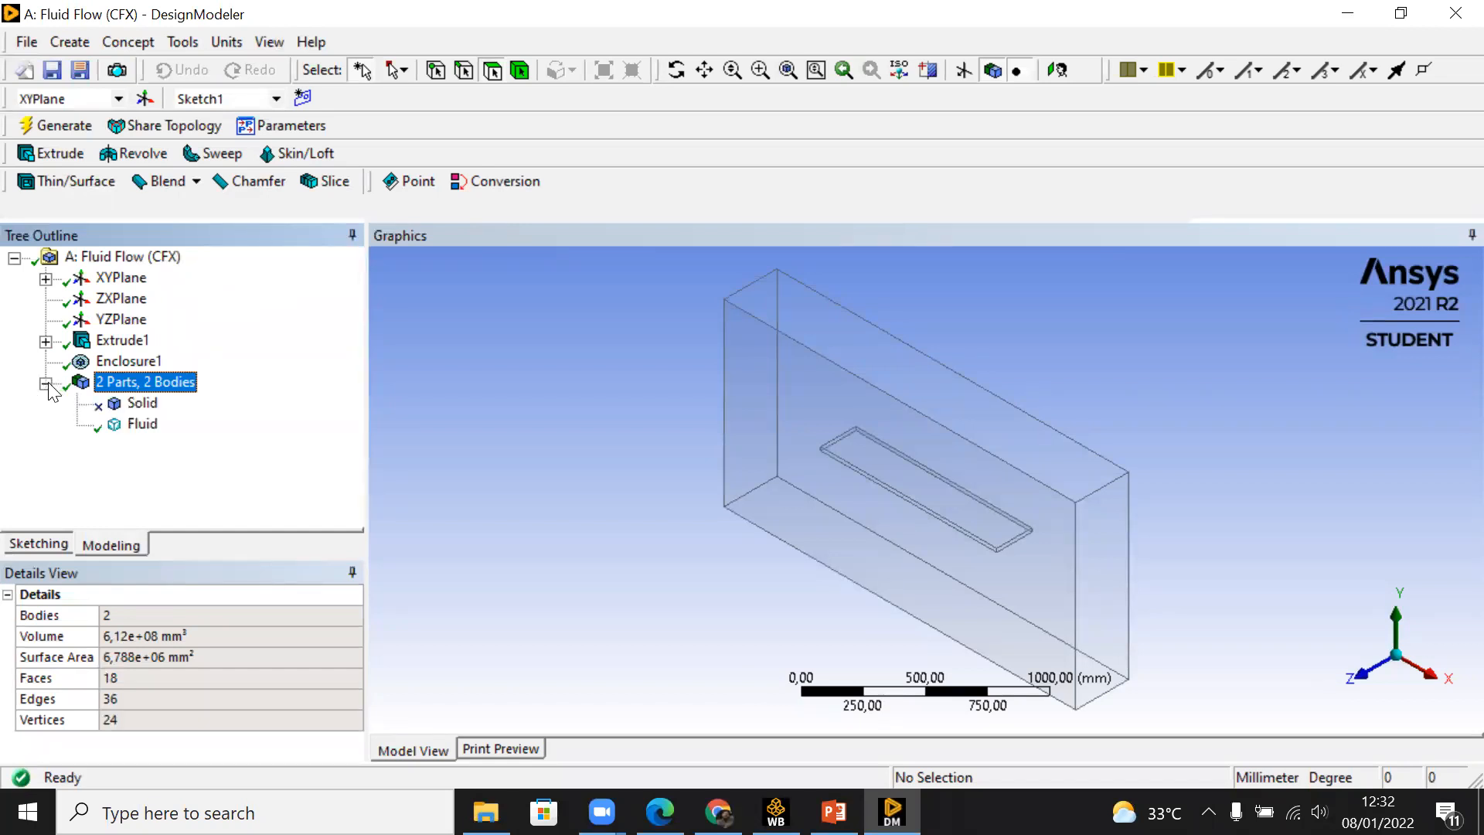
{"action": "left_click", "coordinate": [134, 405]}
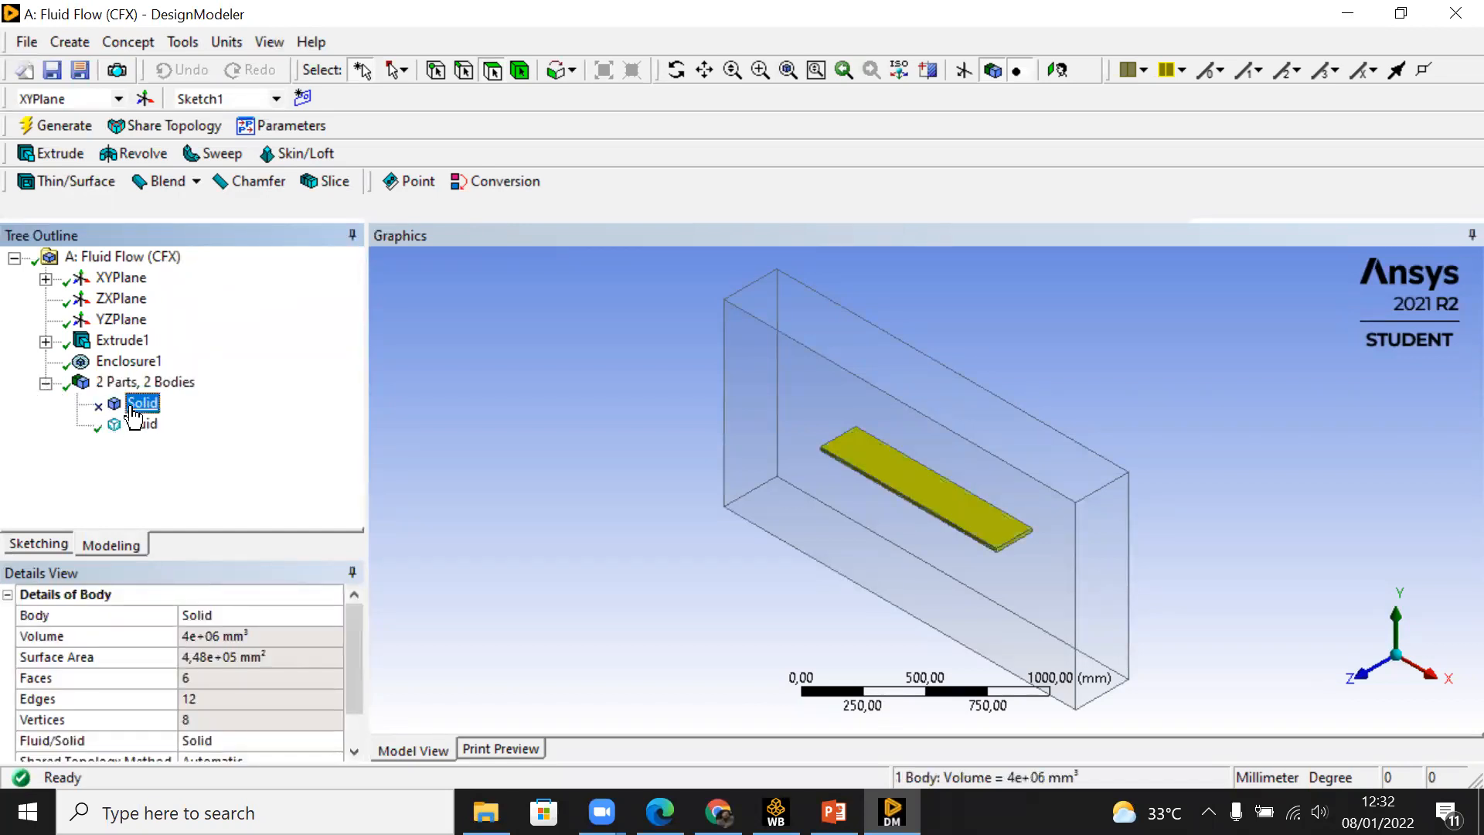
{"action": "right_click", "coordinate": [131, 407]}
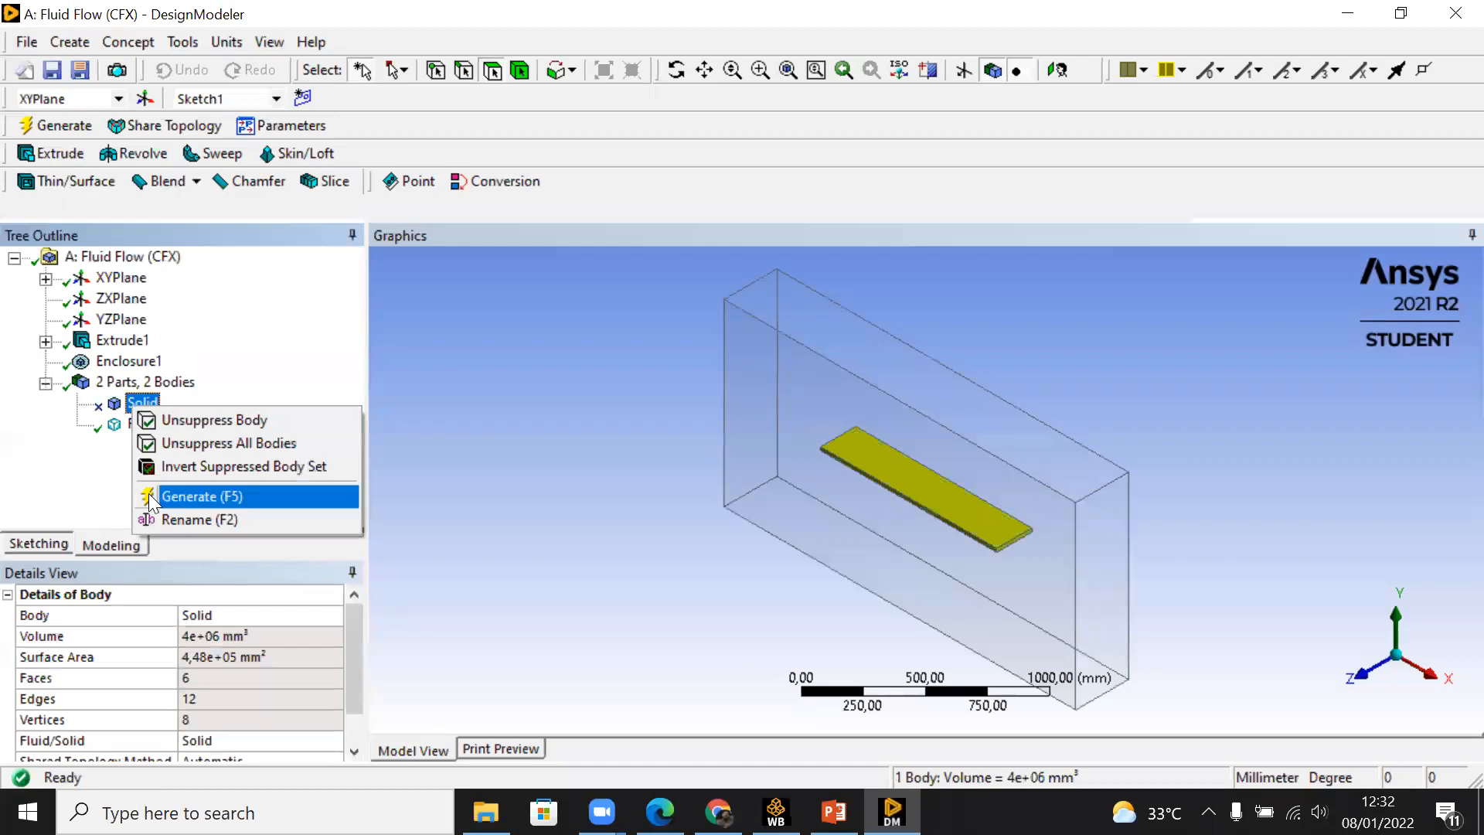
{"action": "left_click", "coordinate": [192, 419]}
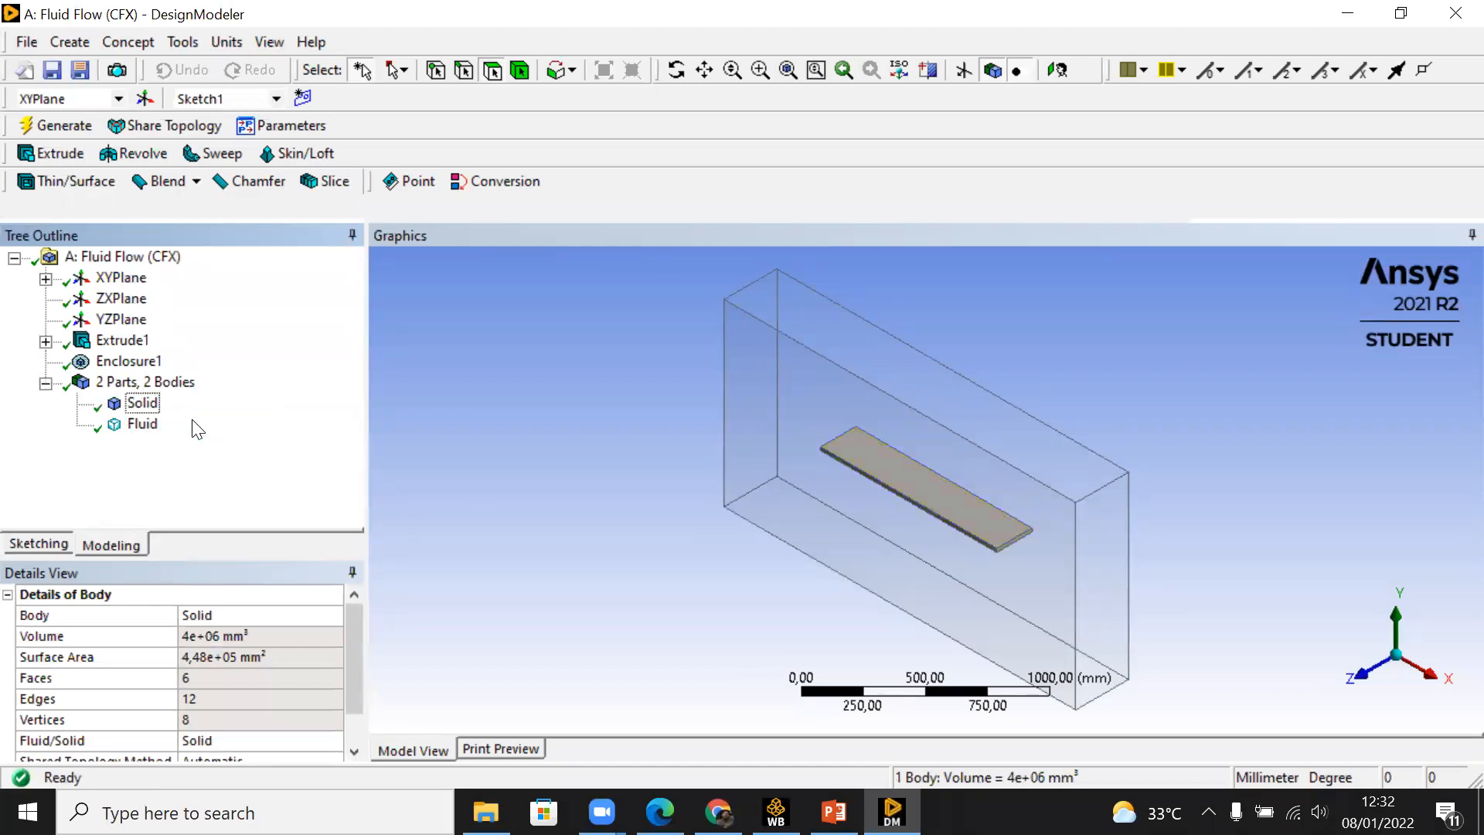
{"action": "left_click", "coordinate": [1454, 19]}
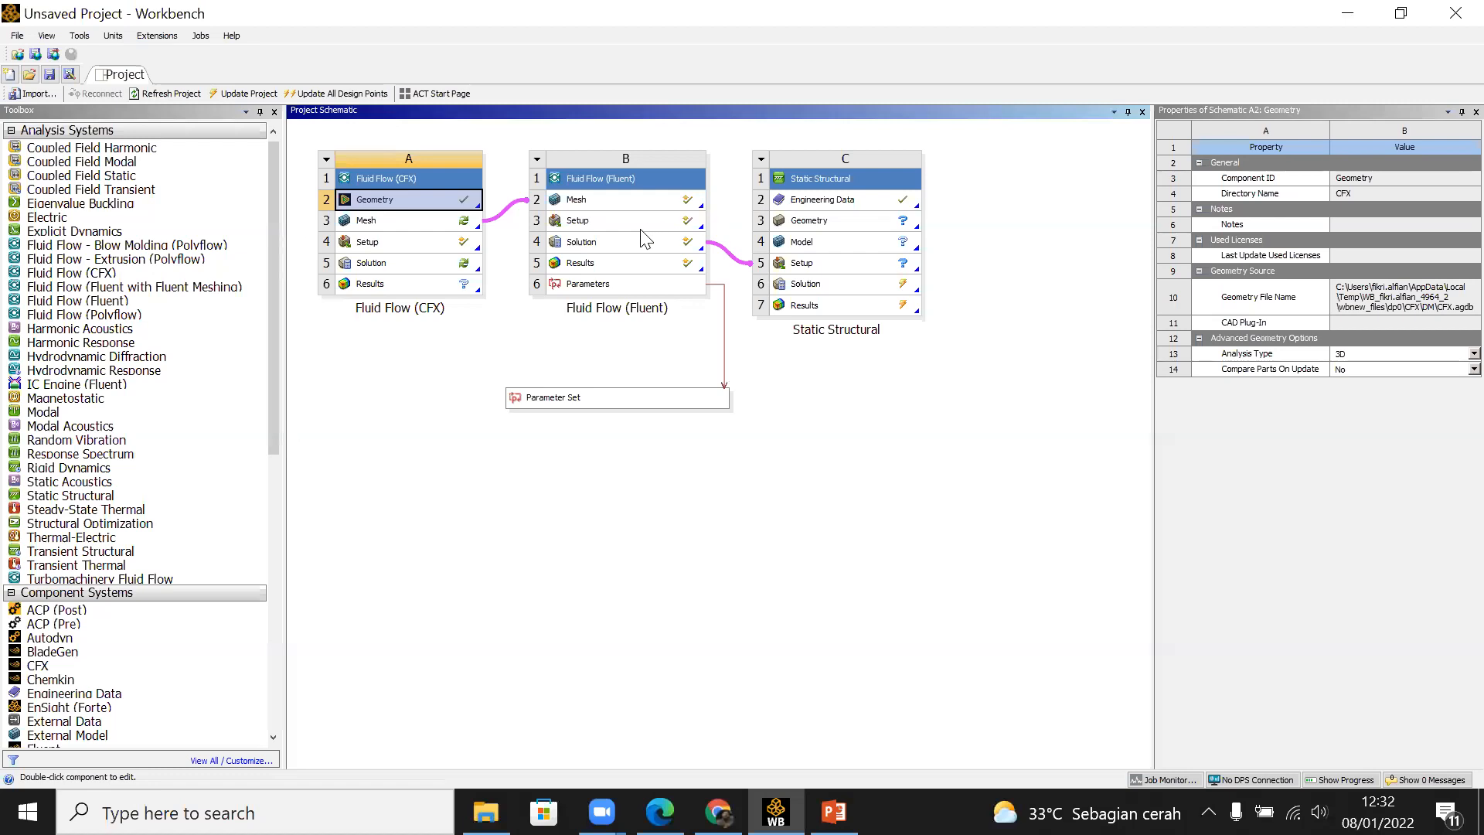
Step: Open the Fluid Flow (CFX) mesh with the refreshed geometry and select the Solid body in the model
{"action": "double_click", "coordinate": [398, 220]}
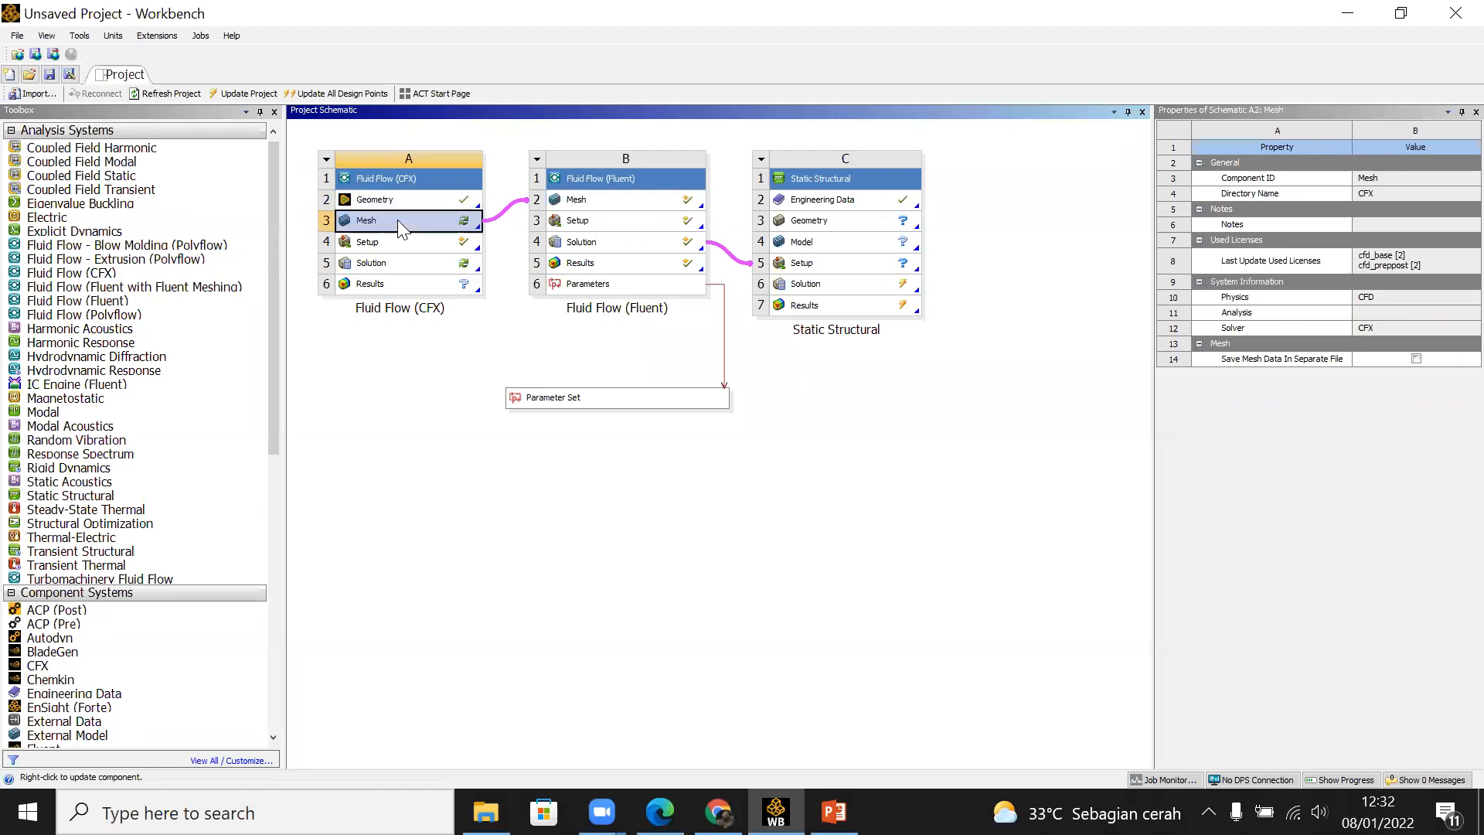
{"action": "left_click", "coordinate": [808, 453]}
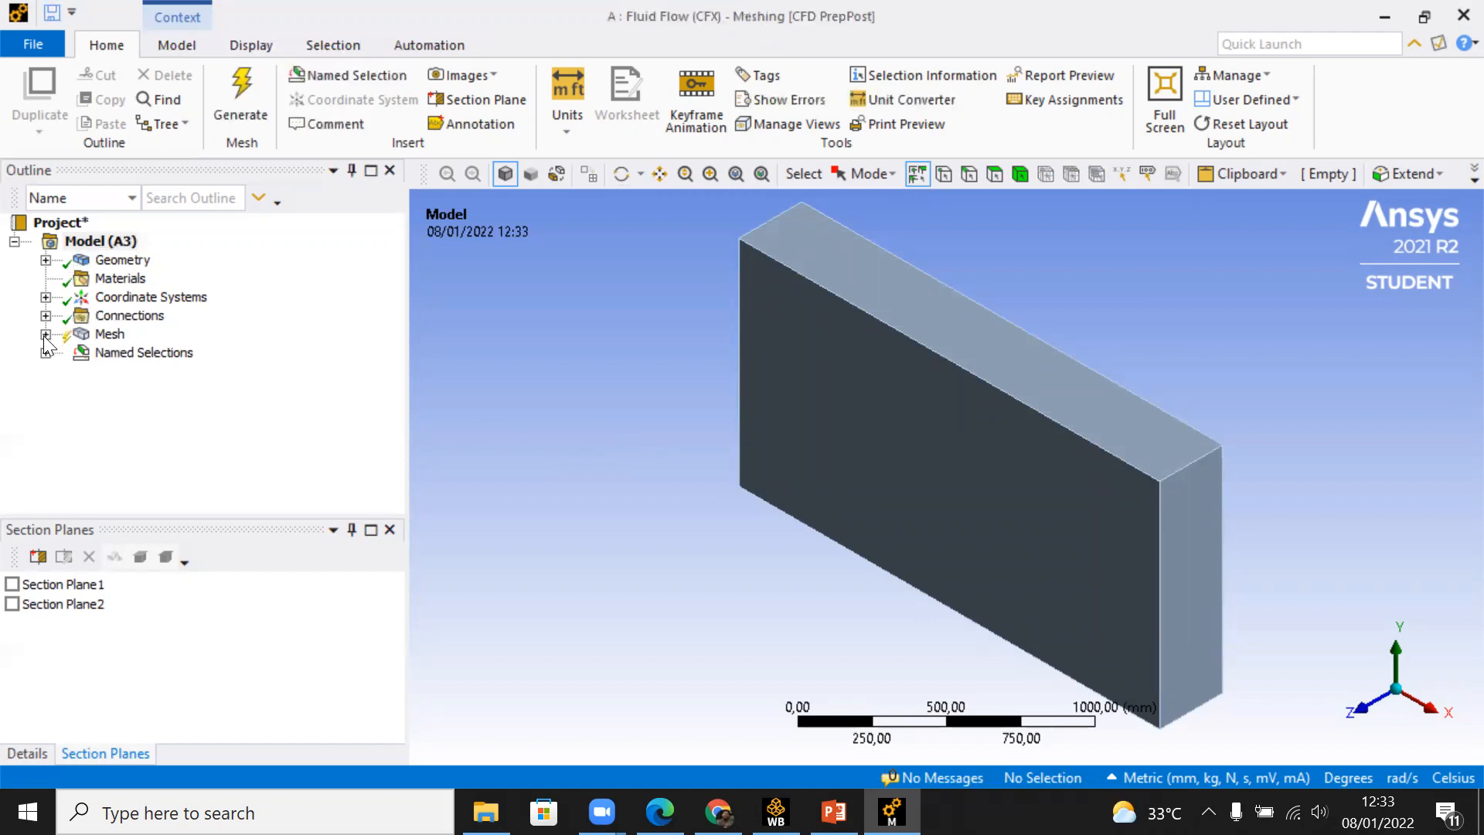
{"action": "left_click", "coordinate": [45, 260]}
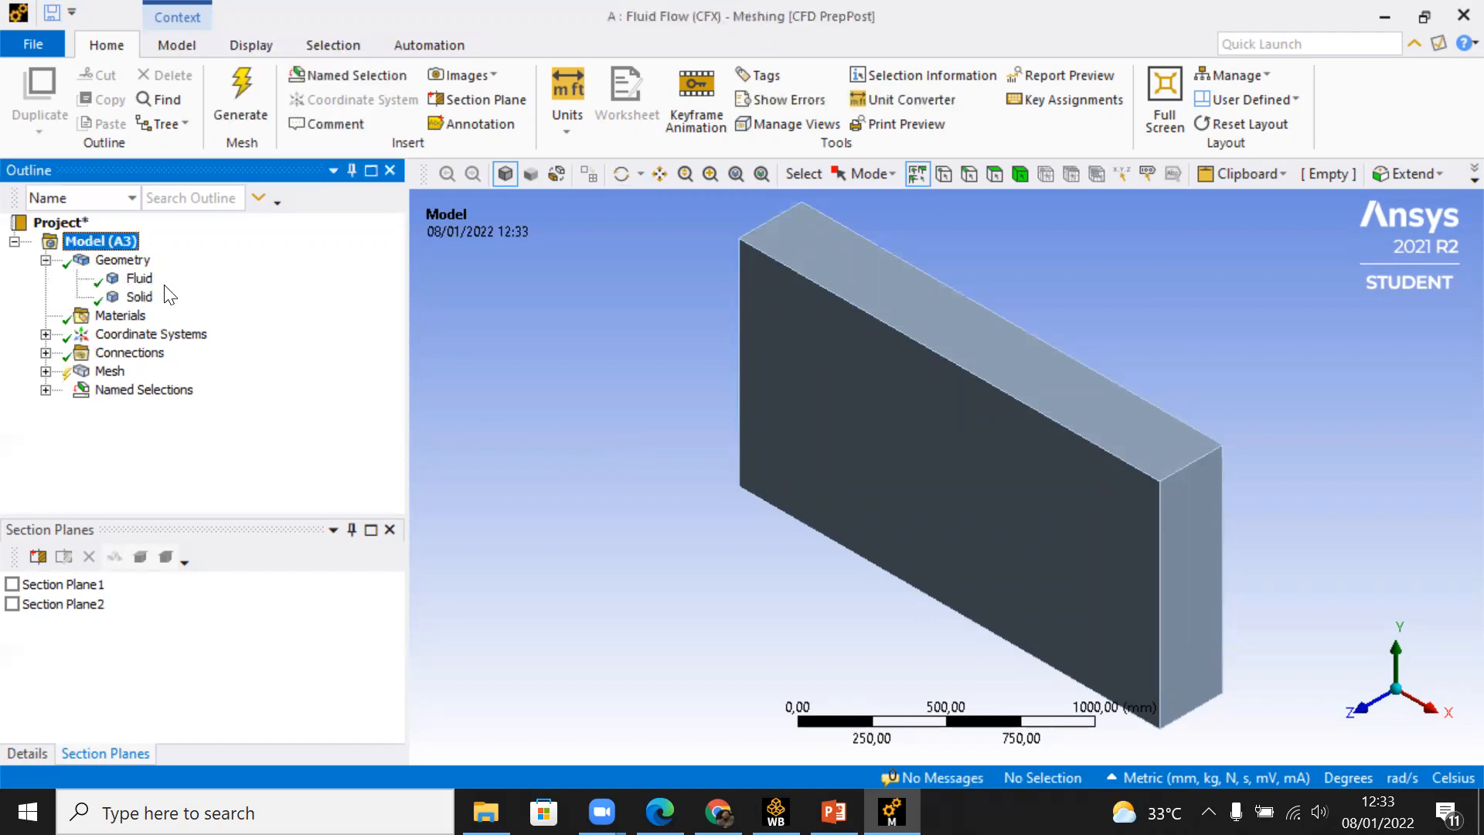
{"action": "left_click", "coordinate": [141, 282]}
{"action": "left_click", "coordinate": [140, 301]}
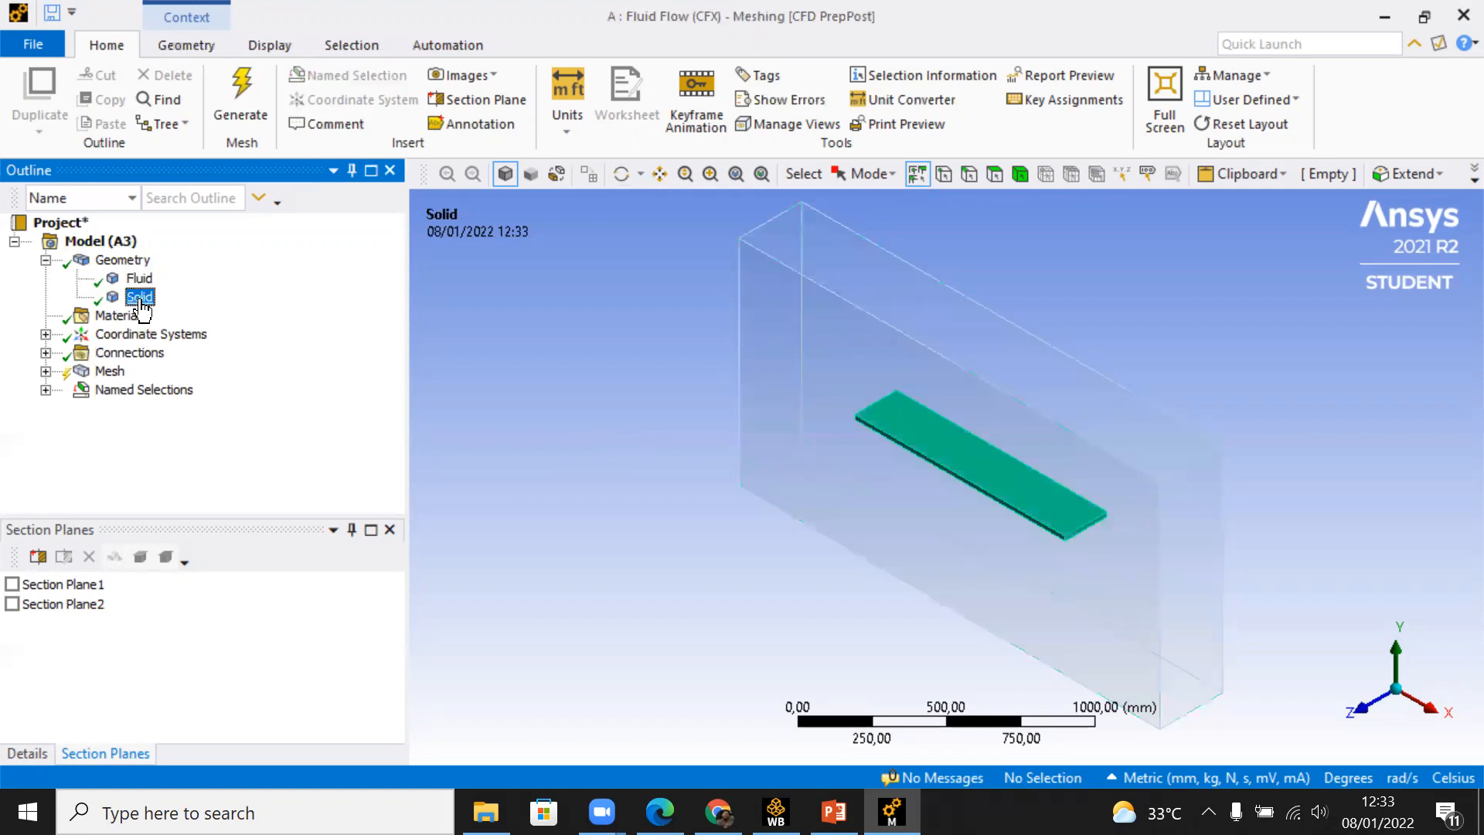
Step: Hide the Solid body in the mesh model and return to Workbench, keeping the project open
{"action": "right_click", "coordinate": [143, 306]}
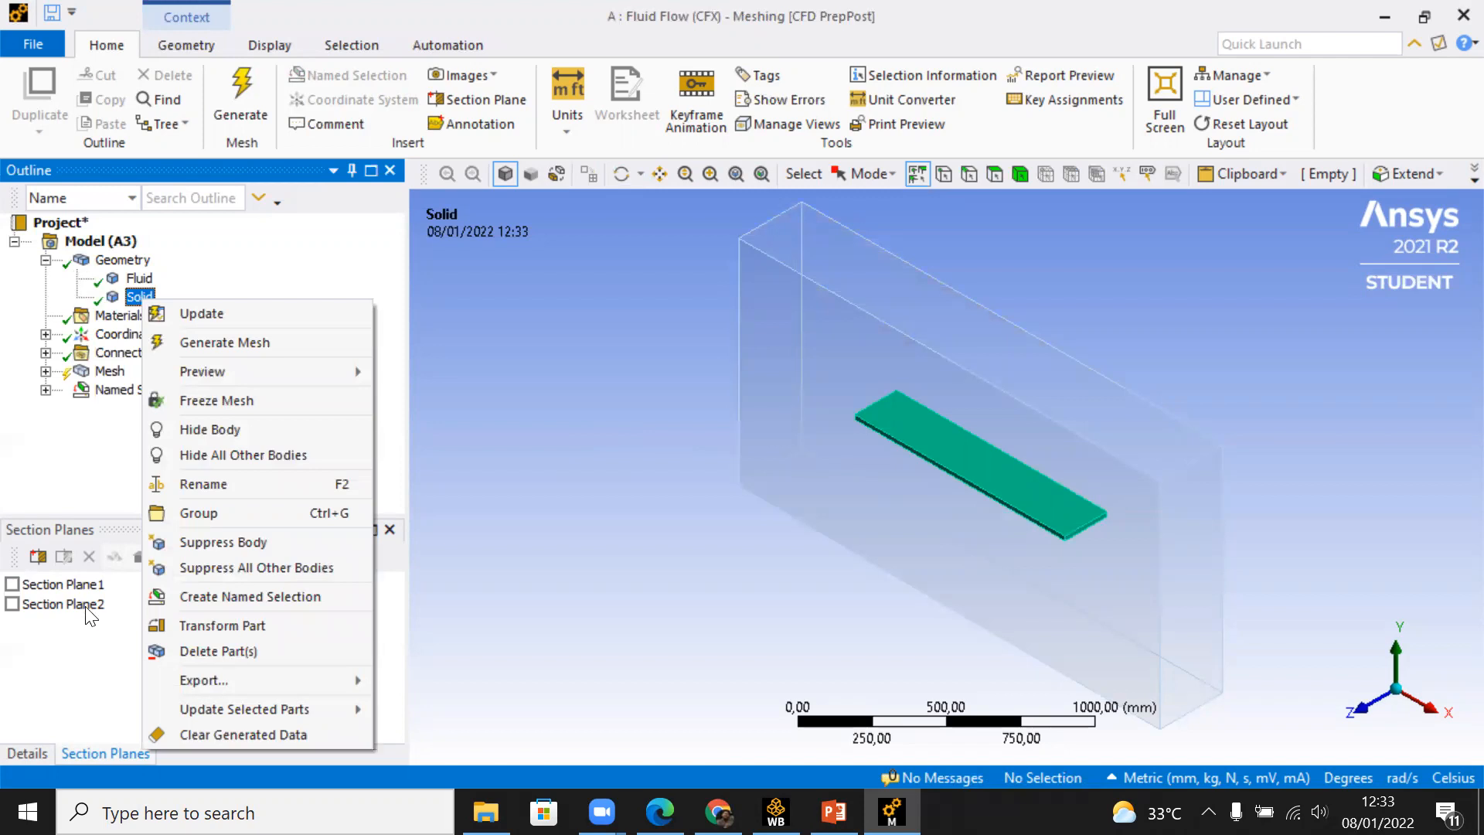
{"action": "left_click", "coordinate": [209, 430]}
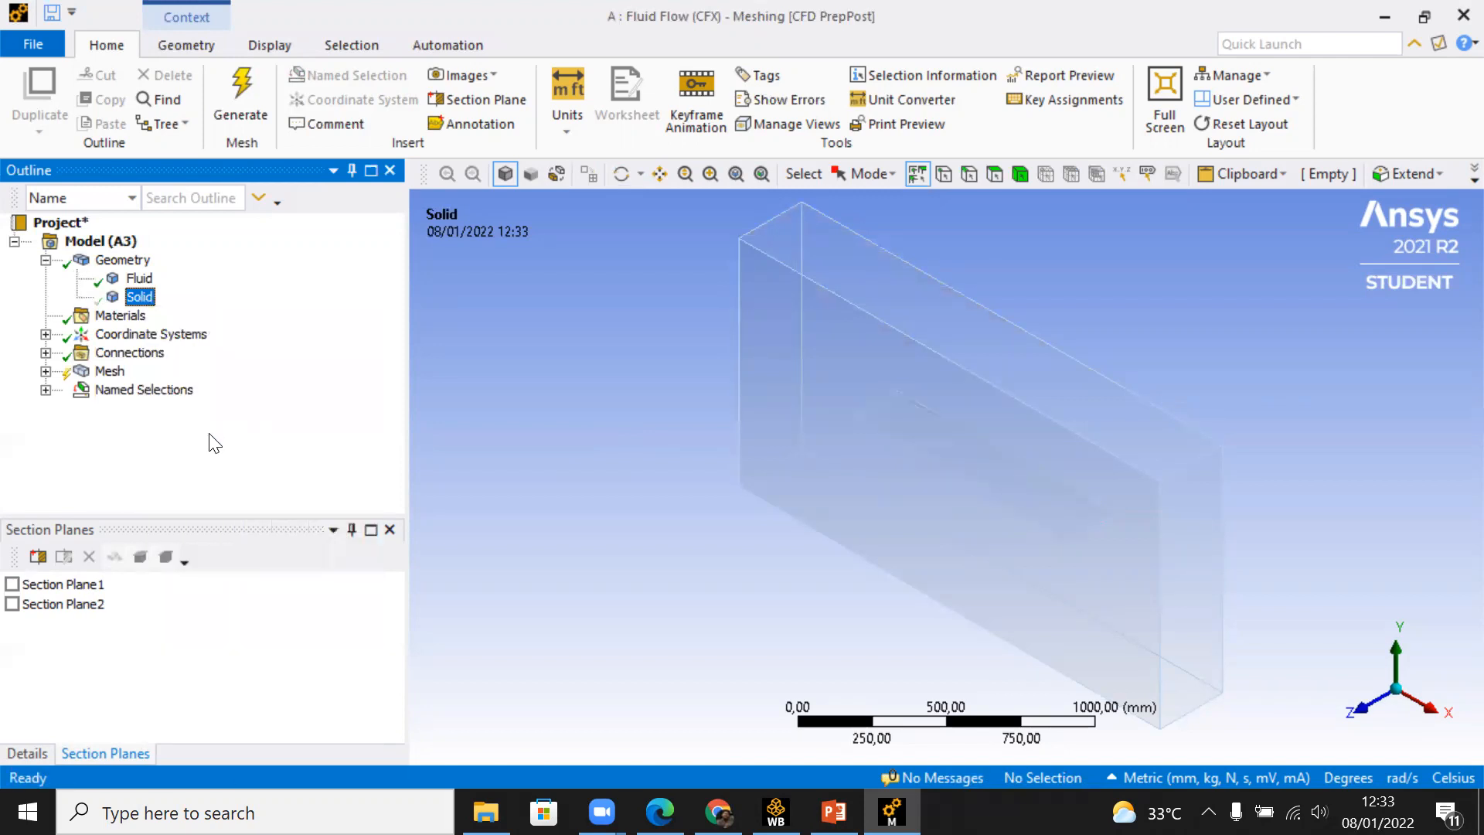
{"action": "right_click", "coordinate": [144, 304]}
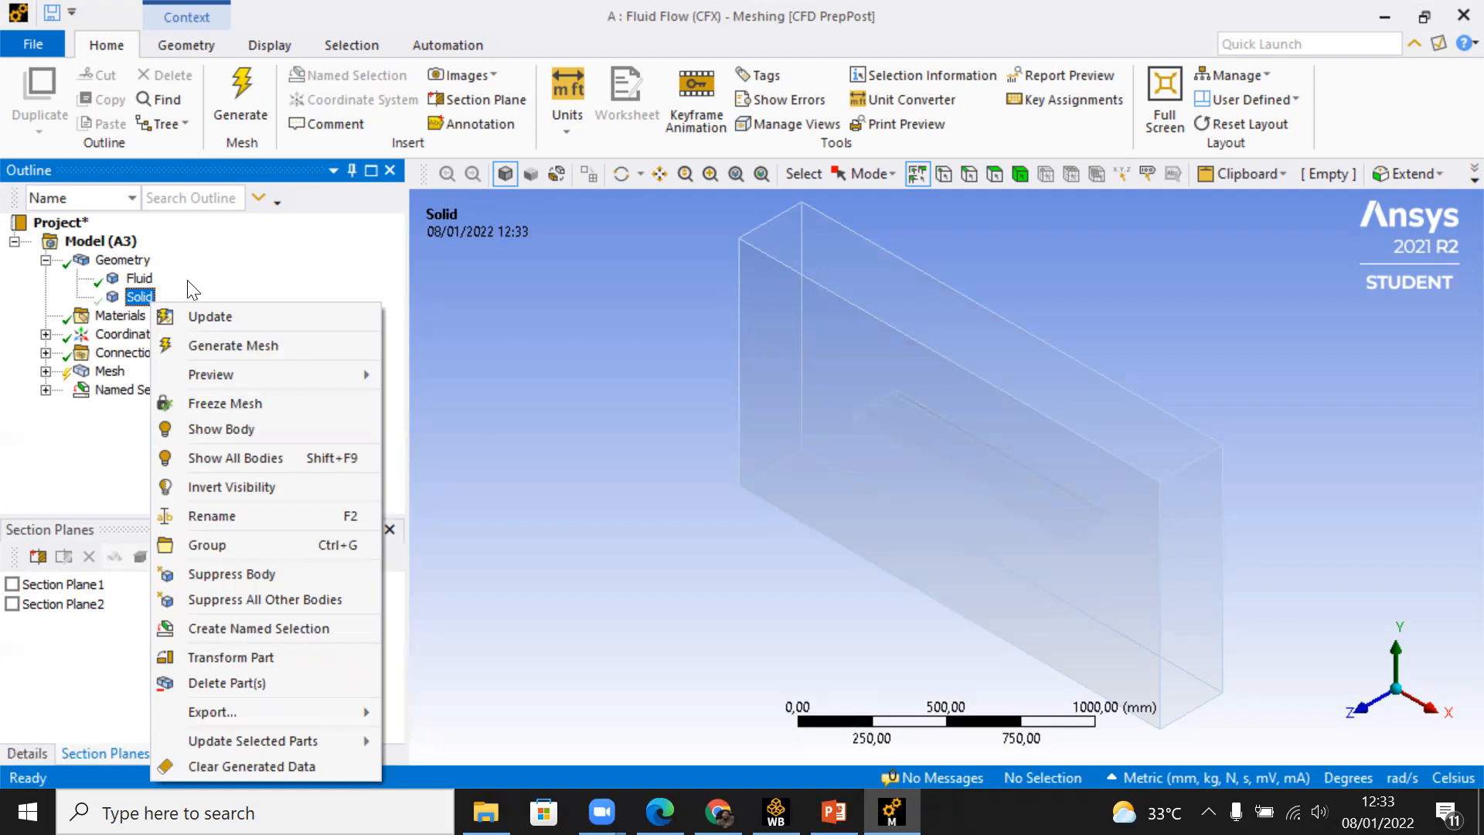
{"action": "left_click", "coordinate": [1463, 16]}
{"action": "left_click", "coordinate": [1455, 13]}
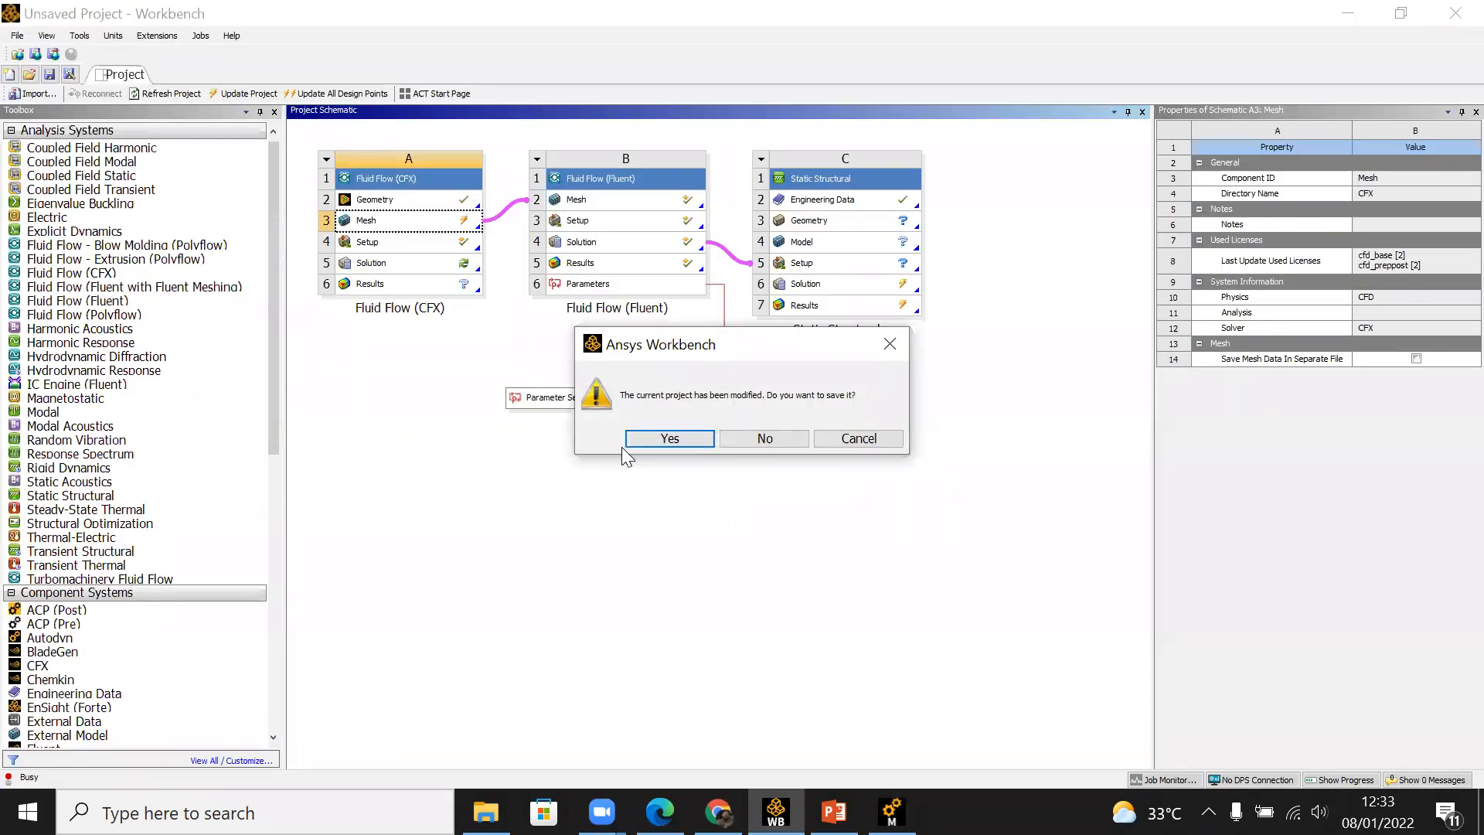
{"action": "left_click", "coordinate": [889, 345]}
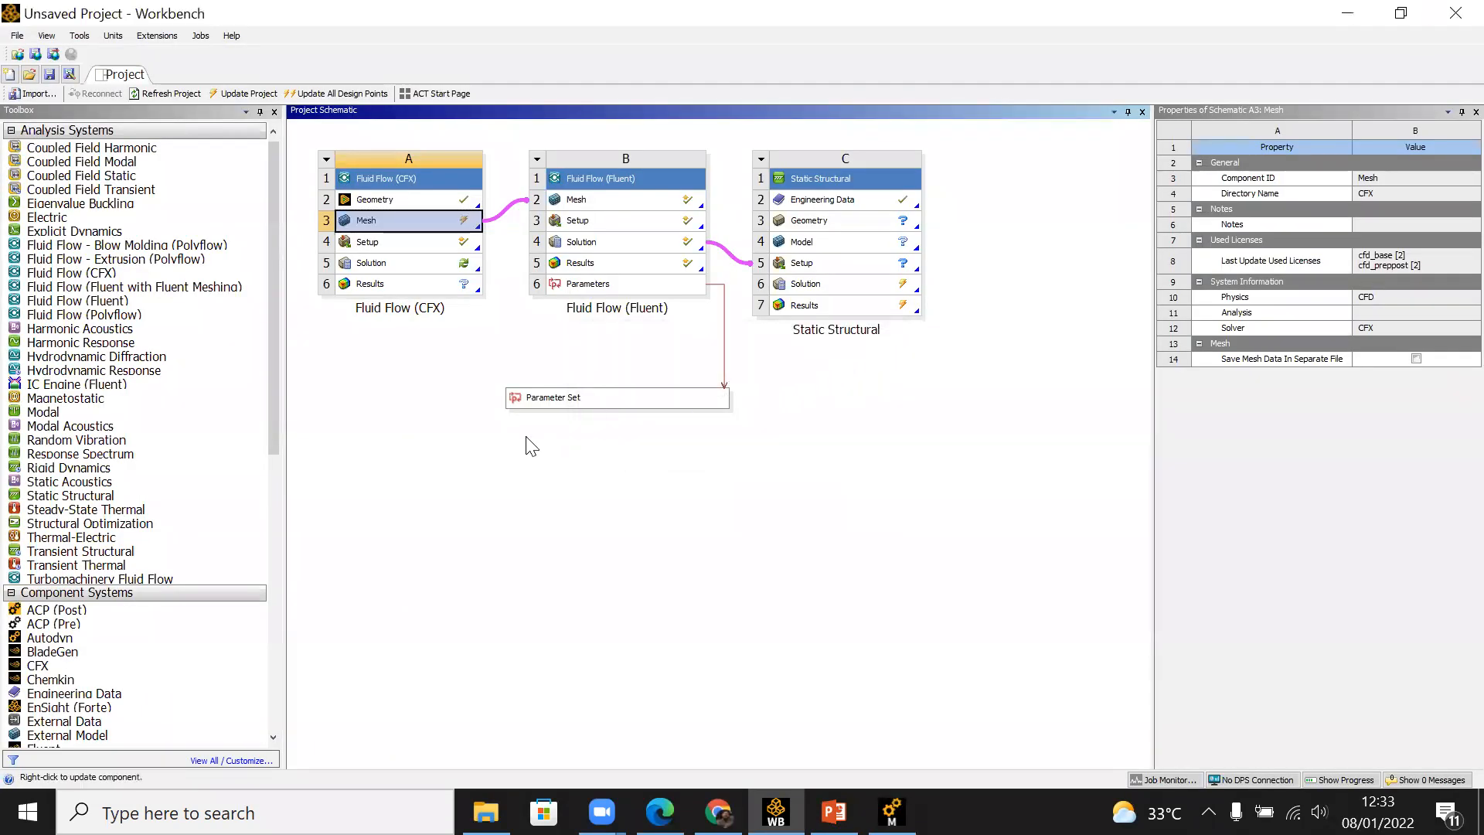